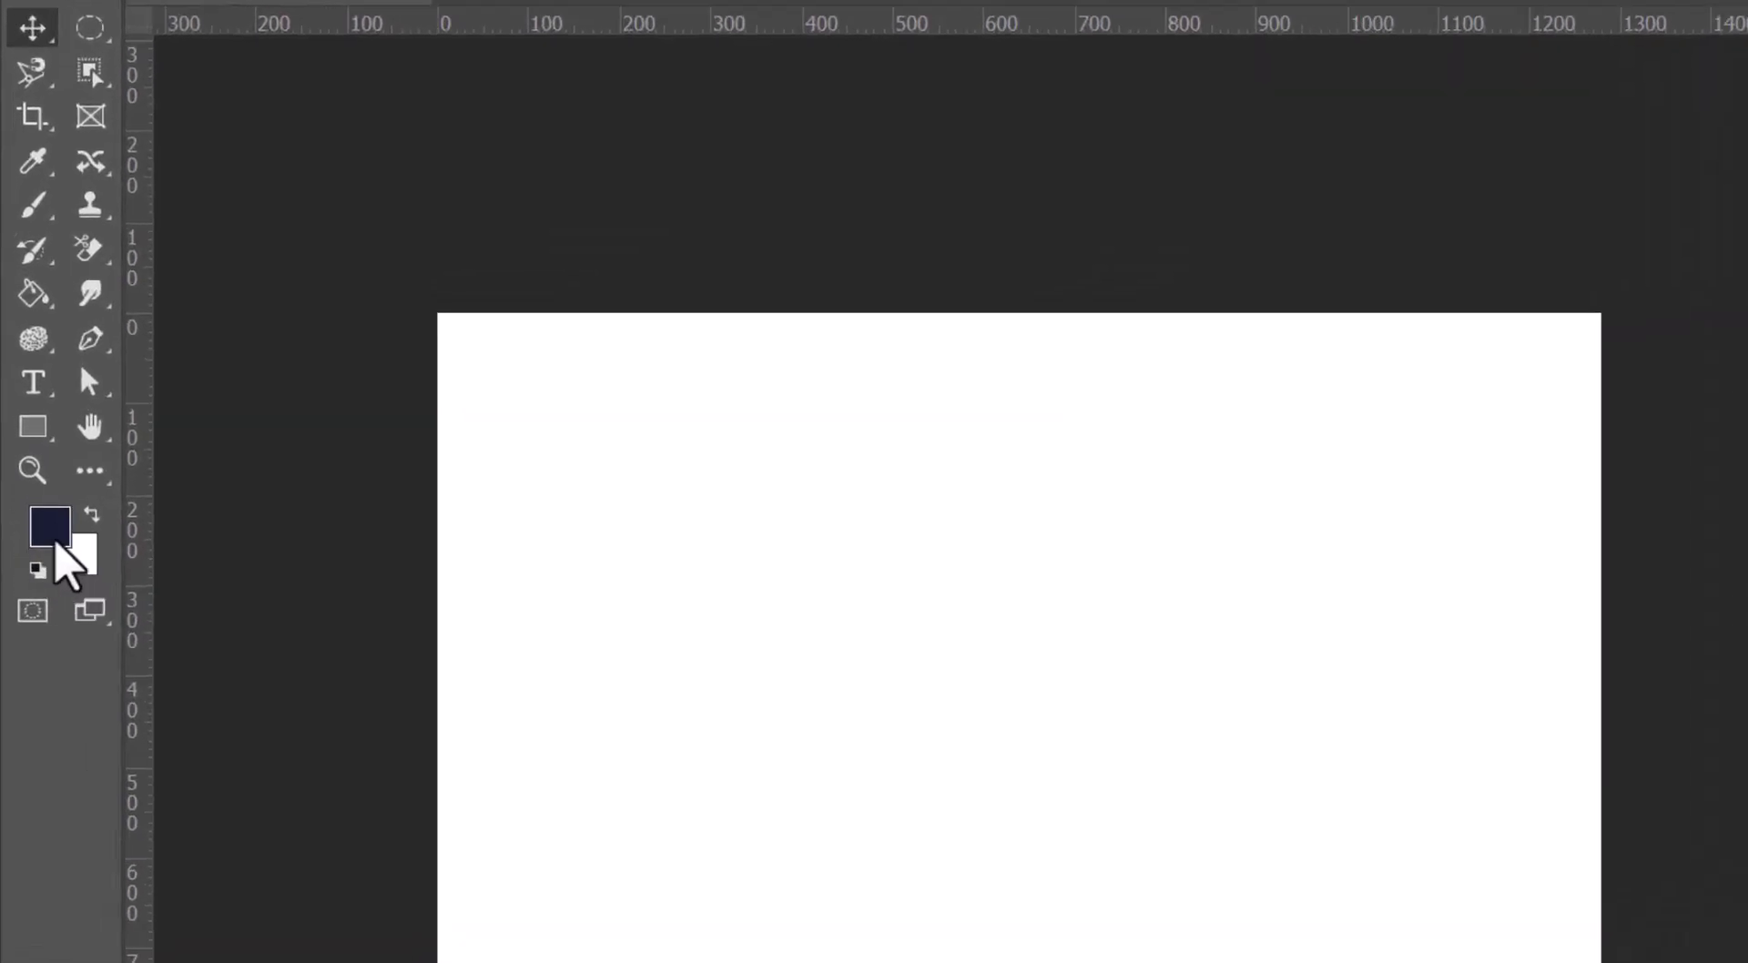
Step: Set the foreground colour to navy #171e34, keeping white as the background colour
left_click(33, 445)
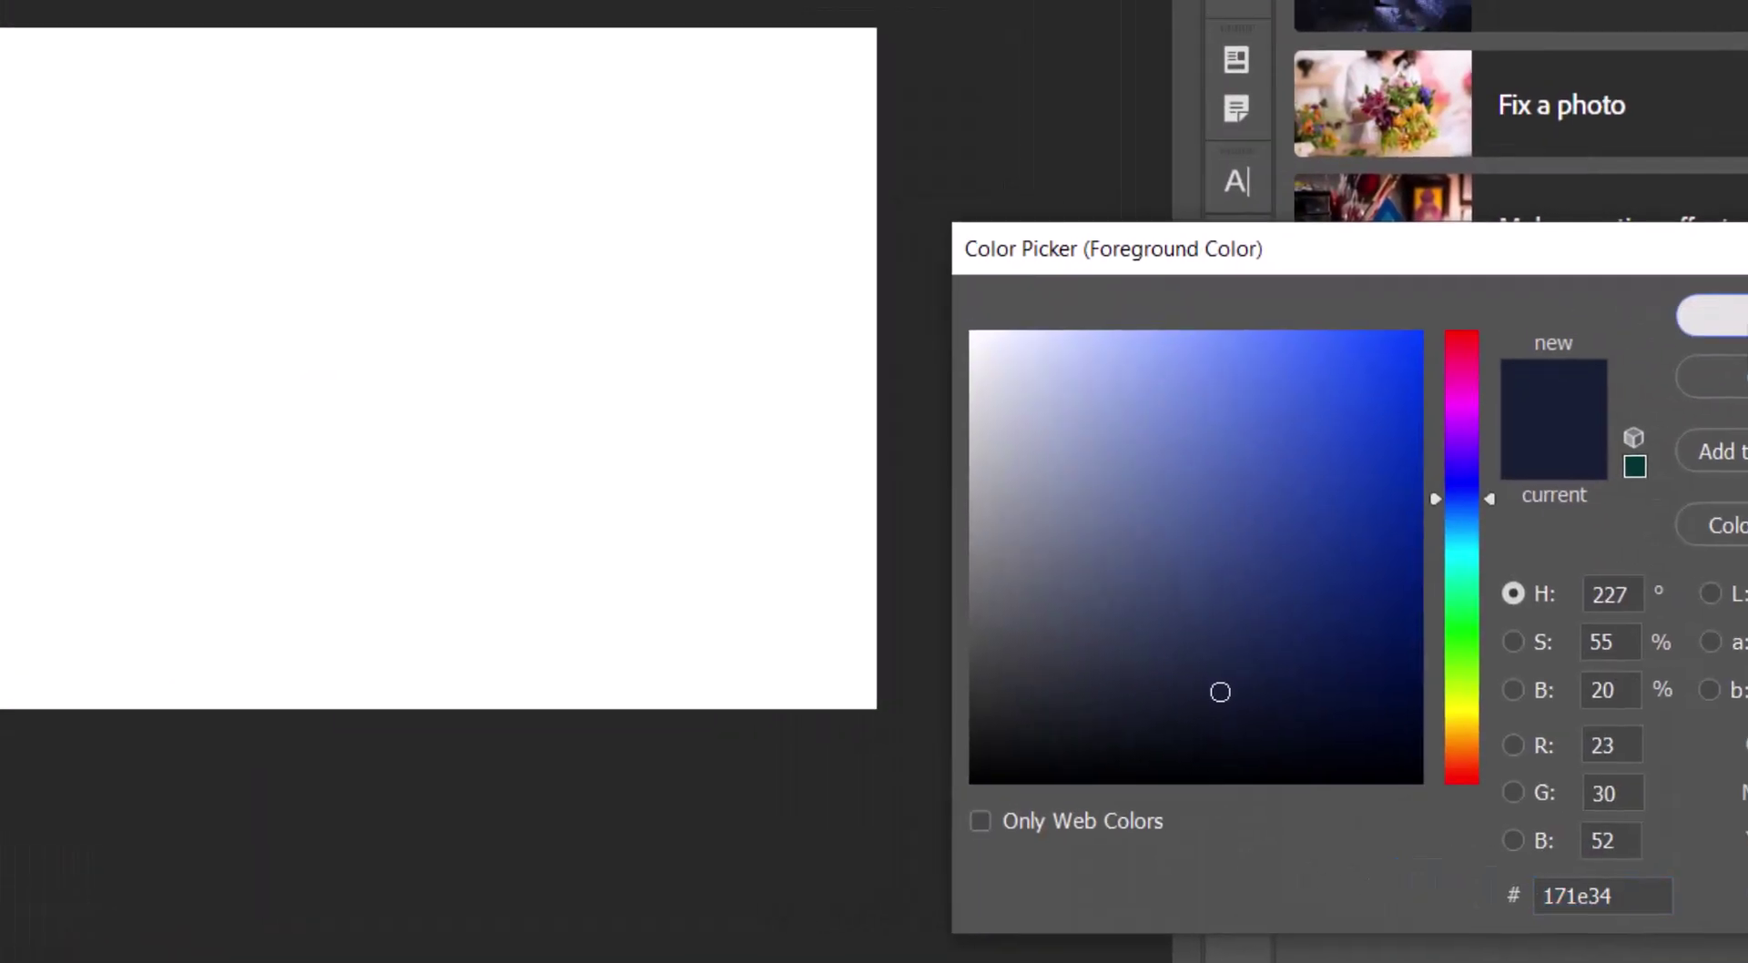
left_click(1584, 295)
key("x")
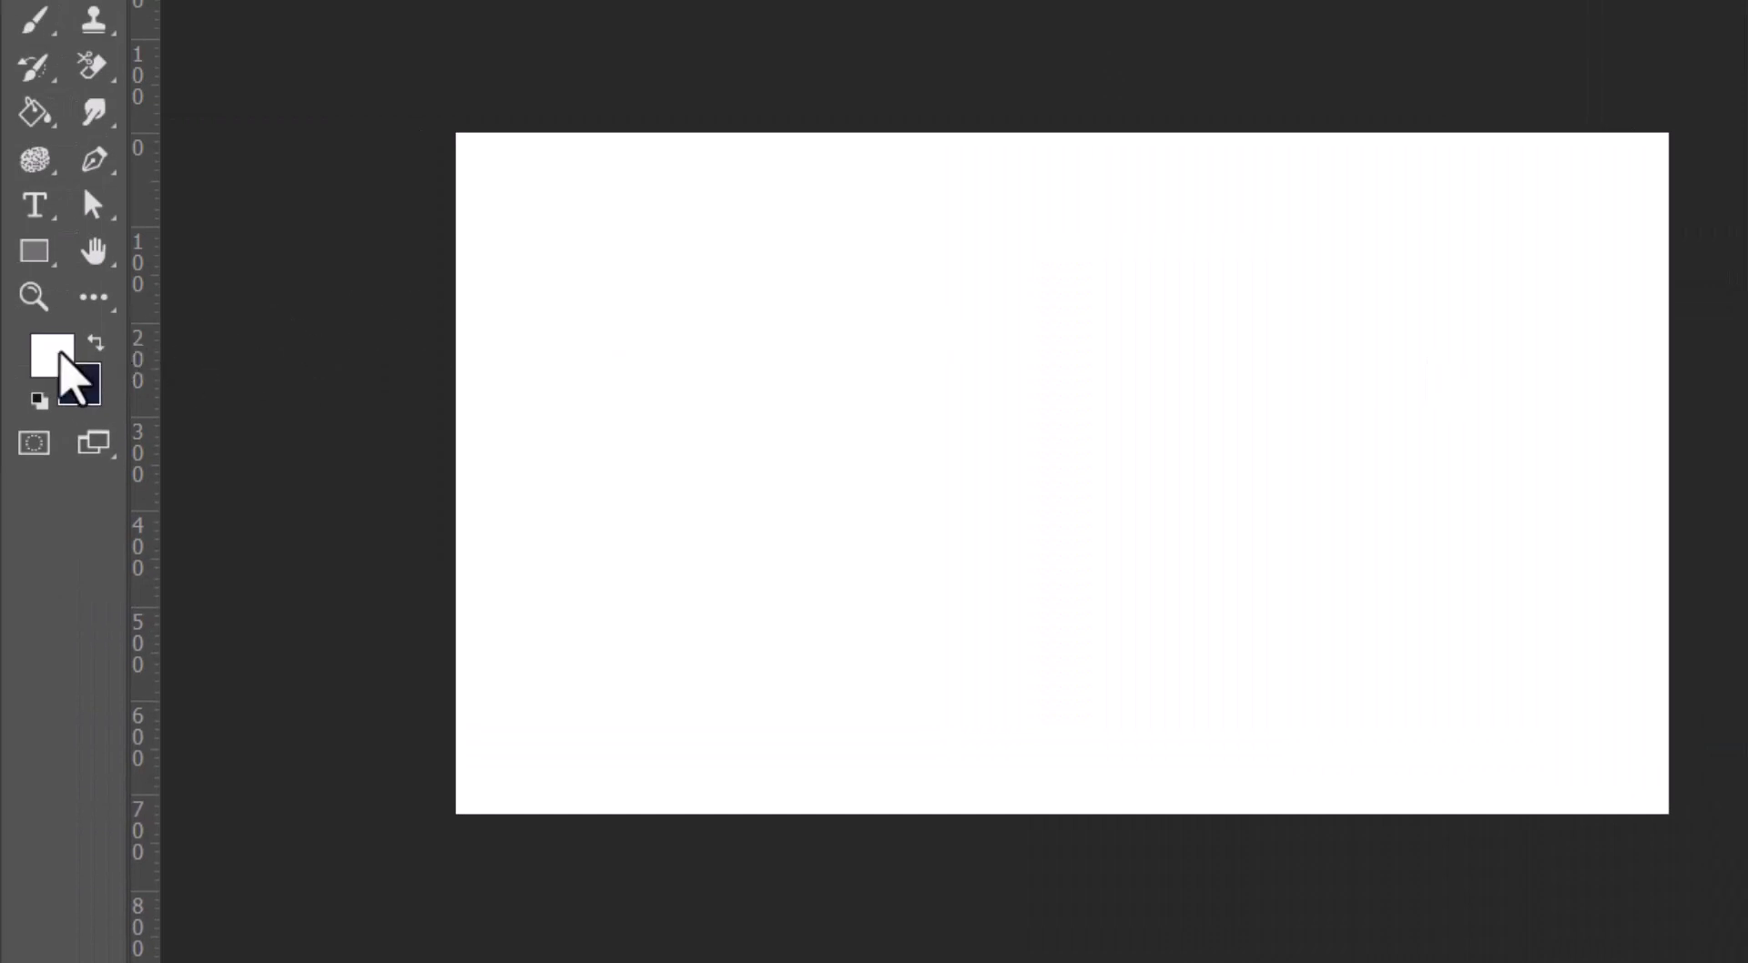
left_click(53, 355)
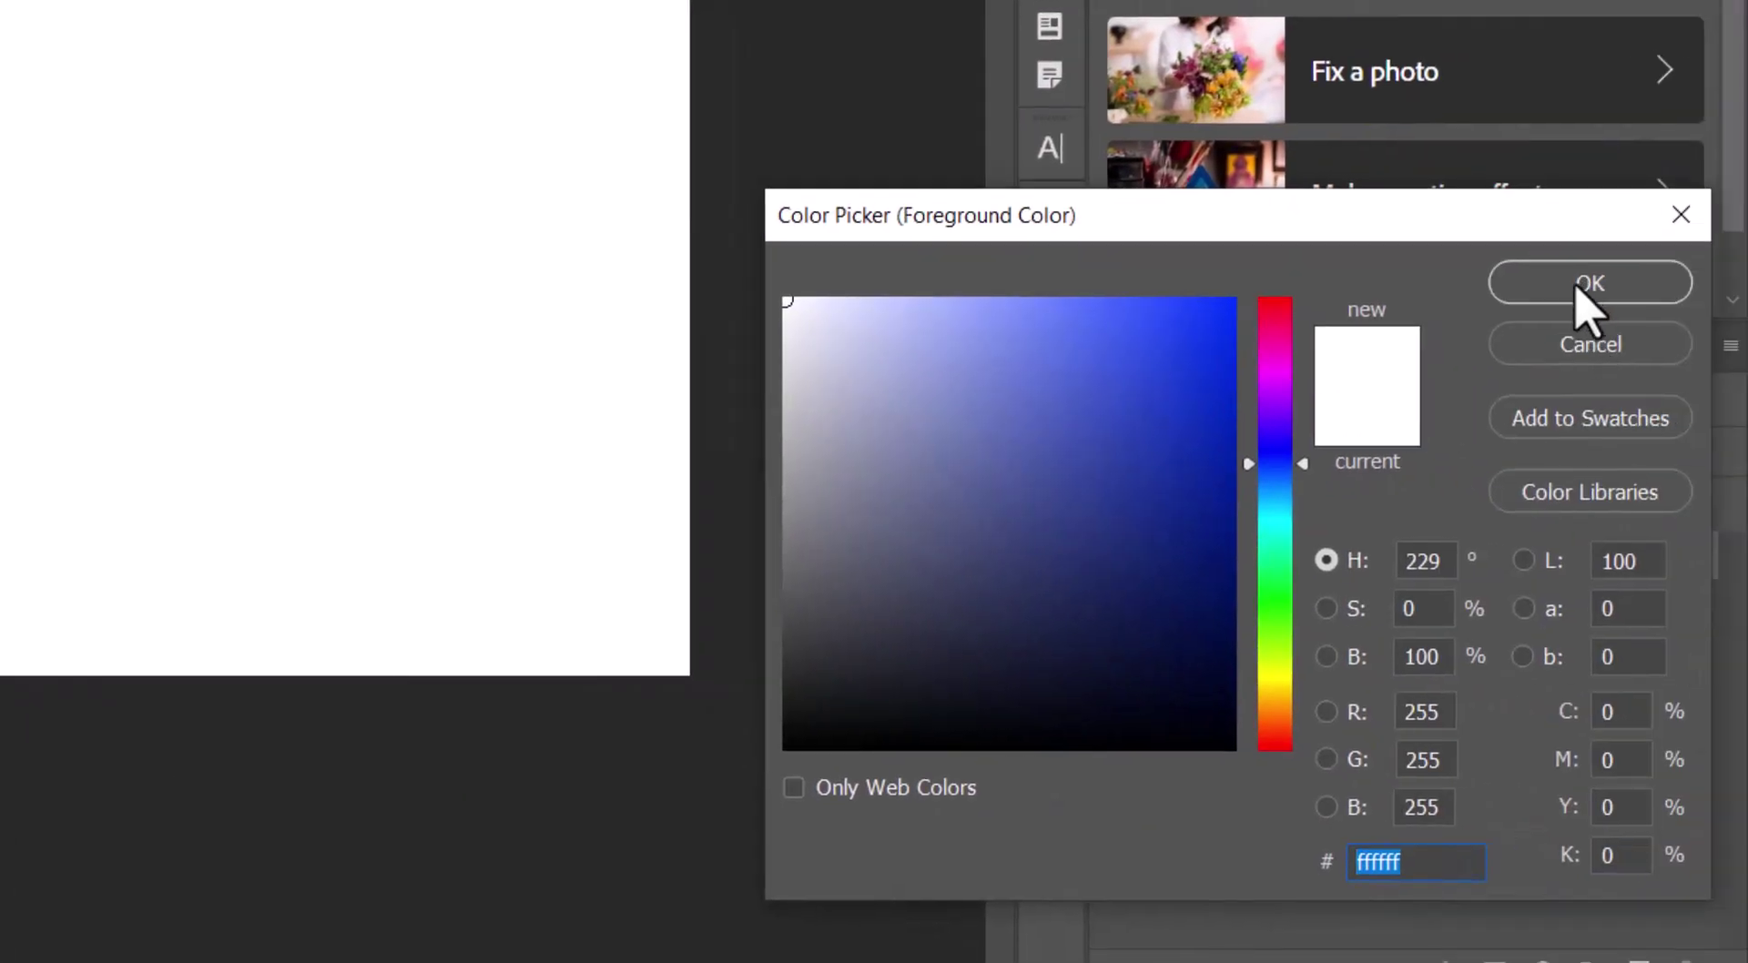
left_click(1578, 289)
key("x")
Step: Fill the canvas with navy and bring up the Luxury Car Post folder in File Explorer
key("g")
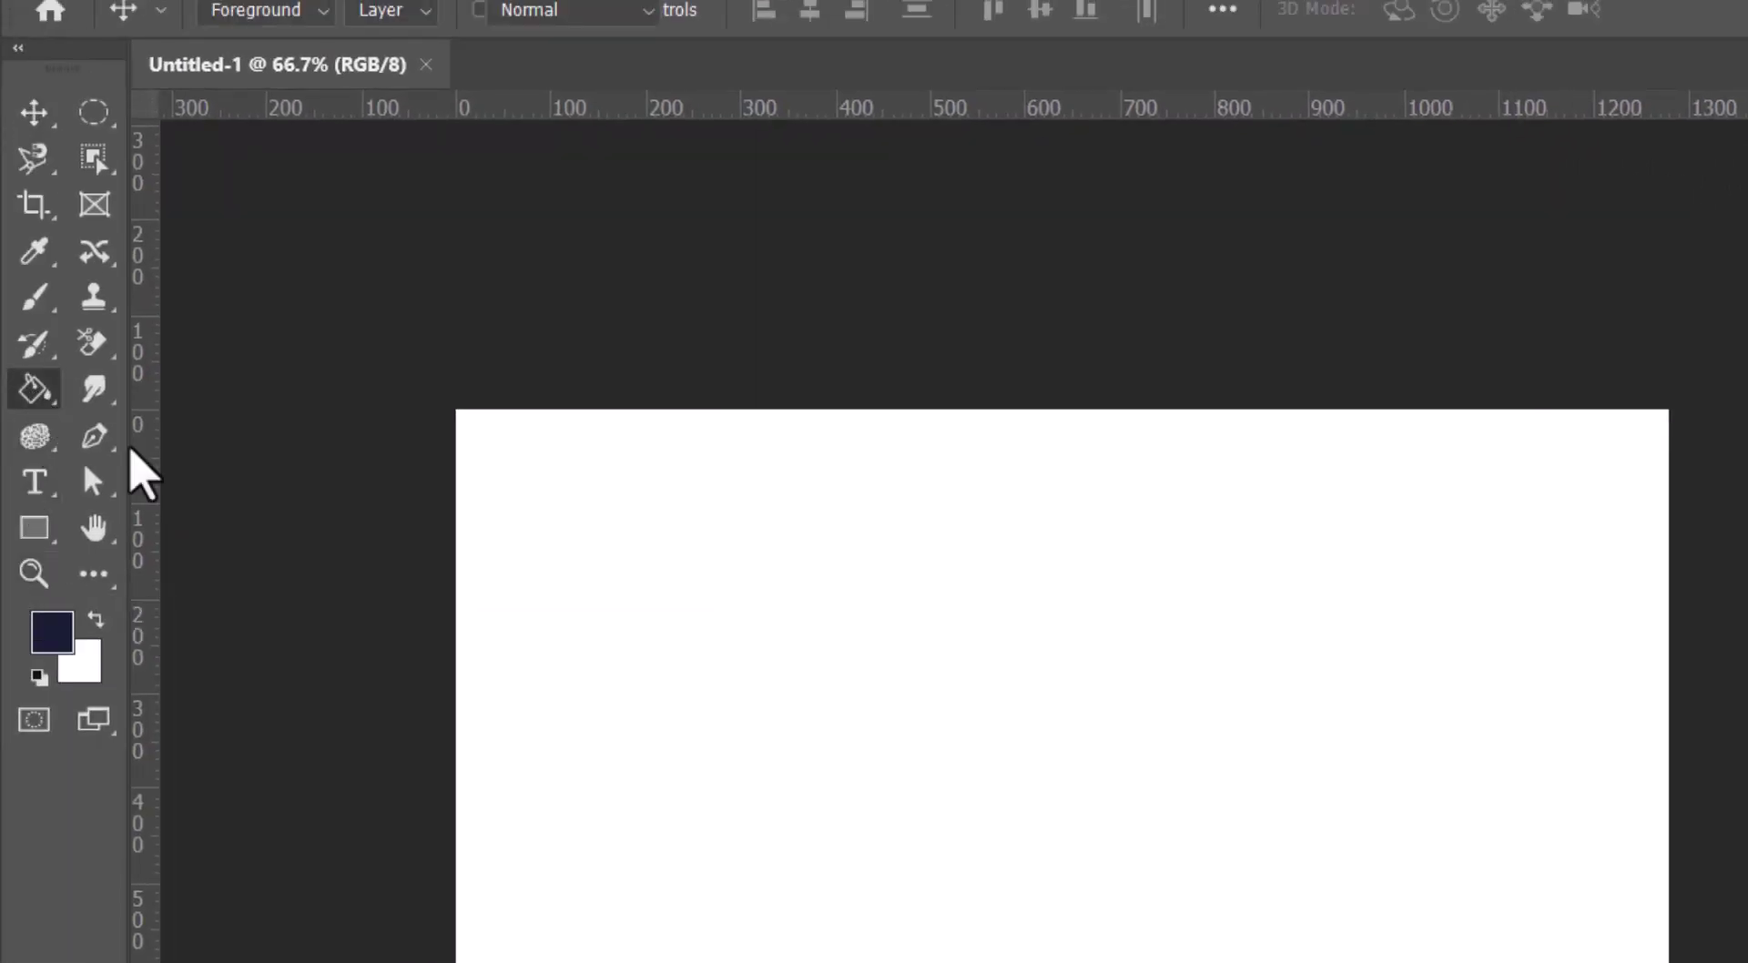
left_click(1001, 774)
left_click(33, 112)
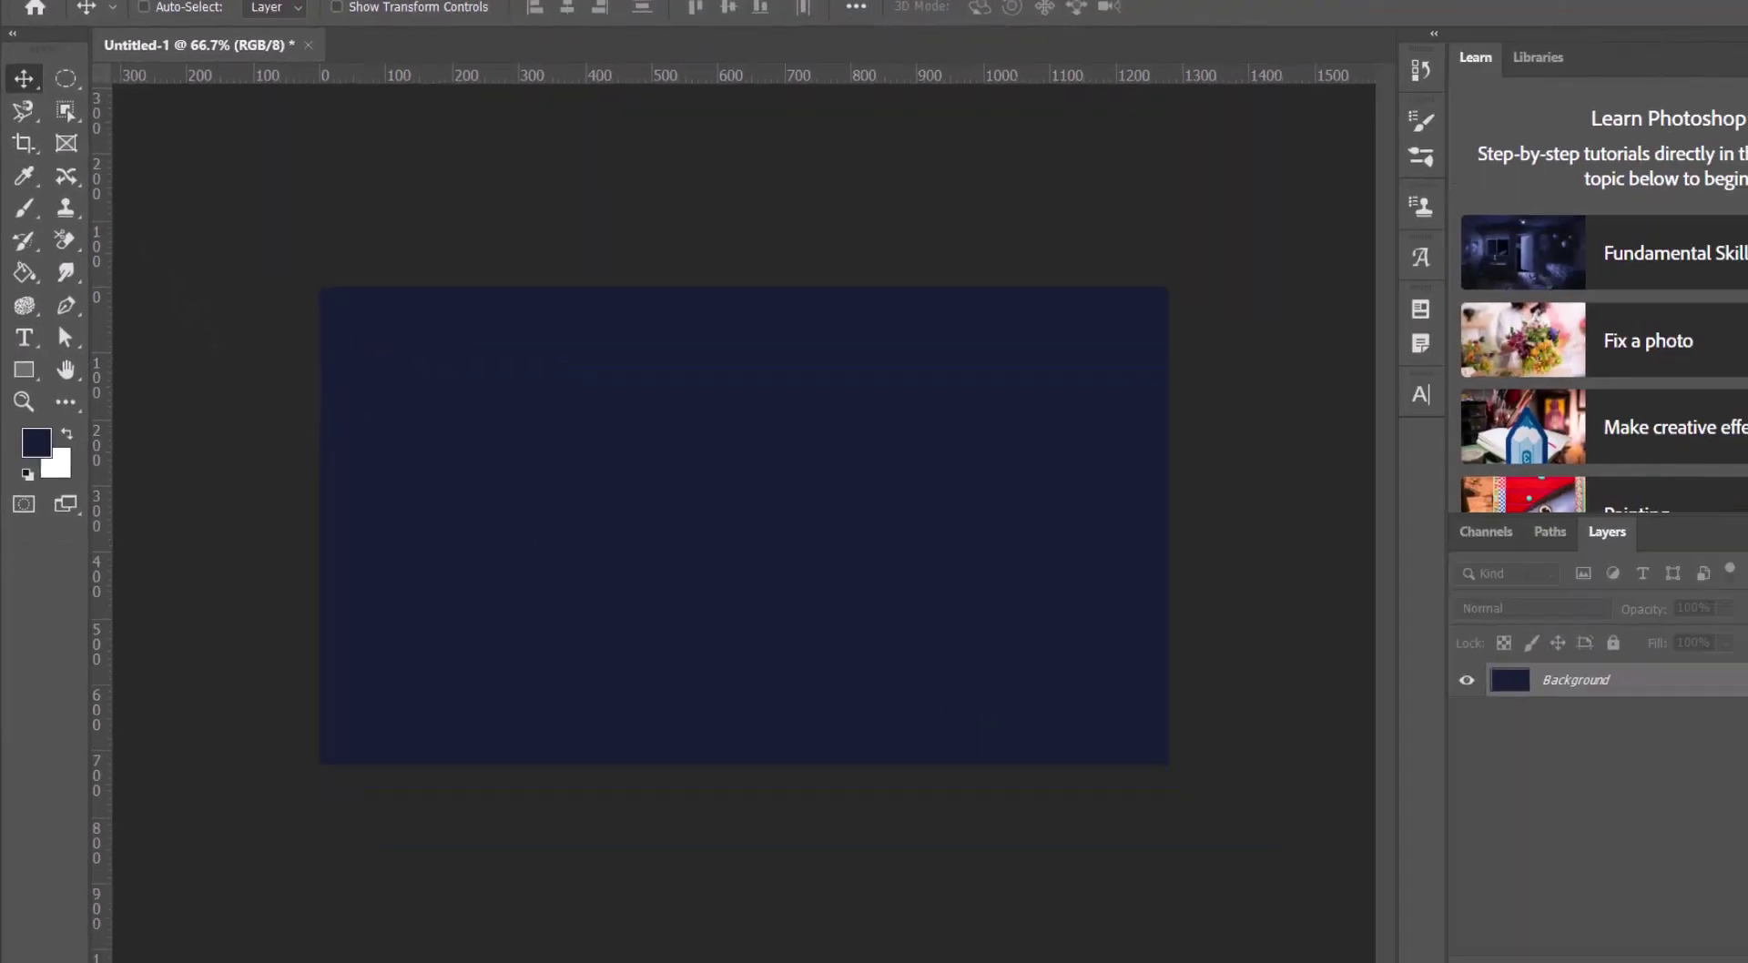
left_click(459, 956)
Step: Place the Pattern image and stretch its crumpled texture across the whole navy canvas
left_click(719, 246)
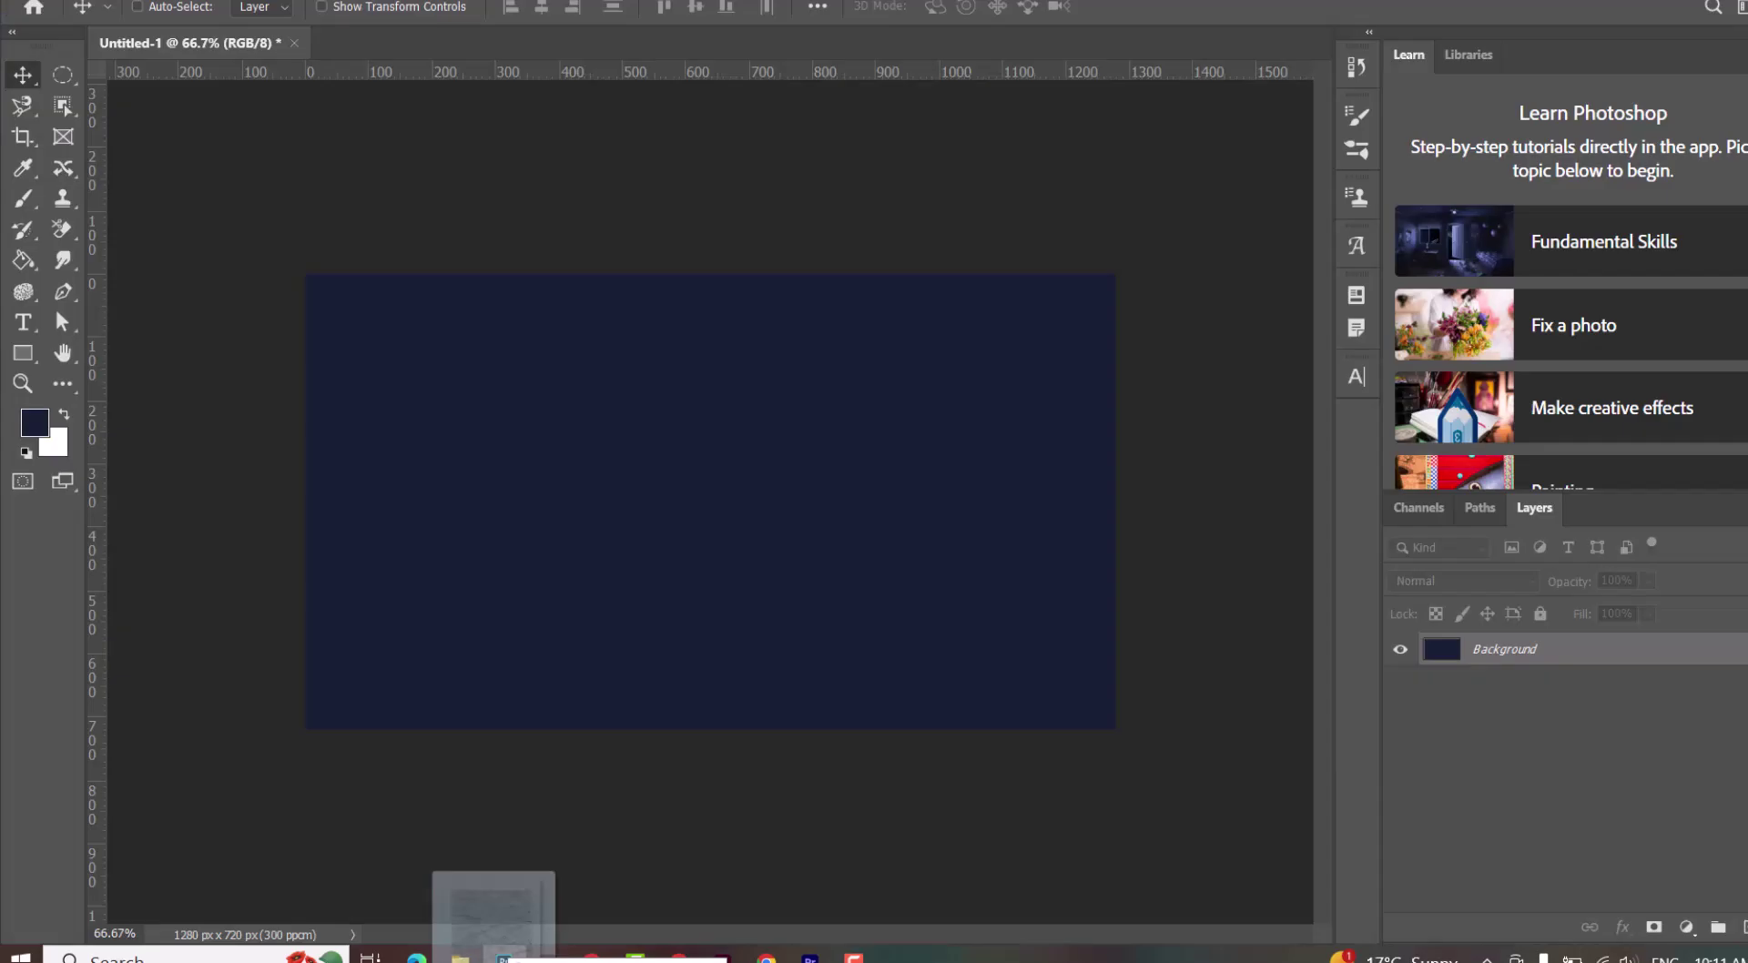
left_click_drag(726, 237, 654, 590)
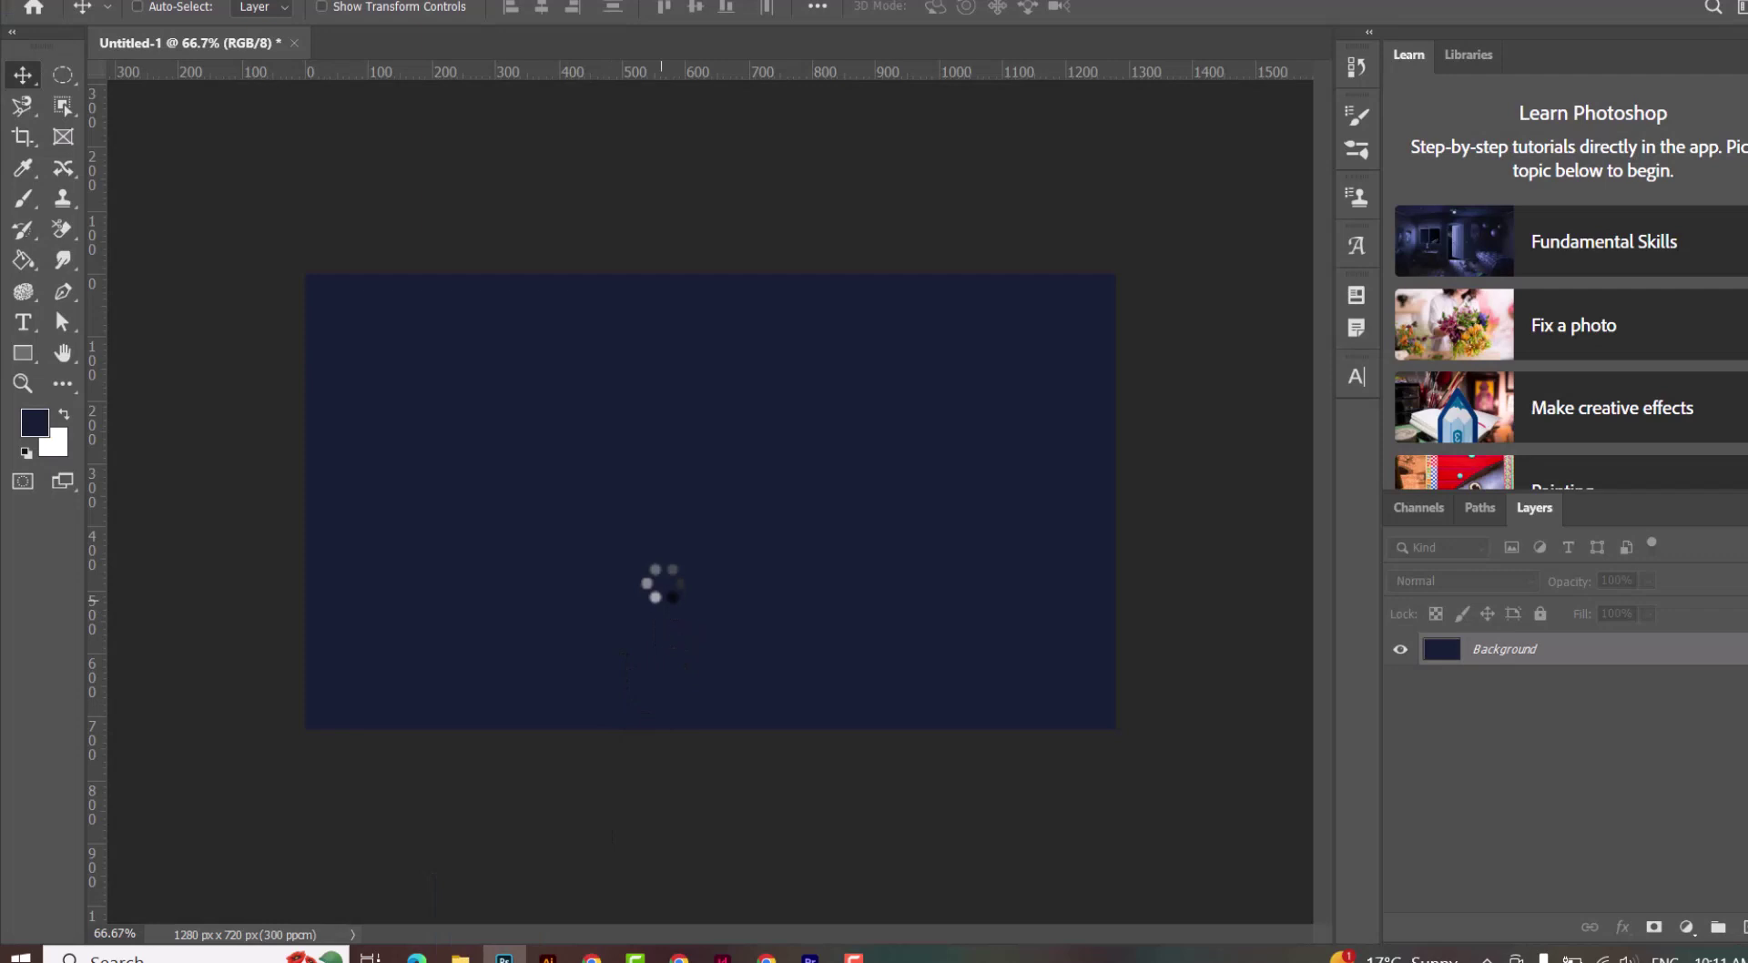
left_click_drag(921, 727, 1022, 753)
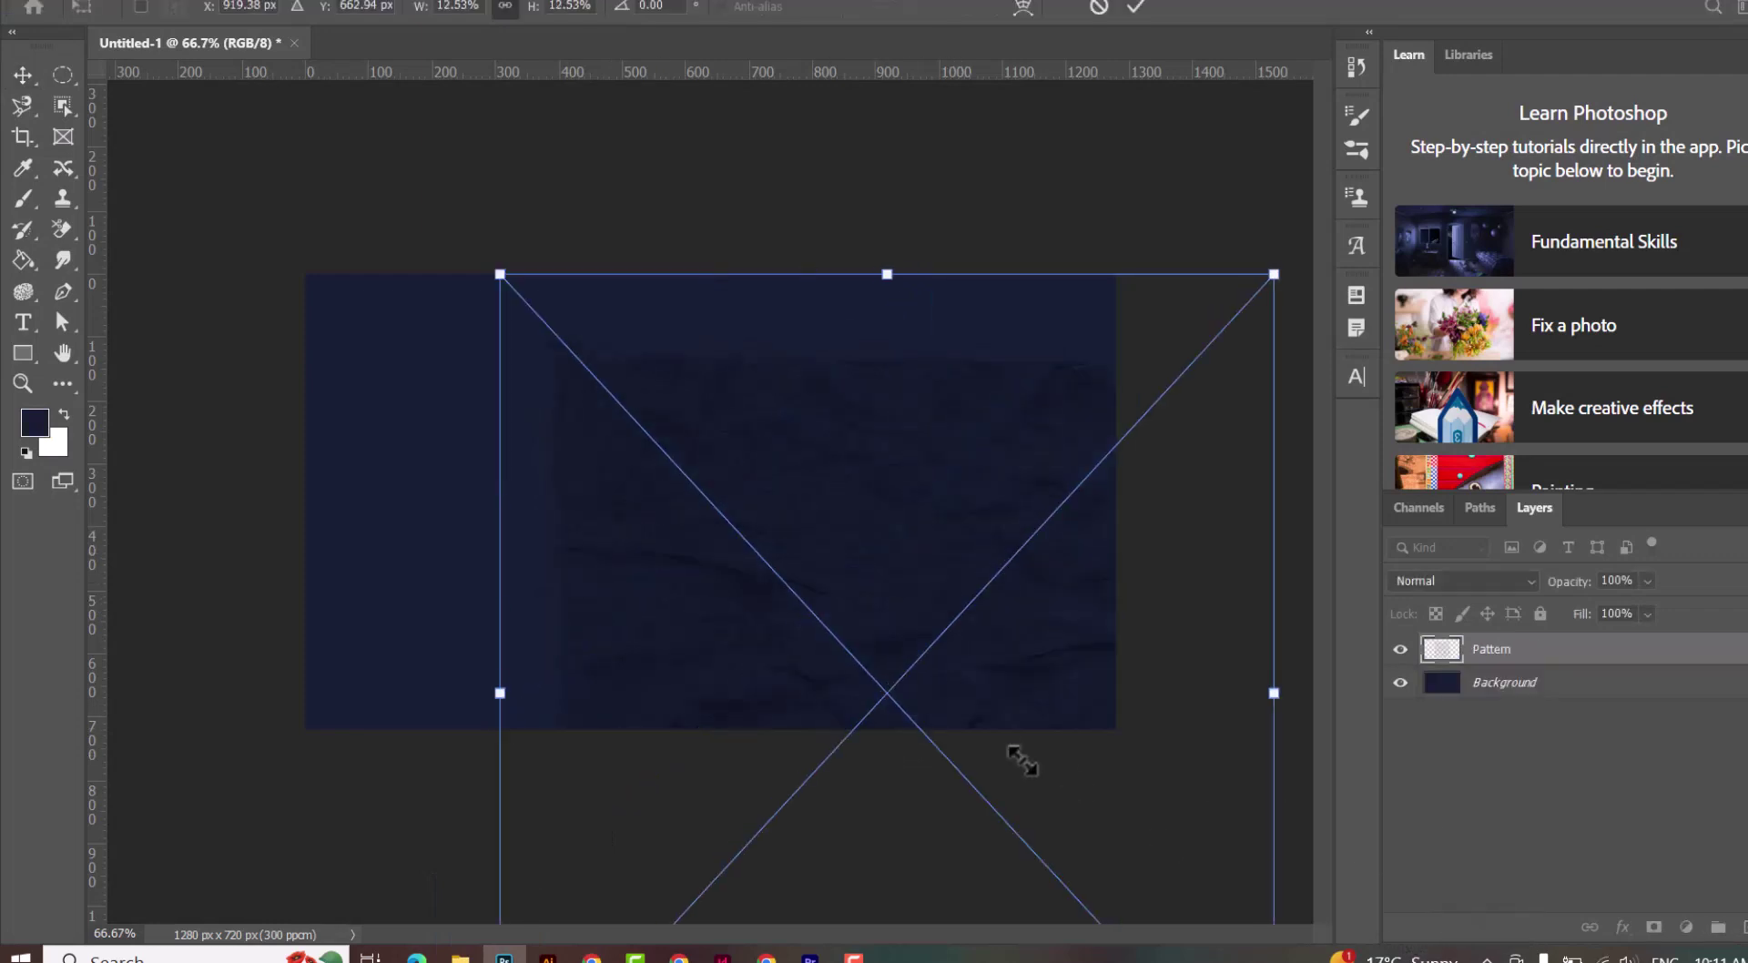
left_click_drag(655, 586, 531, 521)
left_click_drag(911, 510, 1293, 511)
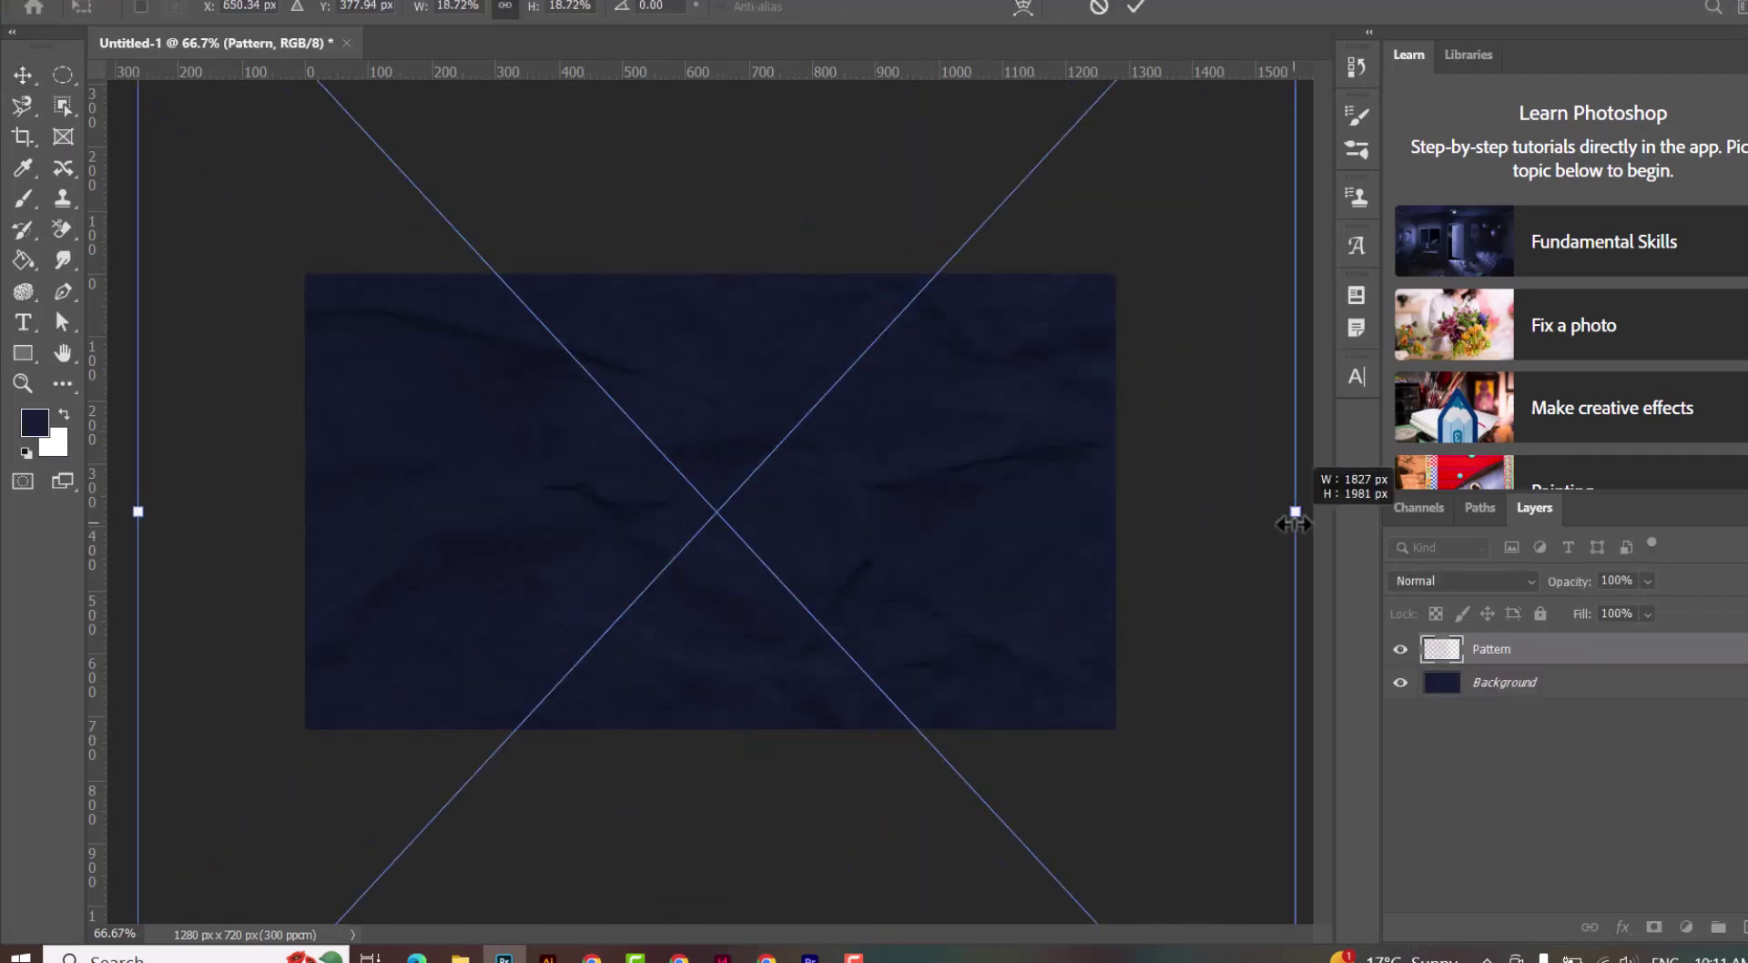
left_click_drag(906, 546, 879, 547)
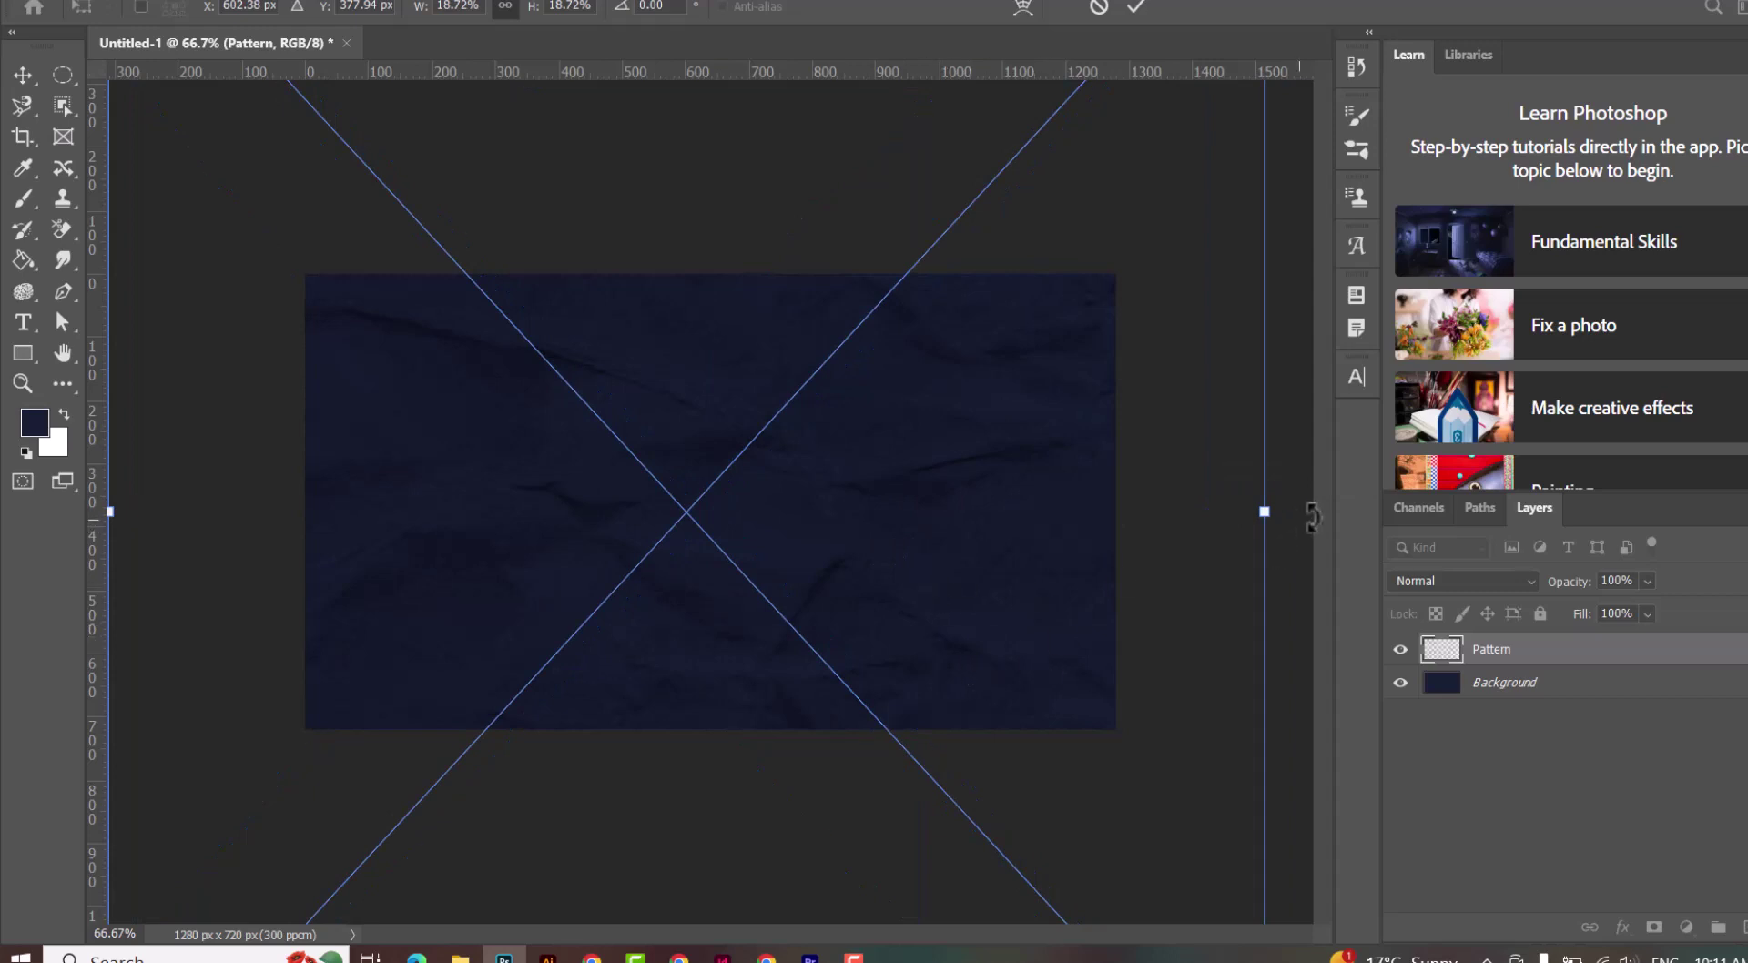
left_click_drag(1264, 512, 1145, 513)
left_click_drag(1035, 592, 1055, 581)
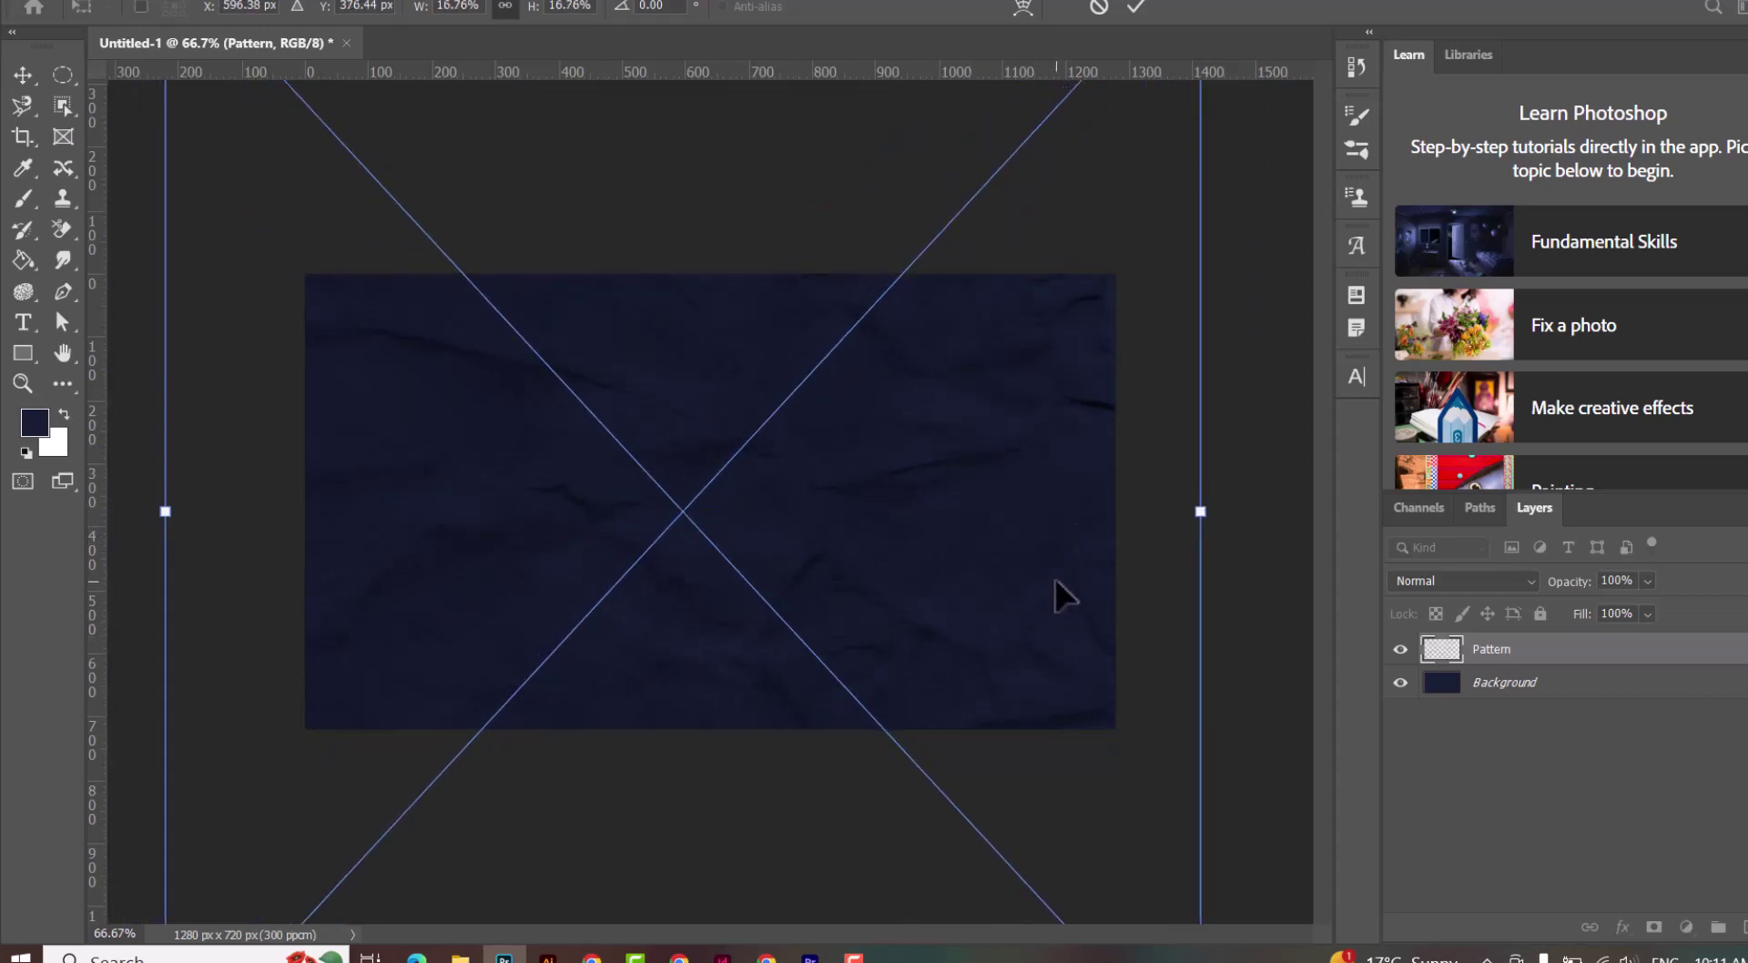
key("Return")
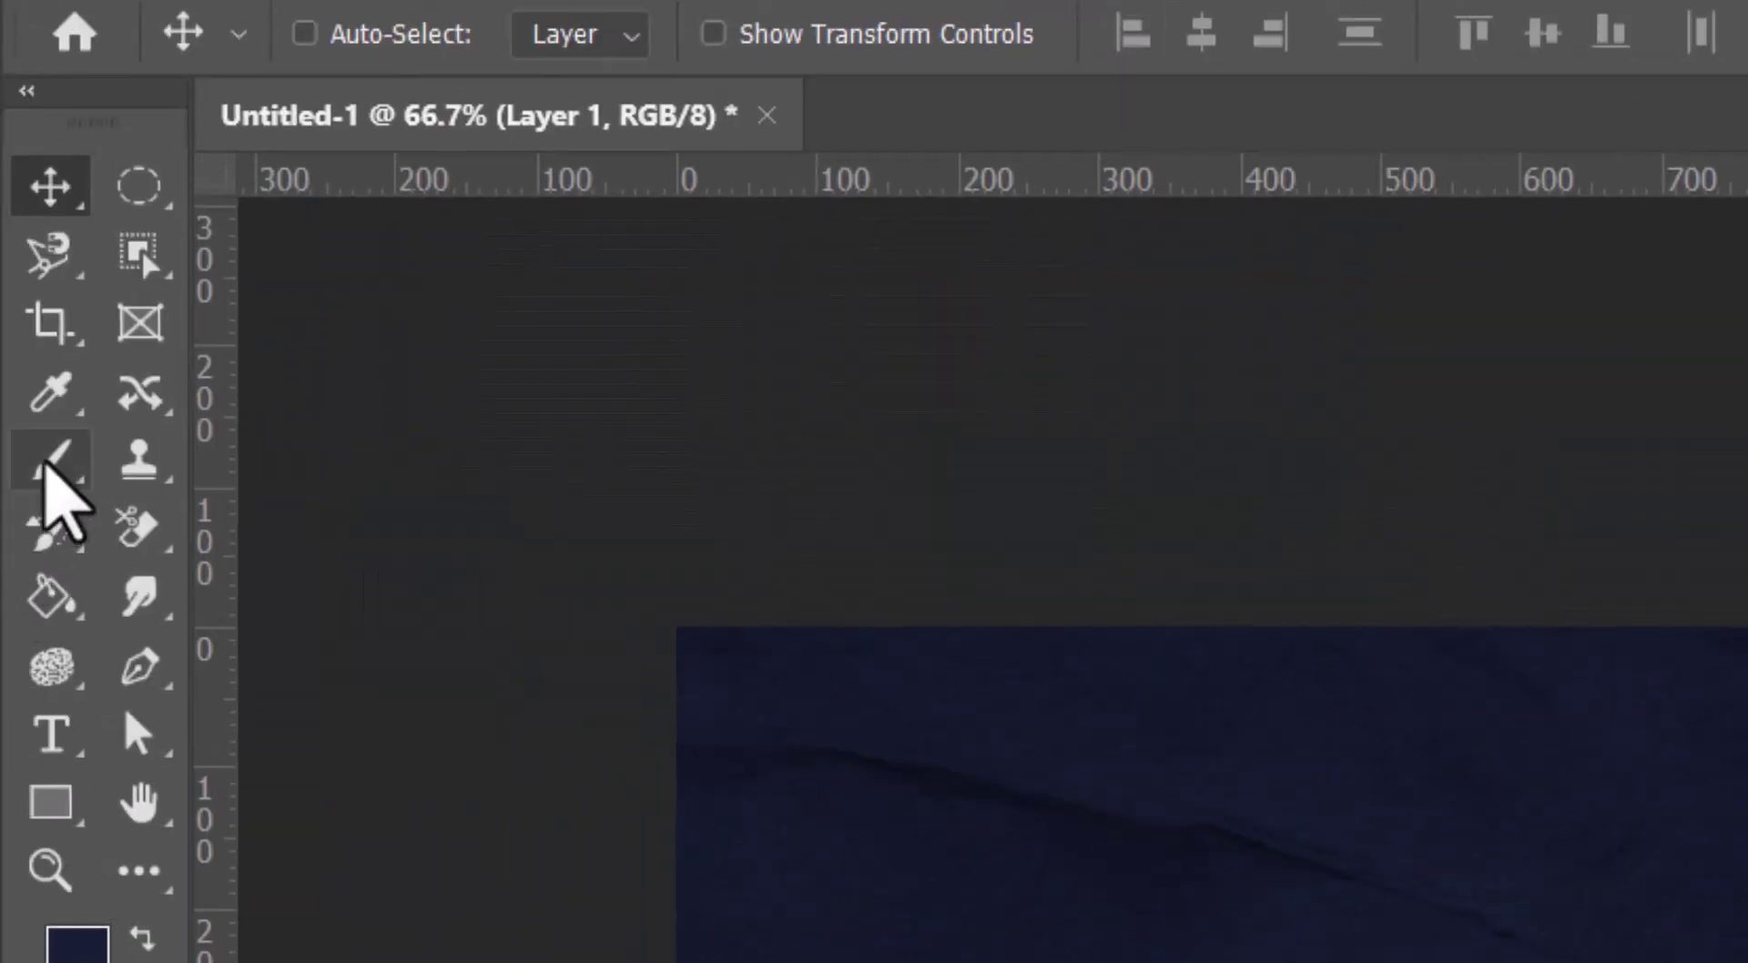
Step: Set up a Soft Round brush painting in white
left_click(48, 462)
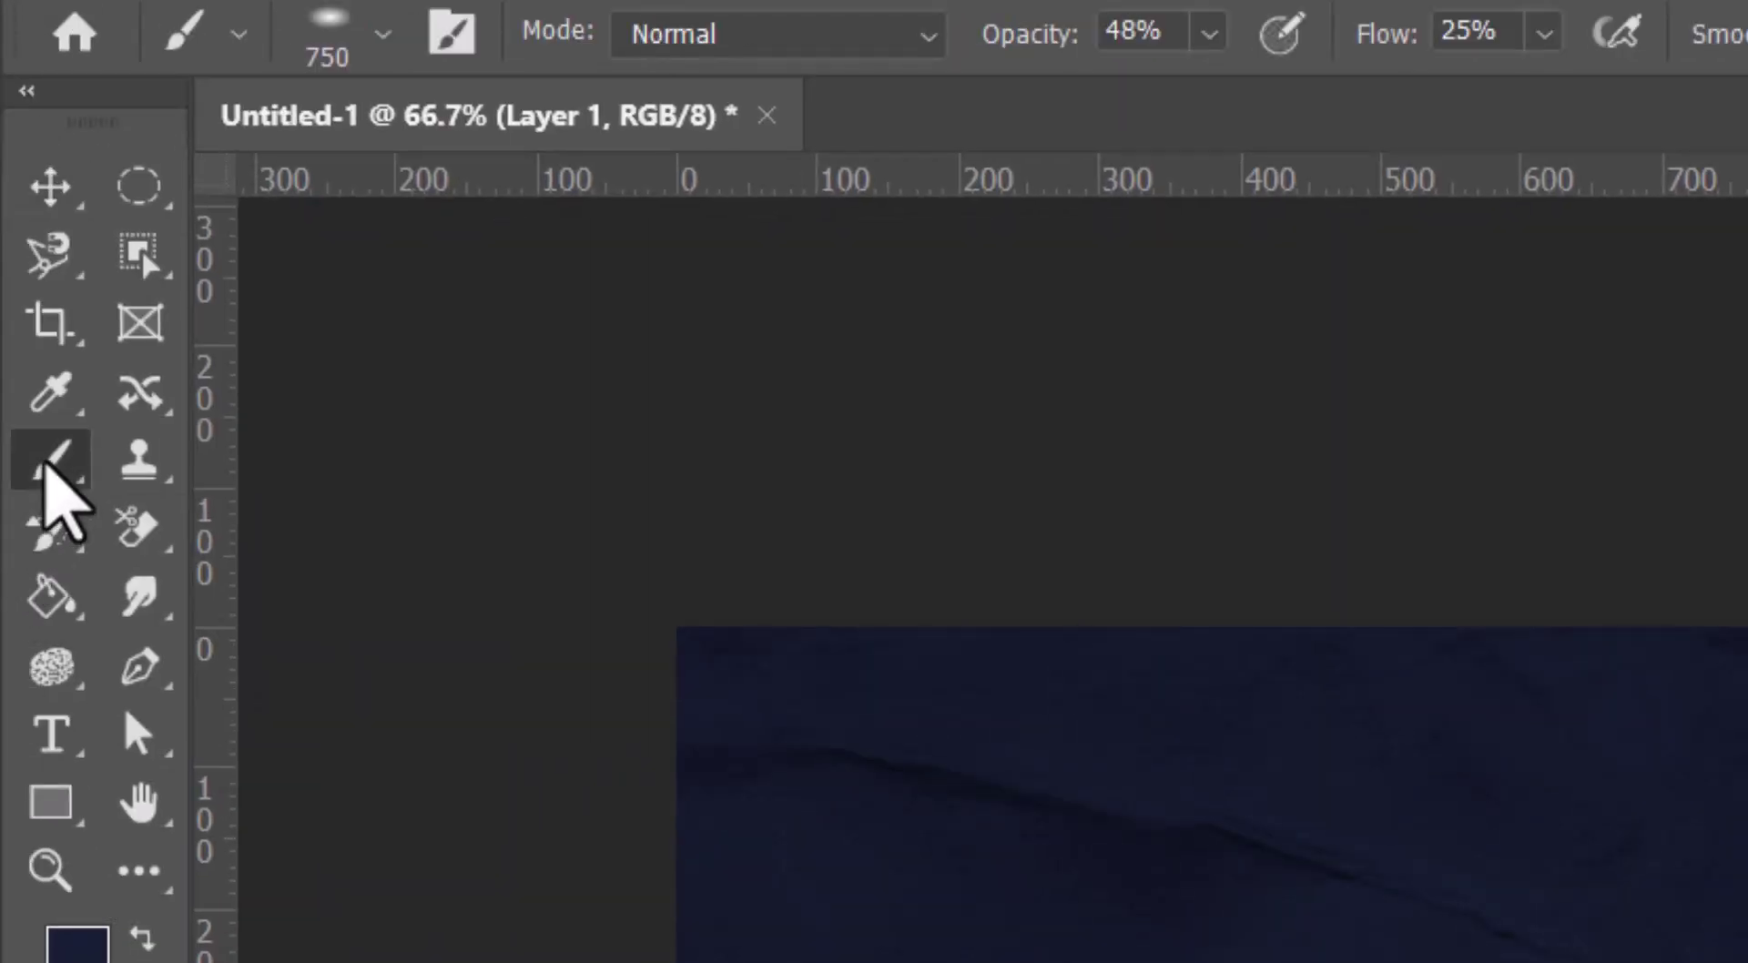
left_click(383, 35)
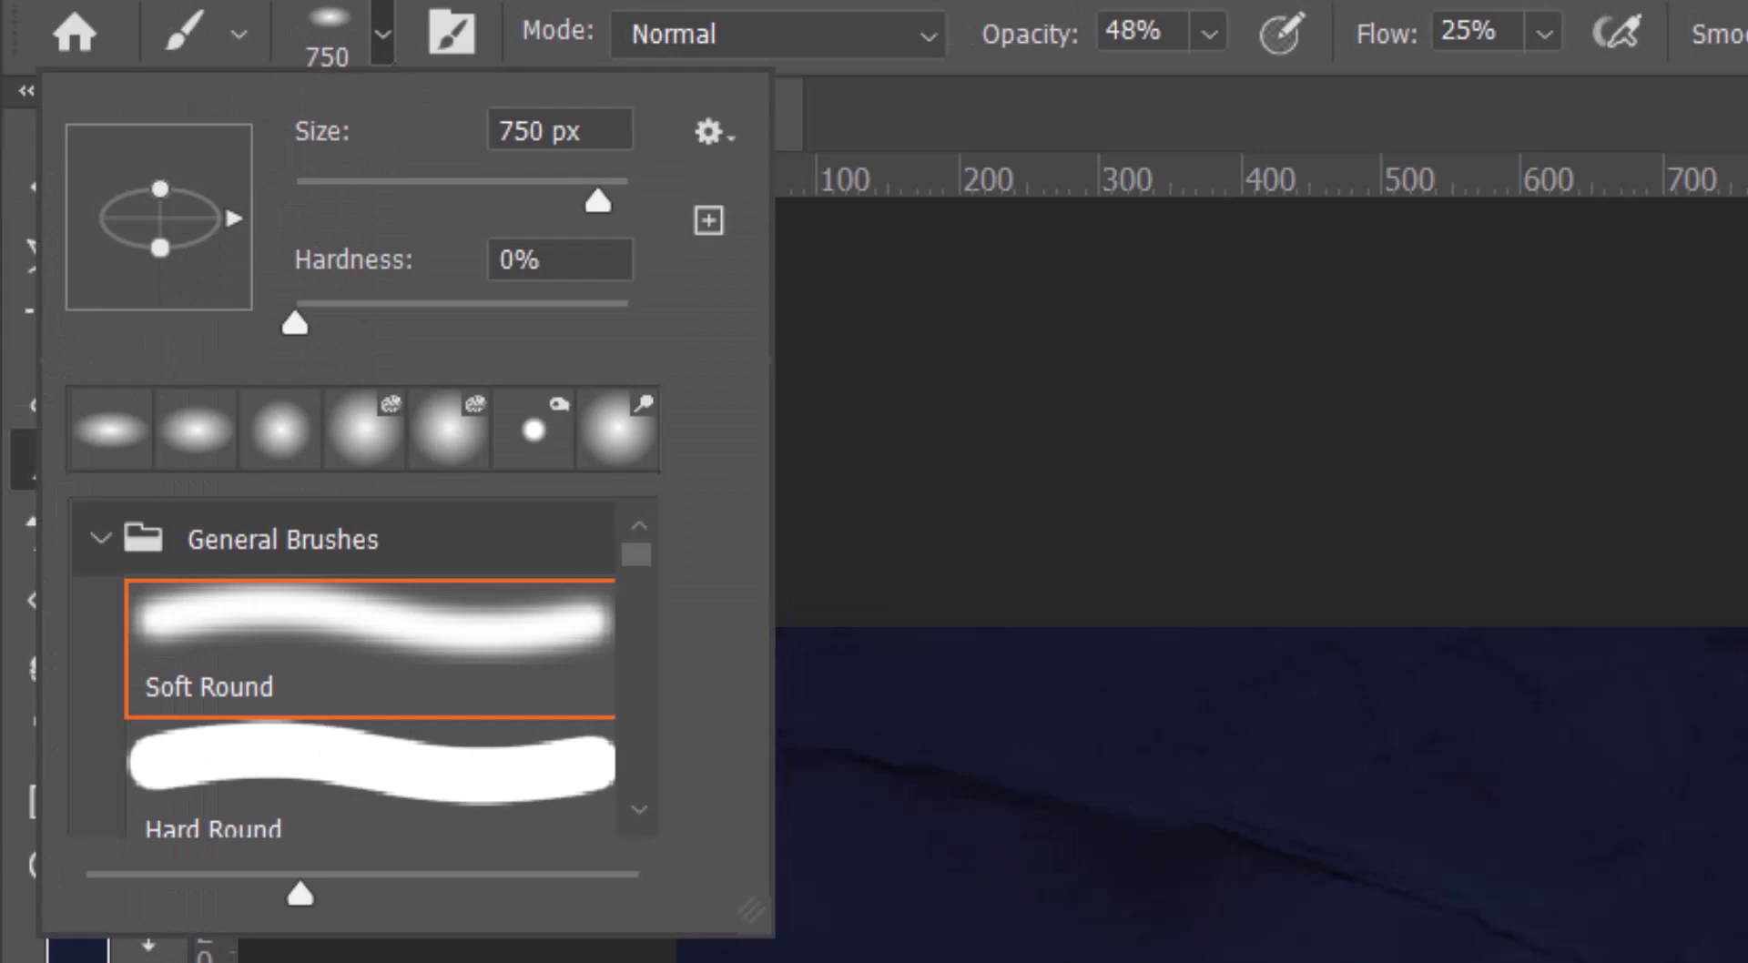
key("Return")
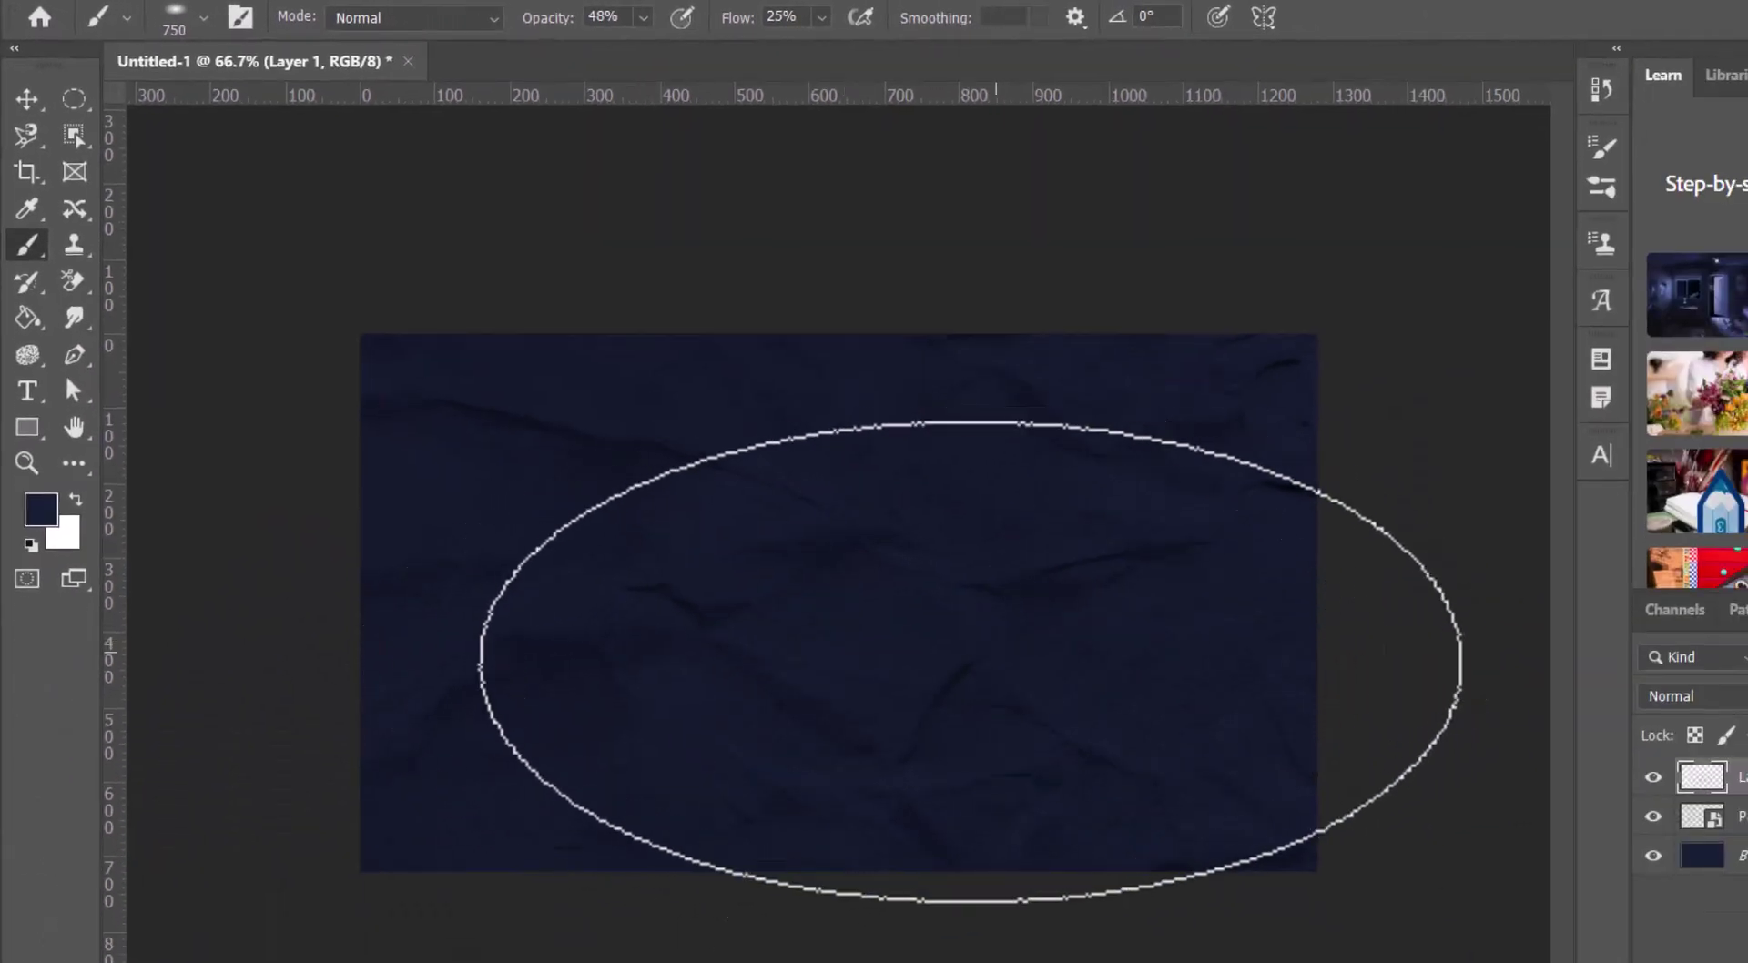
key("x")
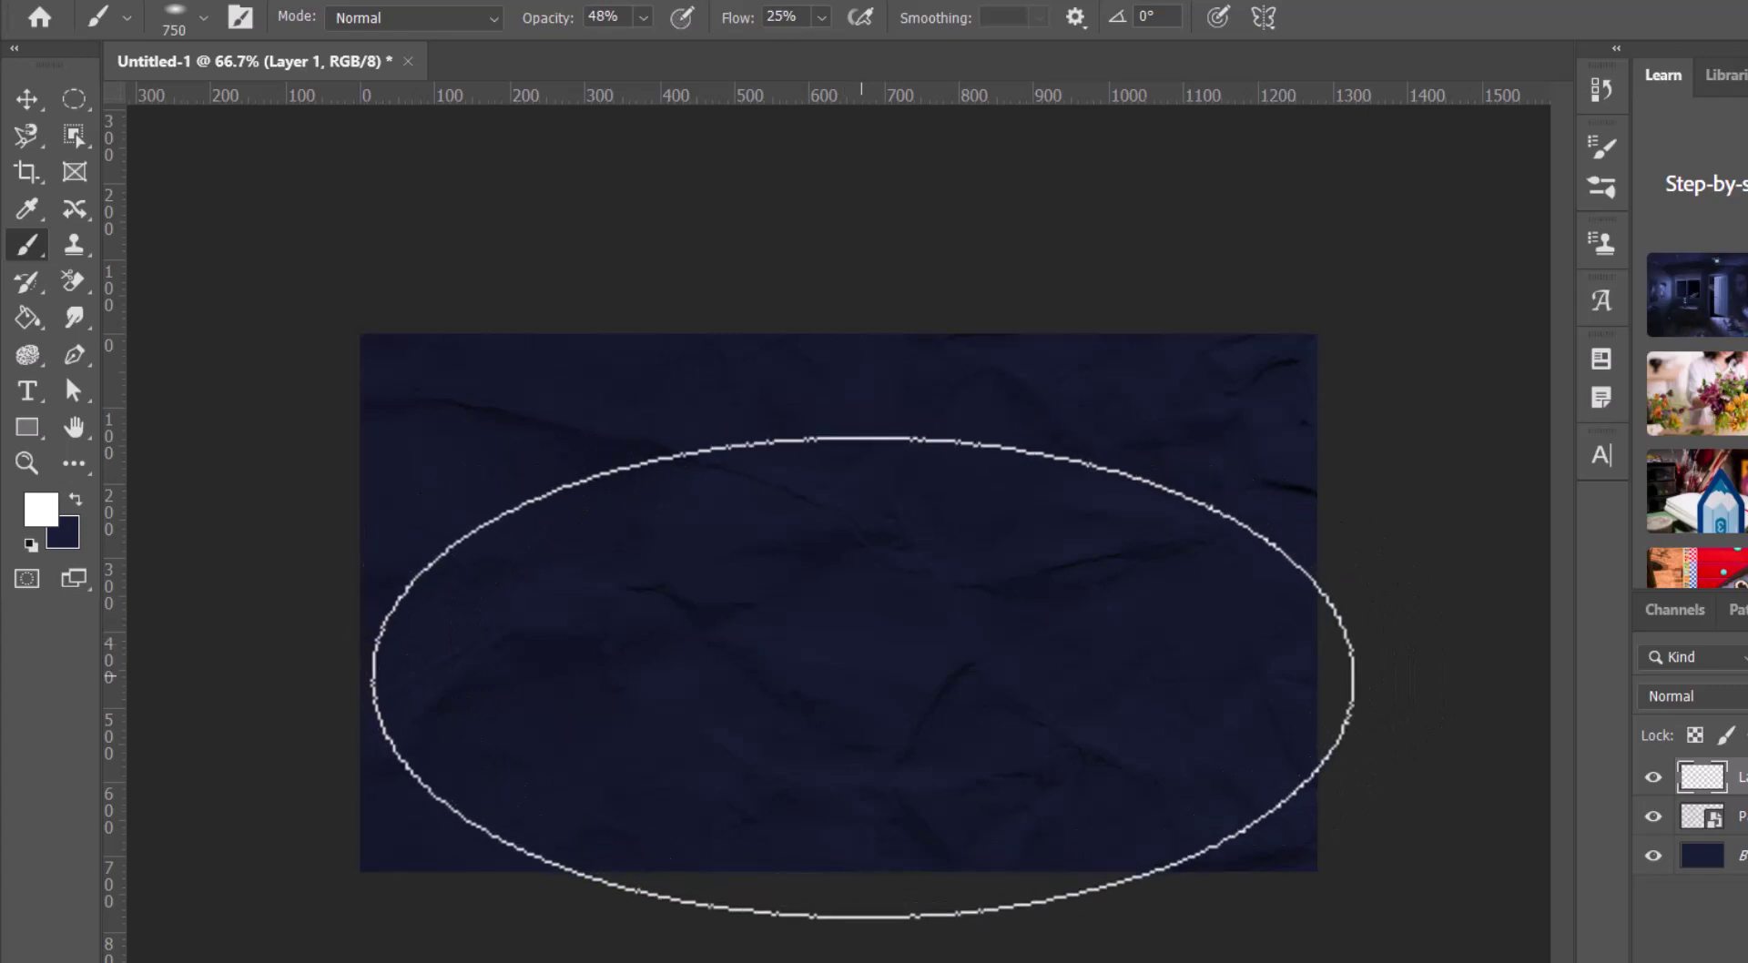
left_click(856, 675)
key("ctrl+z")
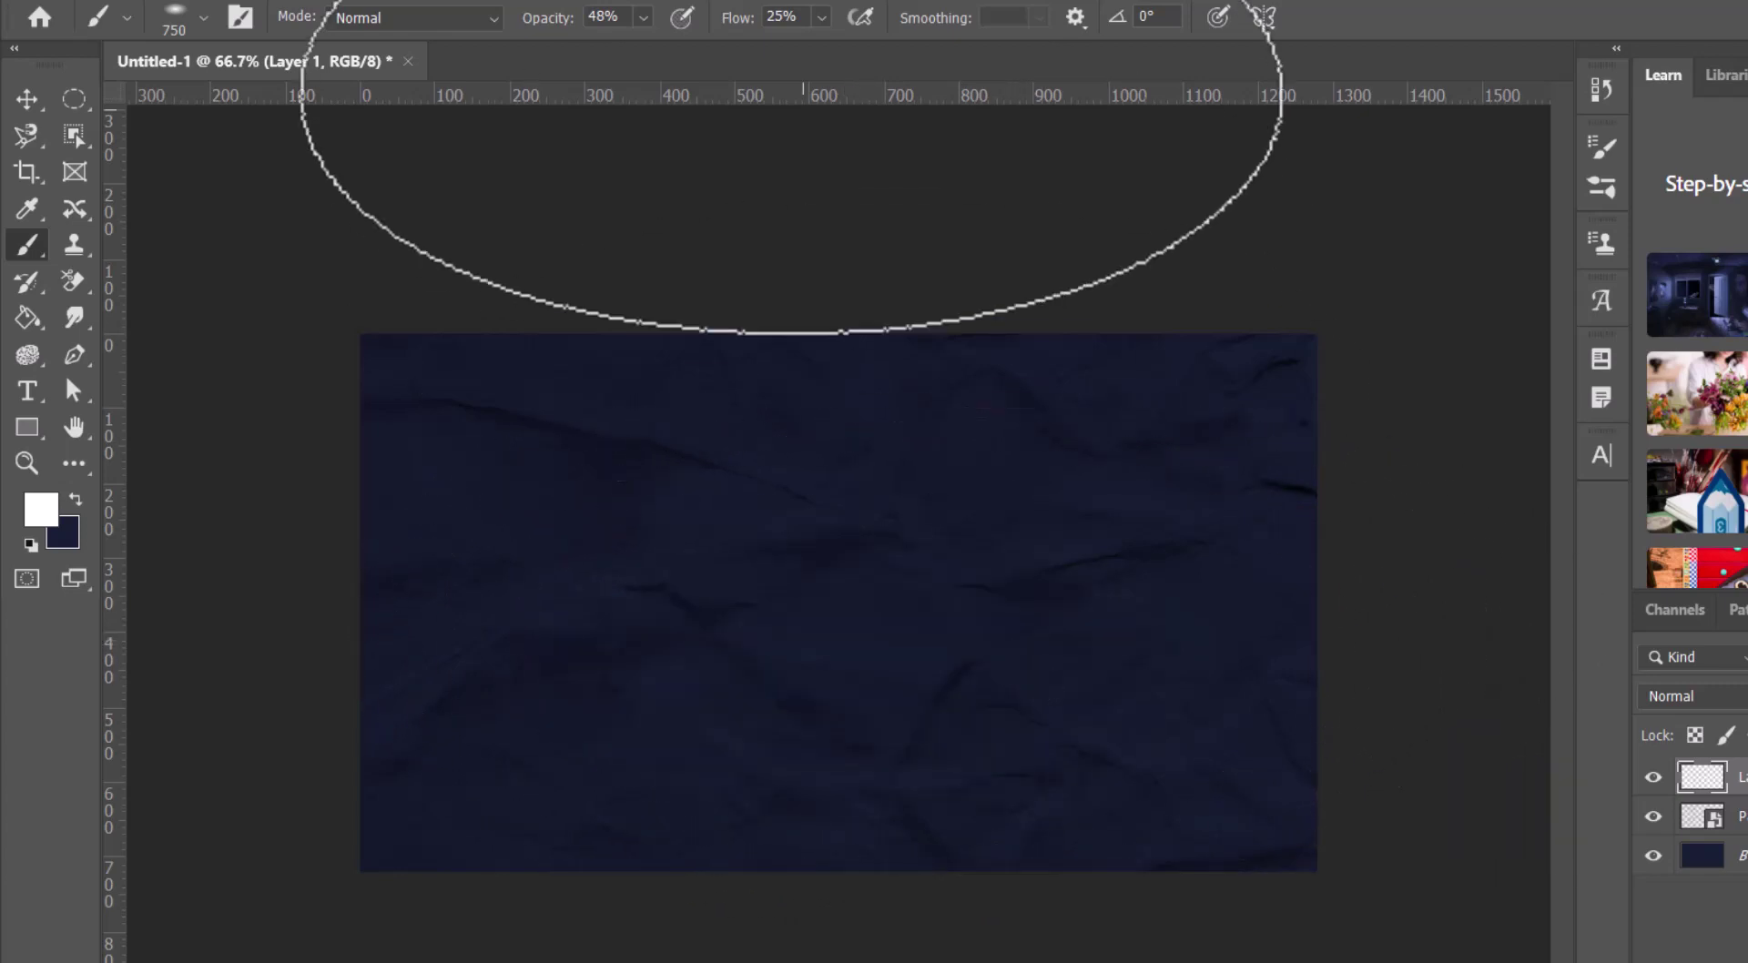
Step: Paint a soft white glow at 100% flow and set Layer 1 opacity to 54%
left_click(821, 17)
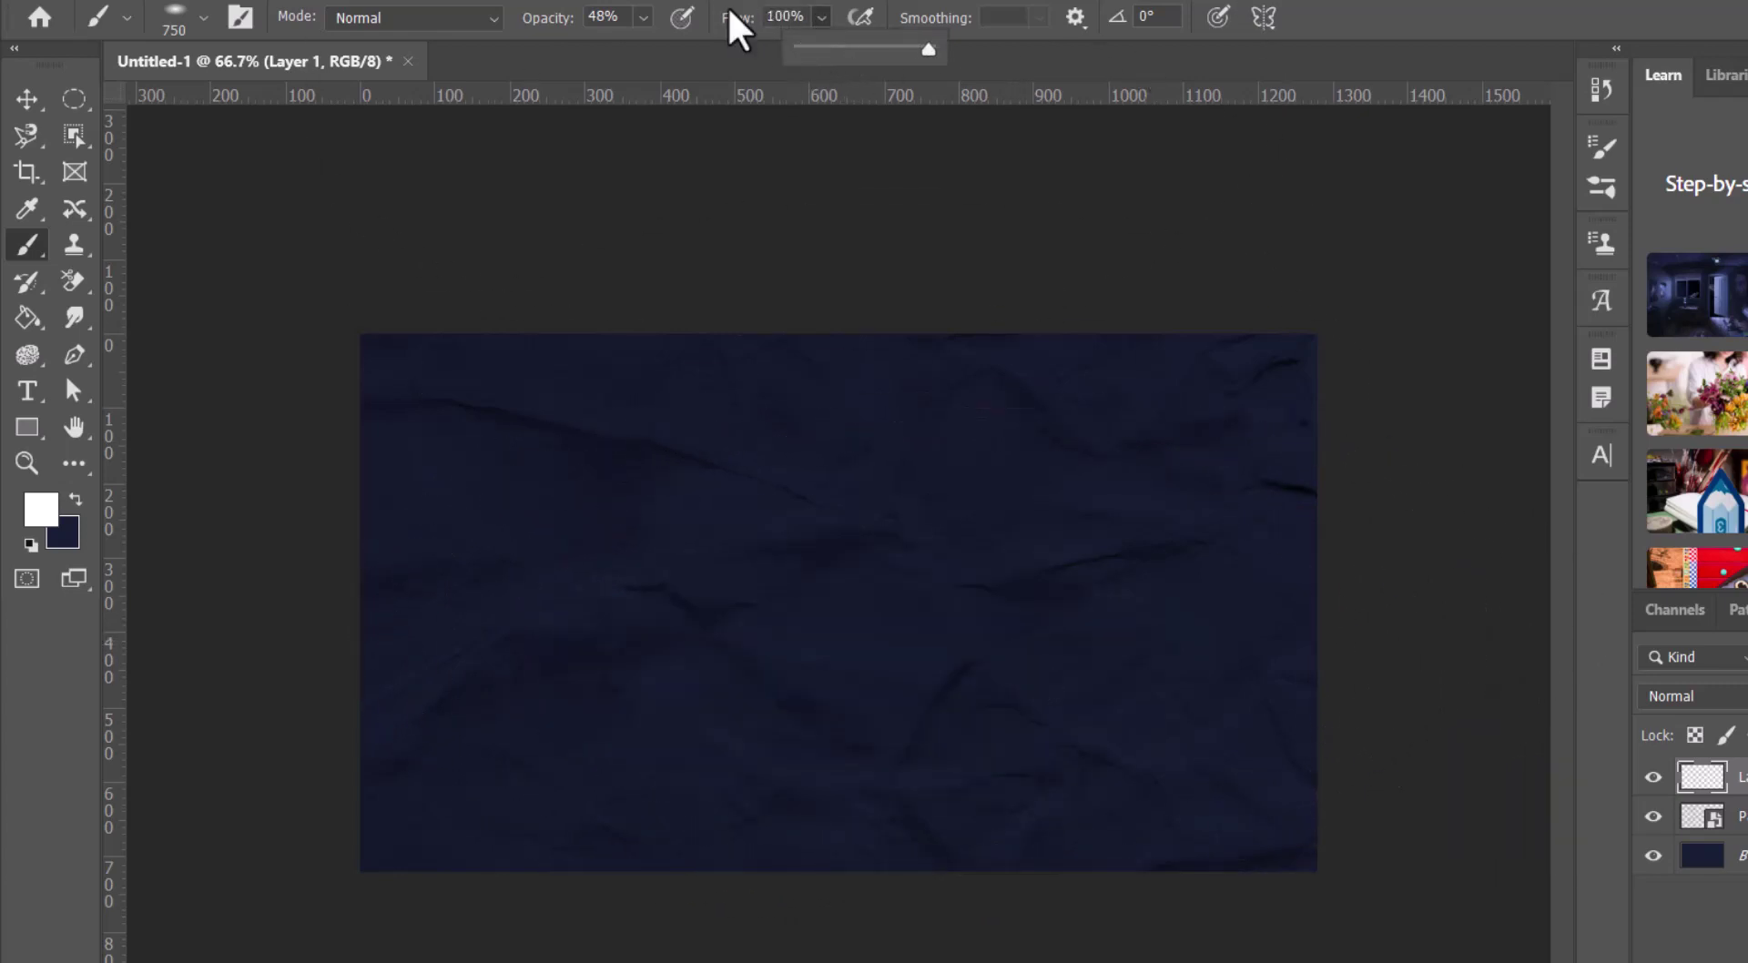
left_click_drag(642, 17, 808, 58)
left_click(840, 658)
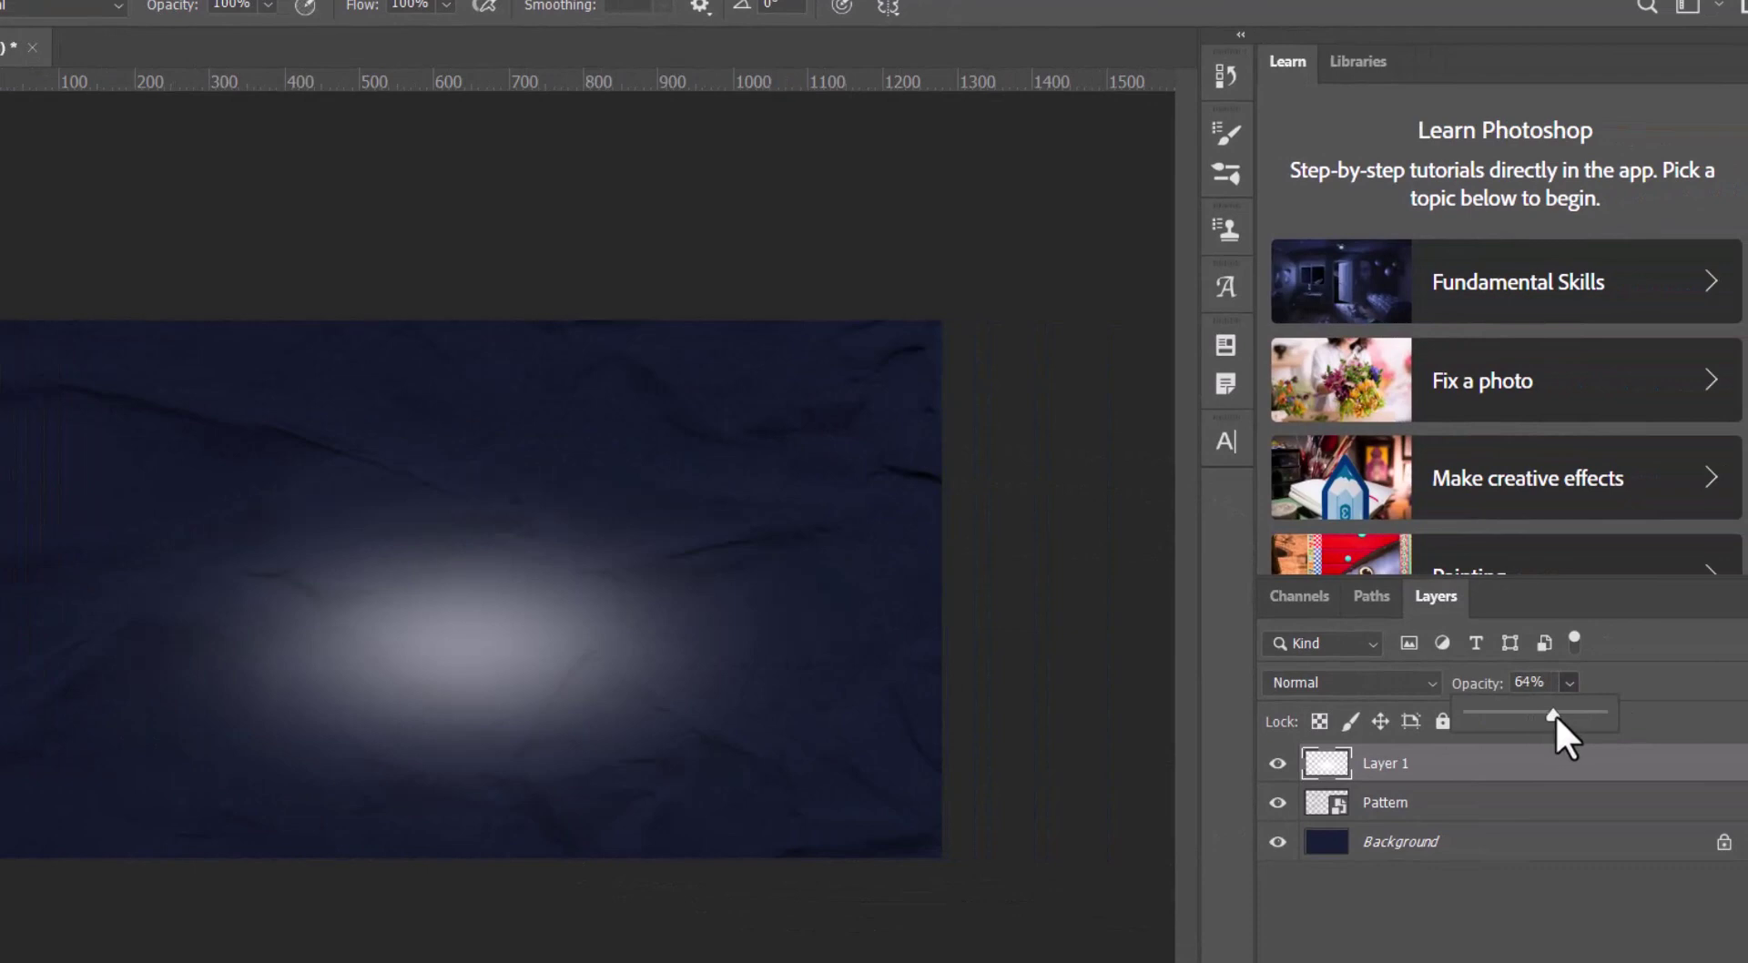
left_click_drag(1555, 714, 1561, 713)
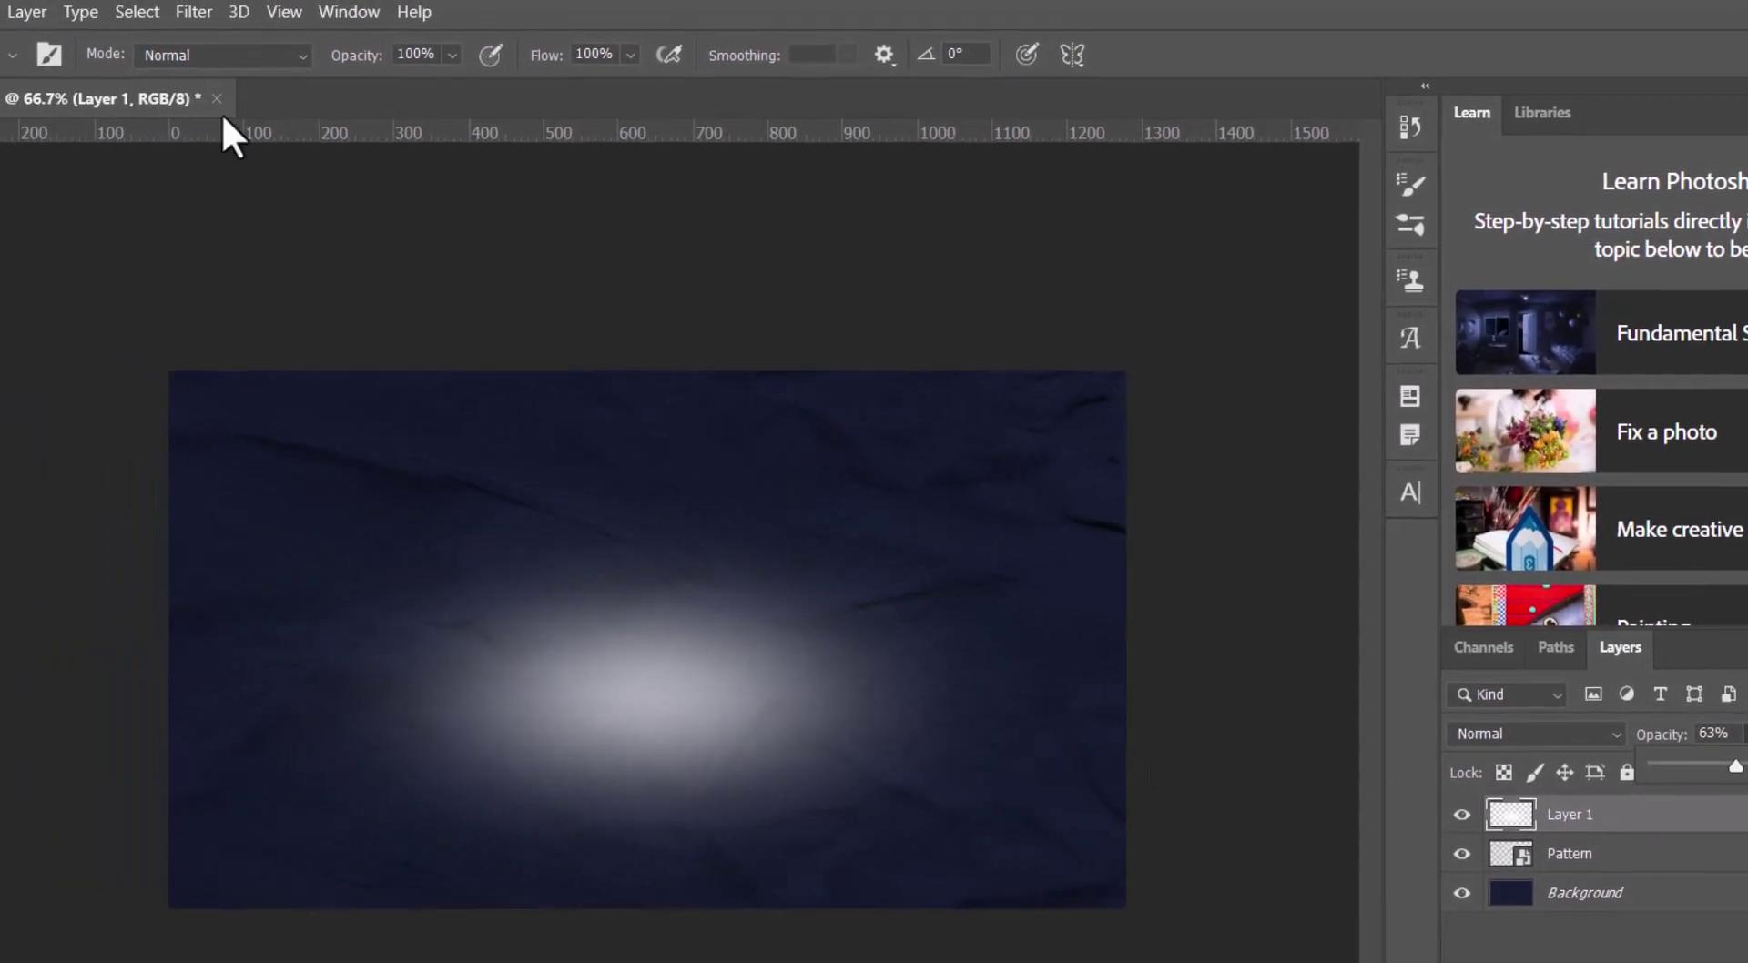
left_click(451, 55)
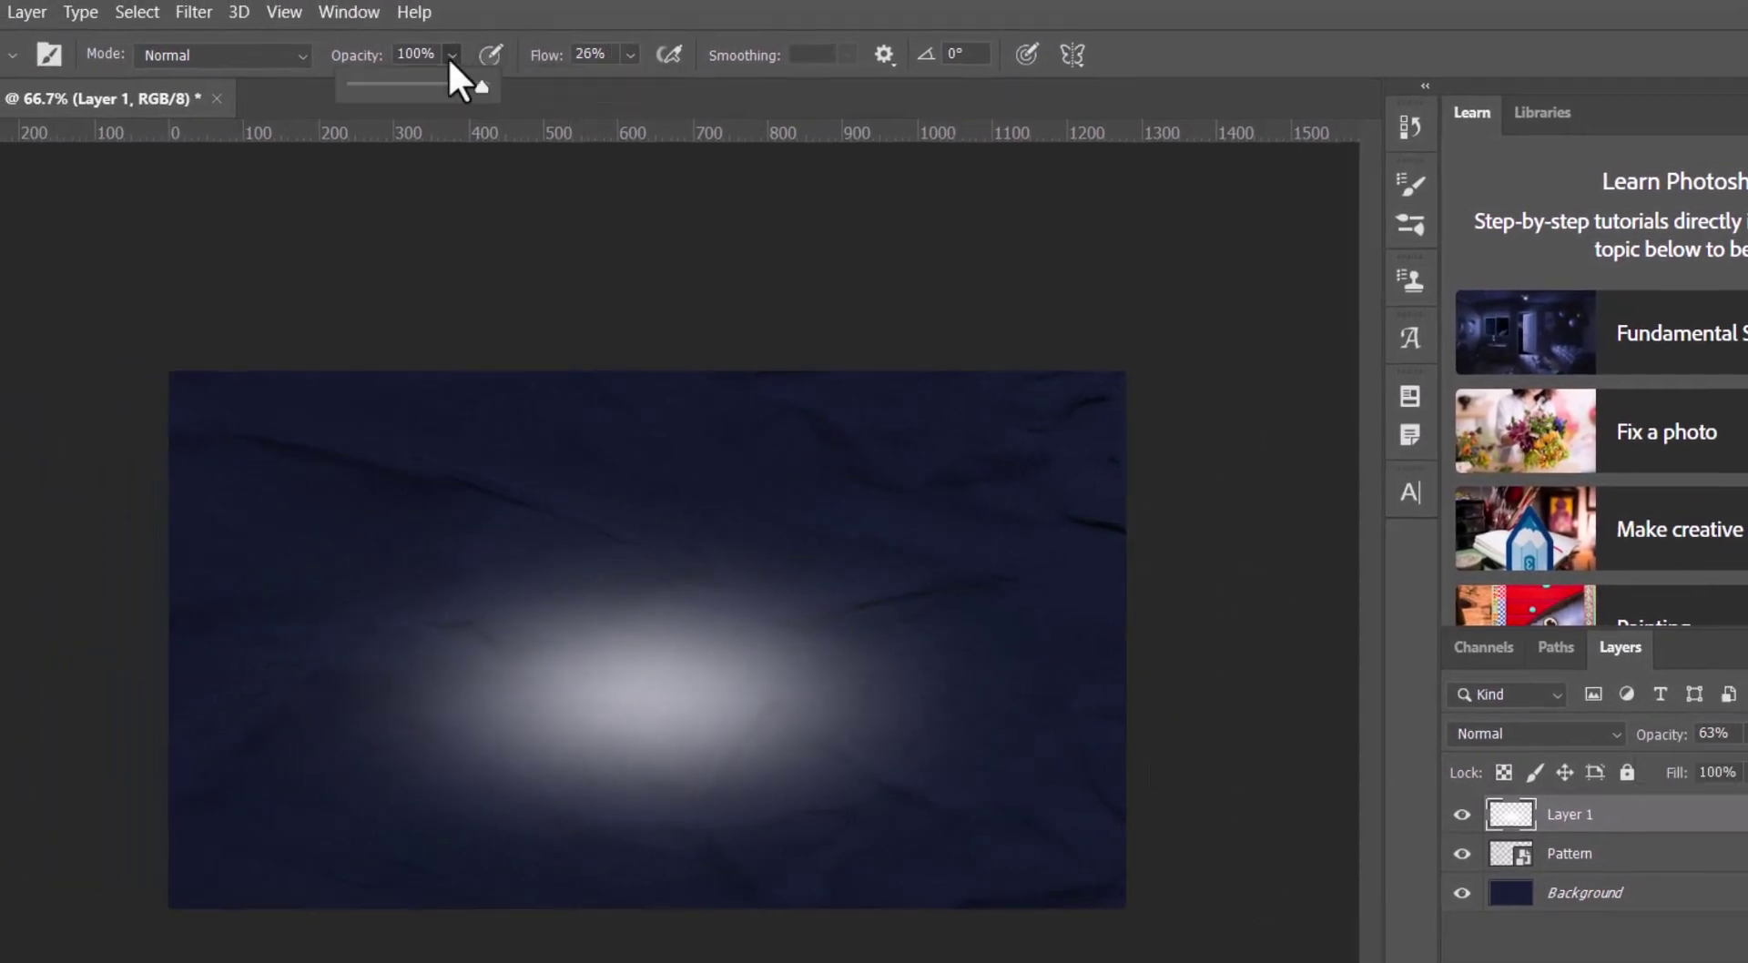
left_click_drag(413, 83, 410, 83)
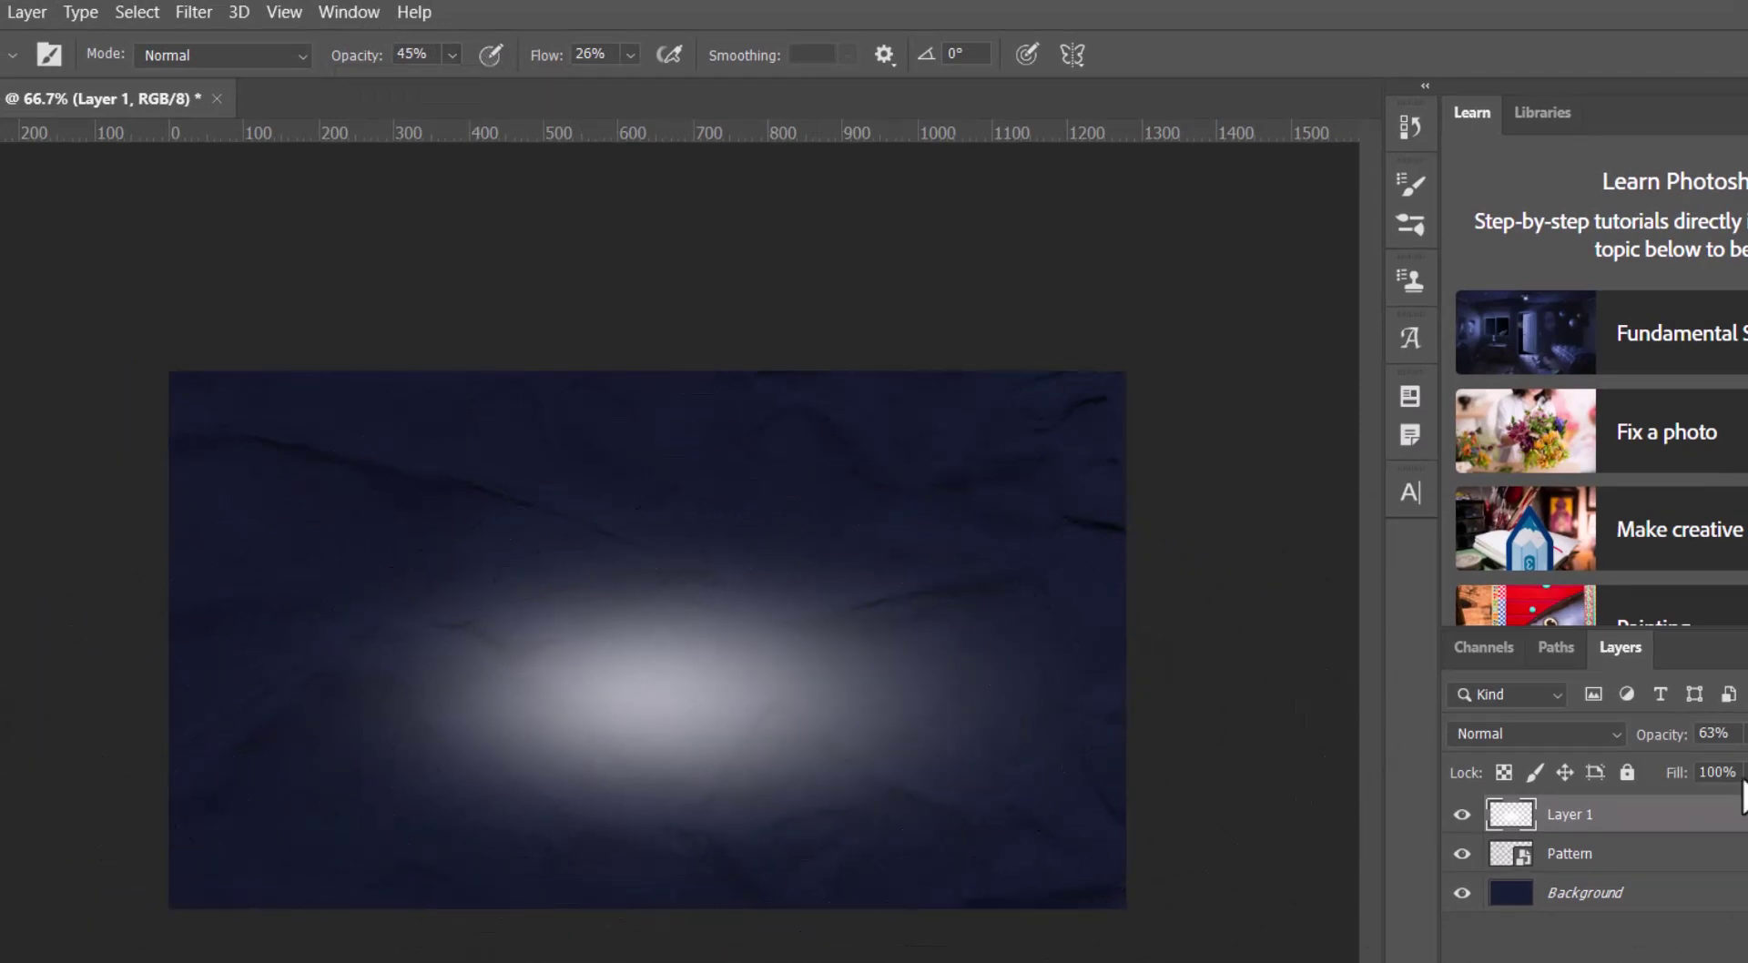
key("ctrl+z")
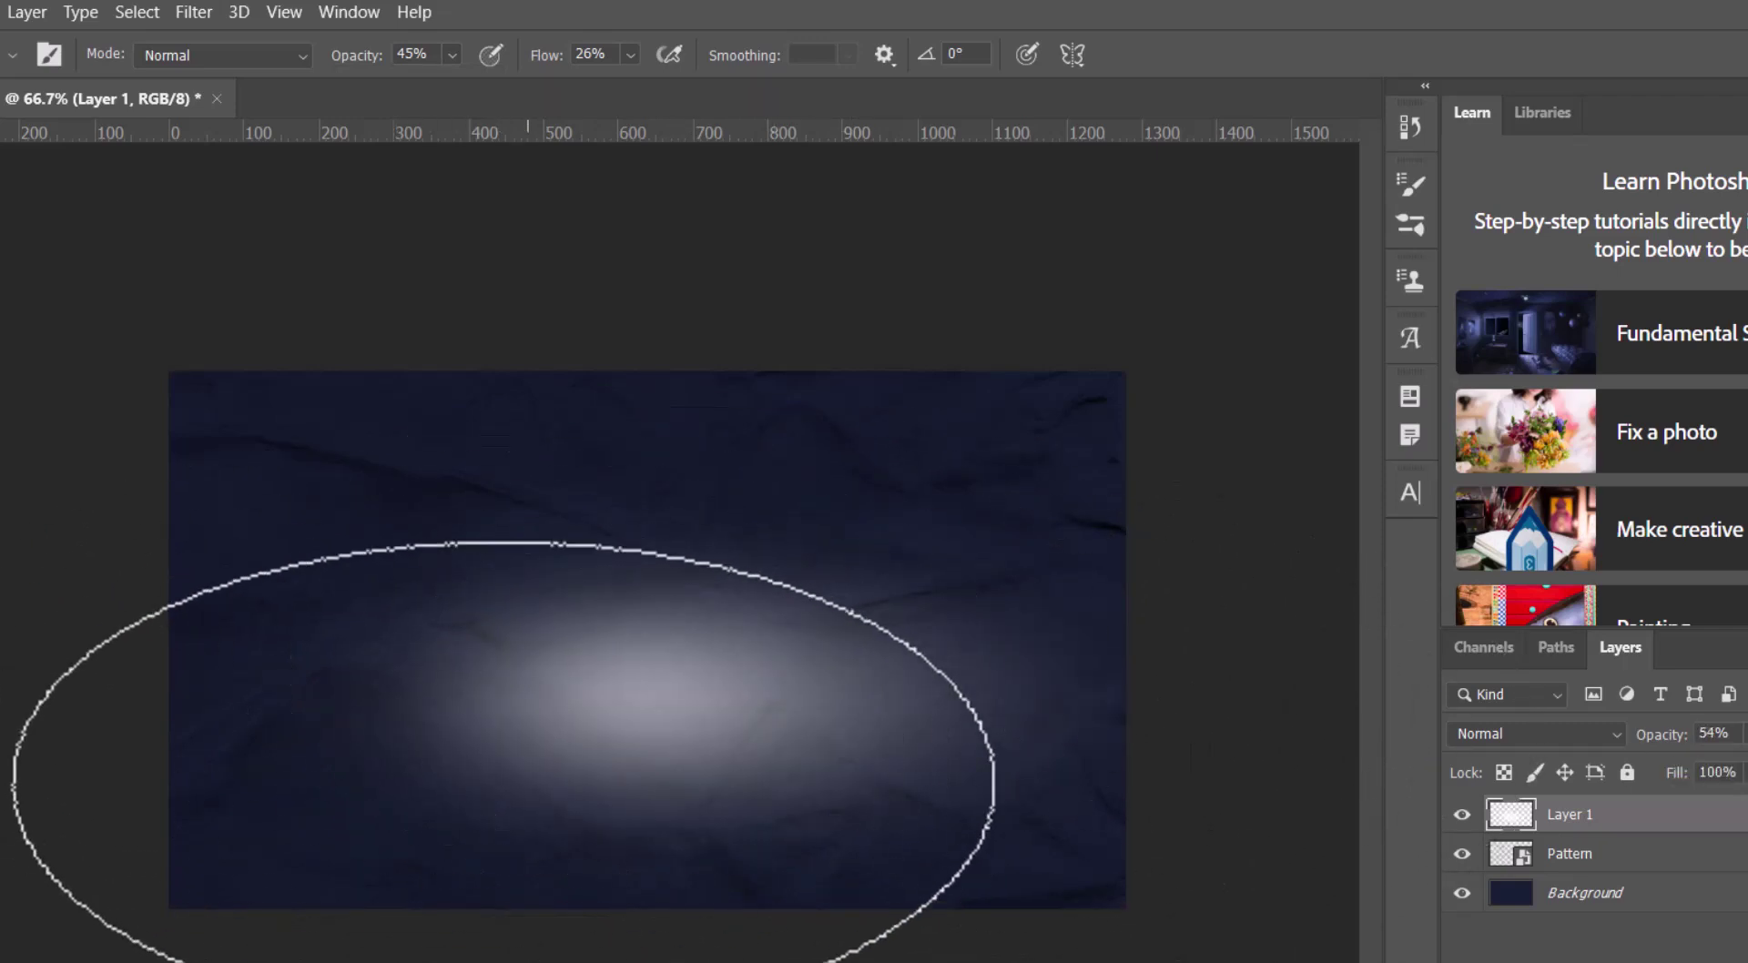
key("v")
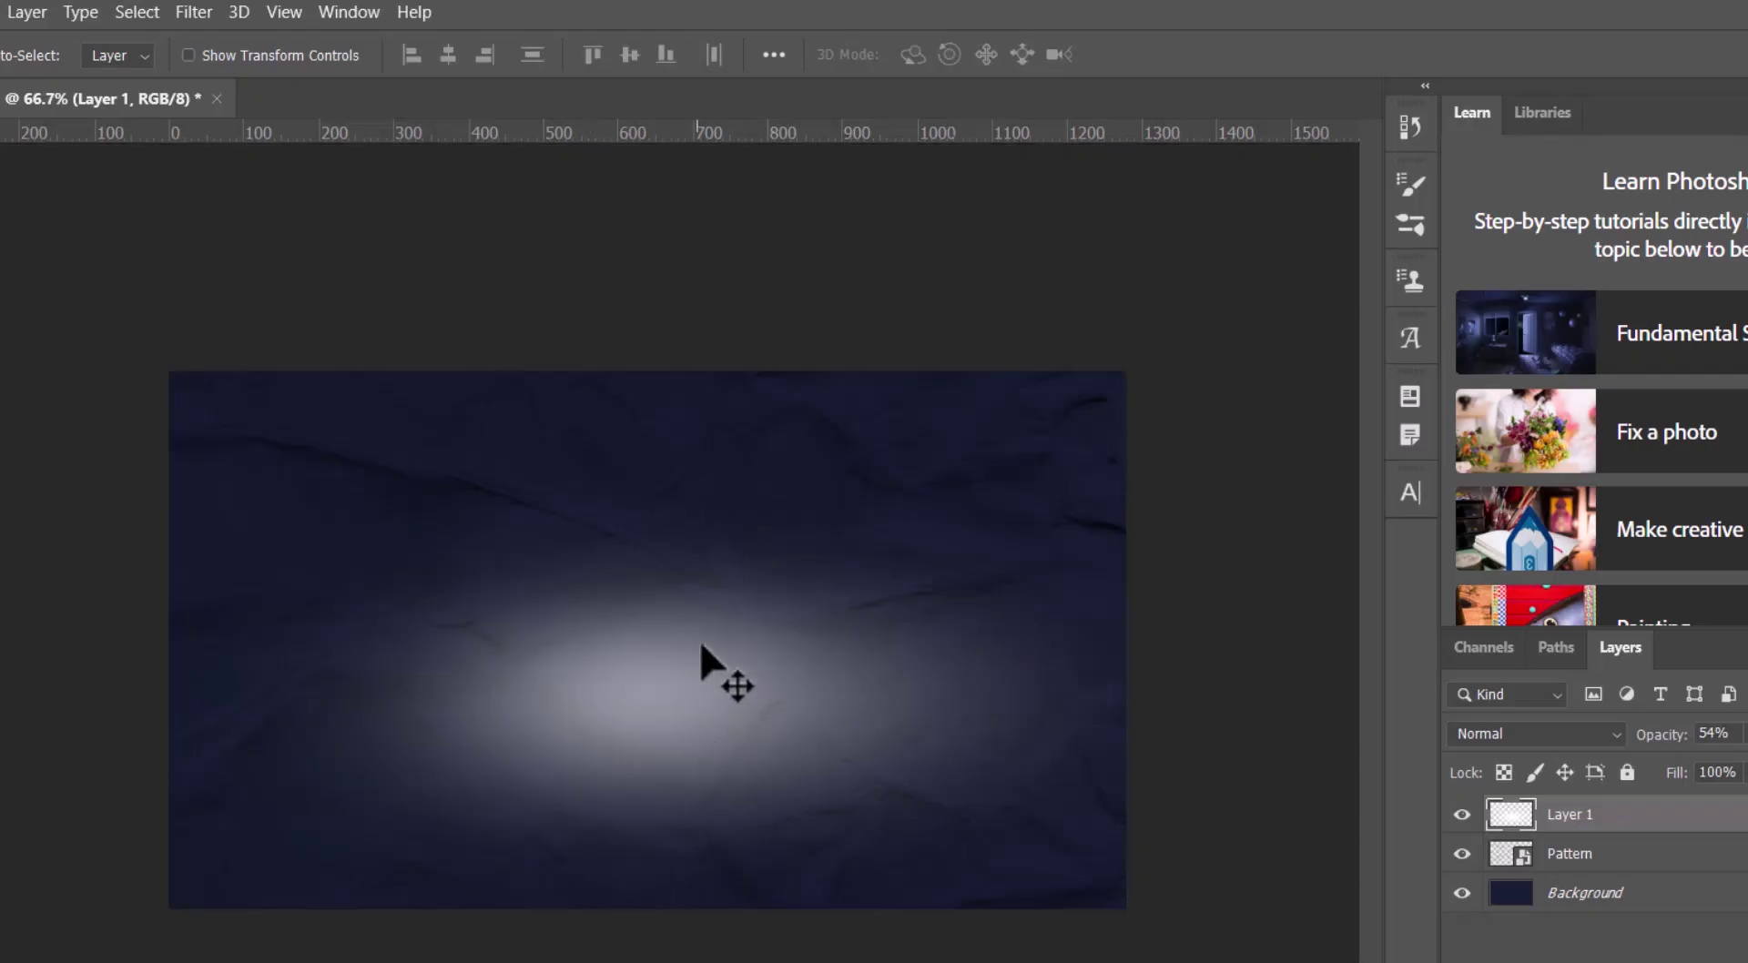
Step: Place the blue Maserati PNG, scale it down and centre it over the white glow
left_click_drag(606, 883, 713, 671)
mouse_move(1084, 435)
left_mouse_down()
mouse_move(725, 643)
mouse_move(714, 546)
mouse_move(742, 492)
mouse_move(981, 505)
mouse_move(960, 516)
left_mouse_up()
left_click_drag(868, 659, 800, 675)
key("Return")
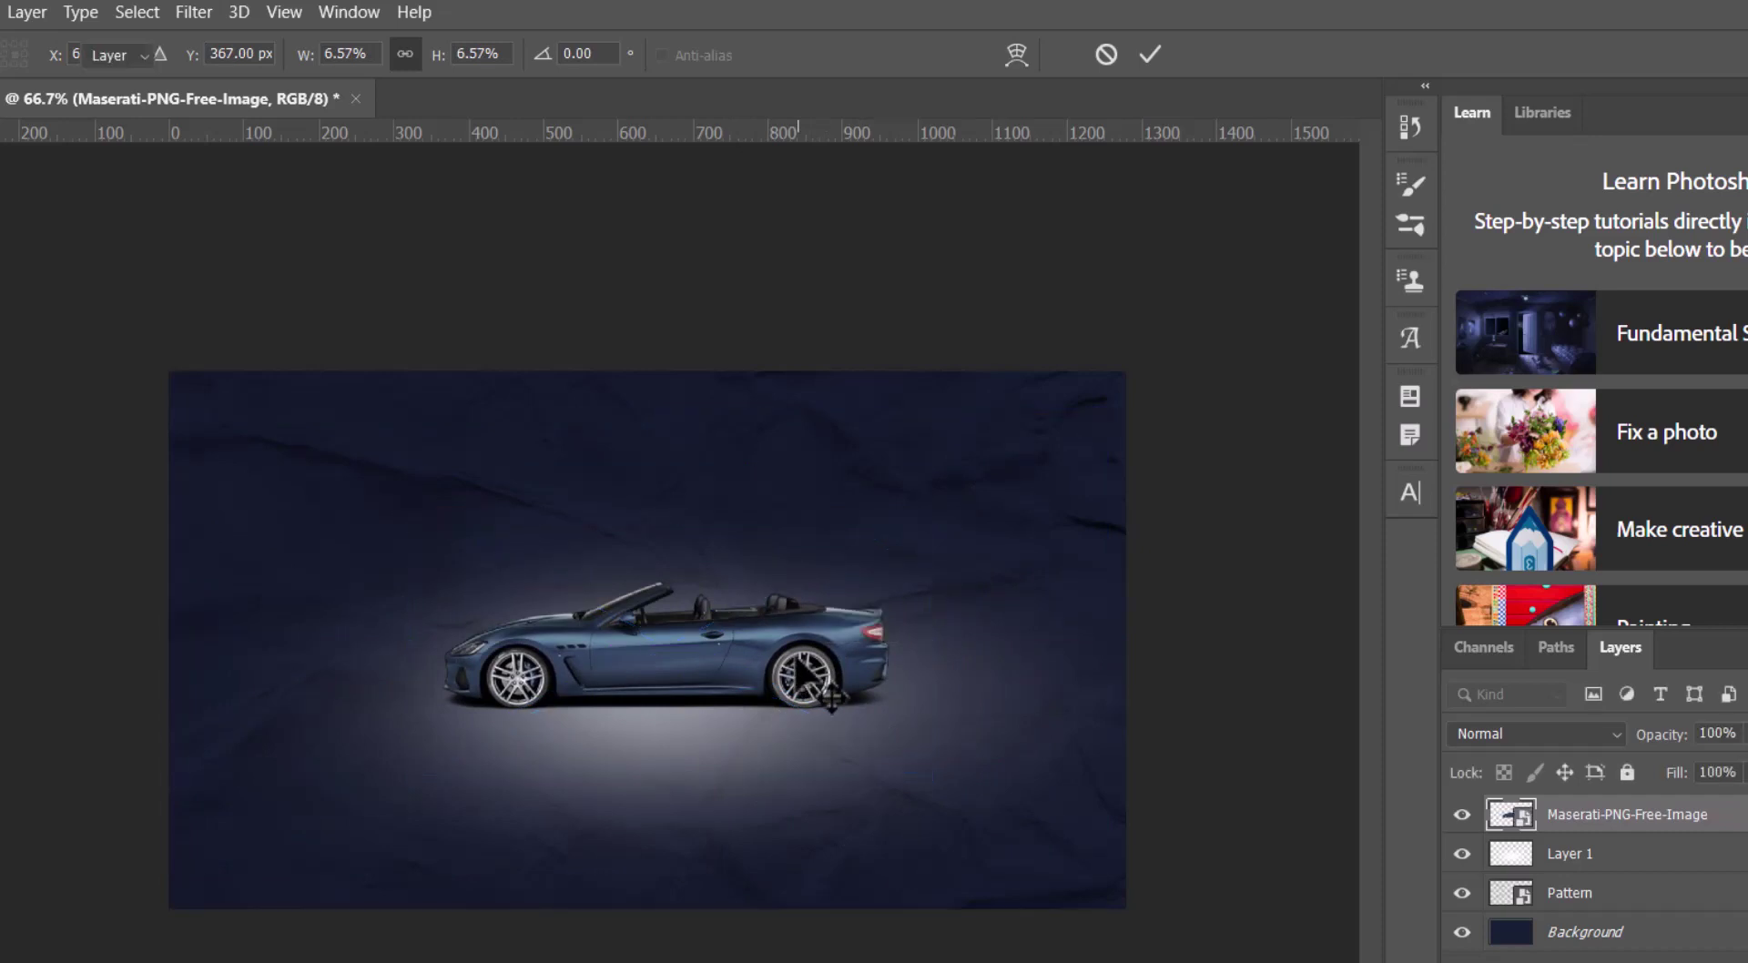
mouse_move(767, 679)
left_mouse_down()
mouse_move(763, 719)
mouse_move(796, 698)
left_mouse_up()
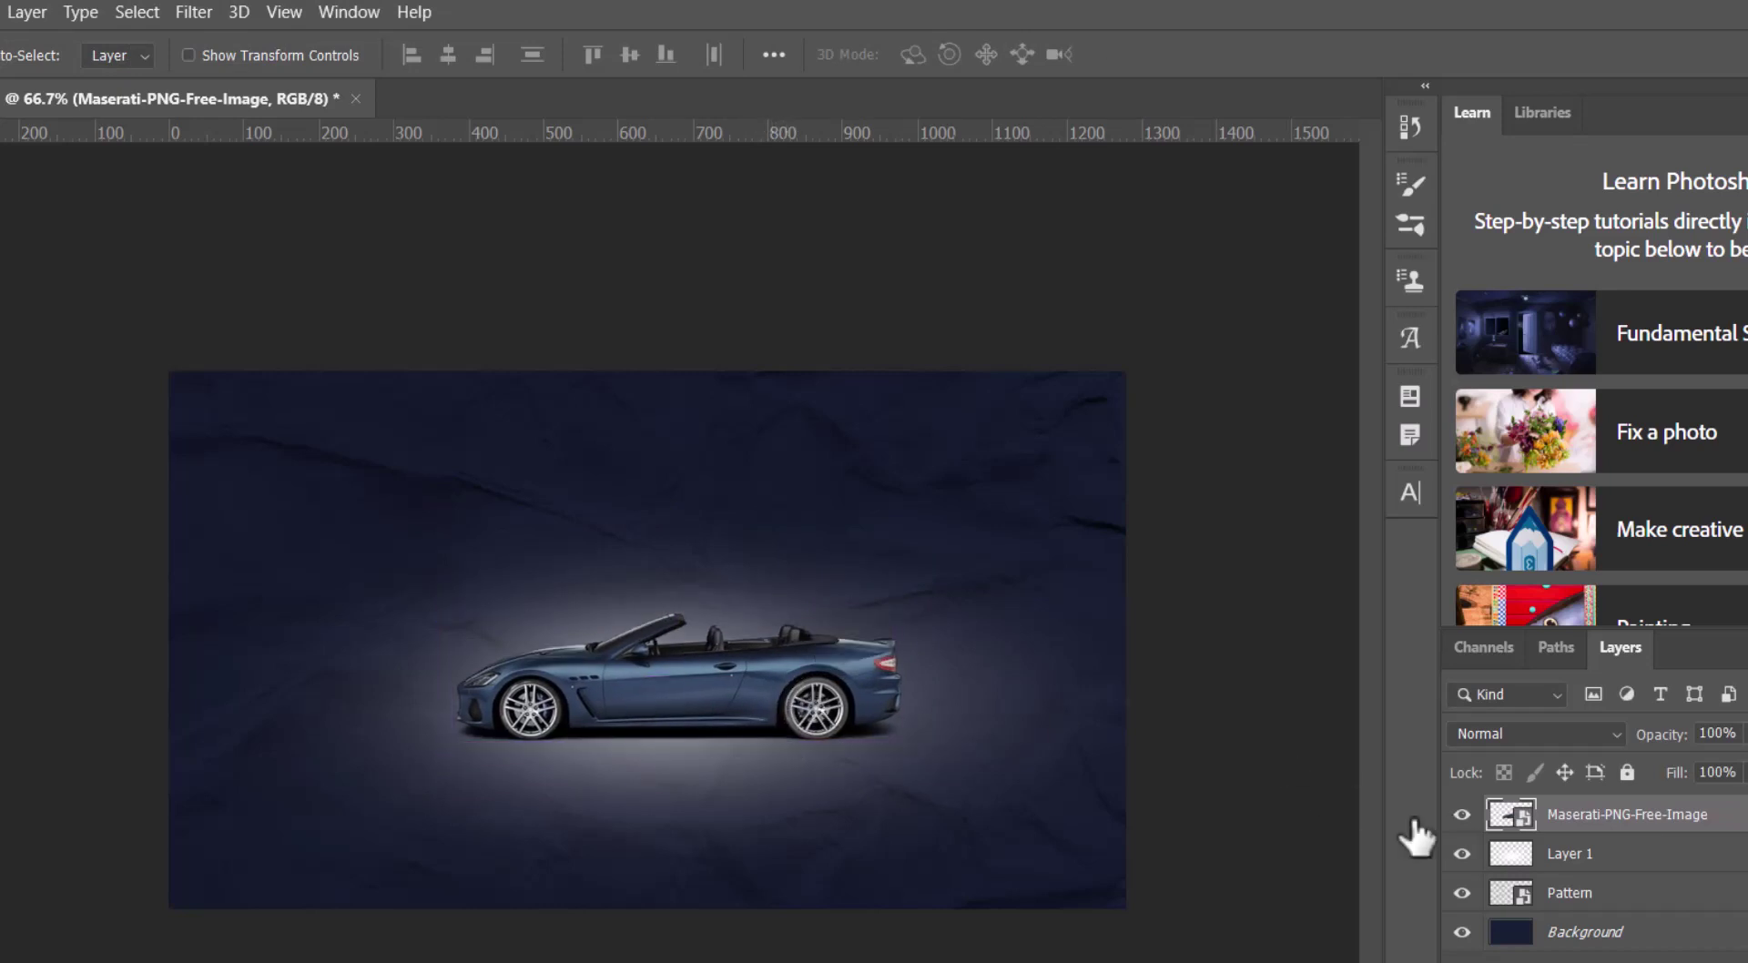
Step: Select the glow's Layer 1 and adjust the brush size
key("alt+bracketleft")
key("b")
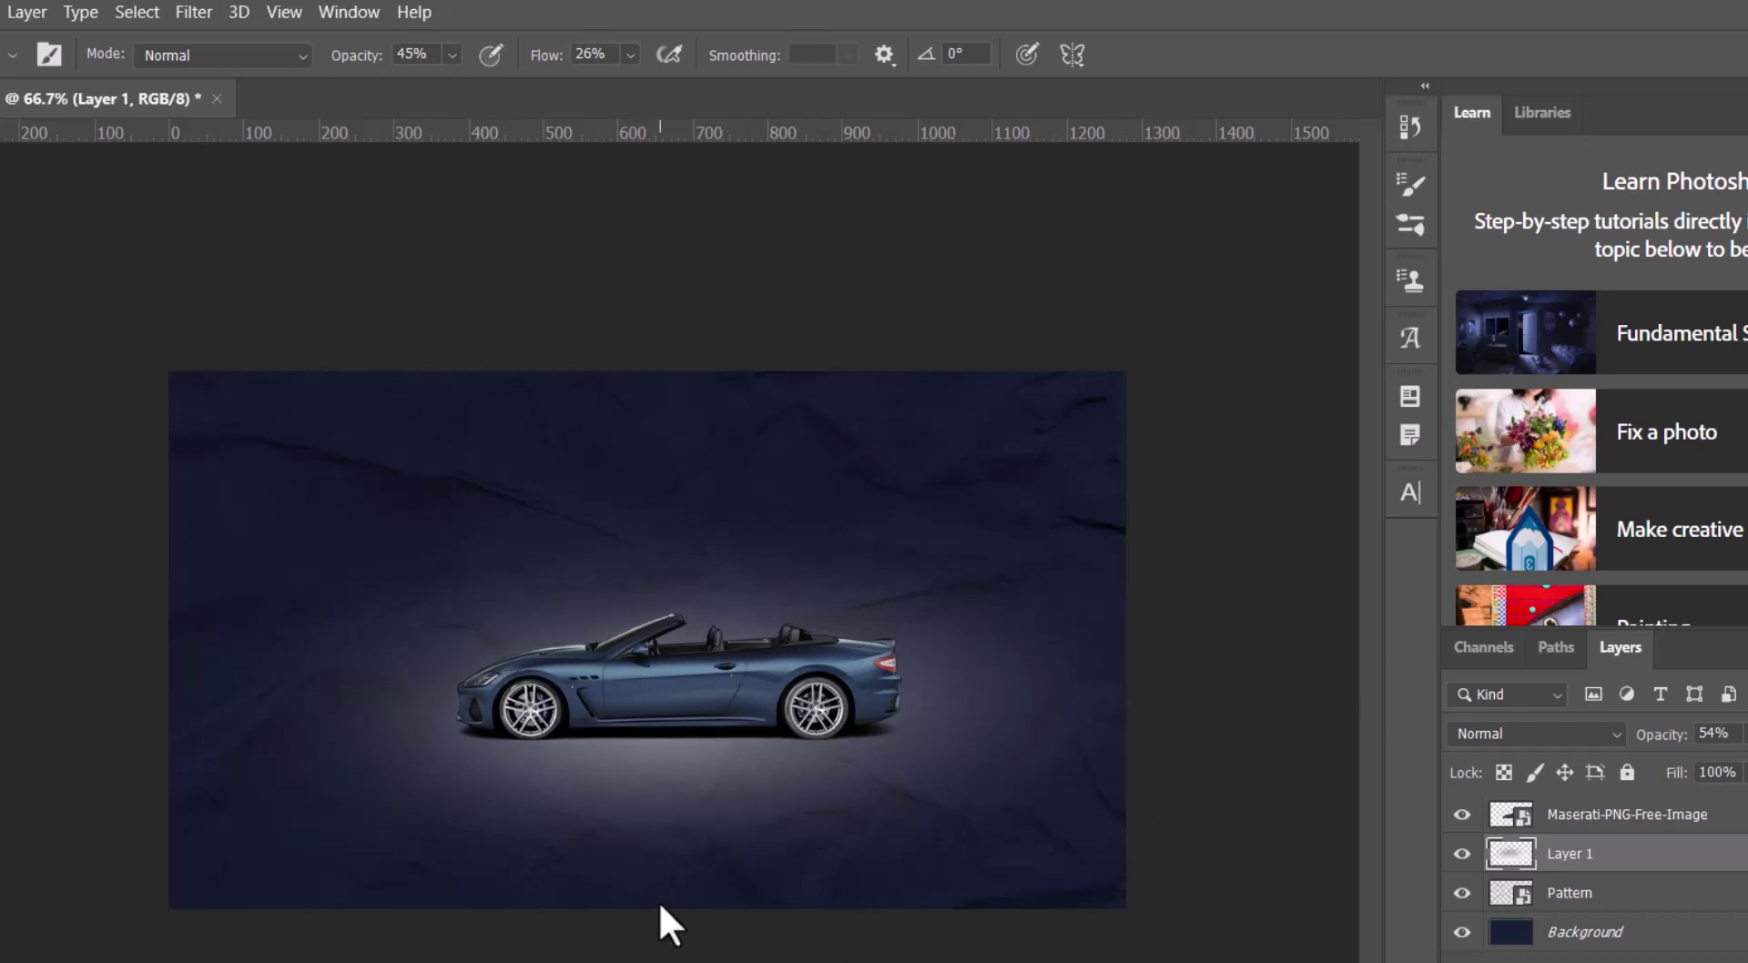
left_click_drag(672, 839, 643, 851)
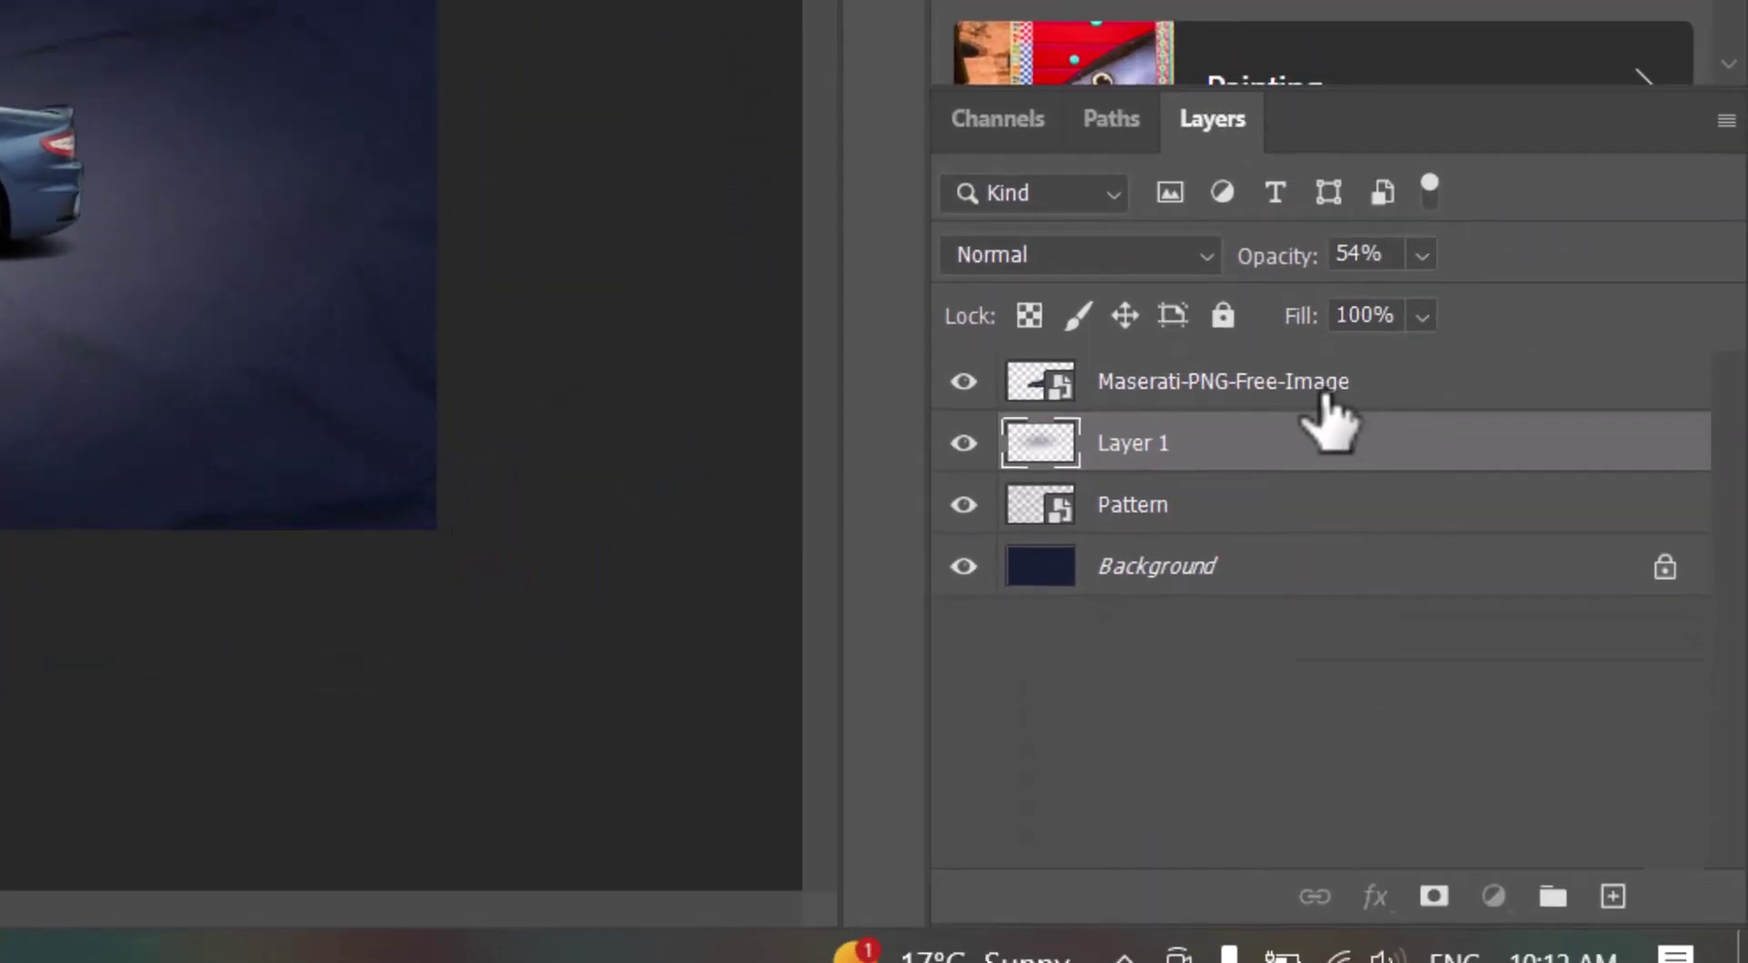
Step: Add a Curves layer clipped to the Maserati, raising the curve to brighten the car
left_click(1335, 387)
left_click(1493, 897)
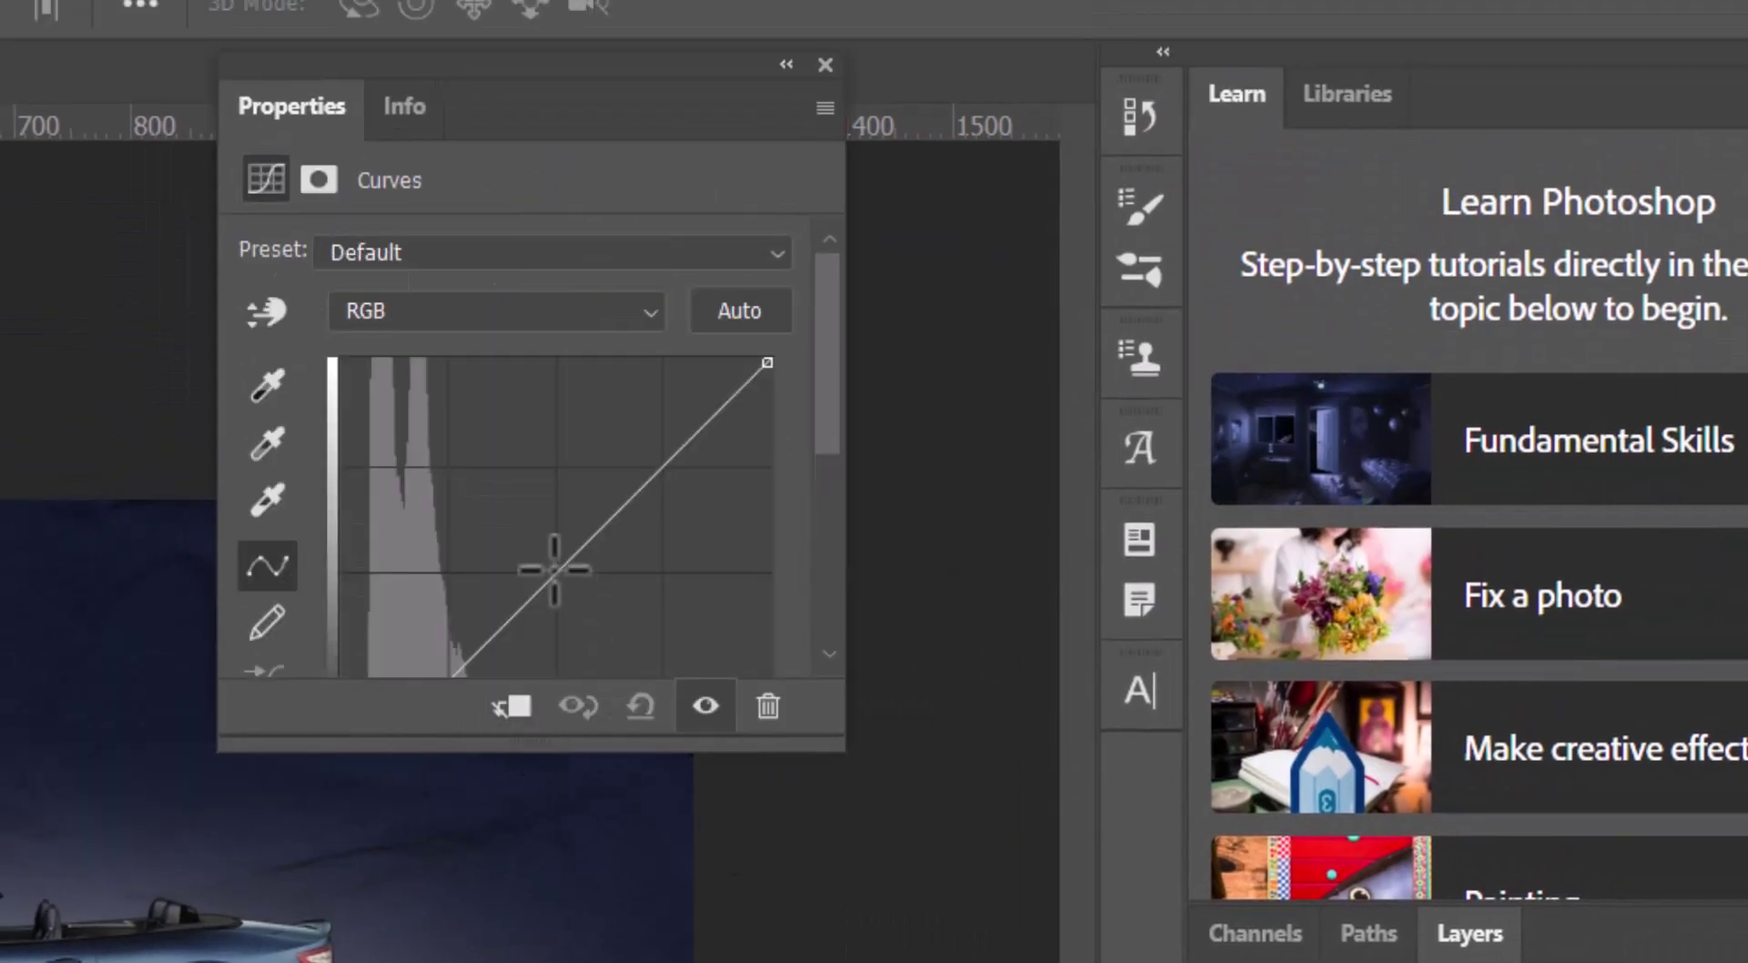
left_click(512, 710)
mouse_move(582, 537)
left_mouse_down()
mouse_move(562, 500)
mouse_move(797, 374)
left_mouse_up()
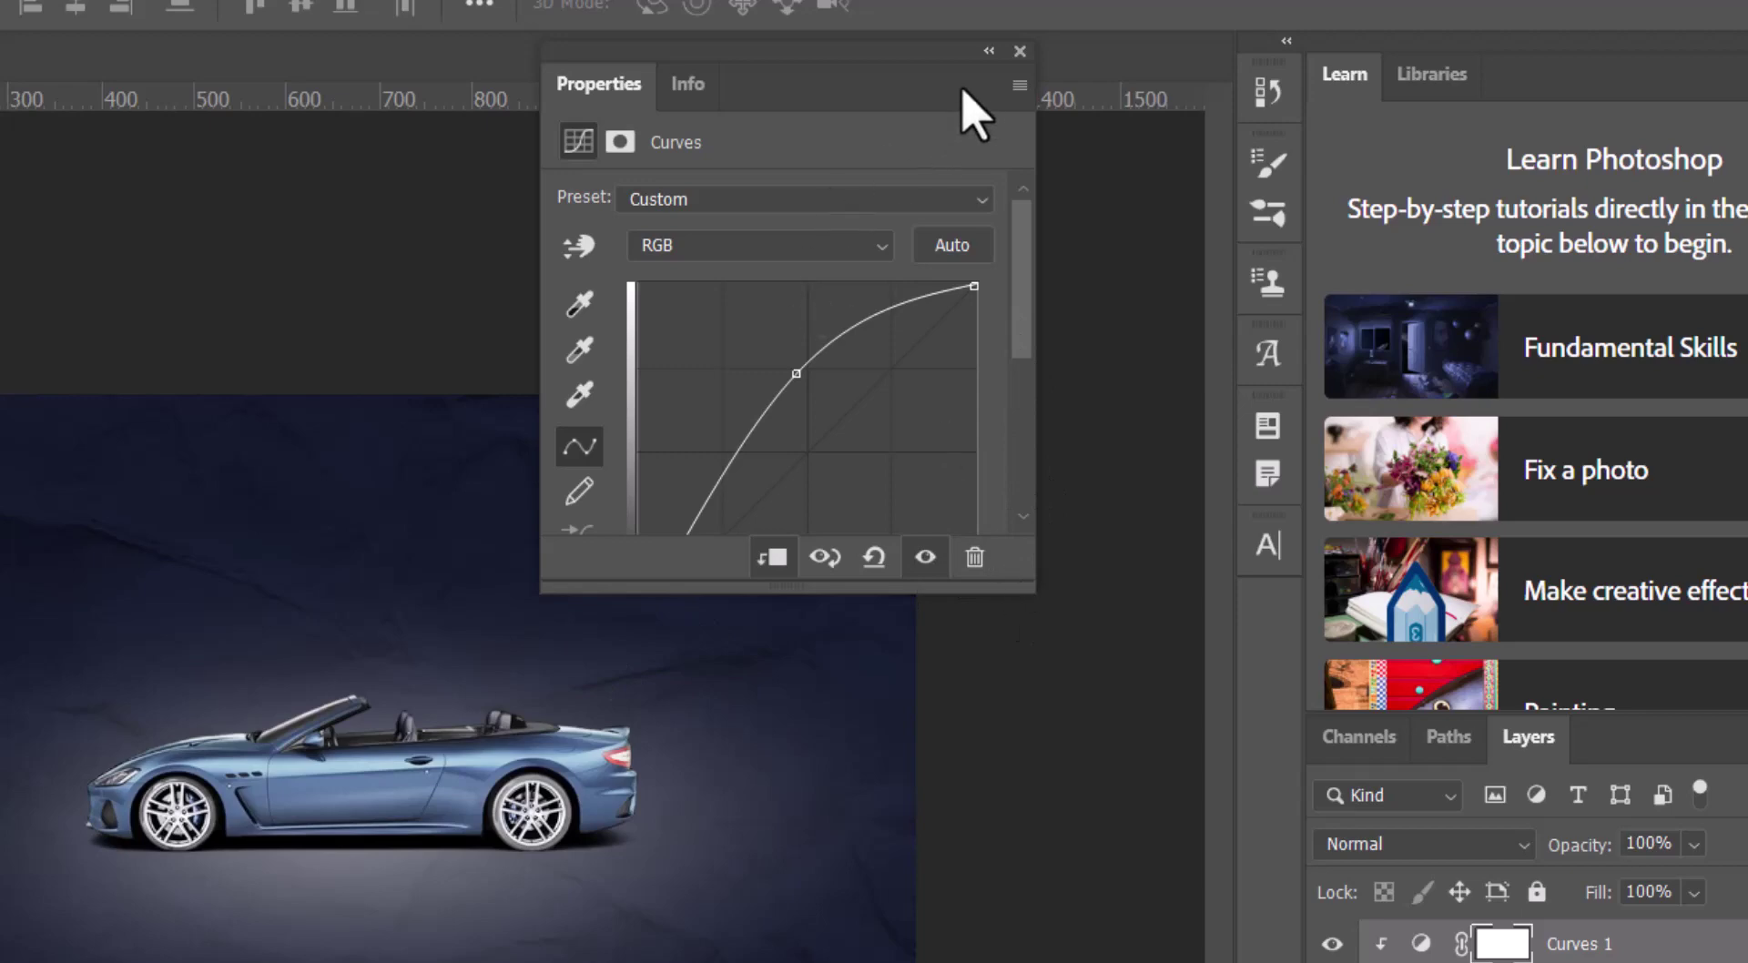
left_click(1019, 51)
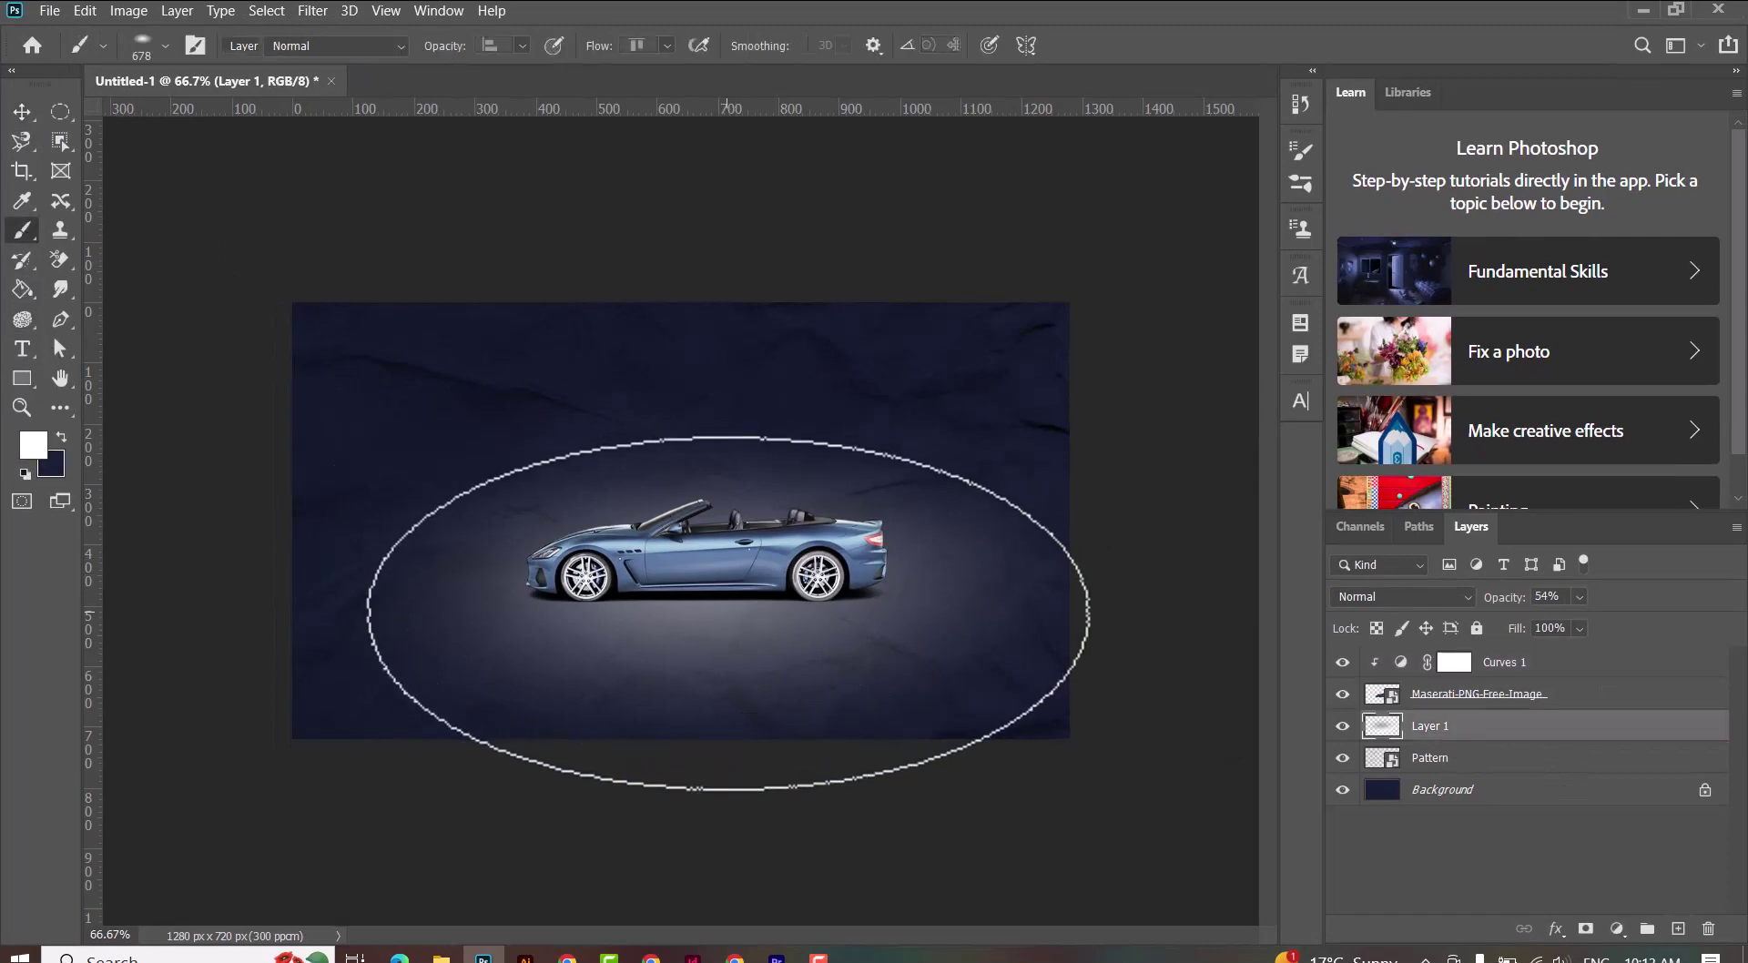
left_click(22, 112)
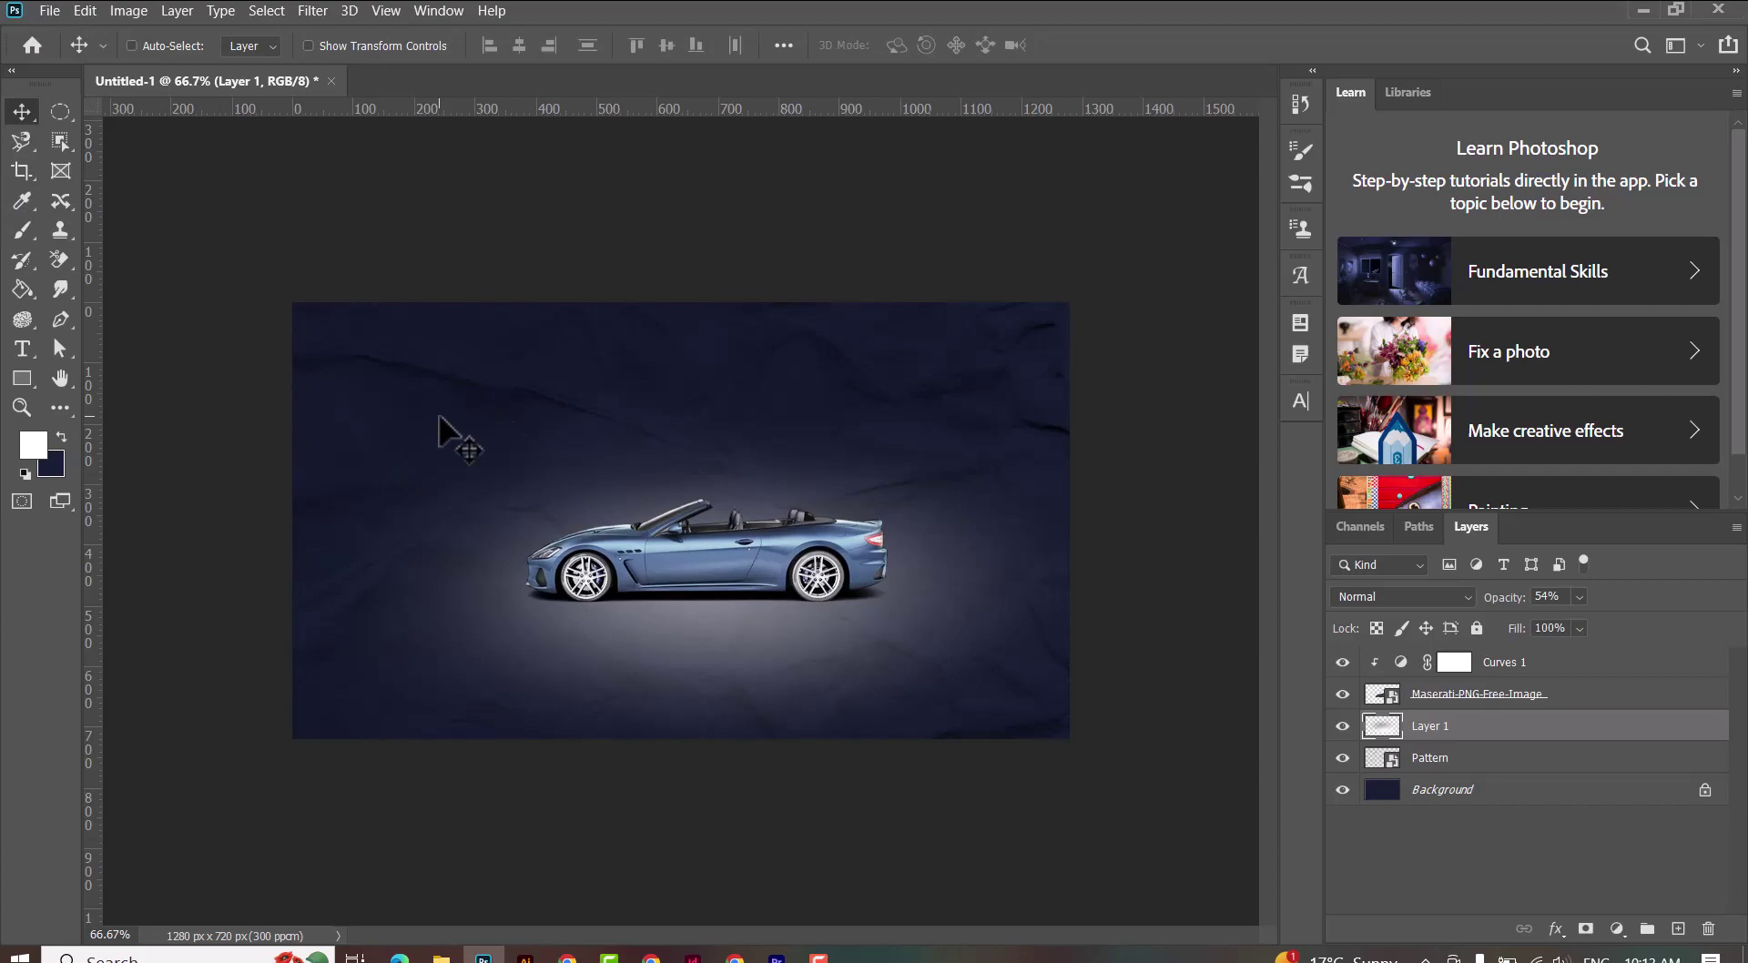
Step: Place the gems logo as a small icon and move its layer to the top
left_click(441, 956)
key("Left")
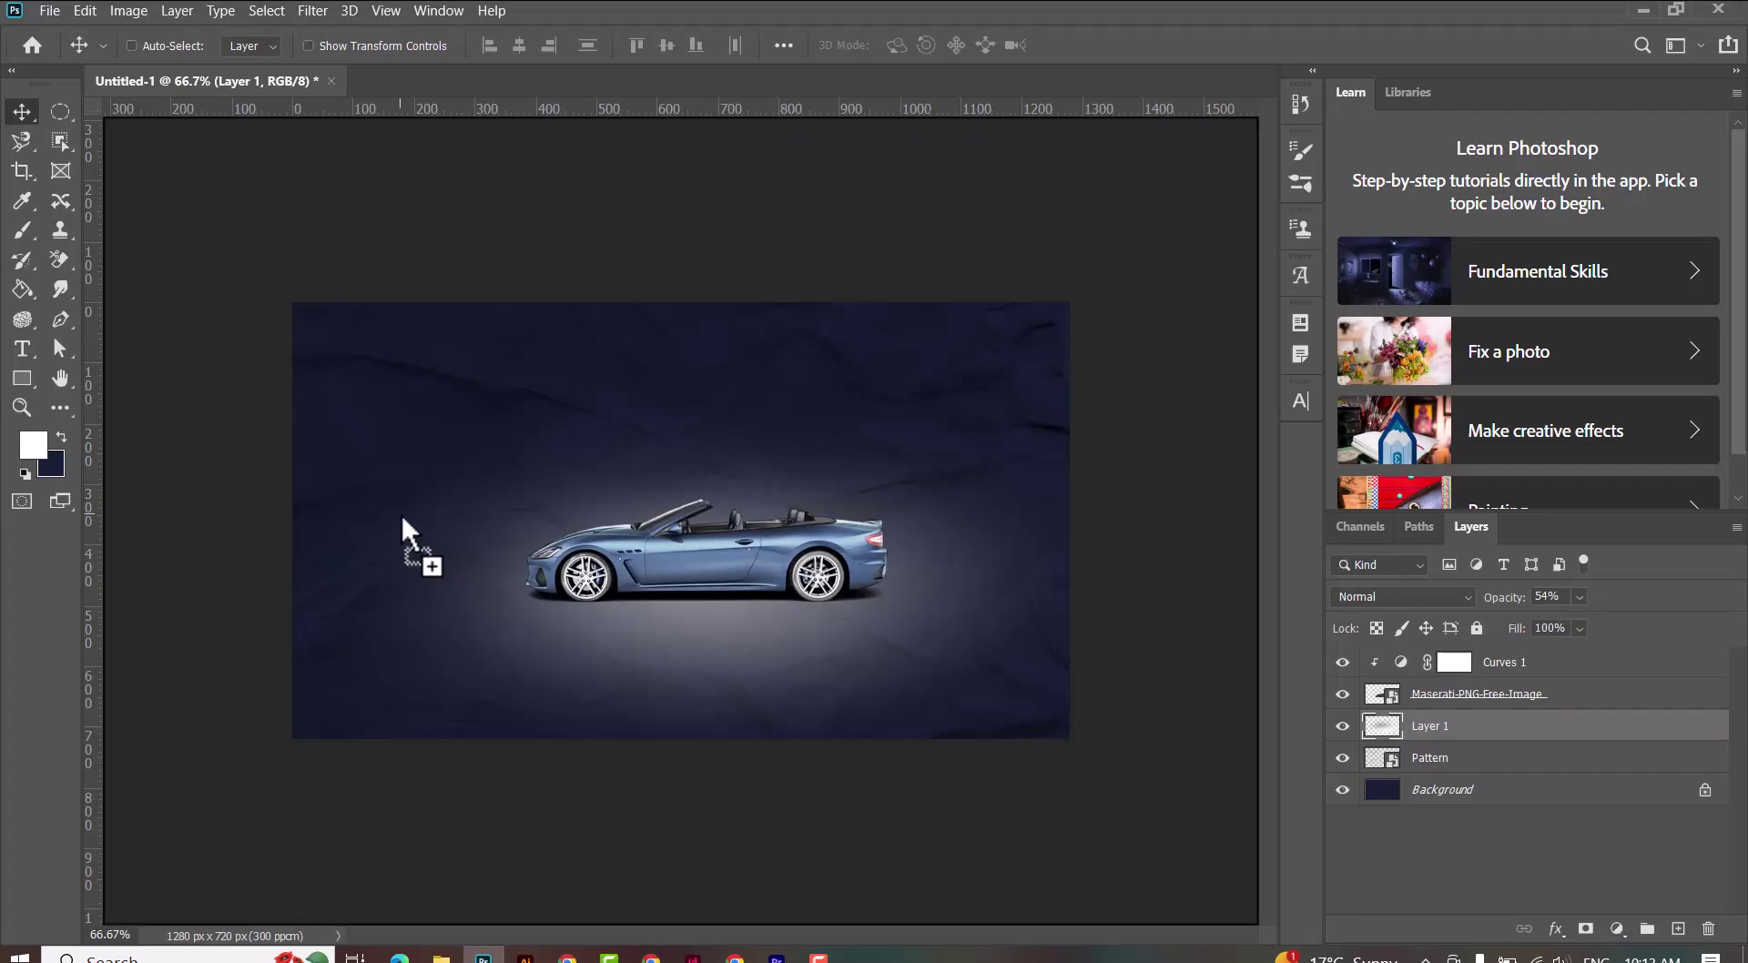
left_click_drag(451, 264, 400, 505)
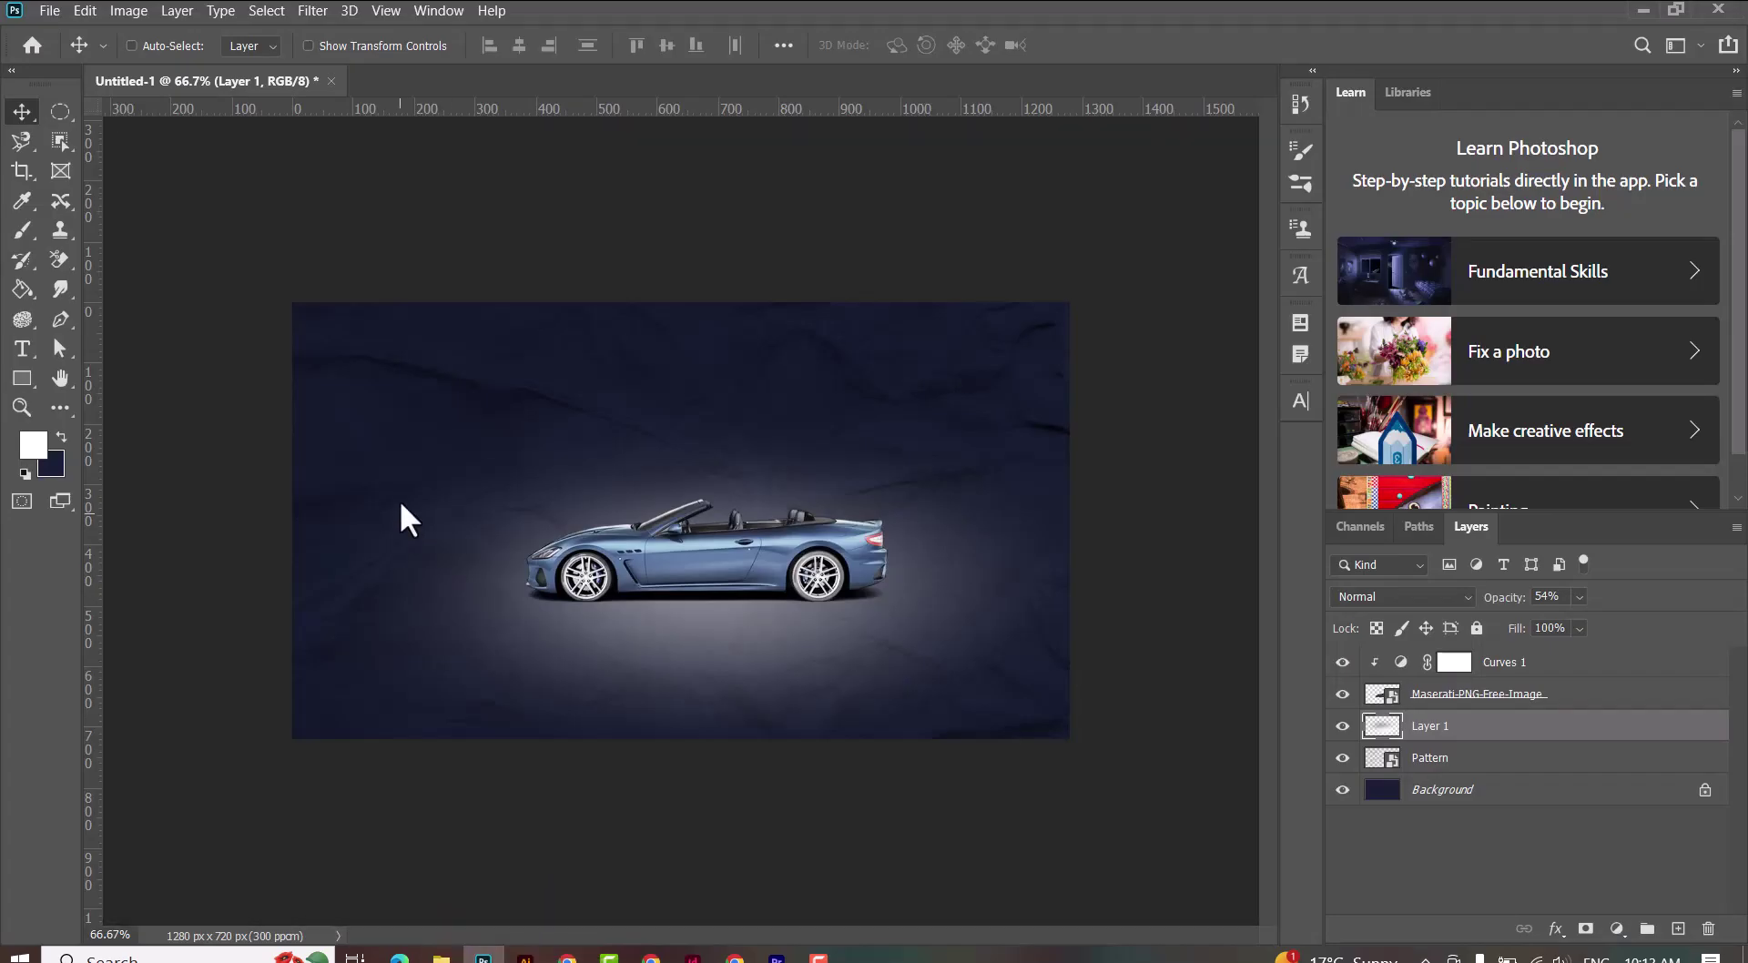
left_click_drag(898, 303, 474, 678)
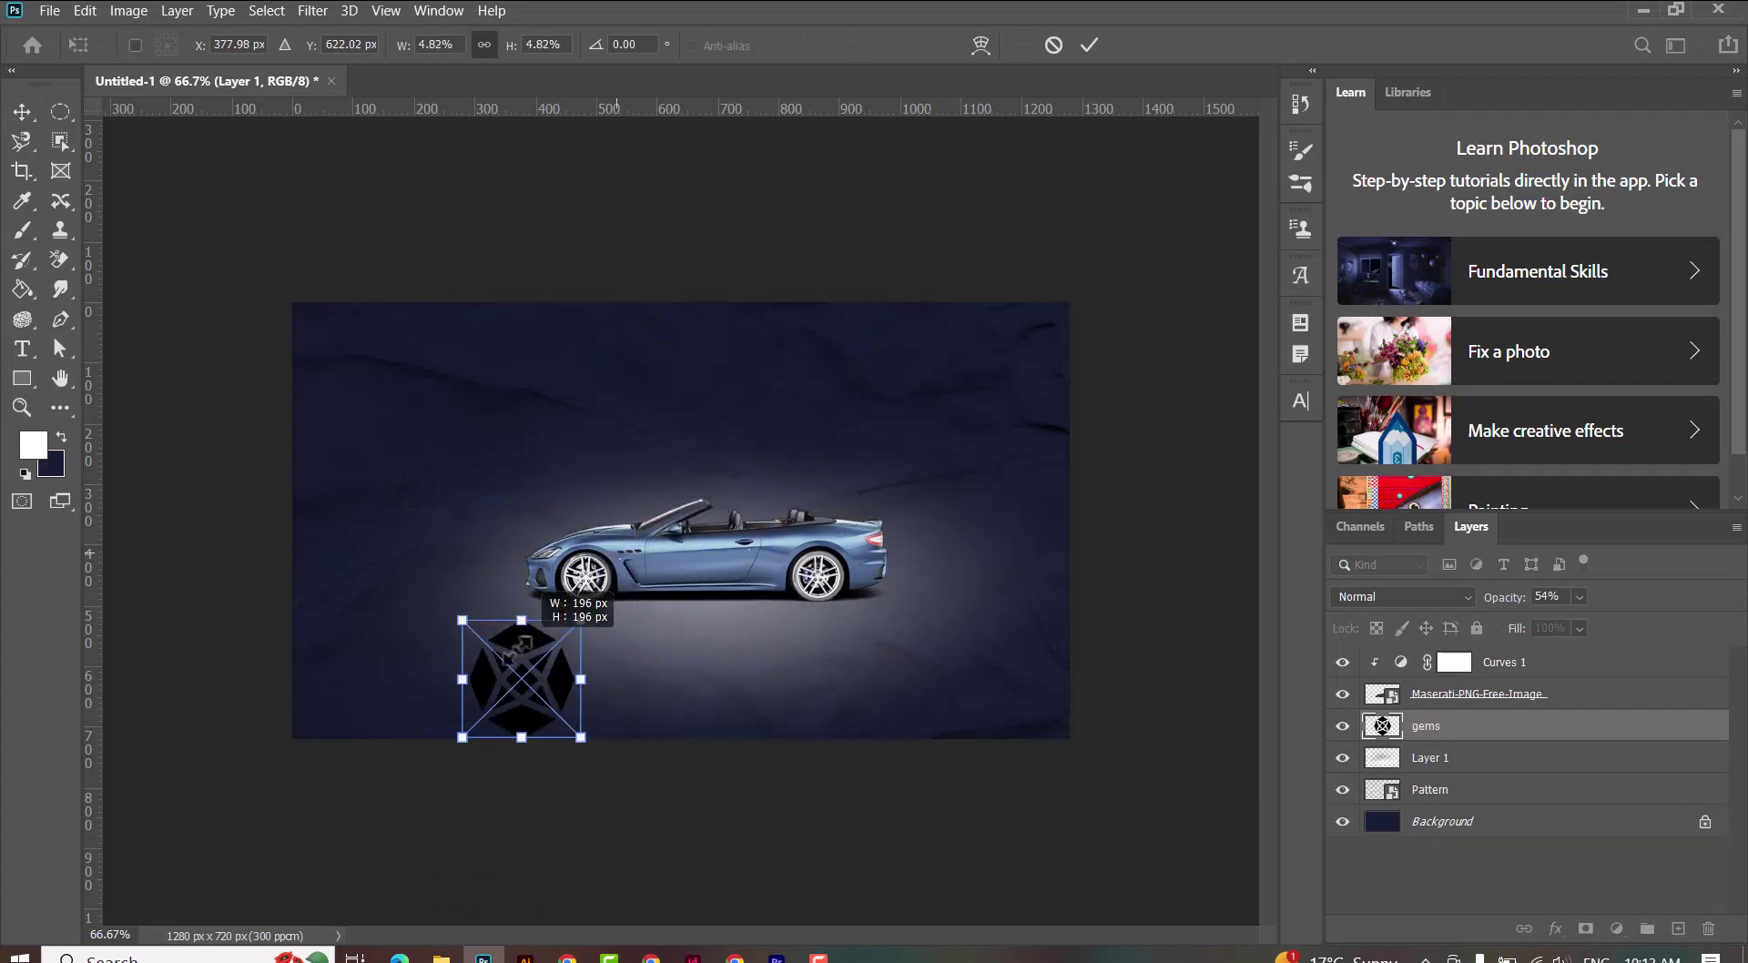
key("Return")
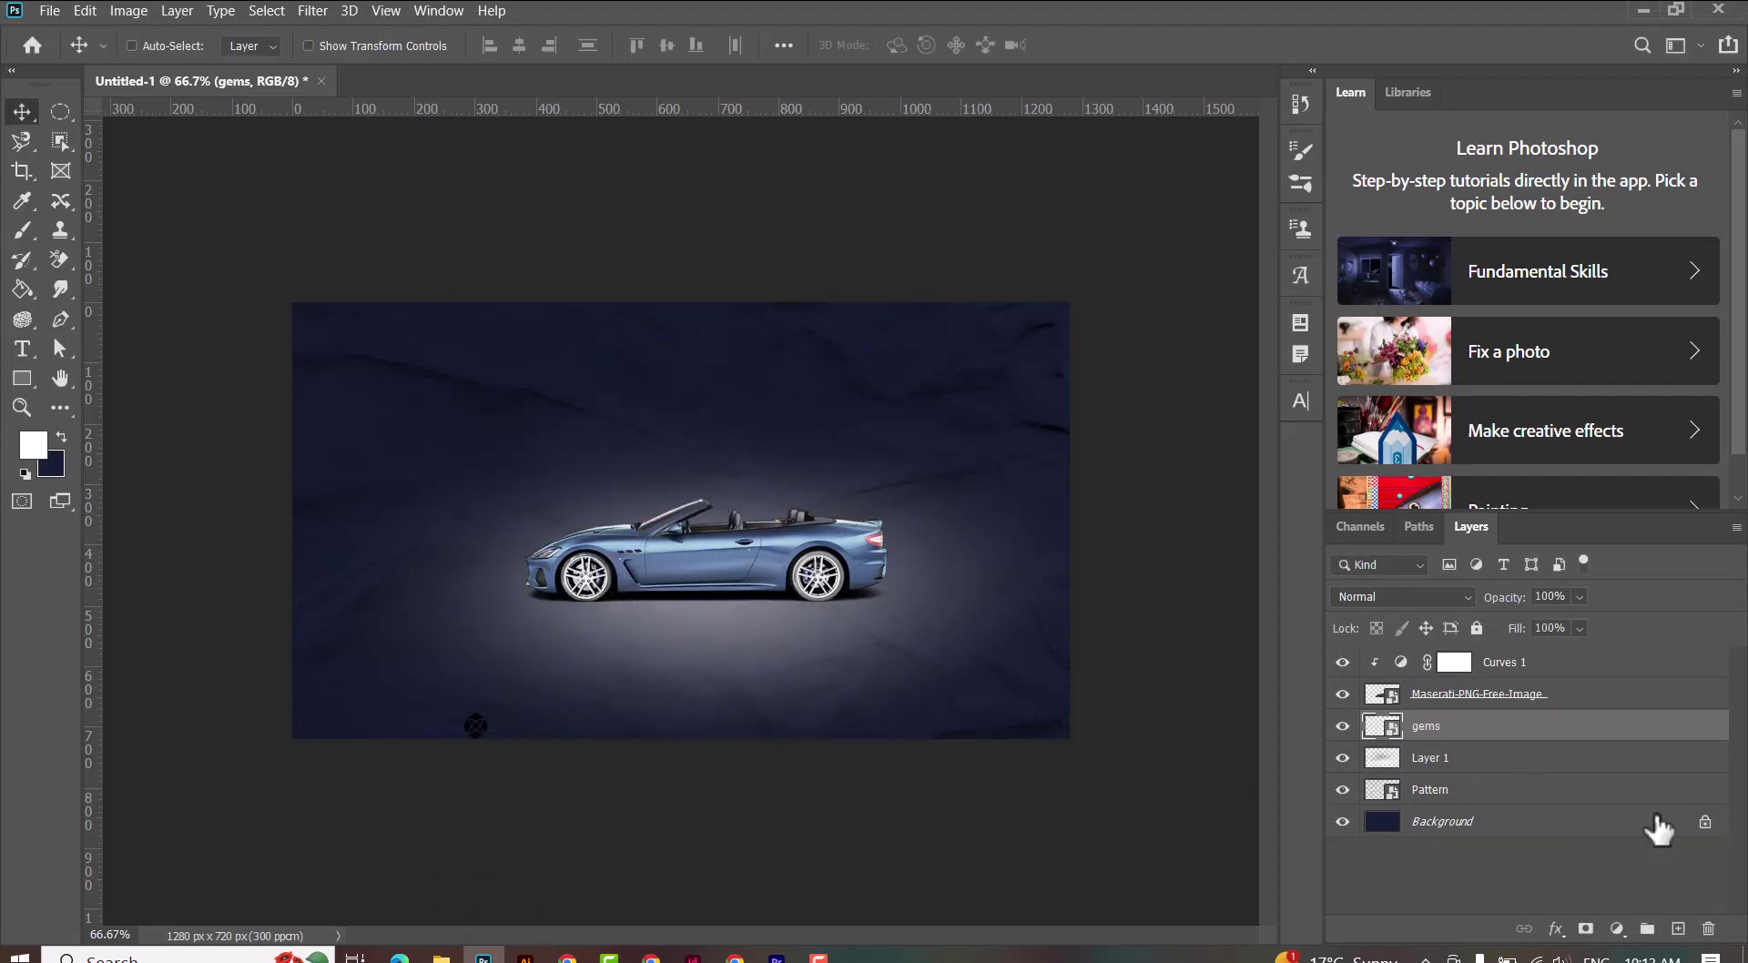
left_click_drag(1563, 739, 1484, 651)
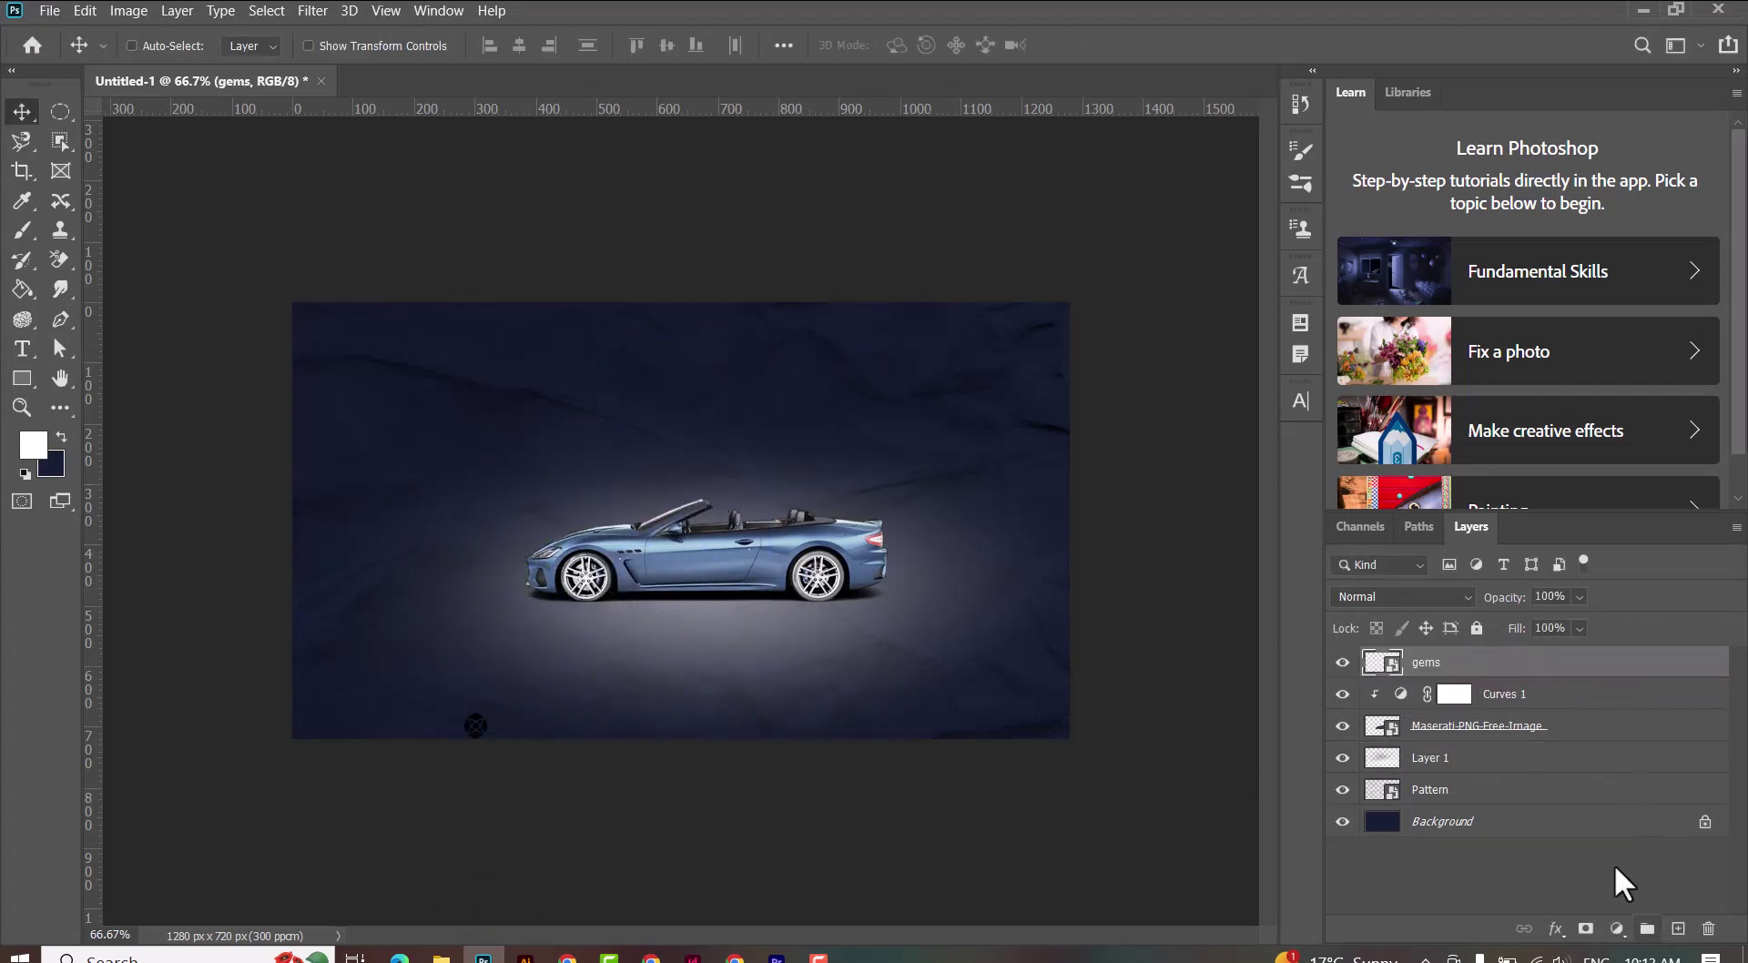
Step: Give the gems logo a white Color Overlay
right_click(1598, 678)
key("Escape")
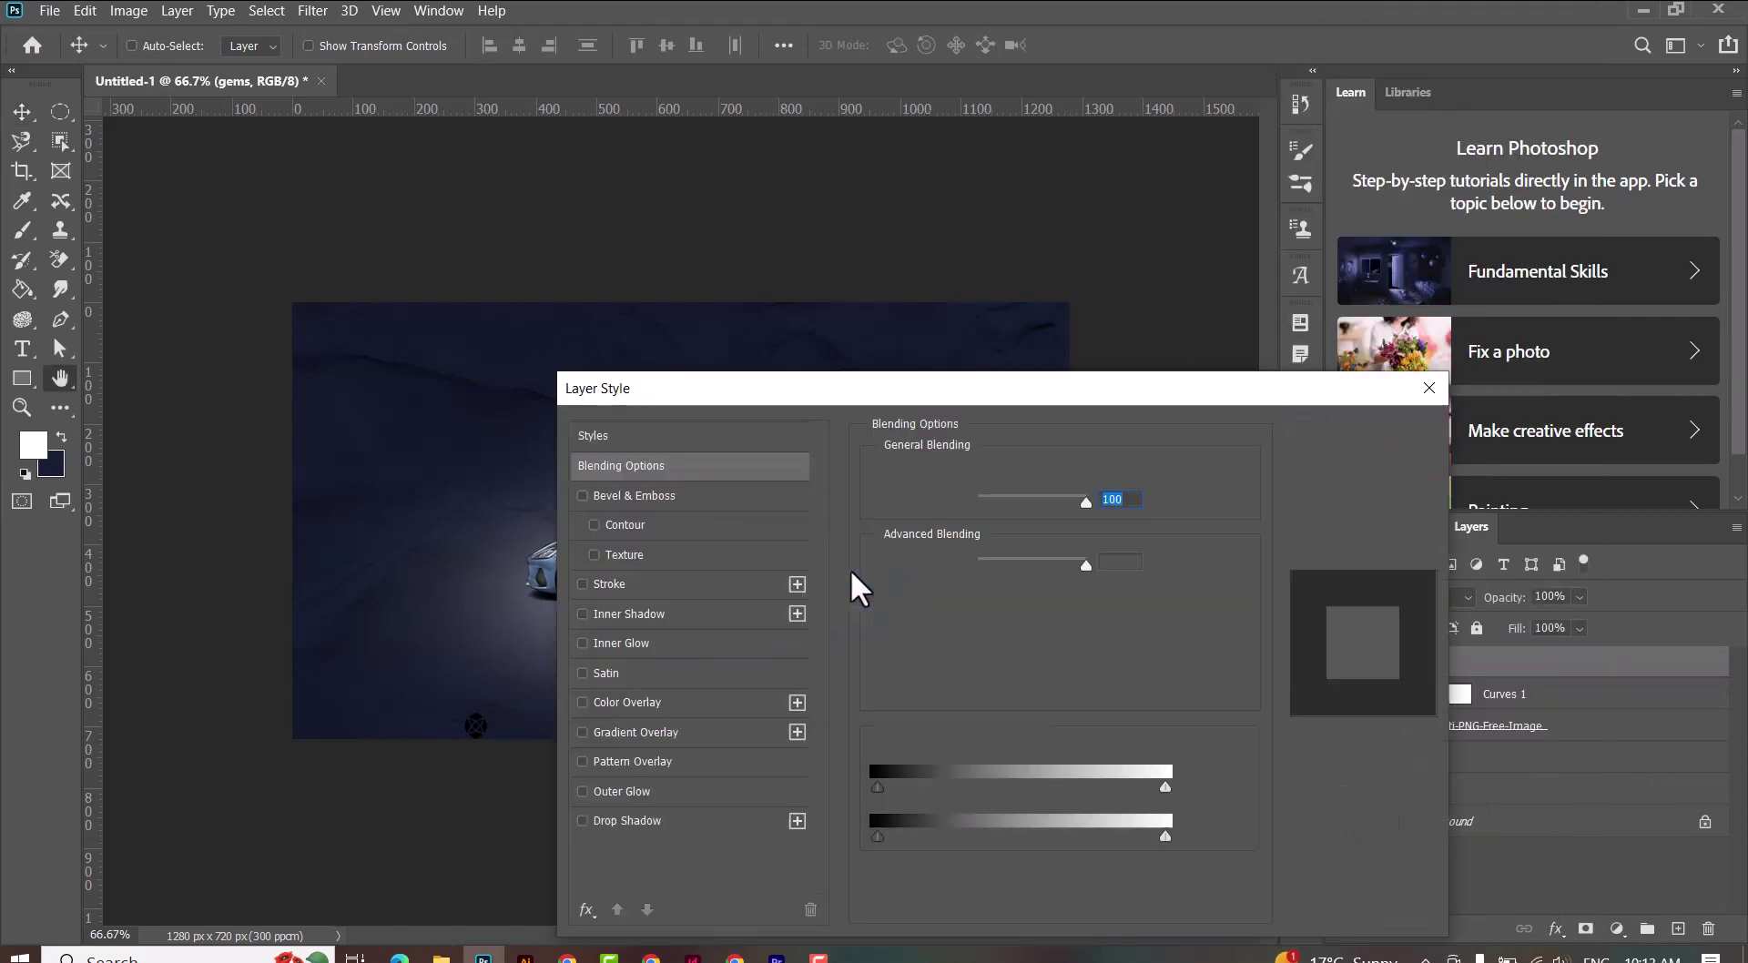
left_click(629, 702)
left_click(1107, 477)
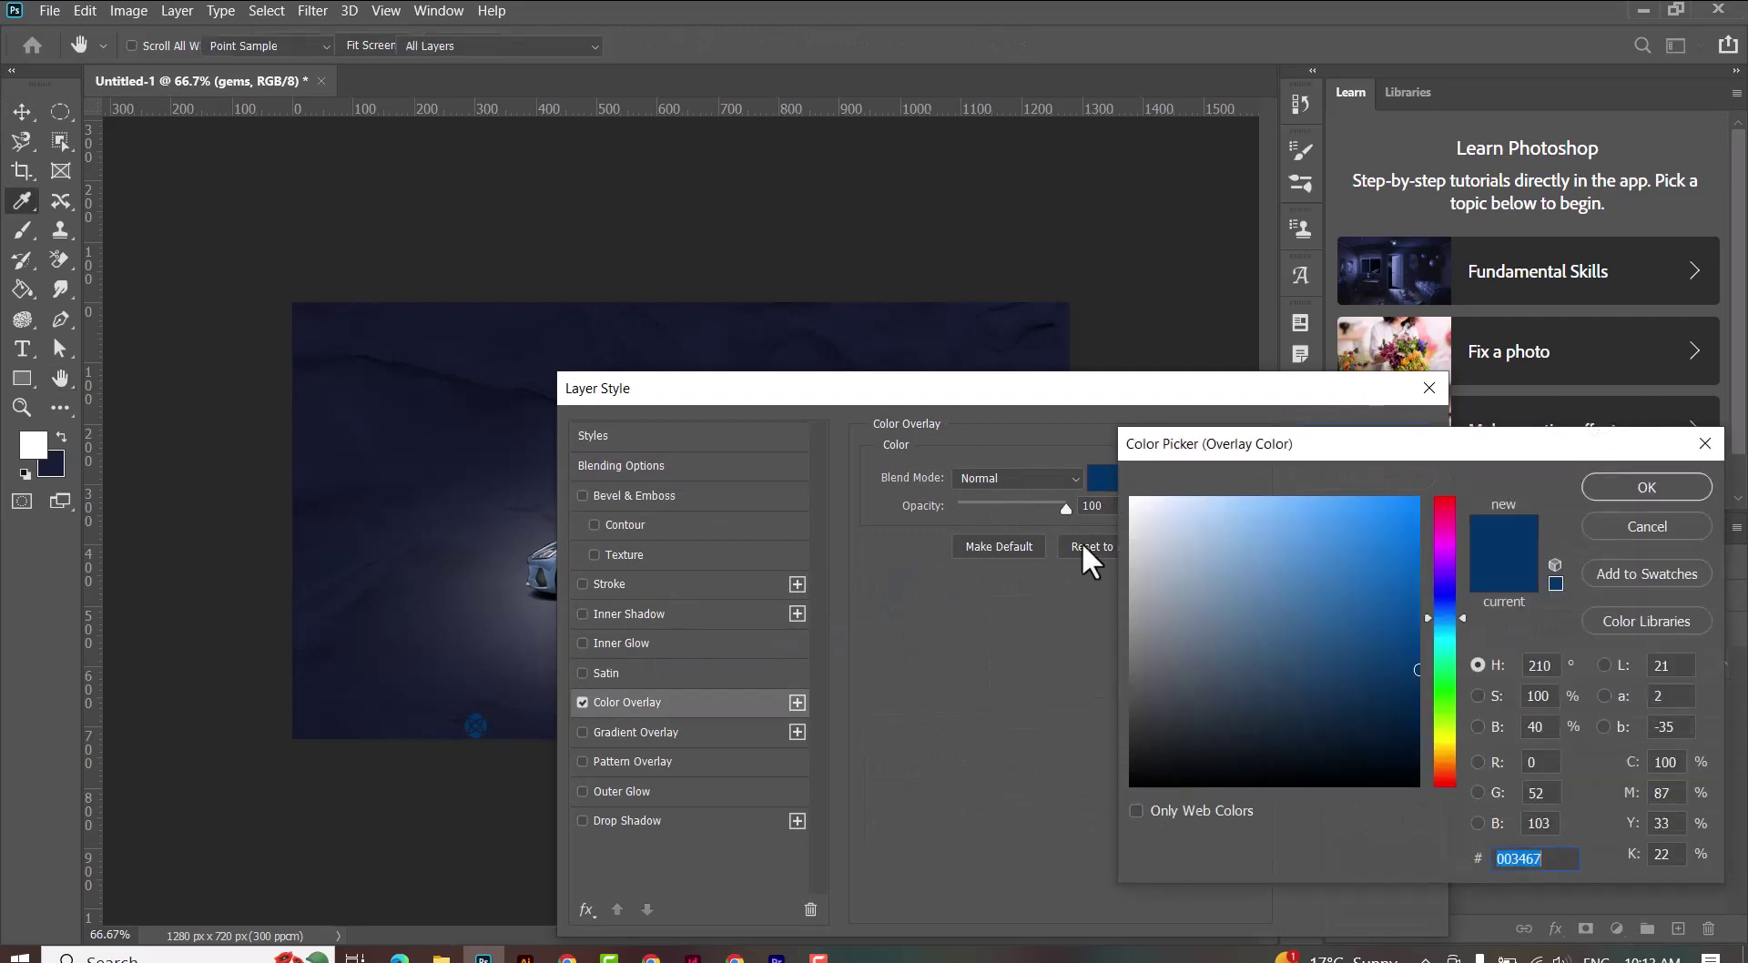
left_click(1140, 501)
left_click(1643, 492)
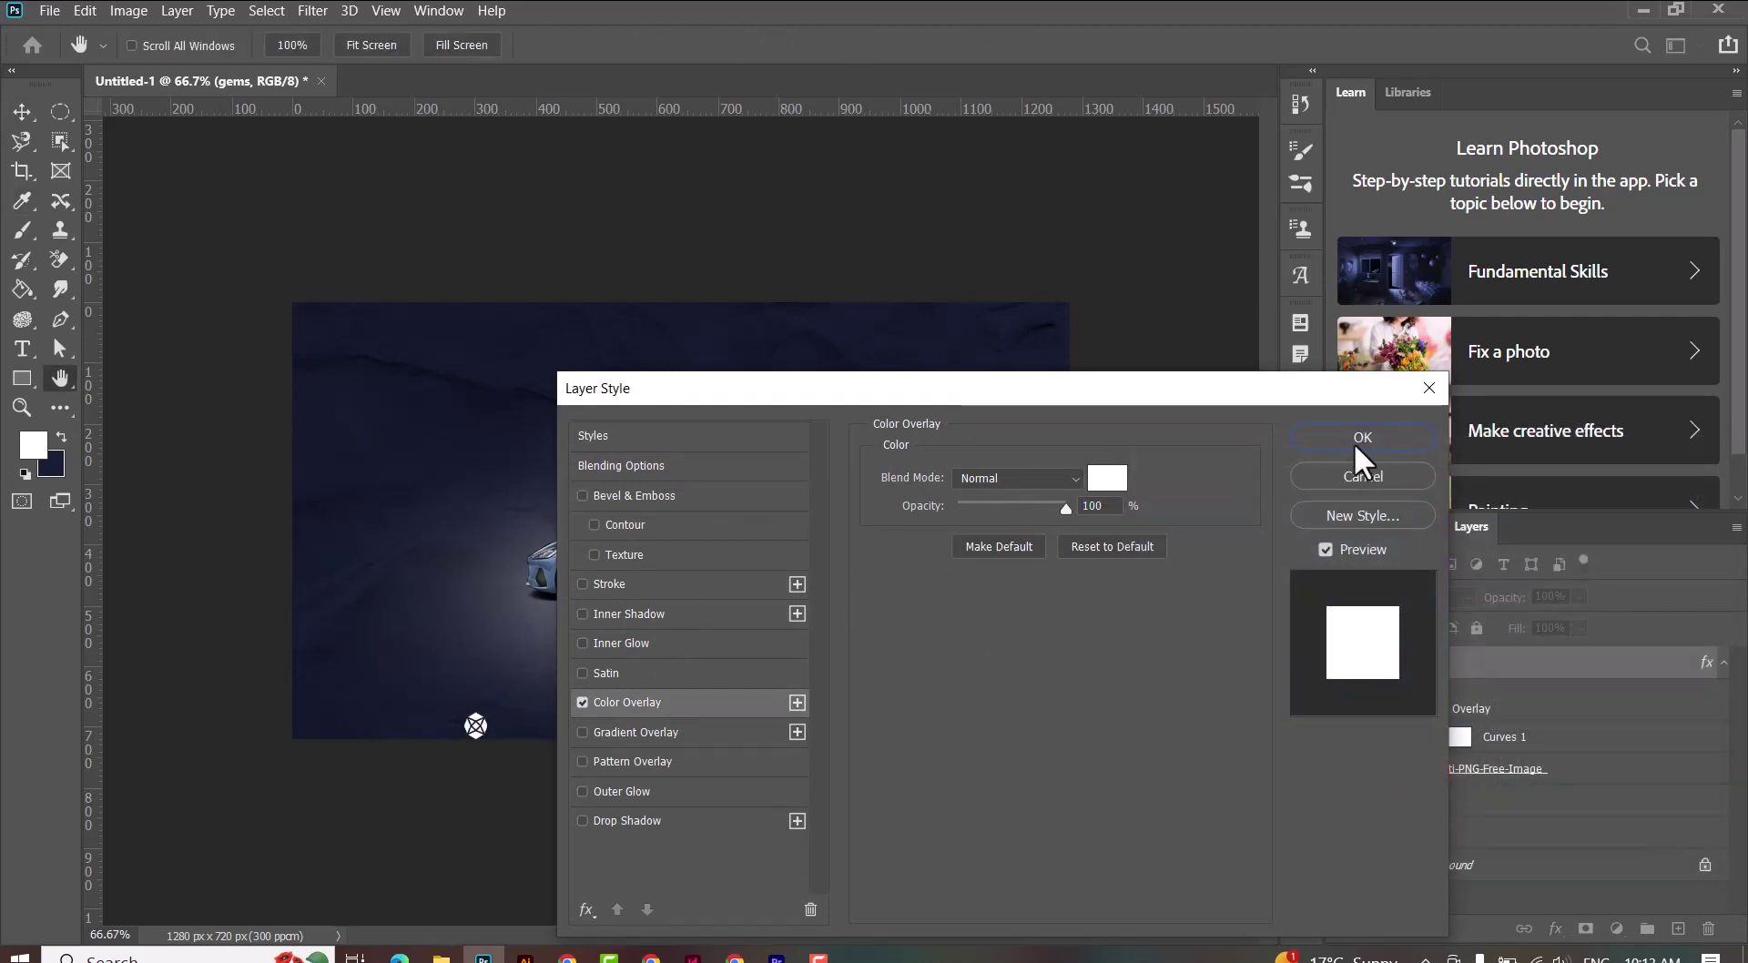
left_click(1356, 442)
Step: Position the logo top-left, aligned to a vertical guide near the left edge
mouse_move(365, 108)
left_mouse_down()
mouse_move(318, 329)
mouse_move(371, 348)
mouse_move(327, 340)
left_mouse_up()
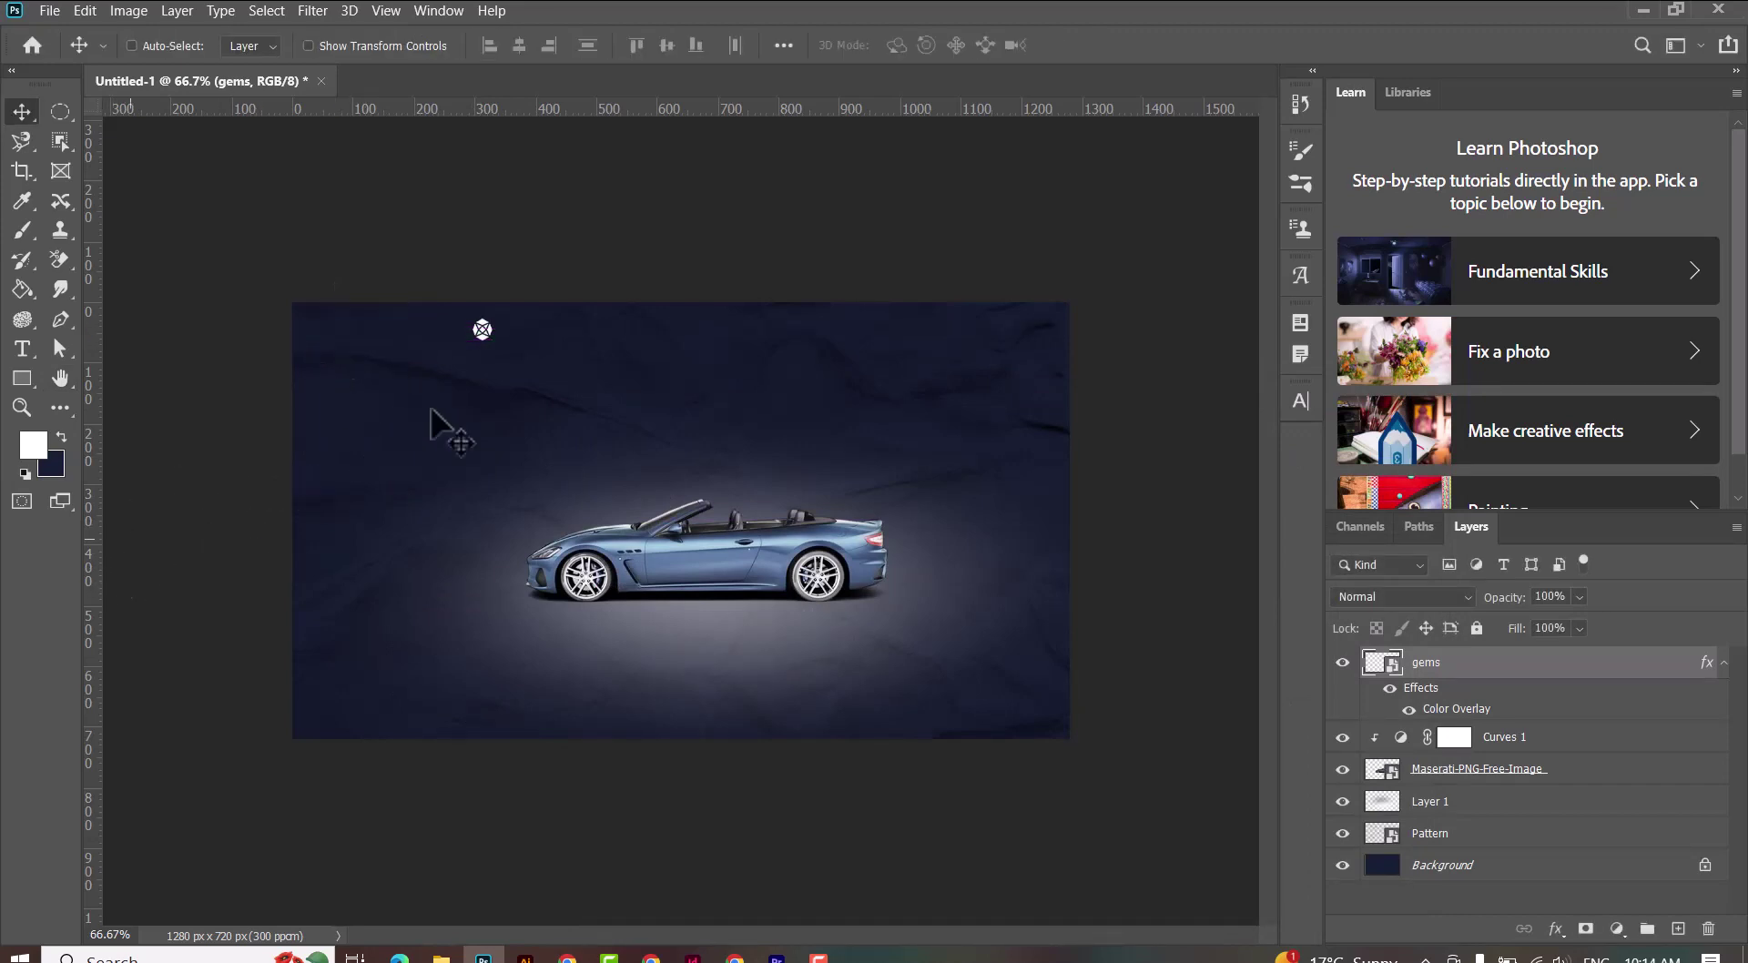
left_click_drag(107, 537, 421, 449)
key("ctrl+z")
left_click_drag(92, 628, 310, 659)
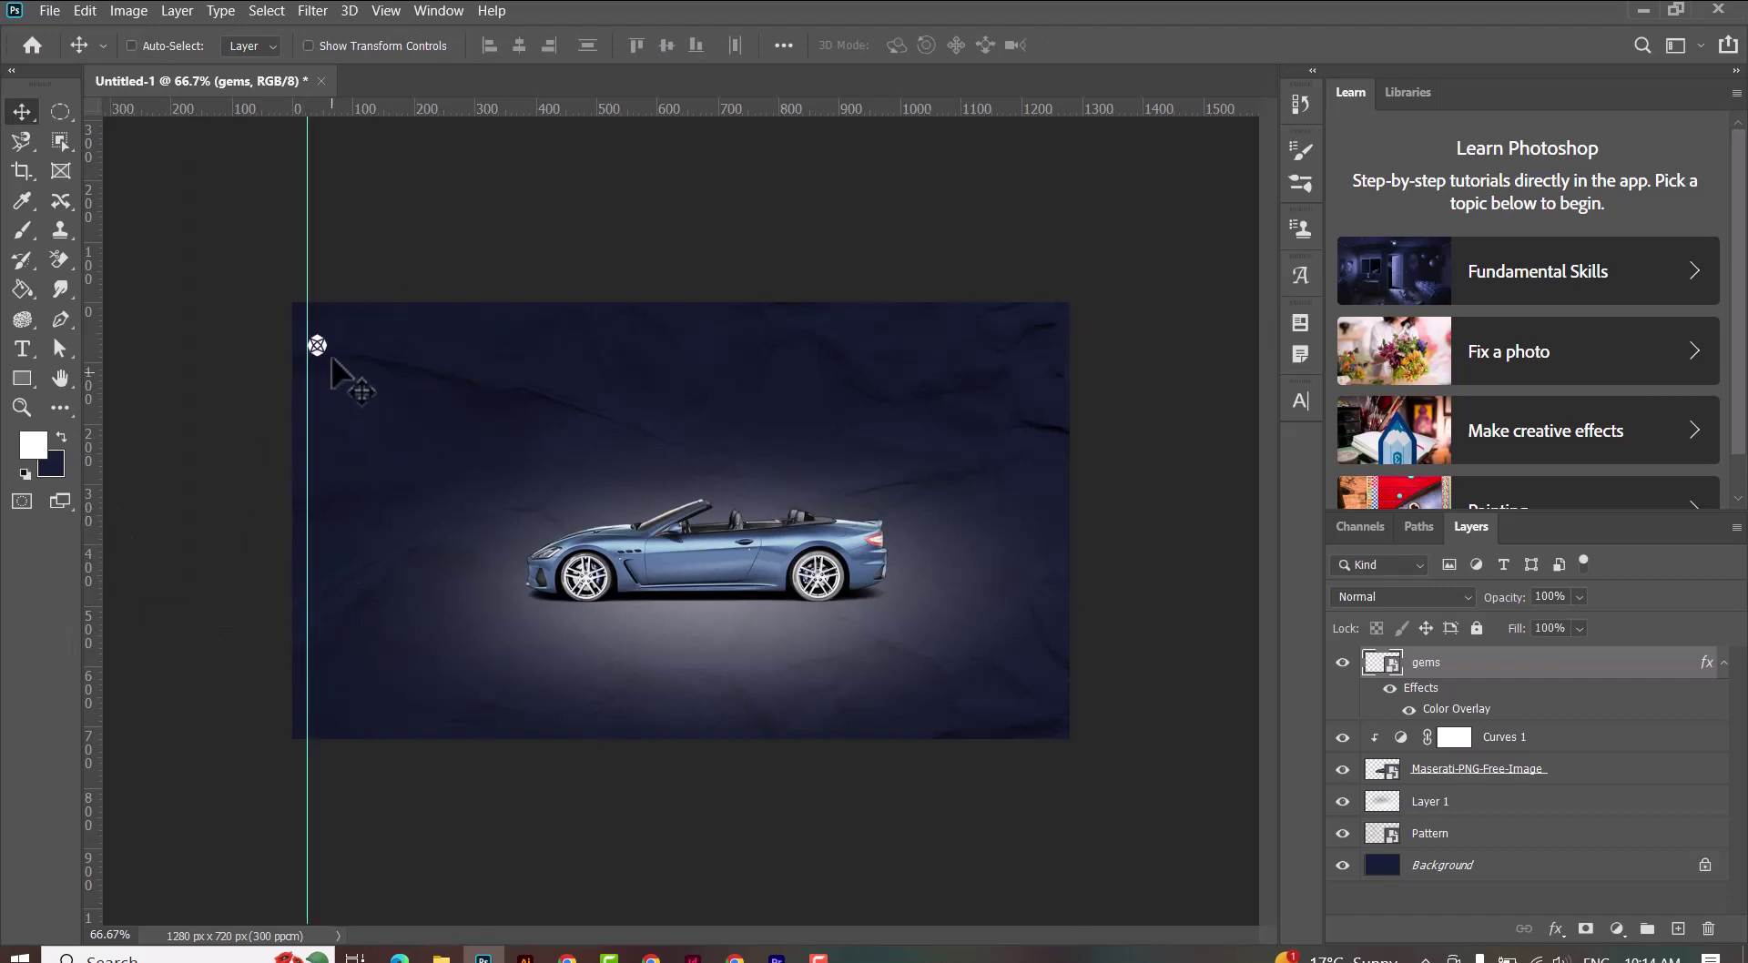
left_click_drag(328, 338, 328, 340)
left_click_drag(305, 419, 321, 361)
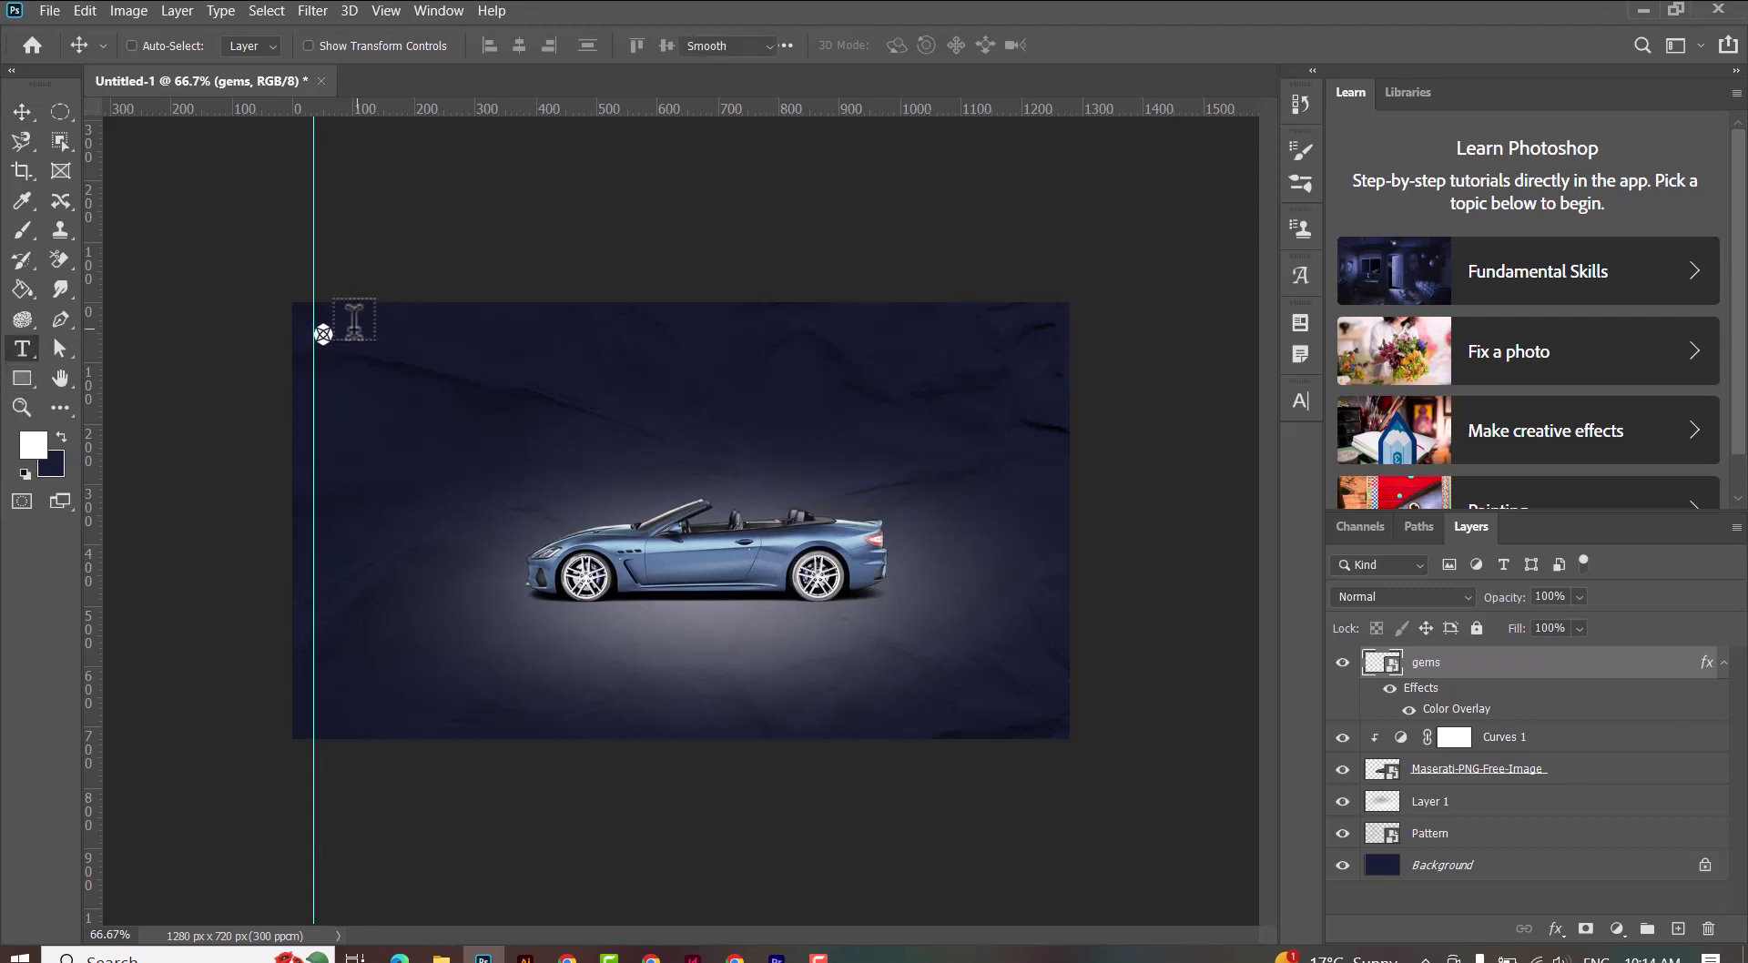
Step: Add the MAXI text layer at the top-left with auto line spacing
left_click(362, 335)
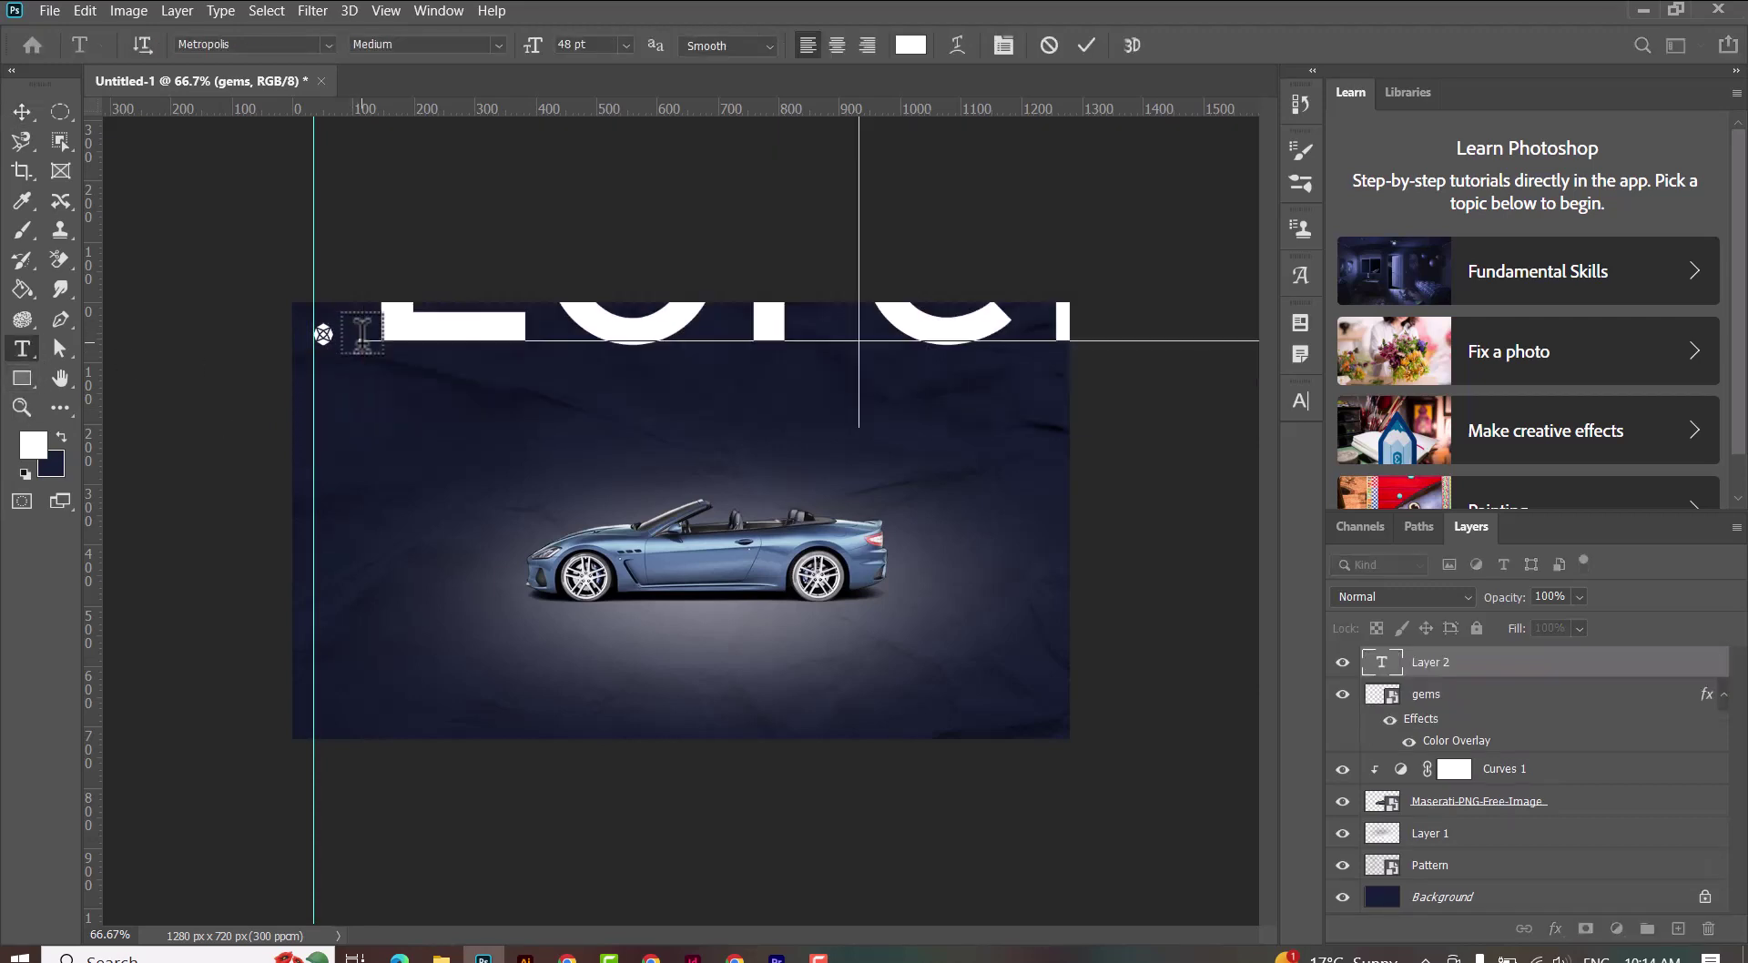
type("MAX")
key("ctrl+a")
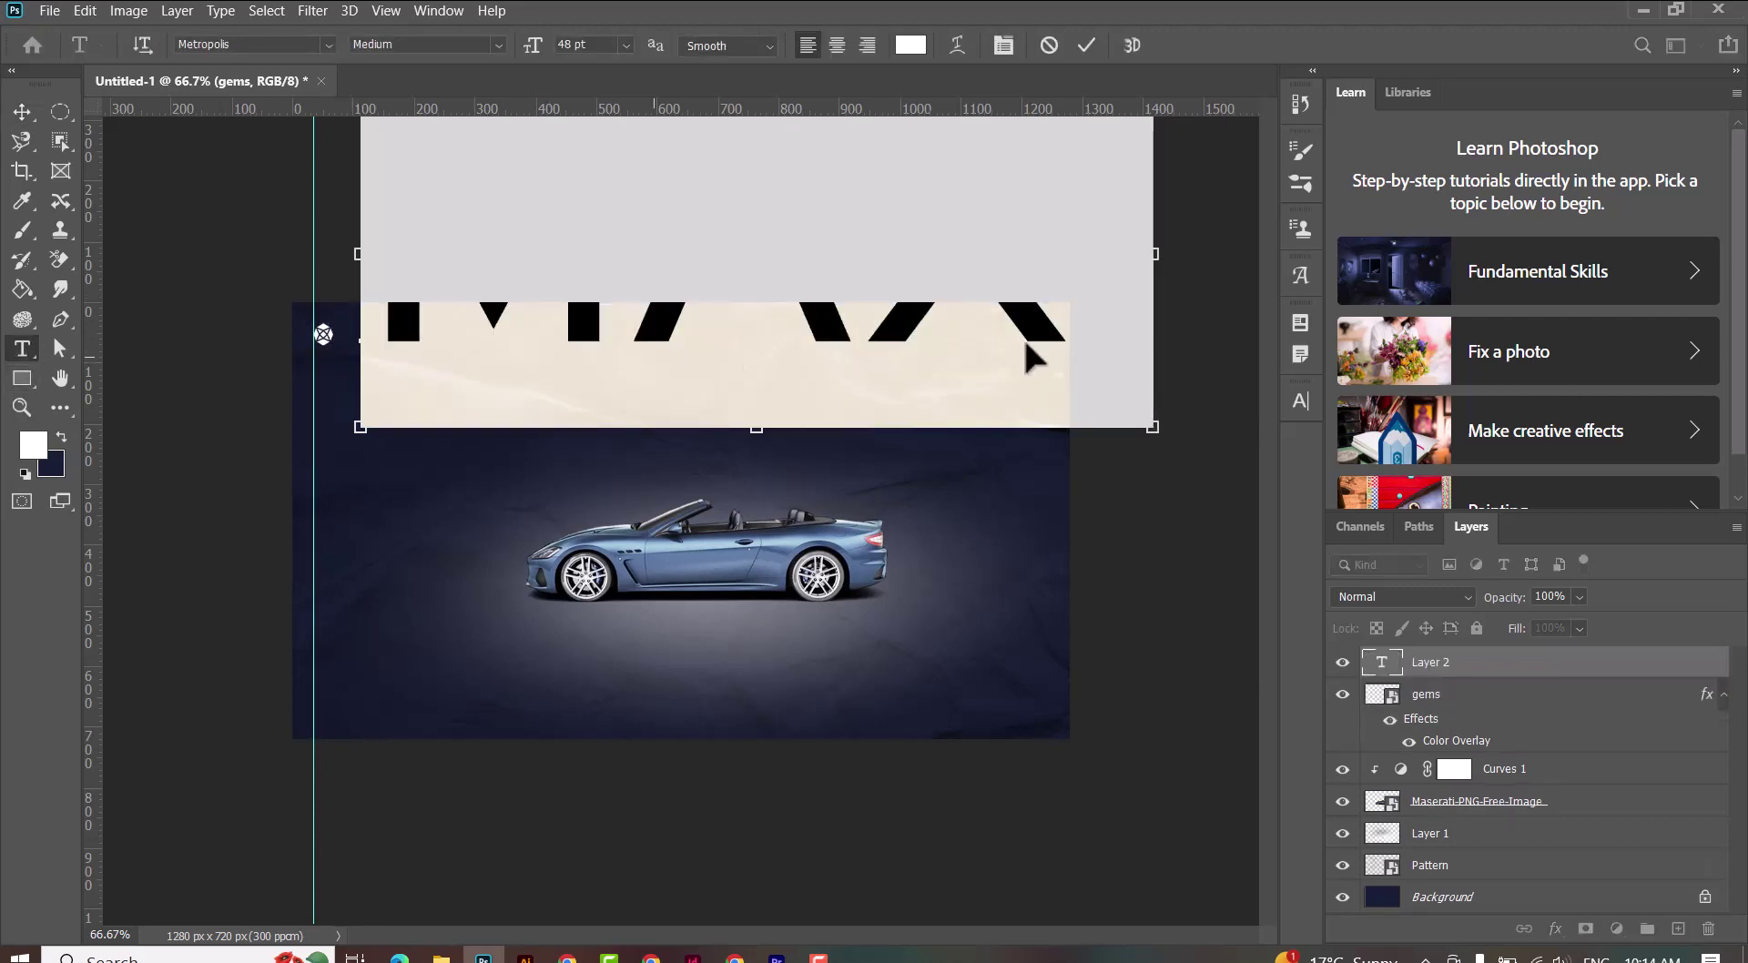
left_click(1300, 401)
left_click(1264, 460)
left_click(1242, 482)
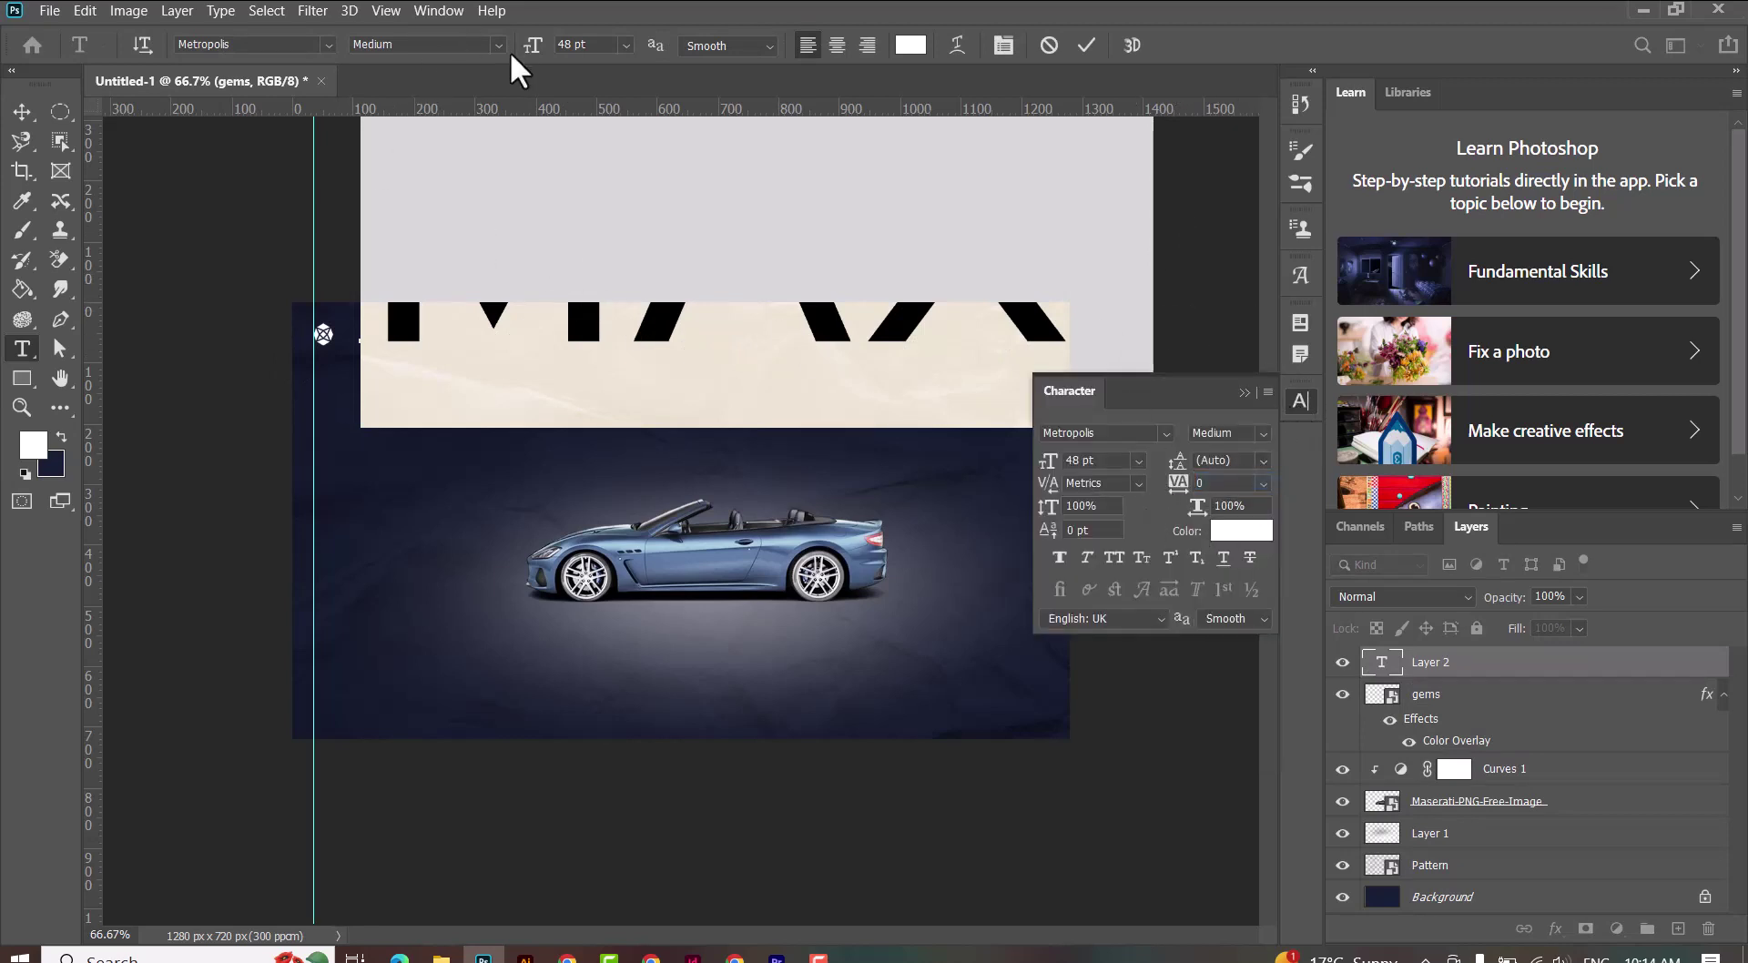
left_click(1088, 46)
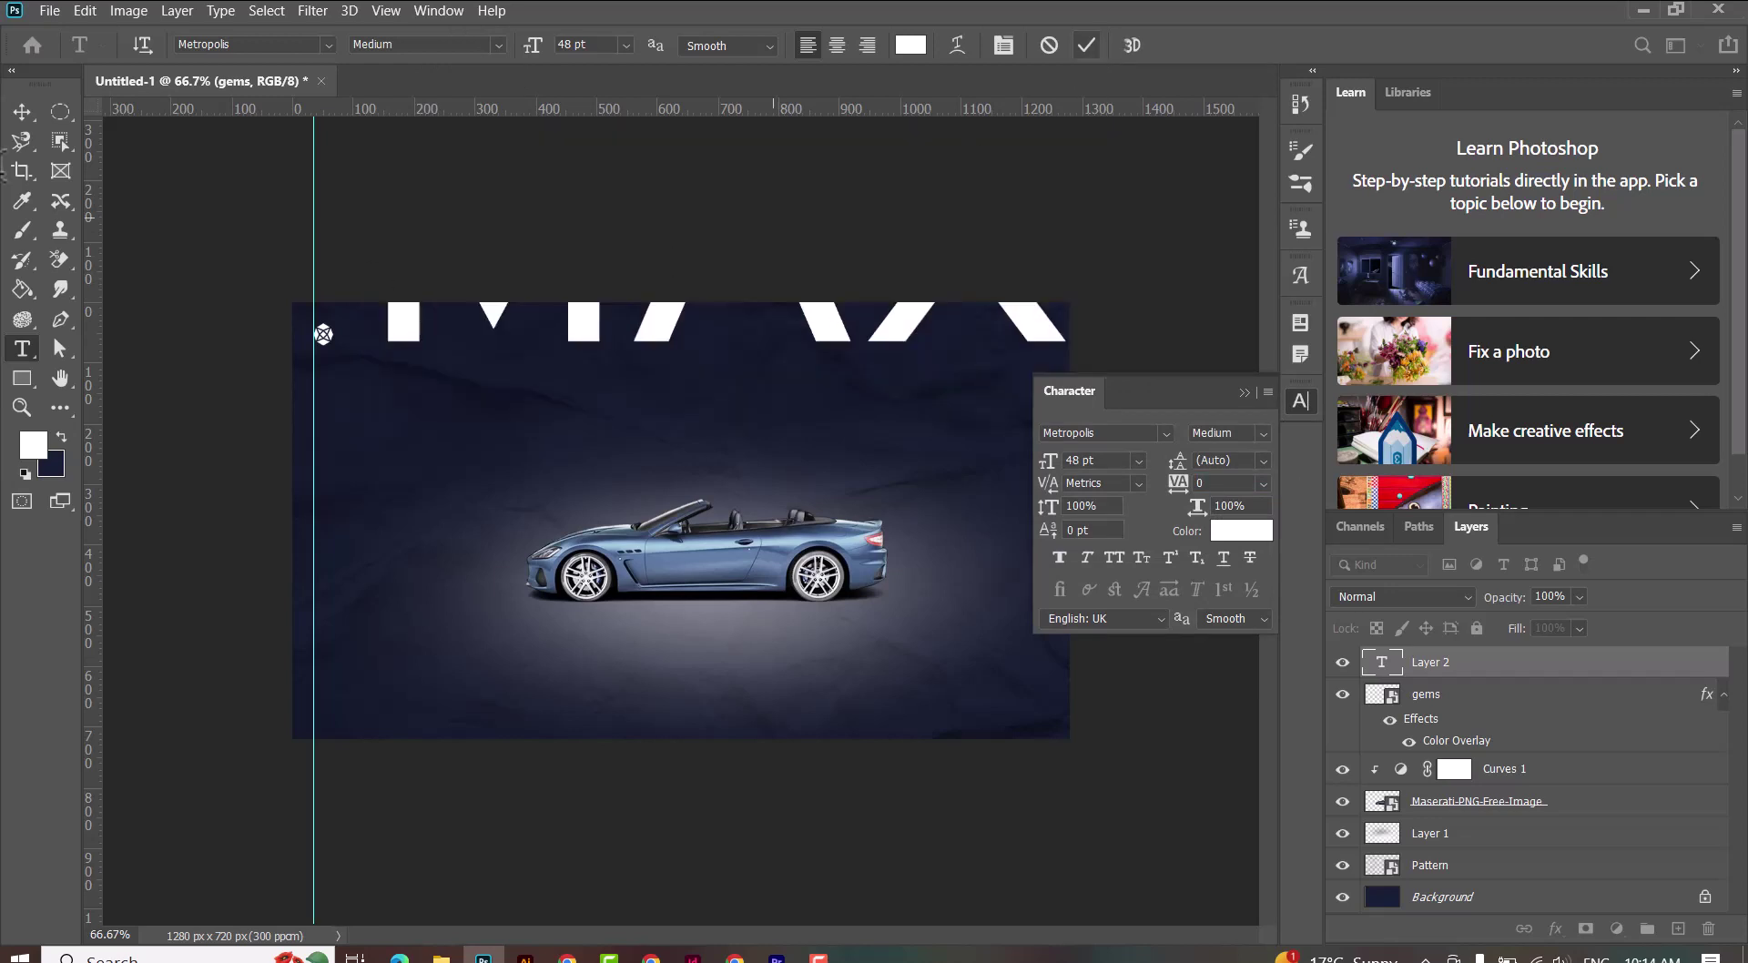
left_click(21, 112)
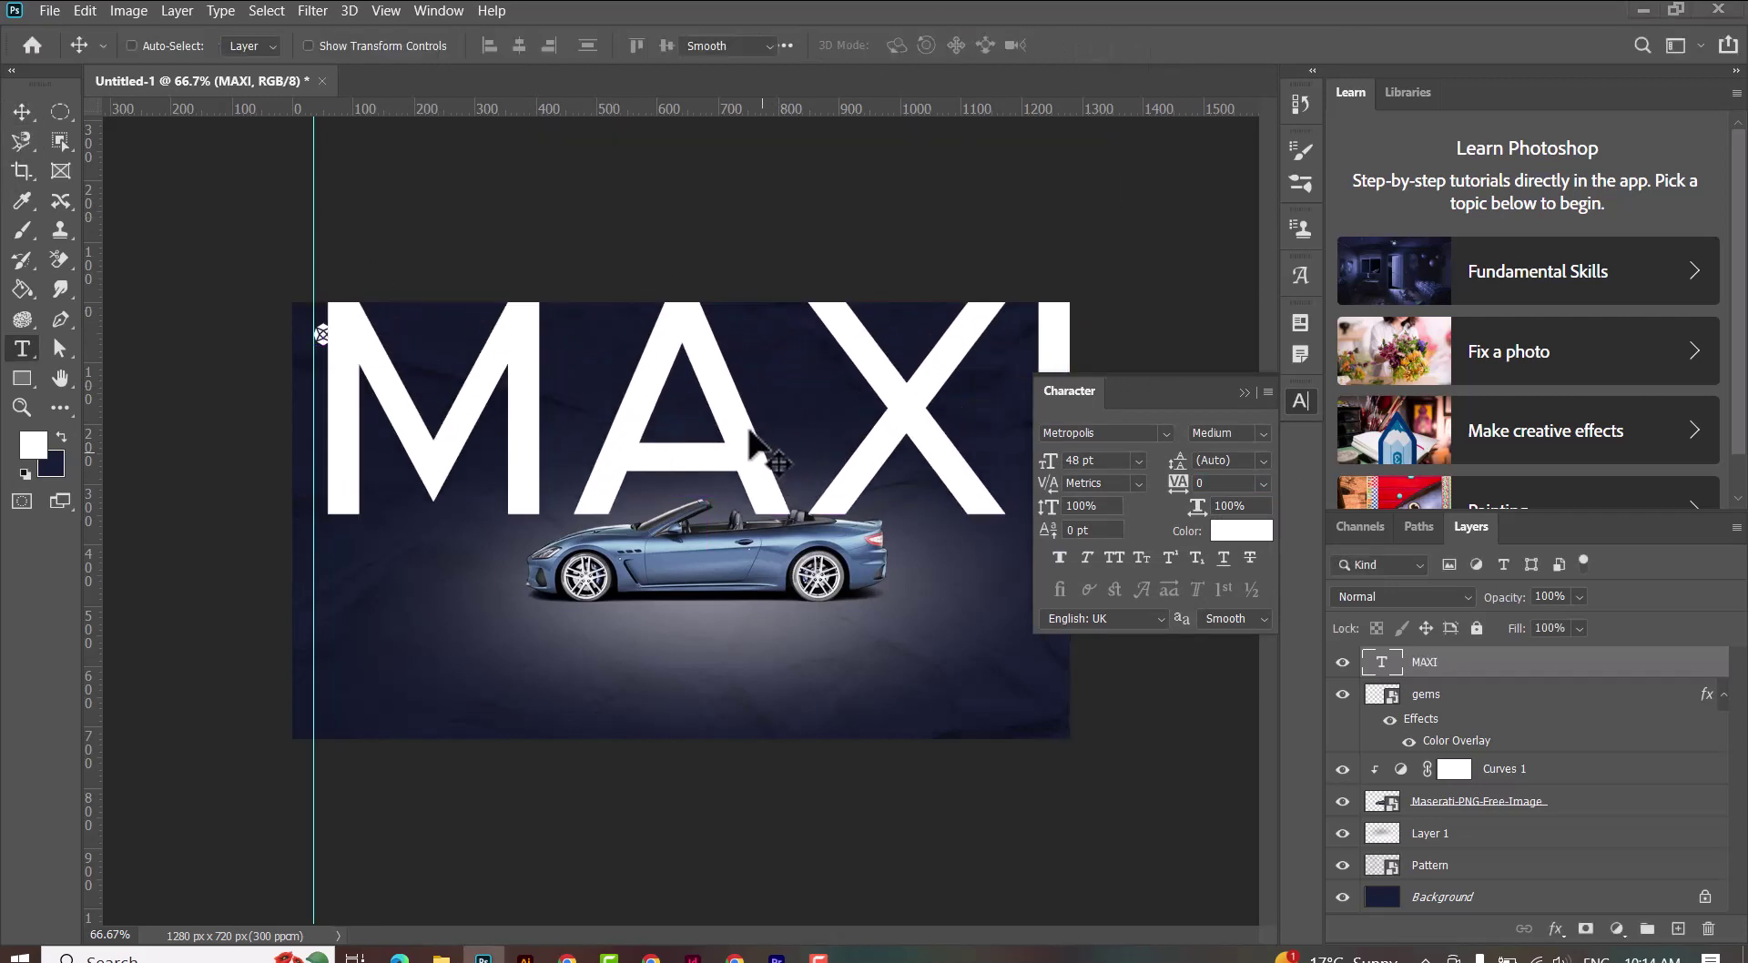
Step: Set MAXI to 8 pt and move it up toward the top-left
double_click(729, 406)
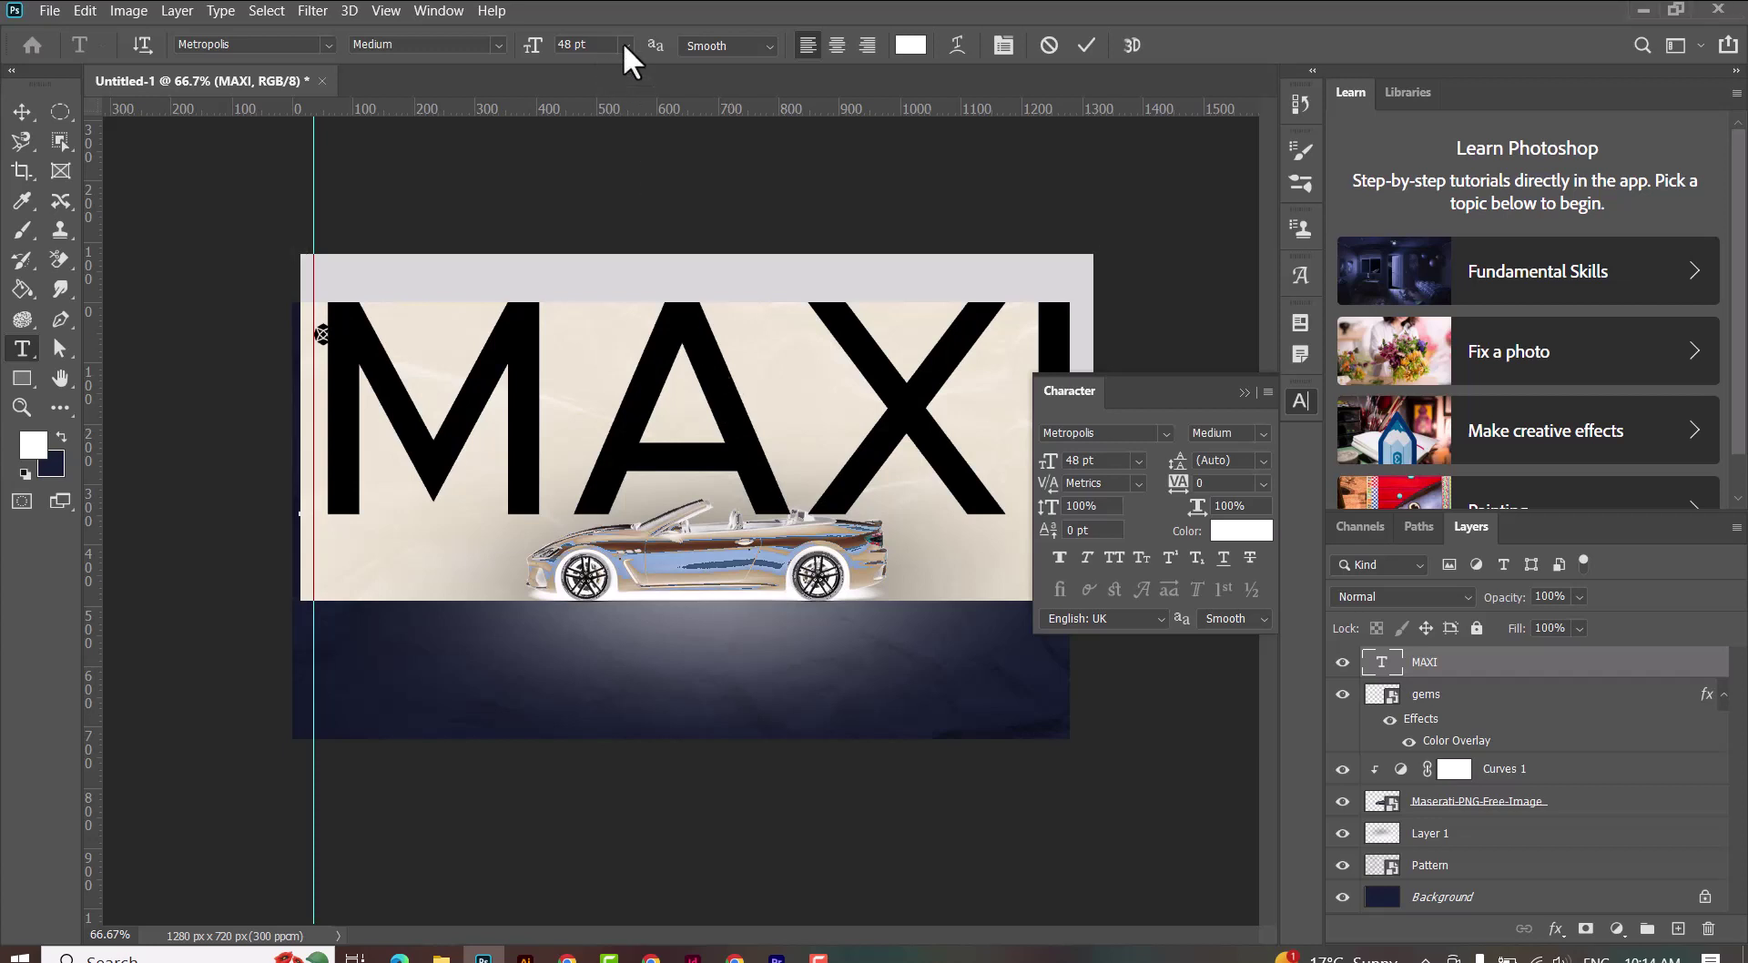
left_click(626, 44)
left_click(615, 144)
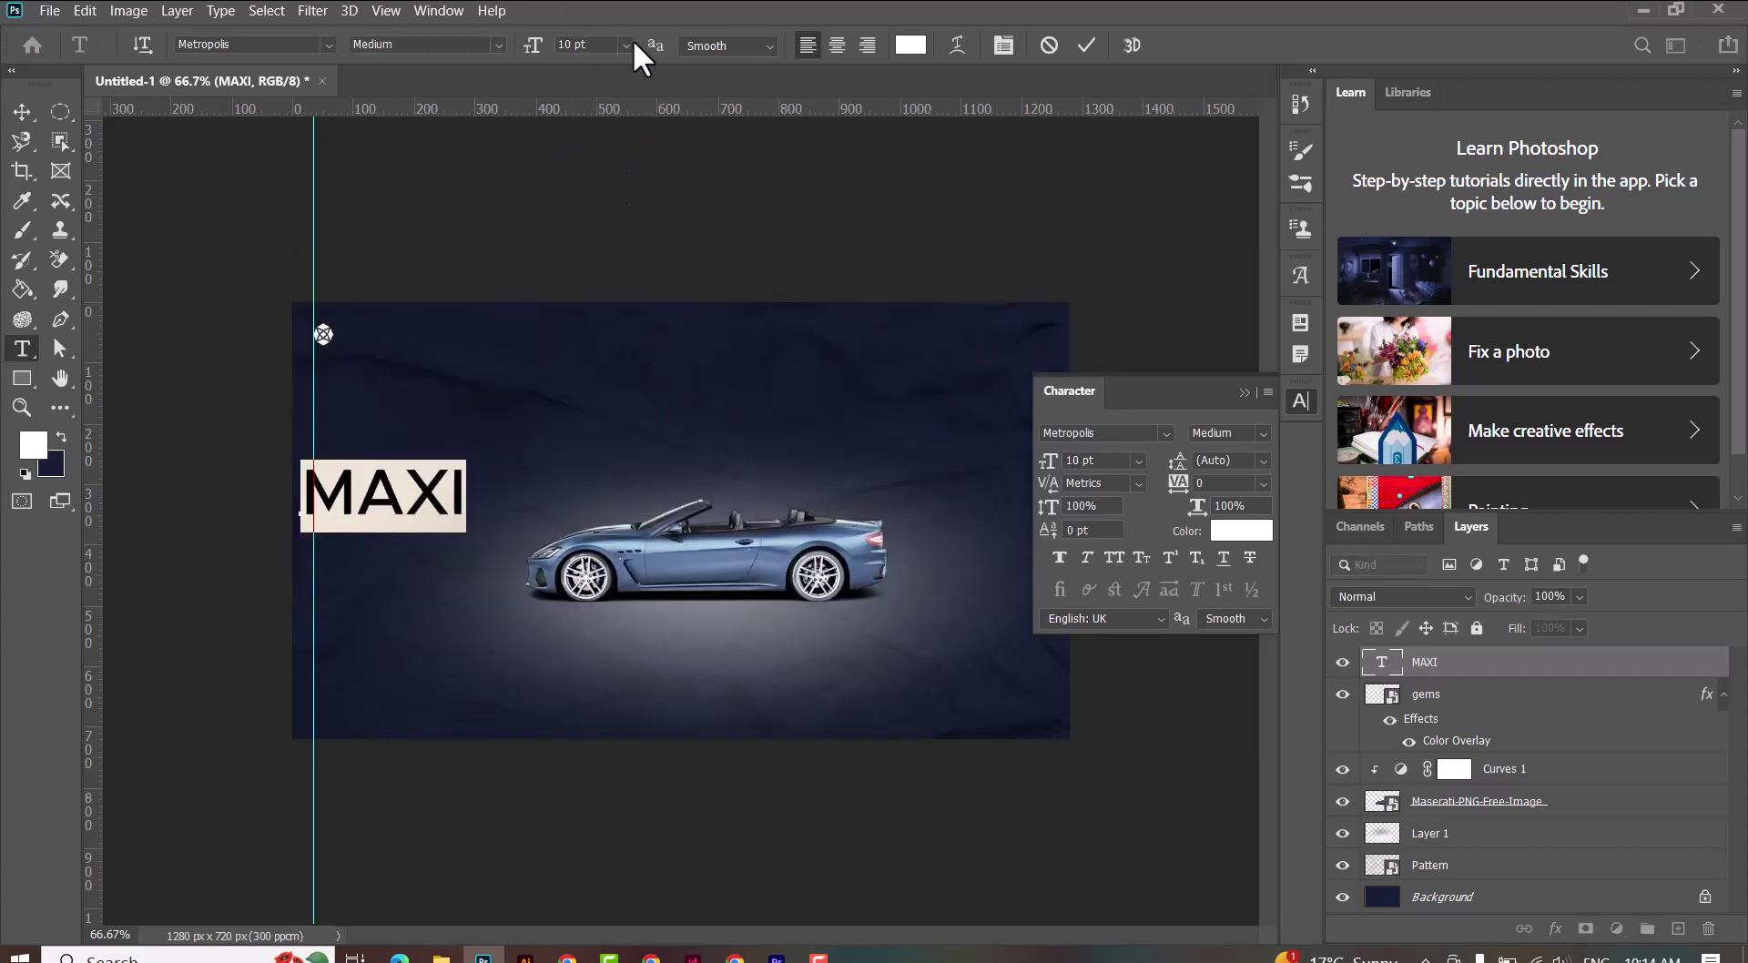
left_click(626, 45)
left_click(614, 109)
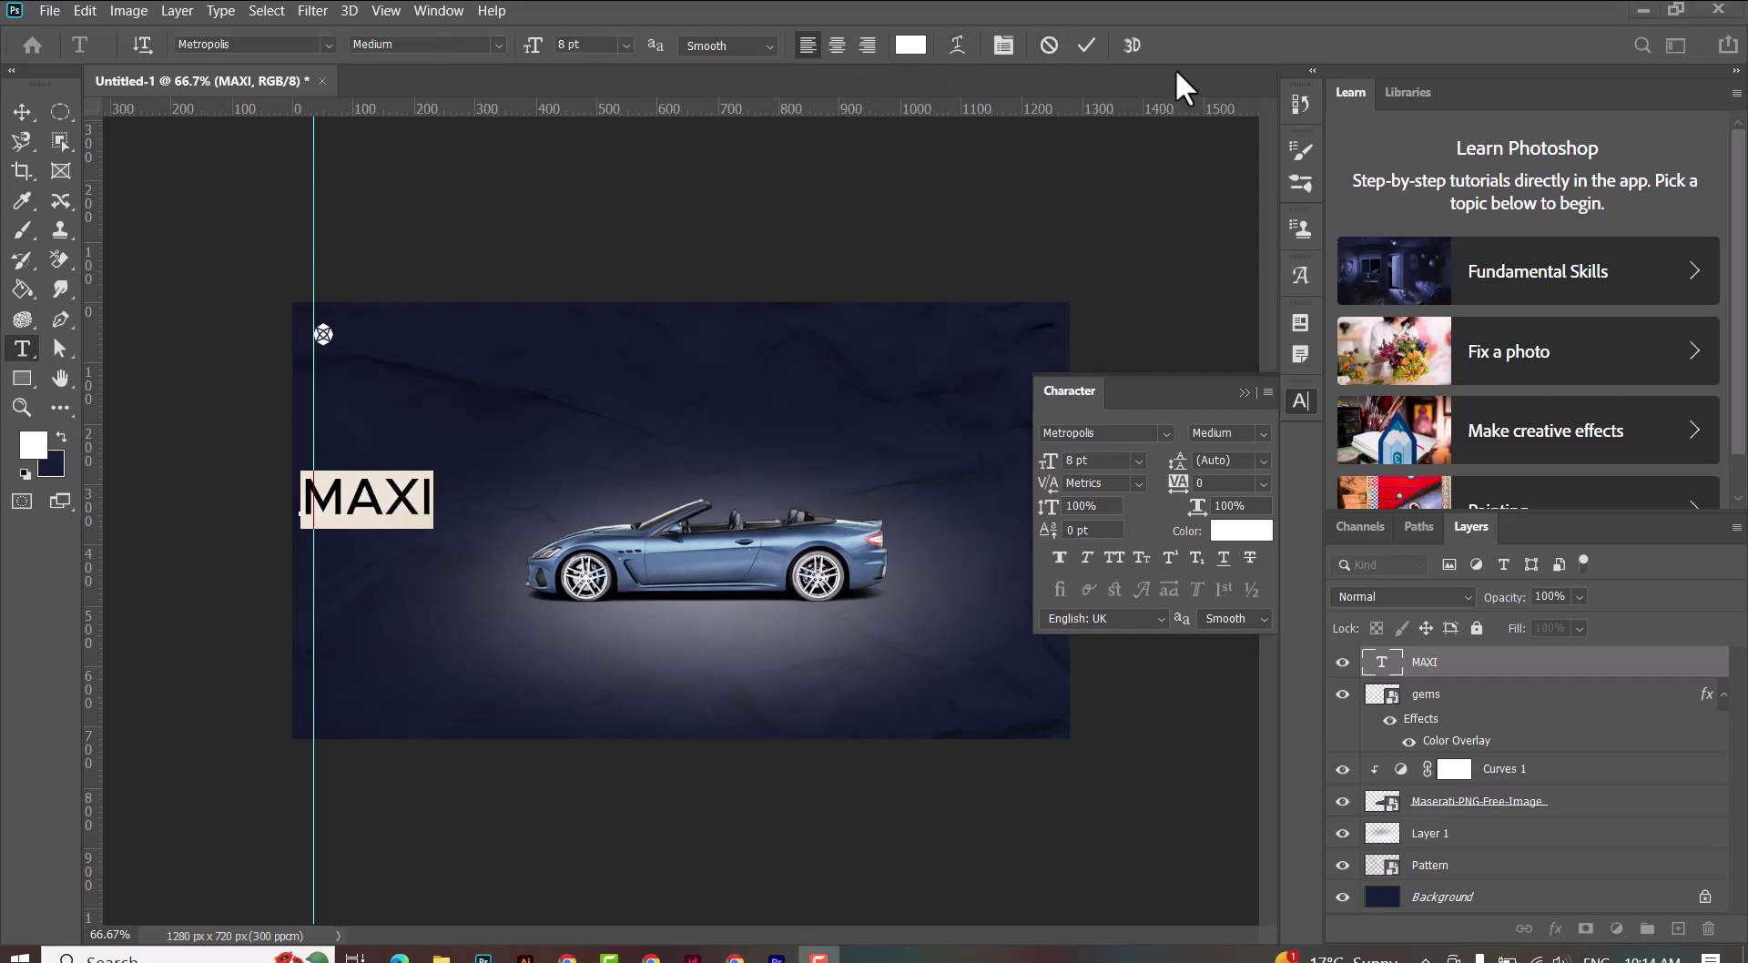
left_click(22, 112)
left_click_drag(391, 509, 417, 368)
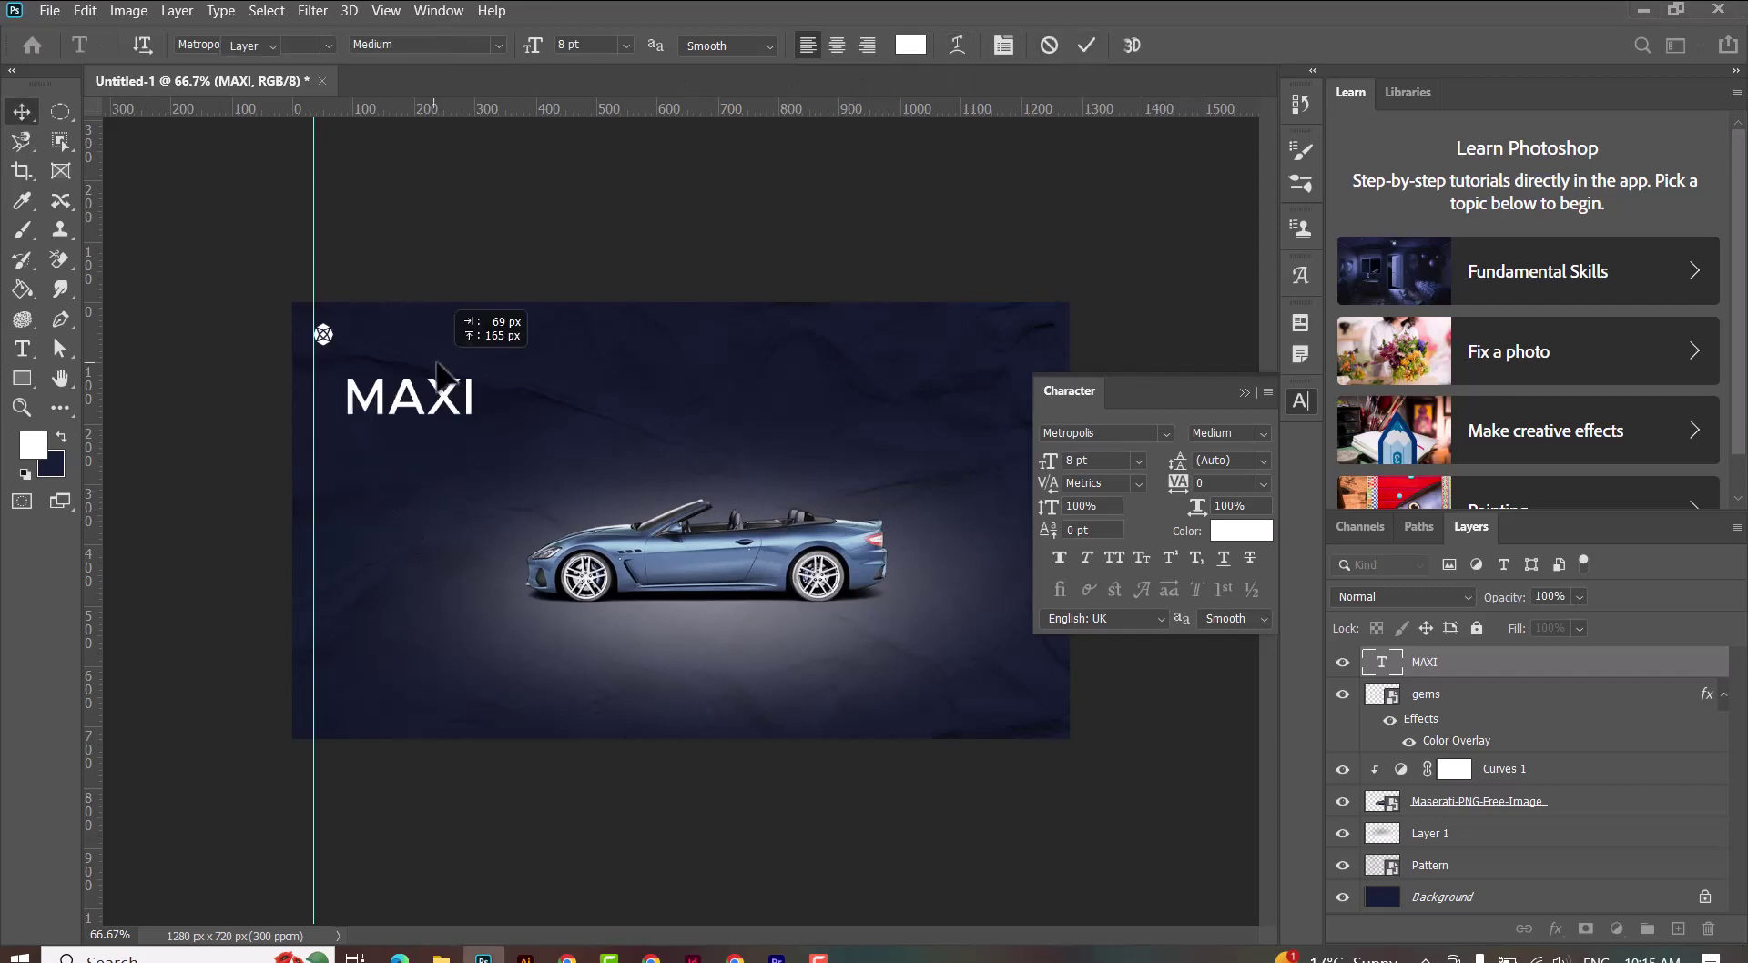
Step: Reduce MAXI to 5 pt and place it beside the logo
double_click(417, 369)
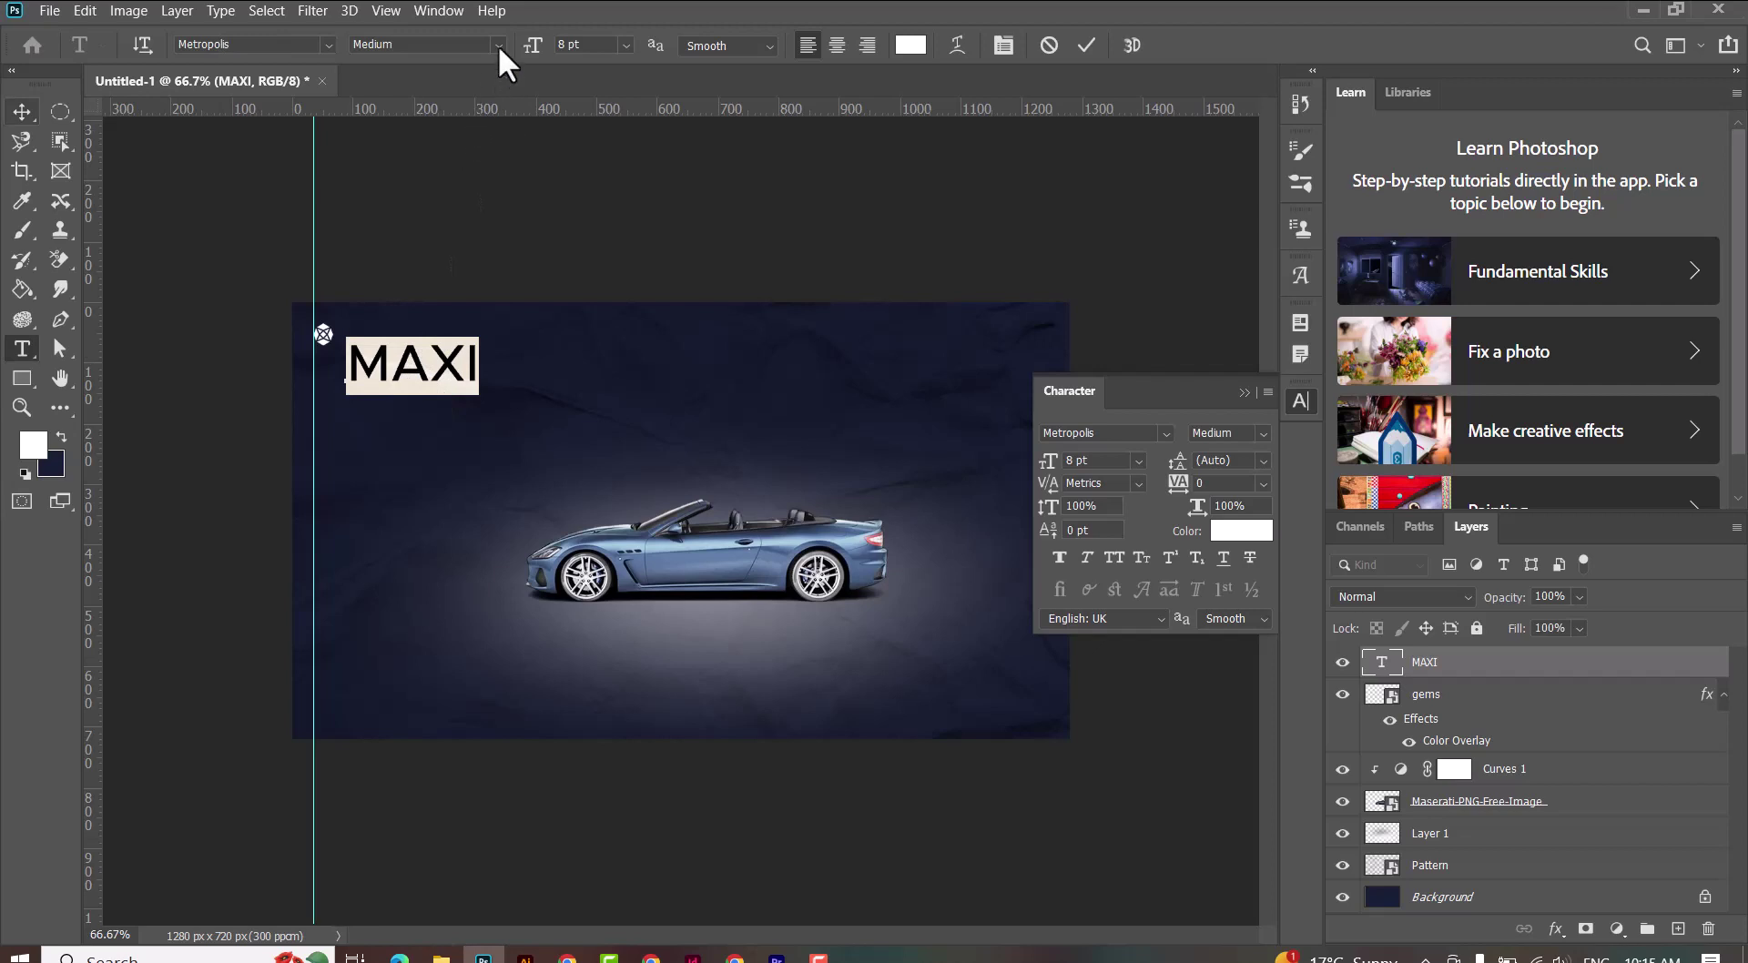
left_click(499, 45)
left_click(595, 44)
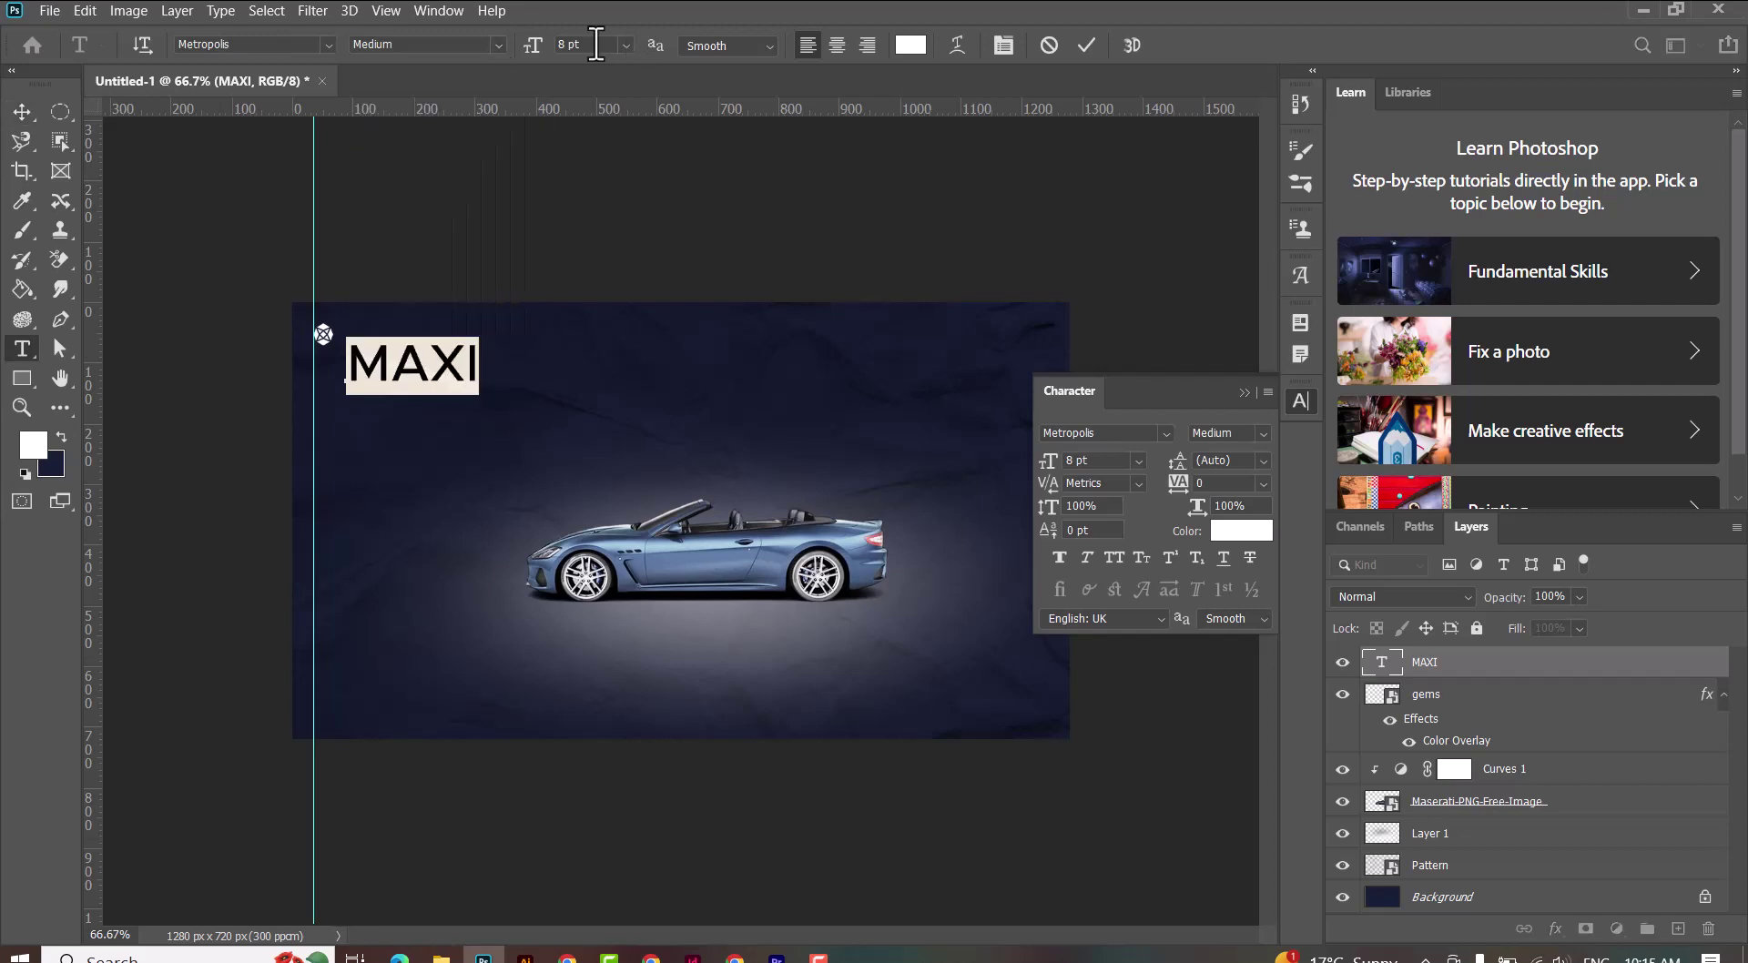
left_click(595, 44)
type("5")
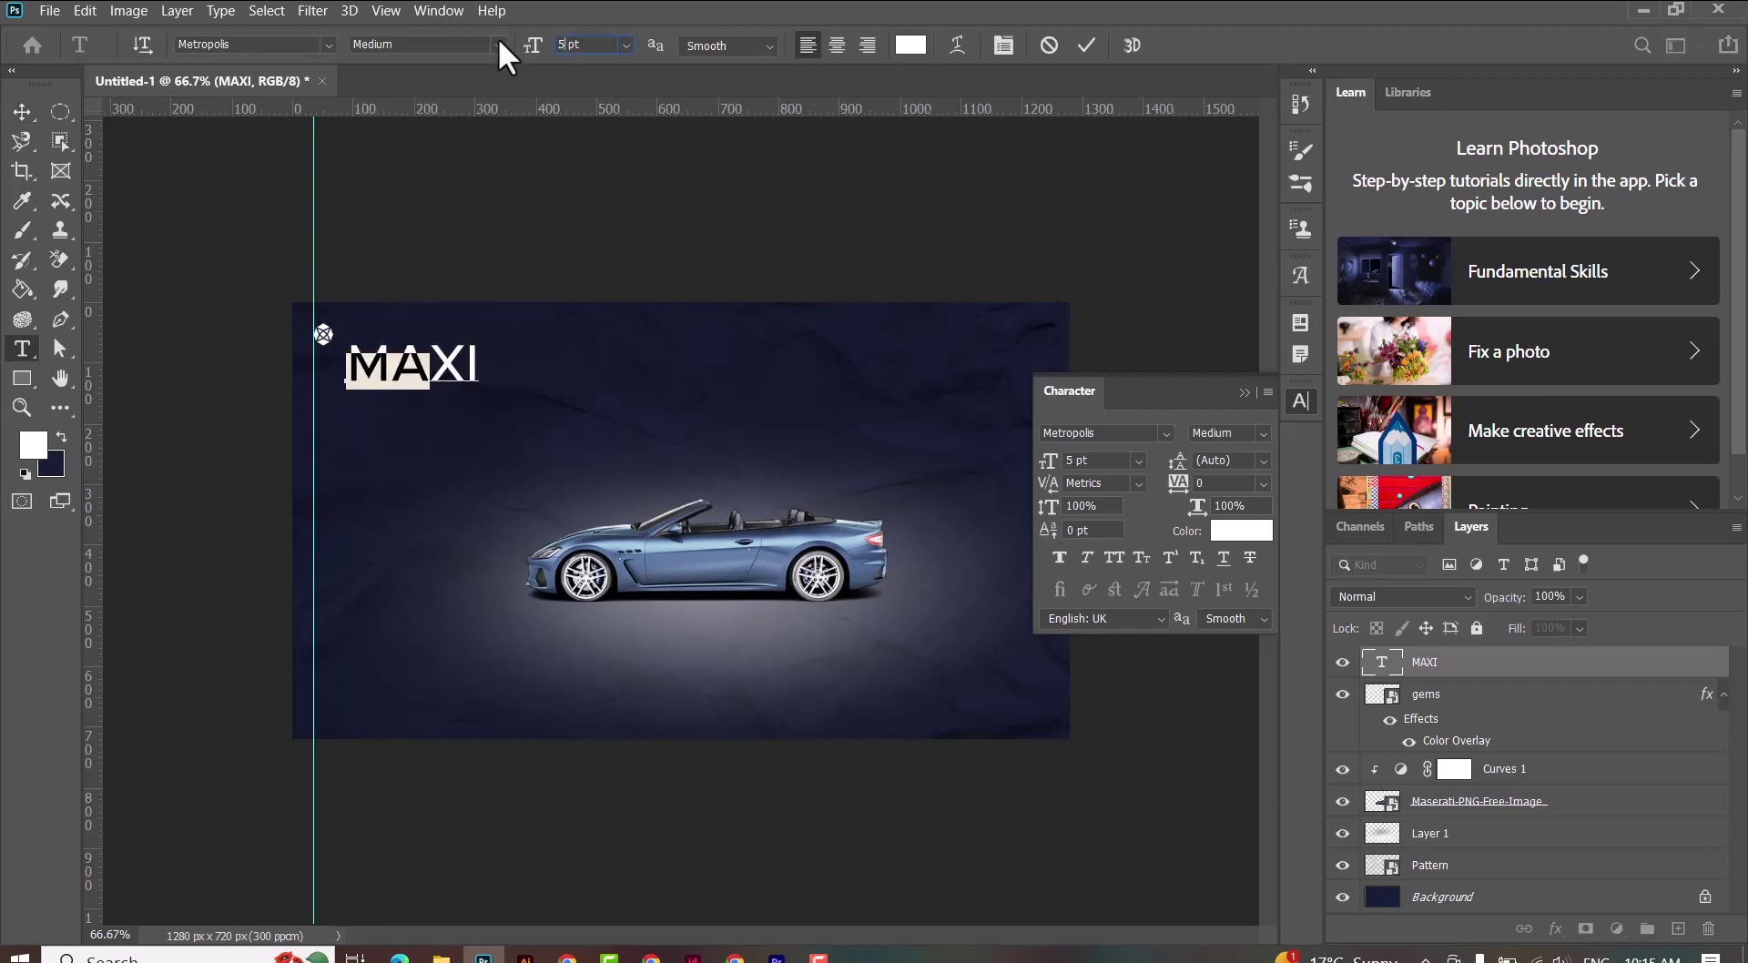
left_click(22, 111)
left_click_drag(369, 341, 373, 349)
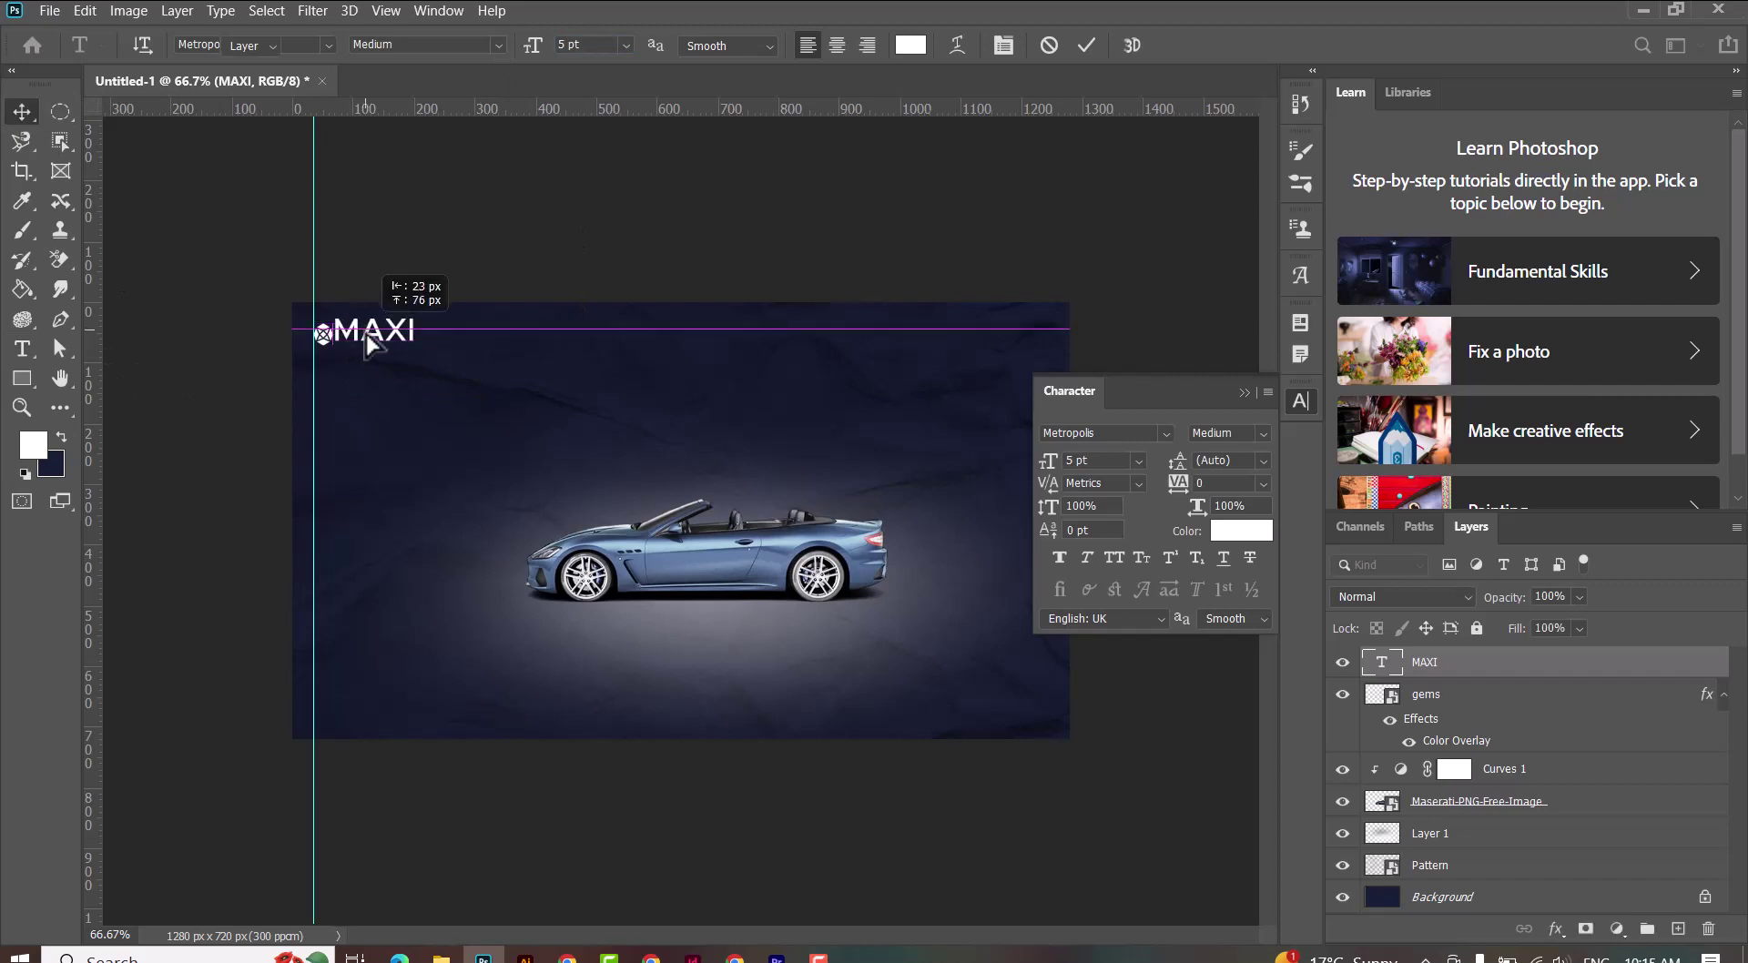
Step: Make MAXI bold, scale it to about 63%, and add a vertical guide near the right edge
double_click(373, 348)
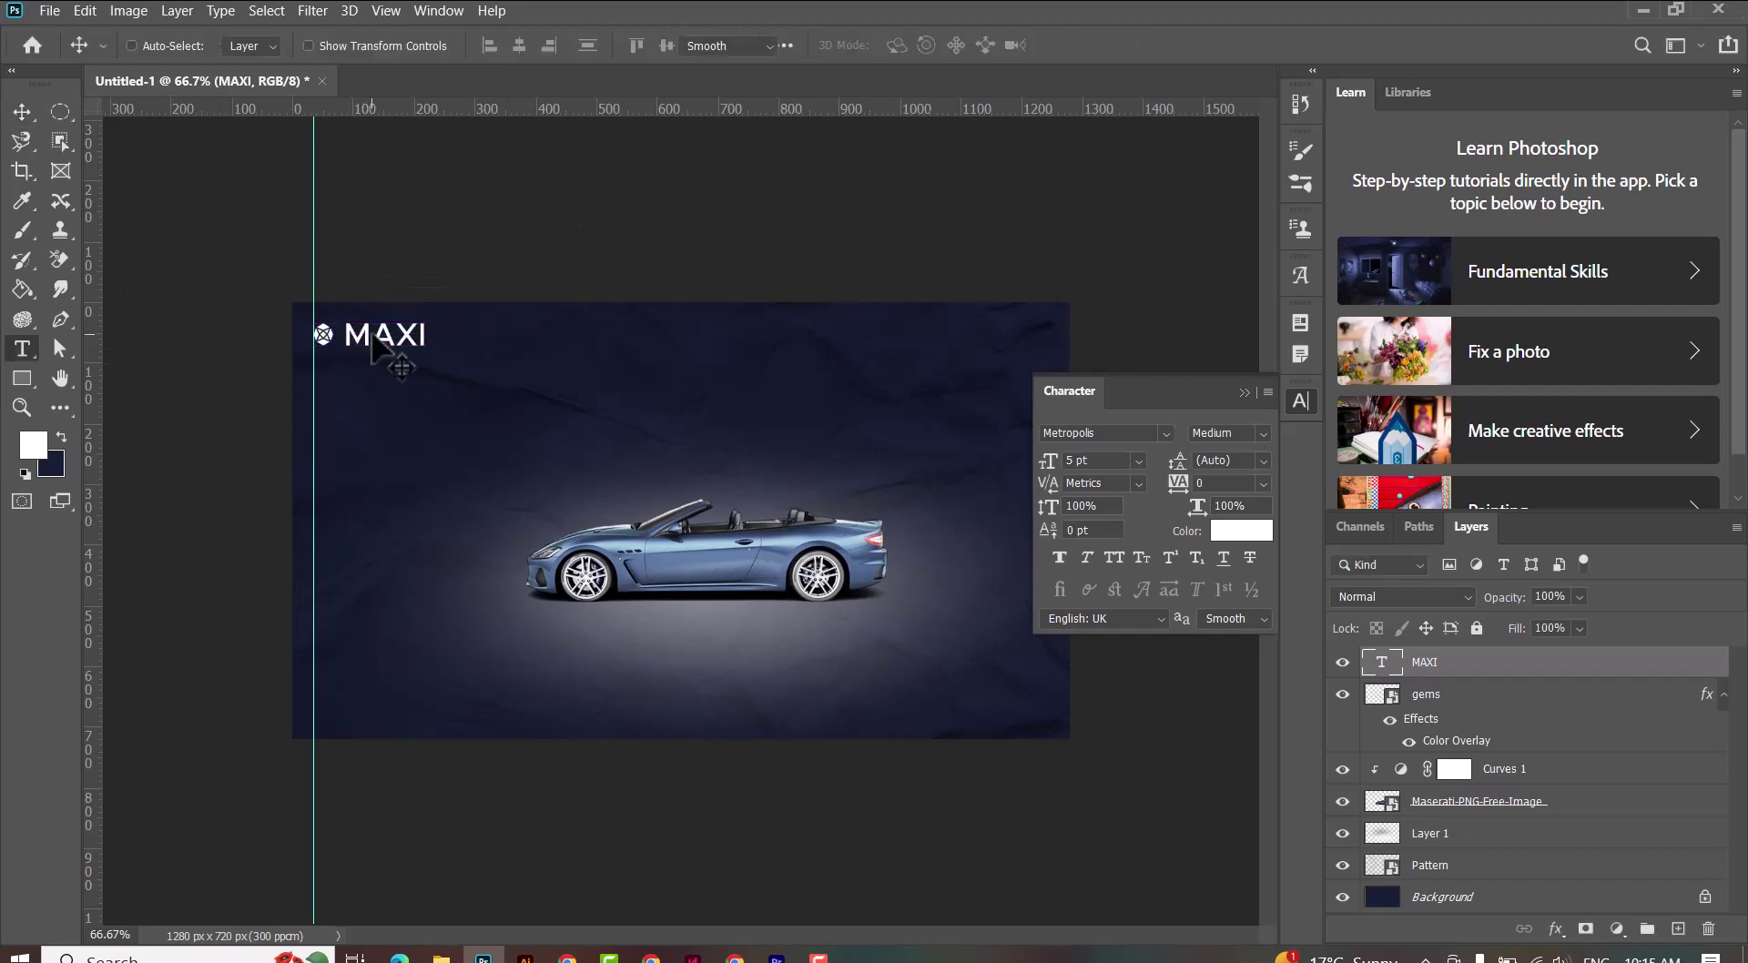
left_click(499, 44)
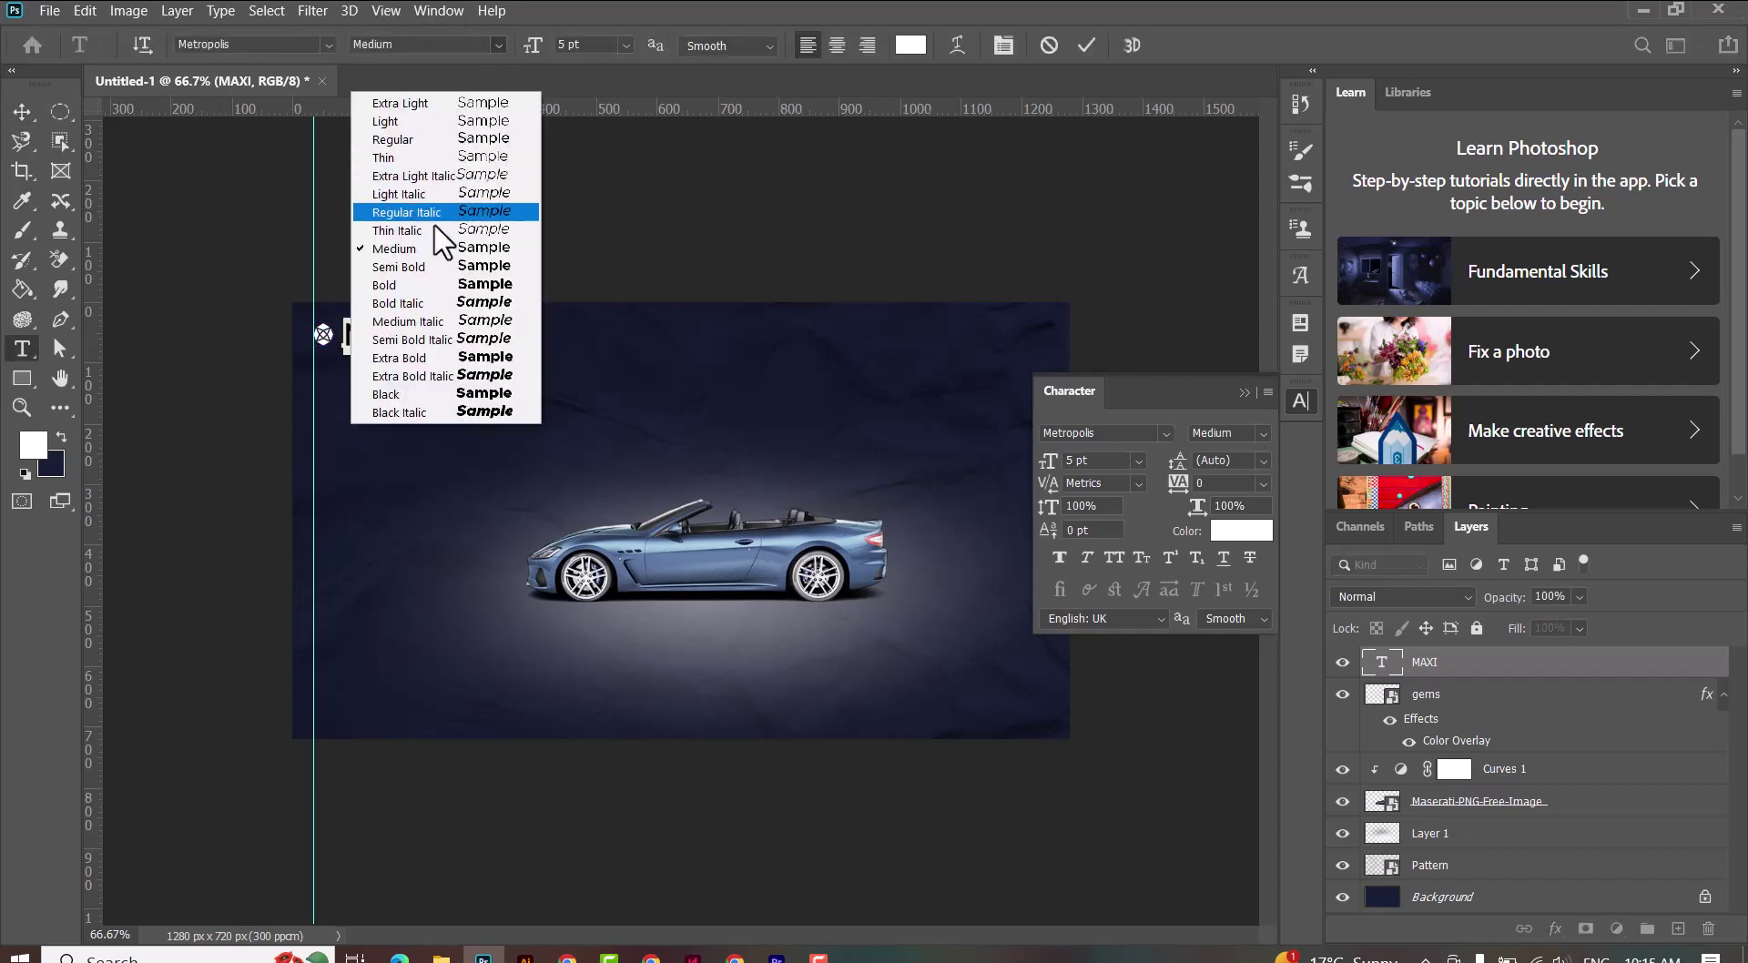
left_click(420, 286)
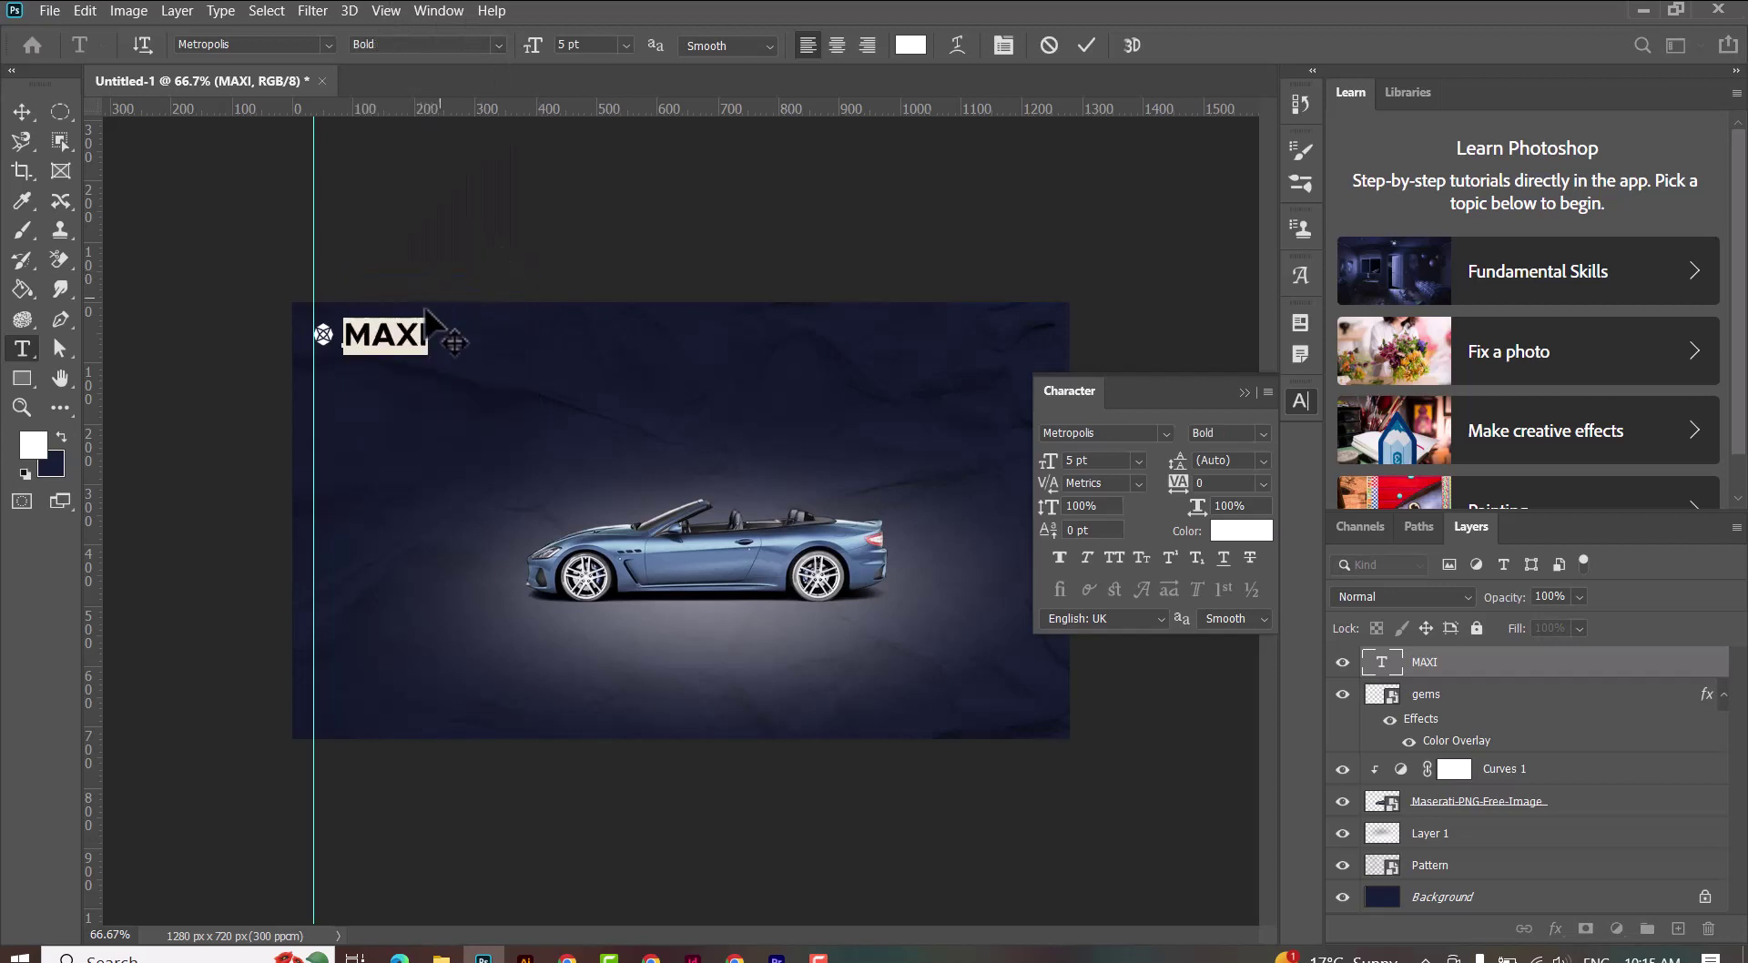
left_click(15, 113)
key("ctrl+t")
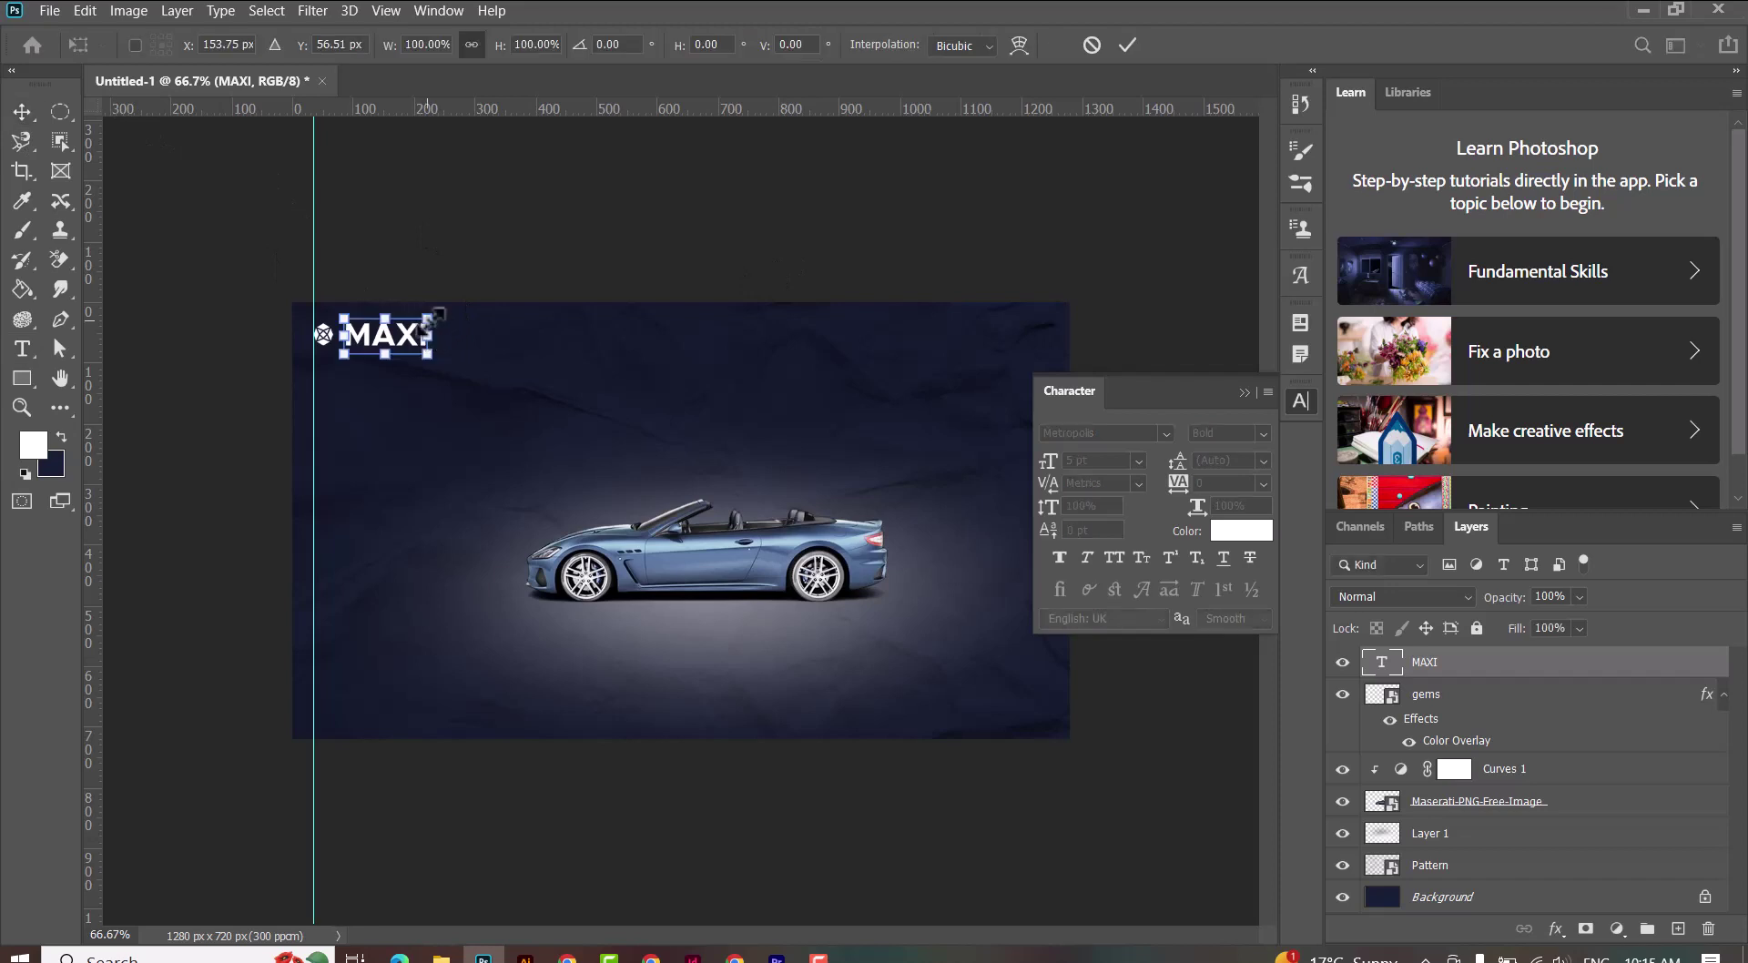
left_click_drag(428, 315, 355, 346)
key("Return")
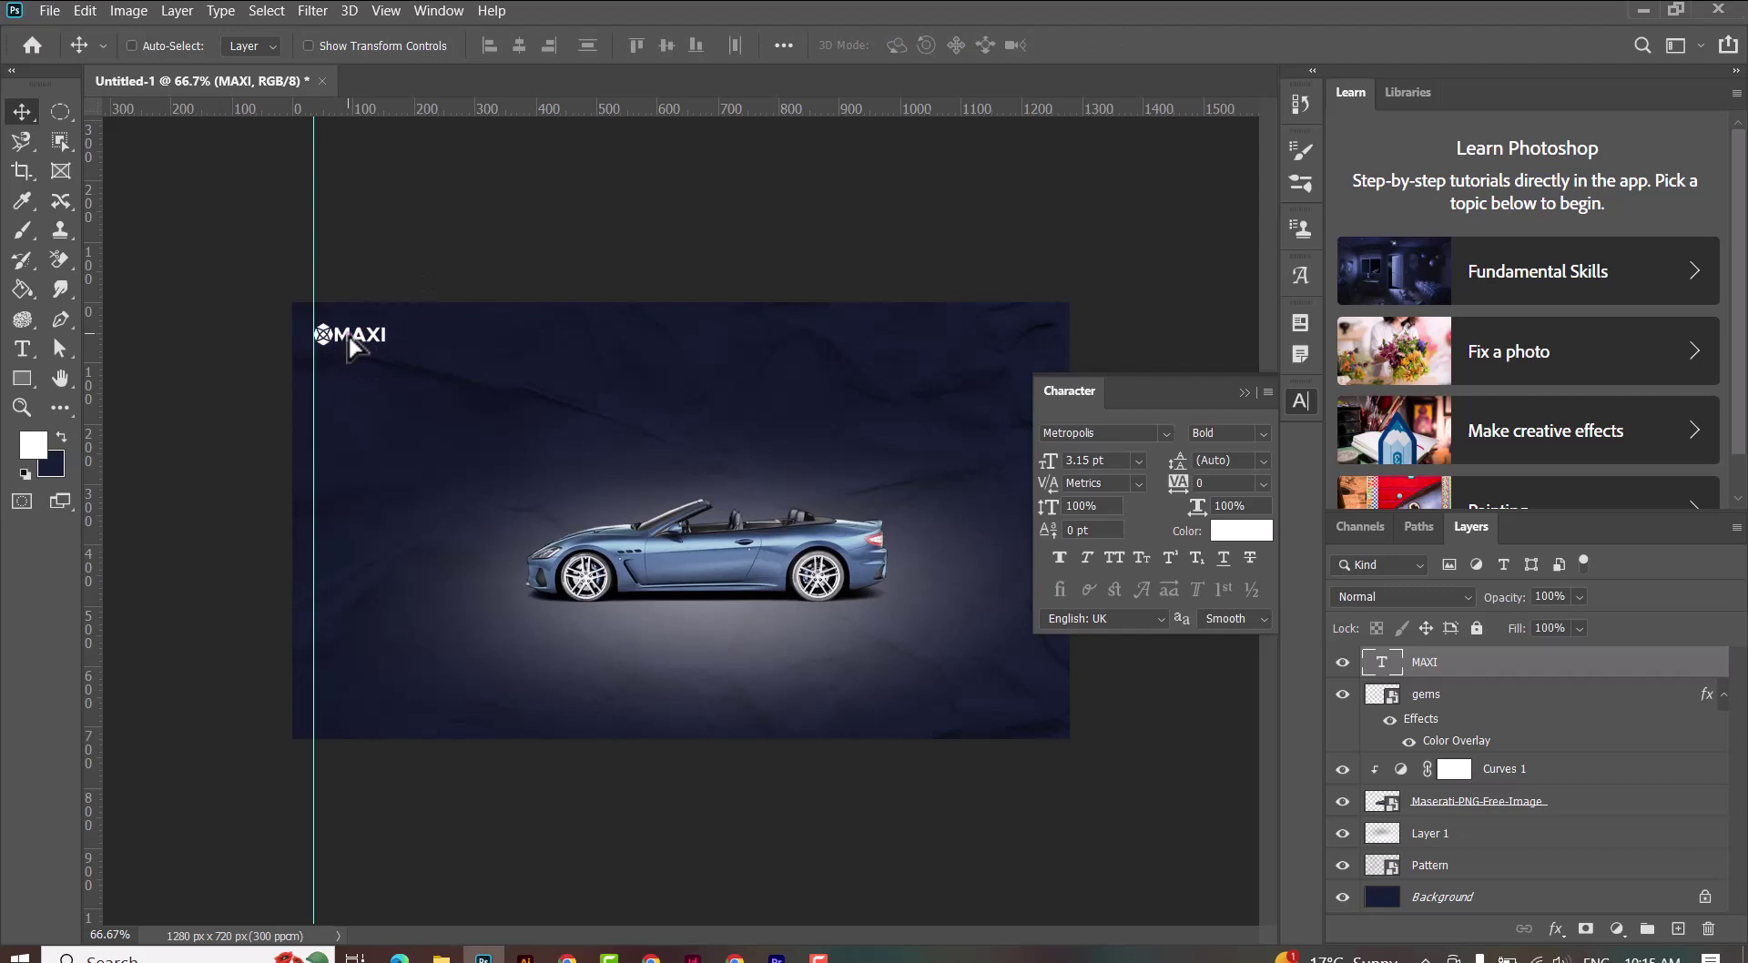
left_click(1244, 392)
left_click_drag(109, 613, 1050, 604)
Step: Add a top horizontal guide and type LUXURY CAR / PENTALS on two lines below the logo
left_click_drag(722, 109, 709, 722)
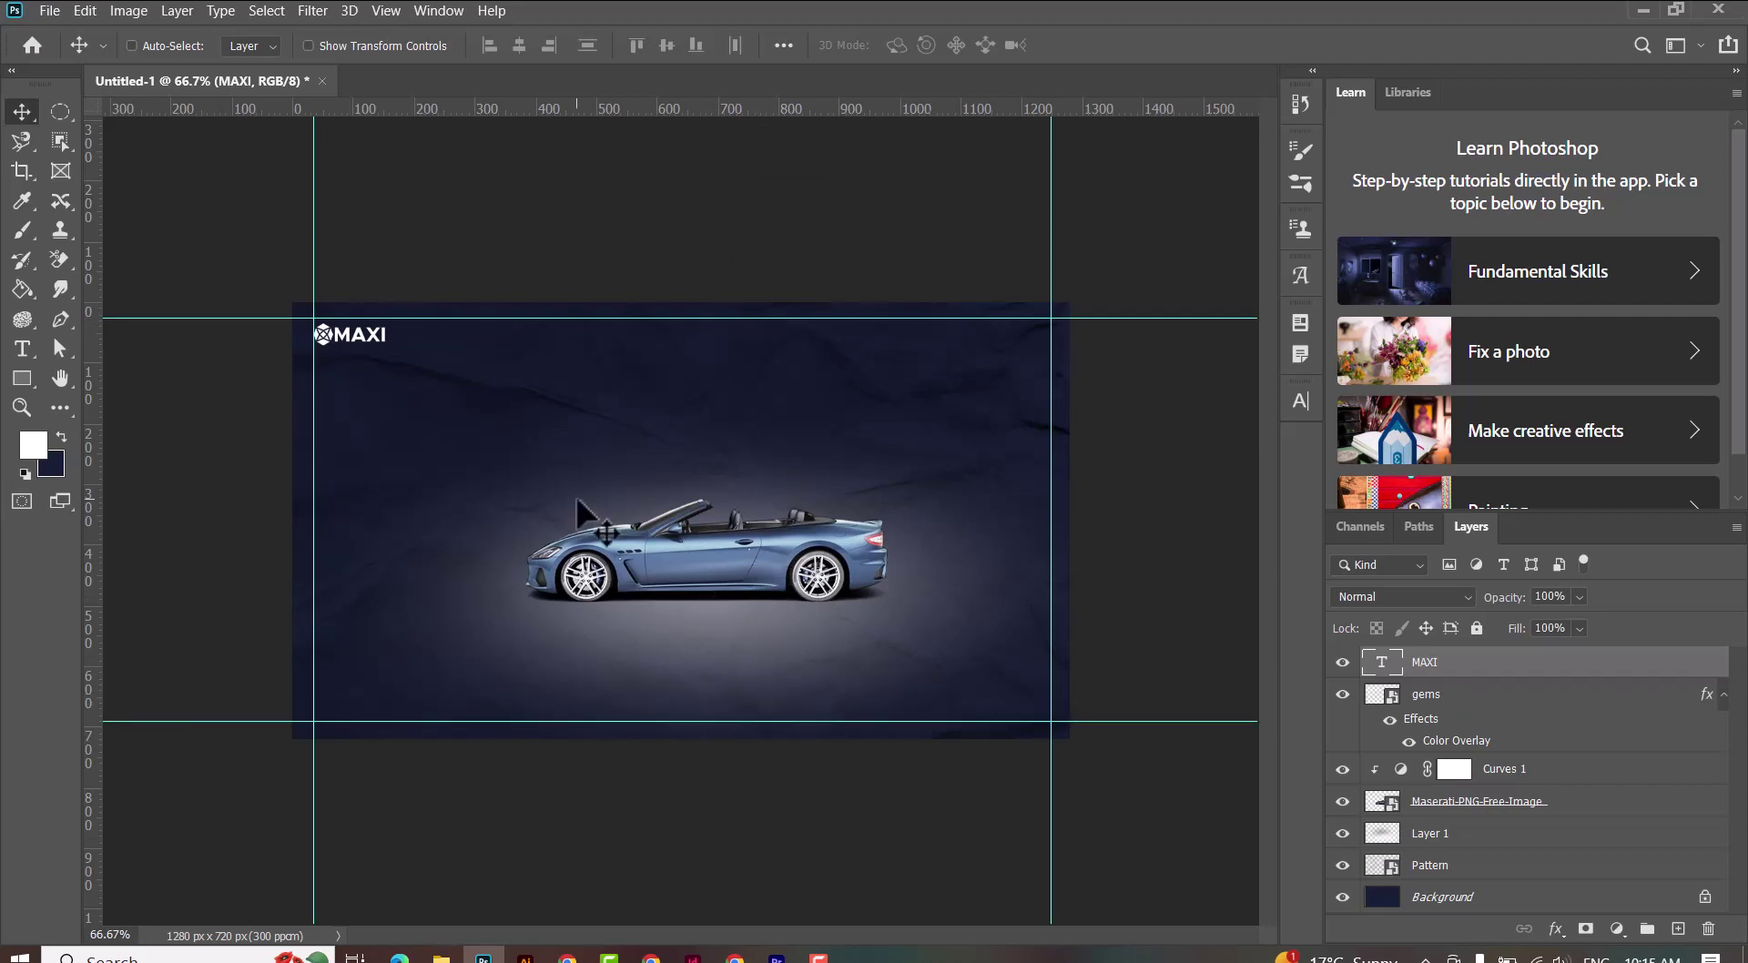
left_click(22, 349)
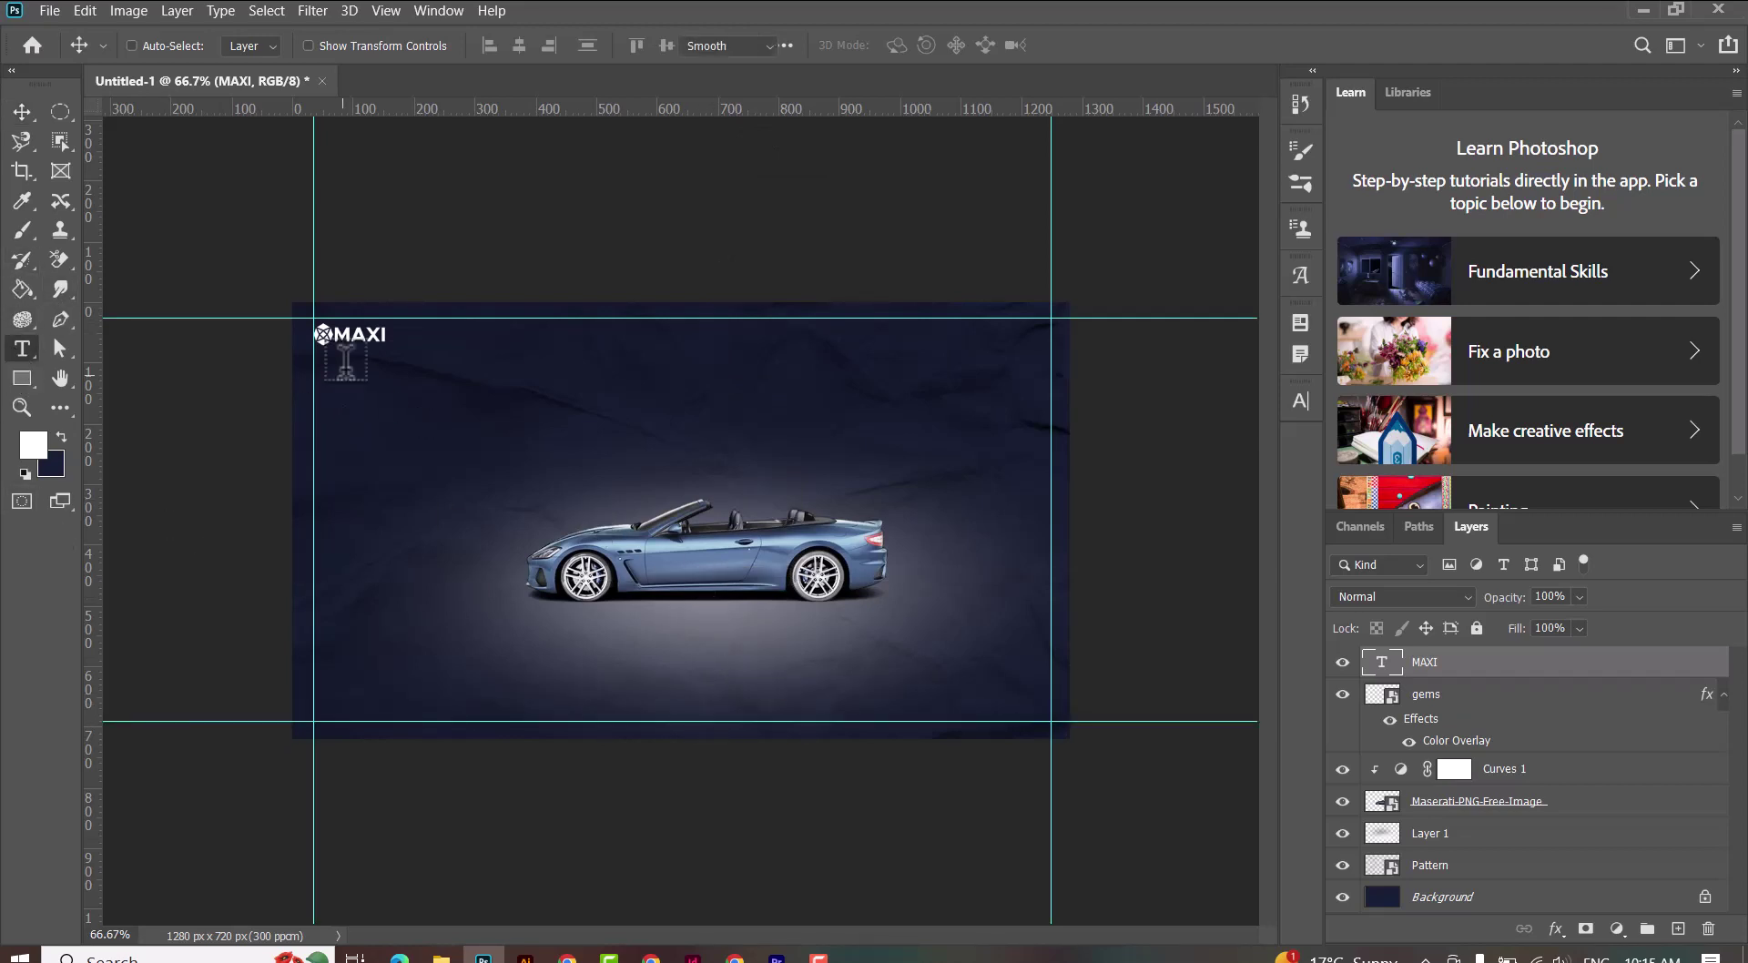
left_click(340, 382)
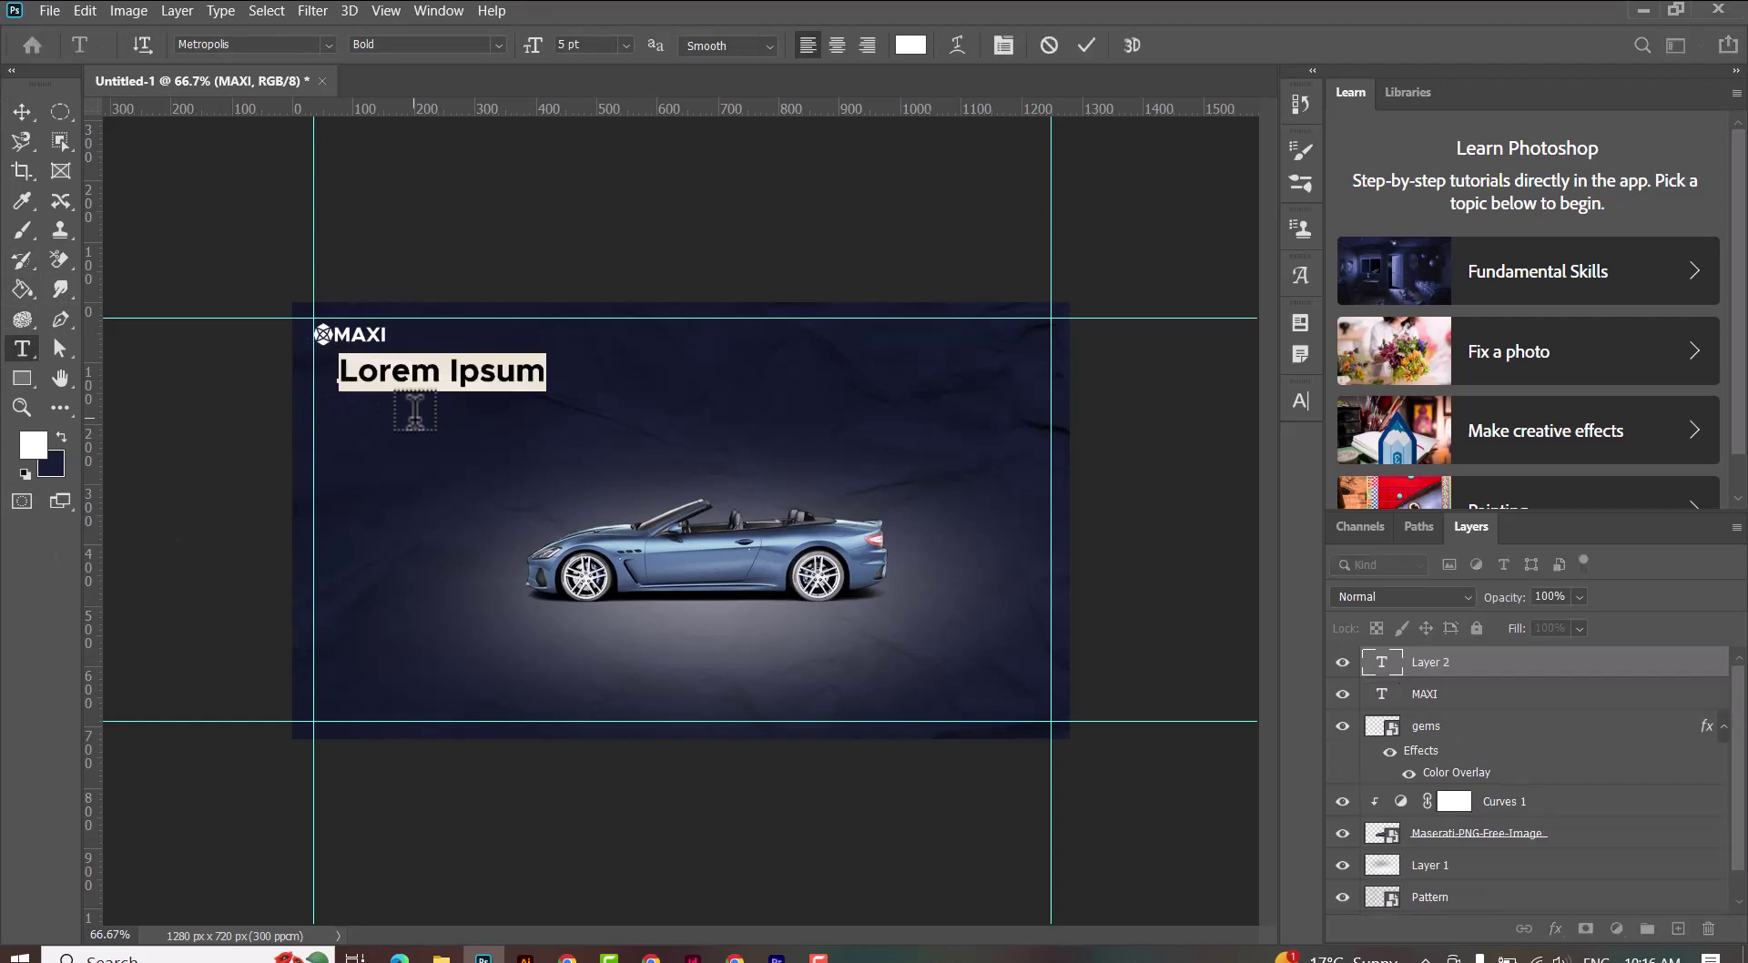
type("LUXURY CAR PE")
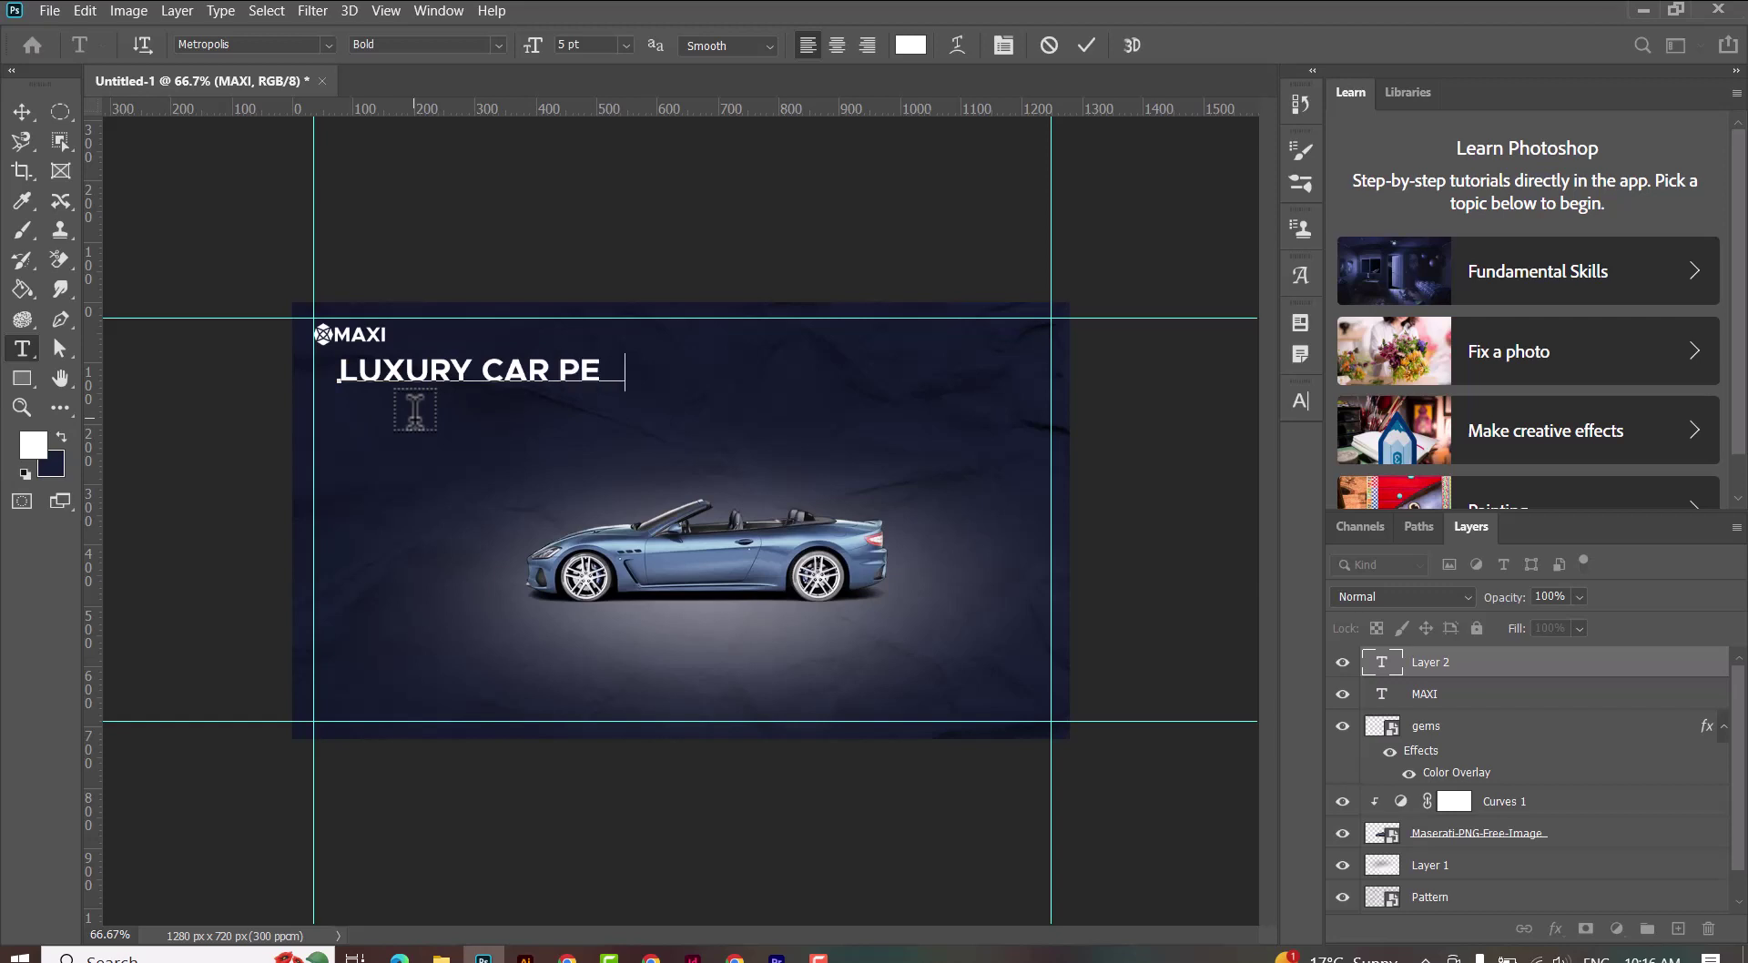
type("NTALS")
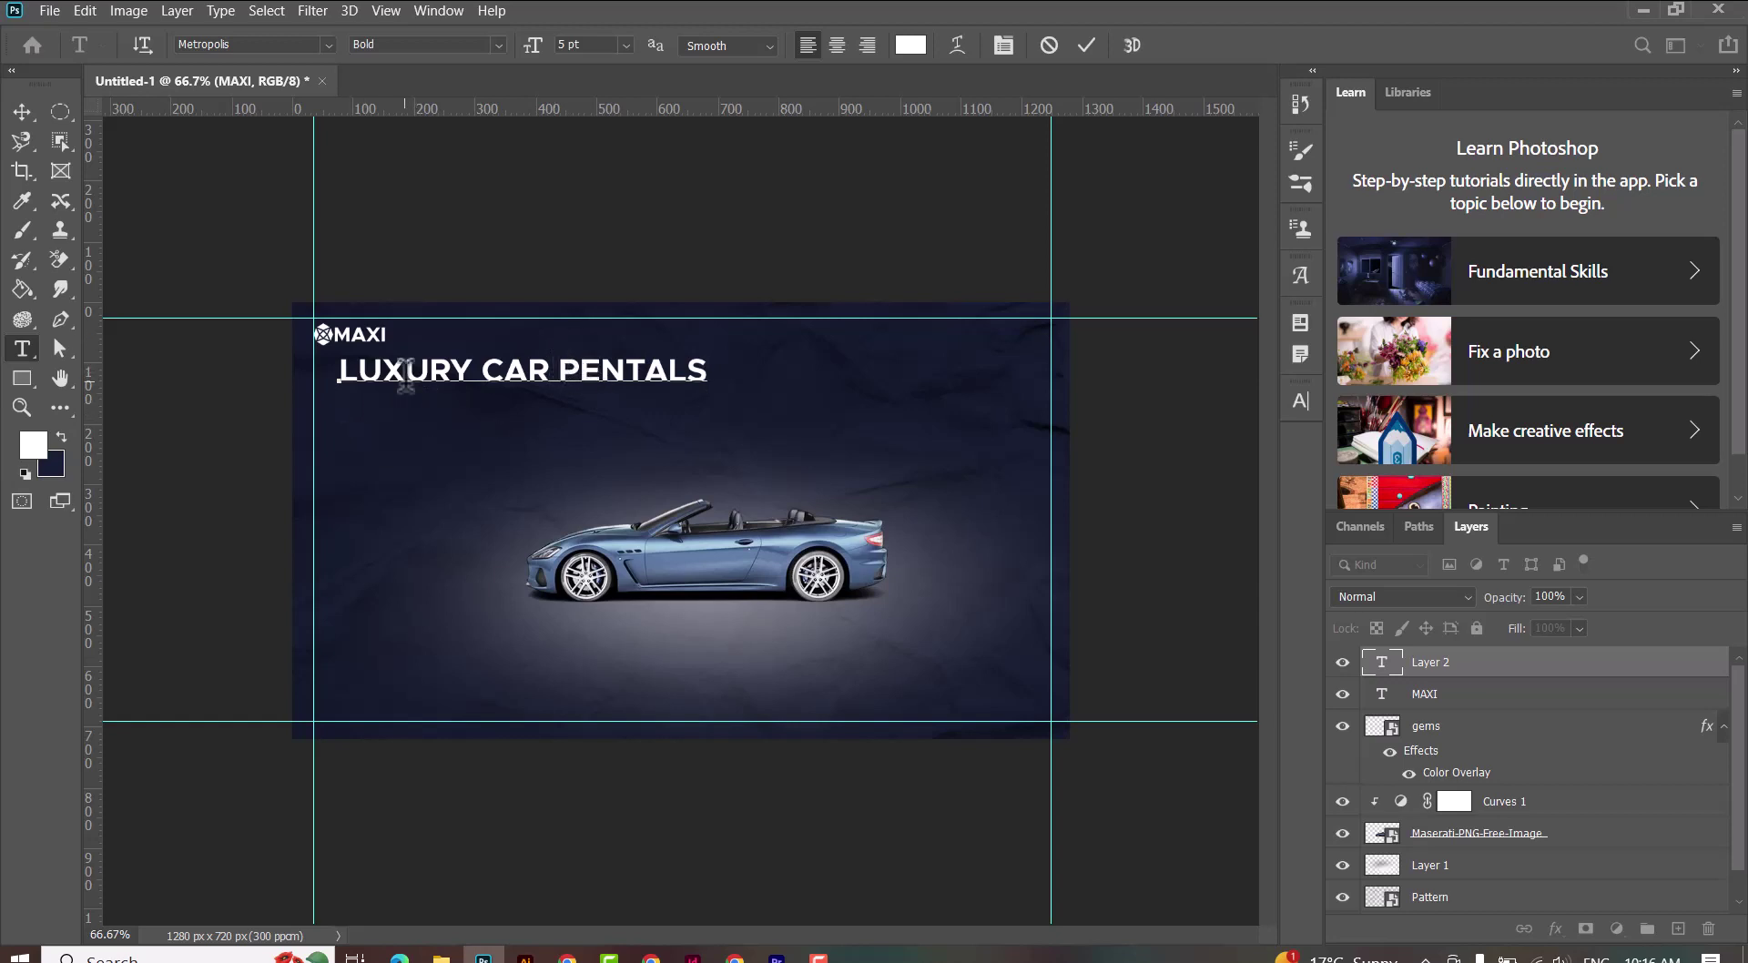
key("Return")
Step: Set the headline to 11 pt Extra Bold and fine-tune its letter spacing
key("ctrl+a")
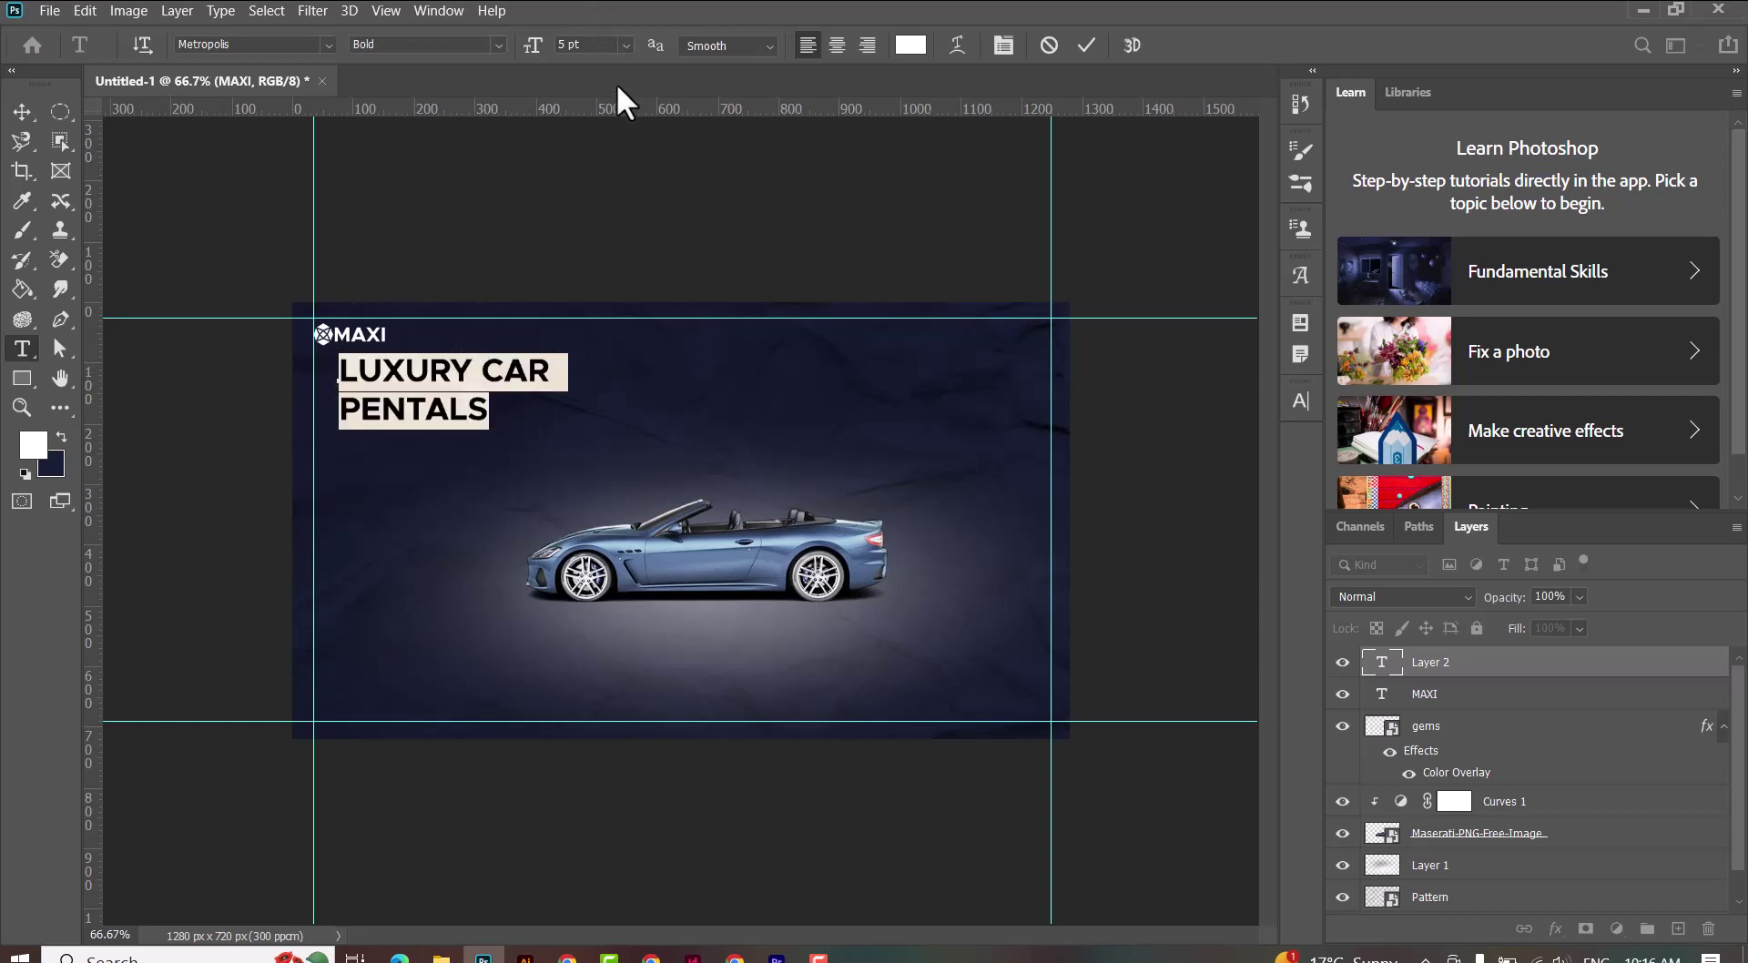
left_click(625, 45)
left_click(606, 219)
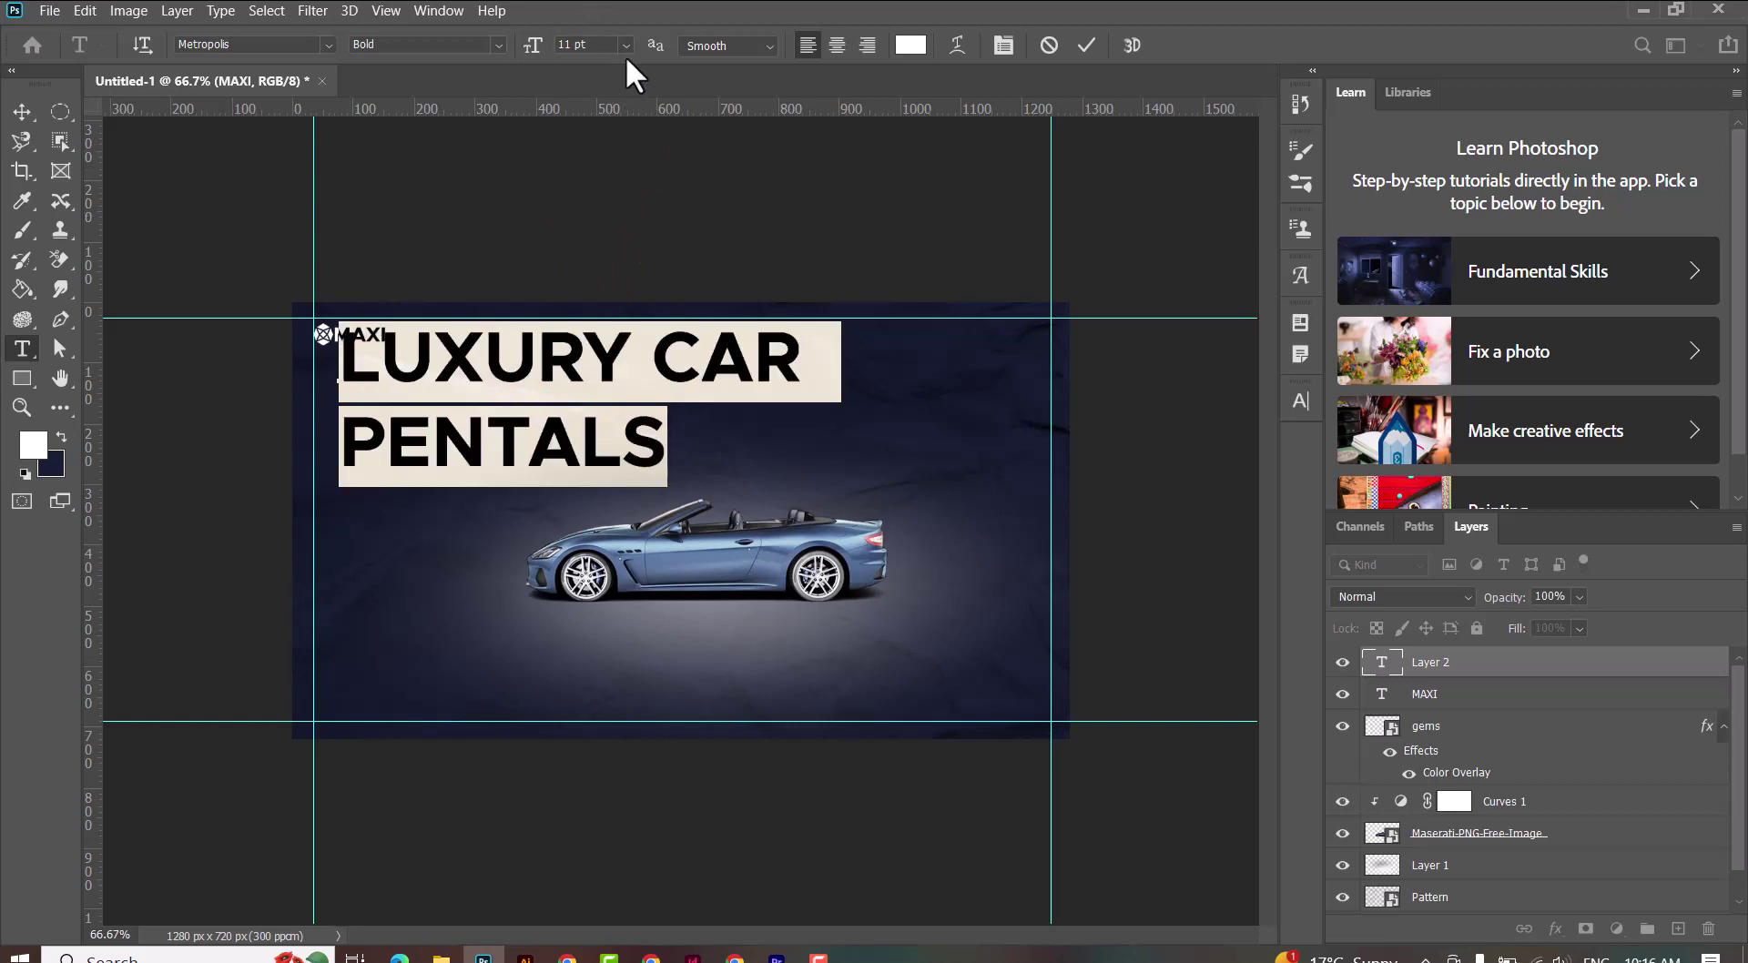
left_click(493, 46)
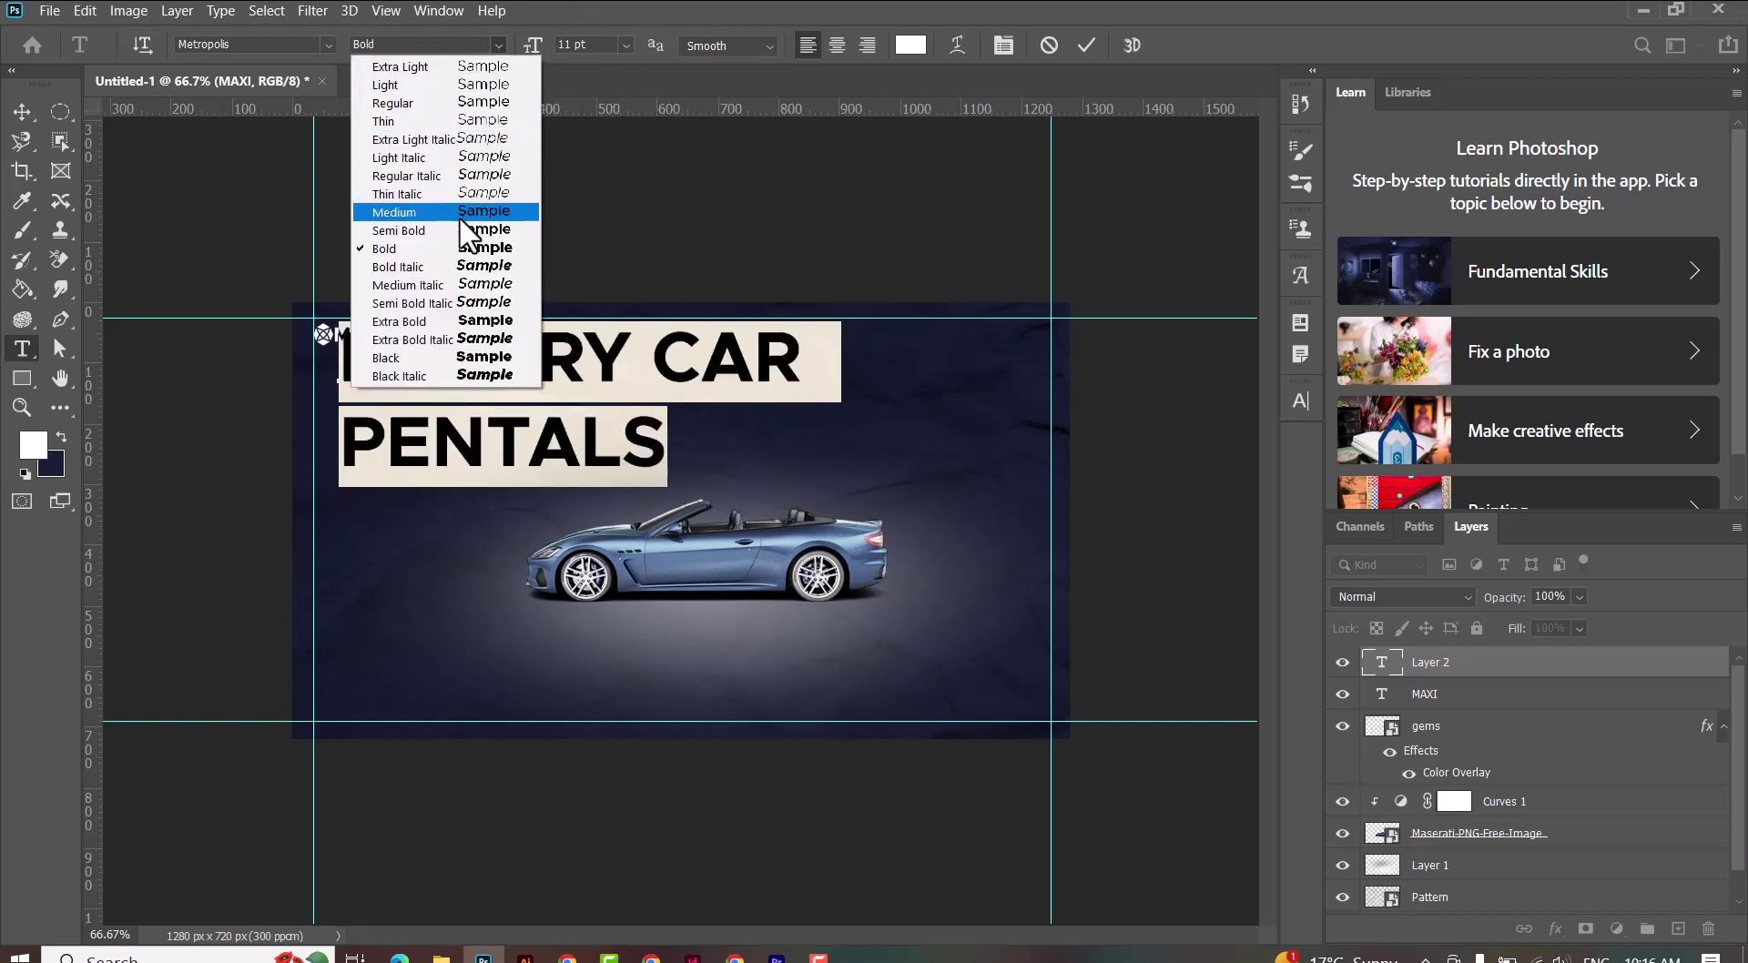
left_click(446, 321)
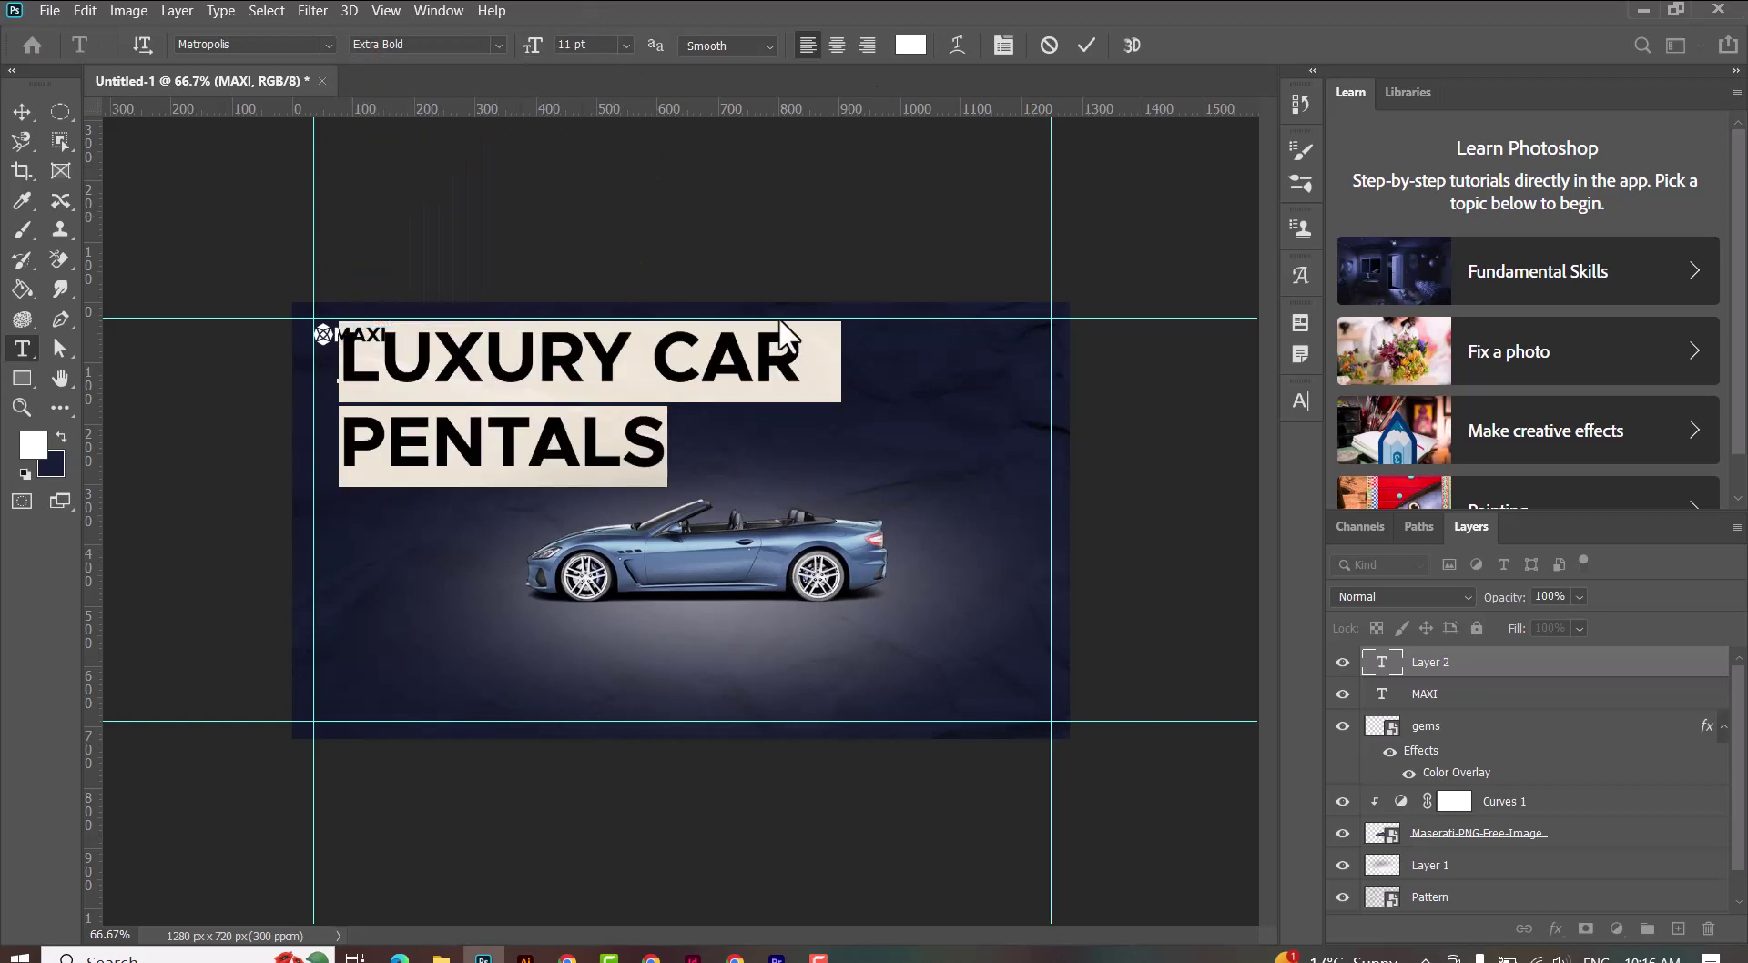
key("alt+Left")
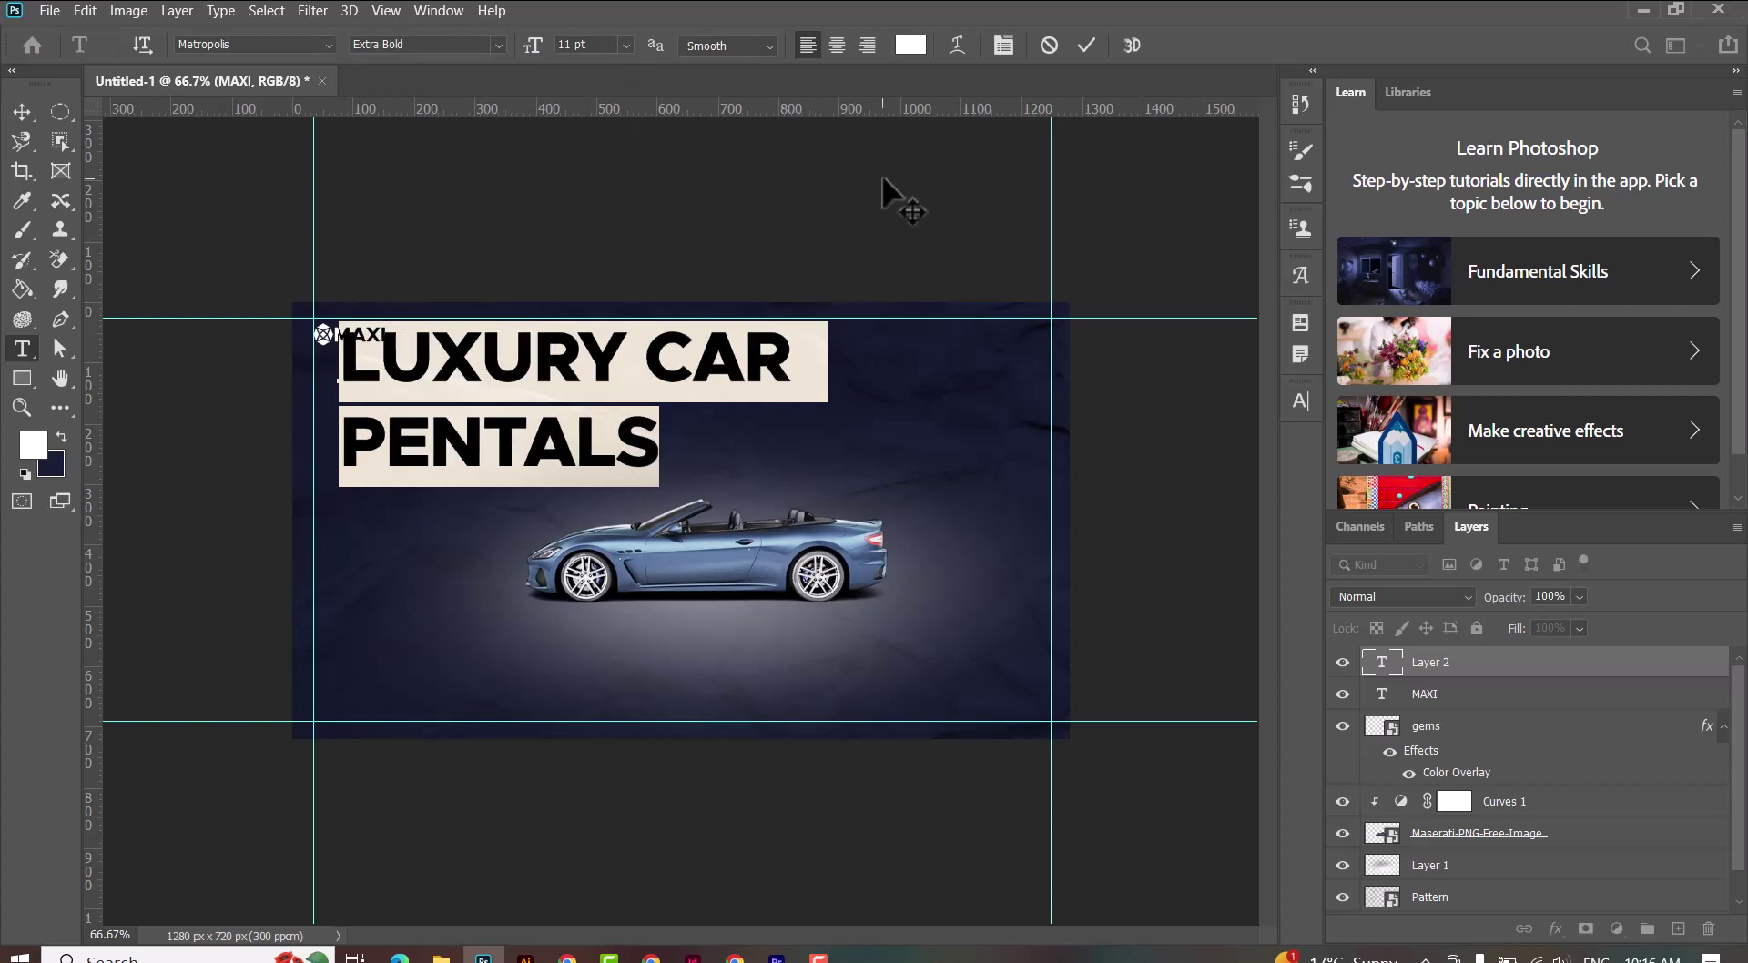
key("alt+Left")
key("alt+Left")
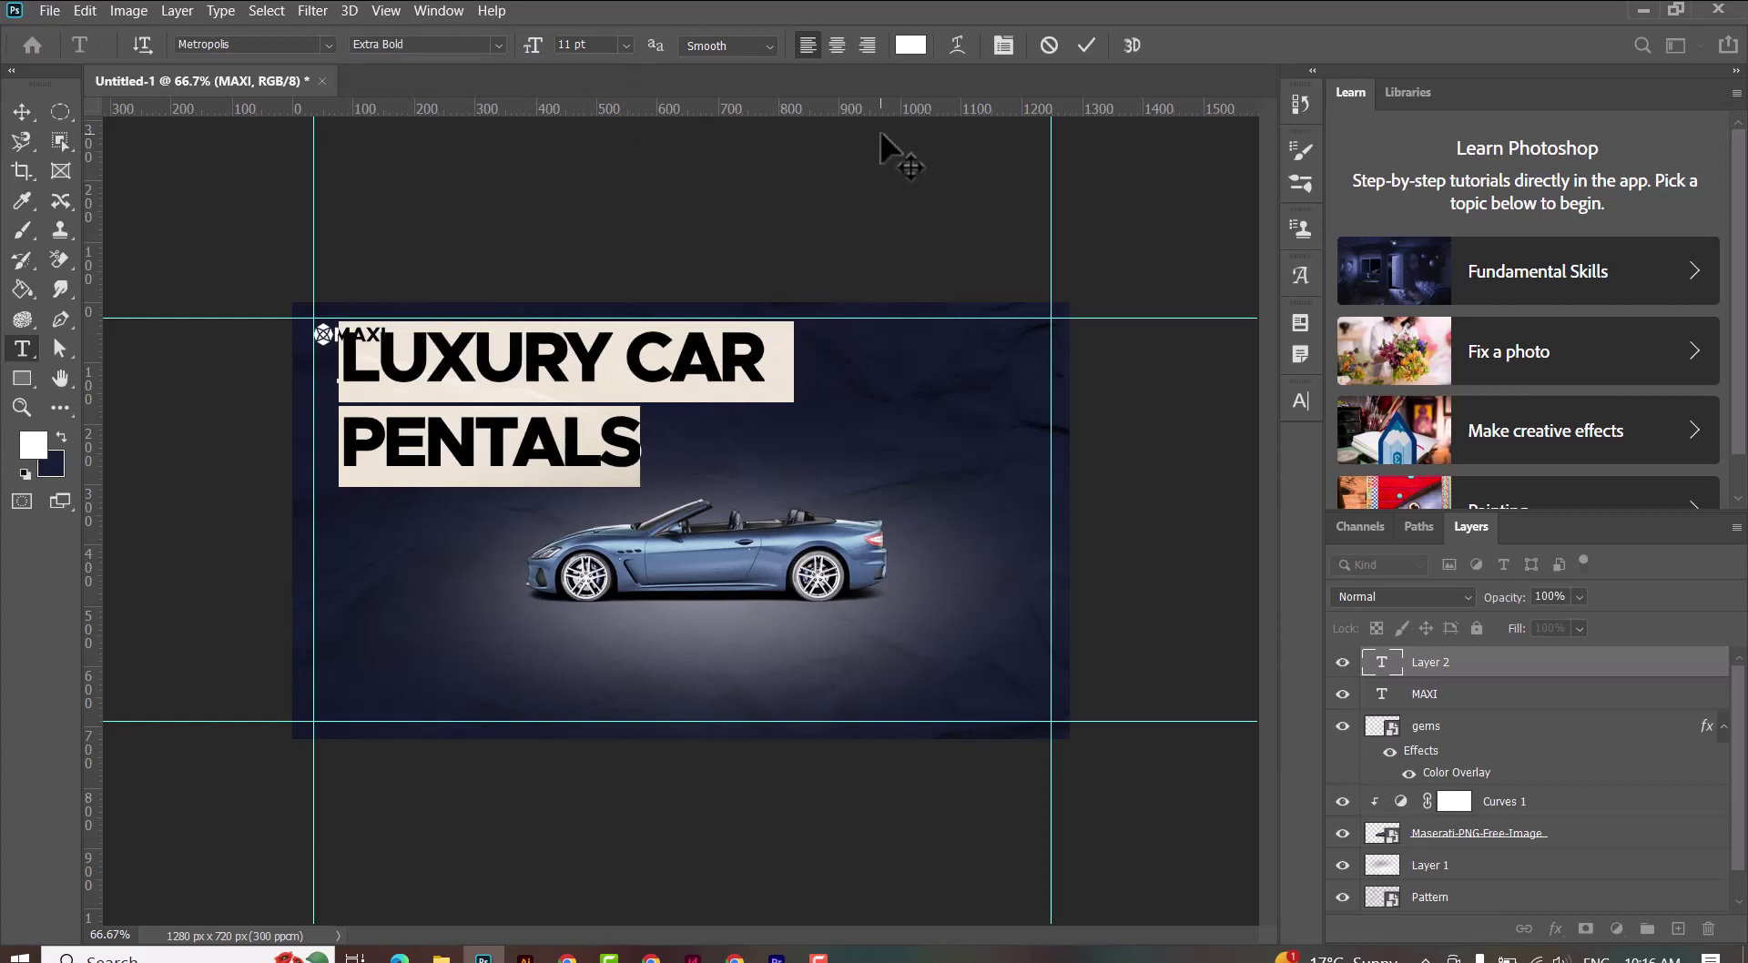
key("alt+Right")
Step: Scale the headline down and align it under the MAXI logo
key("ctrl+Return")
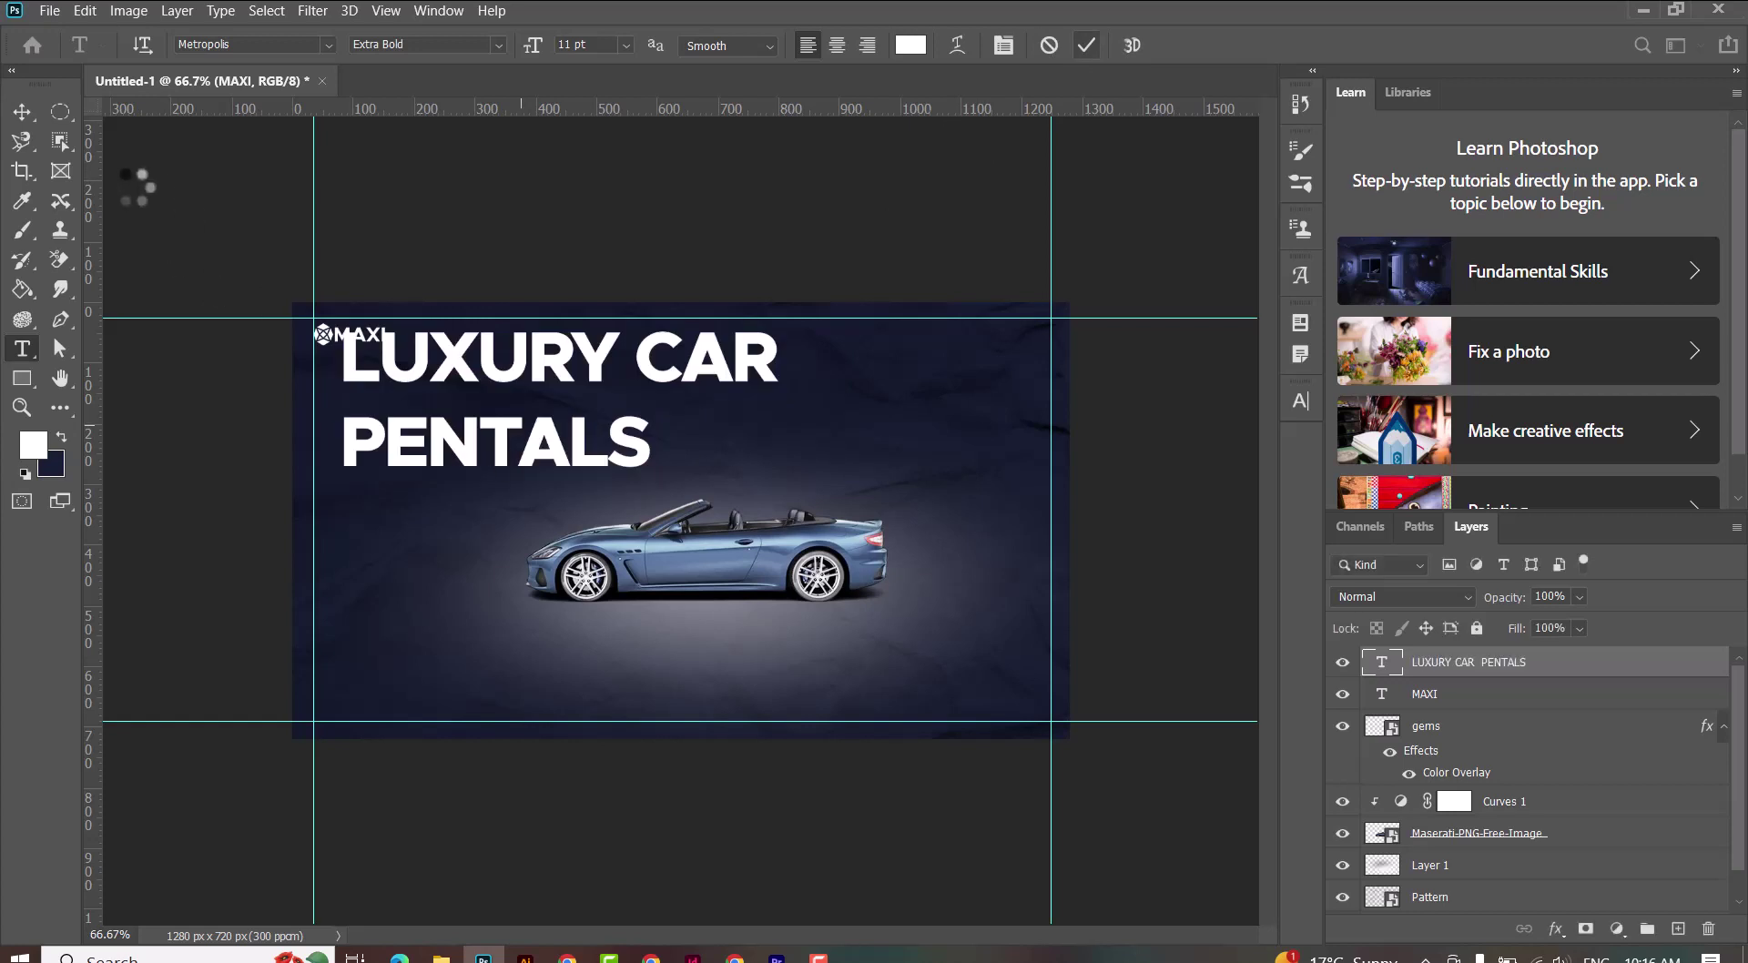
left_click(22, 111)
key("ctrl+t")
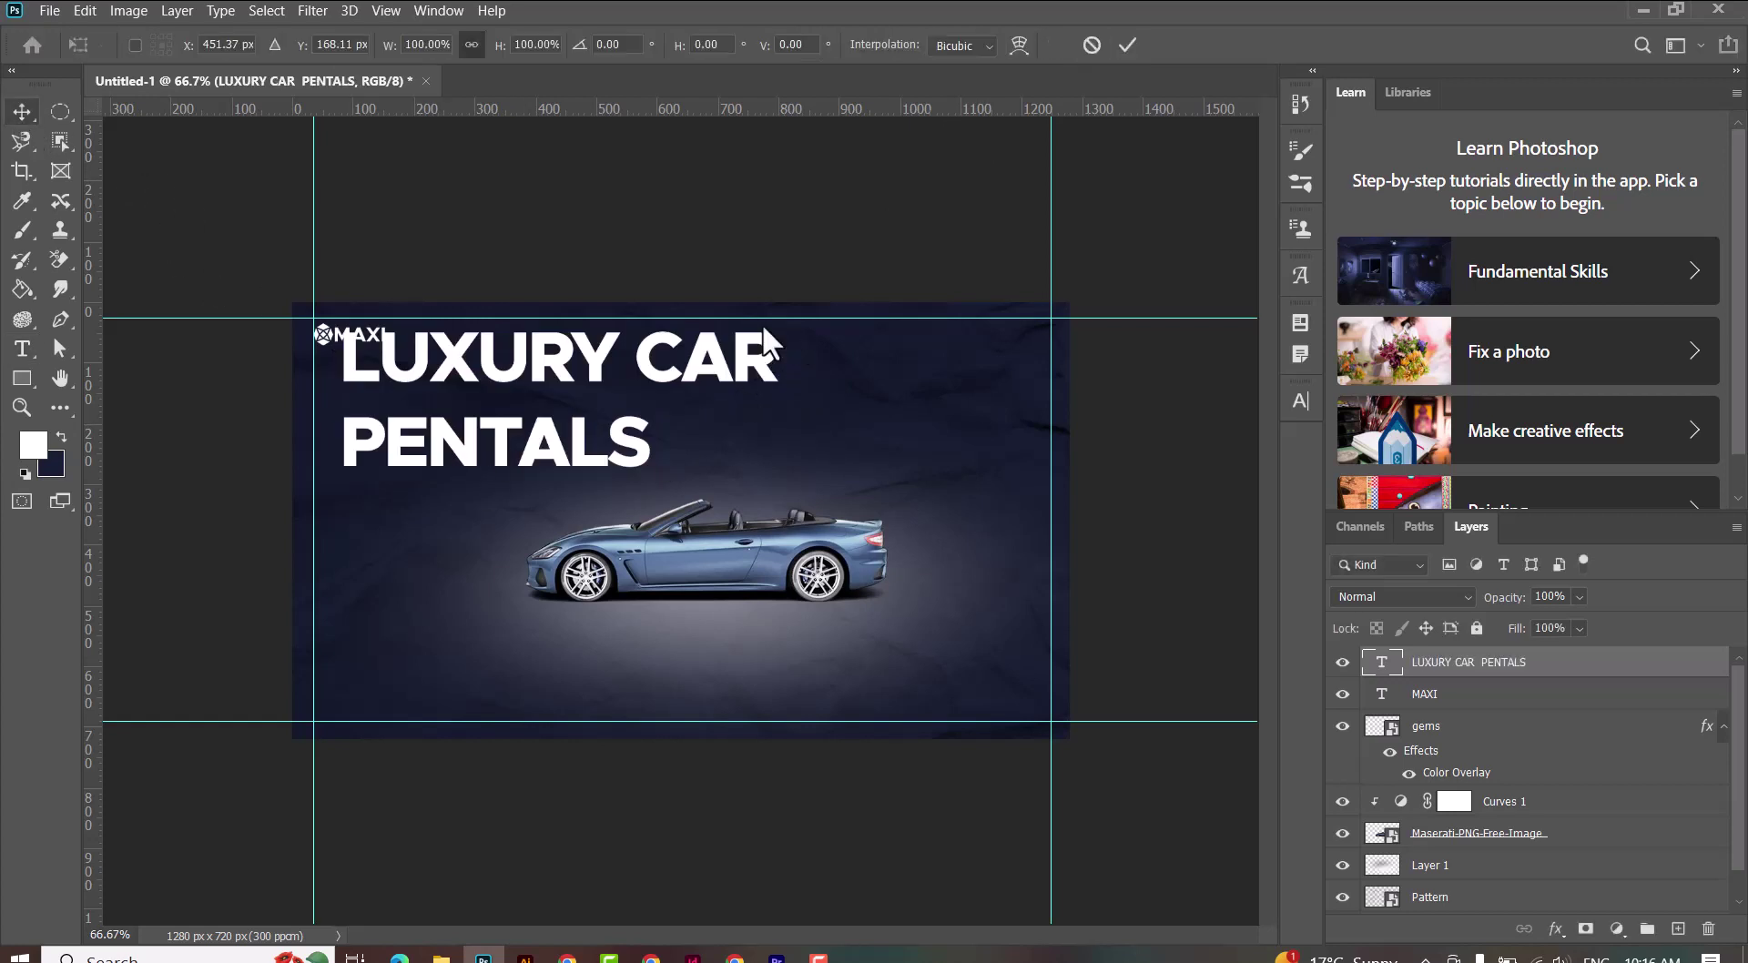
mouse_move(793, 321)
left_mouse_down()
mouse_move(685, 378)
mouse_move(641, 376)
left_mouse_up()
left_click_drag(518, 402, 523, 415)
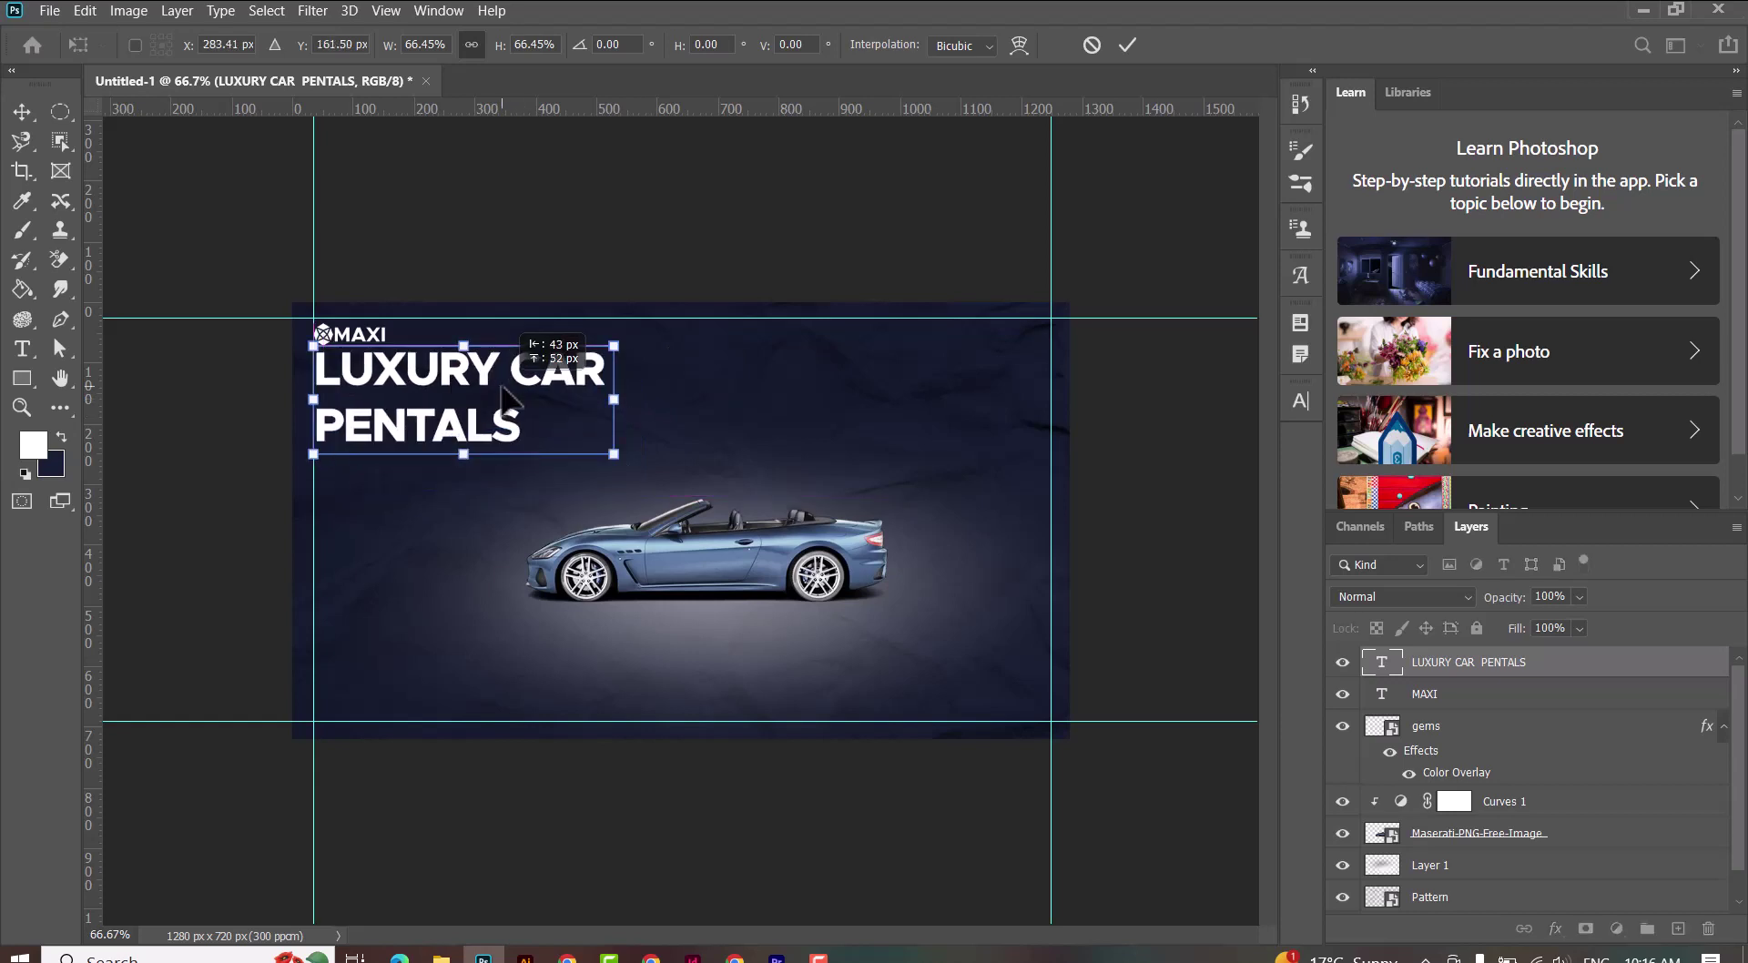
key("Return")
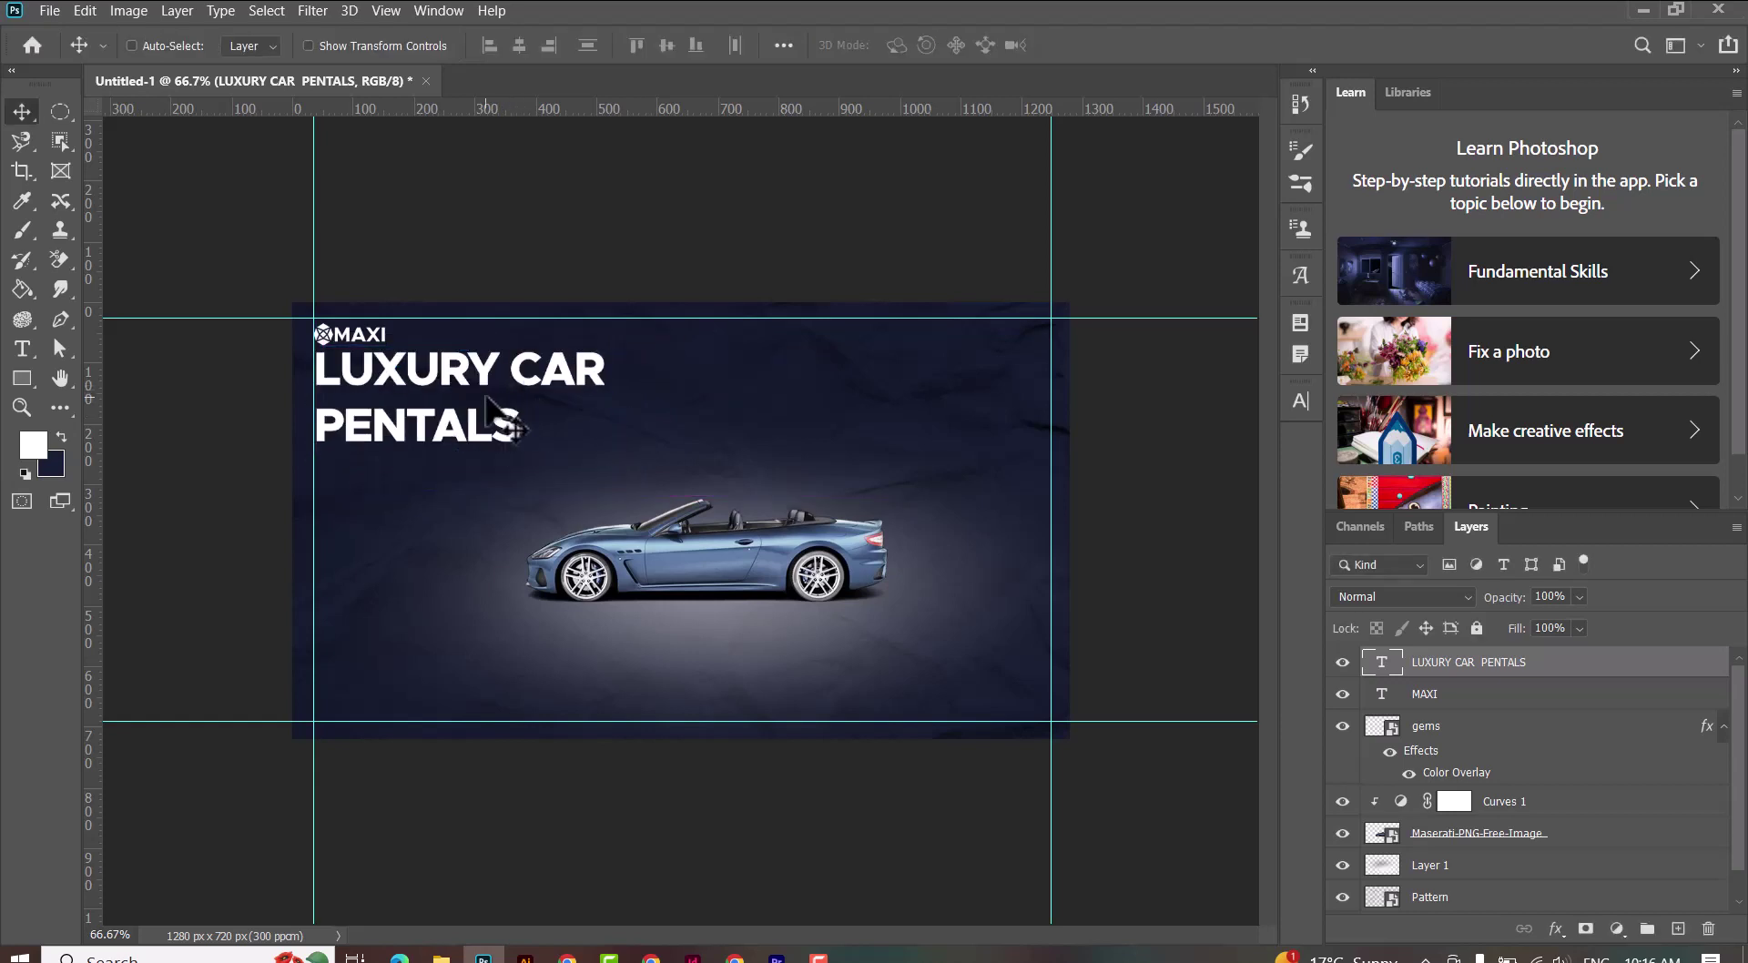
Step: Tighten the headline's line spacing without letting the lines overlap
key("t")
left_click(492, 412)
key("ctrl+a")
key("alt+Up")
key("alt+Up")
key("alt+Up")
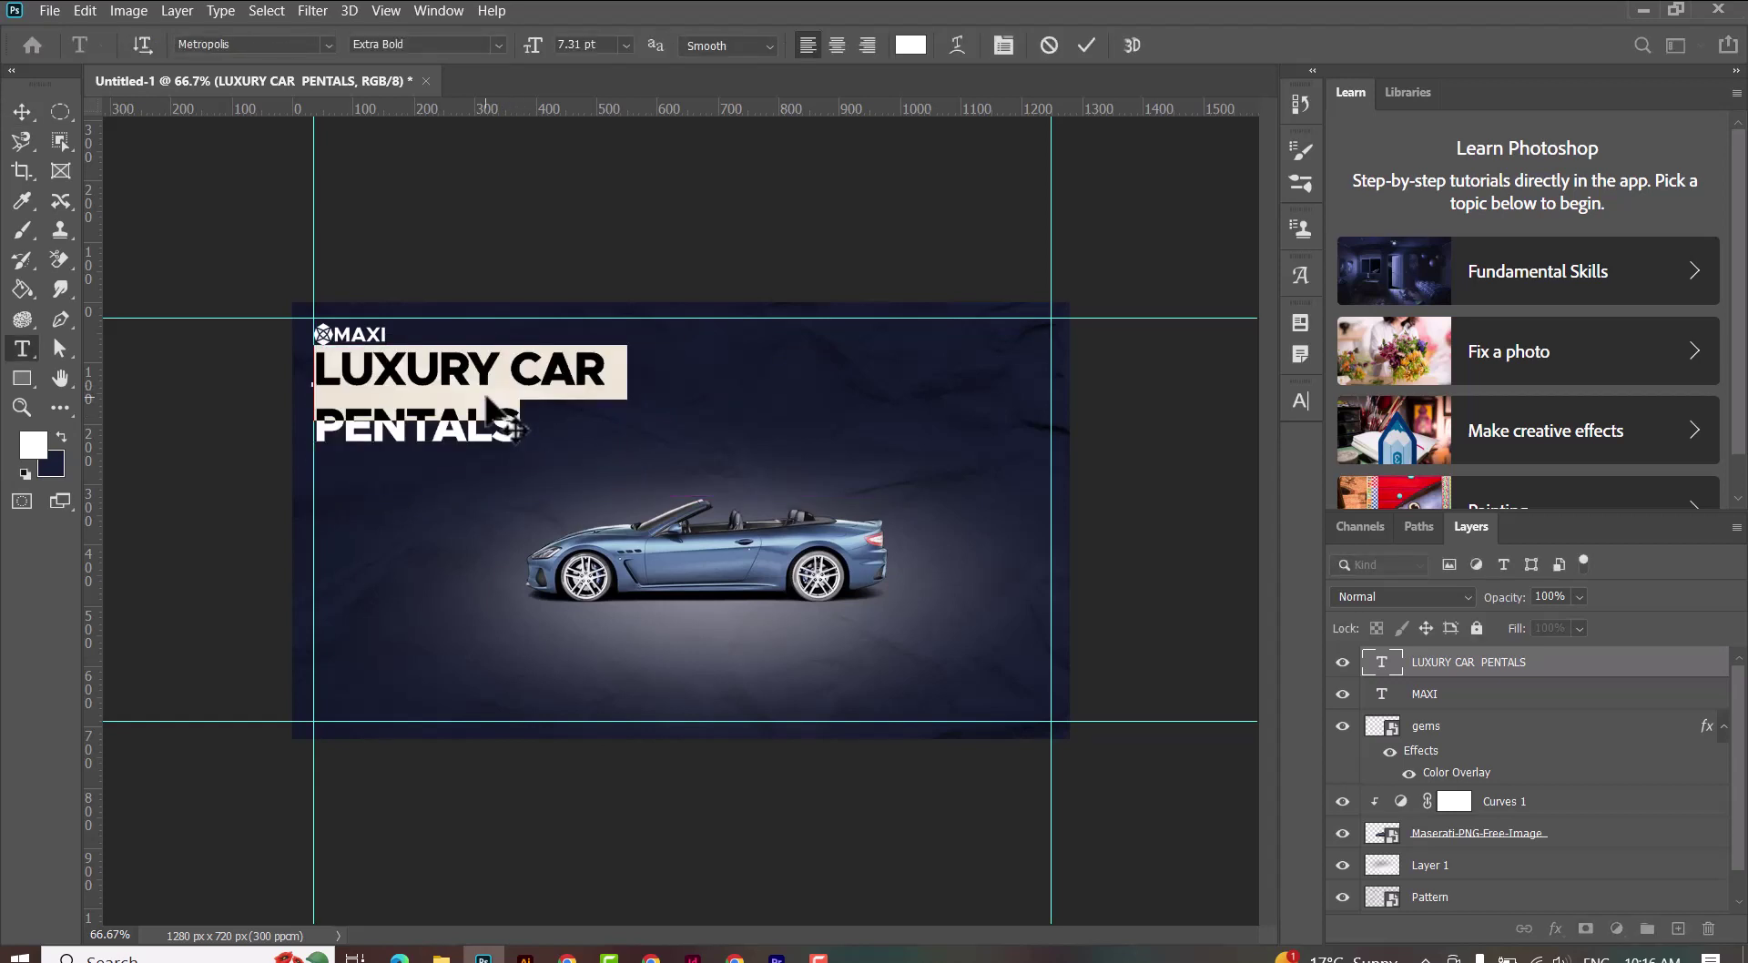
key("alt+Up")
key("alt+Up")
key("alt+Up")
key("alt+Down")
key("alt+Down")
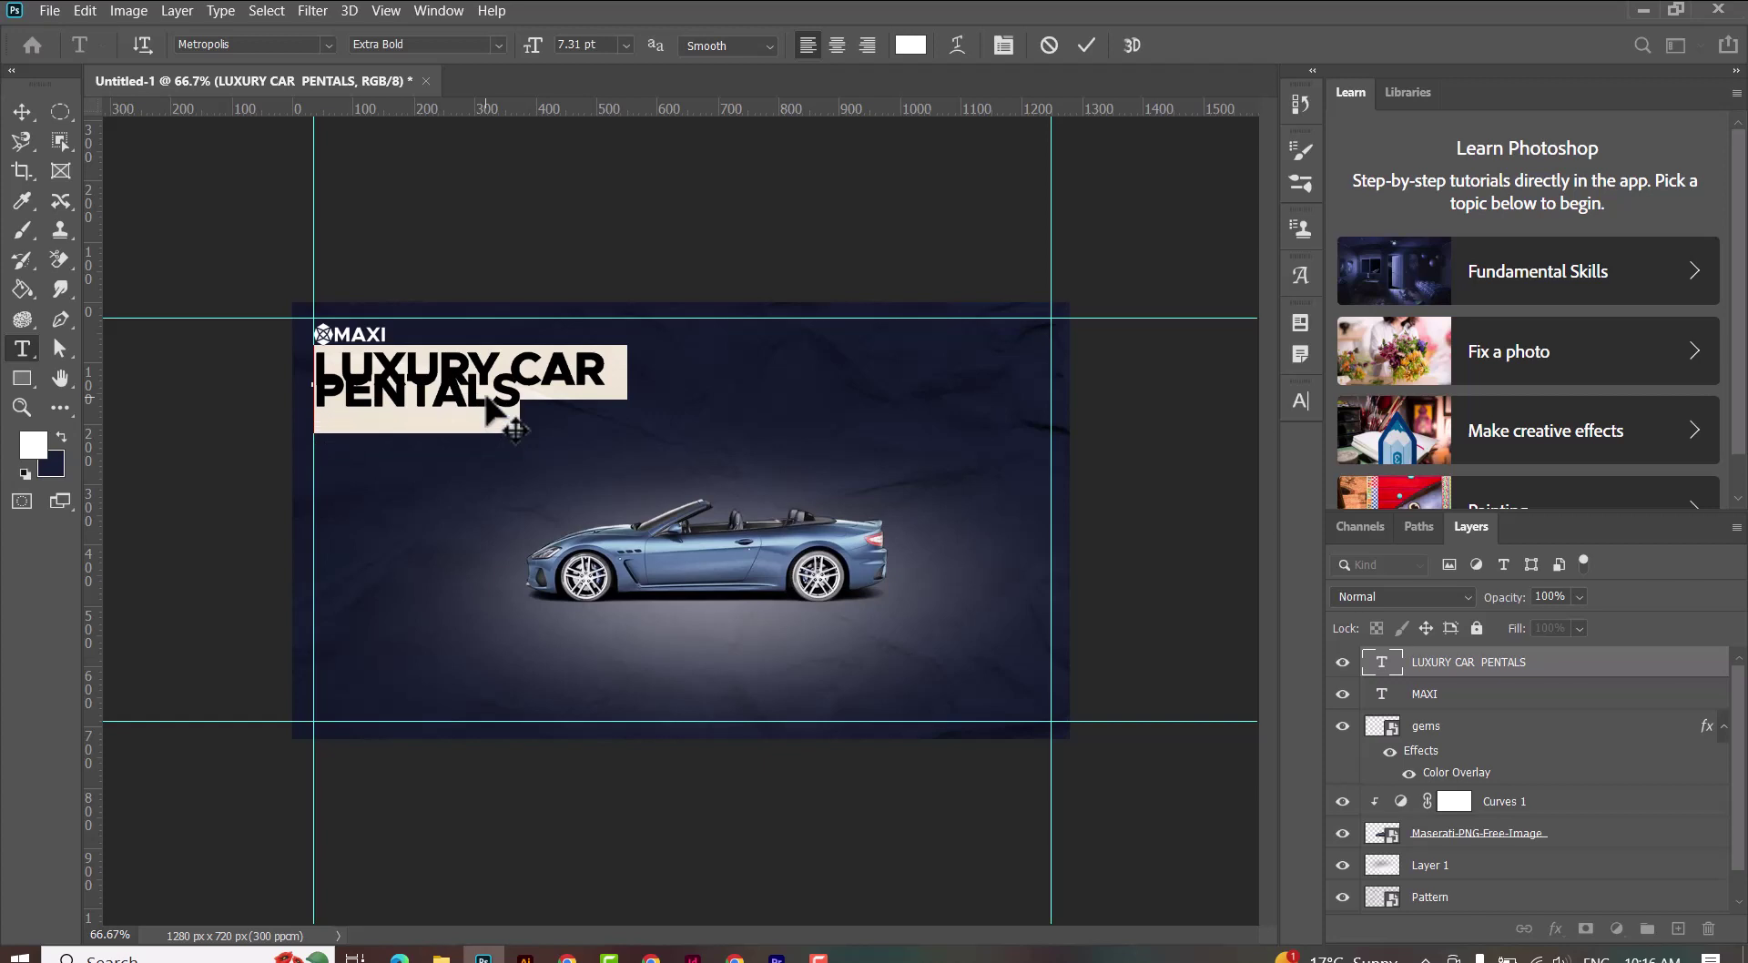
key("alt+Down")
key("alt+Down")
key("alt+Down")
key("alt+Down")
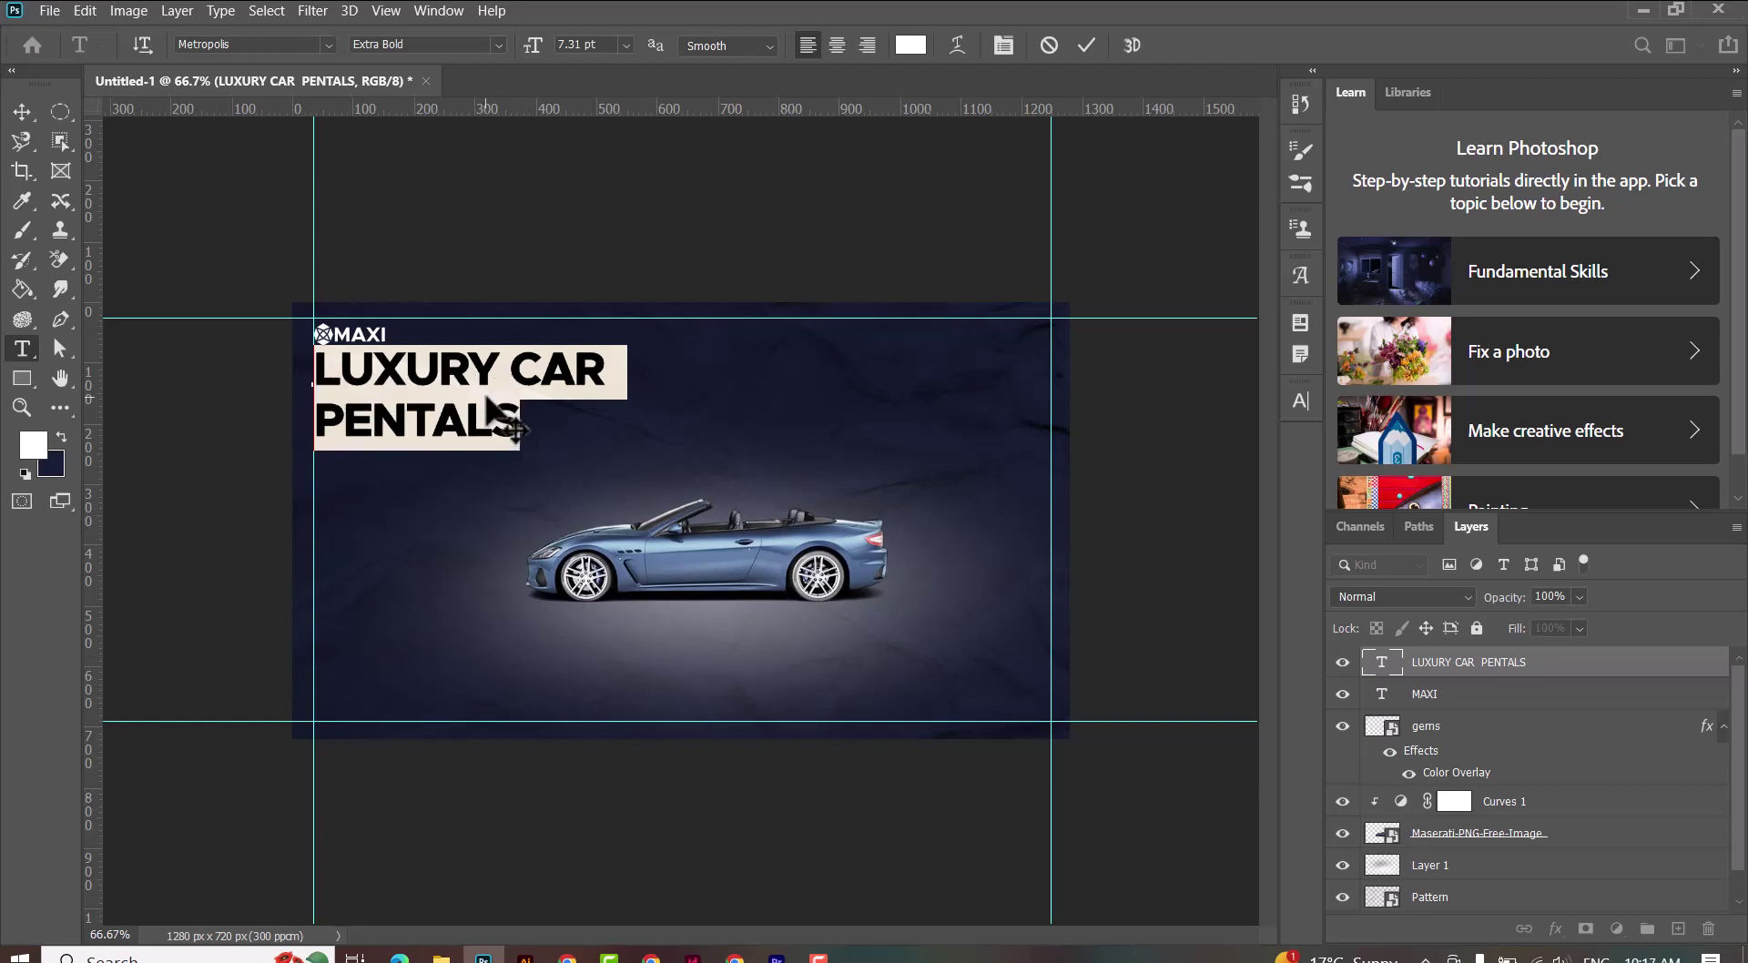
key("alt+Up")
key("alt+Up")
key("alt+Up")
key("alt+Up")
key("alt+Up")
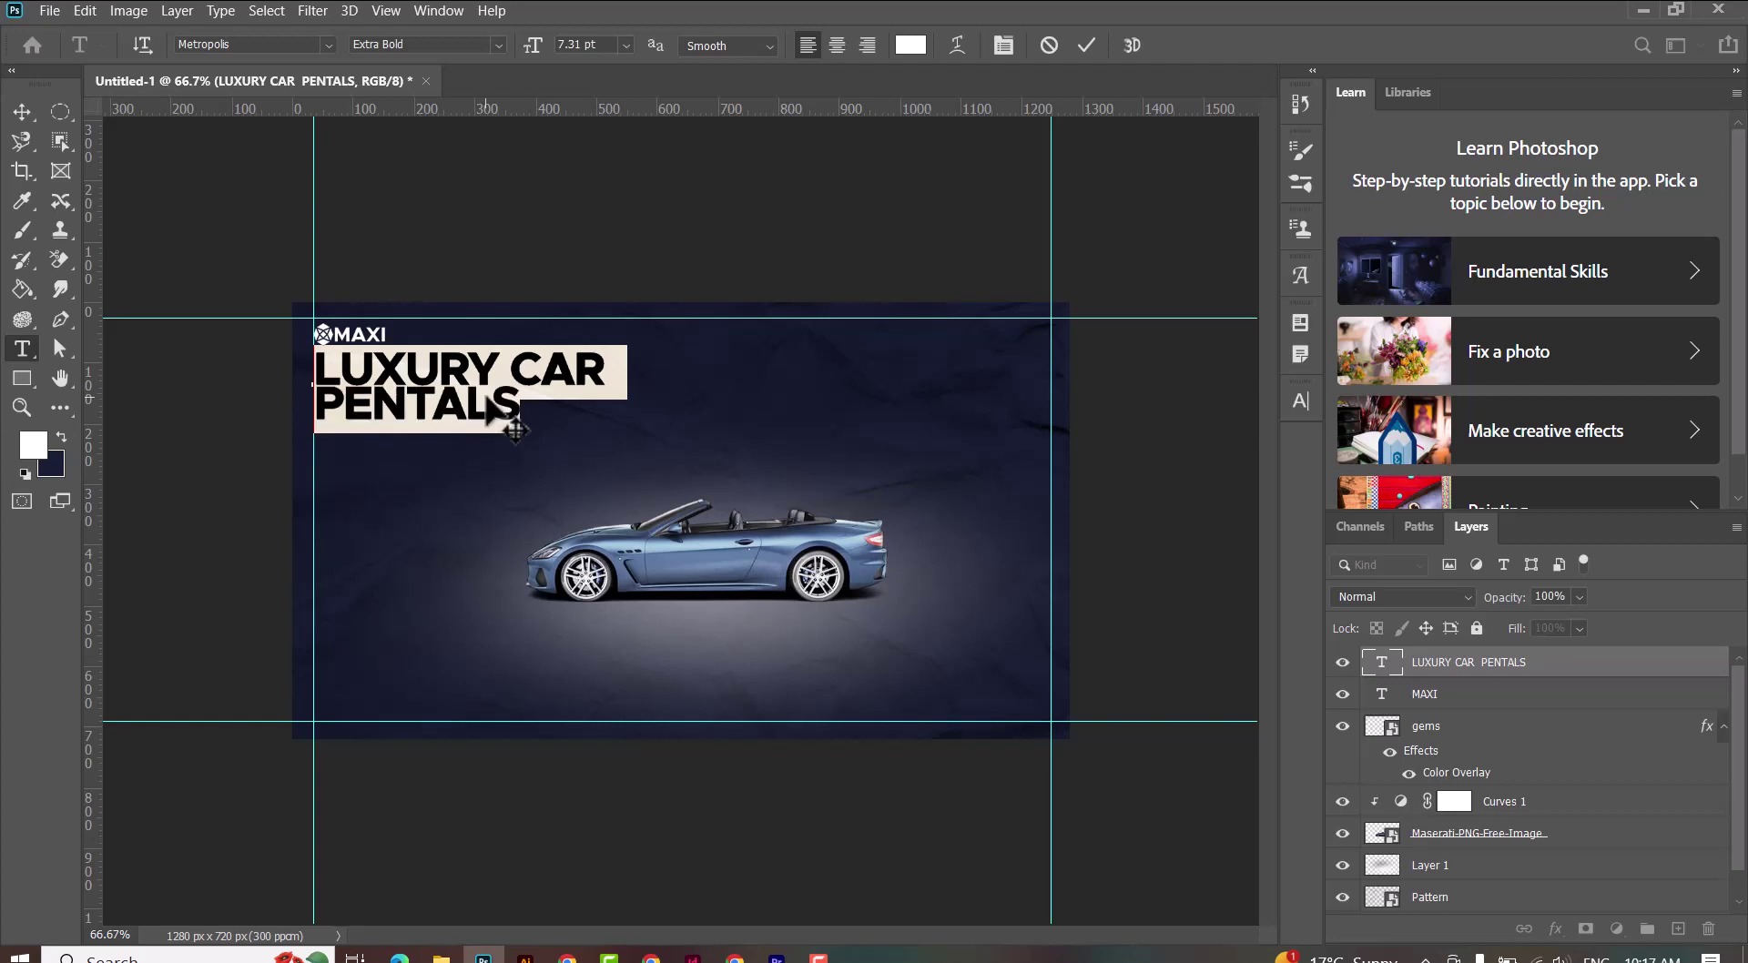
key("alt+Down")
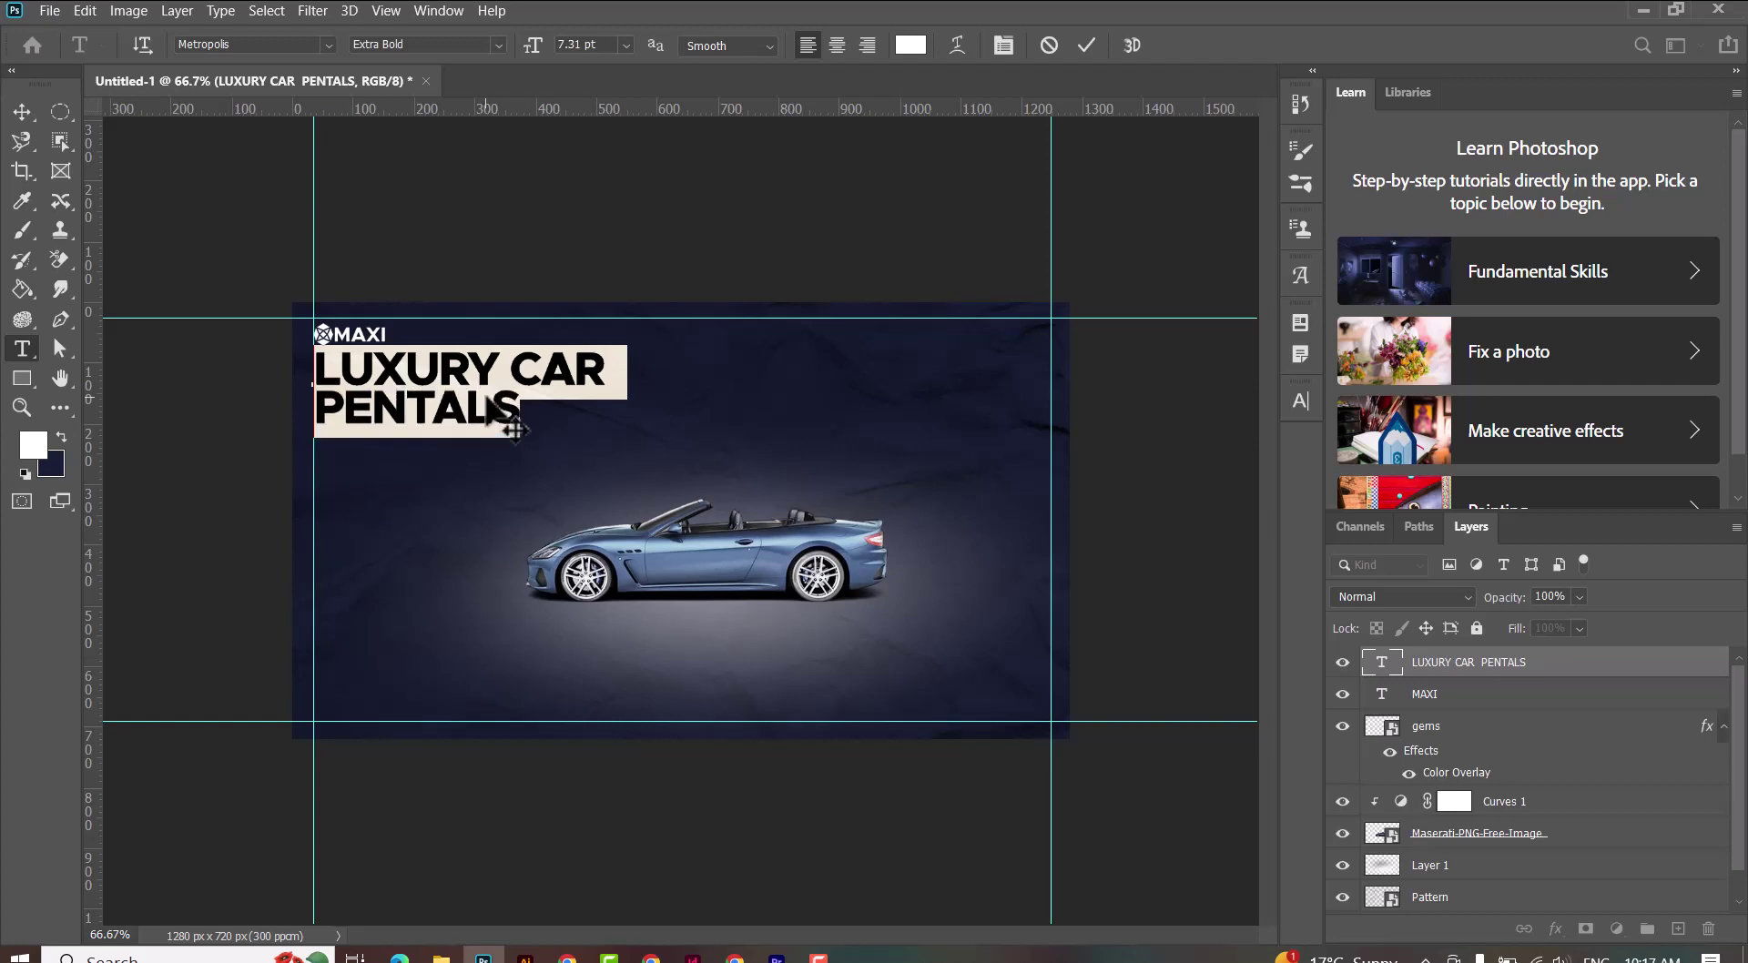
Step: Nudge the headline block slightly down and left beneath the logo
left_click(21, 111)
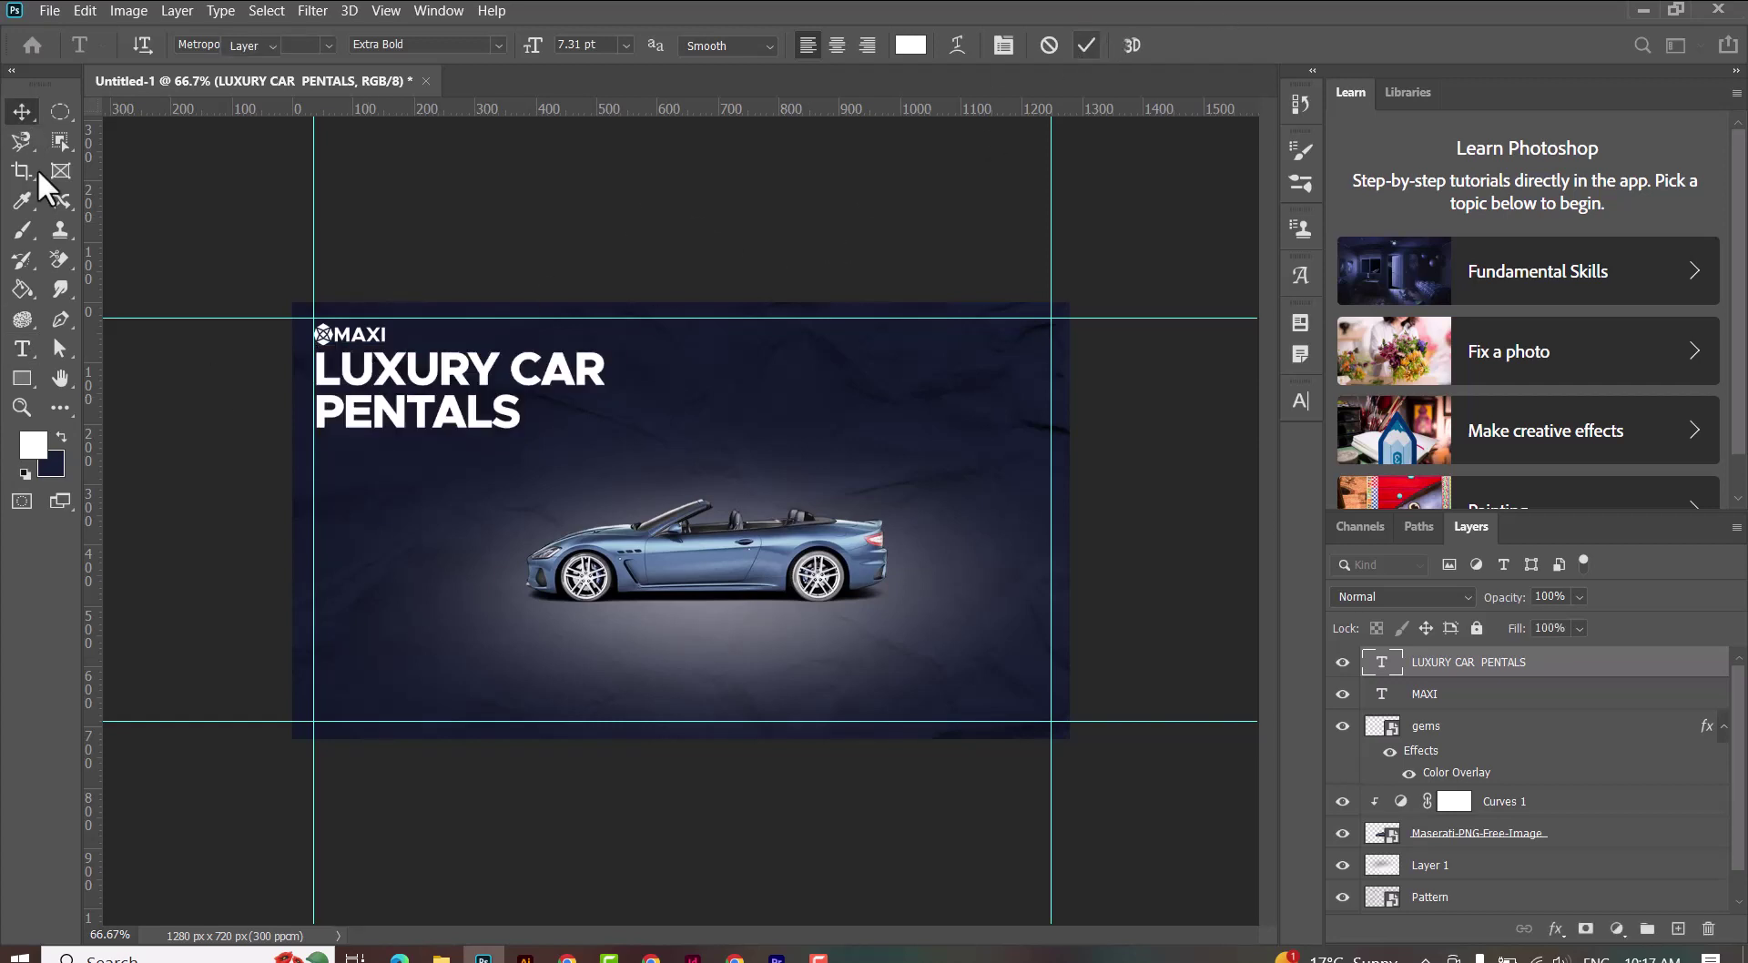
key("Down")
key("Down")
key("Down")
key("Down")
key("Down")
key("Down")
key("Down")
key("Down")
key("Down")
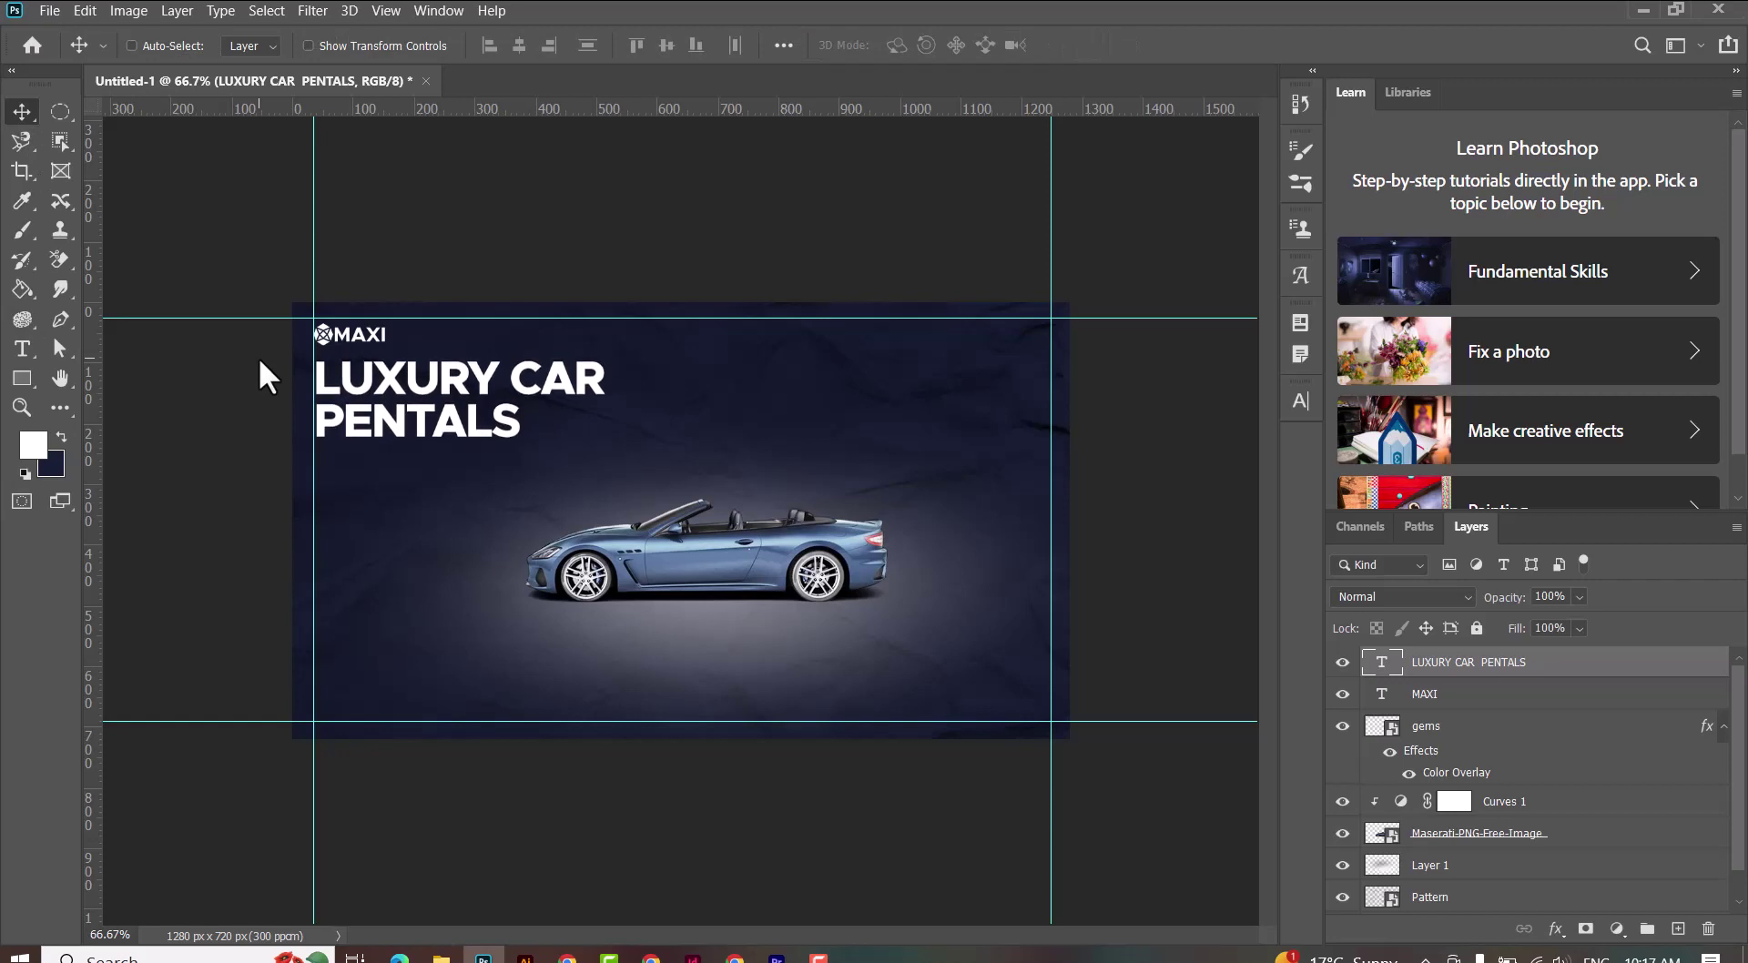
key("Down")
key("Down")
key("Down")
key("Down")
key("Down")
key("Down")
key("Down")
key("Down")
key("Down")
key("Down")
key("Down")
key("Down")
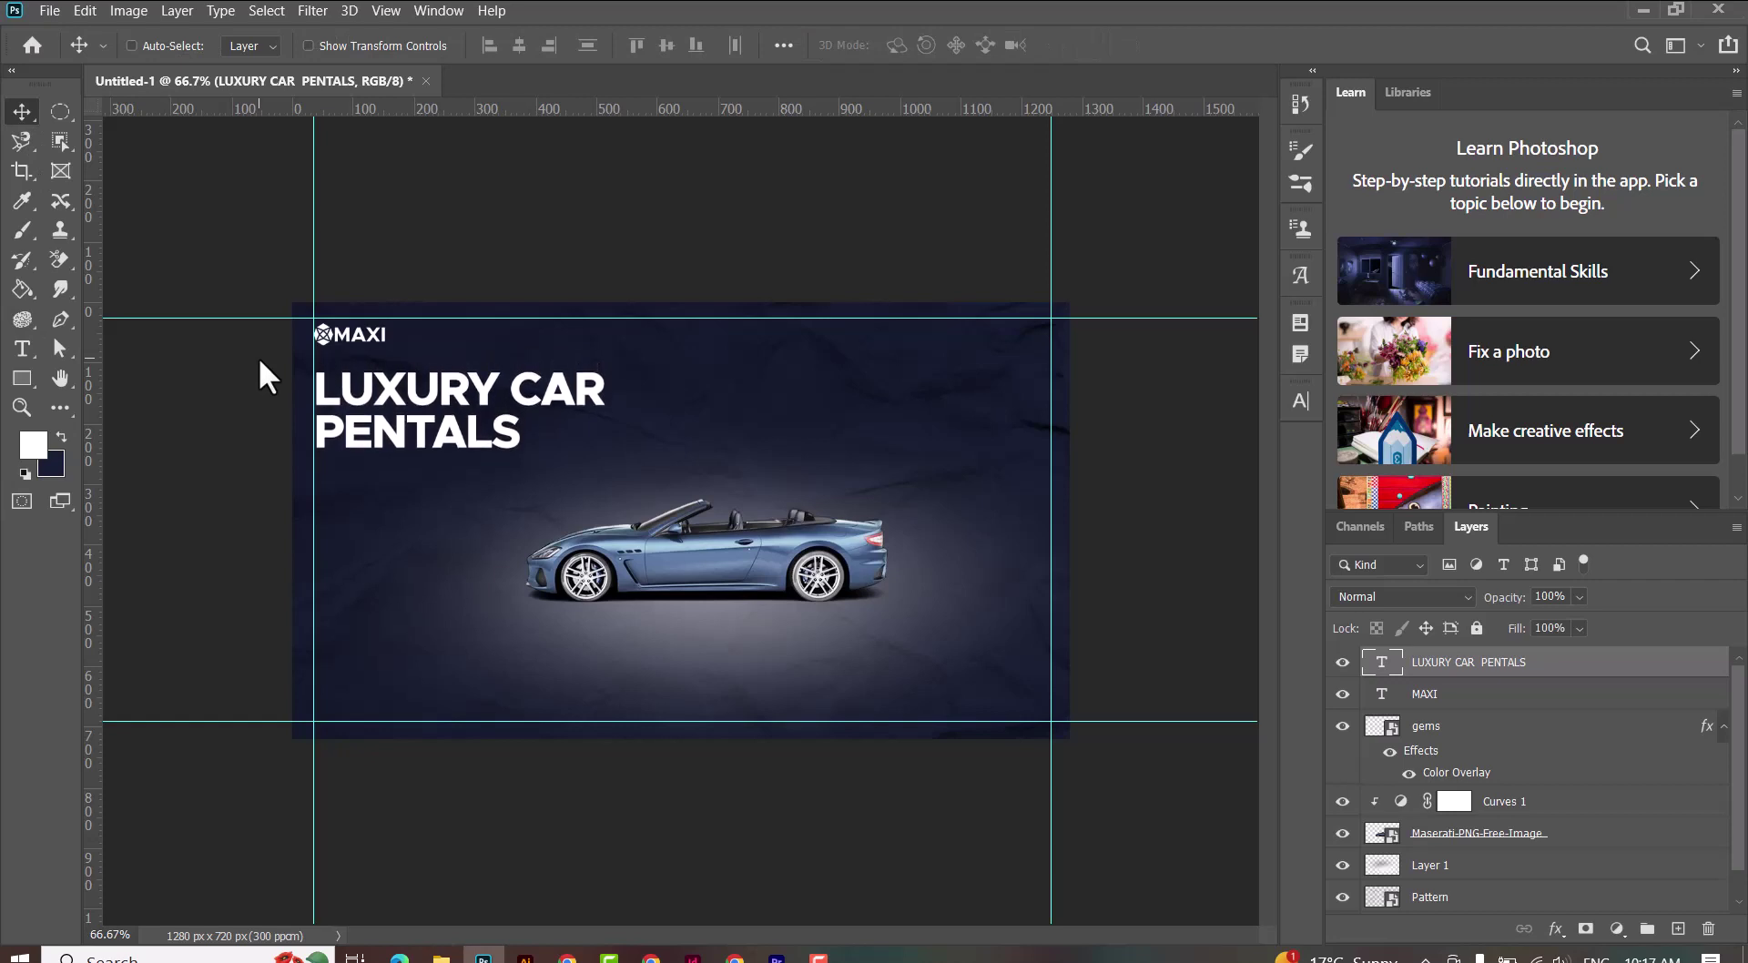
key("Down")
key("Down")
key("Down")
key("Left")
key("Left")
key("Left")
key("Left")
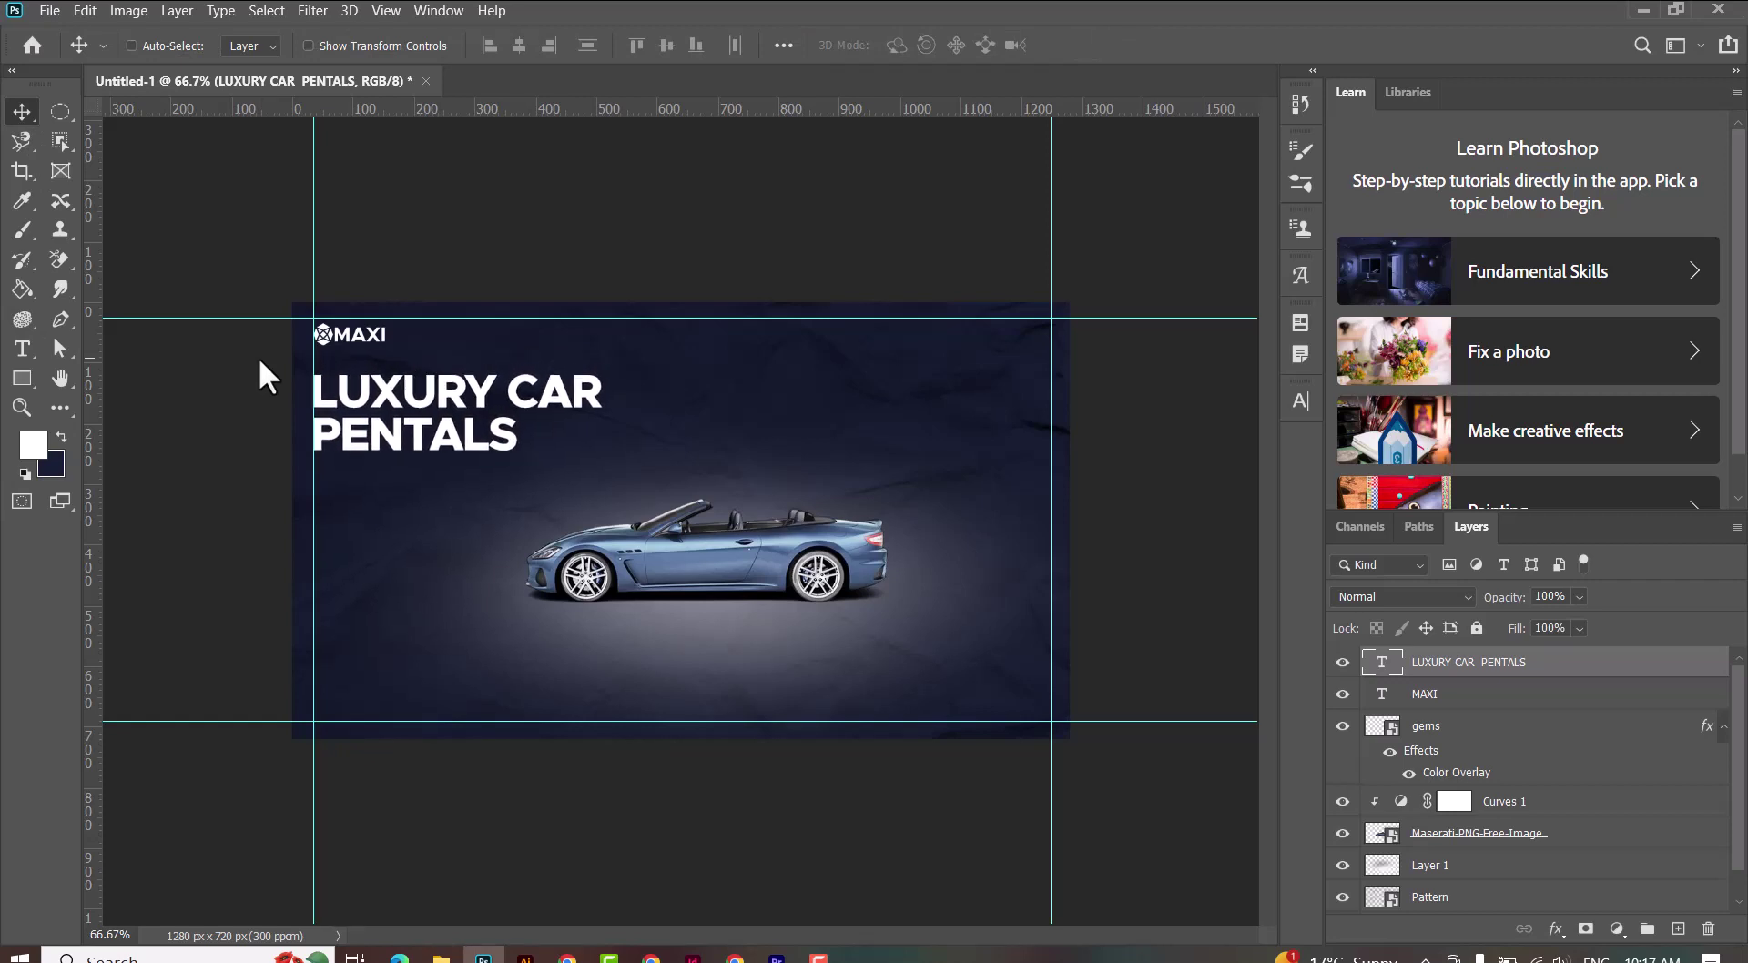
Step: Add the subheading 'FIND THE PERFECT CAR FOR RENT TODAY!' below the headline in Medium weight
left_click(21, 348)
left_click(346, 475)
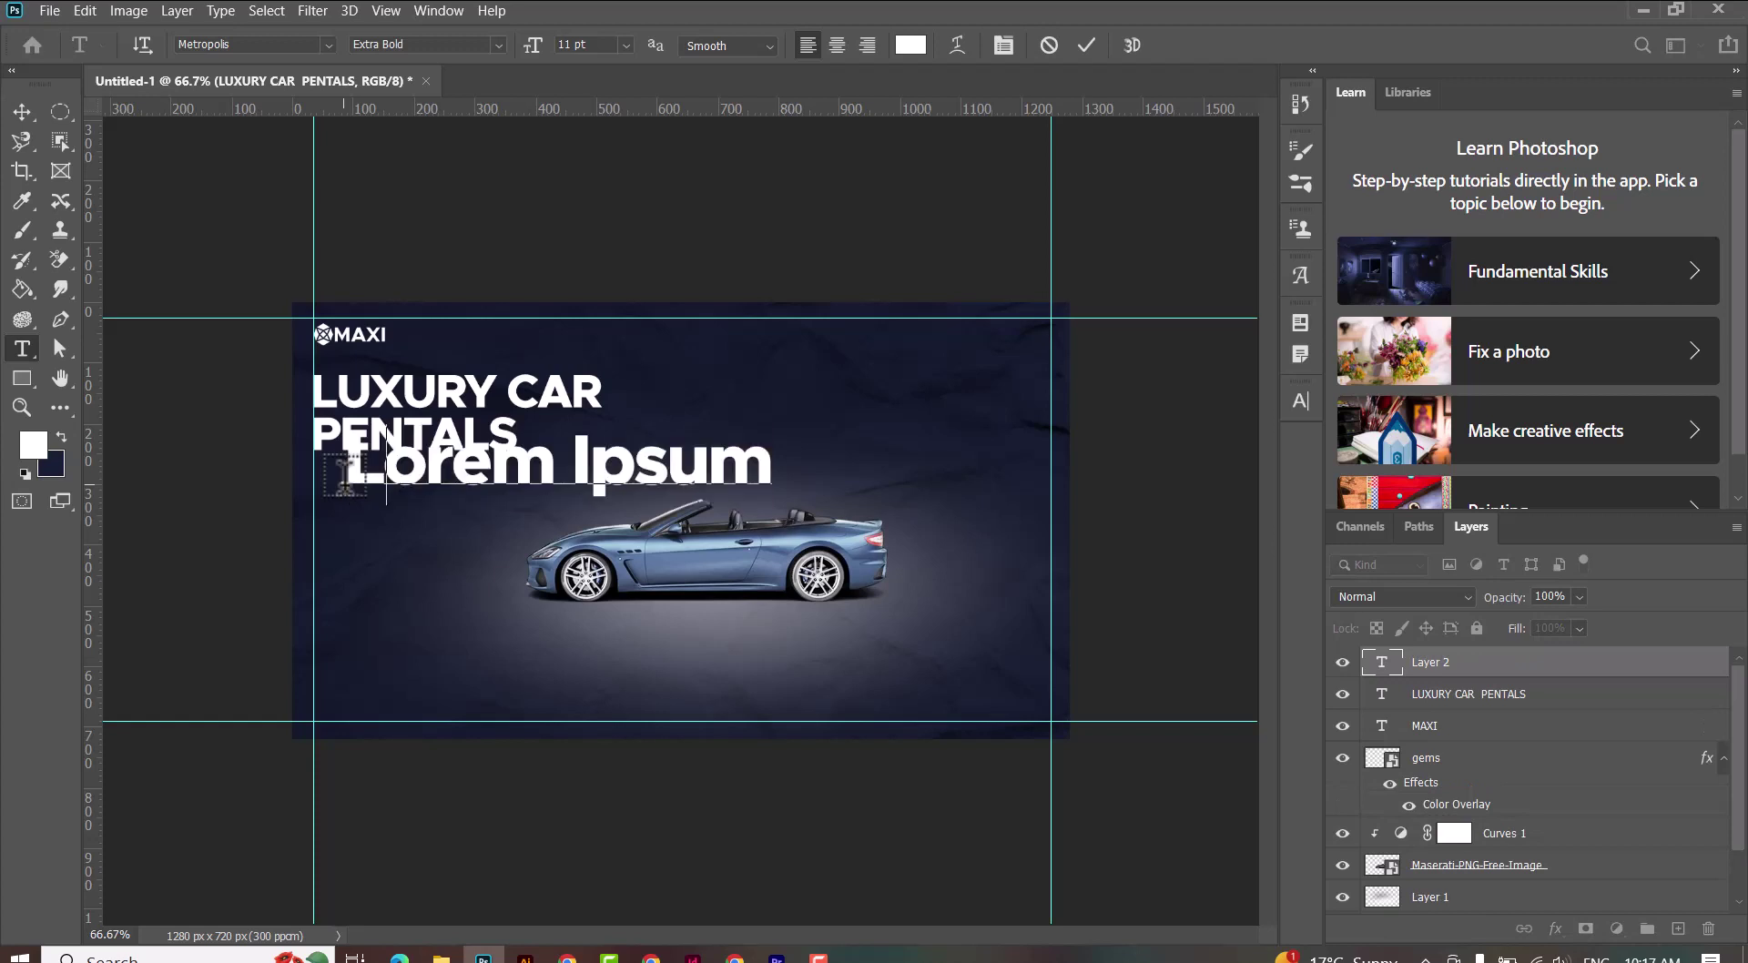
type("FIND THE PER")
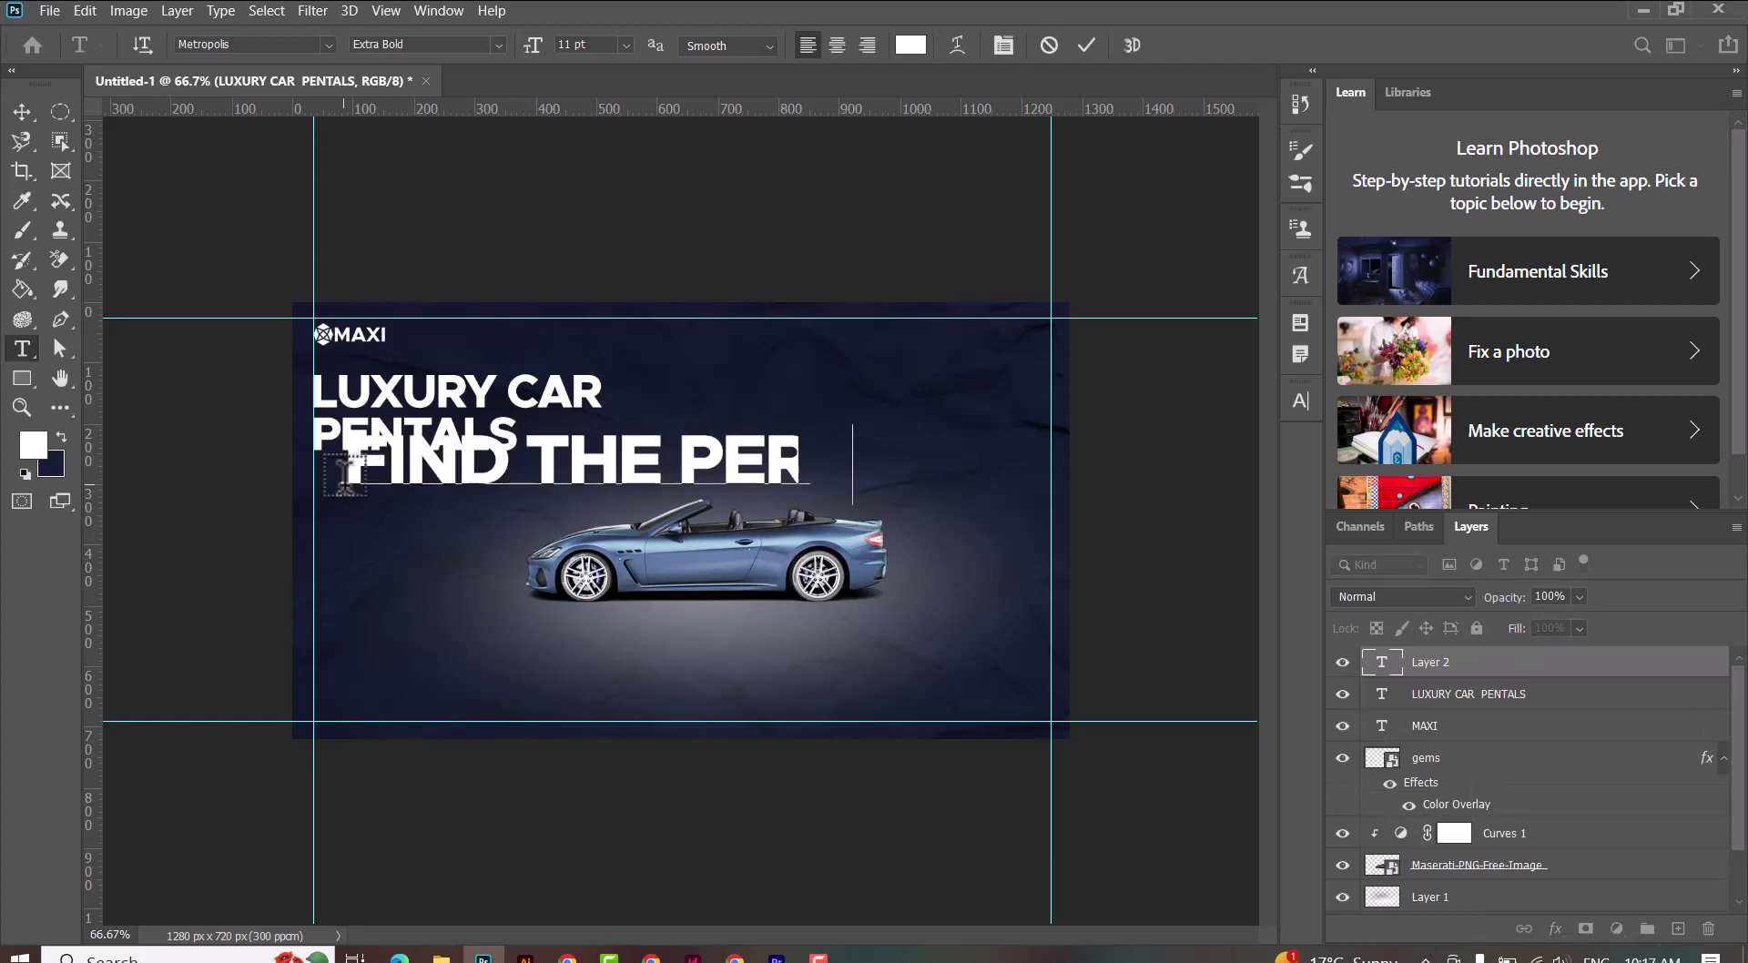
type("FECT CA")
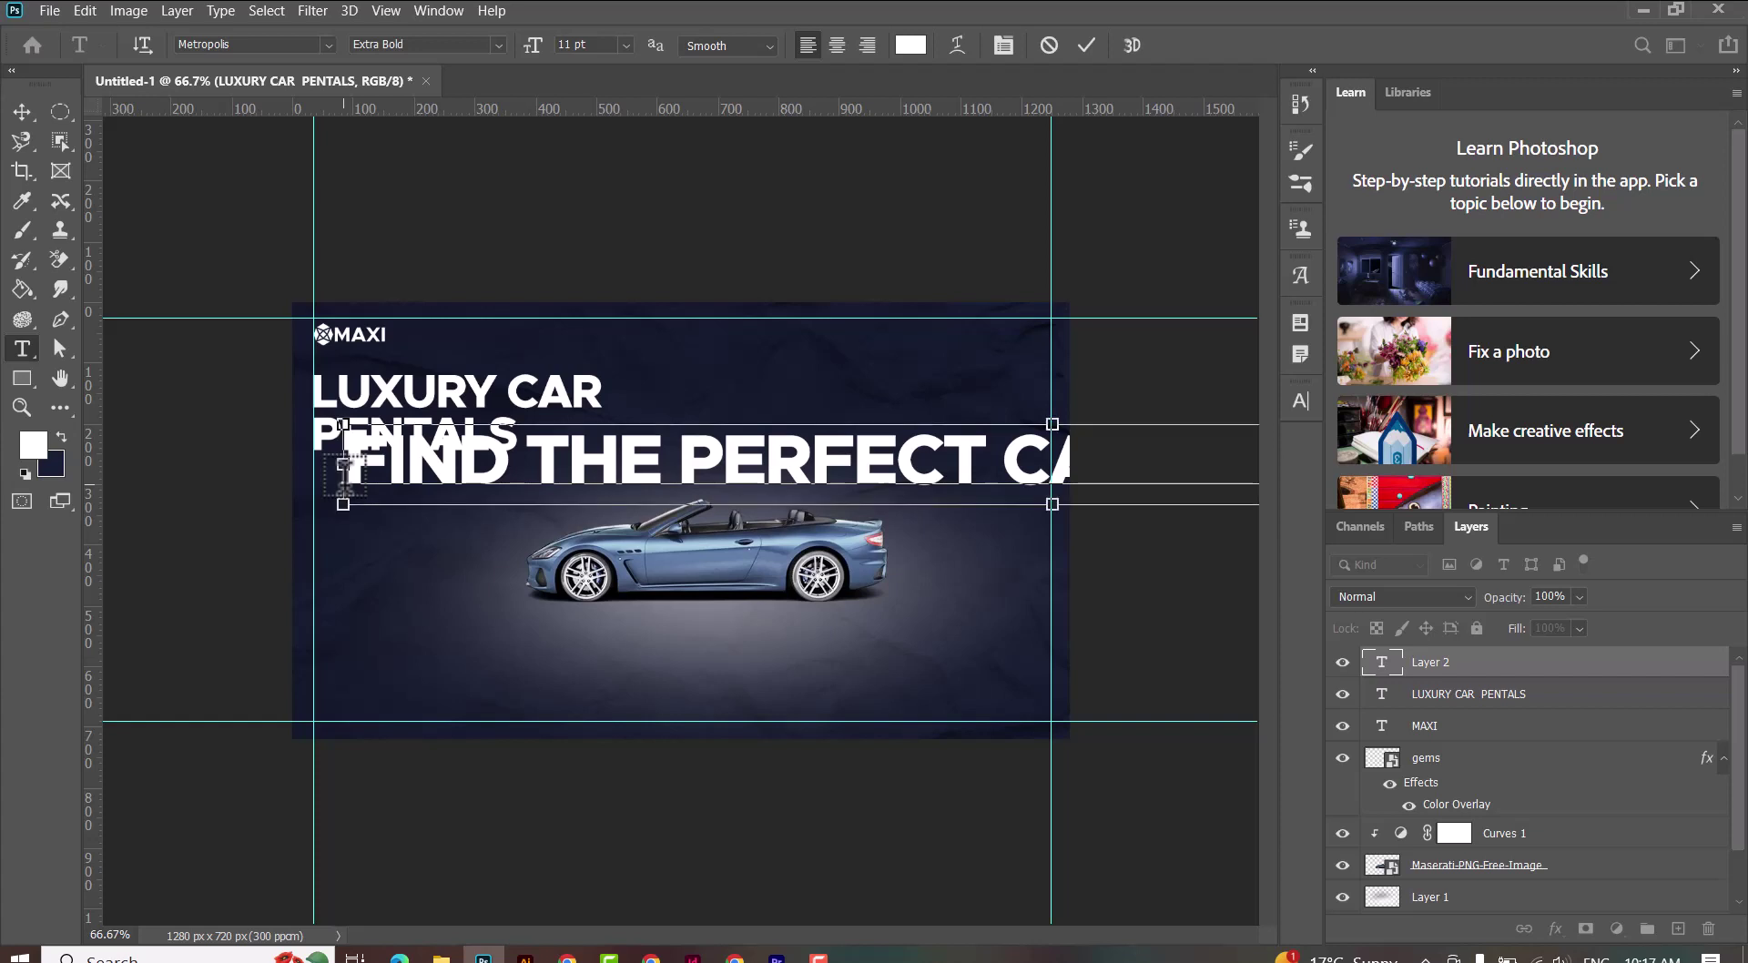
key("ctrl+a")
left_click(497, 44)
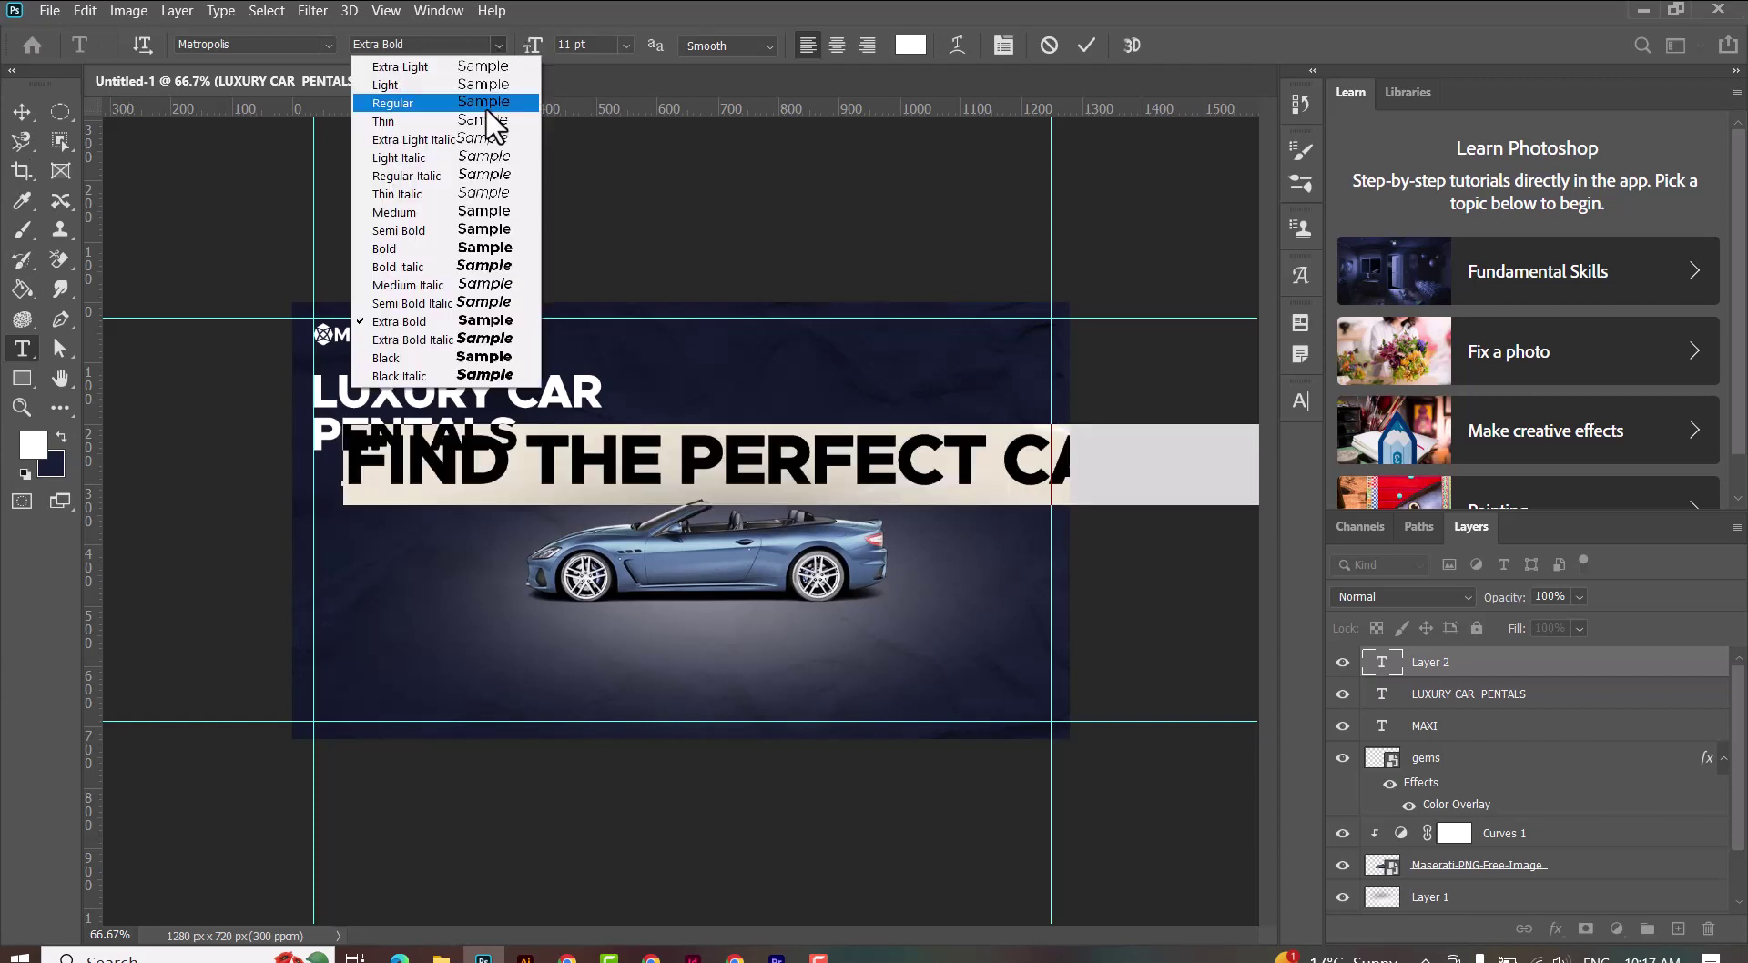
left_click(455, 213)
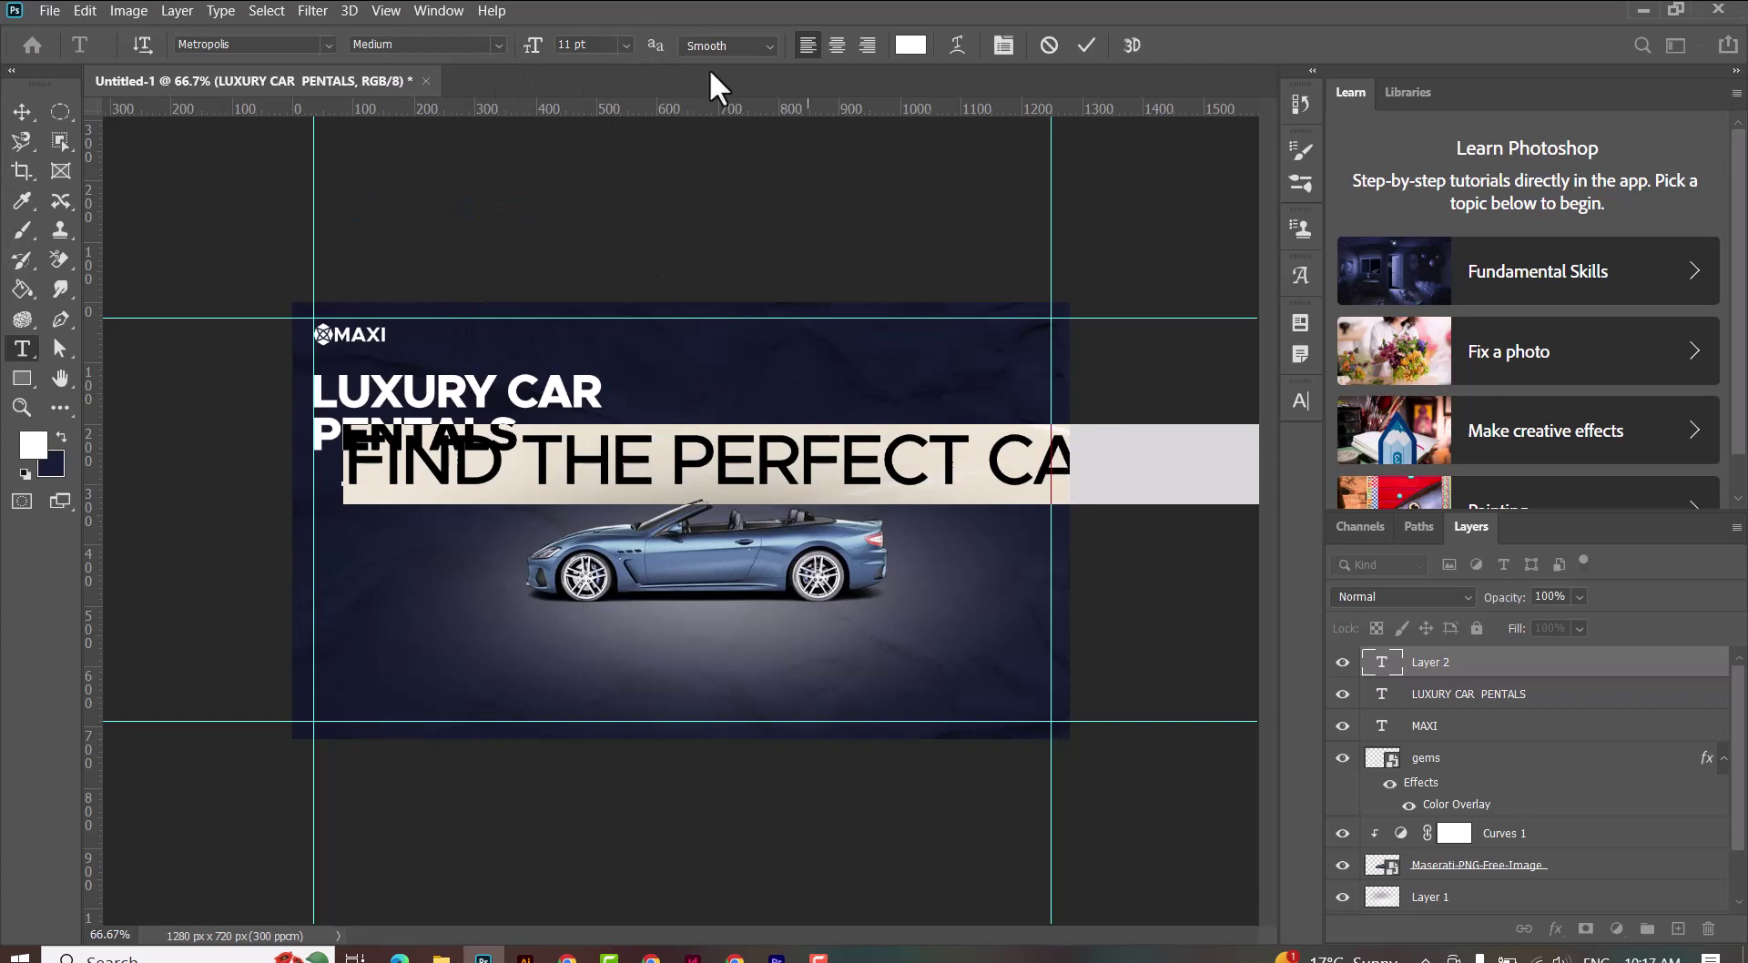
left_click(878, 329)
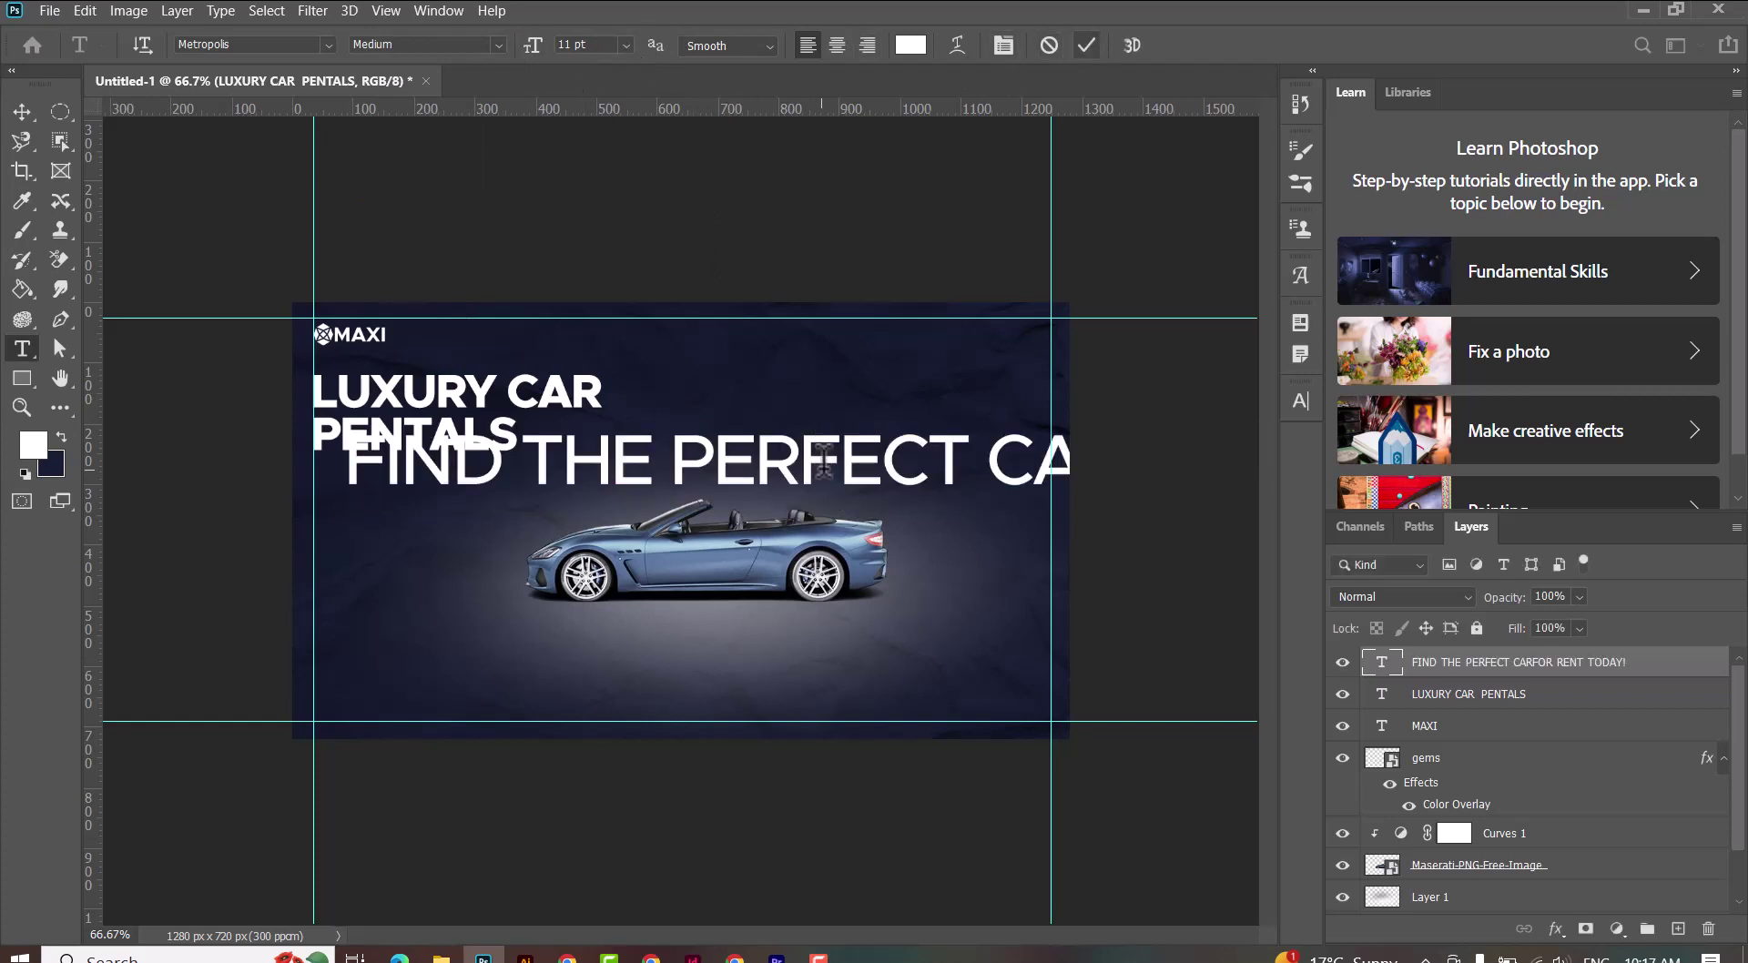
Step: Shift the subheading left and break it onto a second line after CAR
left_click(22, 111)
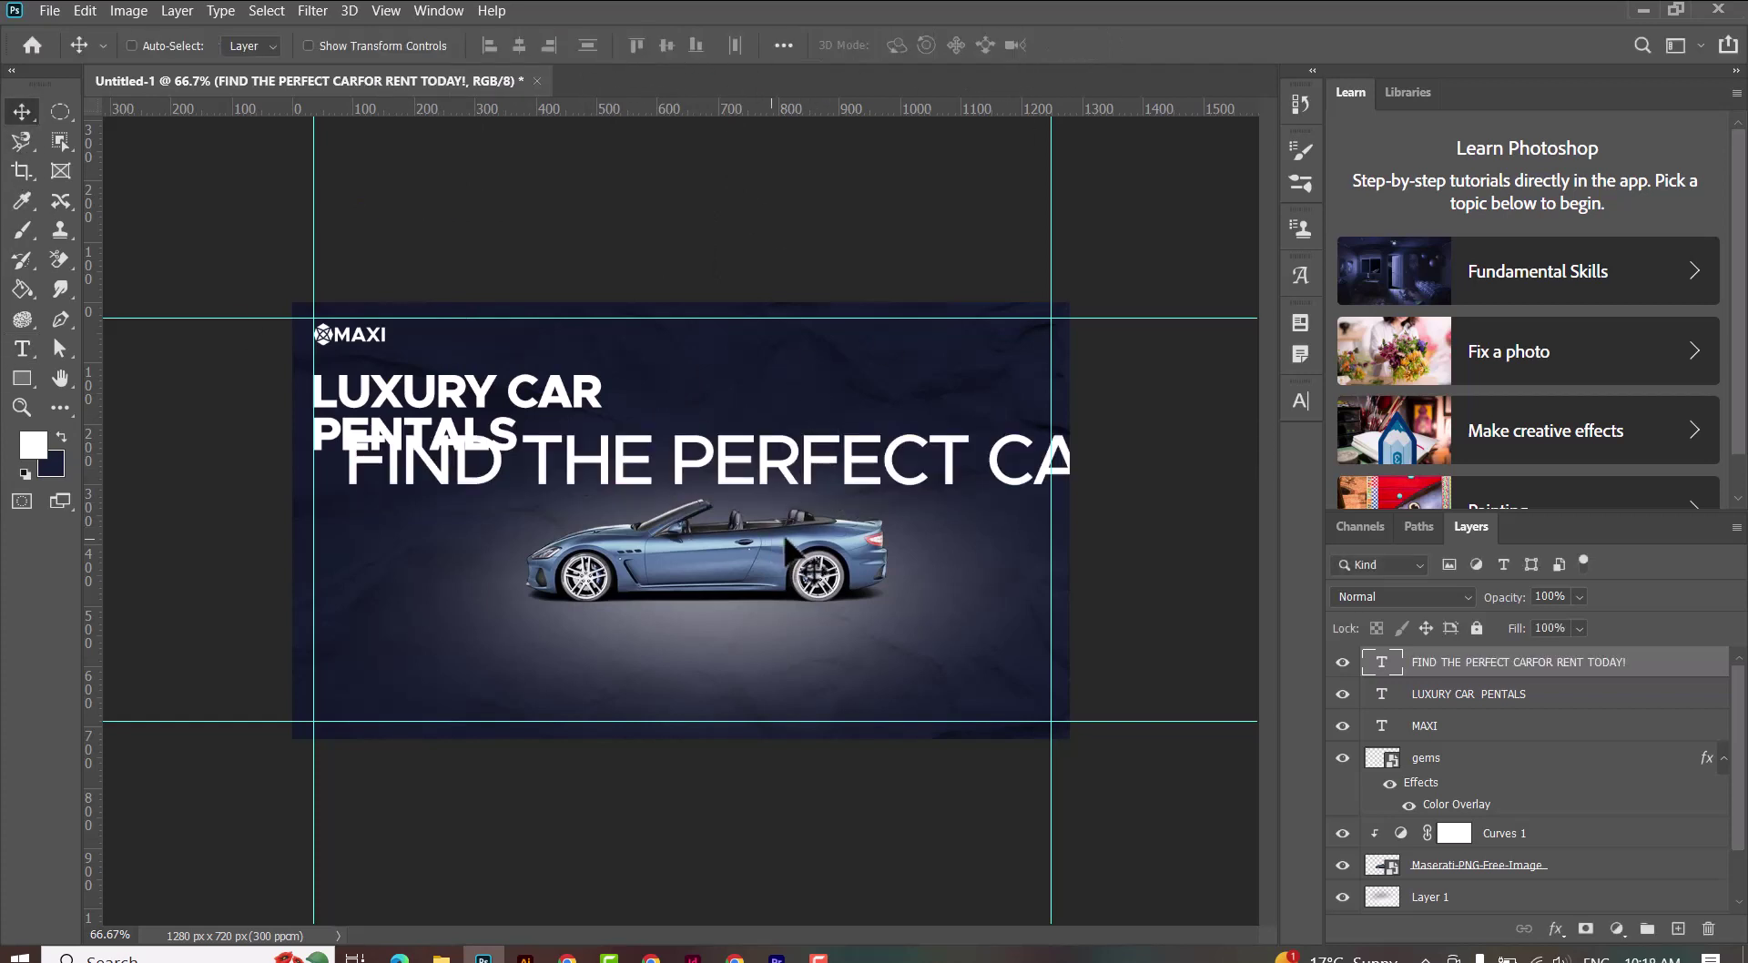
left_click_drag(833, 496, 666, 505)
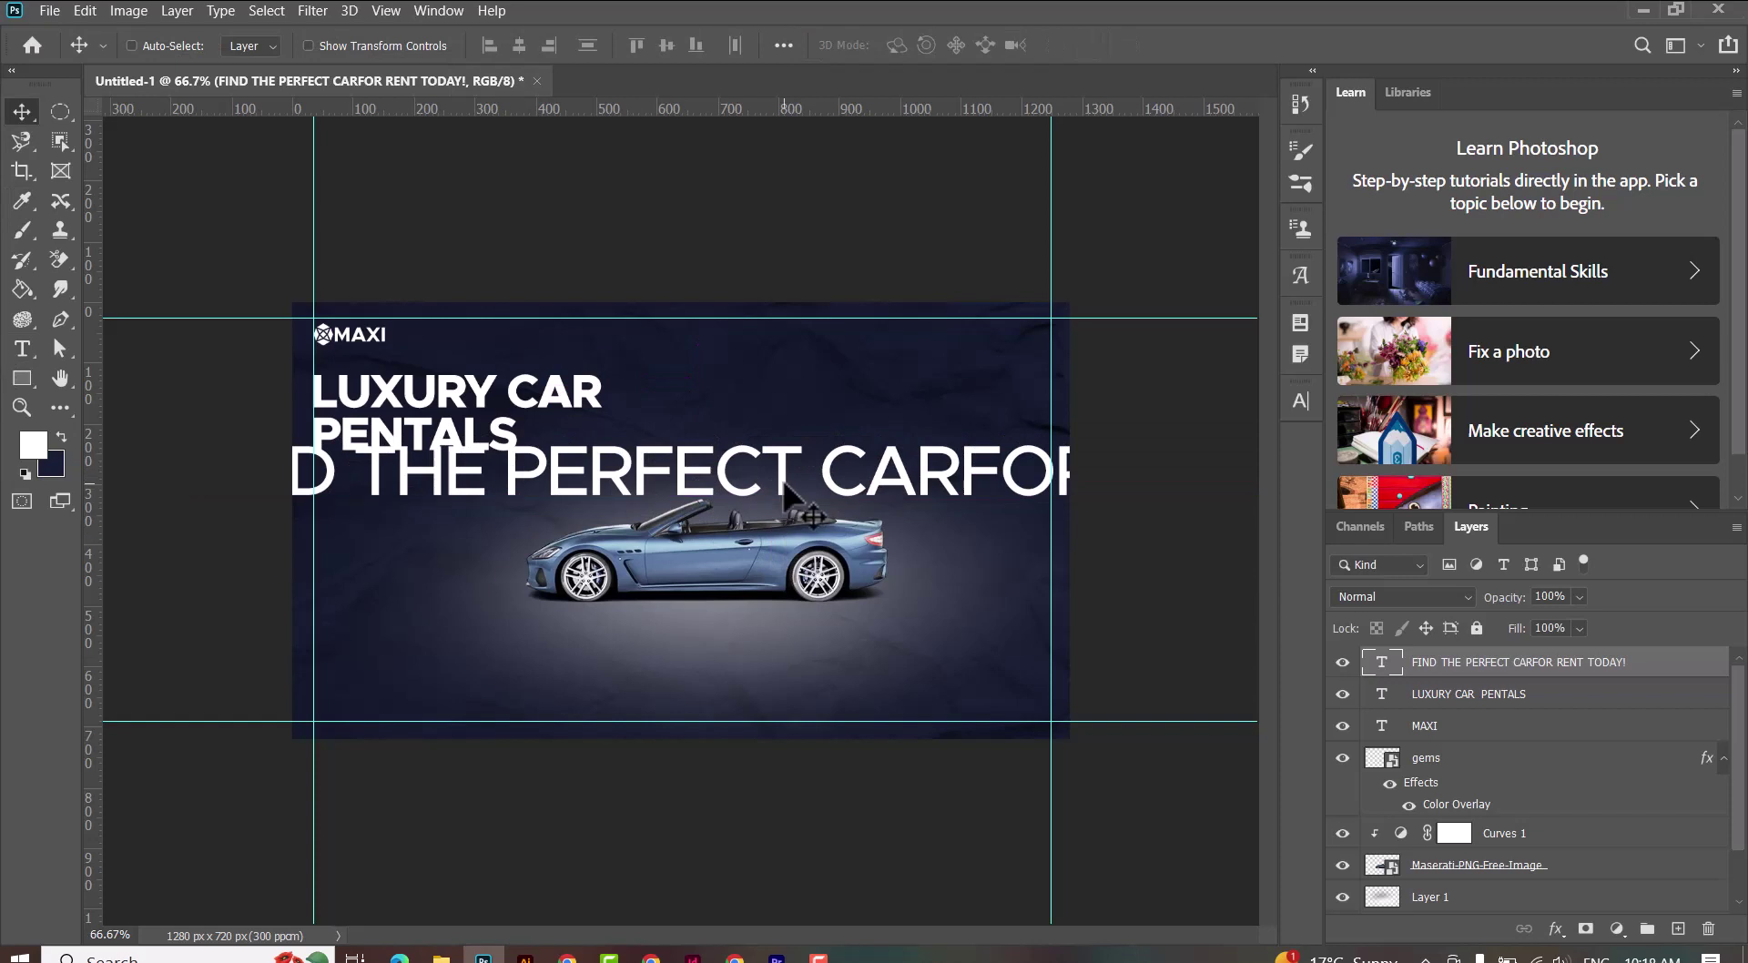
key("t")
left_click(963, 466)
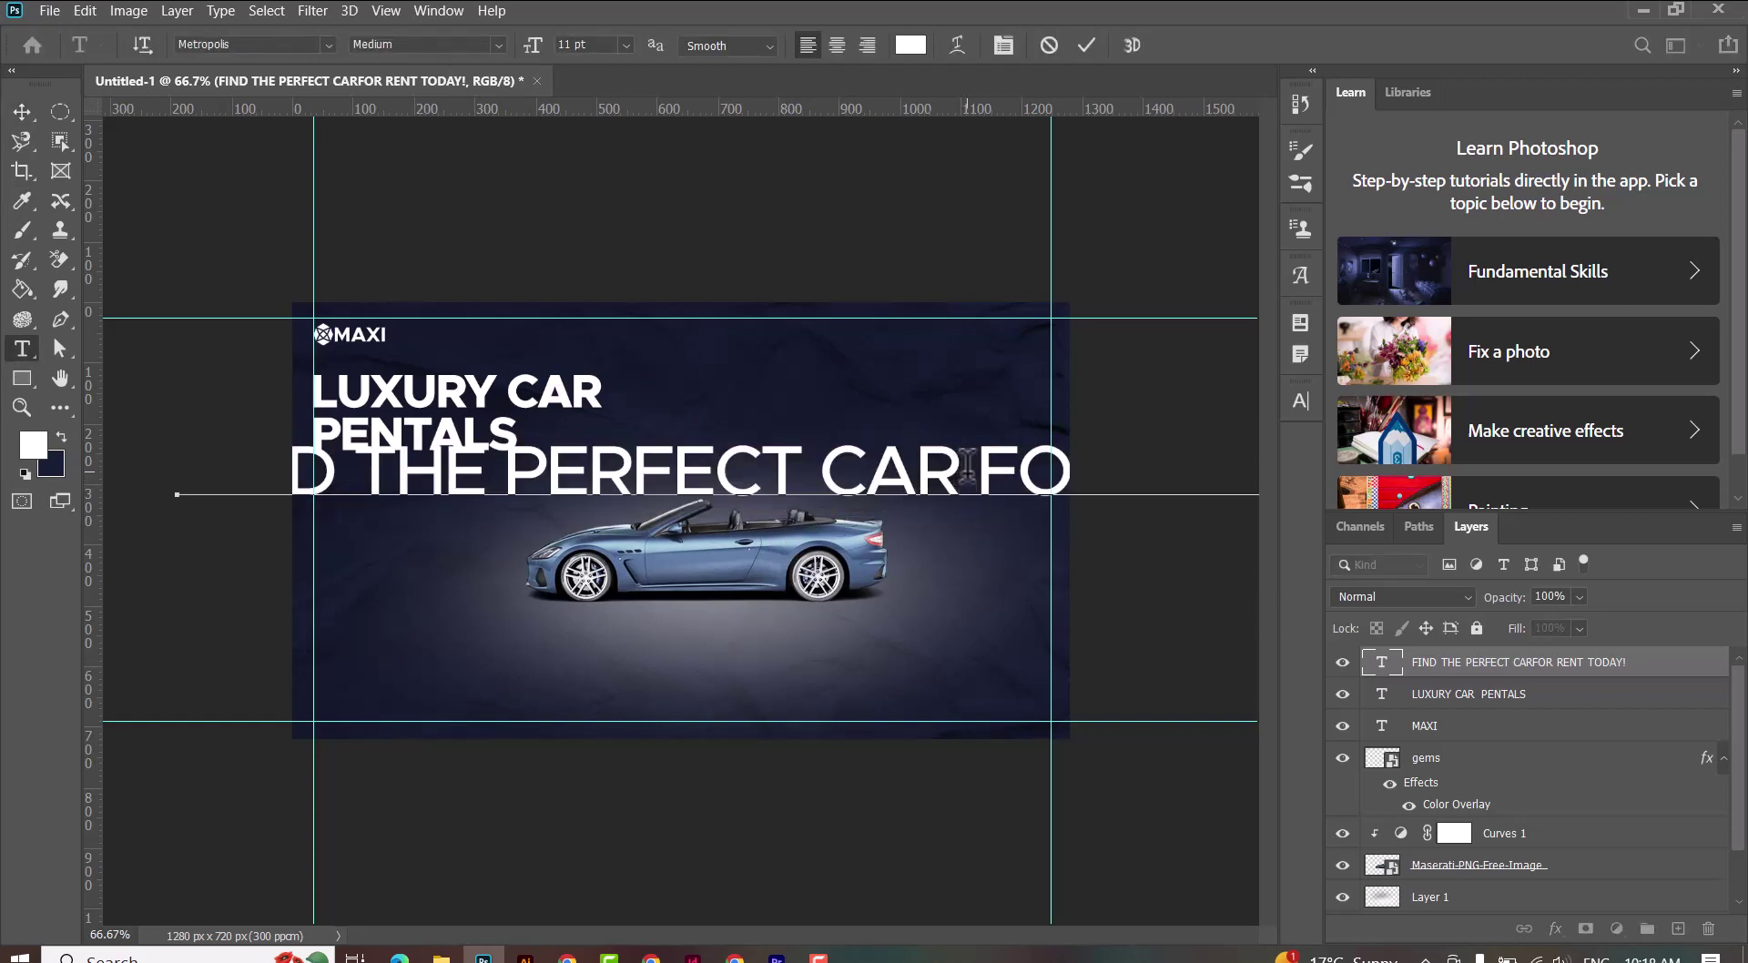
key("Return")
key("ctrl+a")
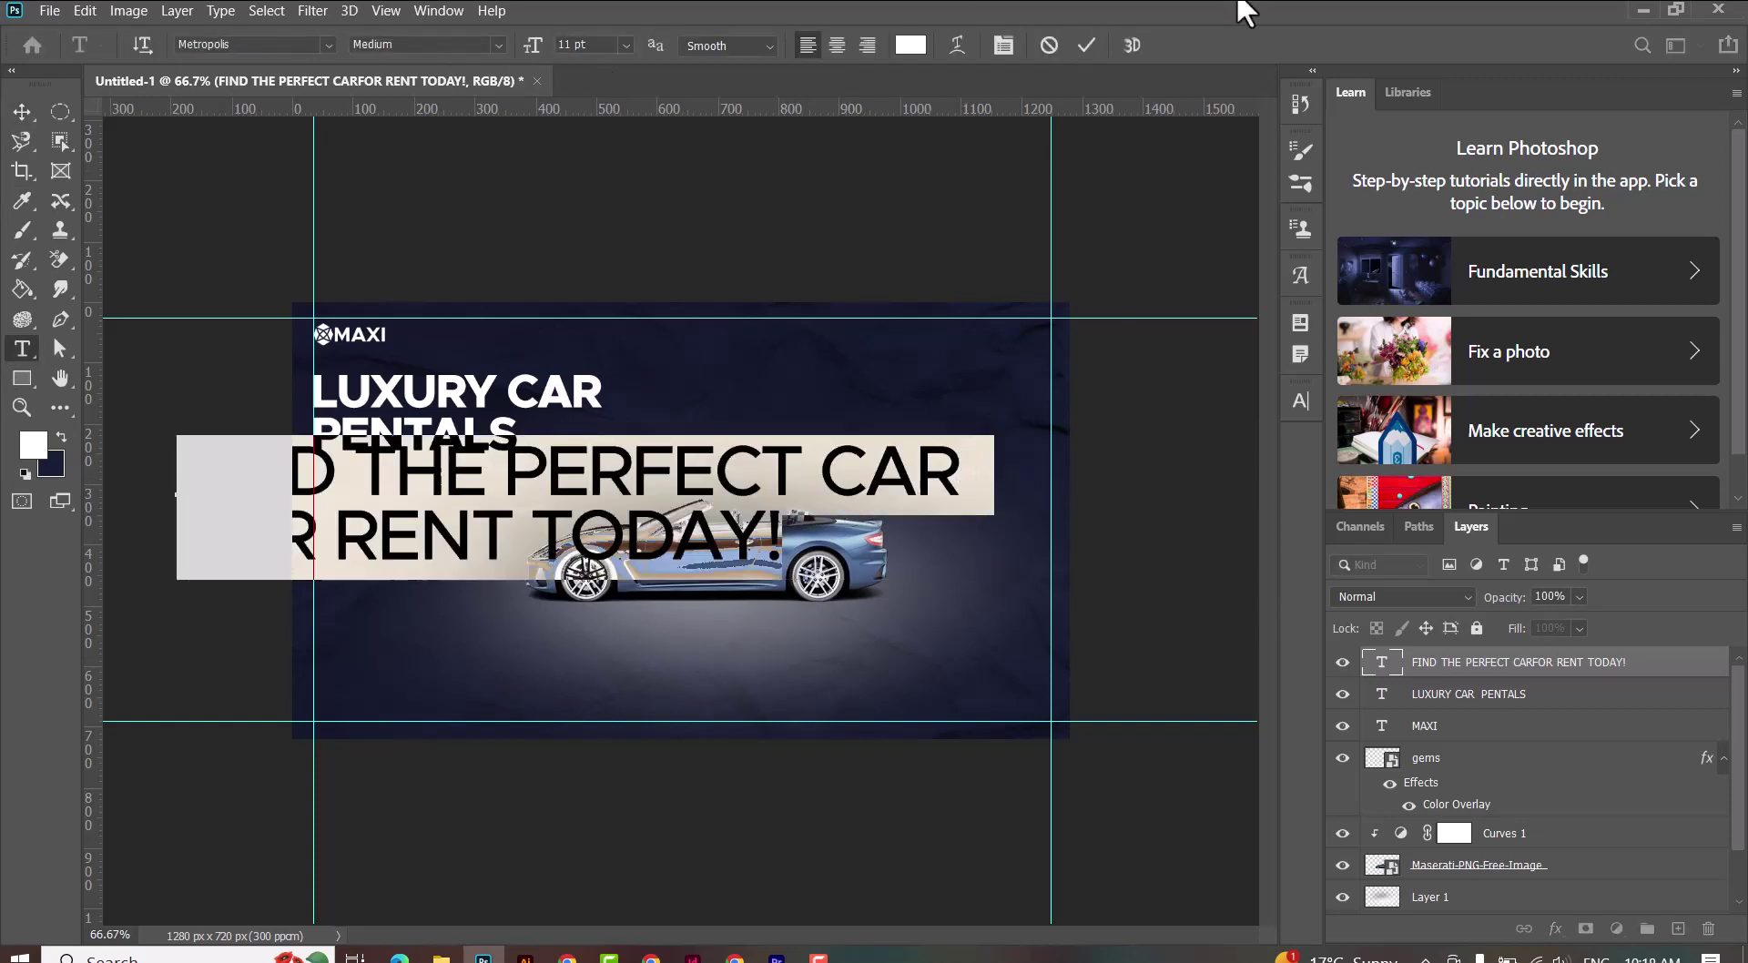
left_click(1086, 45)
key("v")
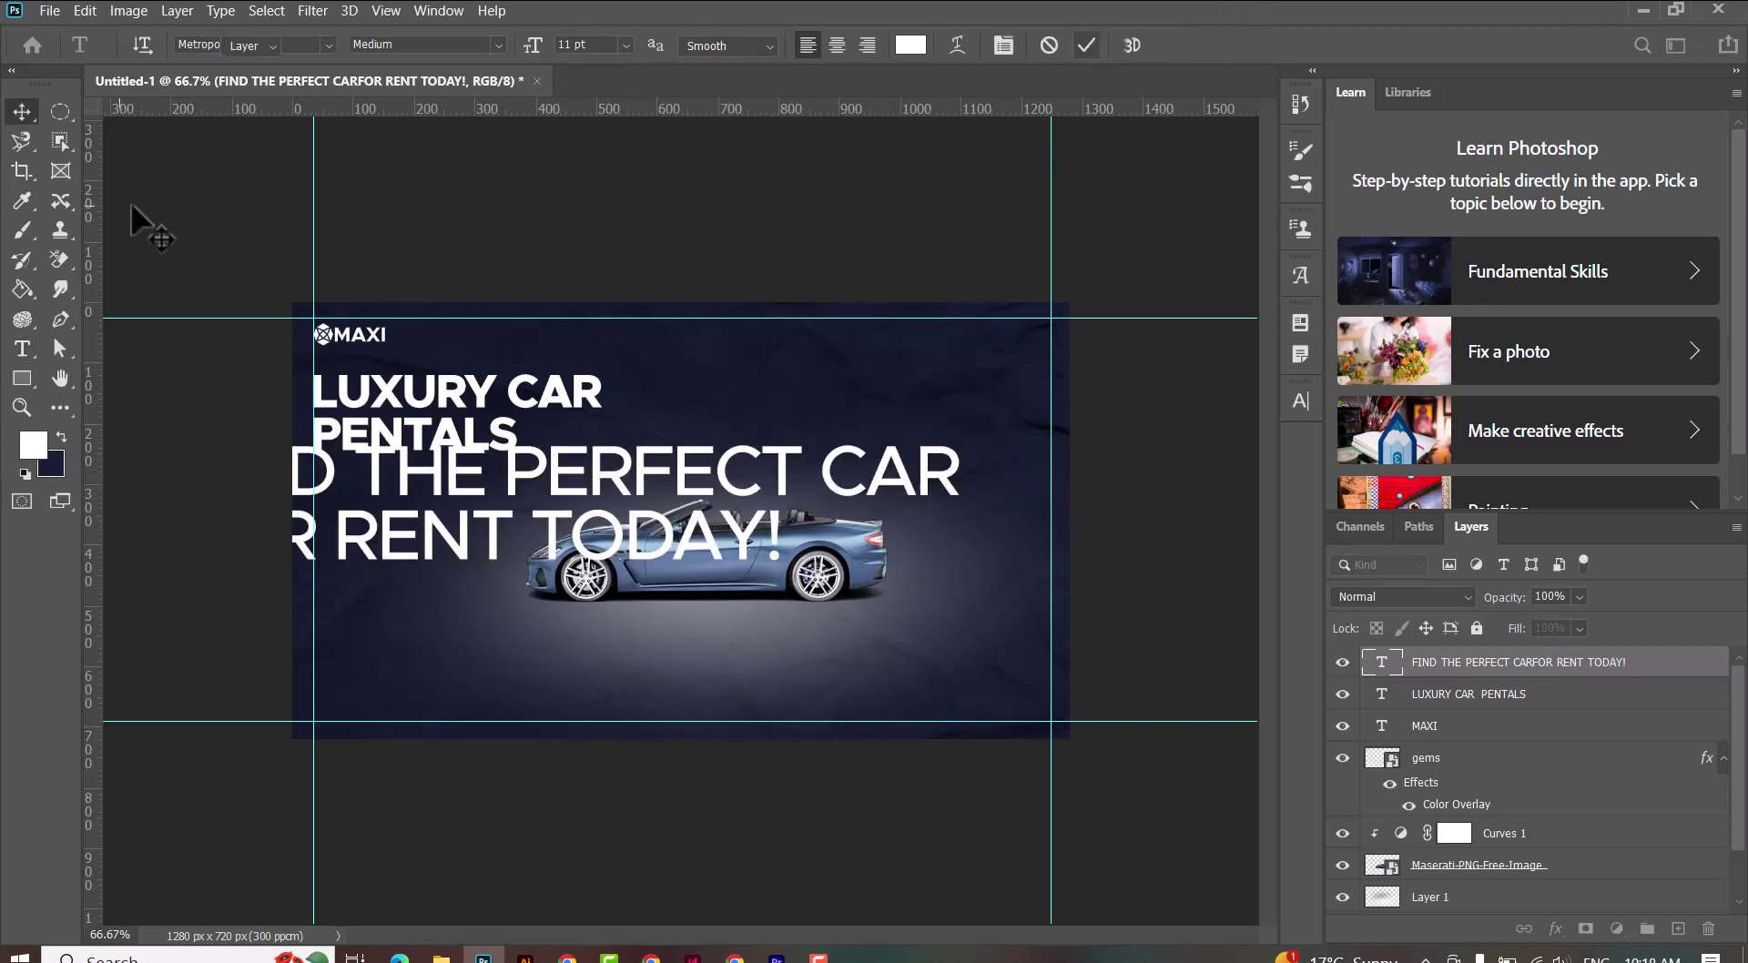
Step: Scale the tagline to about 37% and place it beneath LUXURY CAR PENTALS
key("ctrl+t")
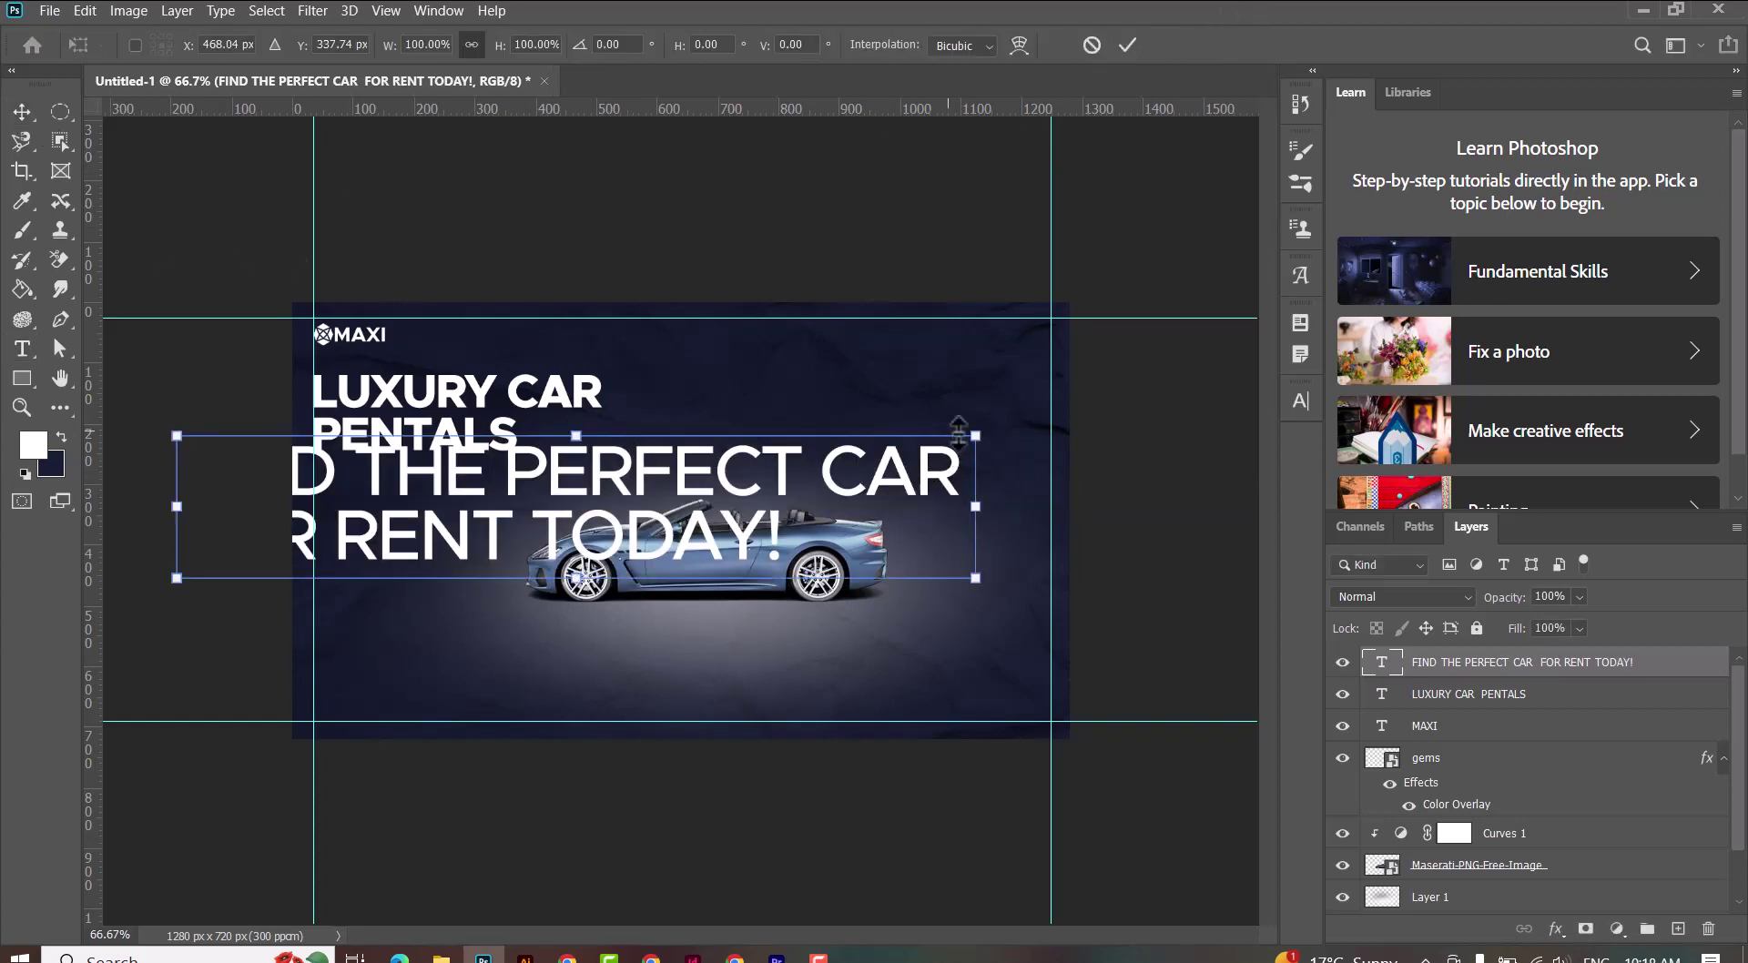
mouse_move(973, 576)
left_mouse_down()
mouse_move(480, 556)
mouse_move(484, 576)
mouse_move(548, 482)
mouse_move(537, 491)
left_mouse_up()
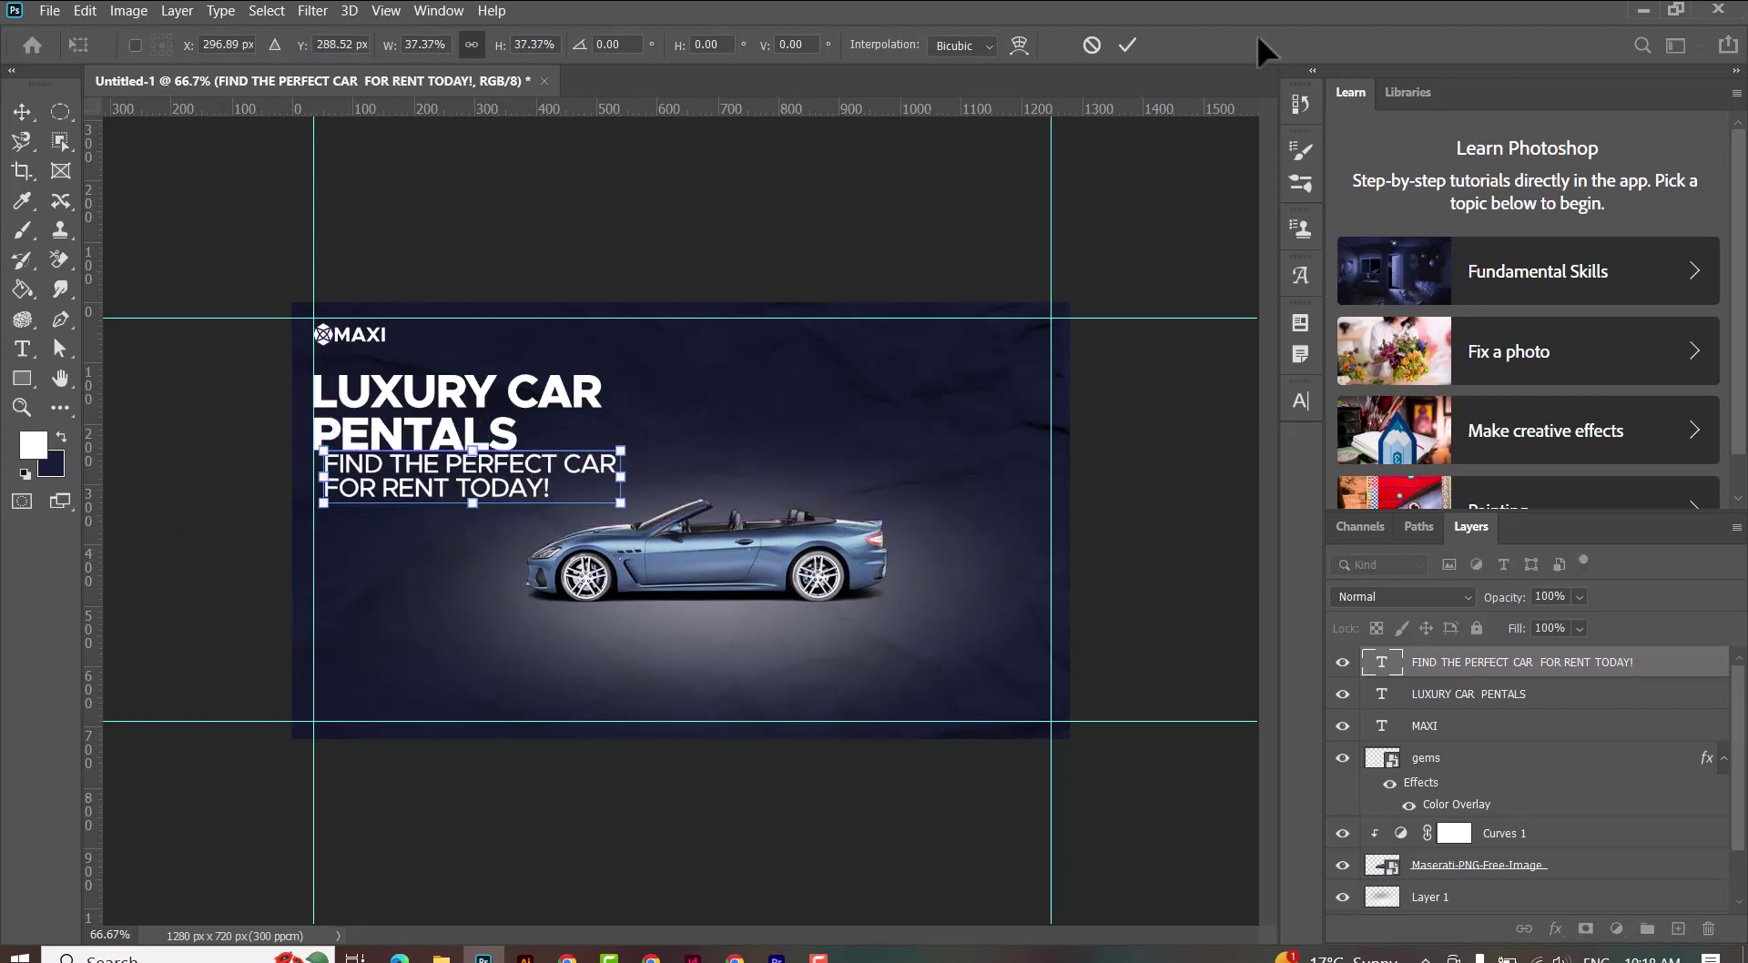
left_click_drag(621, 448, 608, 450)
key("Return")
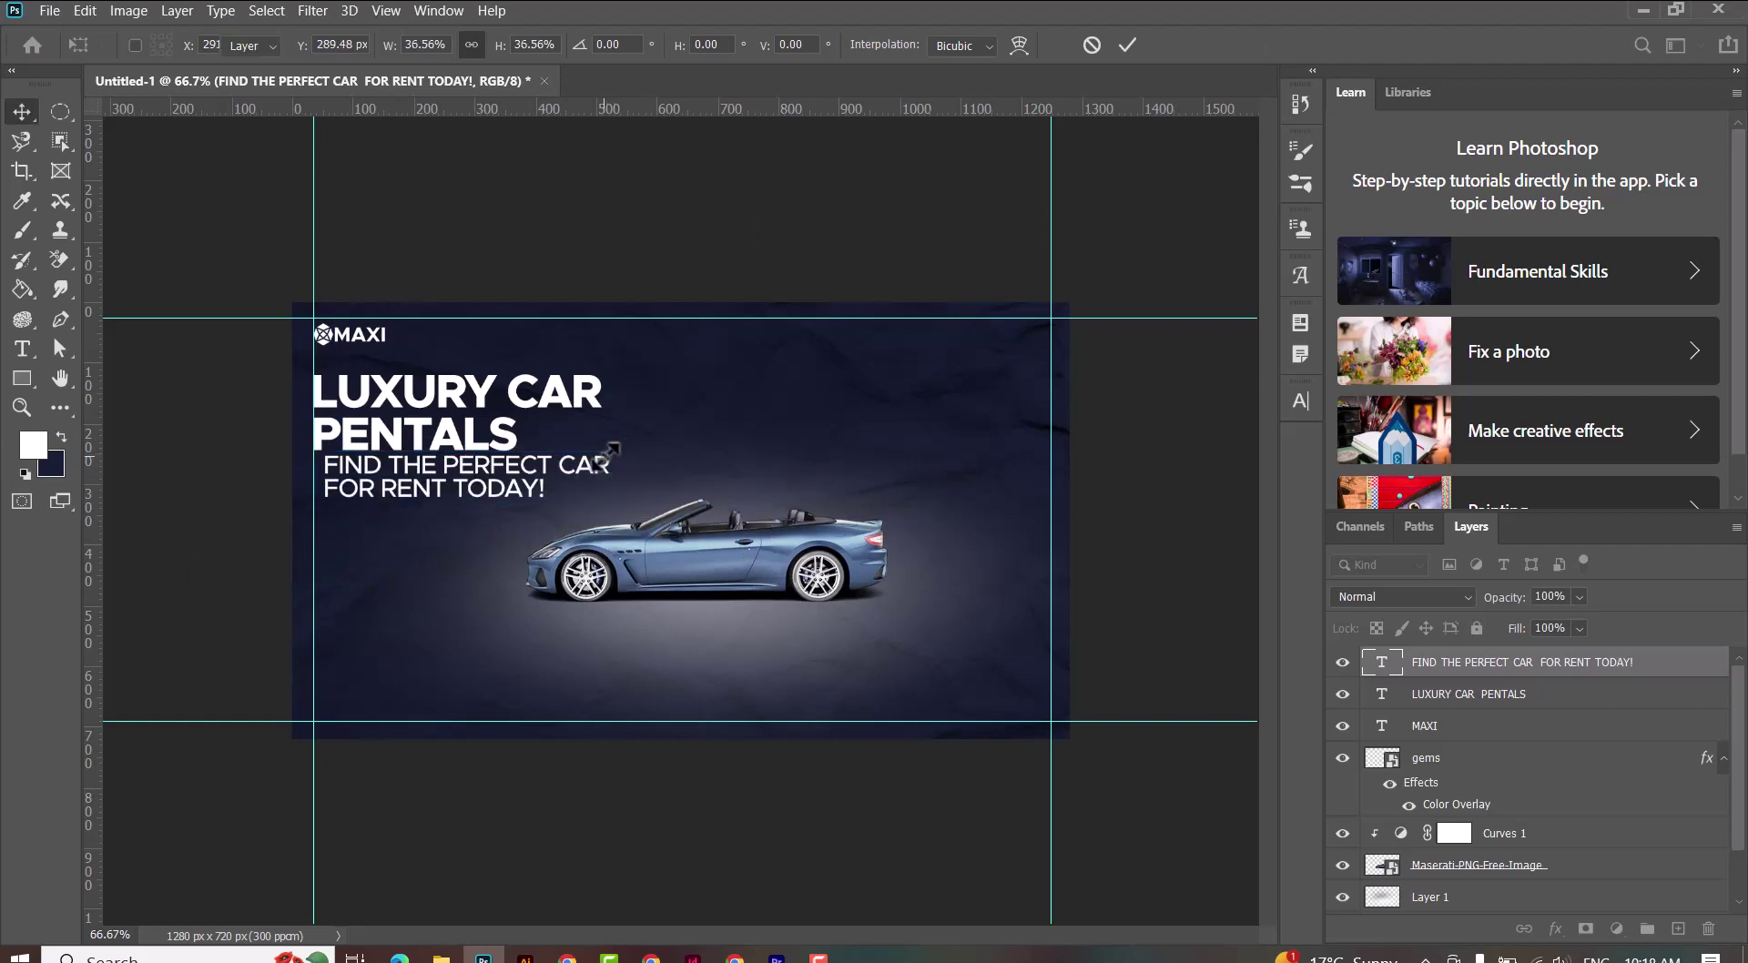
key("Left")
key("Left")
key("Left")
key("Left")
key("Left")
key("Left")
key("Left")
key("Left")
key("Left")
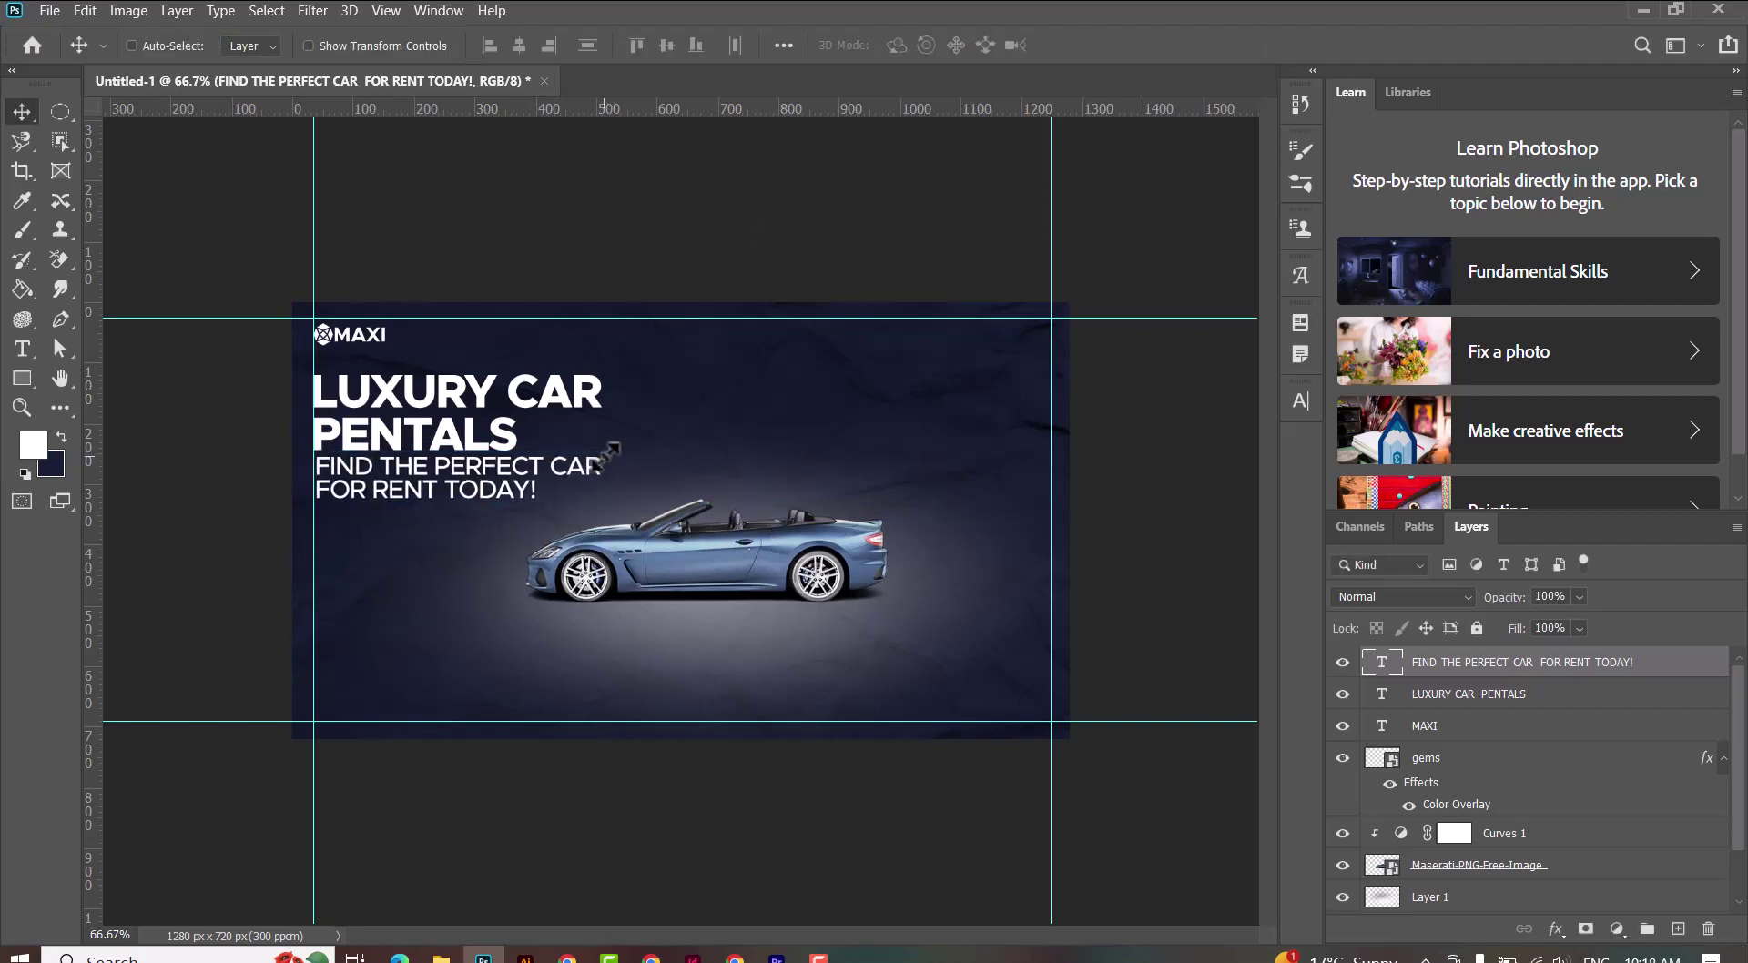
key("Left")
key("Left")
key("Left")
key("Down")
key("Down")
key("Down")
key("Down")
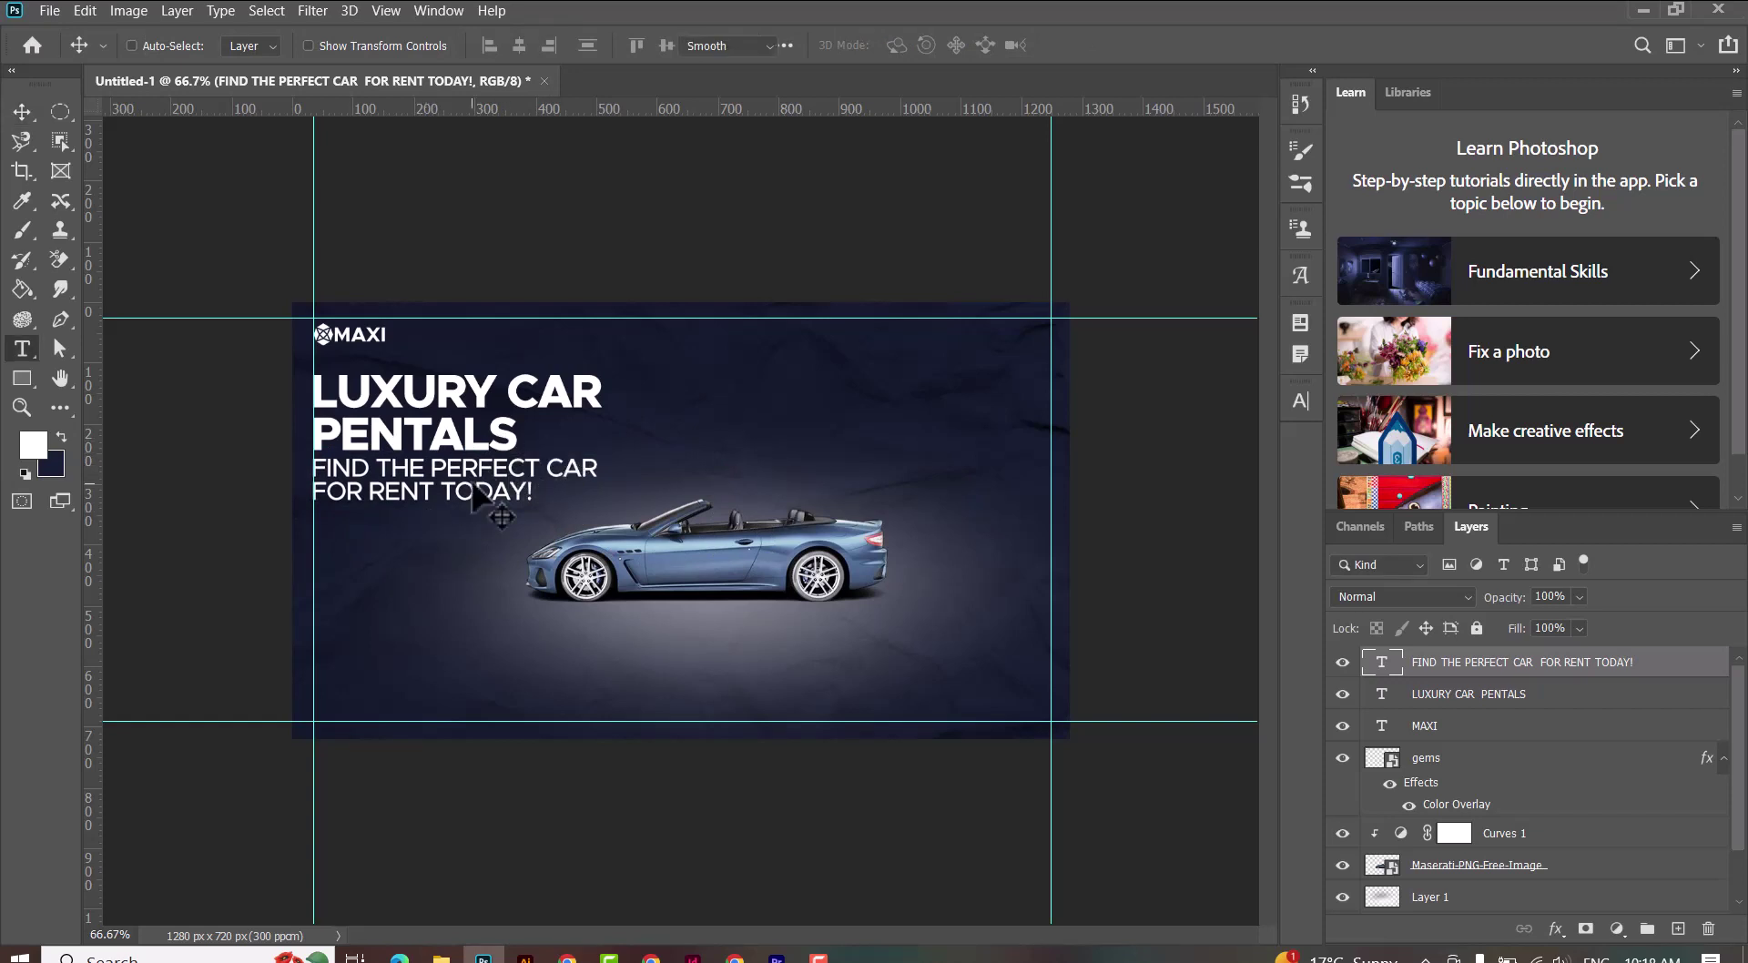
Step: Keep the tagline in Medium weight and nudge it slightly down
double_click(472, 478)
left_click(497, 44)
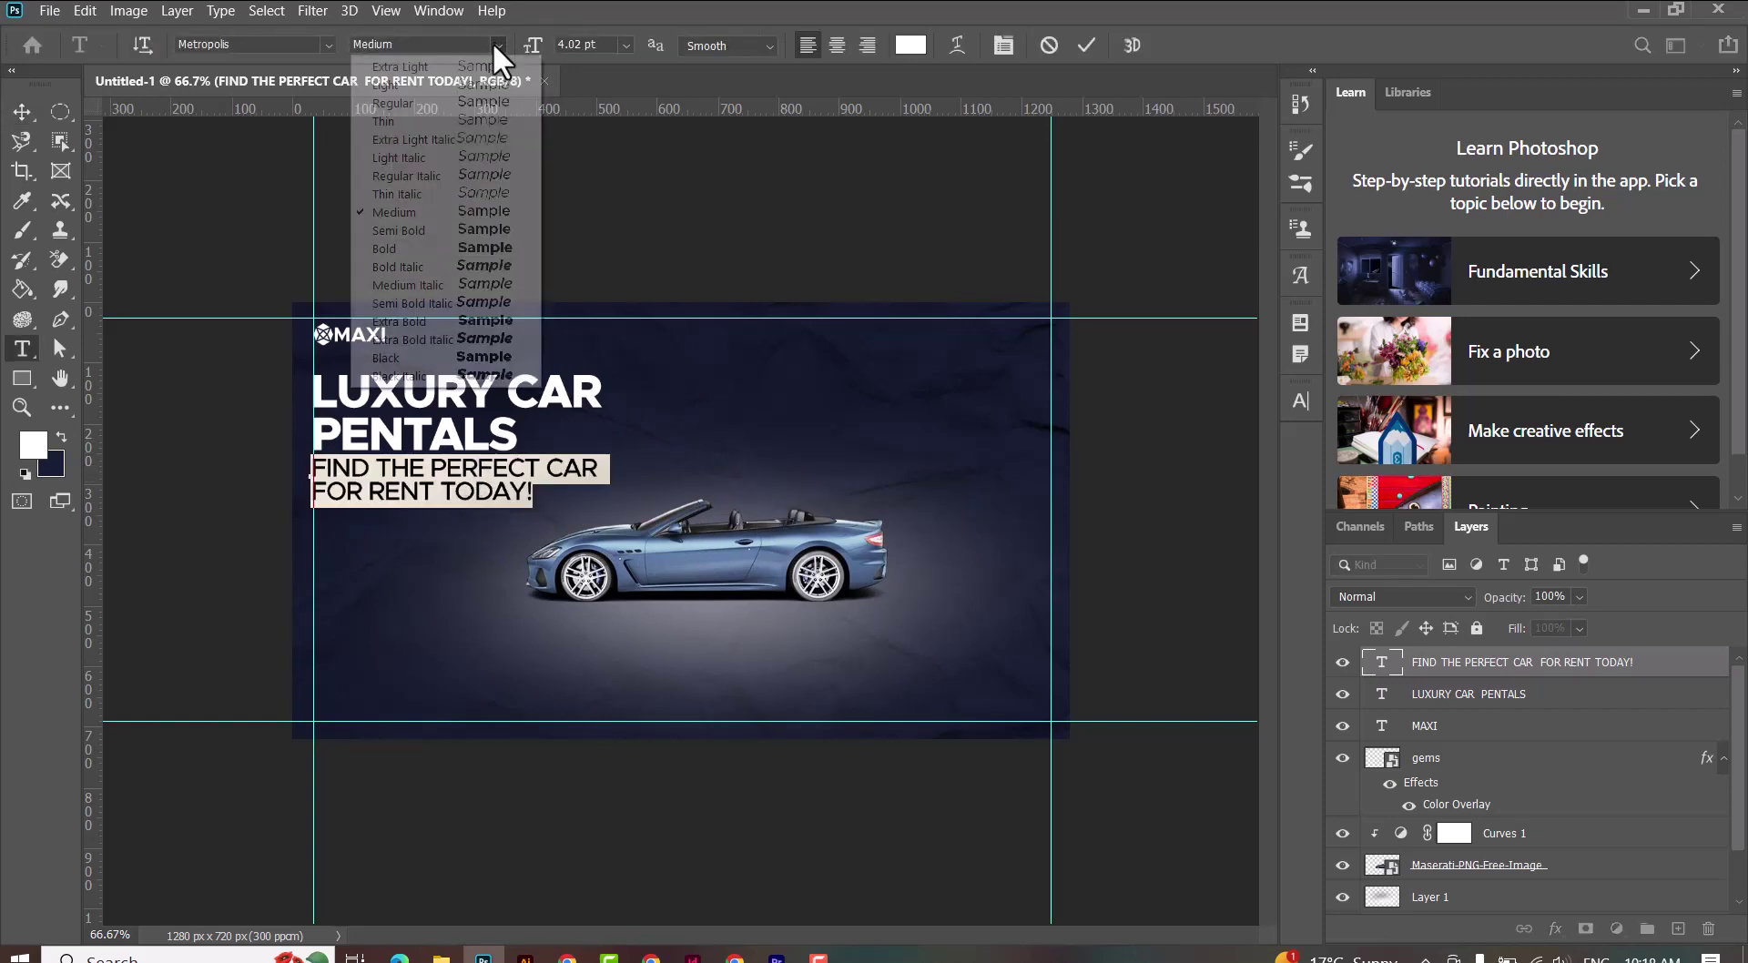
left_click(440, 212)
left_click(1085, 45)
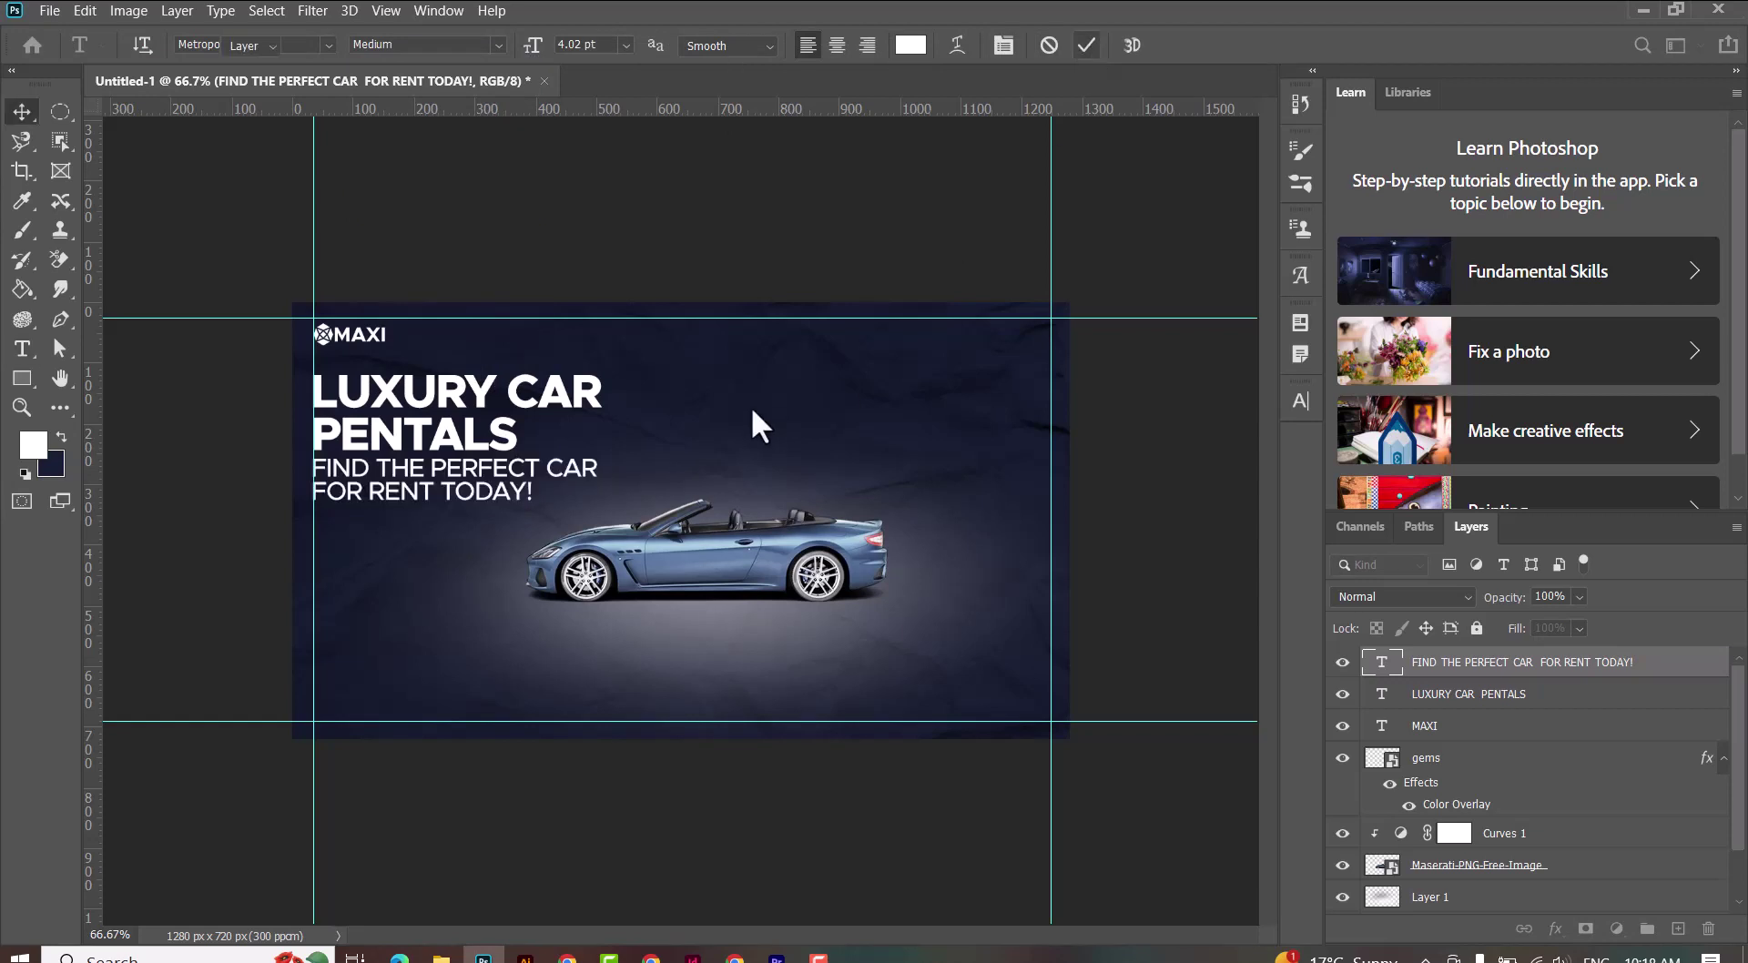
key("v")
key("Down")
key("Down")
key("Down")
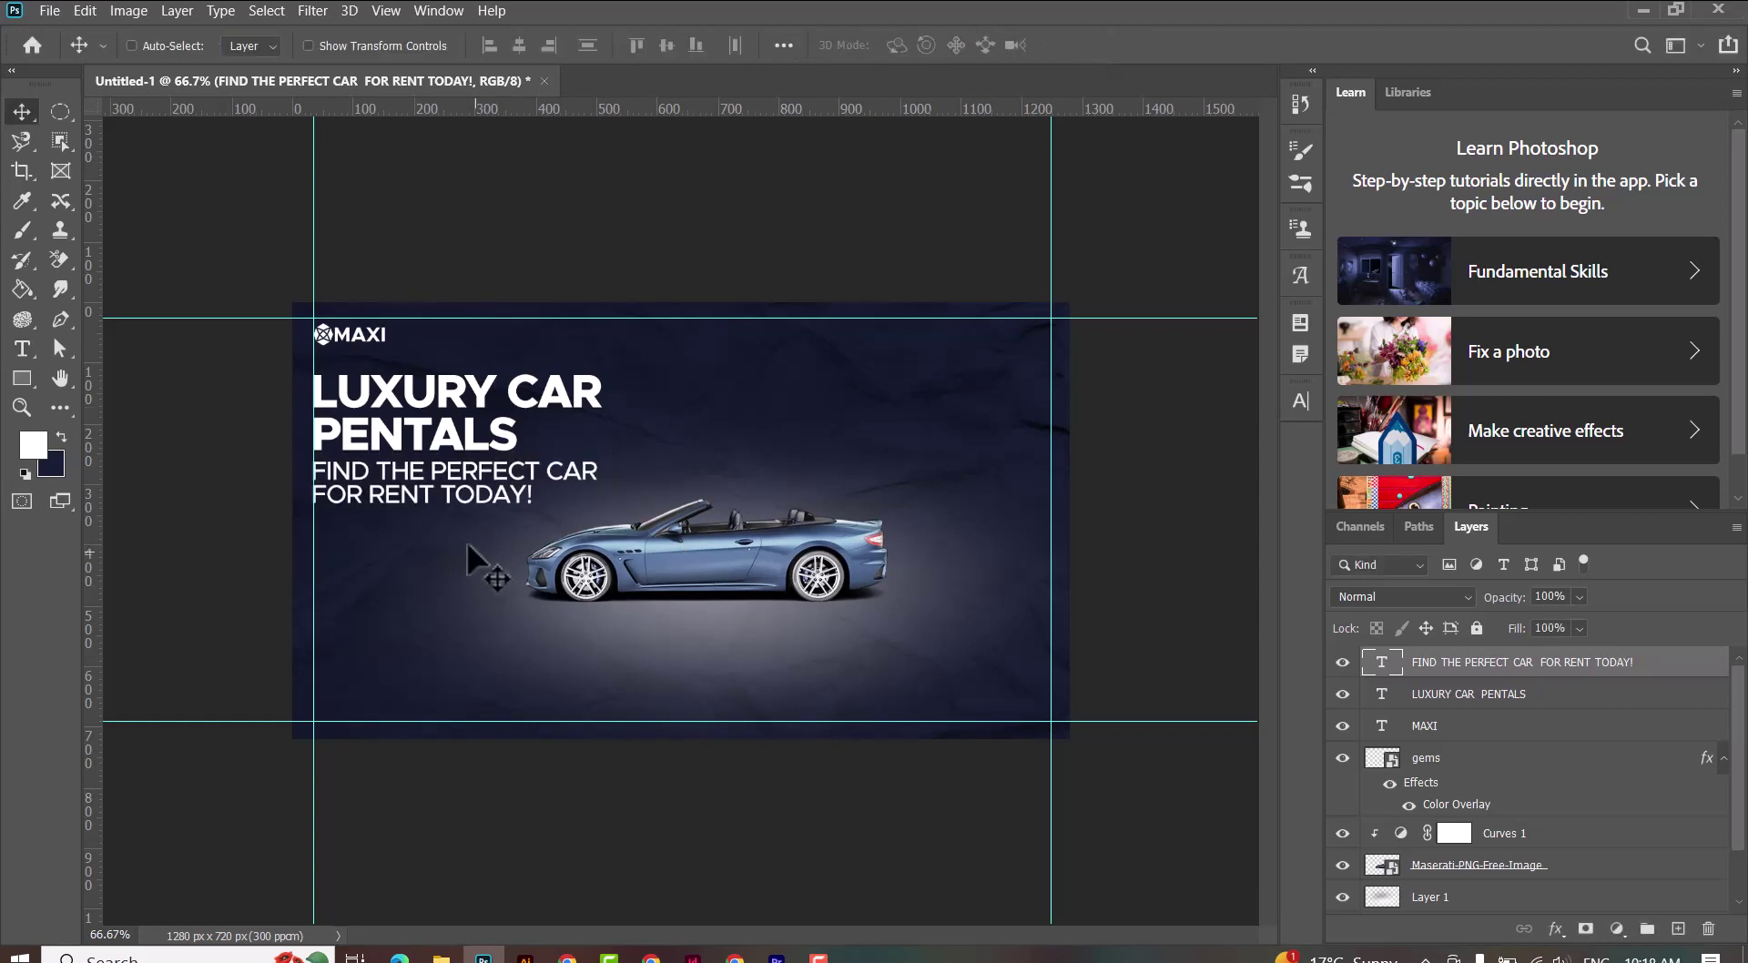
Step: Scale the Maserati slightly smaller and shift it a little left
right_click(609, 564)
left_click(650, 588)
key("ctrl+t")
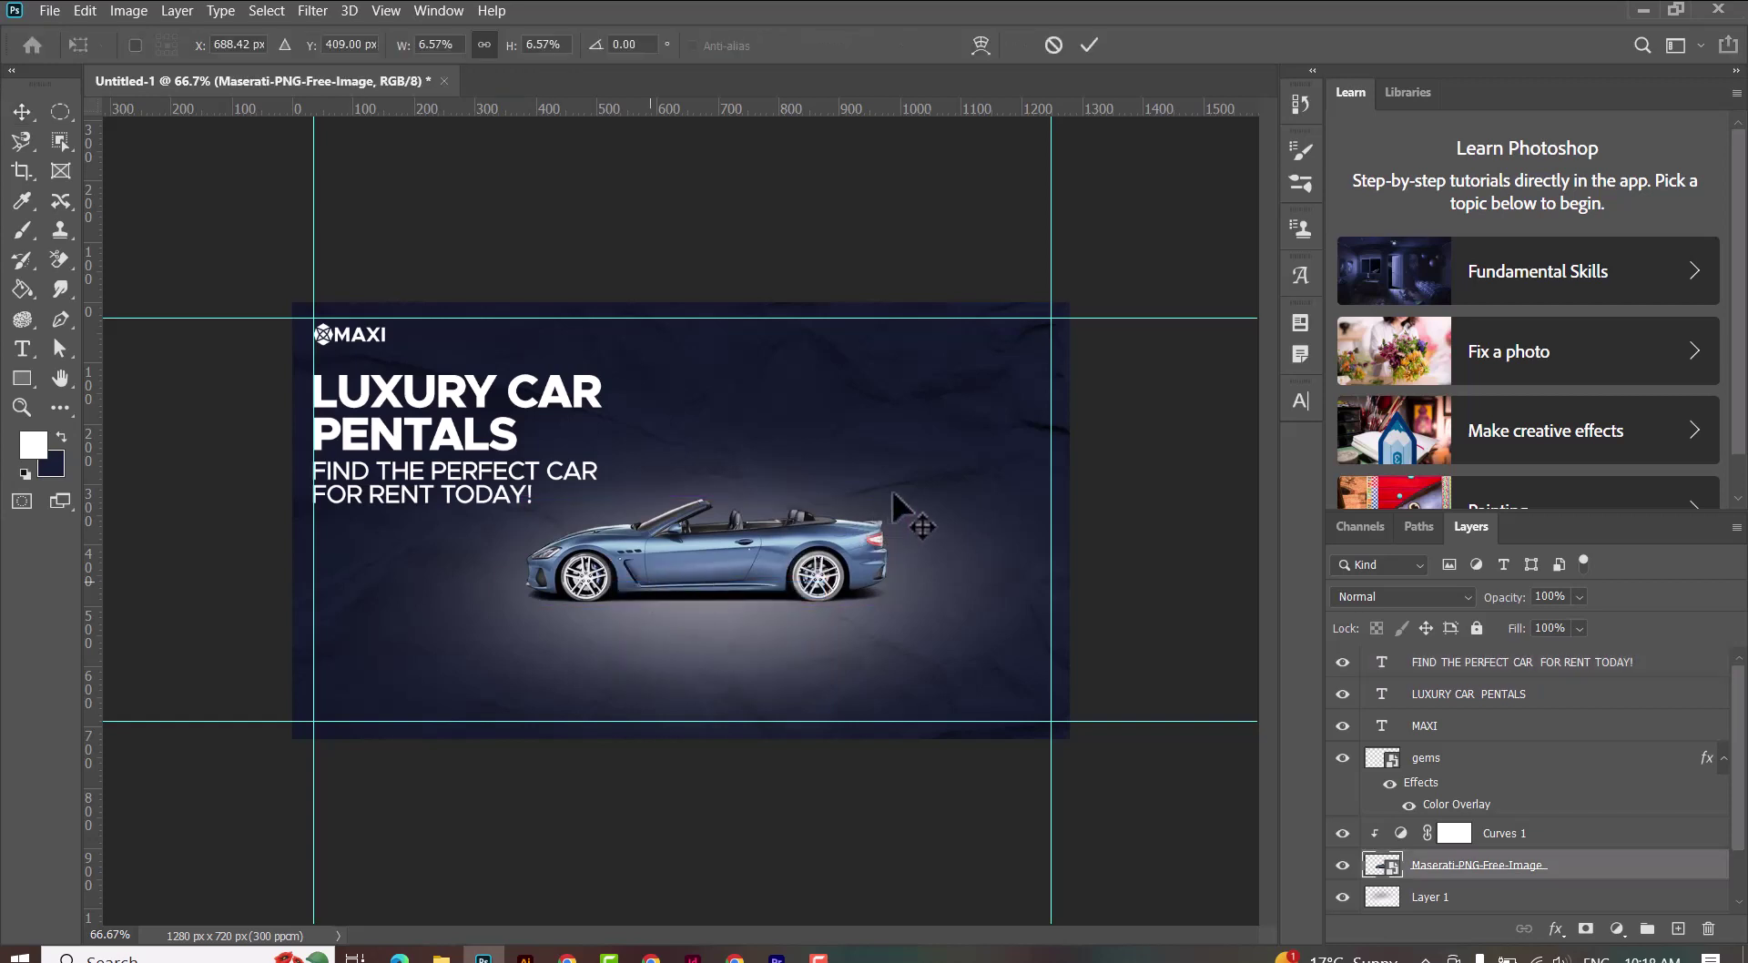
left_click_drag(920, 449, 895, 456)
left_click_drag(755, 597, 753, 596)
key("Return")
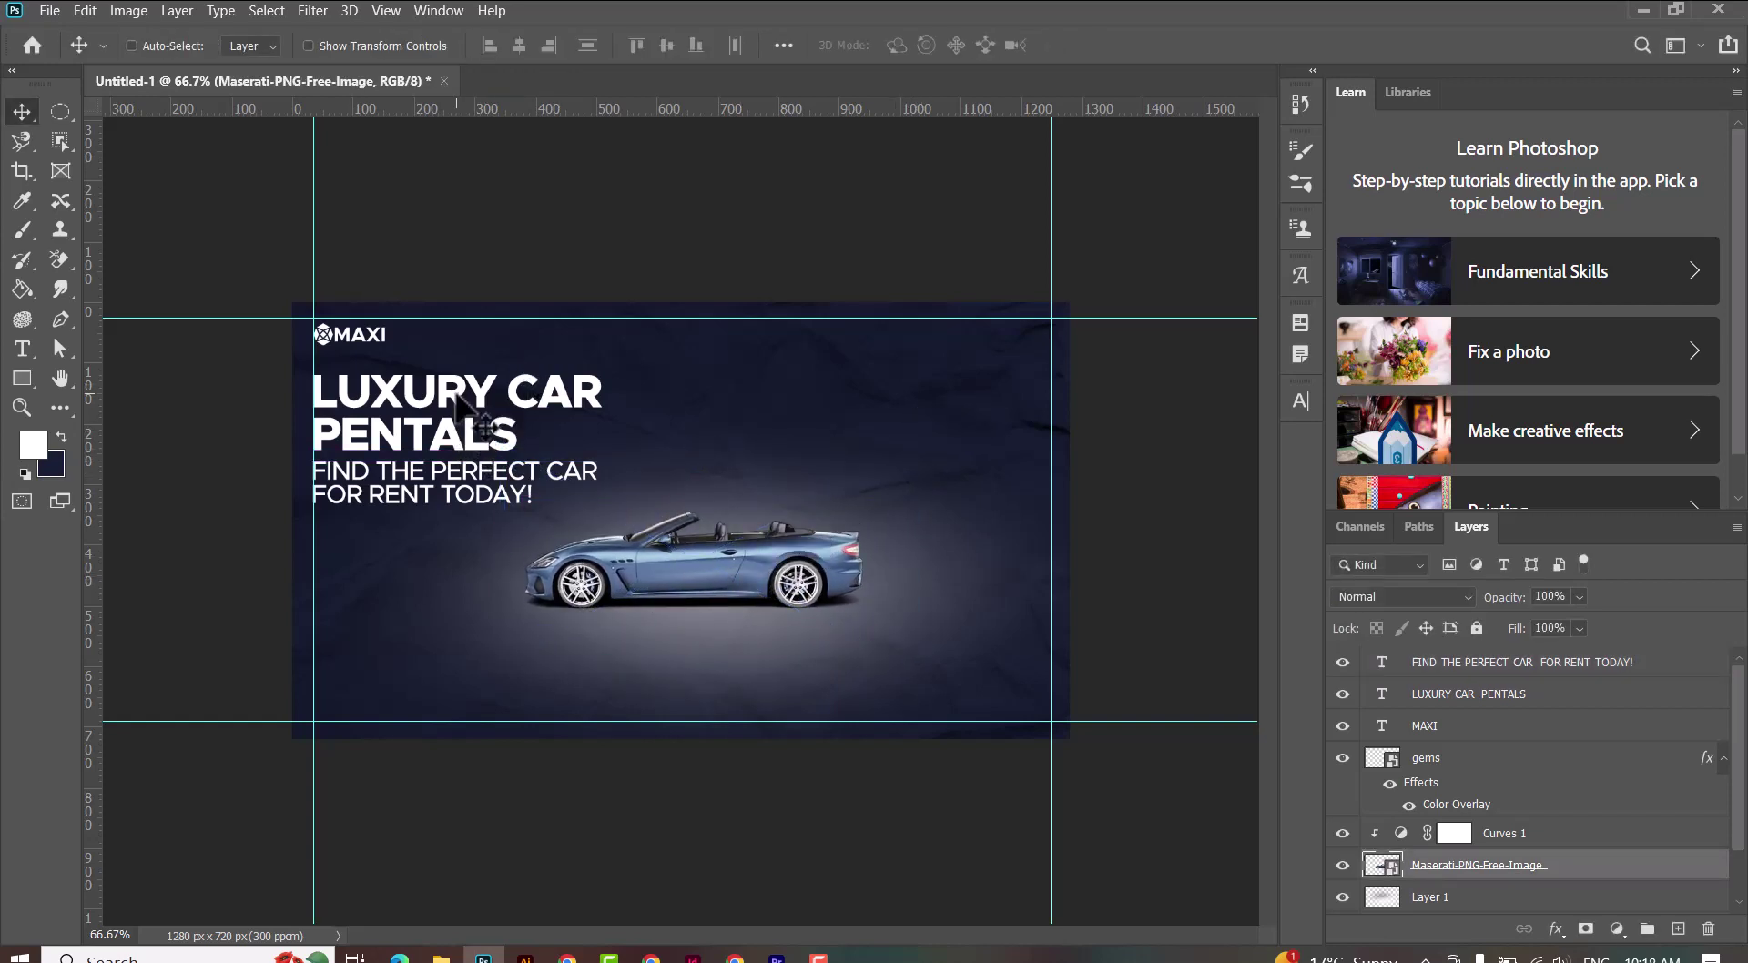
Step: Set the LUXURY CAR PENTALS heading font size to 6 pt
double_click(460, 400)
left_click(587, 45)
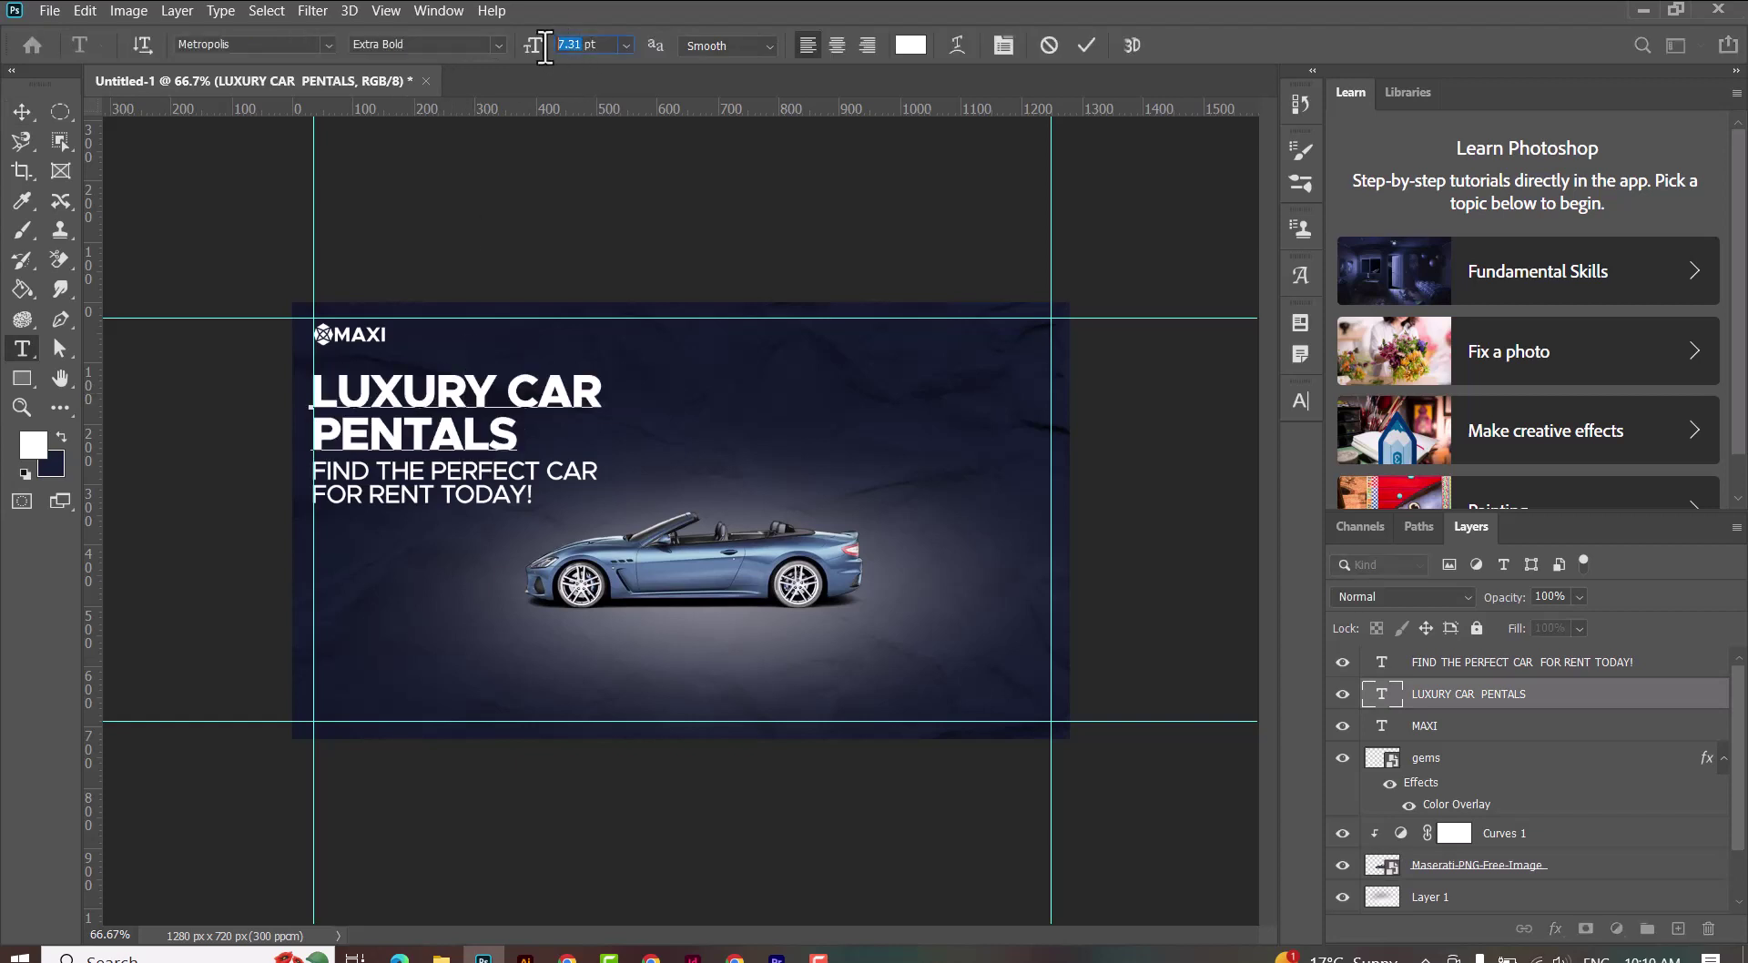
type("6")
left_click_drag(537, 30, 538, 32)
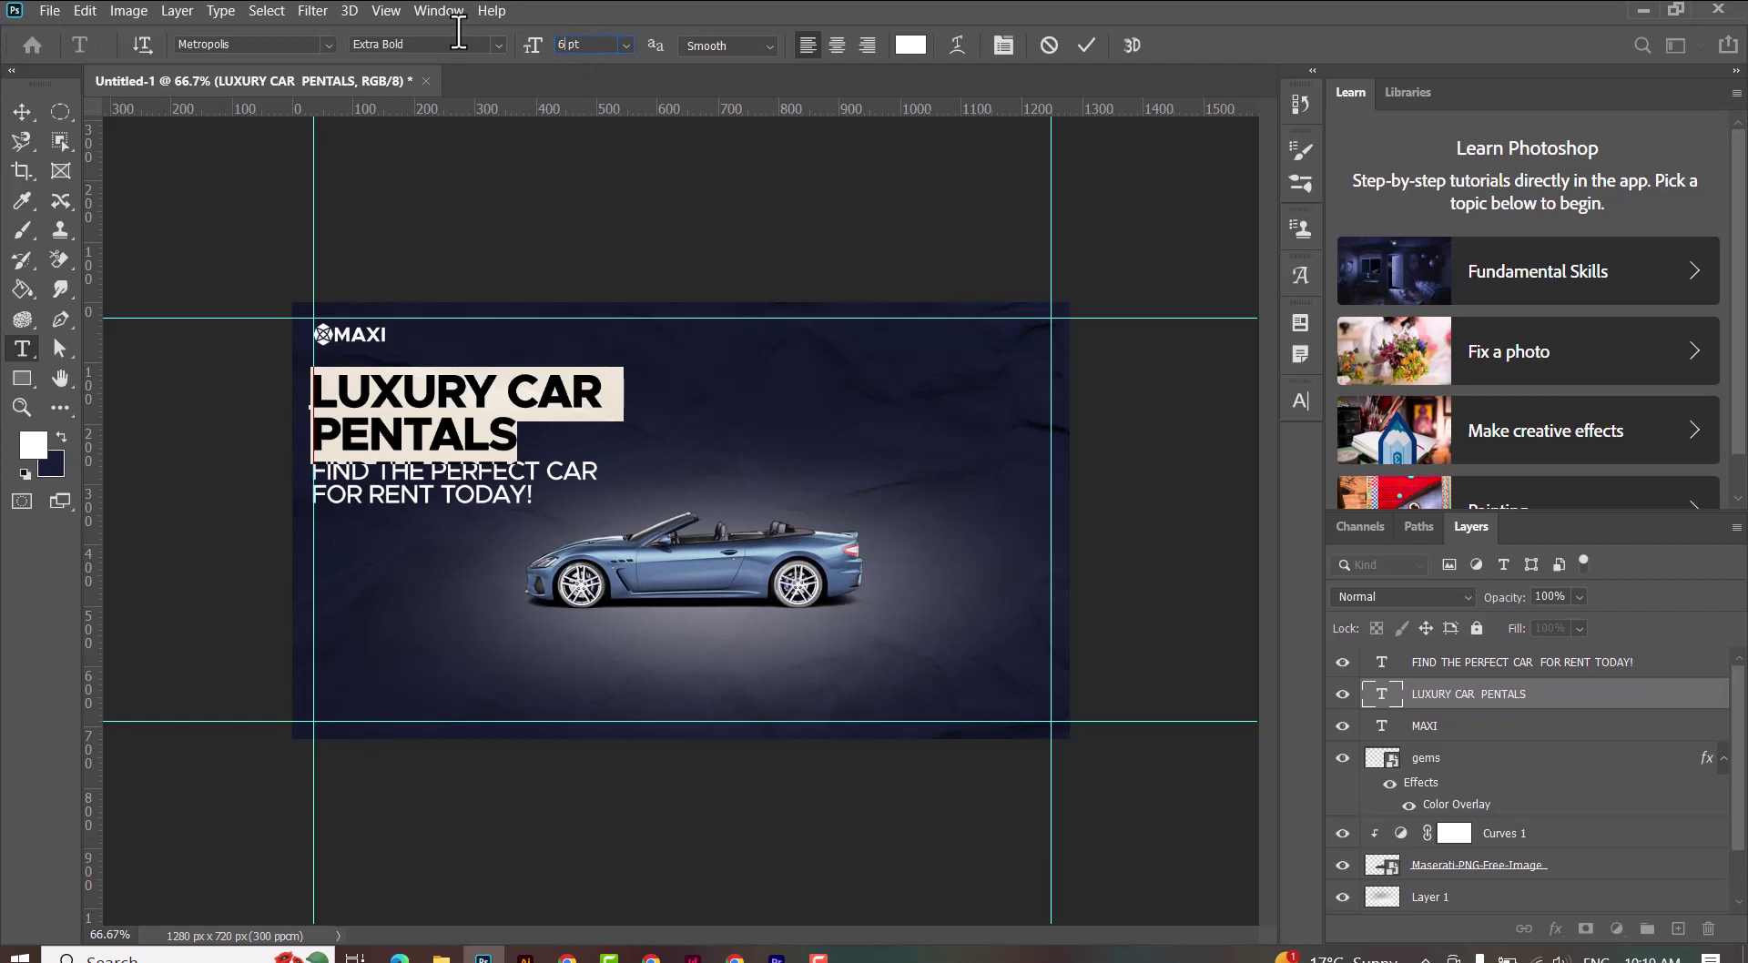
key("Return")
left_click(1085, 46)
key("v")
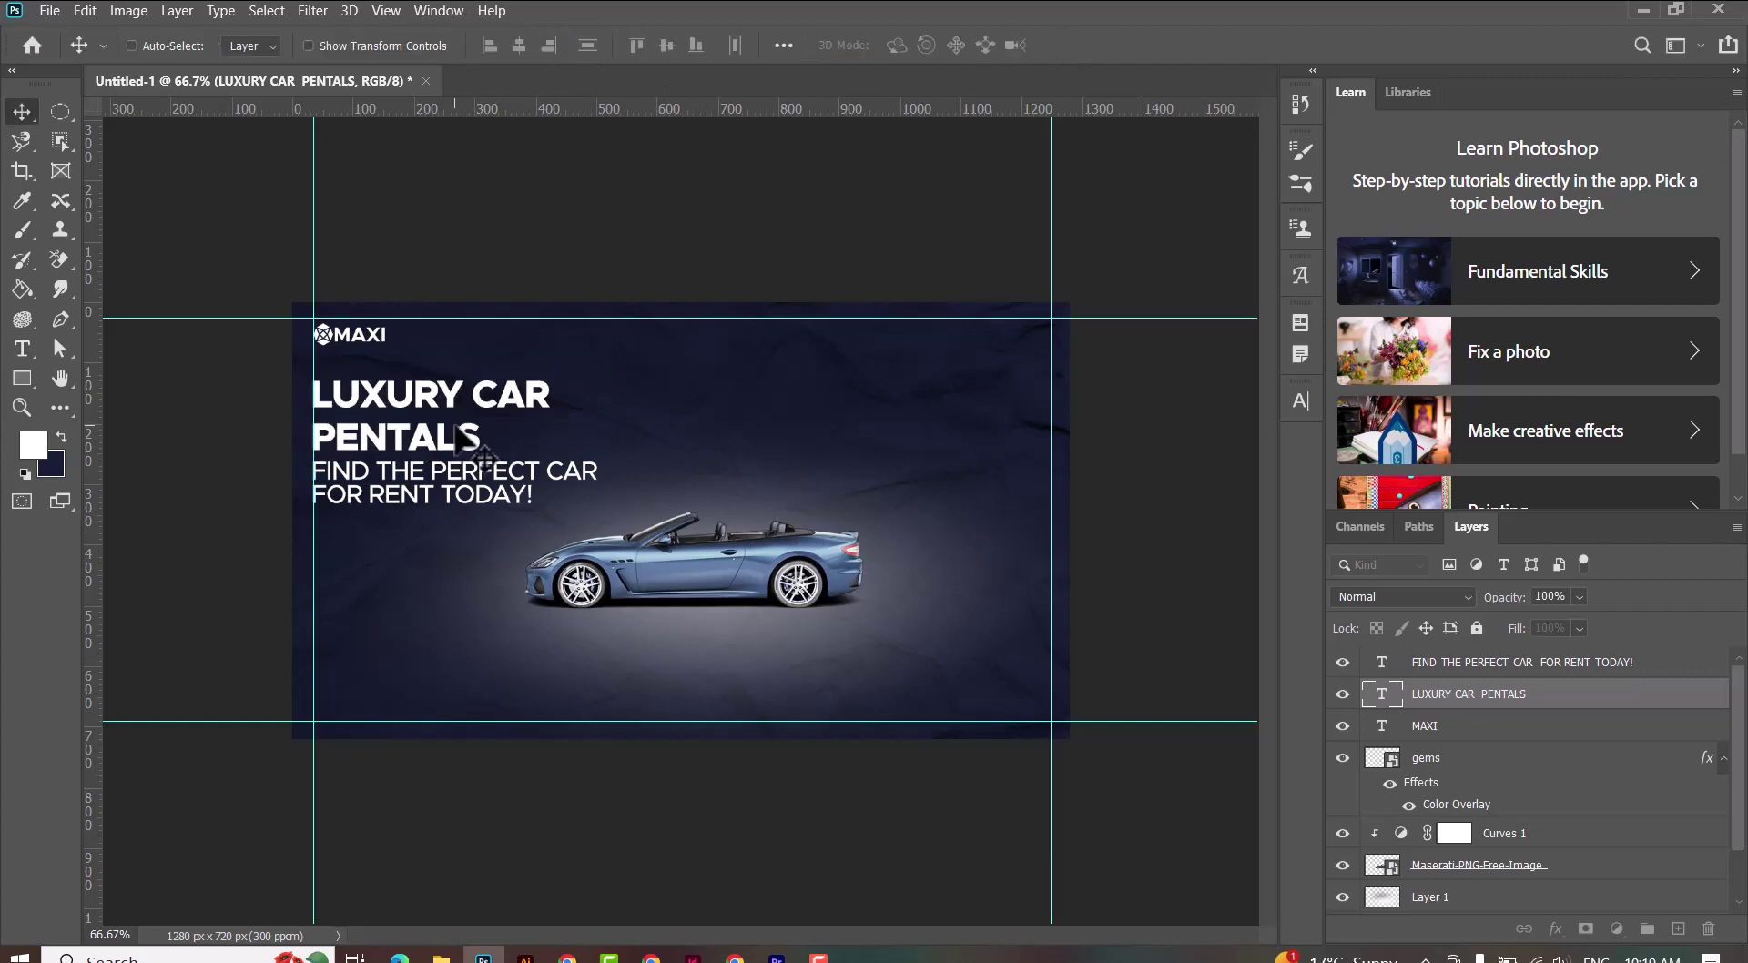
Step: Tighten the leading above PENTALS so the heading's two lines sit closer
key("t")
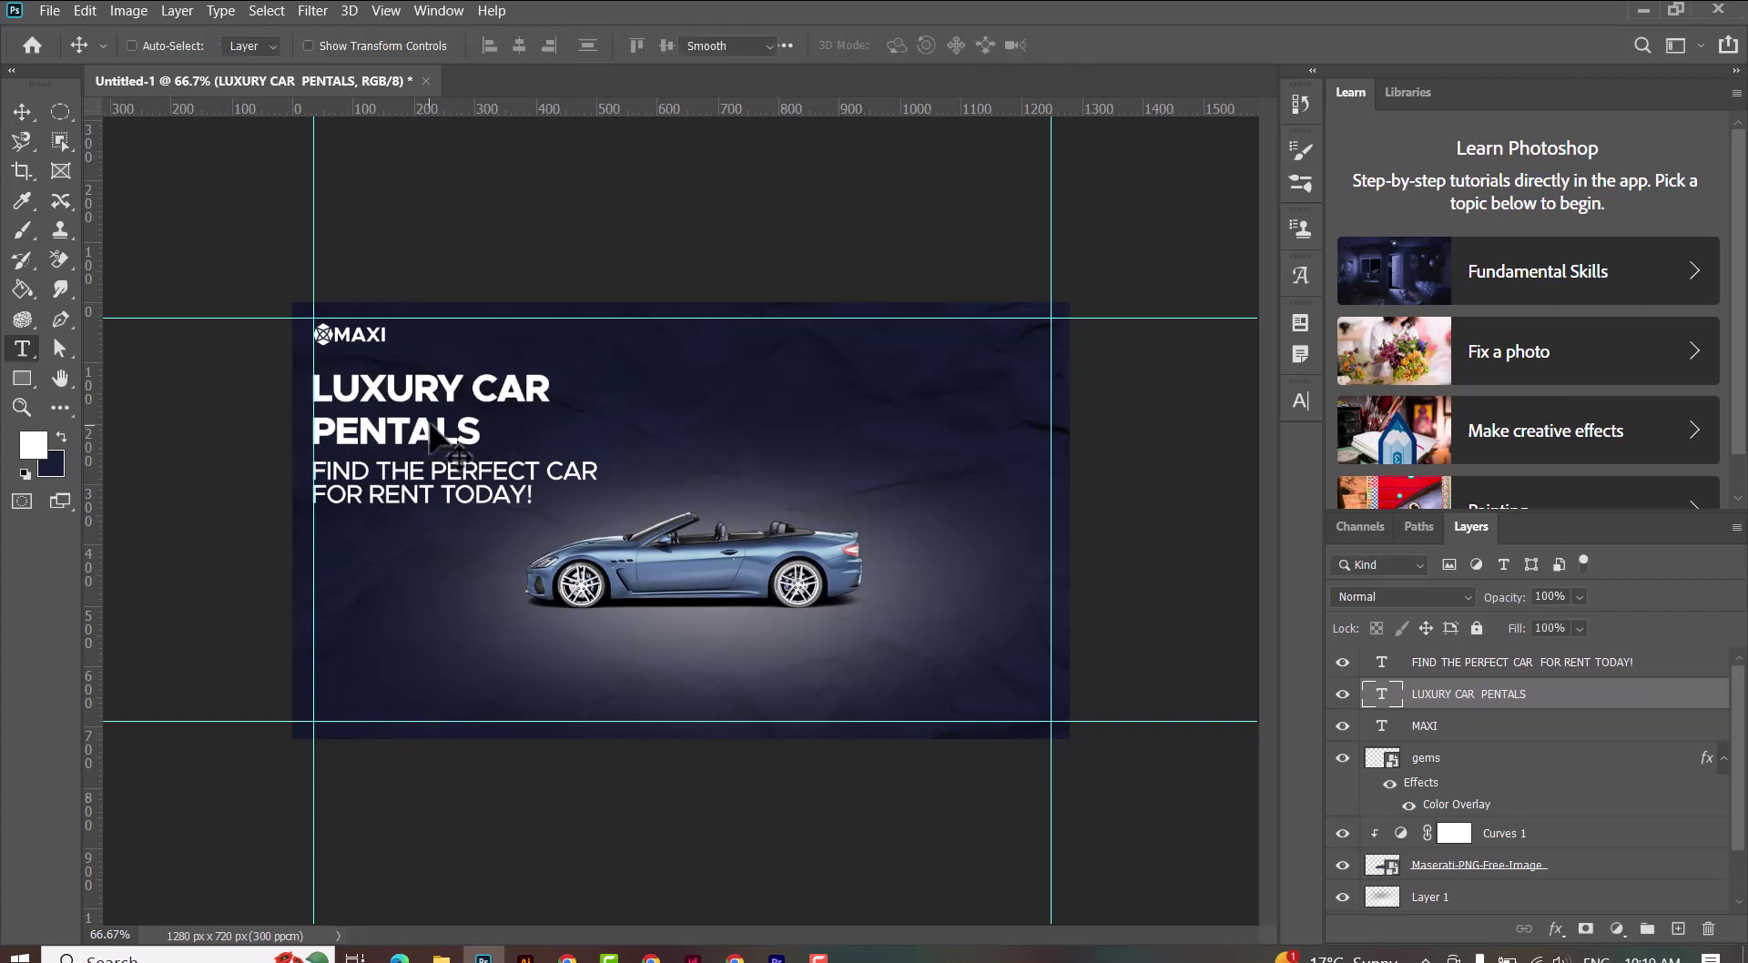
double_click(432, 431)
key("alt+Up")
key("alt+Up")
key("alt+Up")
key("alt+Up")
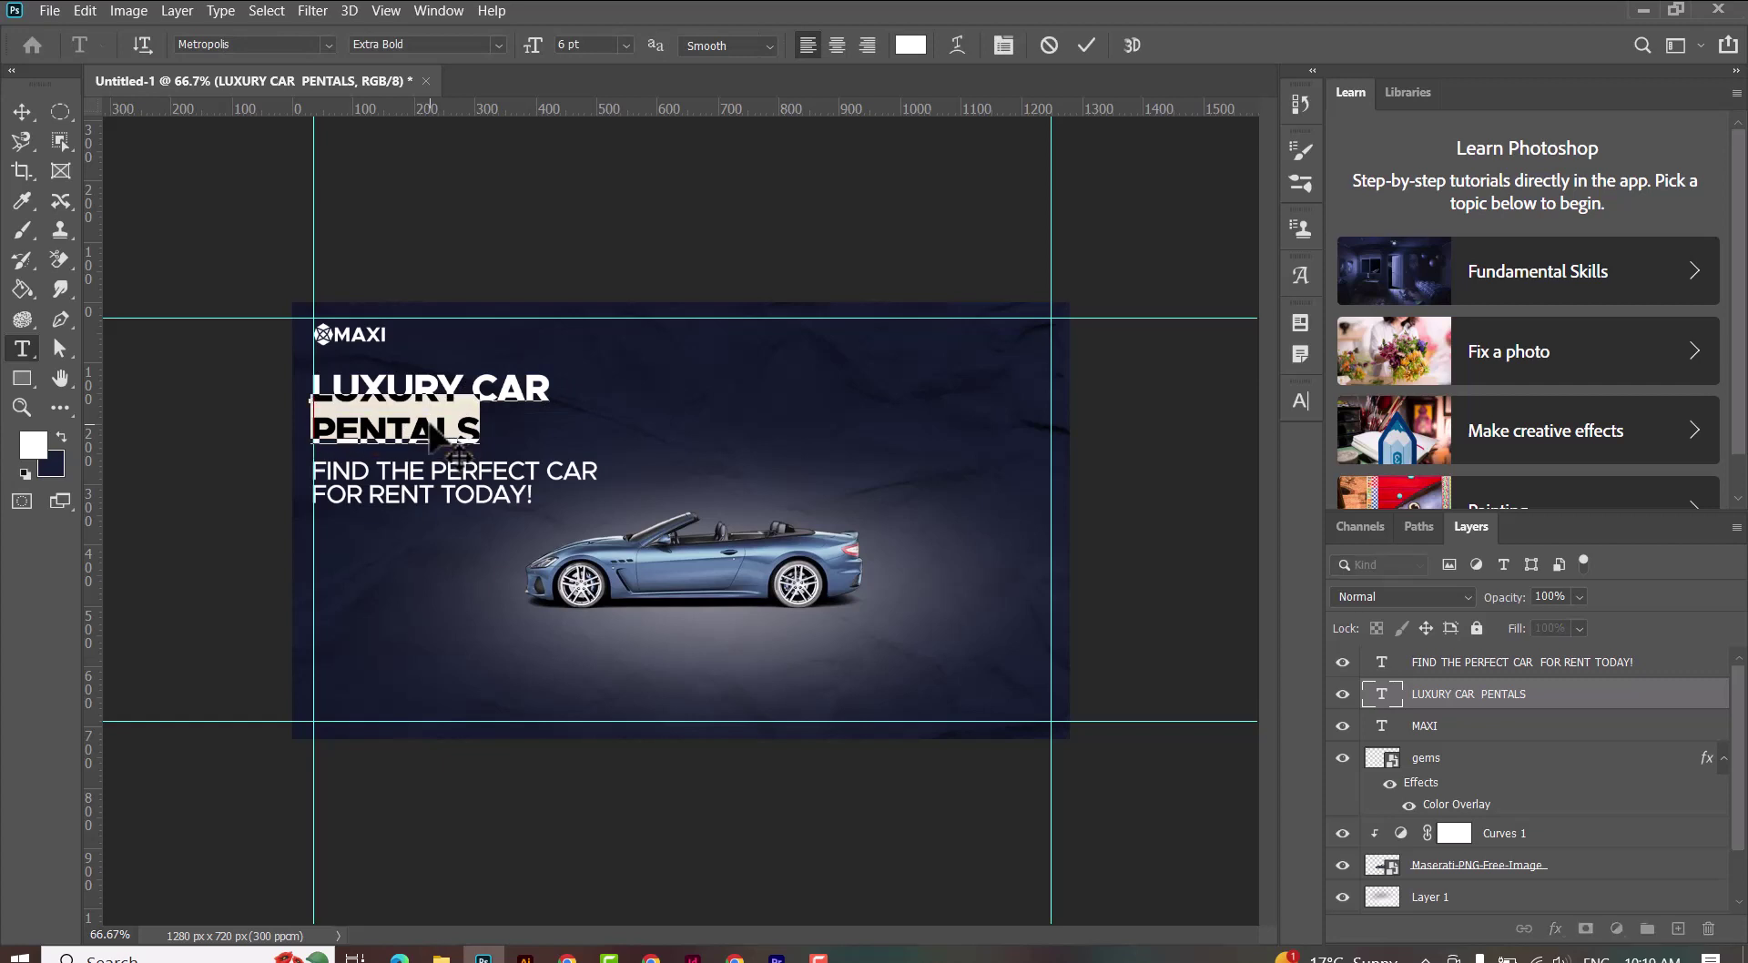
key("alt+Up")
key("alt+Up")
key("alt+Down")
key("alt+Down")
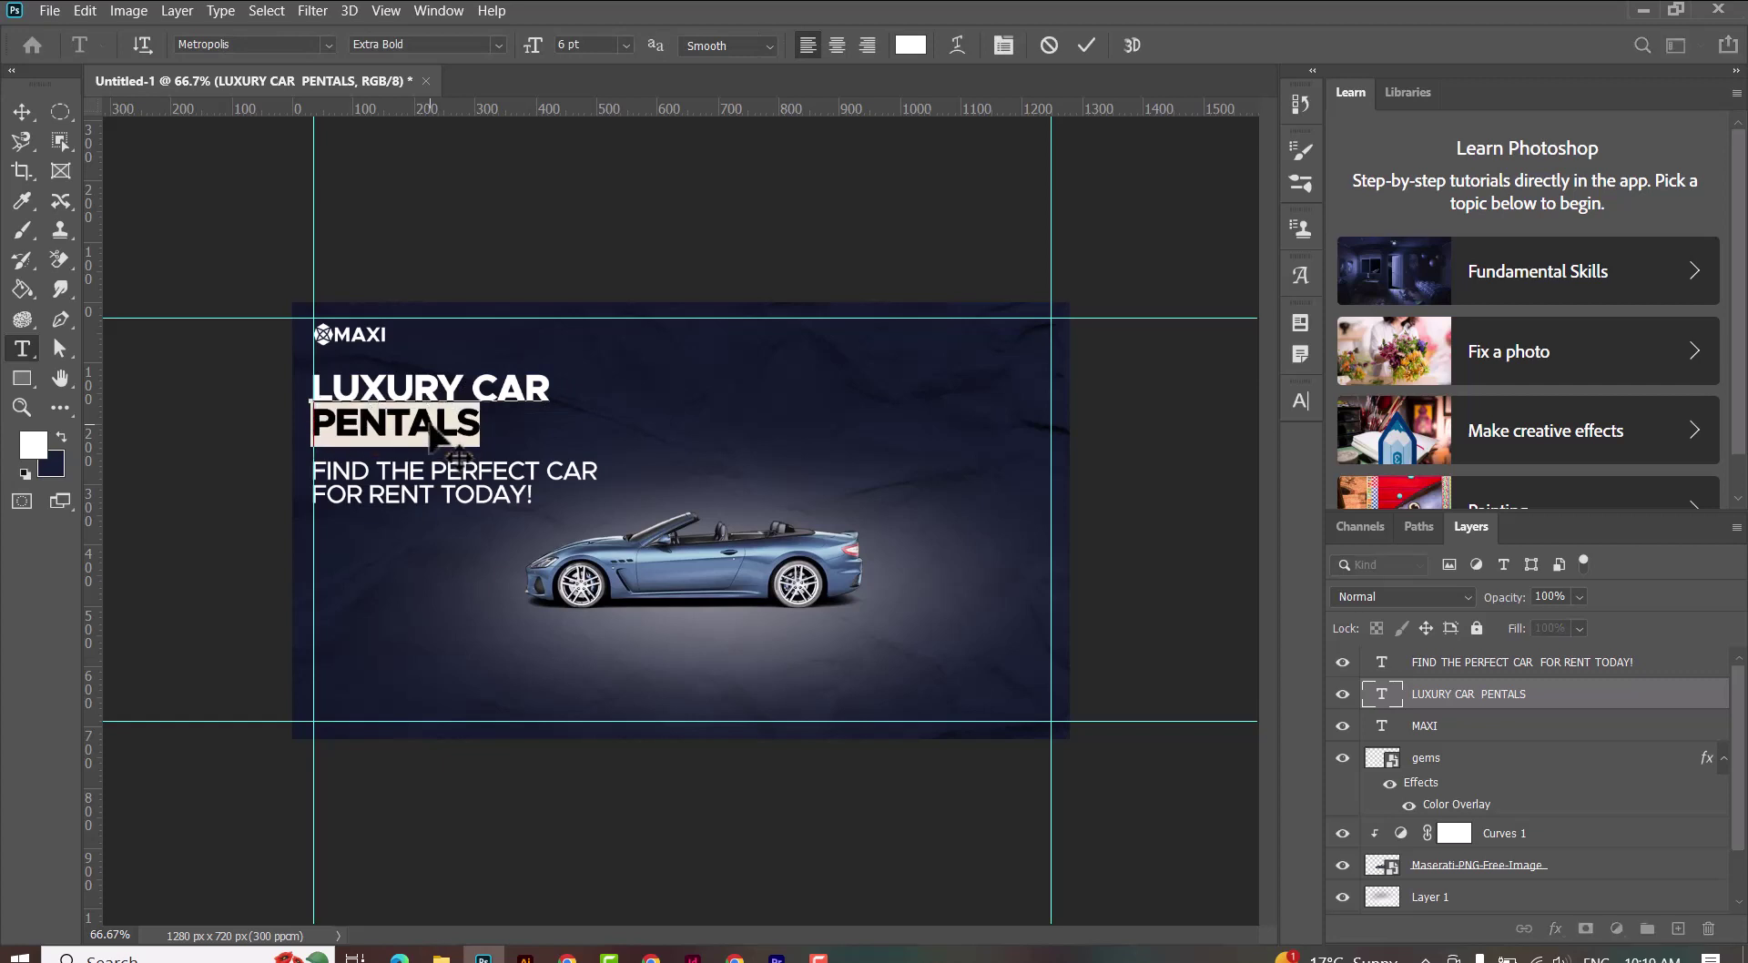
key("ctrl")
left_click(1077, 44)
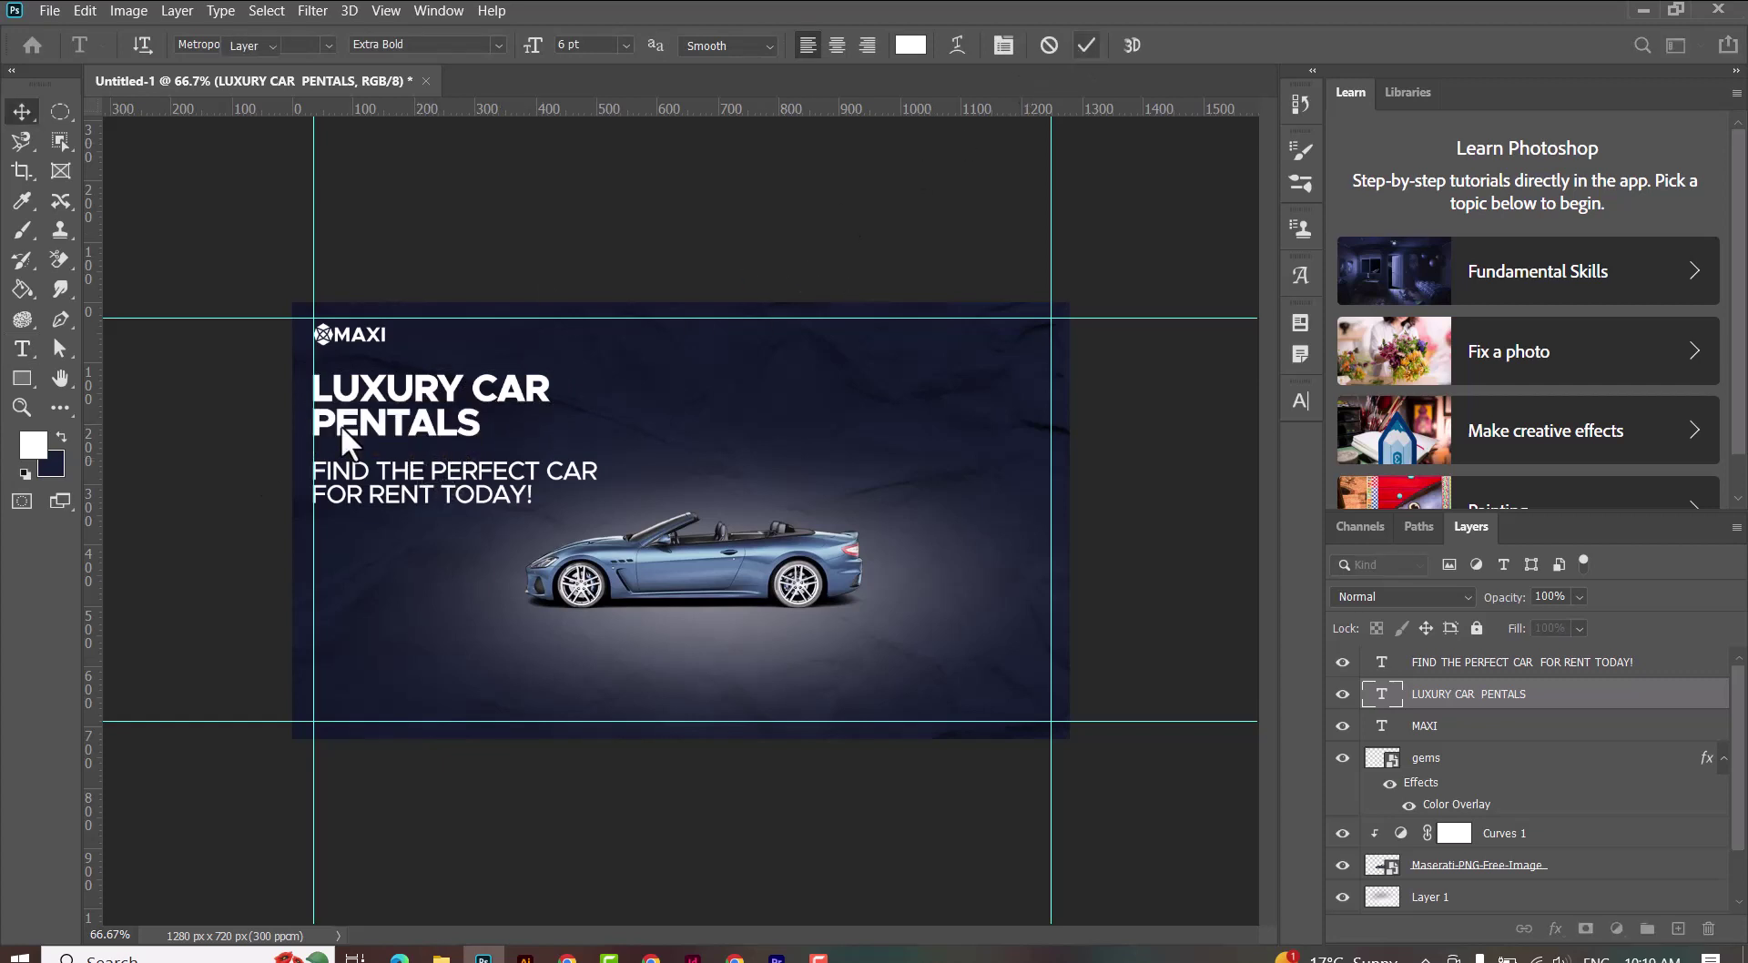
Step: Scale the tagline layer down to about 90%
key("v")
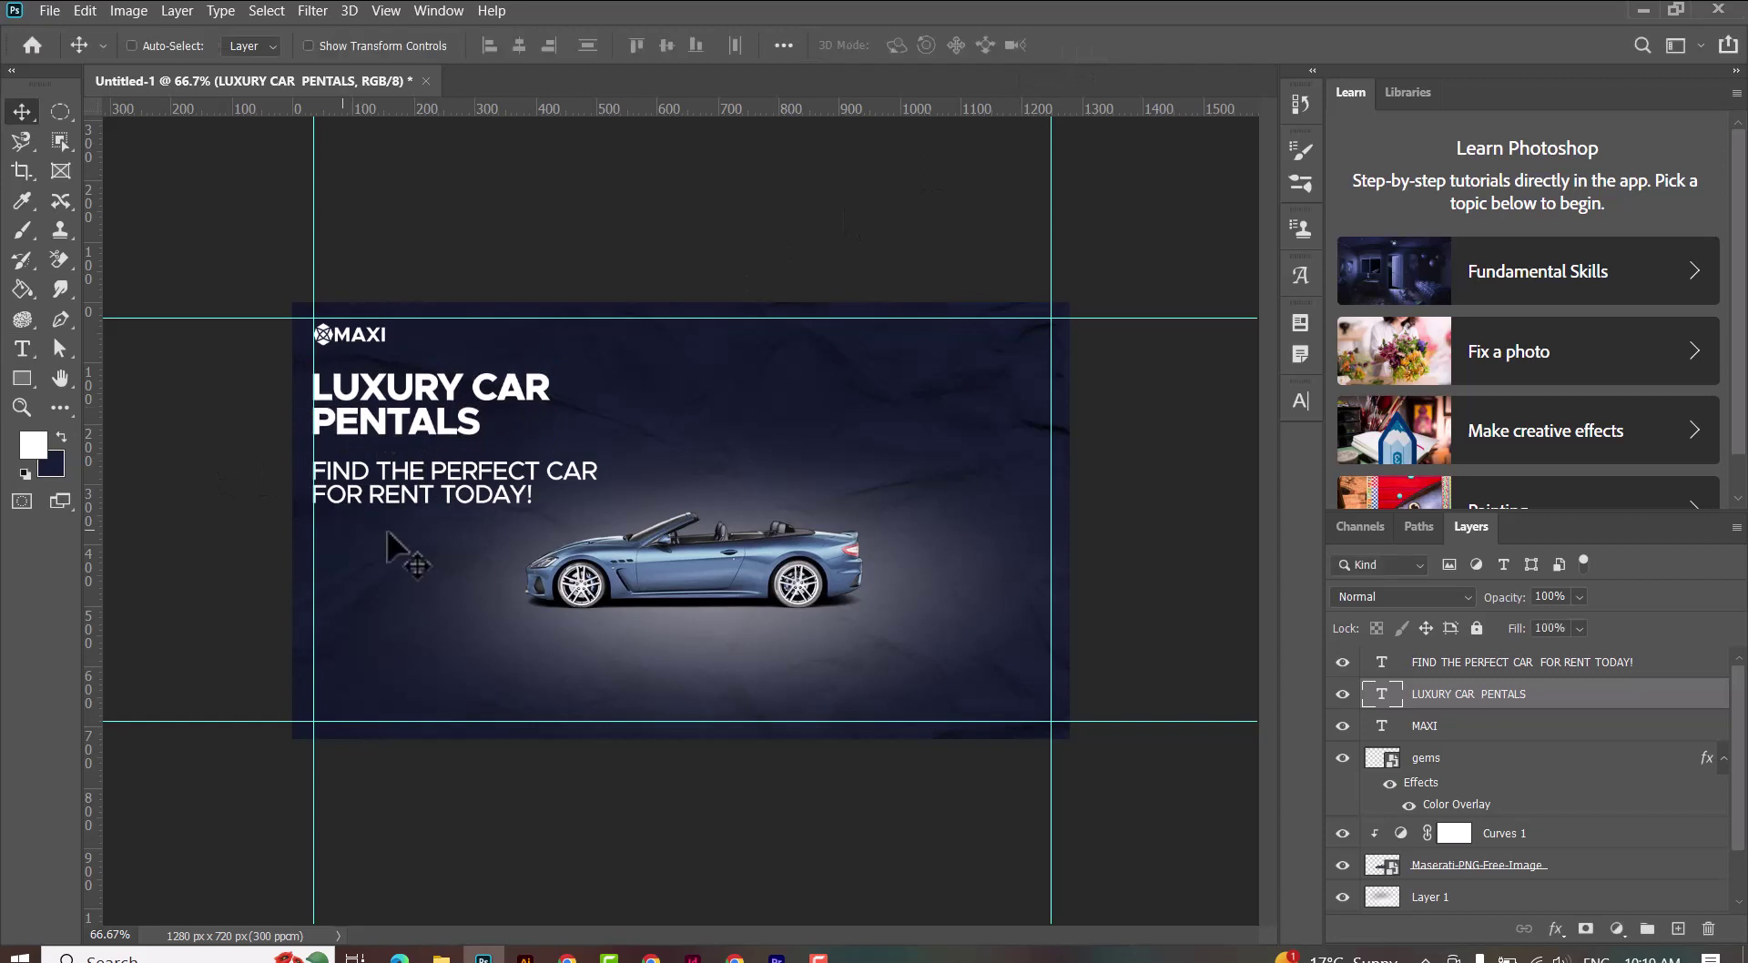
double_click(406, 482)
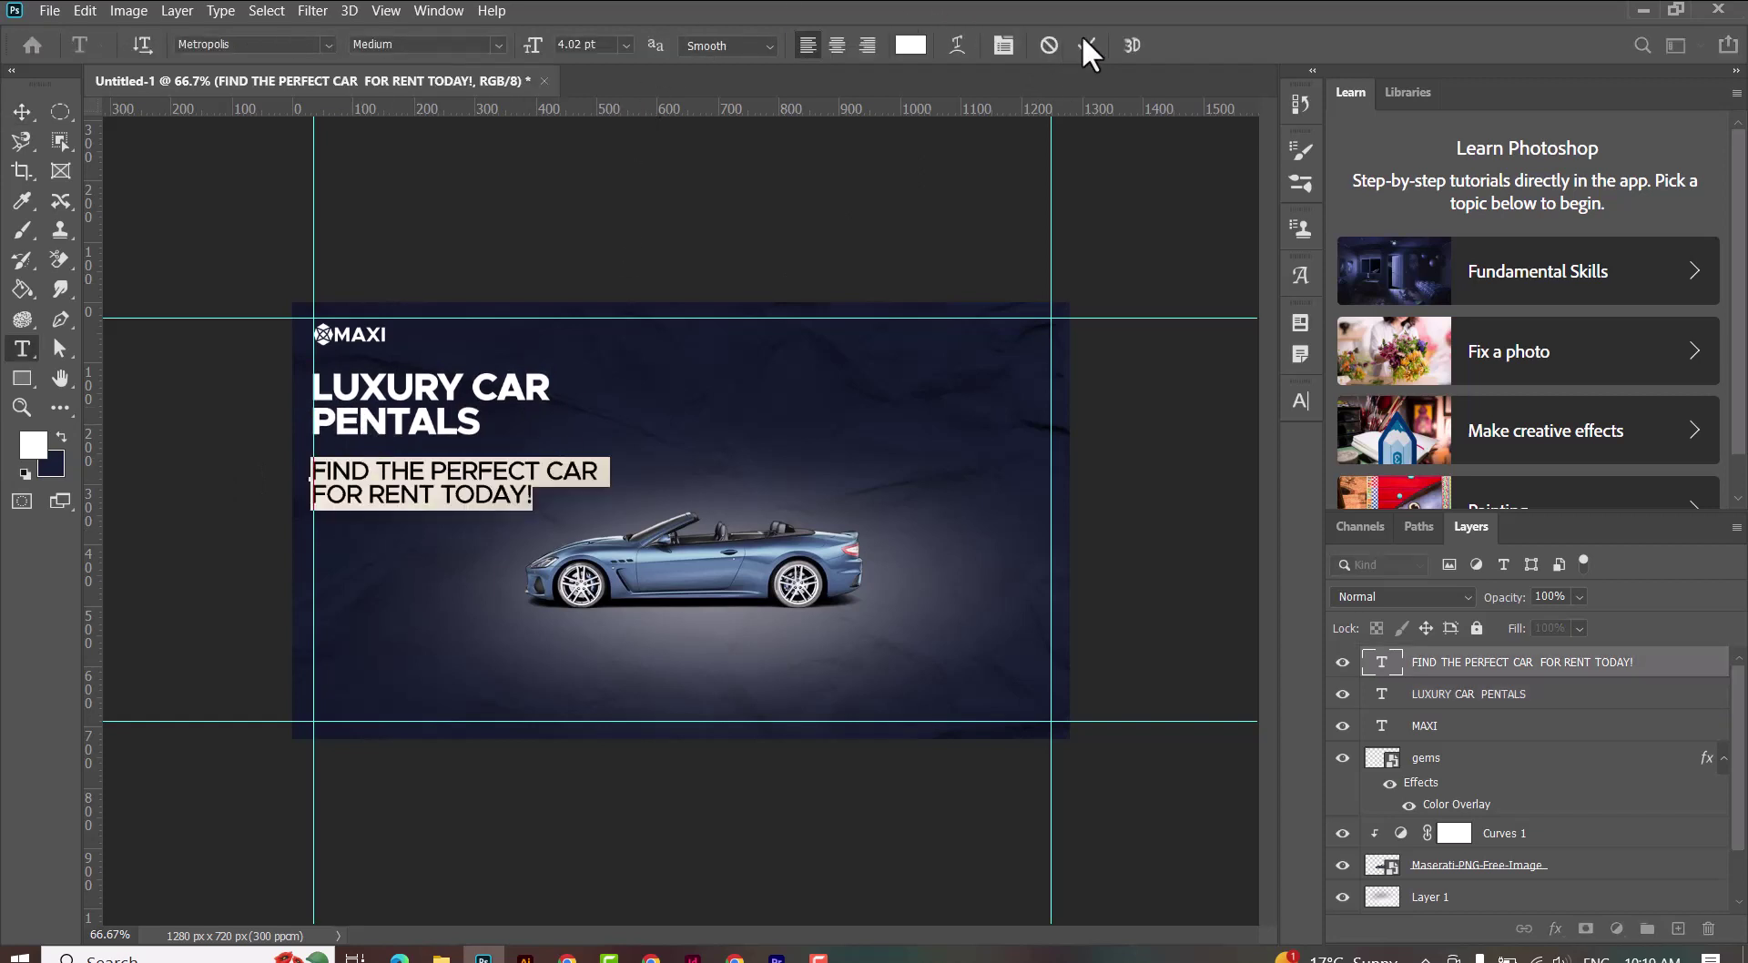
left_click(1086, 45)
left_click(22, 112)
key("ctrl+t")
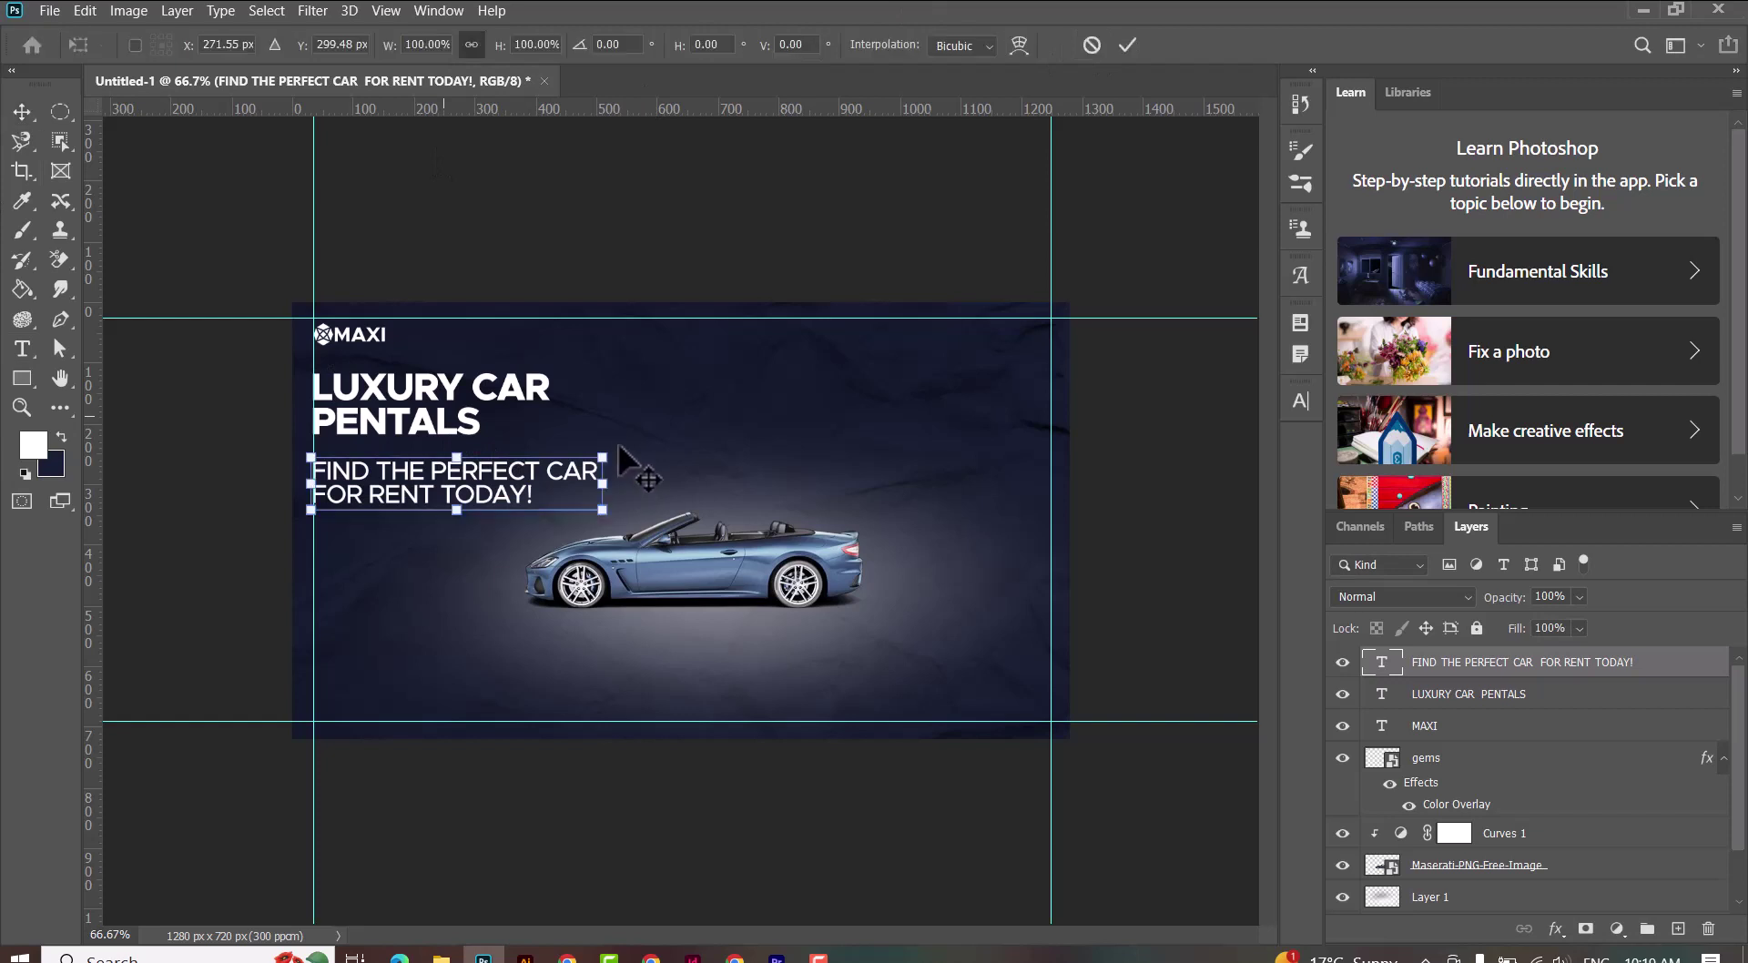
left_click_drag(599, 460, 576, 459)
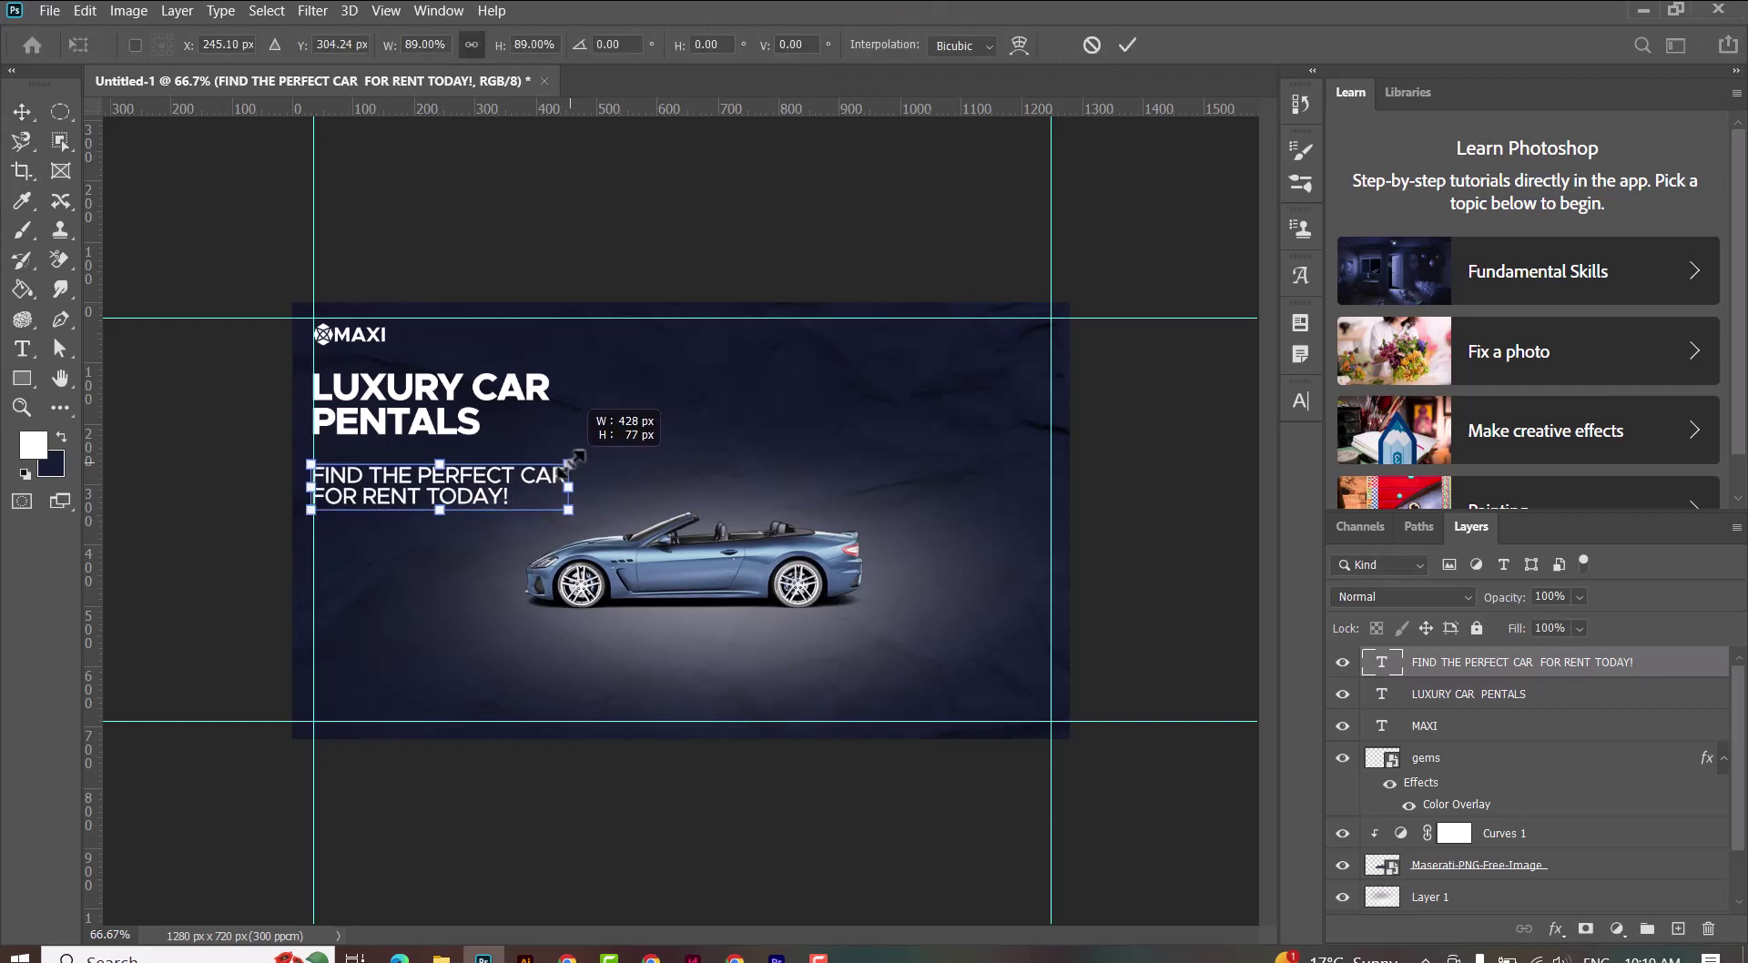
key("Return")
Step: Nudge the tagline up to sit snugly beneath the heading
key("Up")
key("Up")
key("Up")
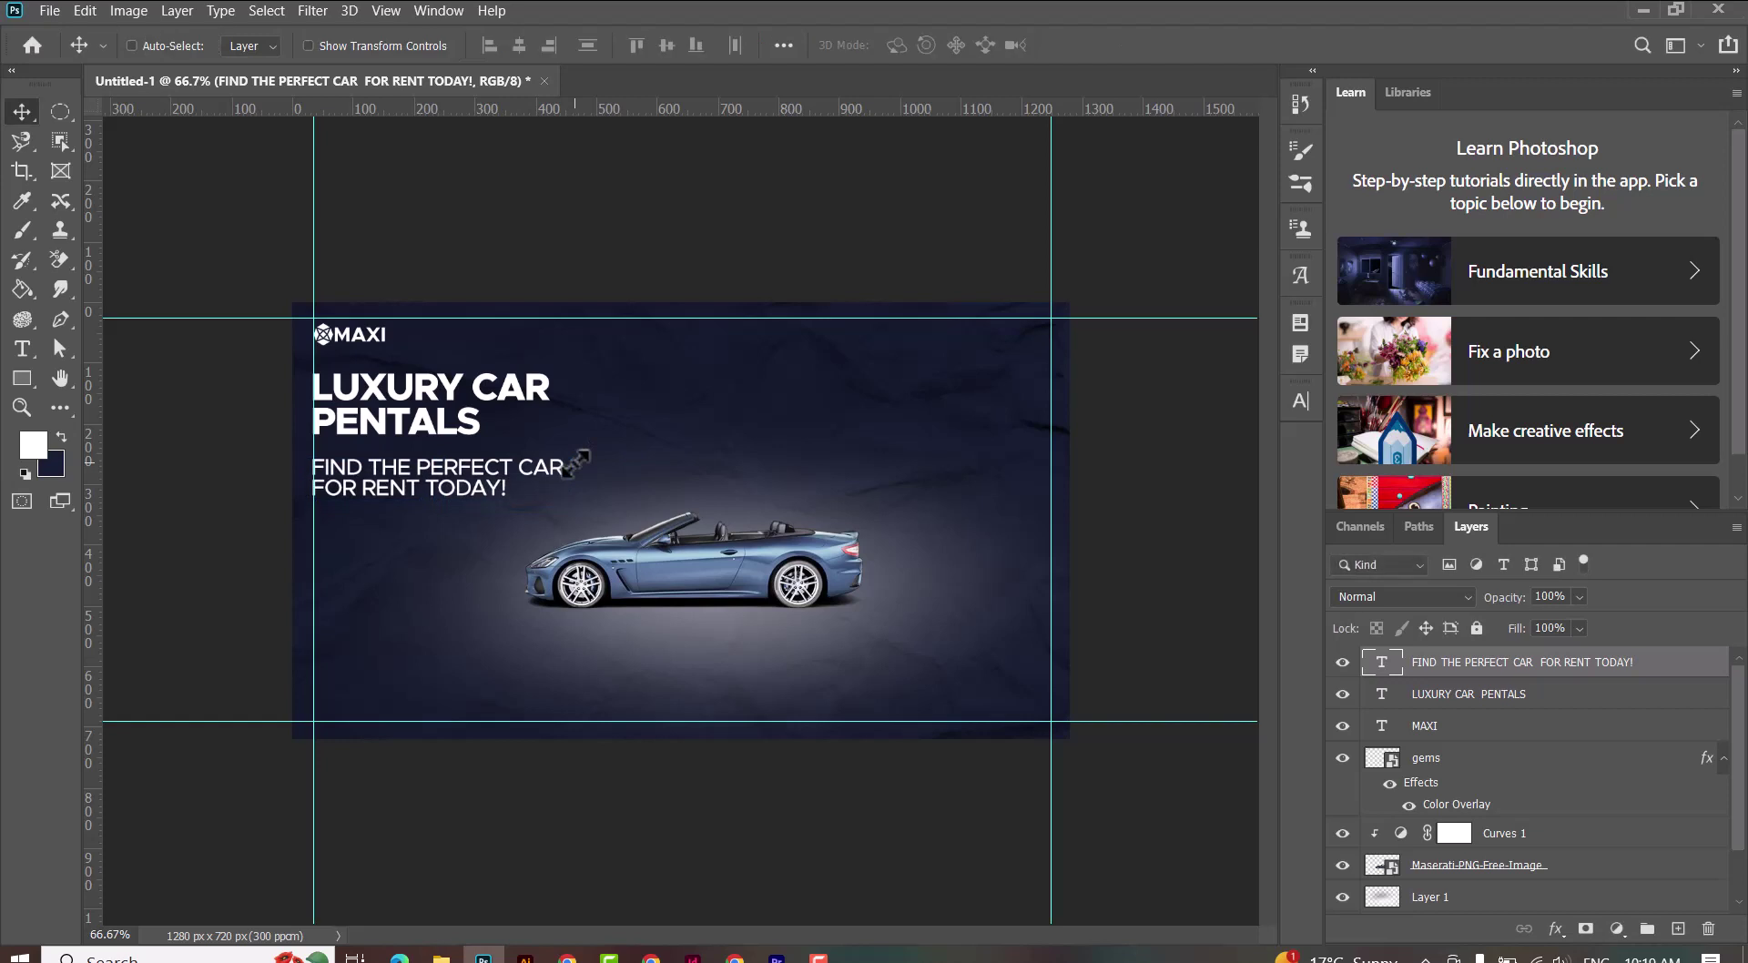
key("Right")
key("Right")
key("Right")
key("Up")
key("Up")
key("Up")
key("Up")
key("Up")
key("Up")
key("Up")
key("Up")
key("Up")
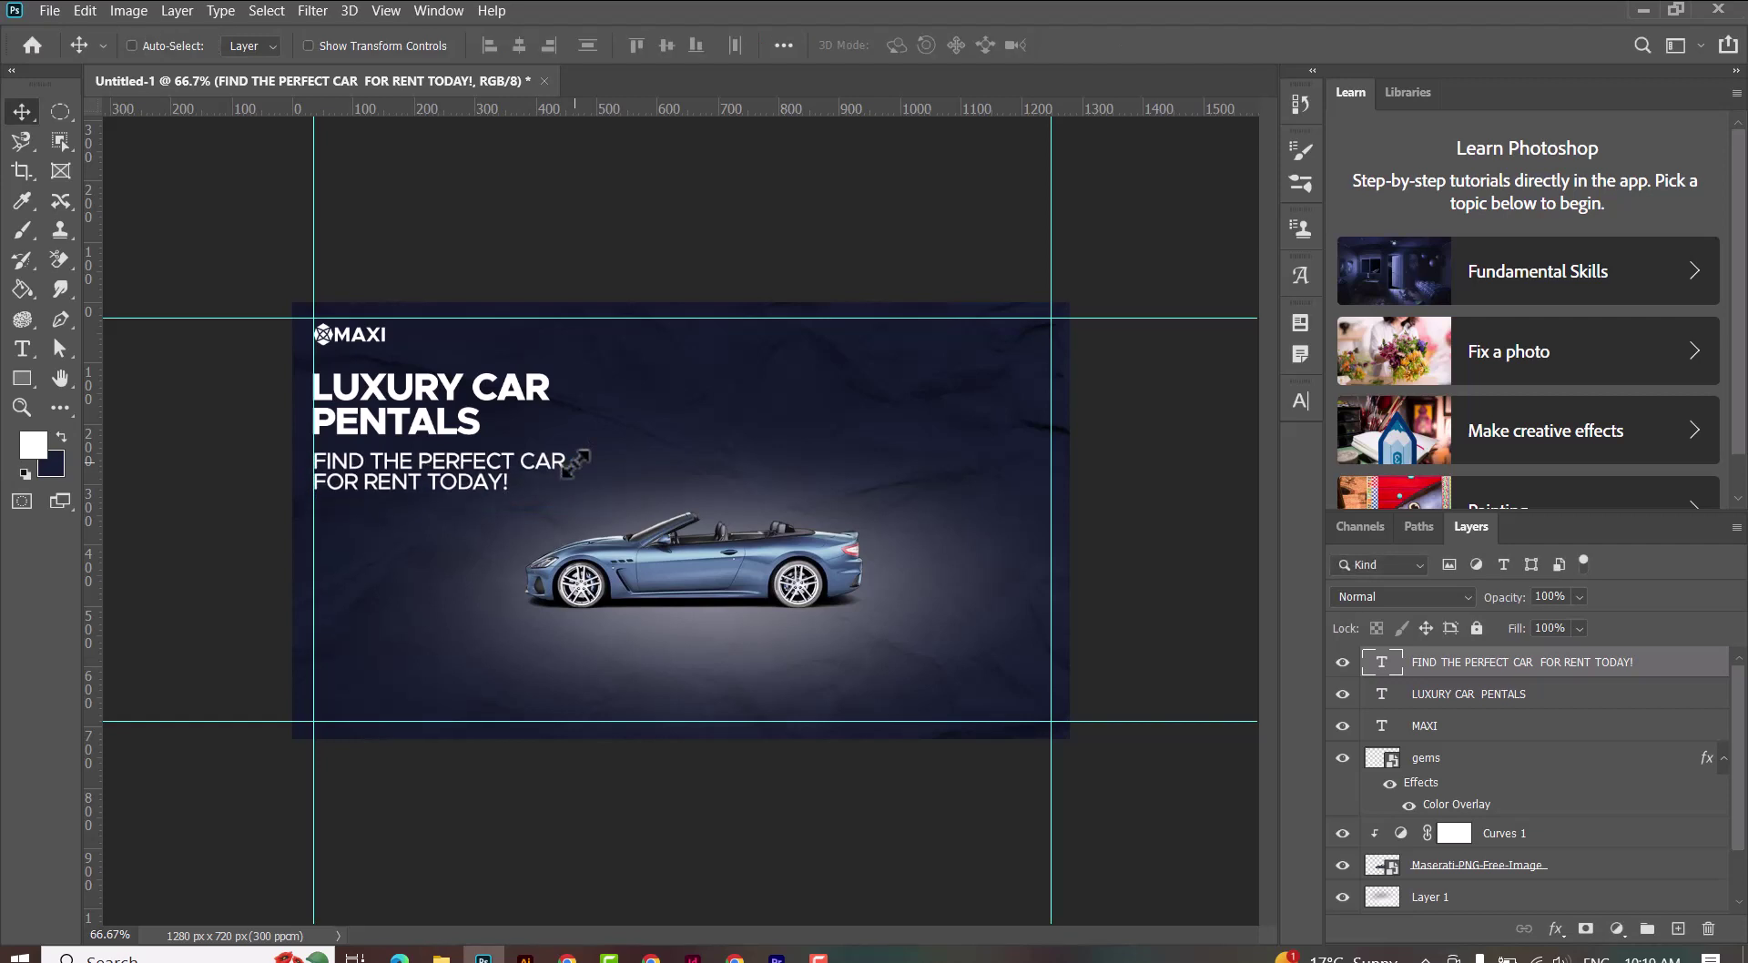
key("Up")
key("Up")
key("Up")
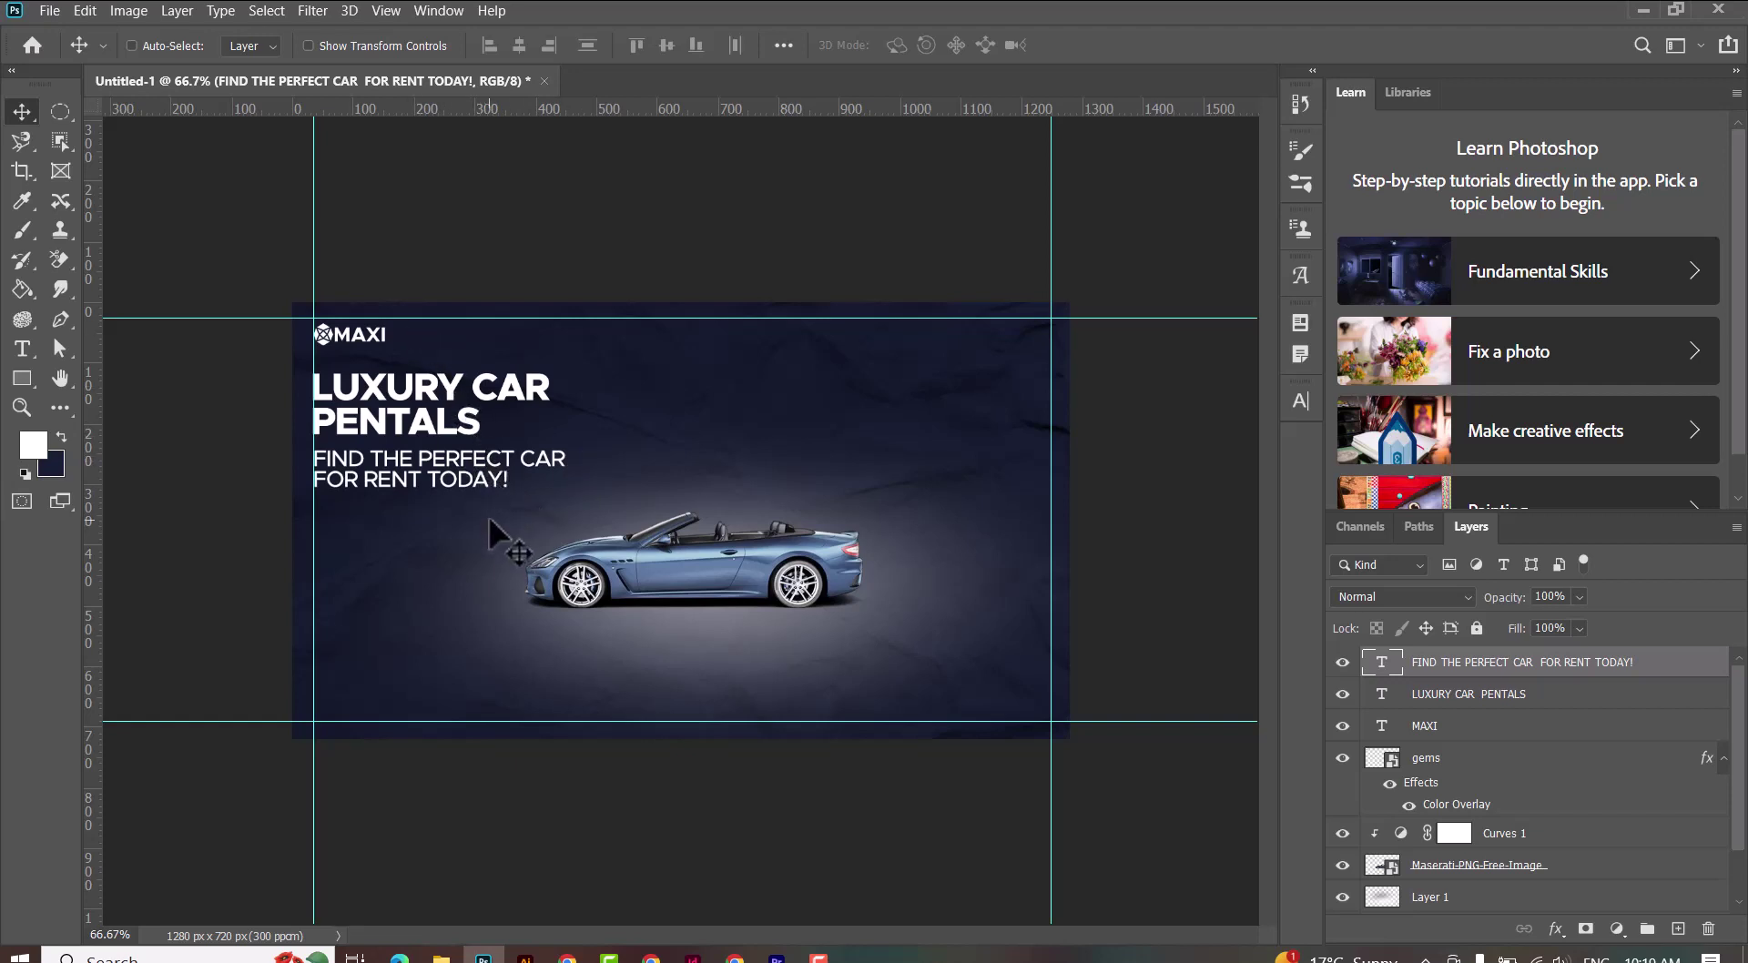
key("Down")
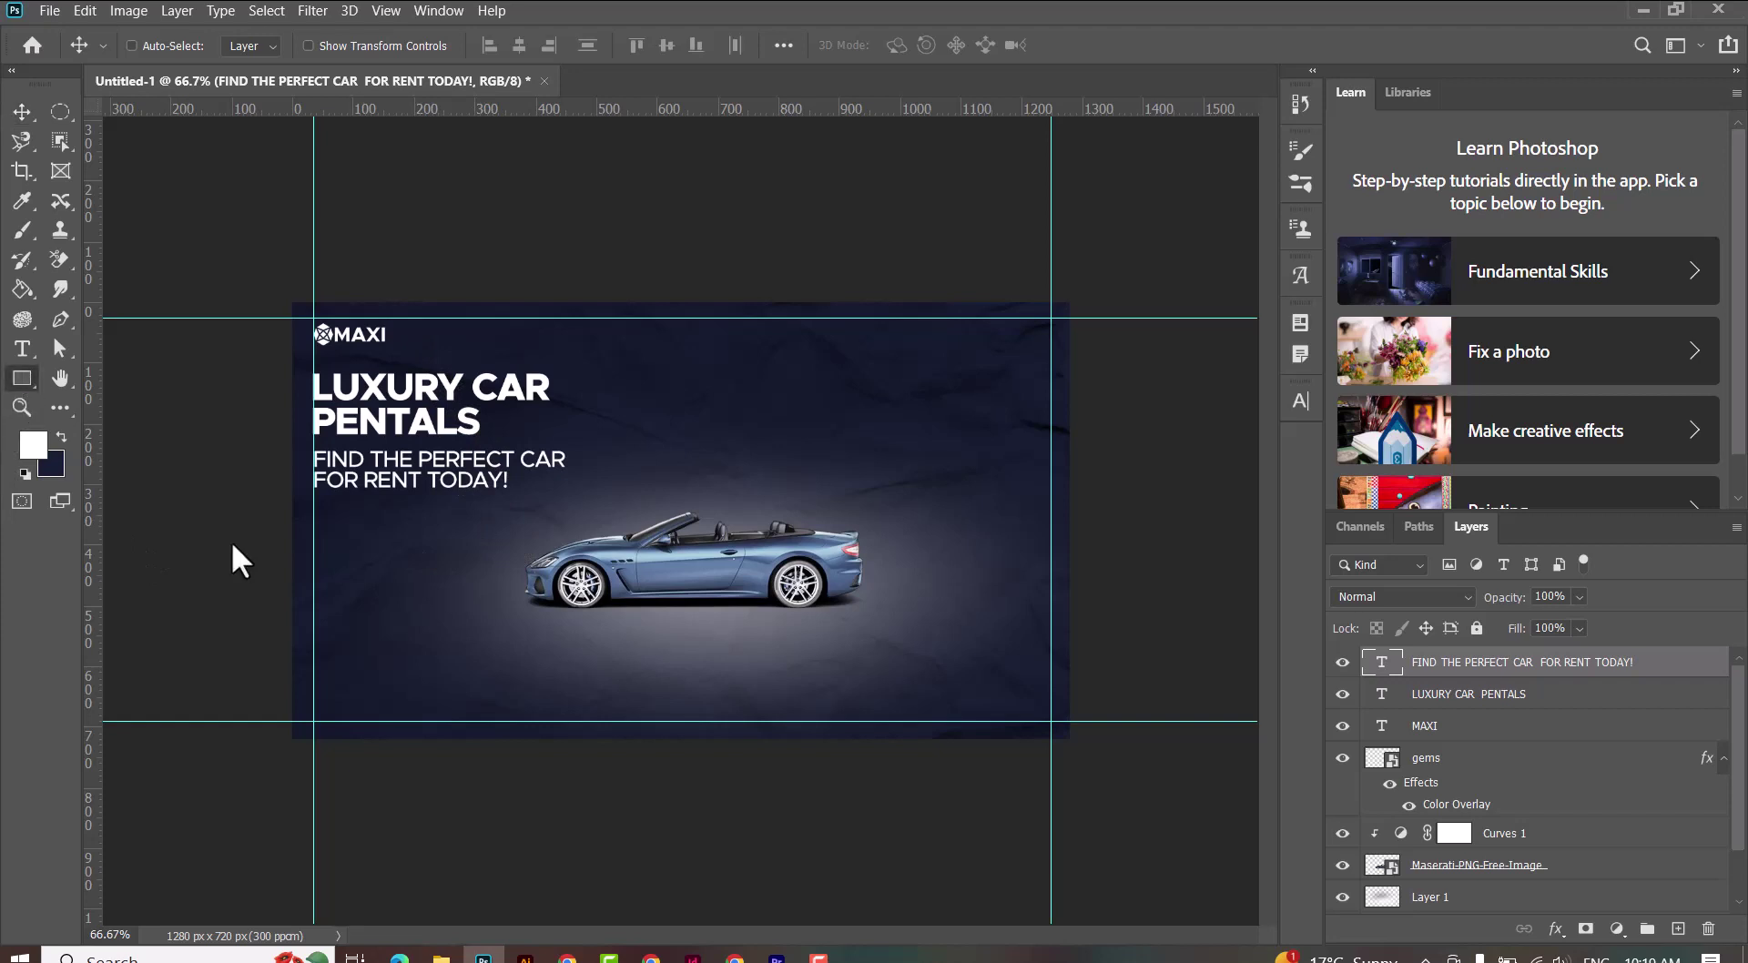
Step: Draw a 256 × 64 px rectangle left of the car, aligned to the guide, with no fill
key("u")
left_click_drag(328, 571, 470, 608)
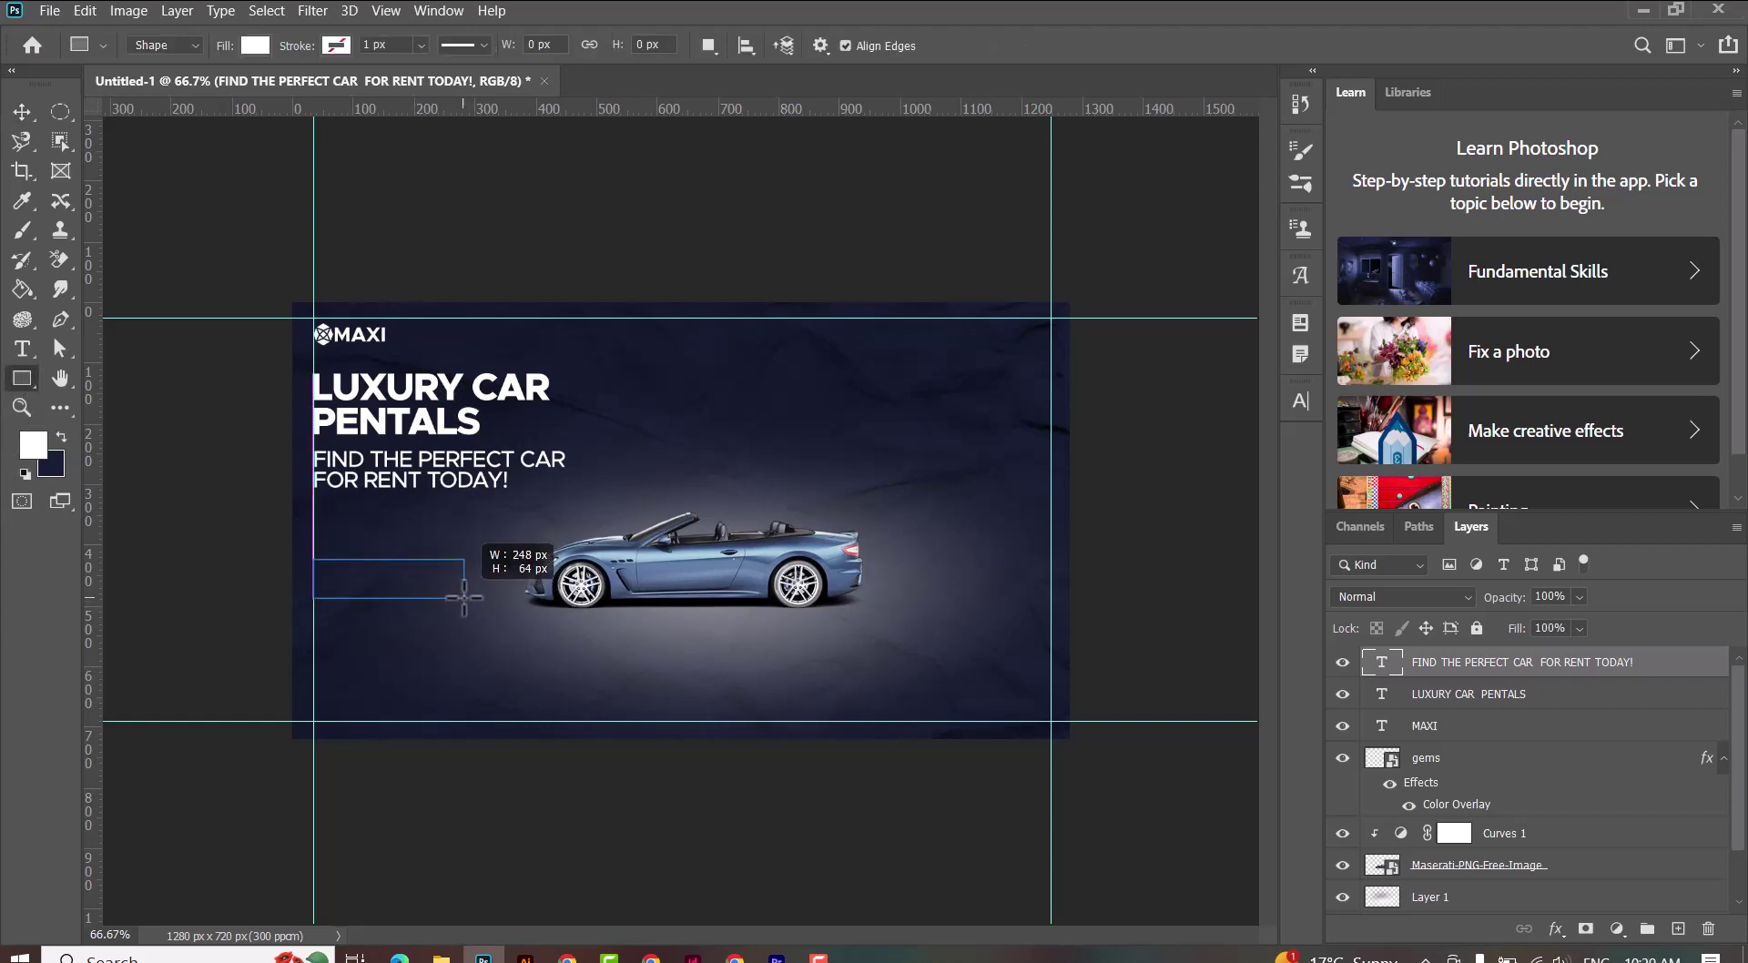
left_click_drag(471, 608, 469, 598)
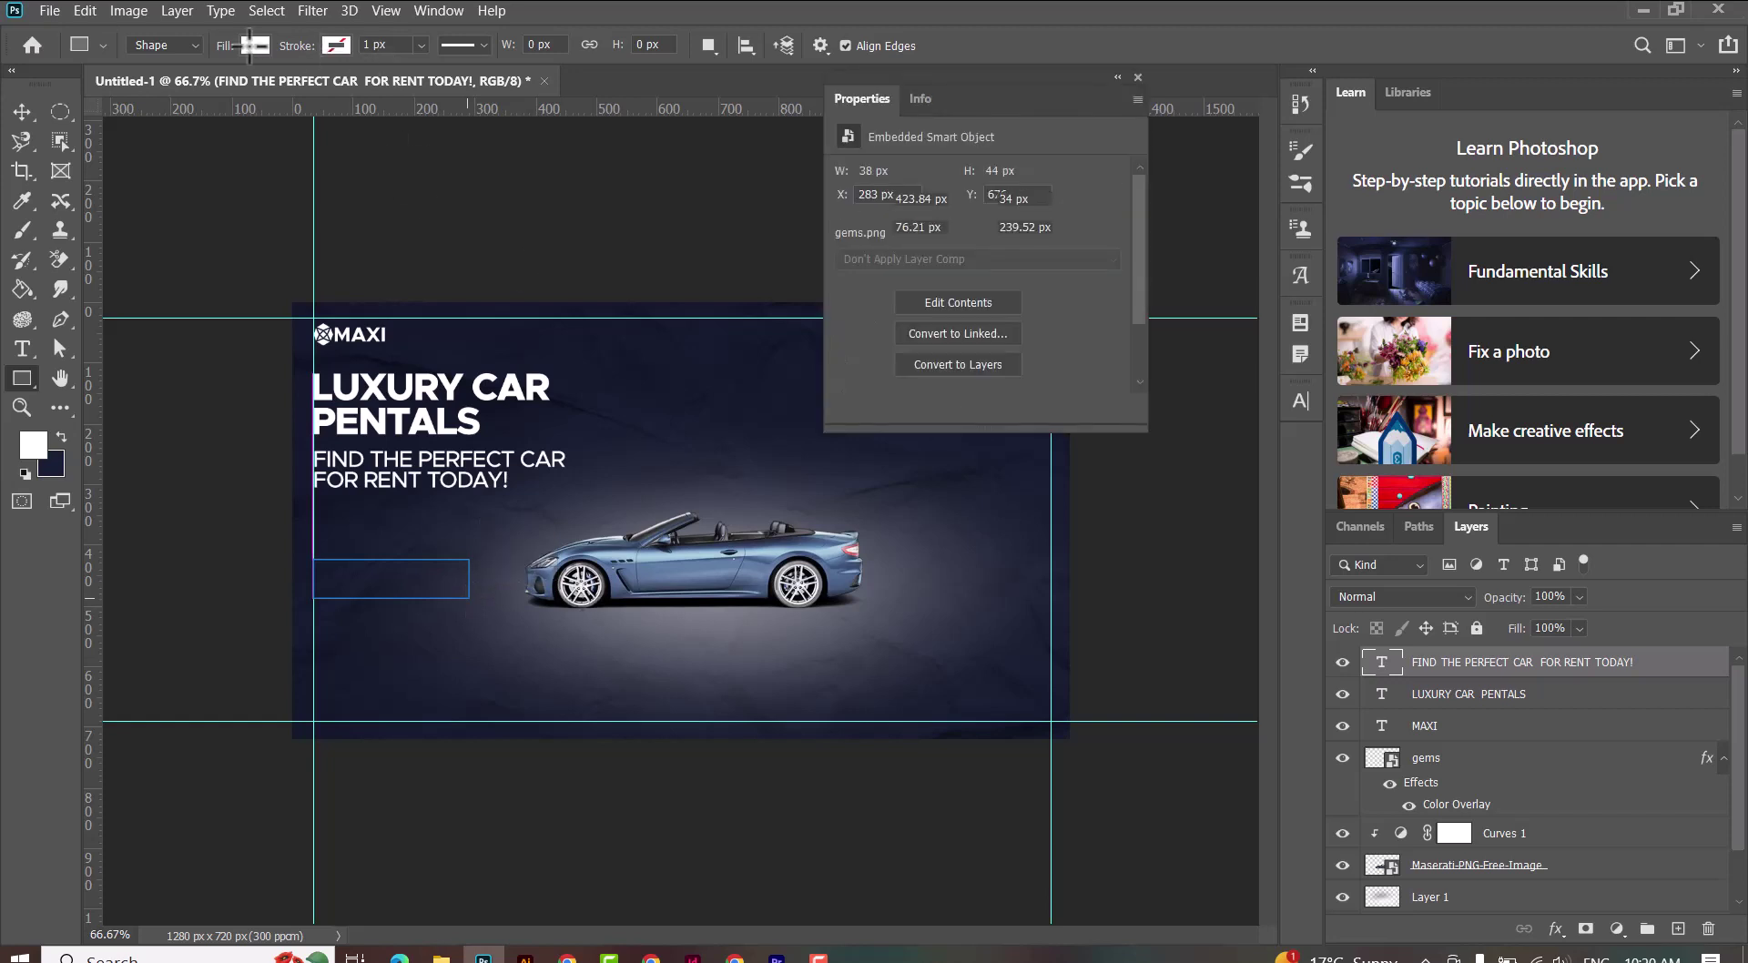
left_click(255, 45)
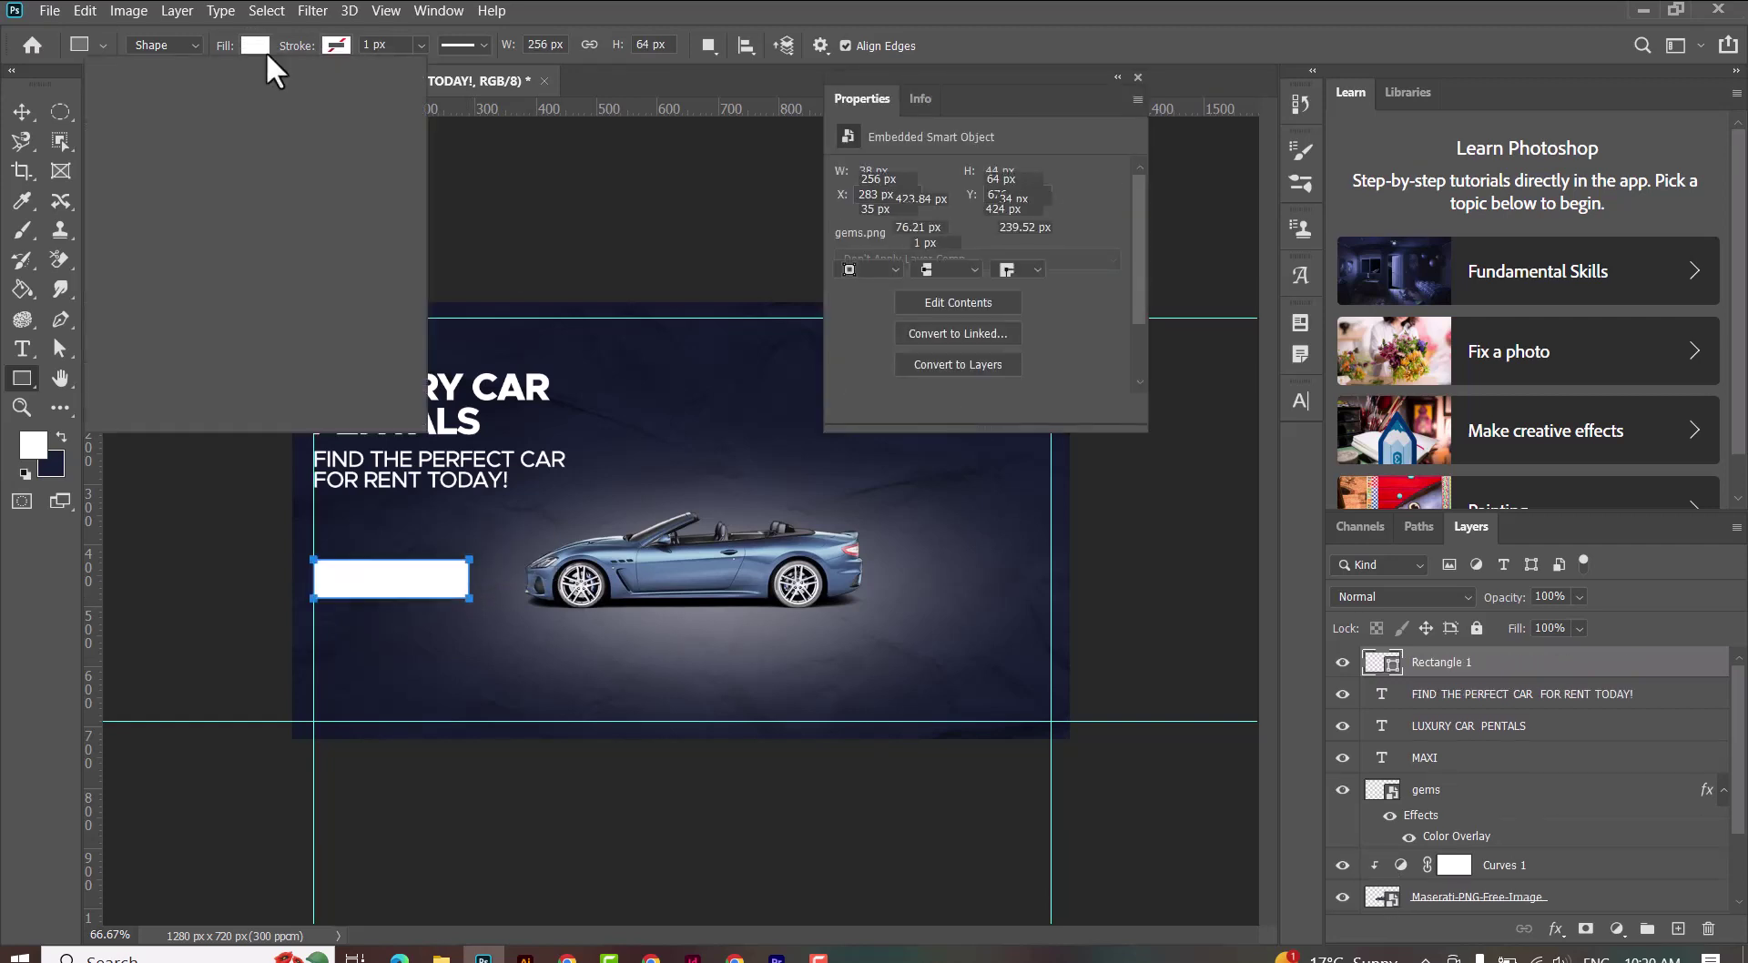
left_click(259, 47)
left_click(254, 45)
left_click(328, 46)
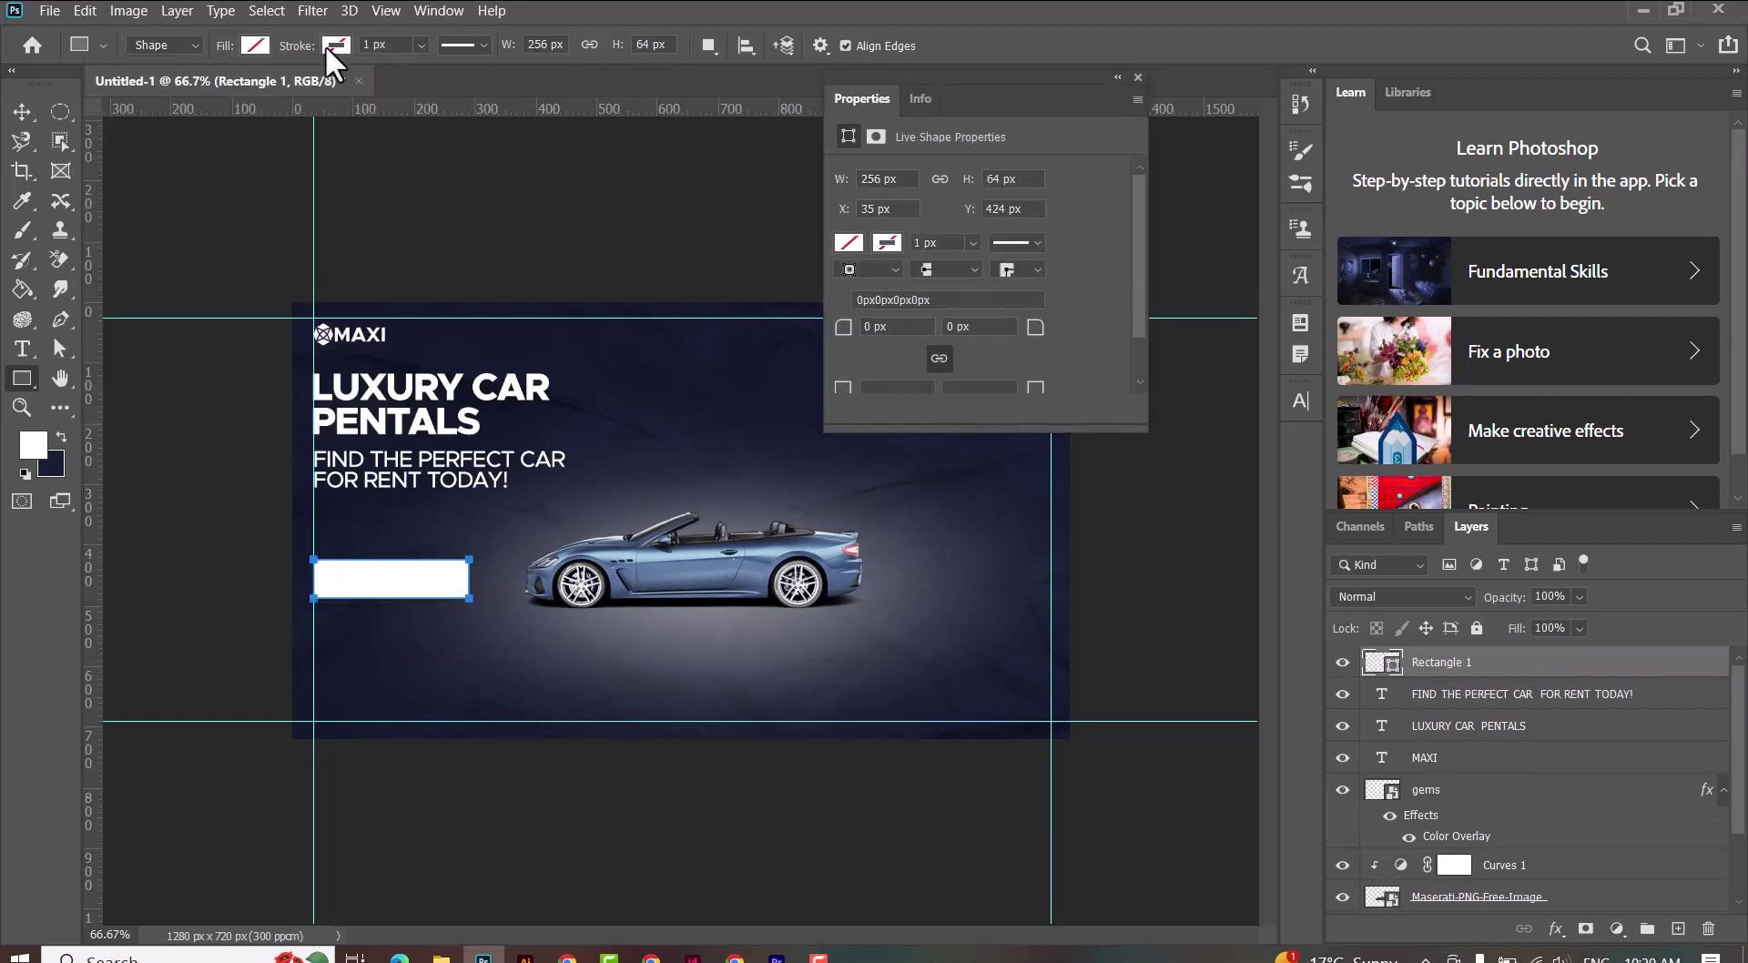
Step: Give the rectangle a white outline with a 4 px stroke width
left_click(327, 45)
left_click(203, 87)
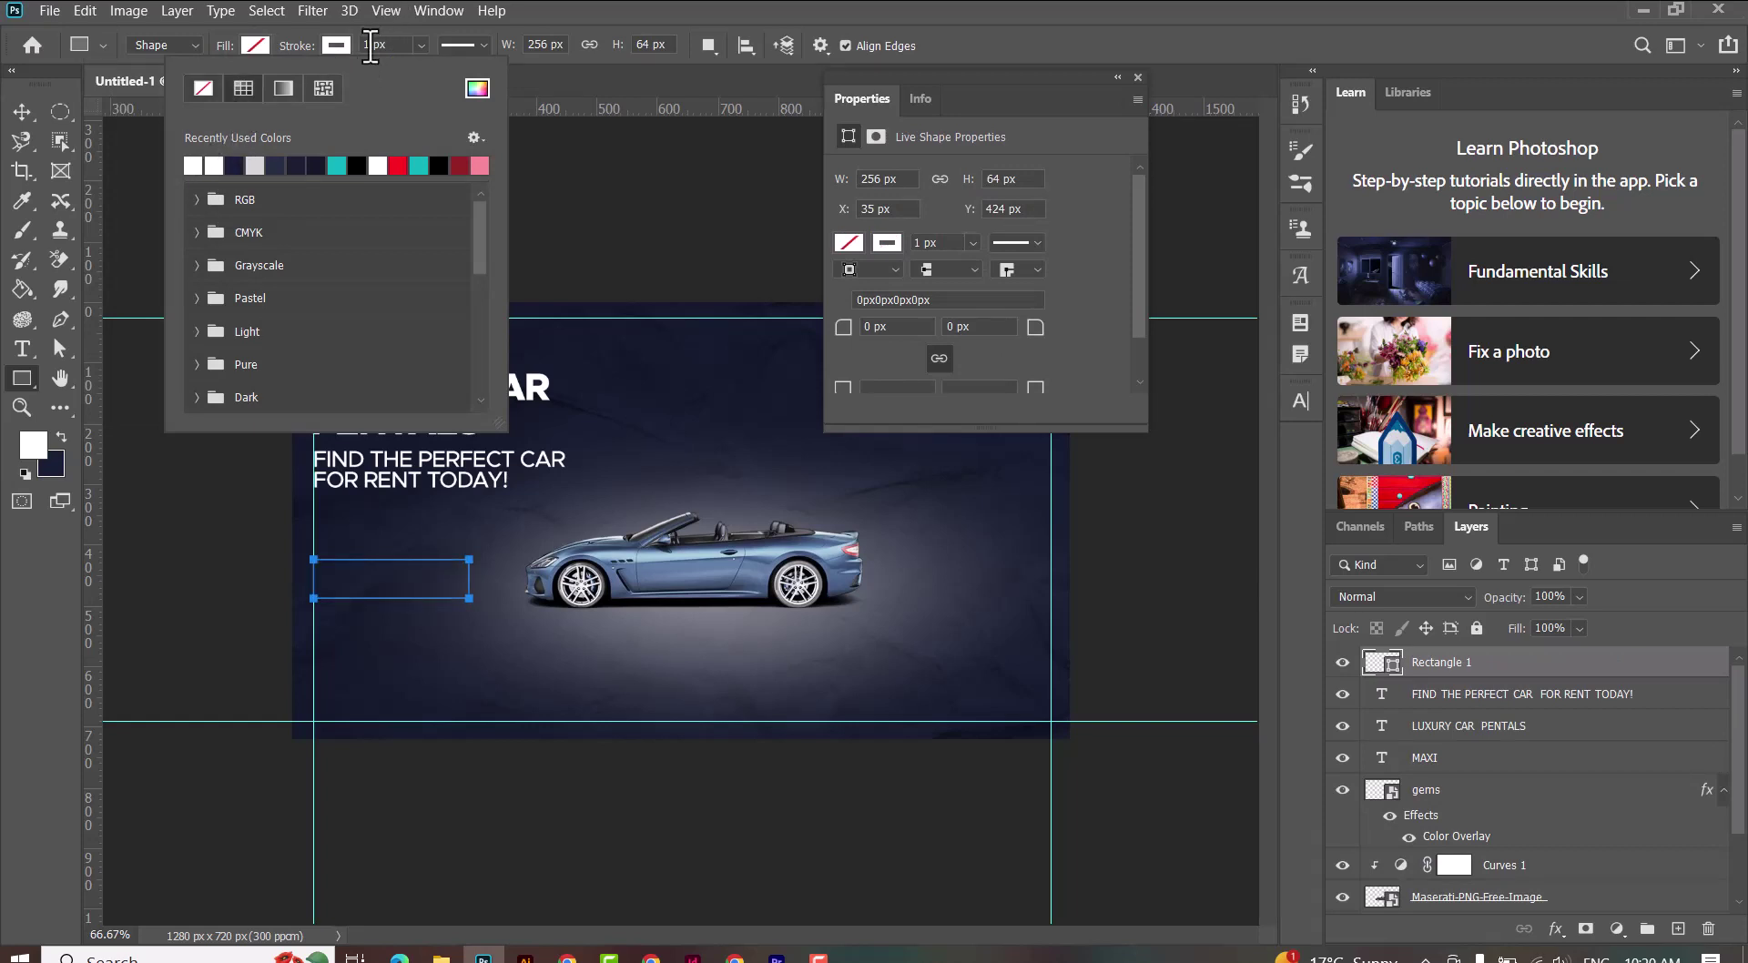
left_click(369, 45)
type("5")
key("Return")
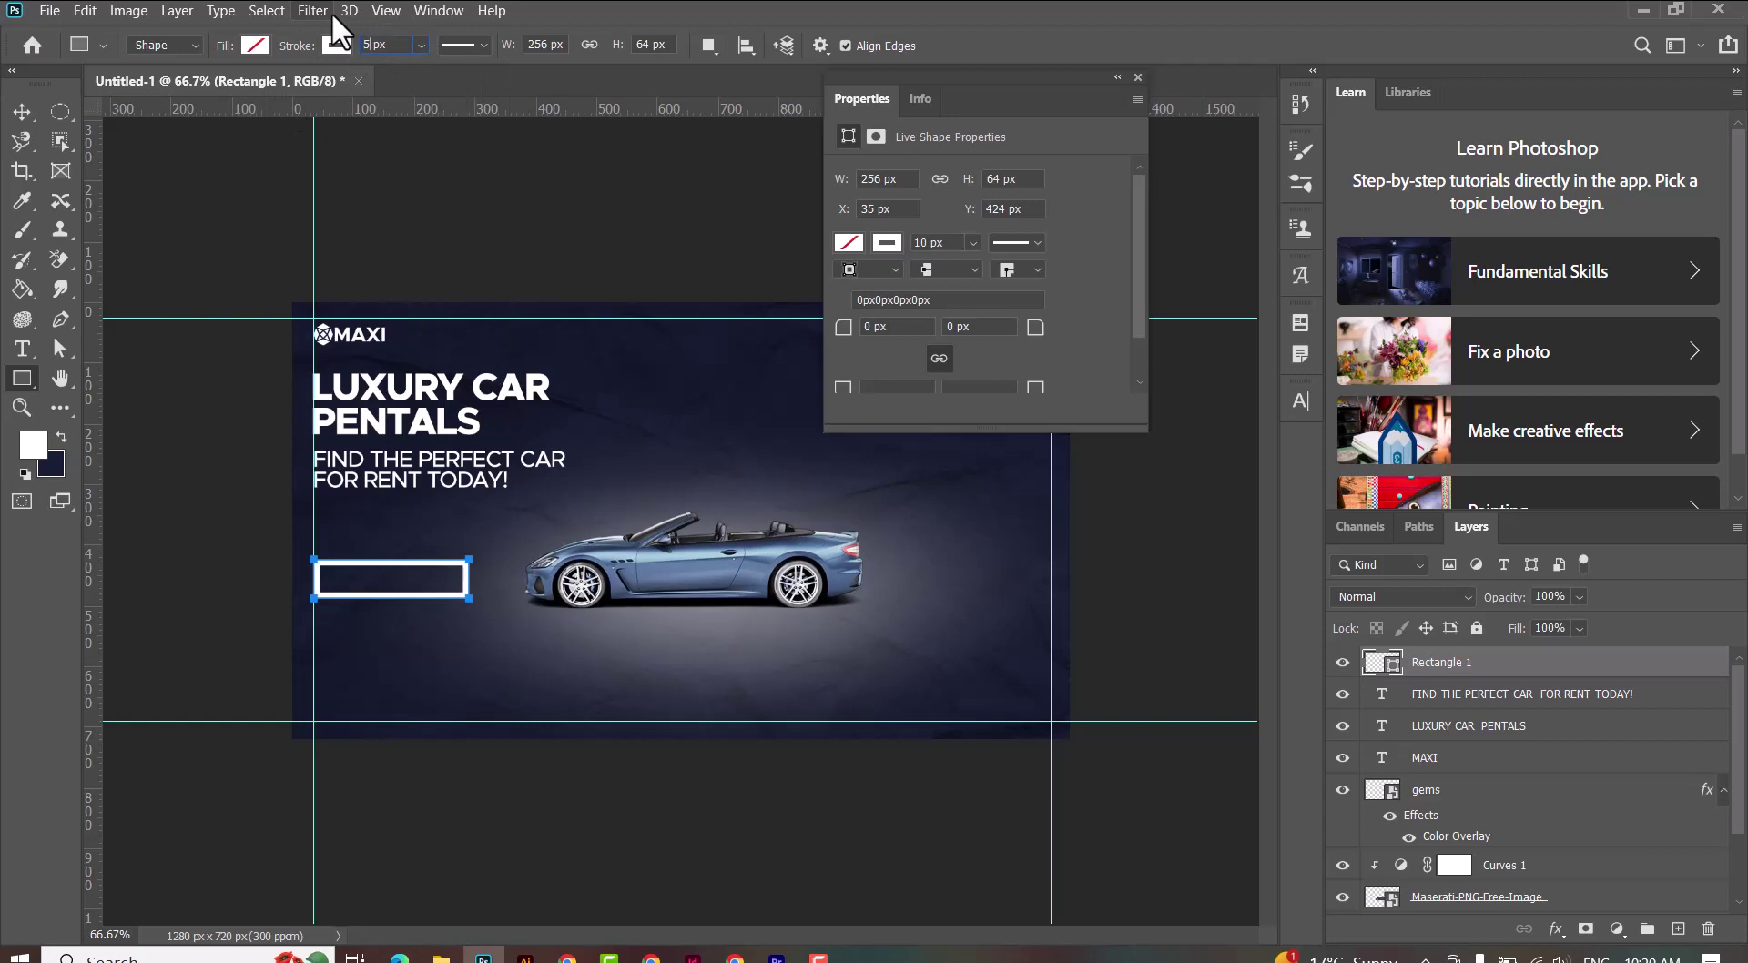
key("Return")
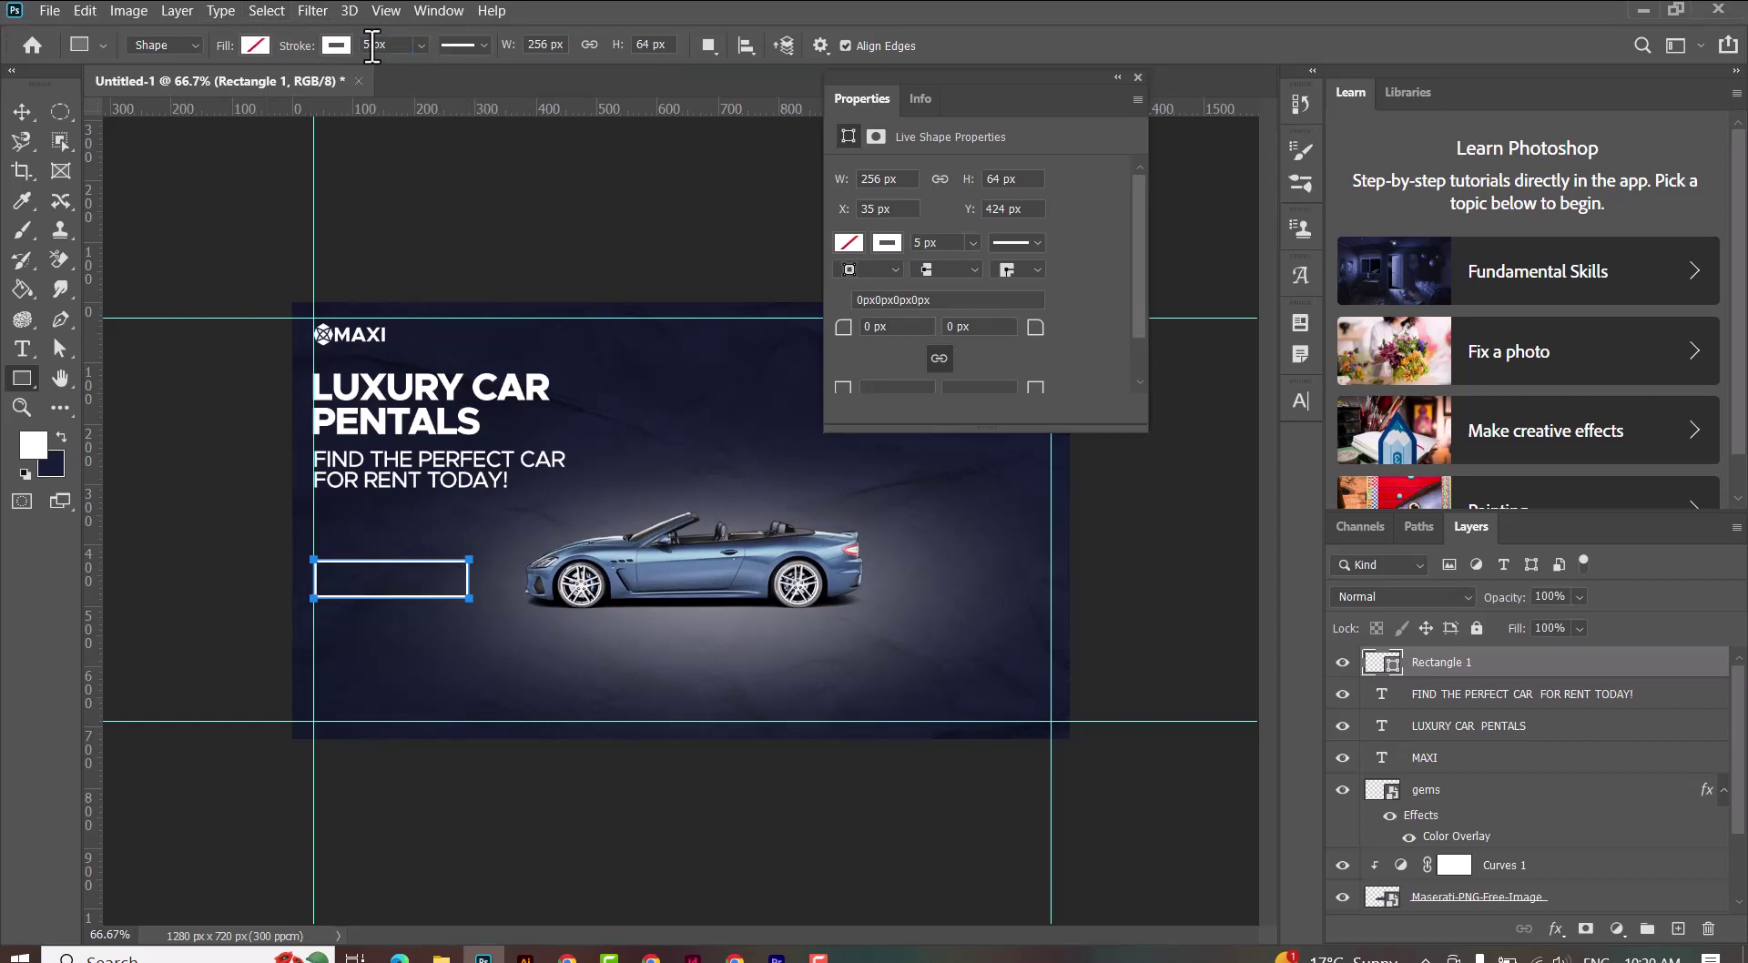
type("4")
key("Return")
left_click(22, 111)
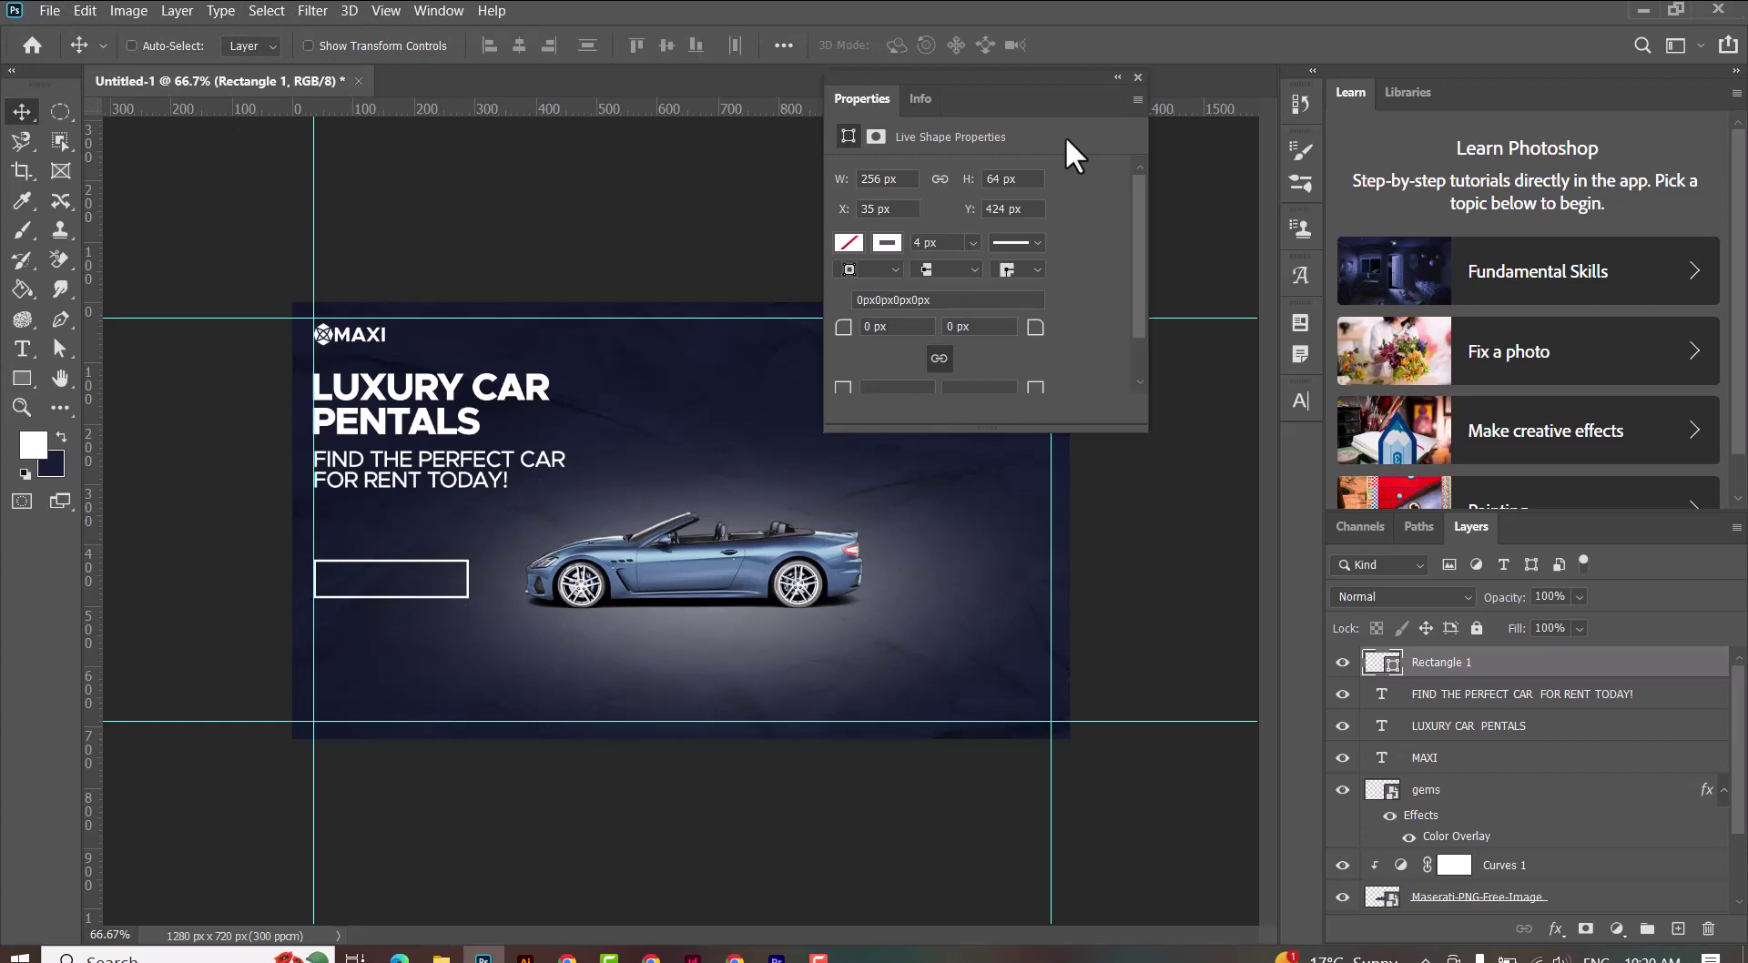
left_click(22, 348)
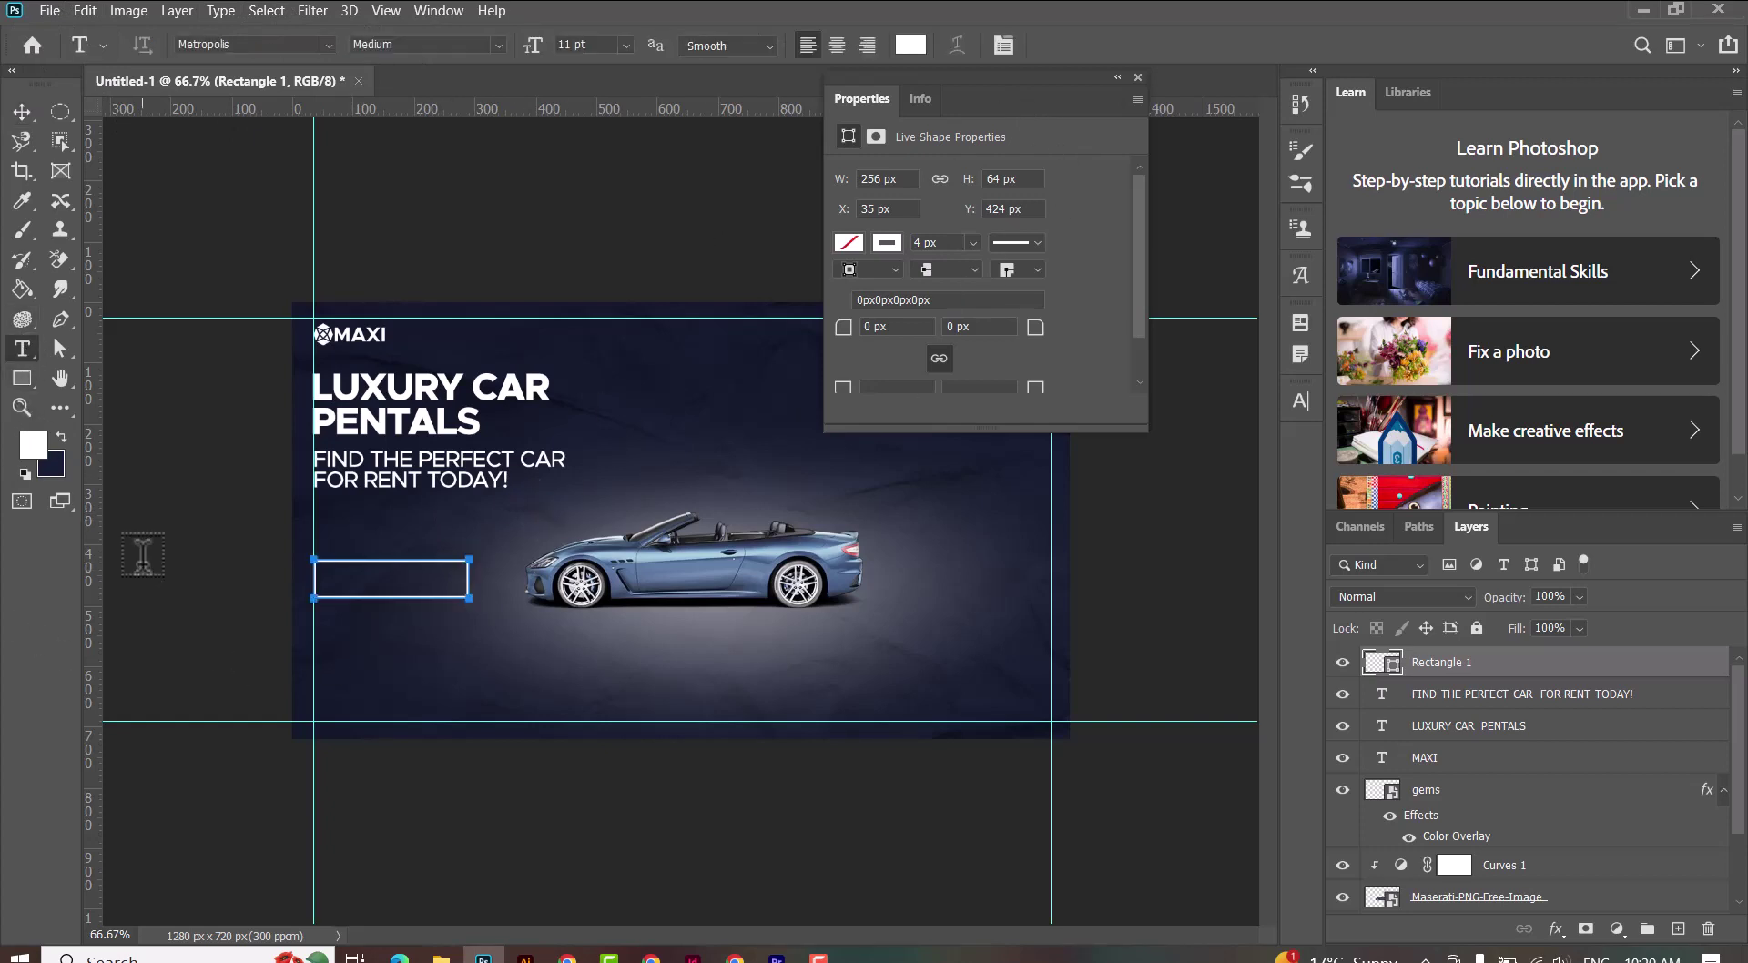
Step: Add the label text 'EXPLORE NOW' at 6 pt below the rectangle
left_click(376, 646)
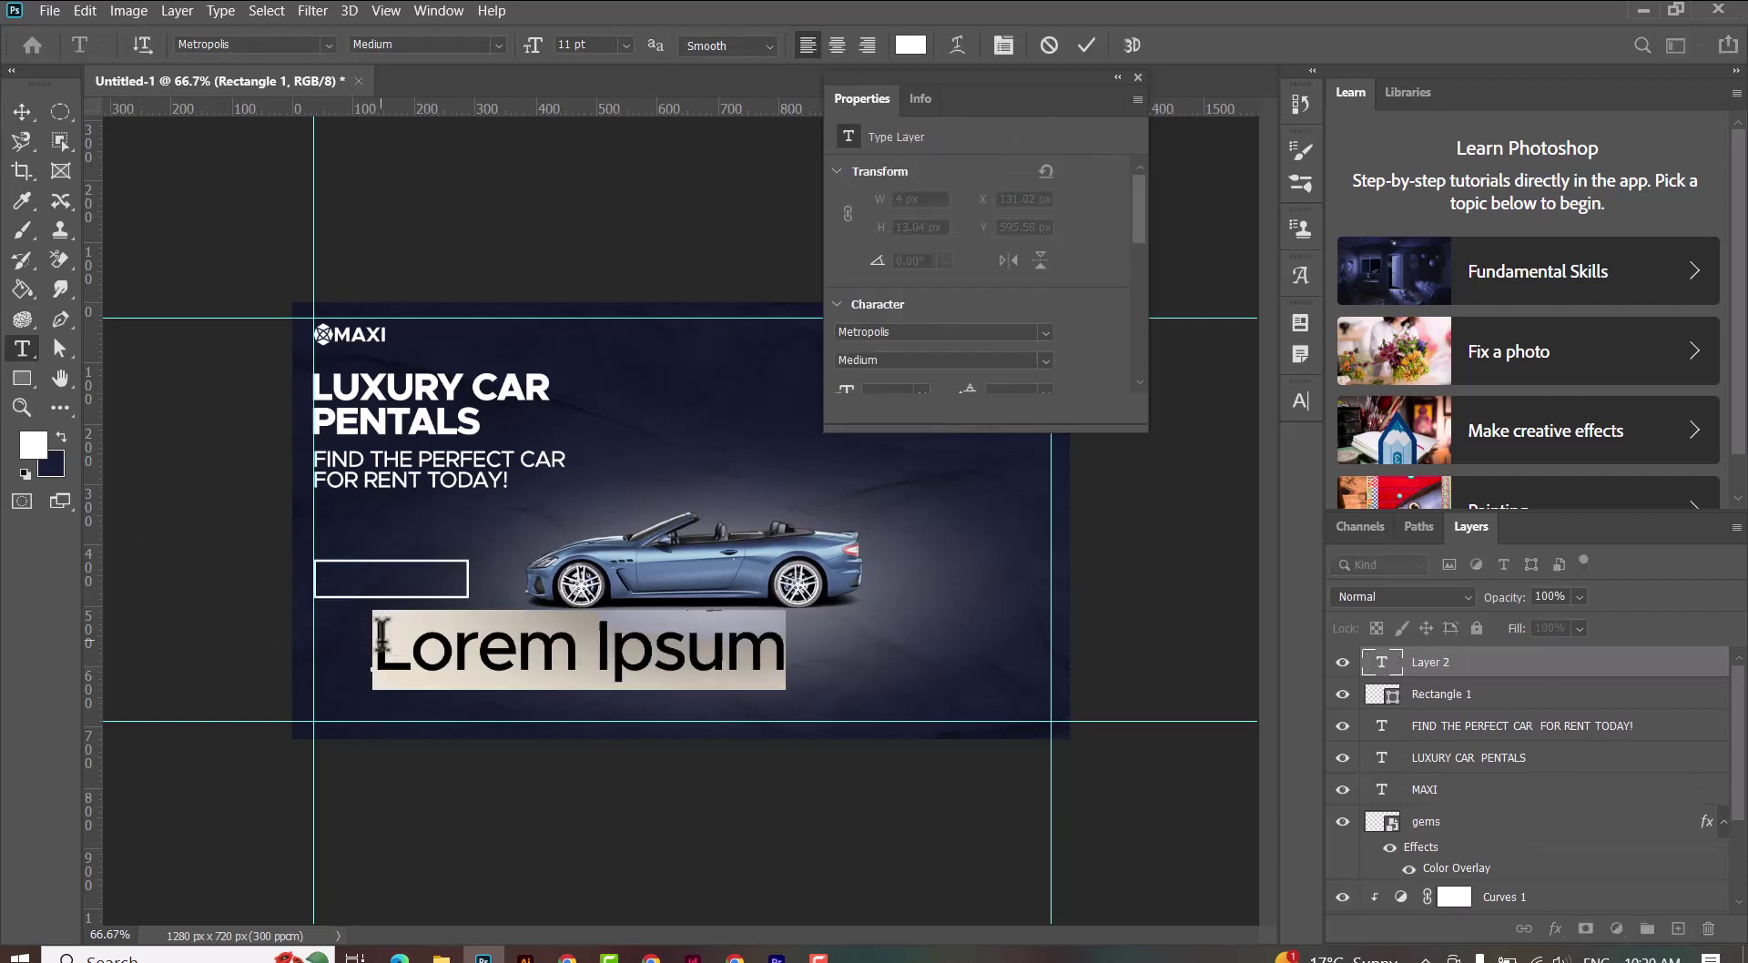
left_click(381, 641)
type("EXPLORE")
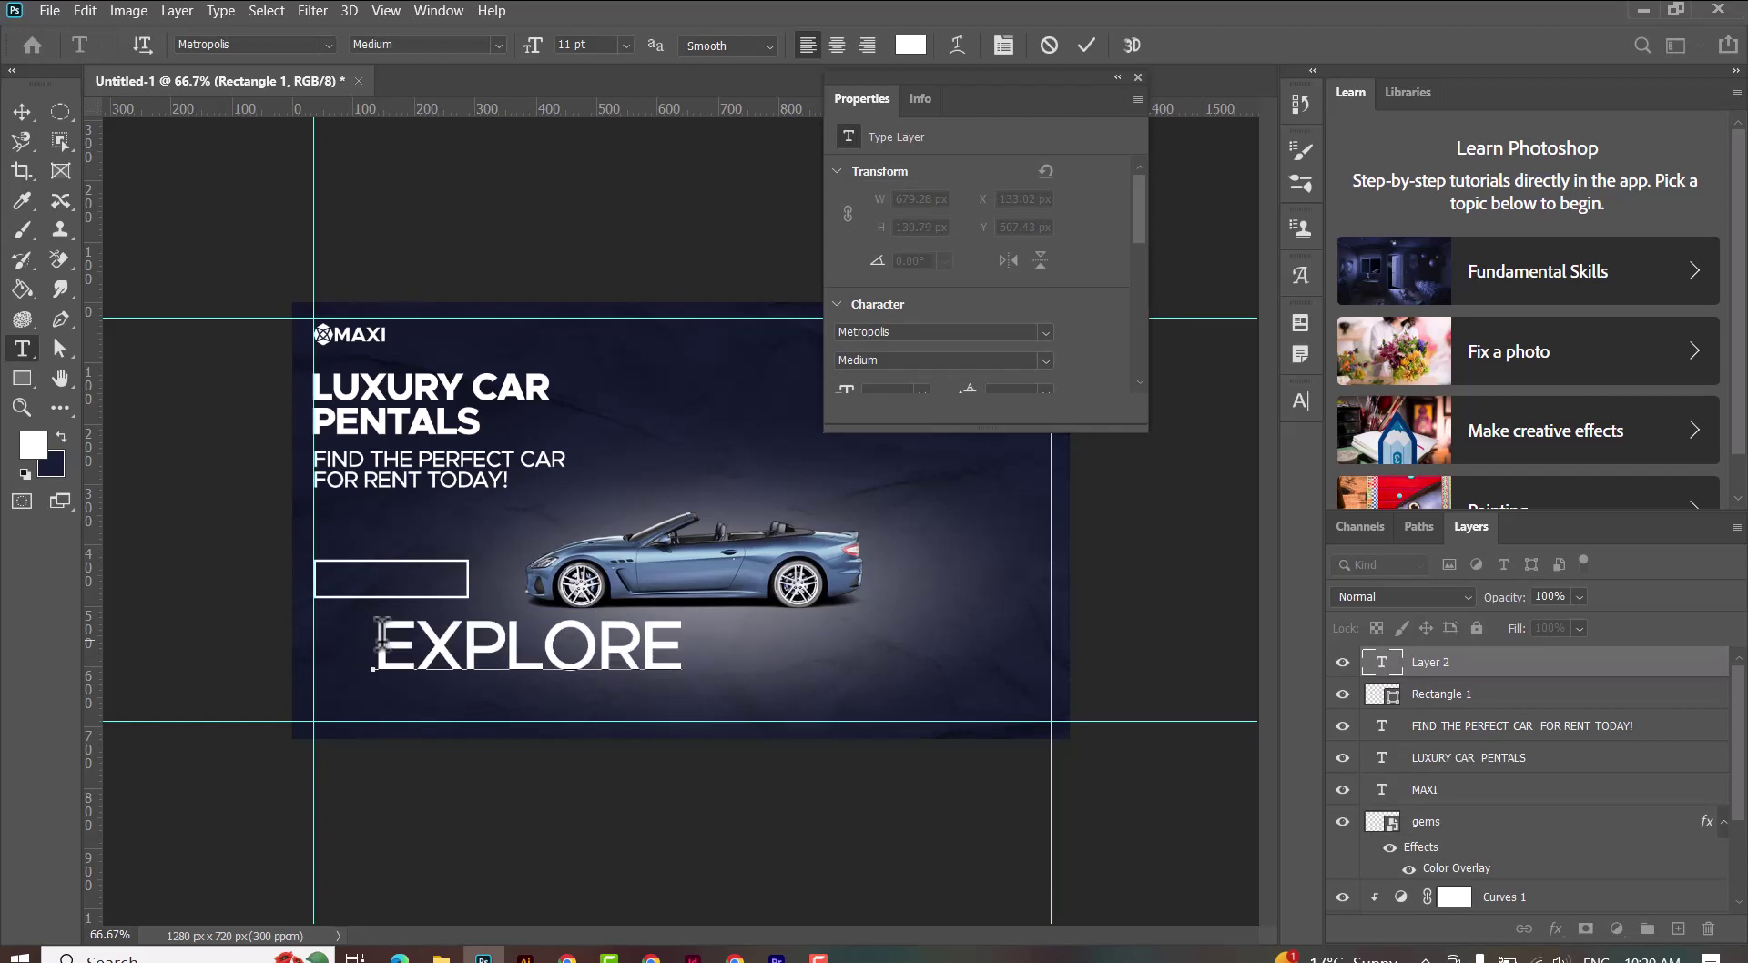
type(" NOW")
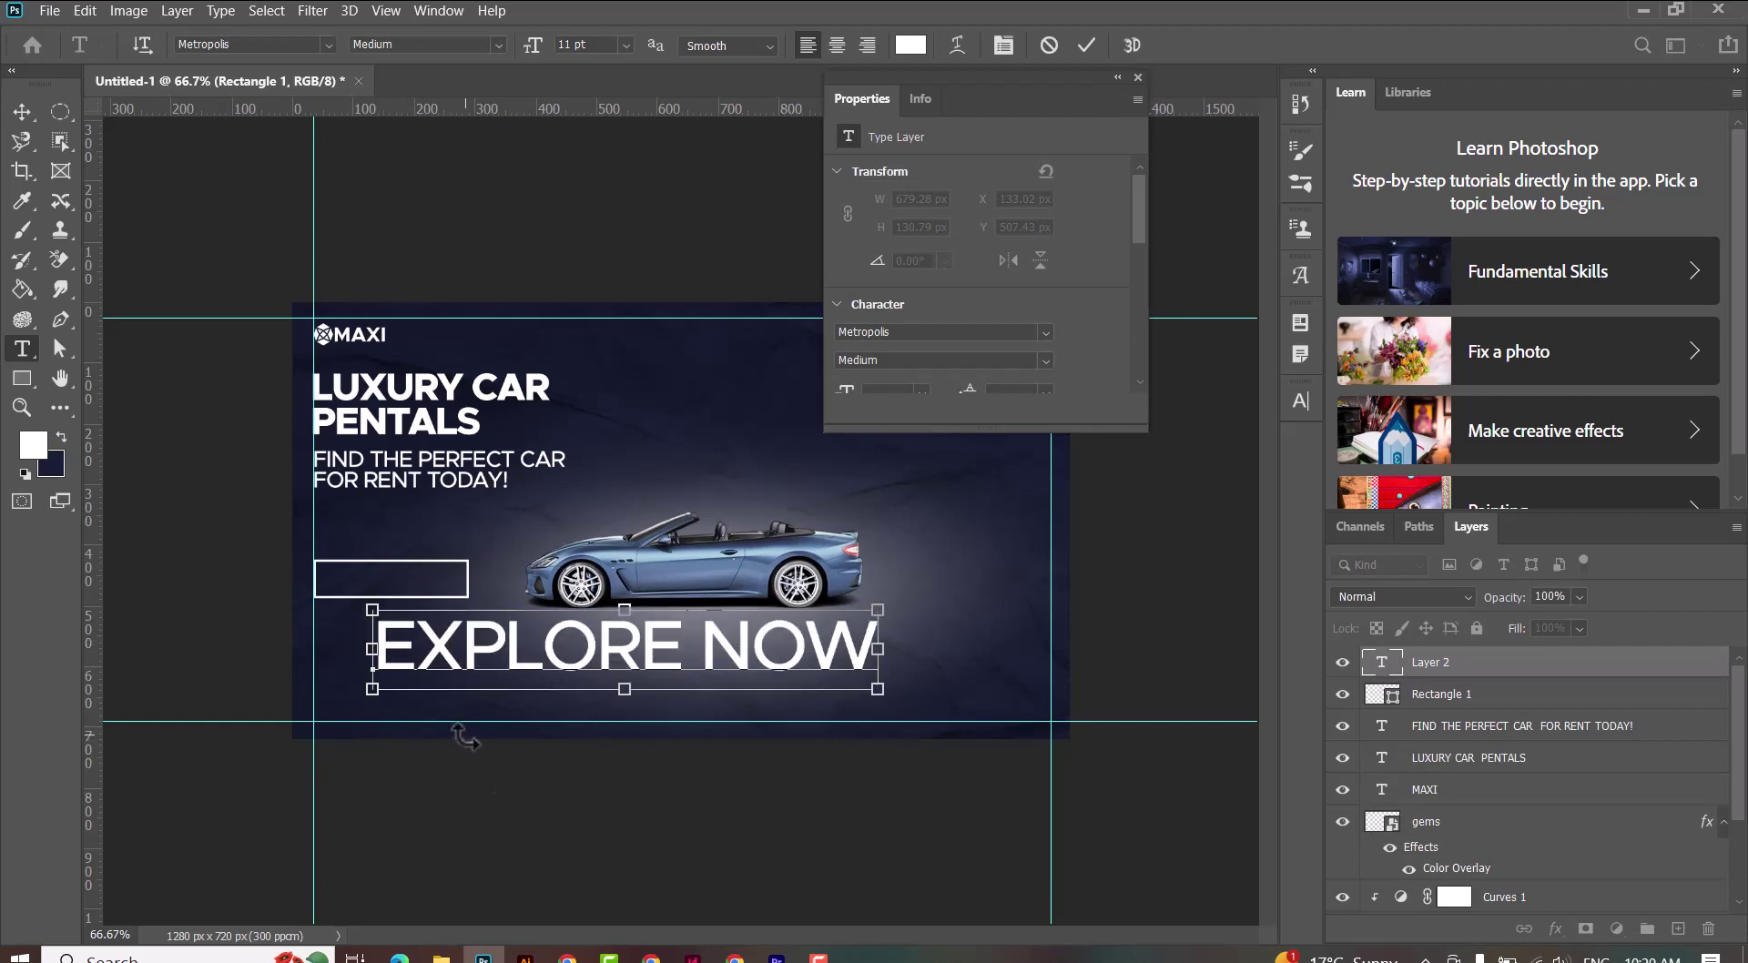
key("ctrl+a")
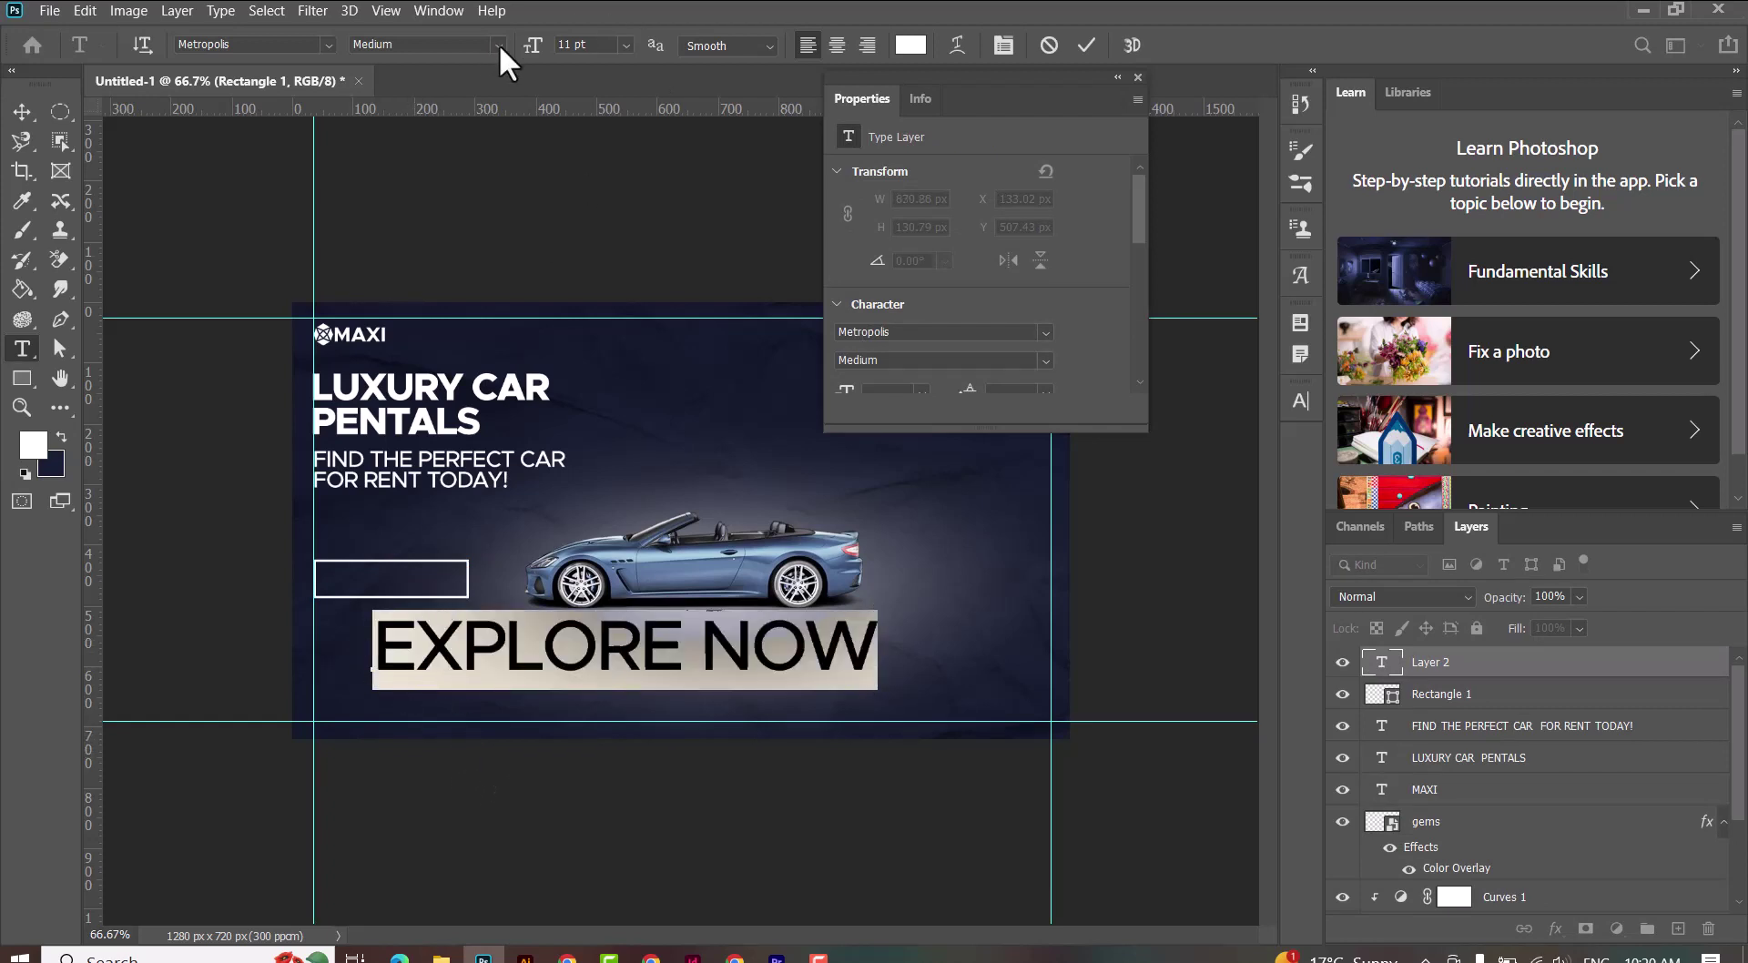
left_click(626, 44)
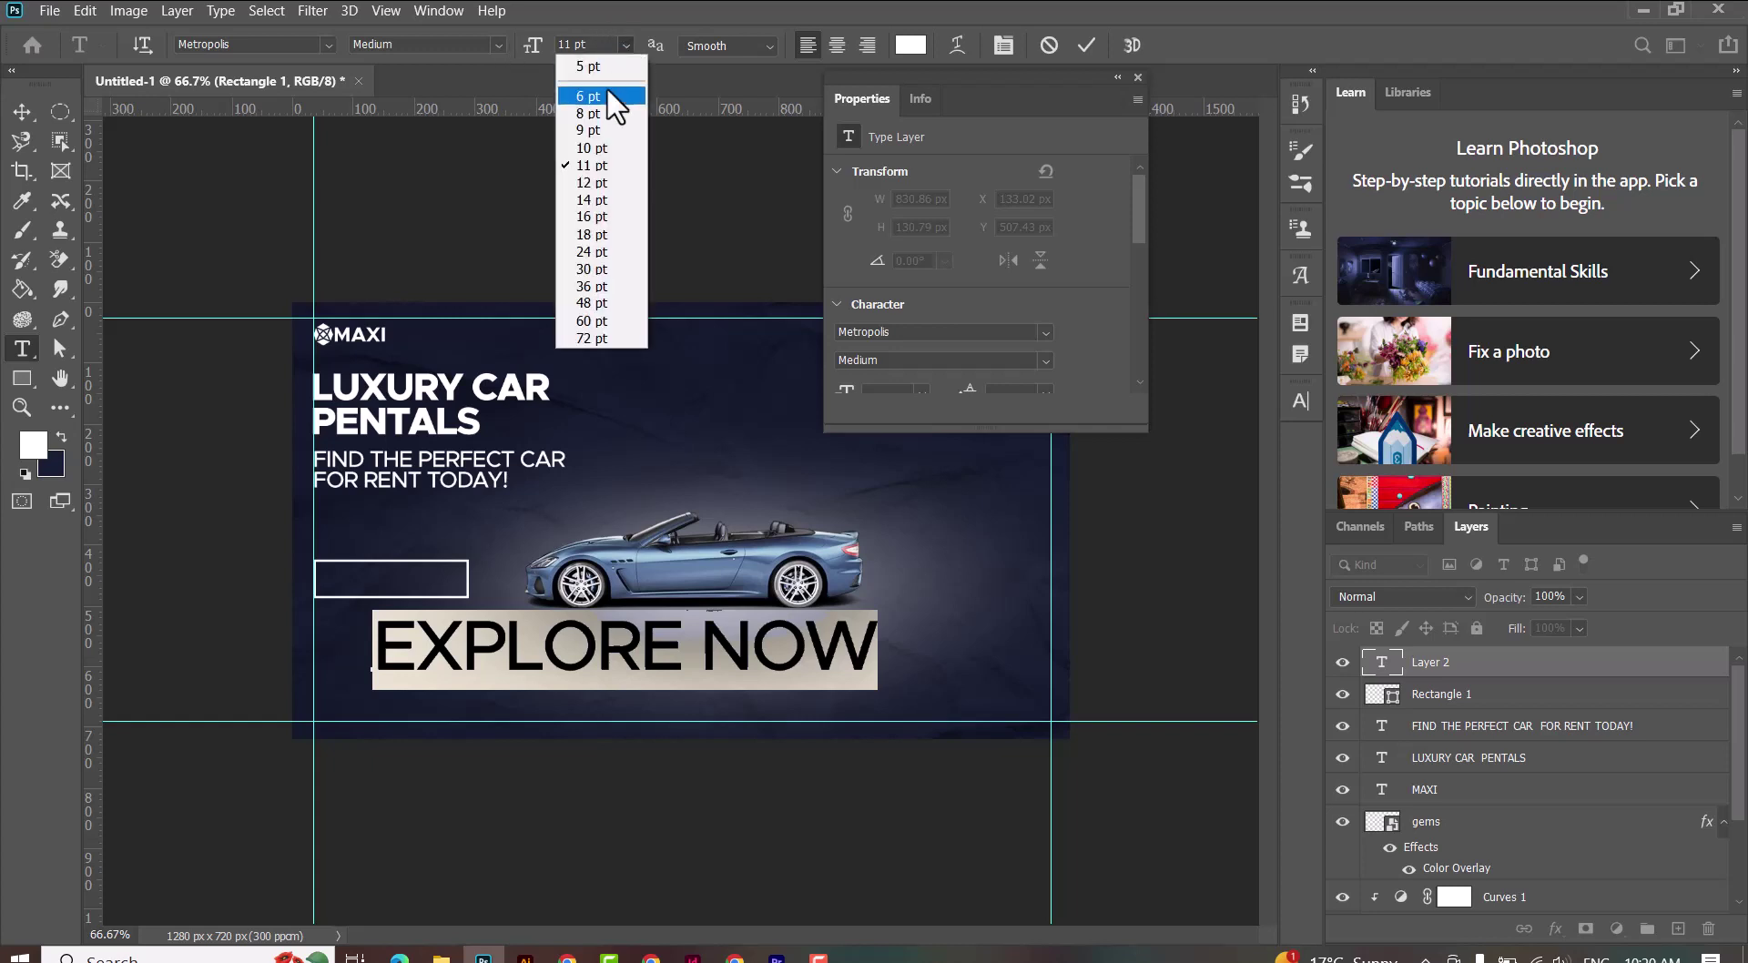
left_click(603, 94)
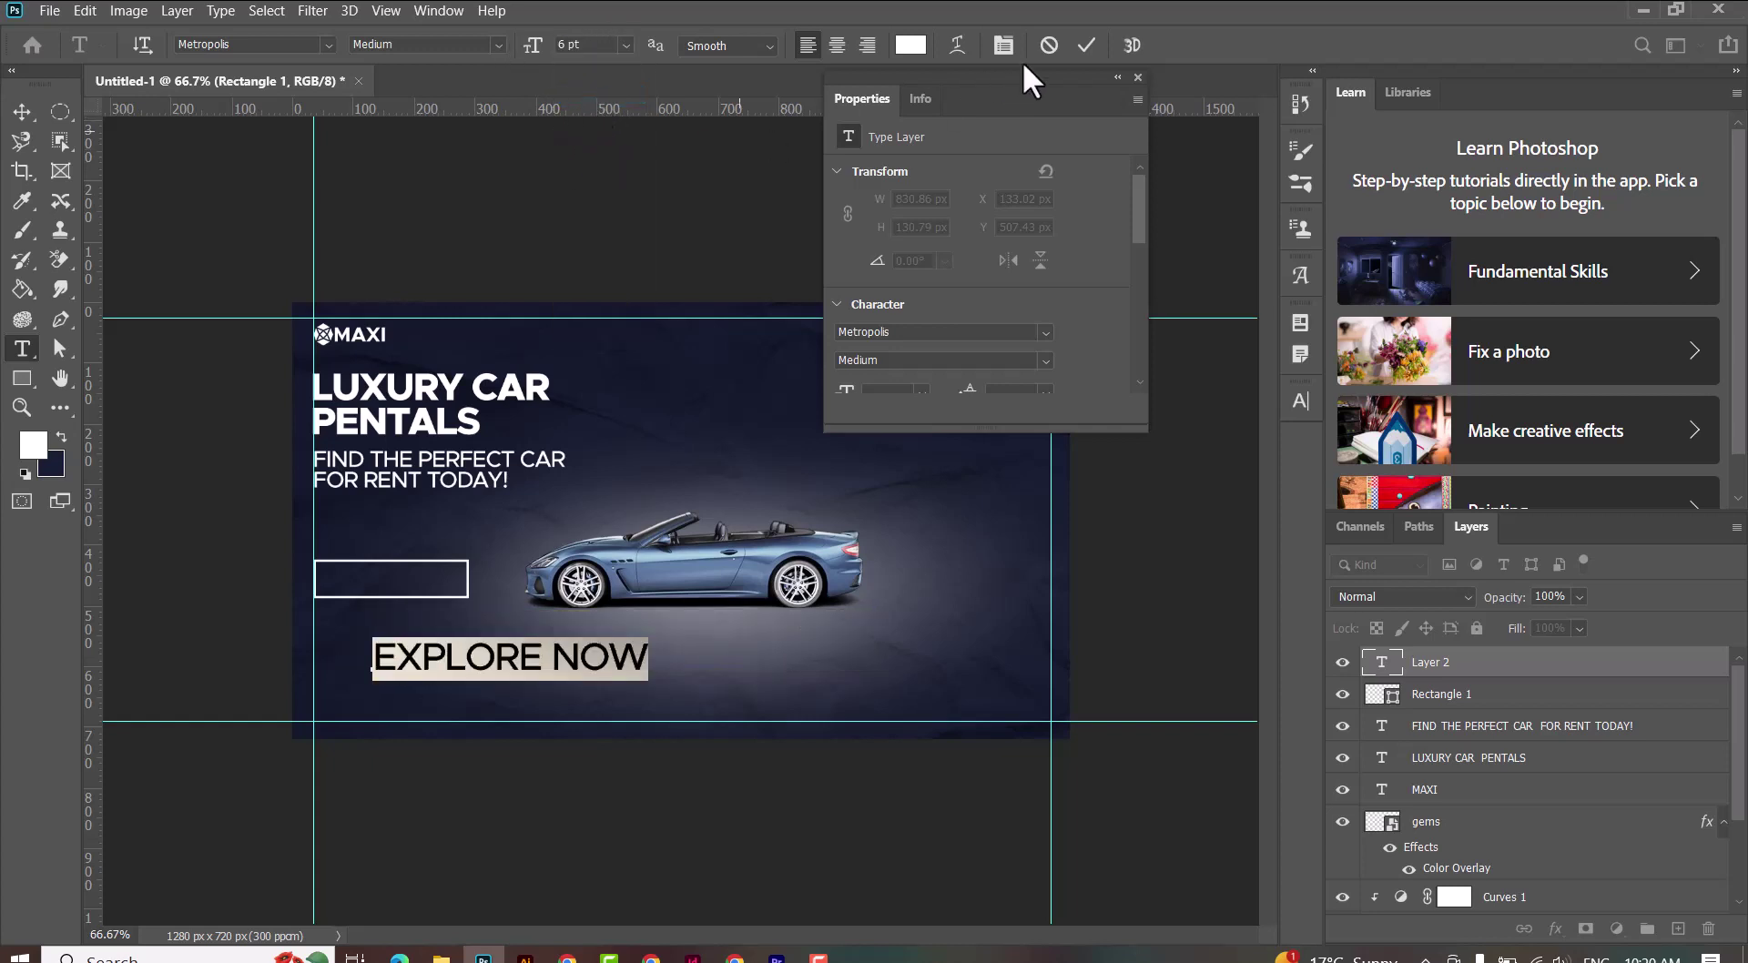
left_click(1085, 46)
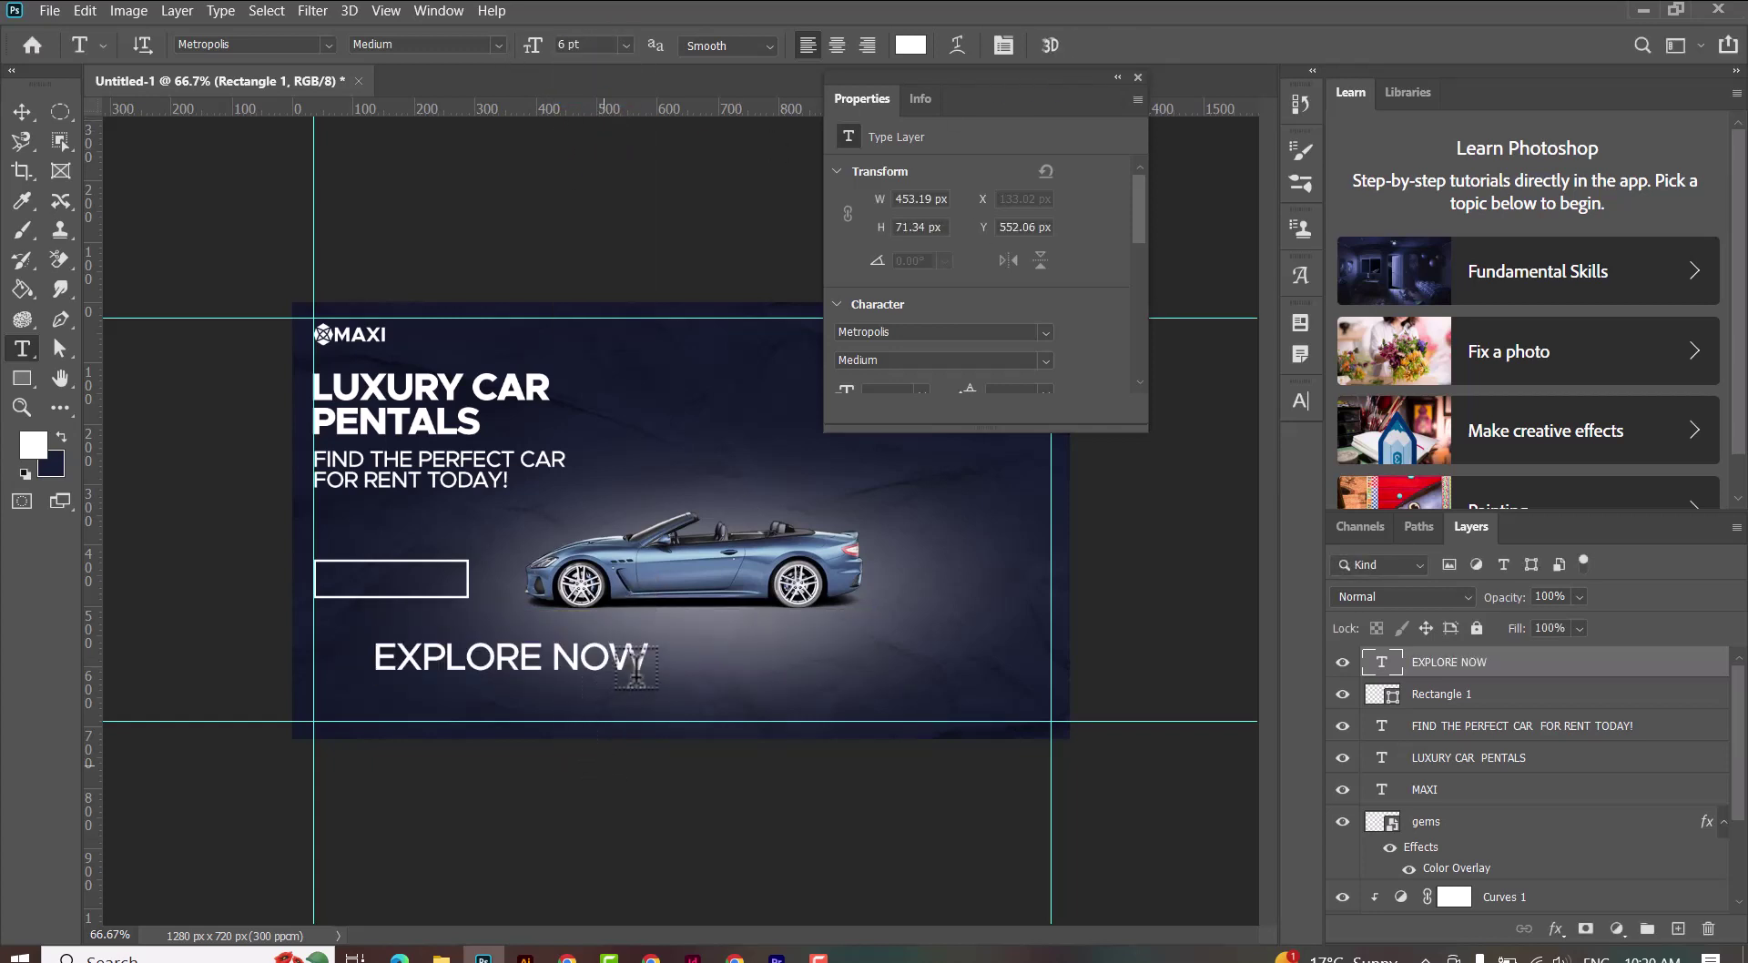
Step: Scale the EXPLORE NOW label down to fit inside the outline button
left_click(21, 110)
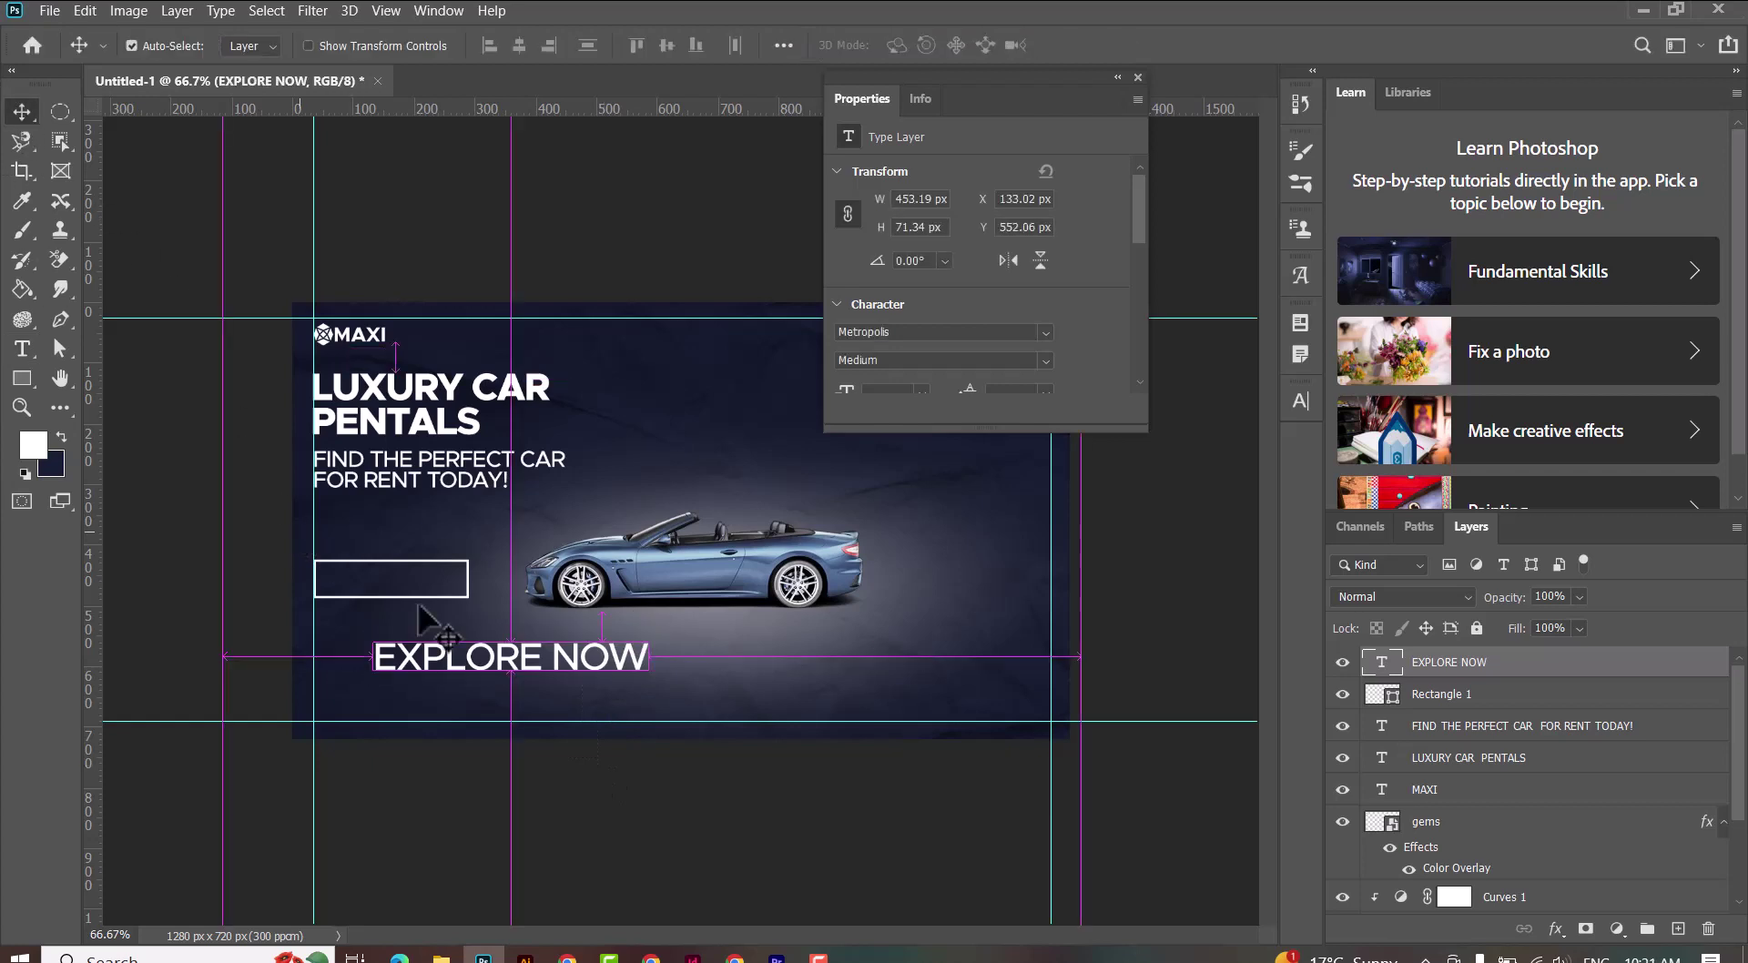
key("ctrl+t")
left_click_drag(649, 672, 535, 654)
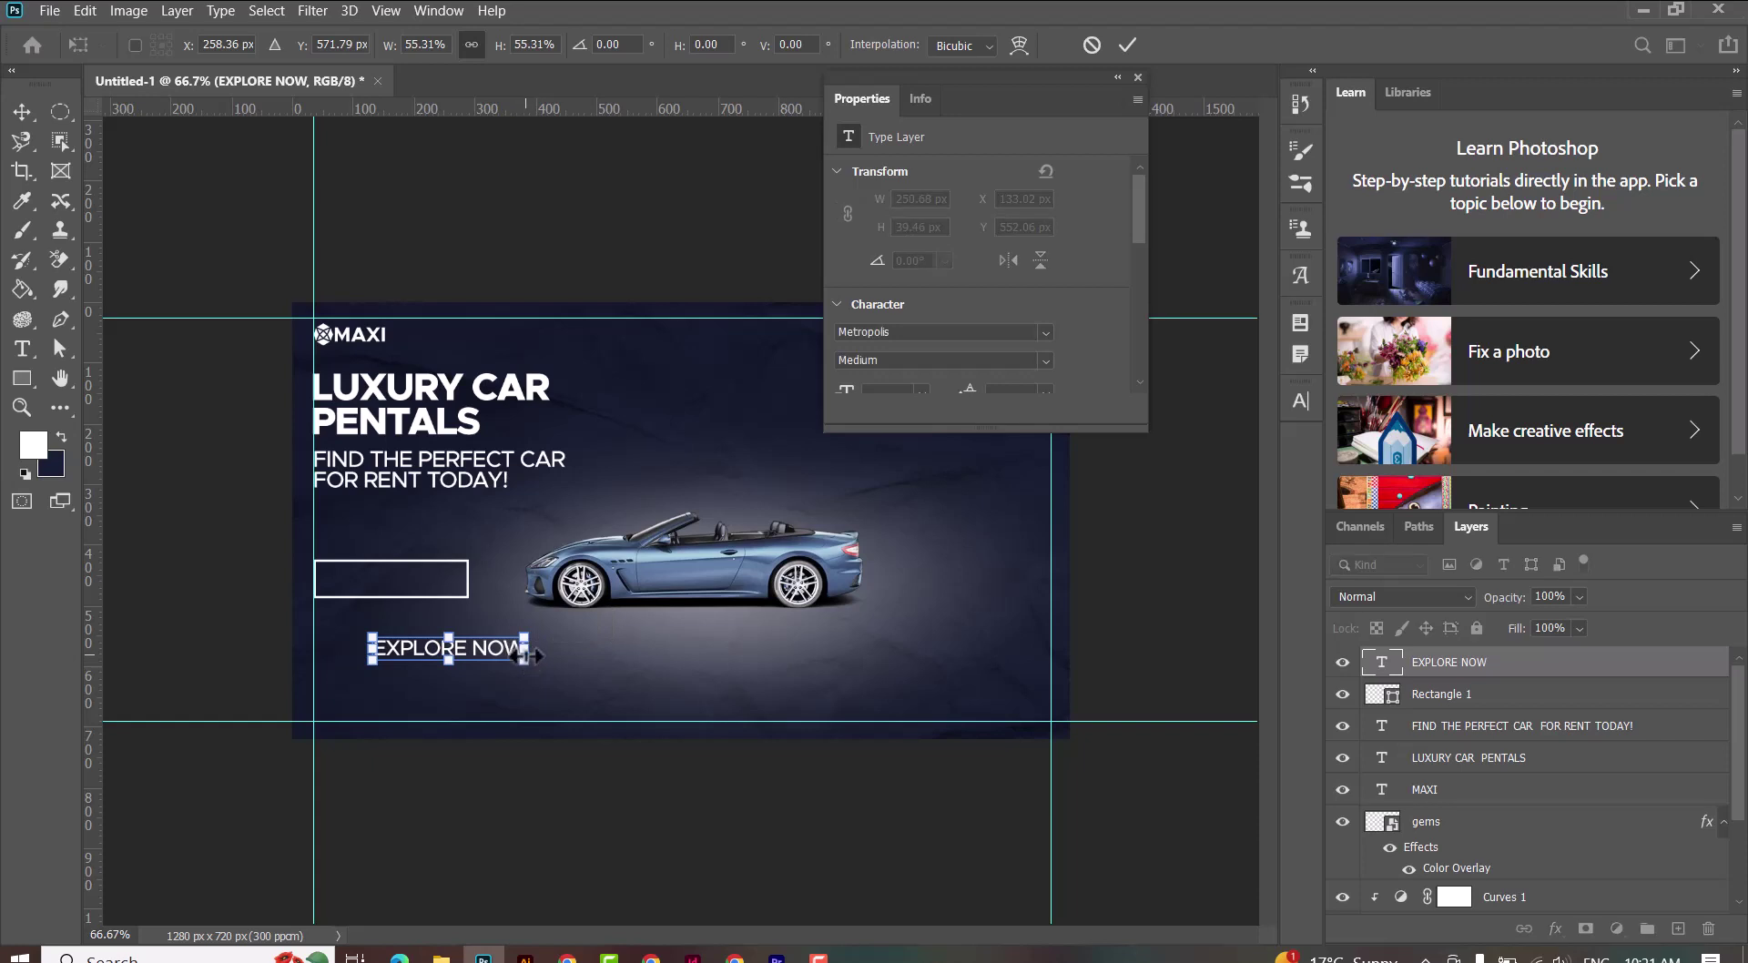
left_click_drag(533, 669, 411, 594)
double_click(478, 658)
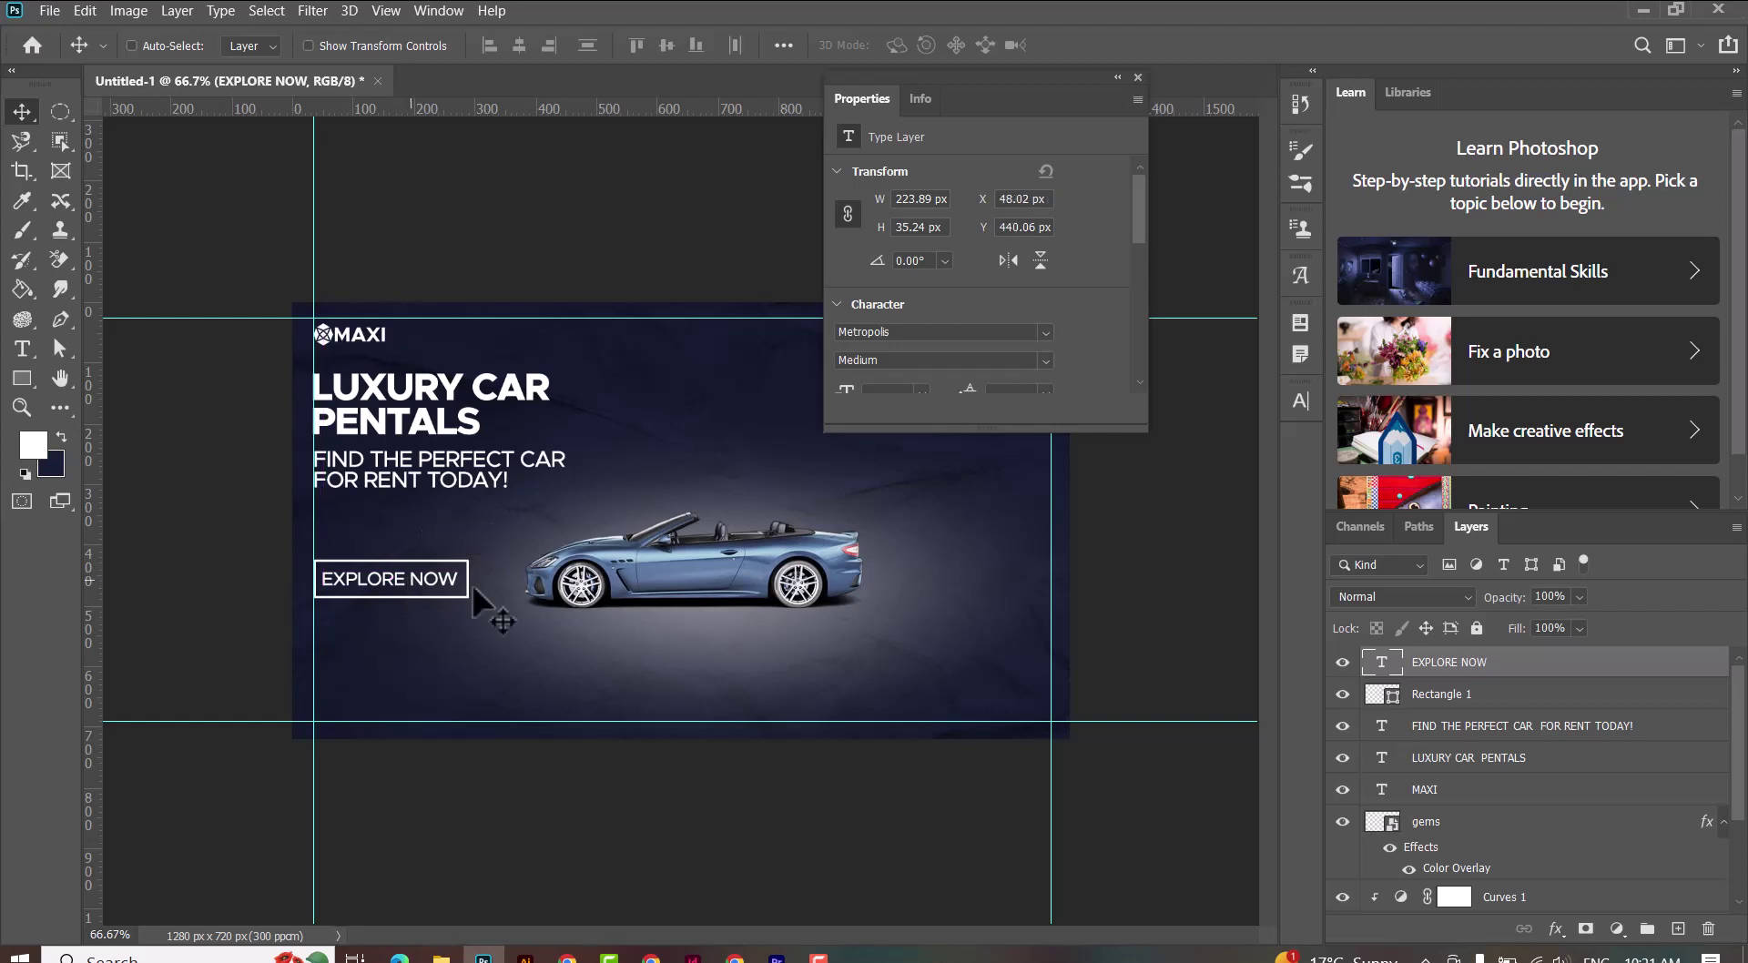
key("Right")
Step: Move the Maserati slightly right and bring up the Luxury Car Post folder
right_click(701, 572)
left_click(703, 596)
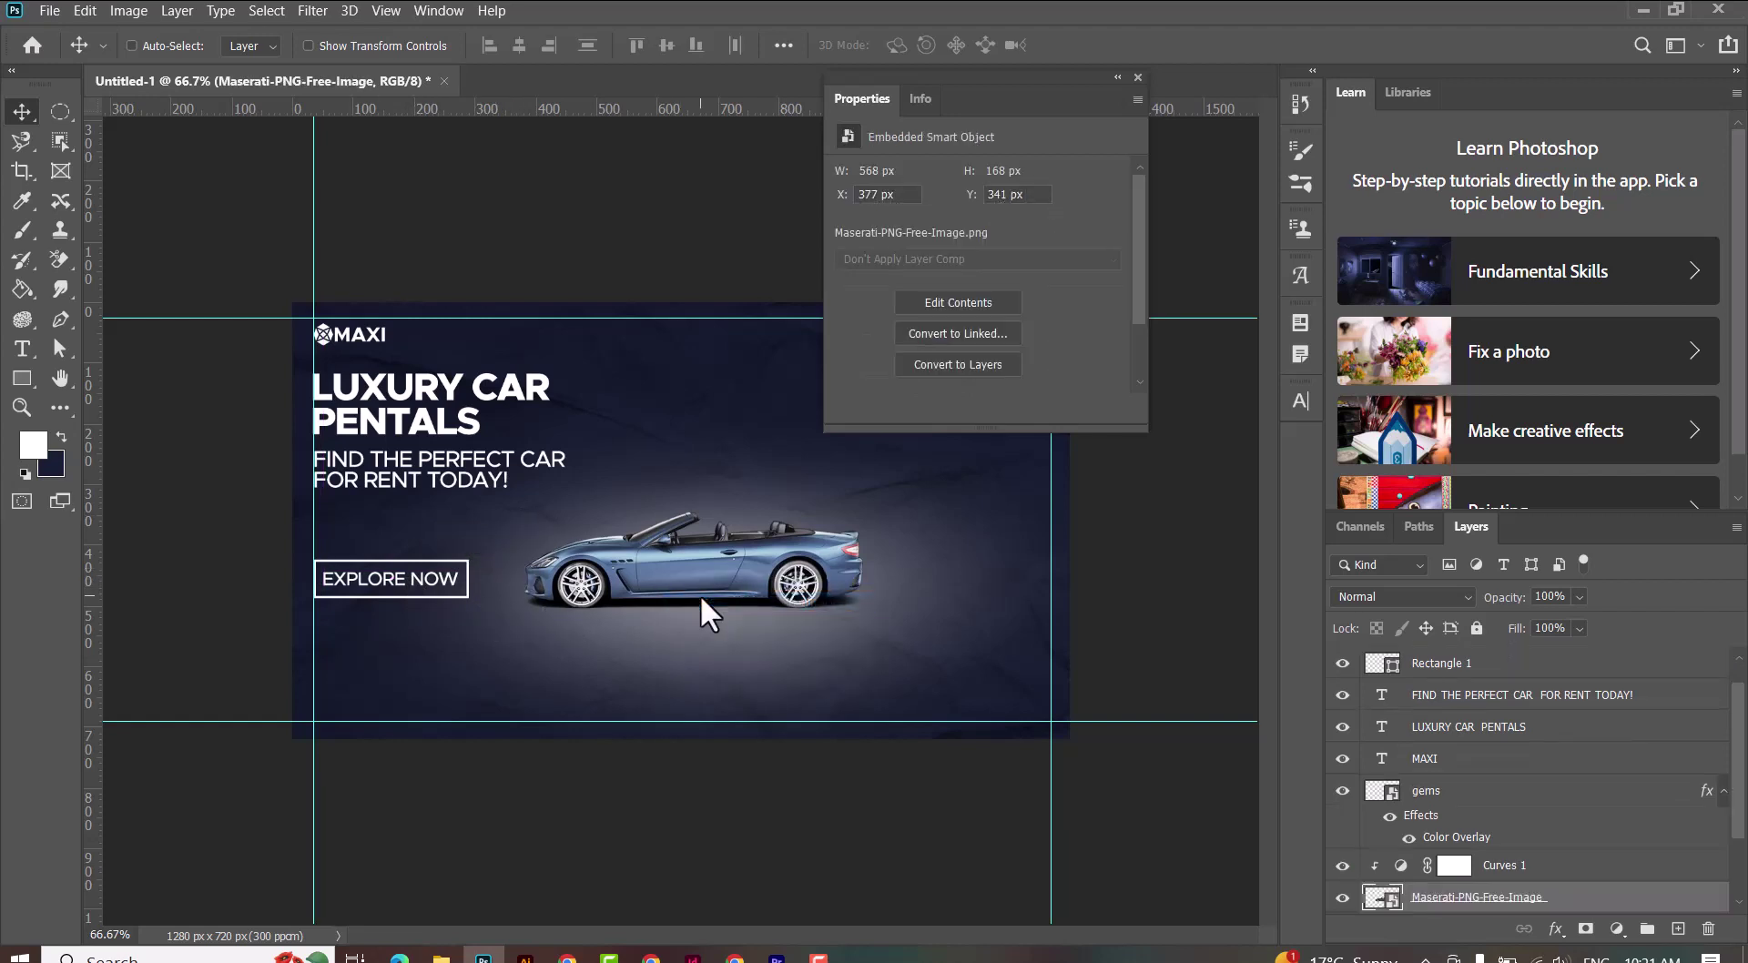
key("Right")
key("Right")
key("Right")
key("Right")
key("Right")
key("Right")
key("Right")
key("Right")
key("Right")
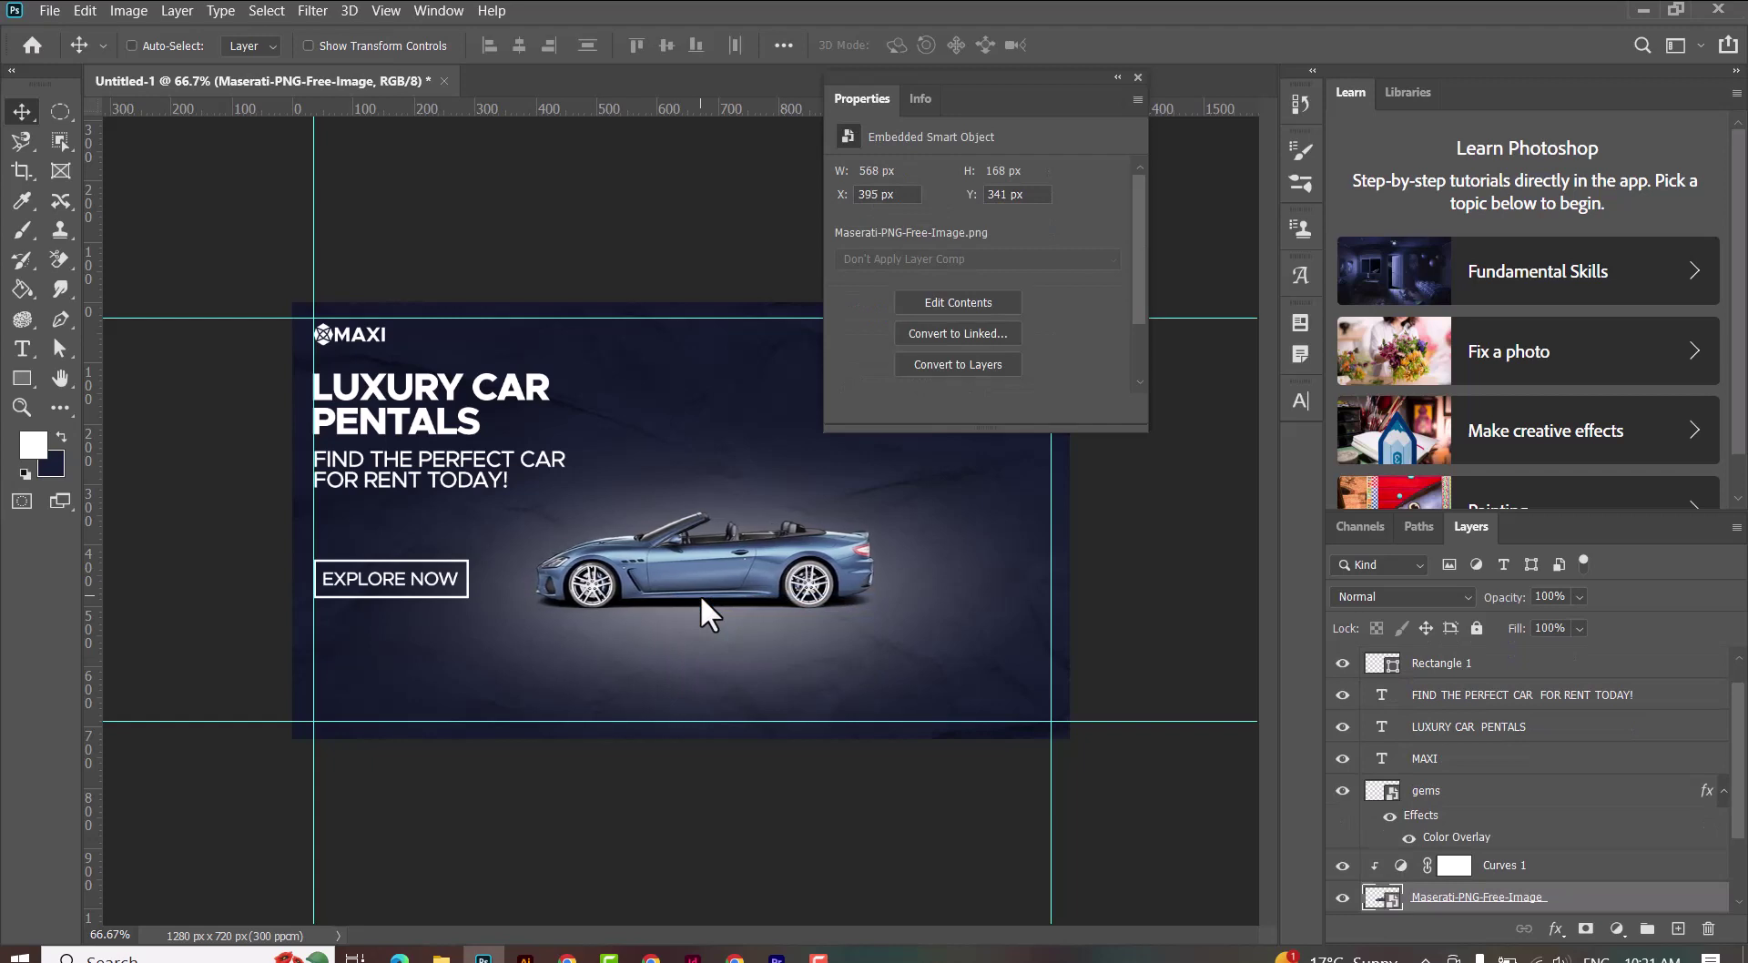
key("Right")
key("Right")
key("Right")
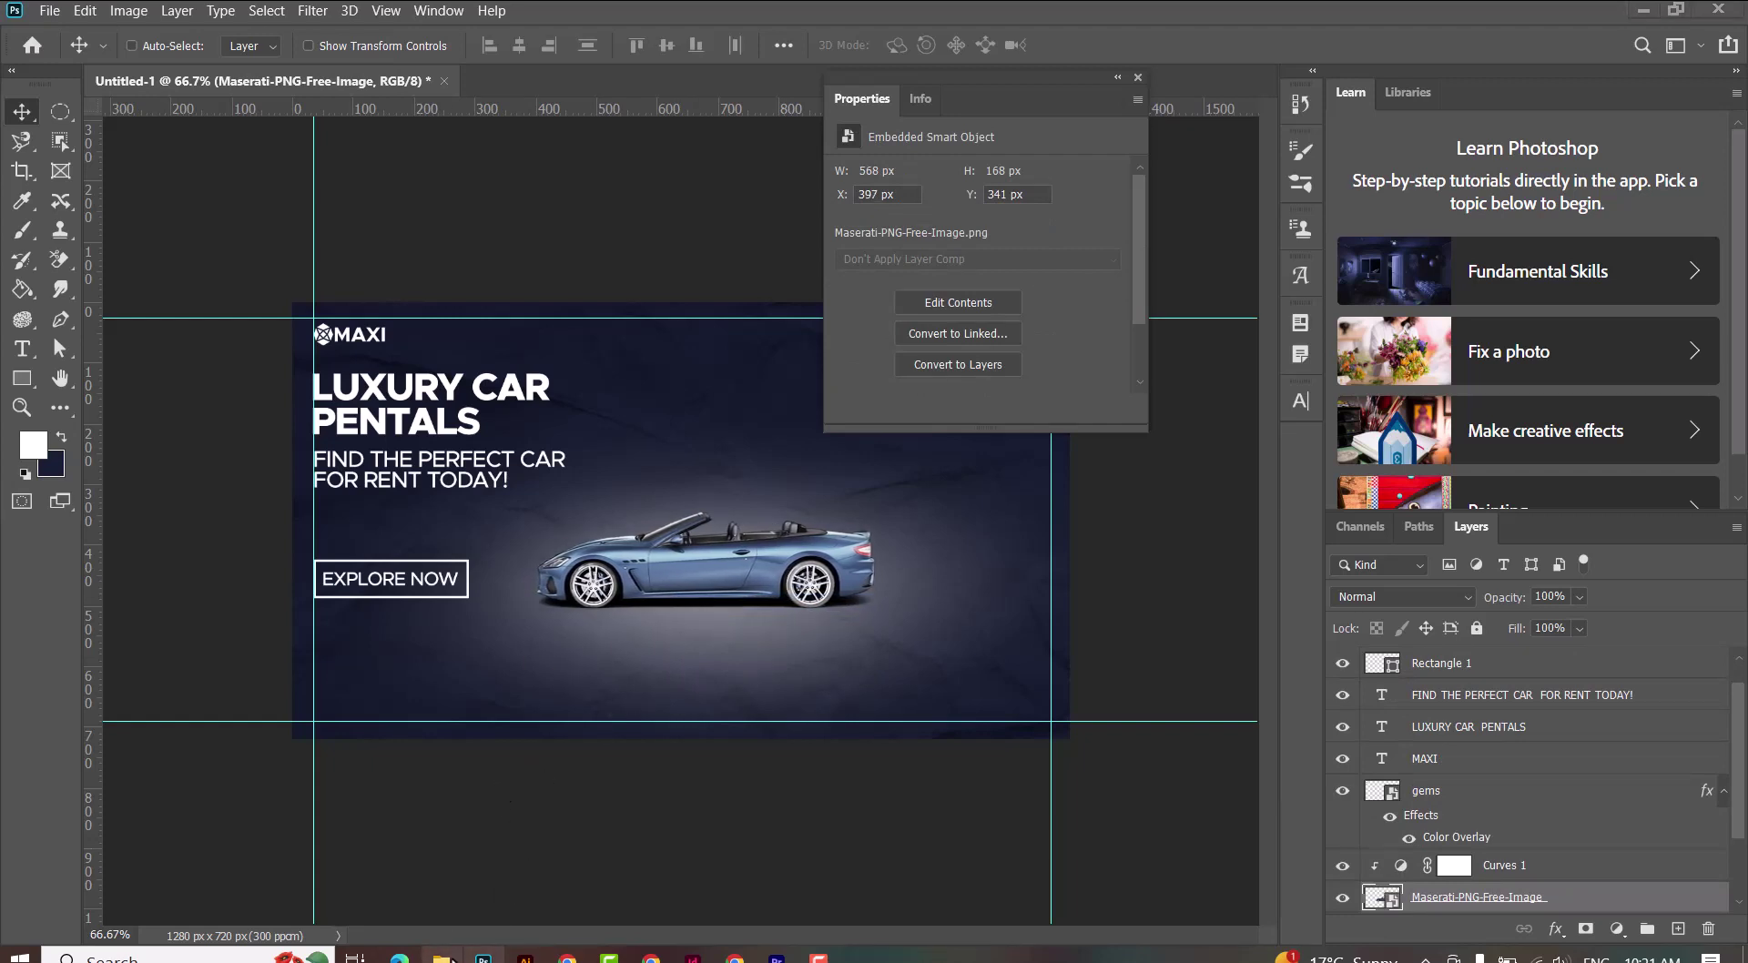
left_click(441, 956)
left_click(831, 337)
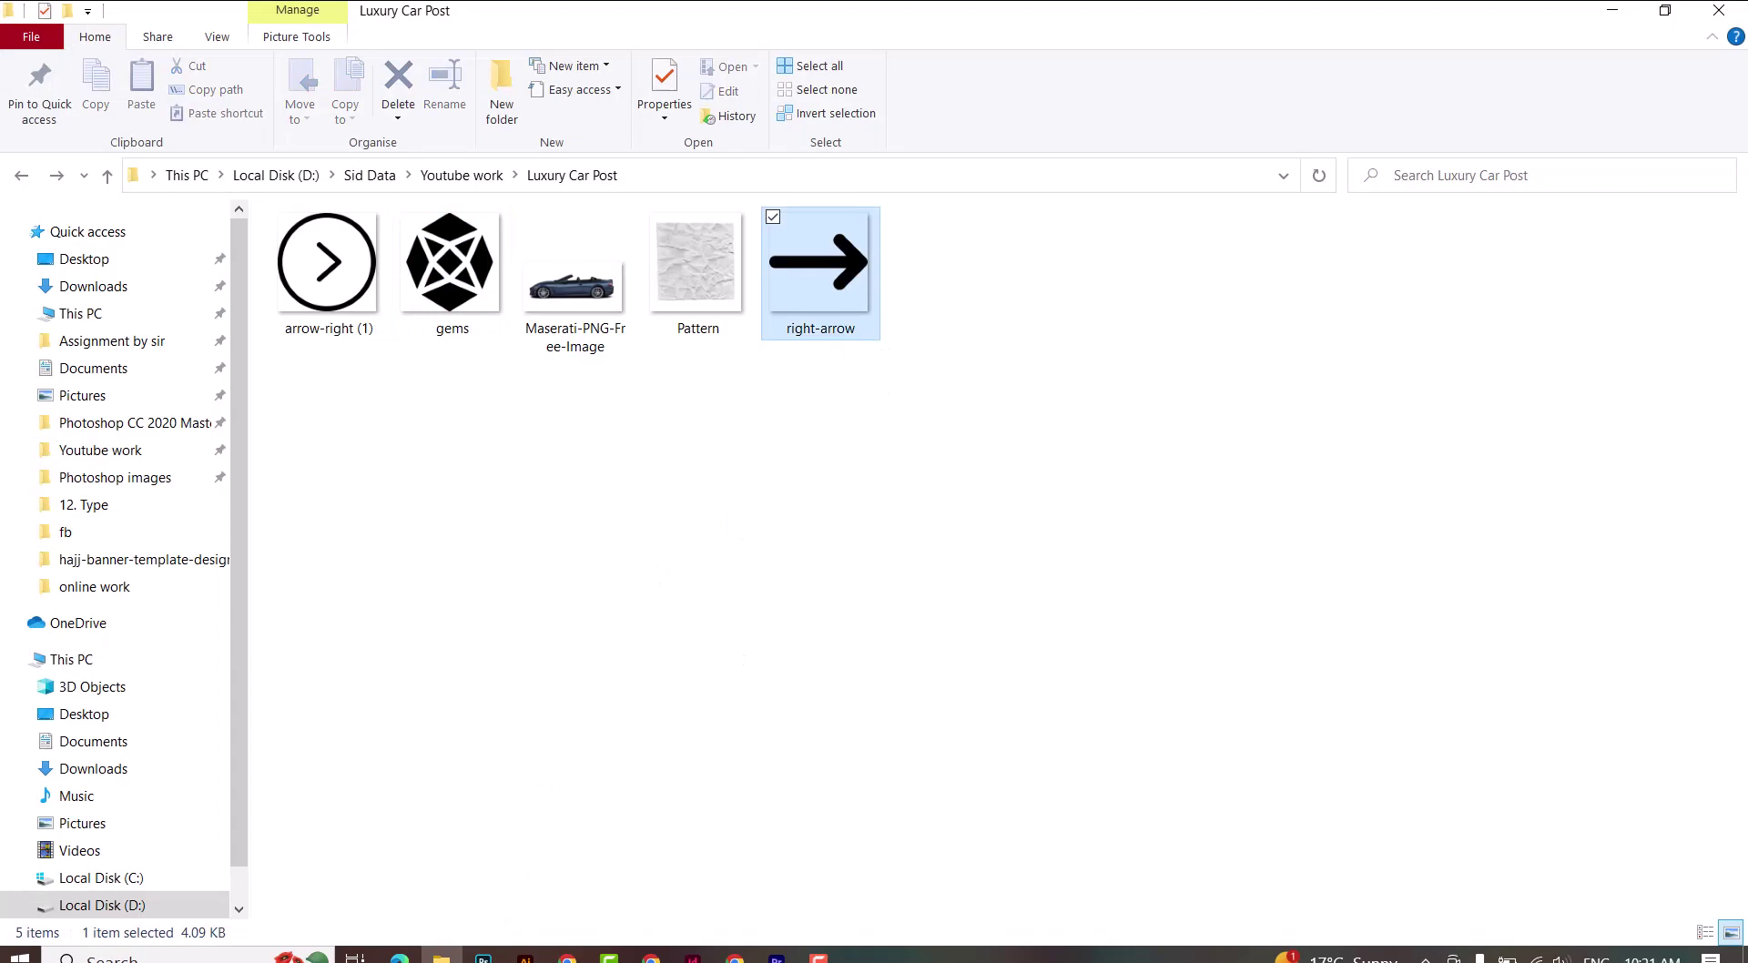
Step: Place right-arrow.png from the assets folder into the banner above Rectangle 1
left_click_drag(819, 264, 534, 686)
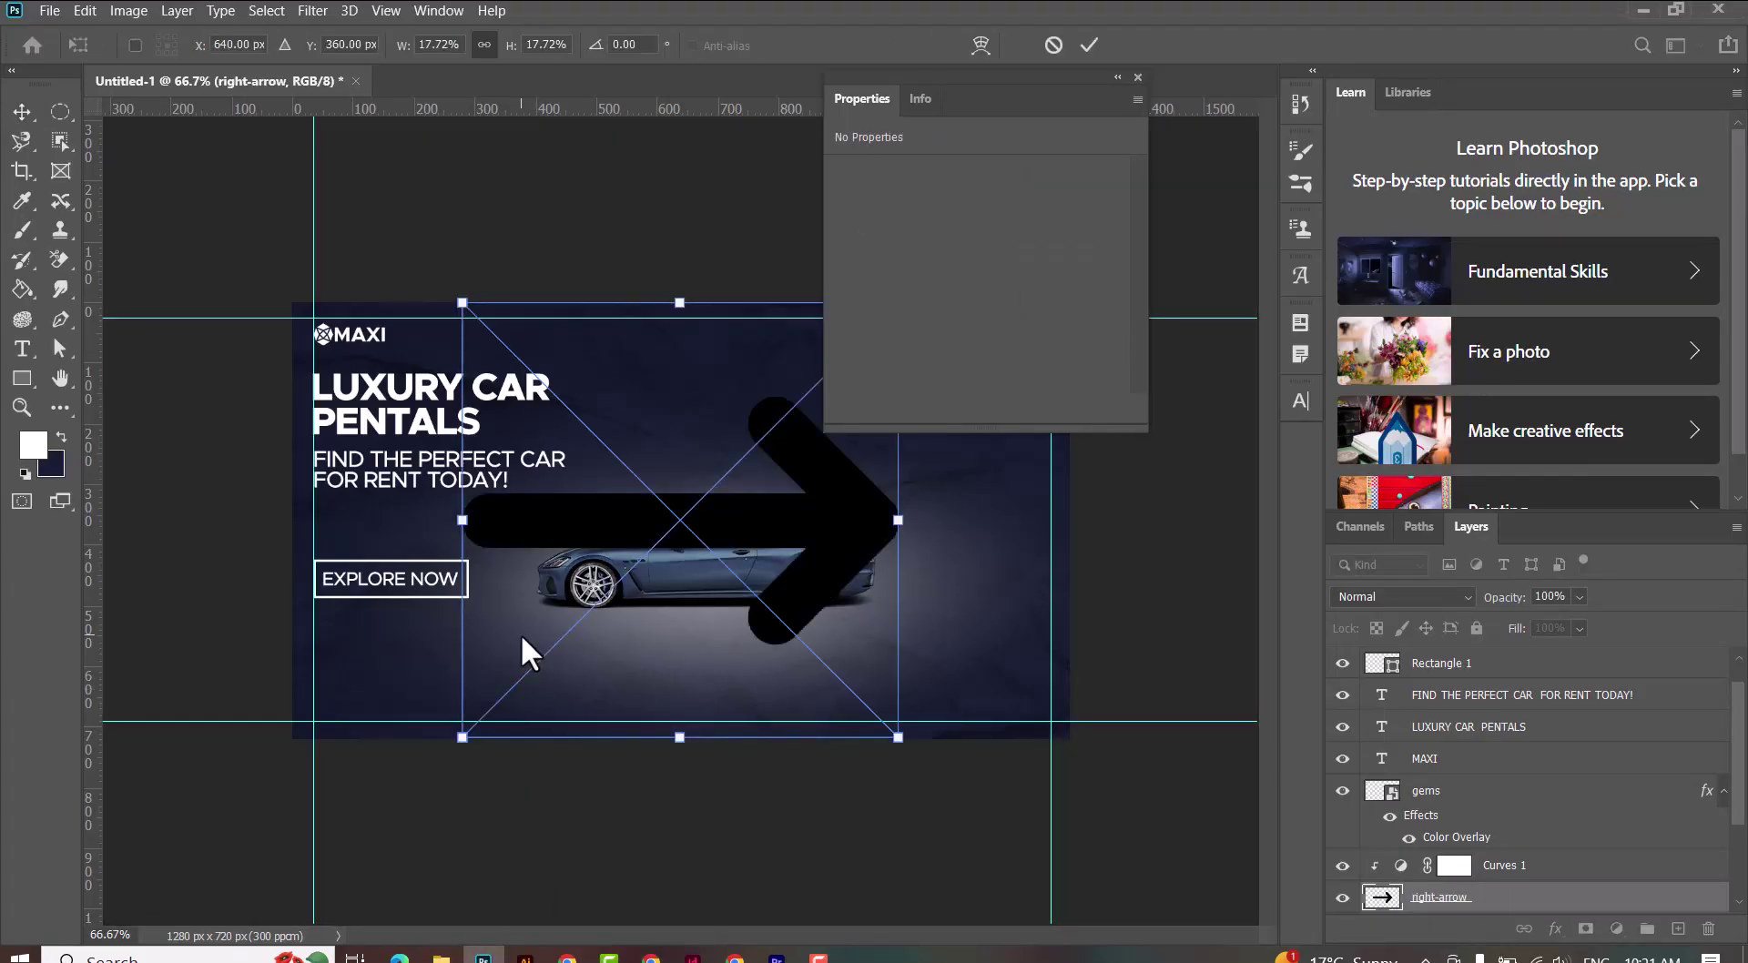
key("Escape")
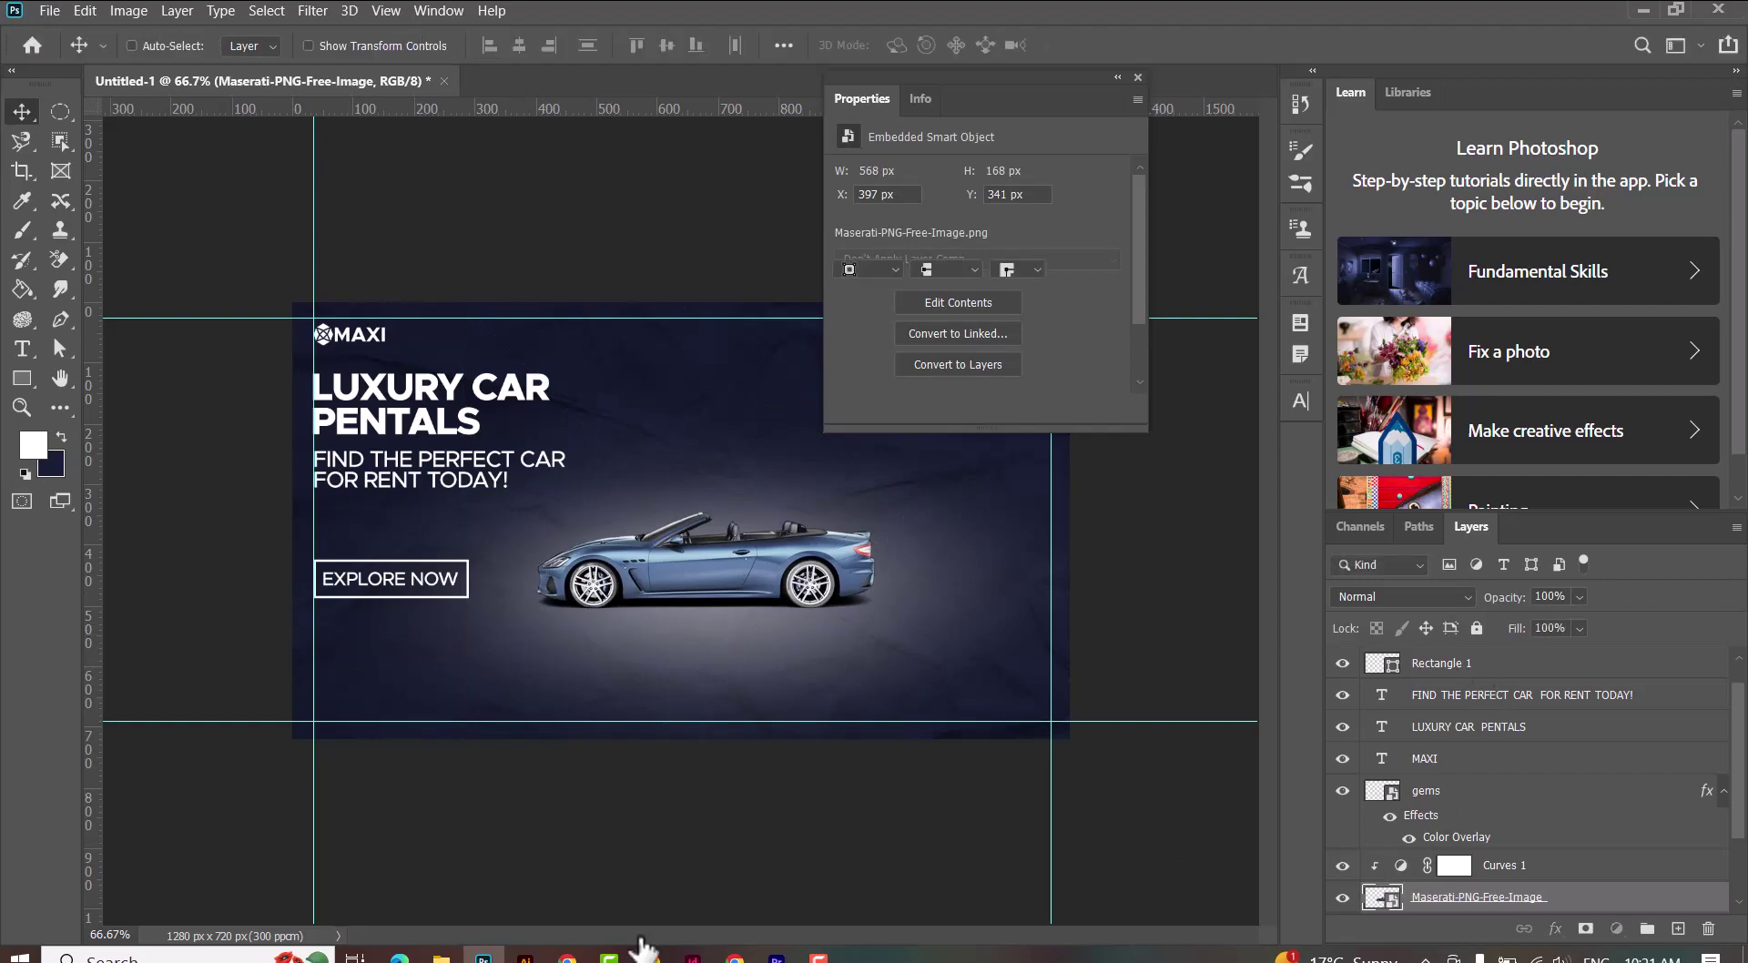
left_click(644, 952)
left_click(484, 956)
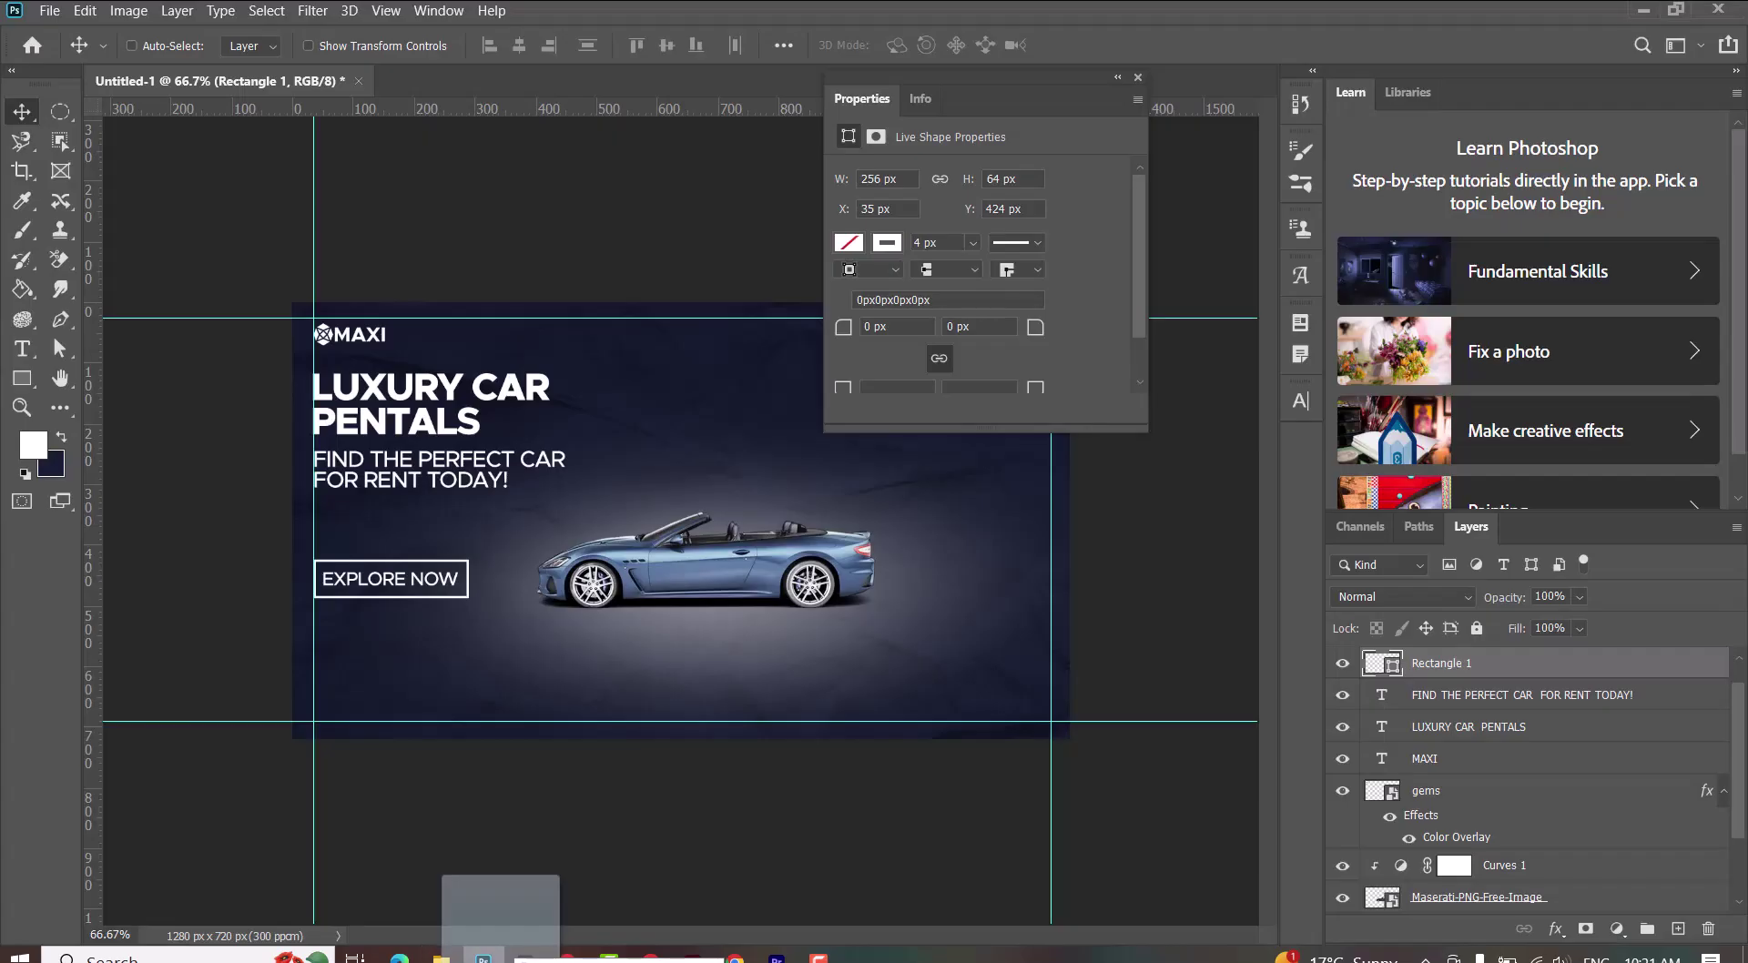
left_click_drag(500, 919, 583, 646)
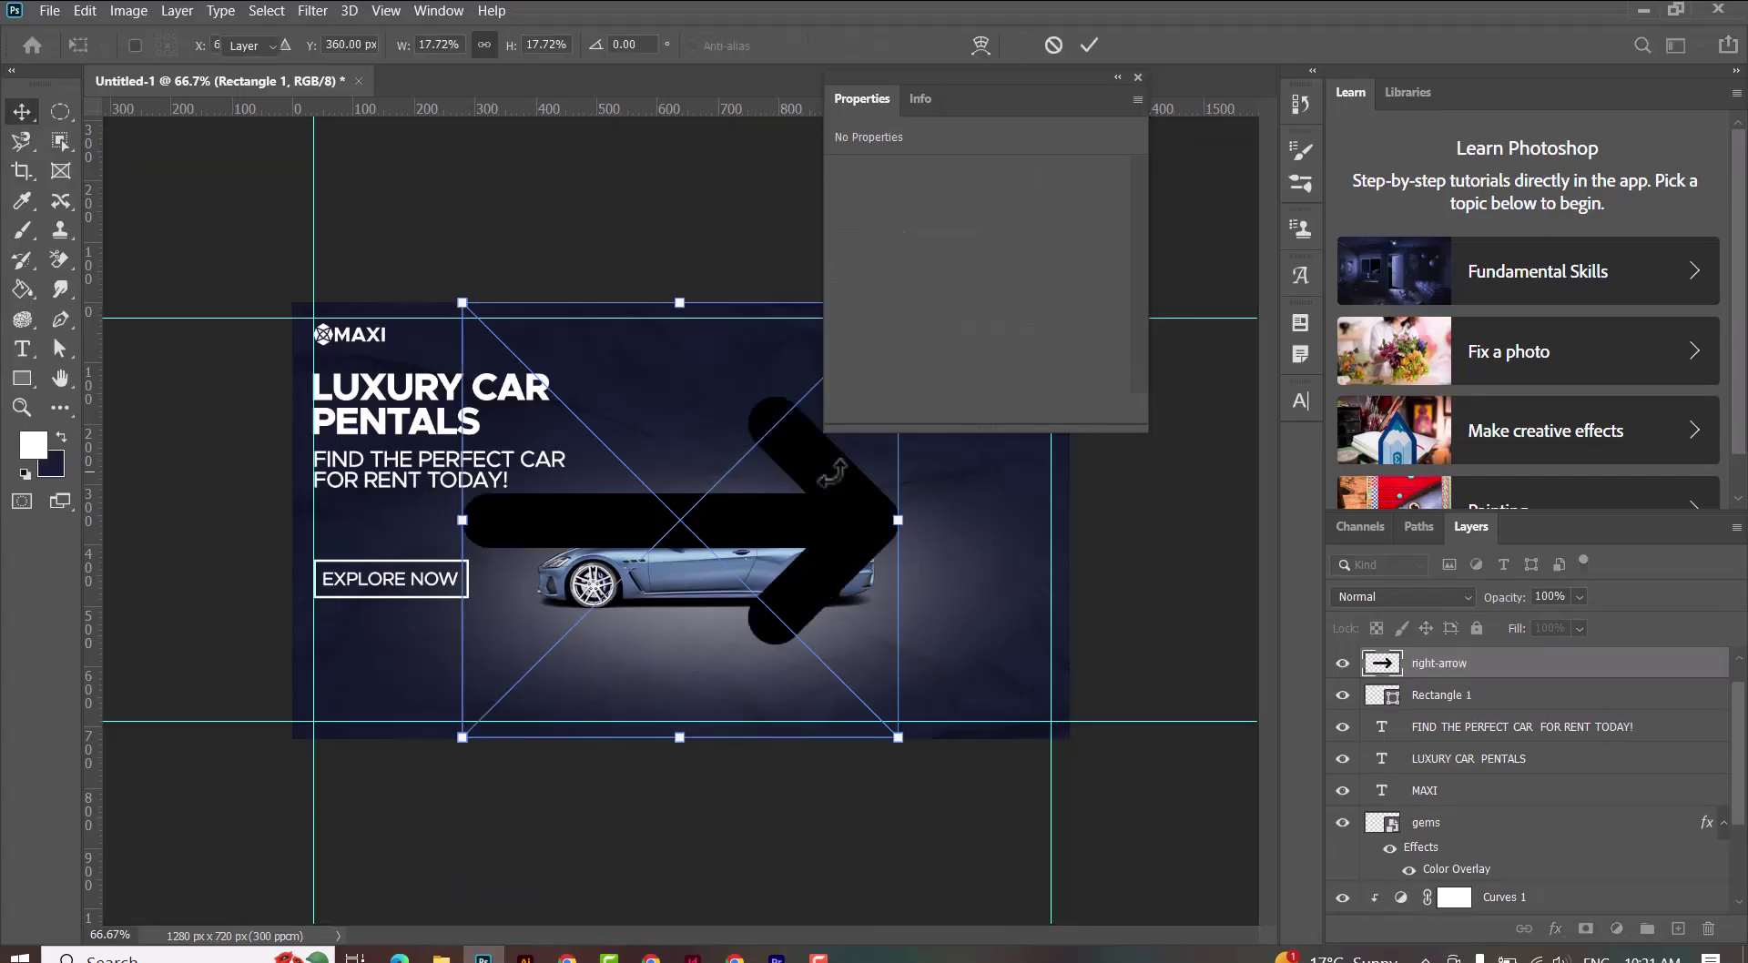
key("Return")
Step: Copy the gems layer's Color Overlay style onto the arrow layer
right_click(1706, 824)
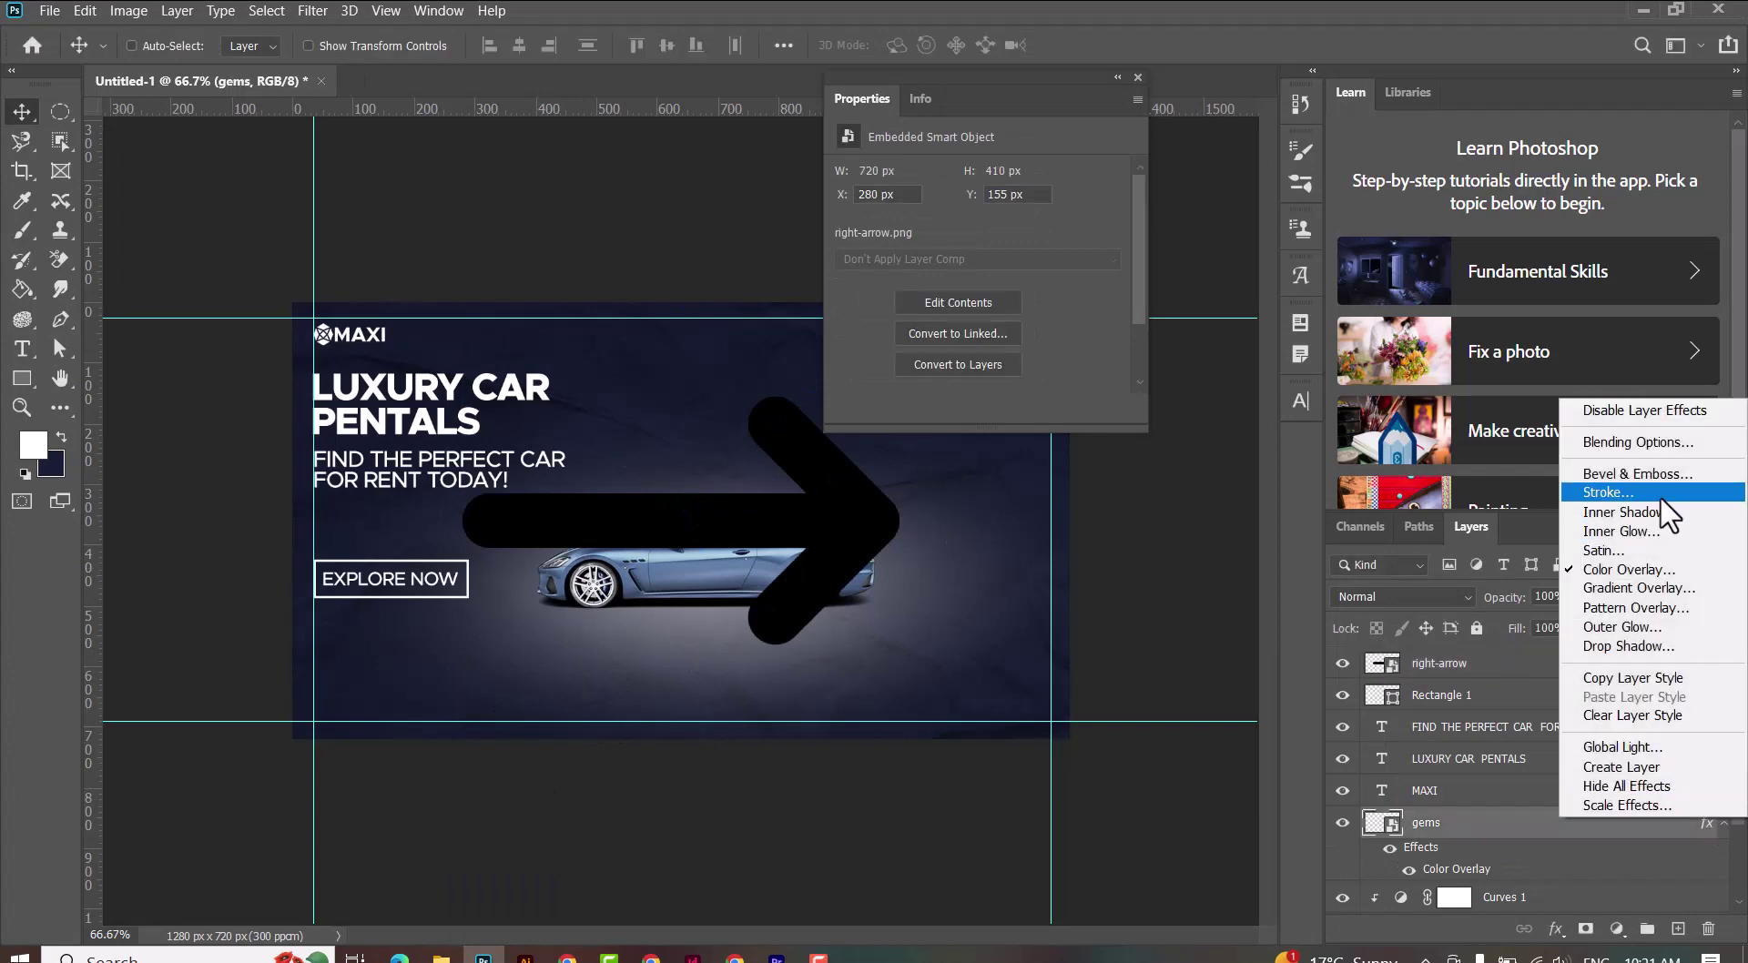
left_click(1646, 677)
right_click(1545, 696)
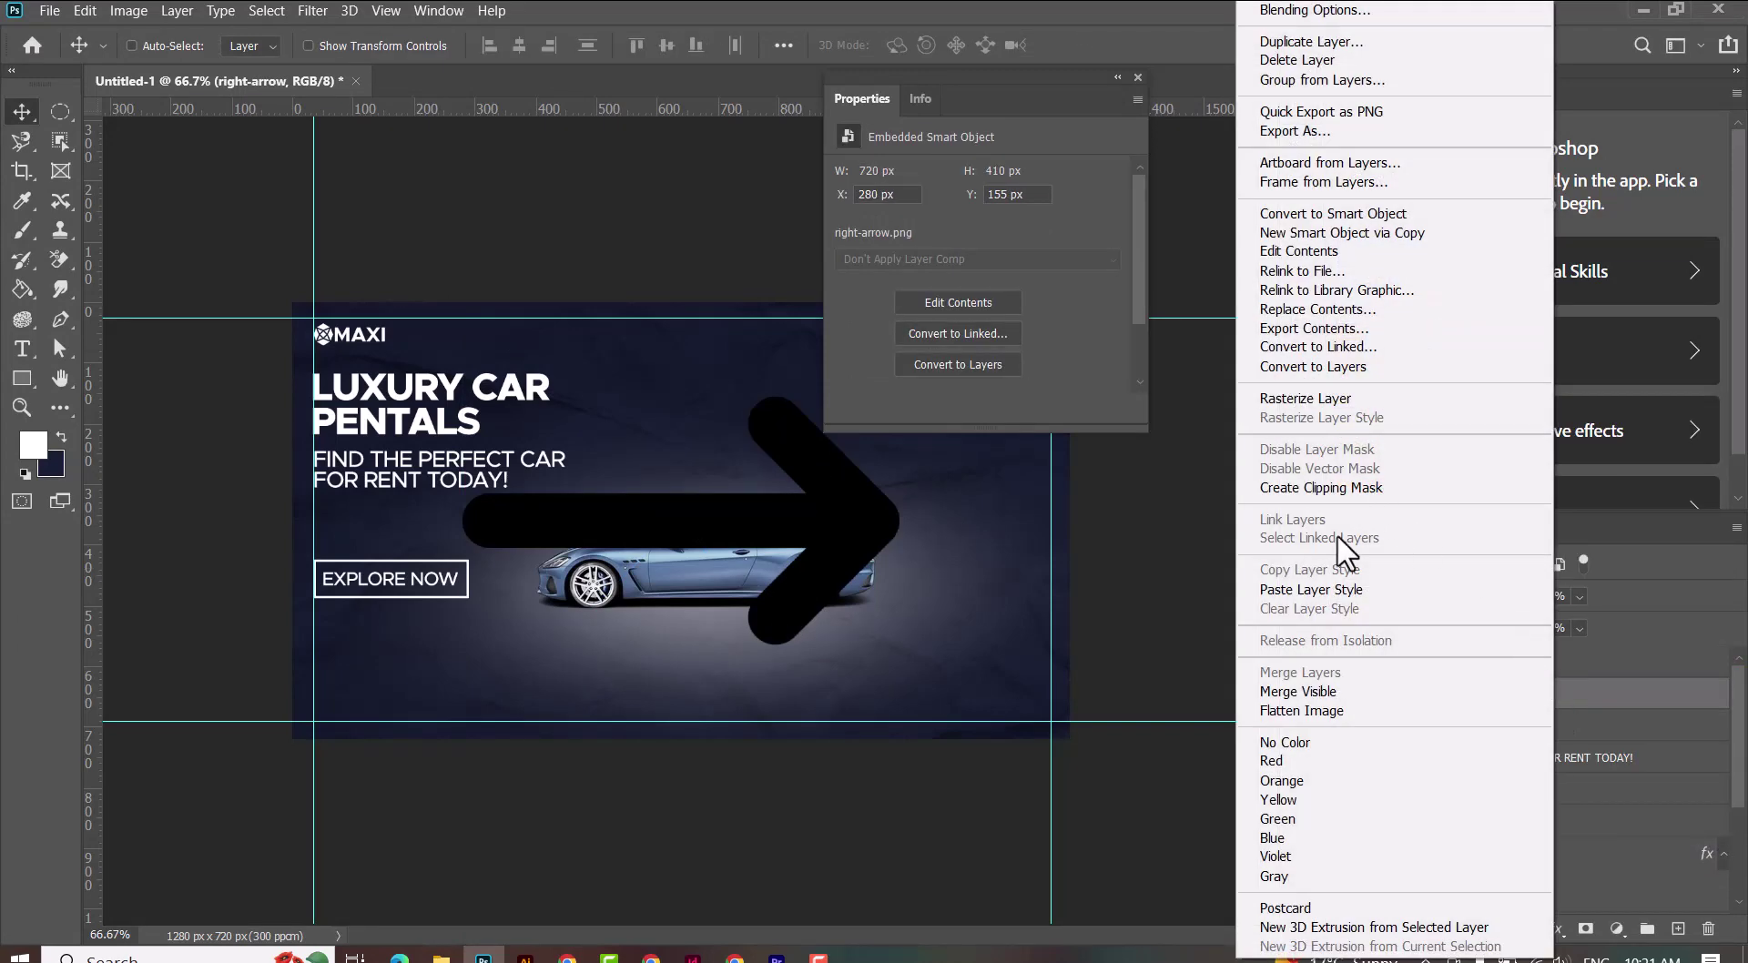
left_click(1311, 589)
Step: Shrink the arrow to 58 × 33 px and position it beside EXPLORE NOW
key("ctrl+t")
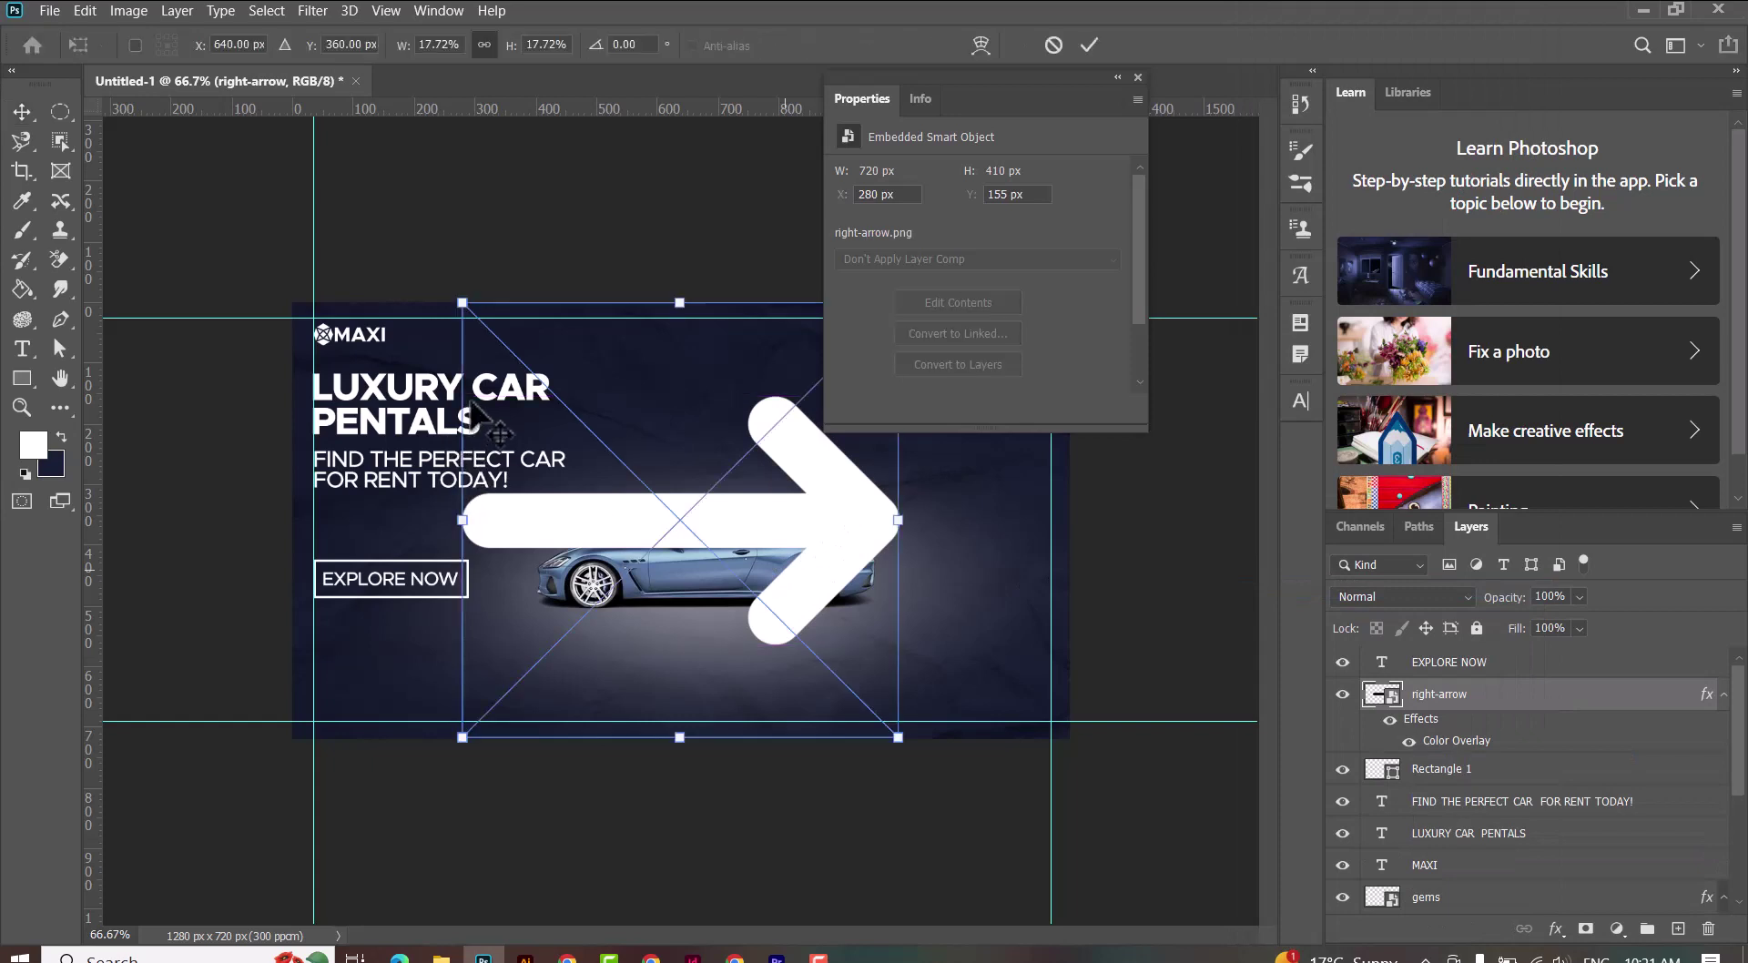
left_click_drag(463, 302, 770, 610)
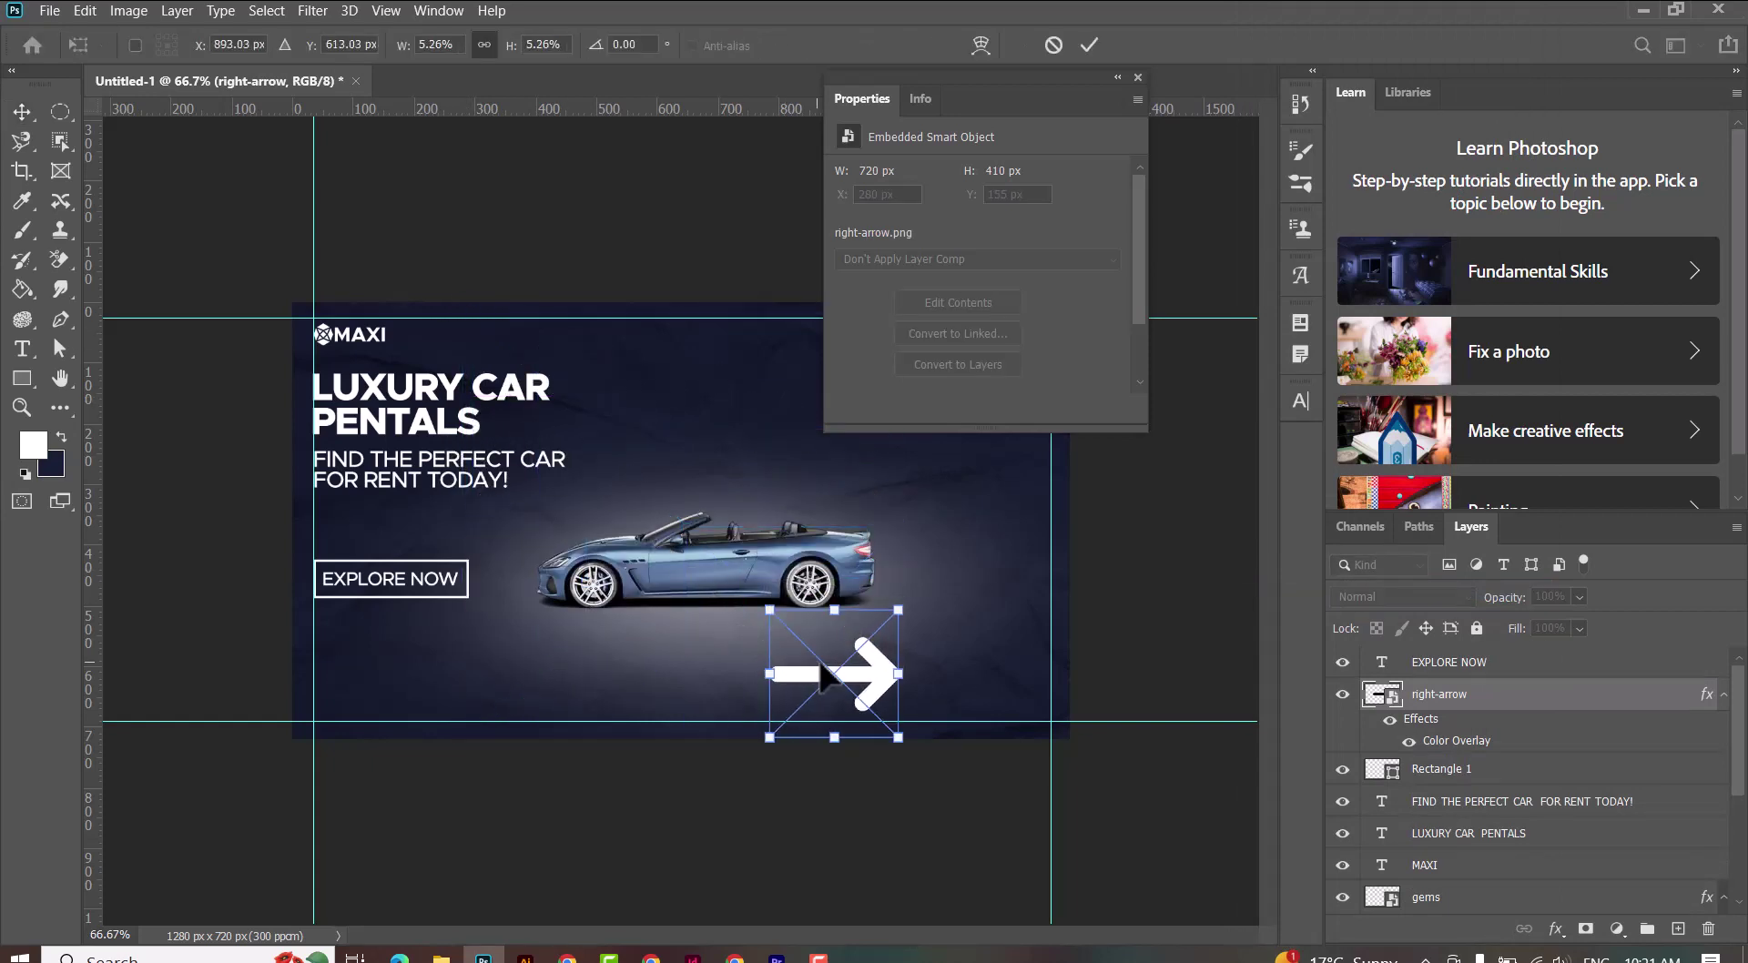
left_click_drag(824, 679, 487, 583)
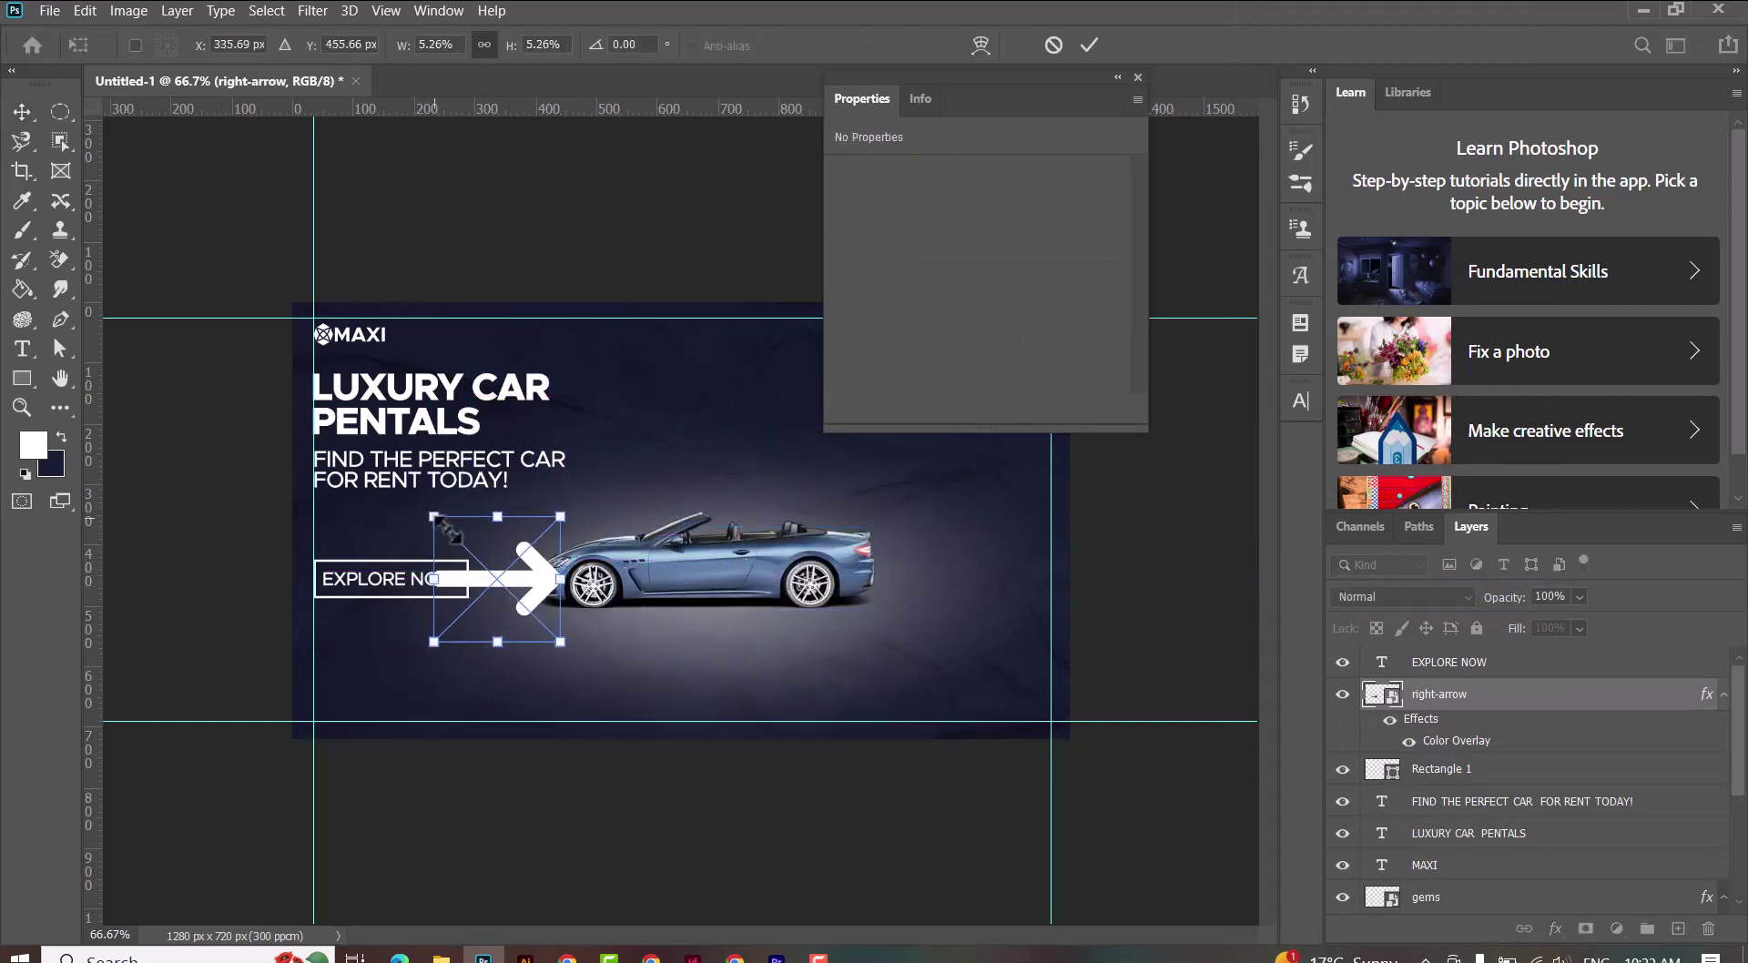
mouse_move(443, 528)
left_mouse_down()
mouse_move(502, 583)
mouse_move(461, 572)
mouse_move(479, 588)
left_mouse_up()
key("Return")
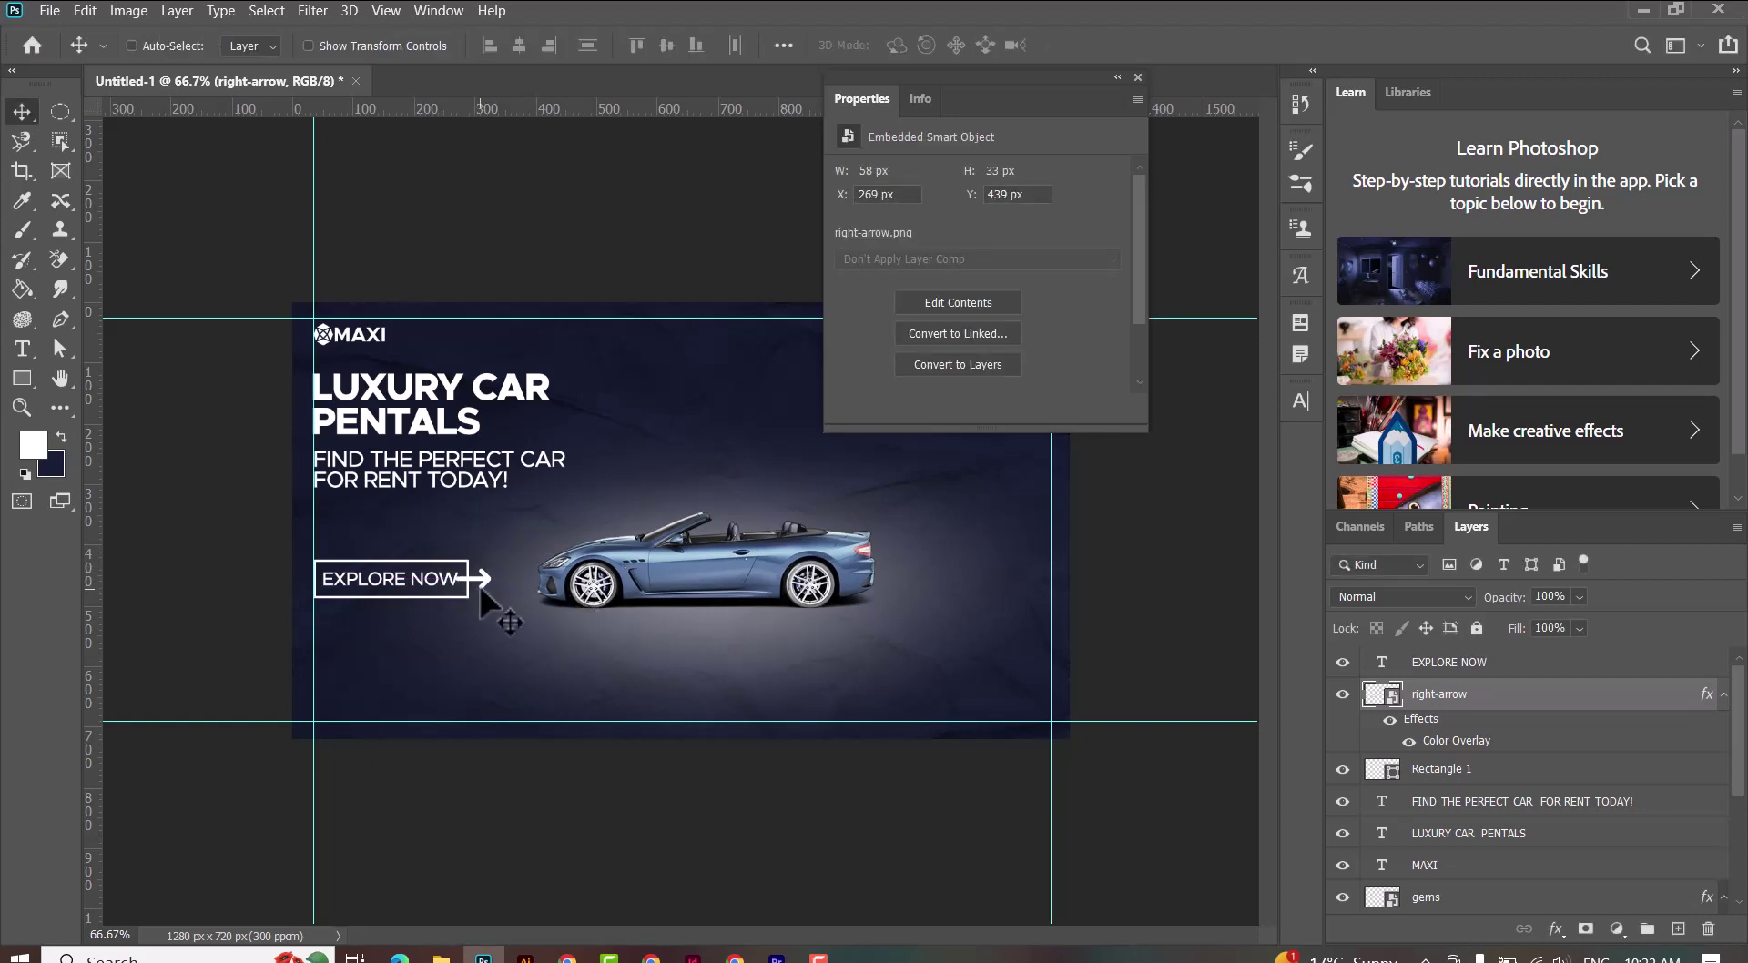
Step: Add a layer mask to the arrow and set brush opacity and flow to 100%
left_click(1585, 928)
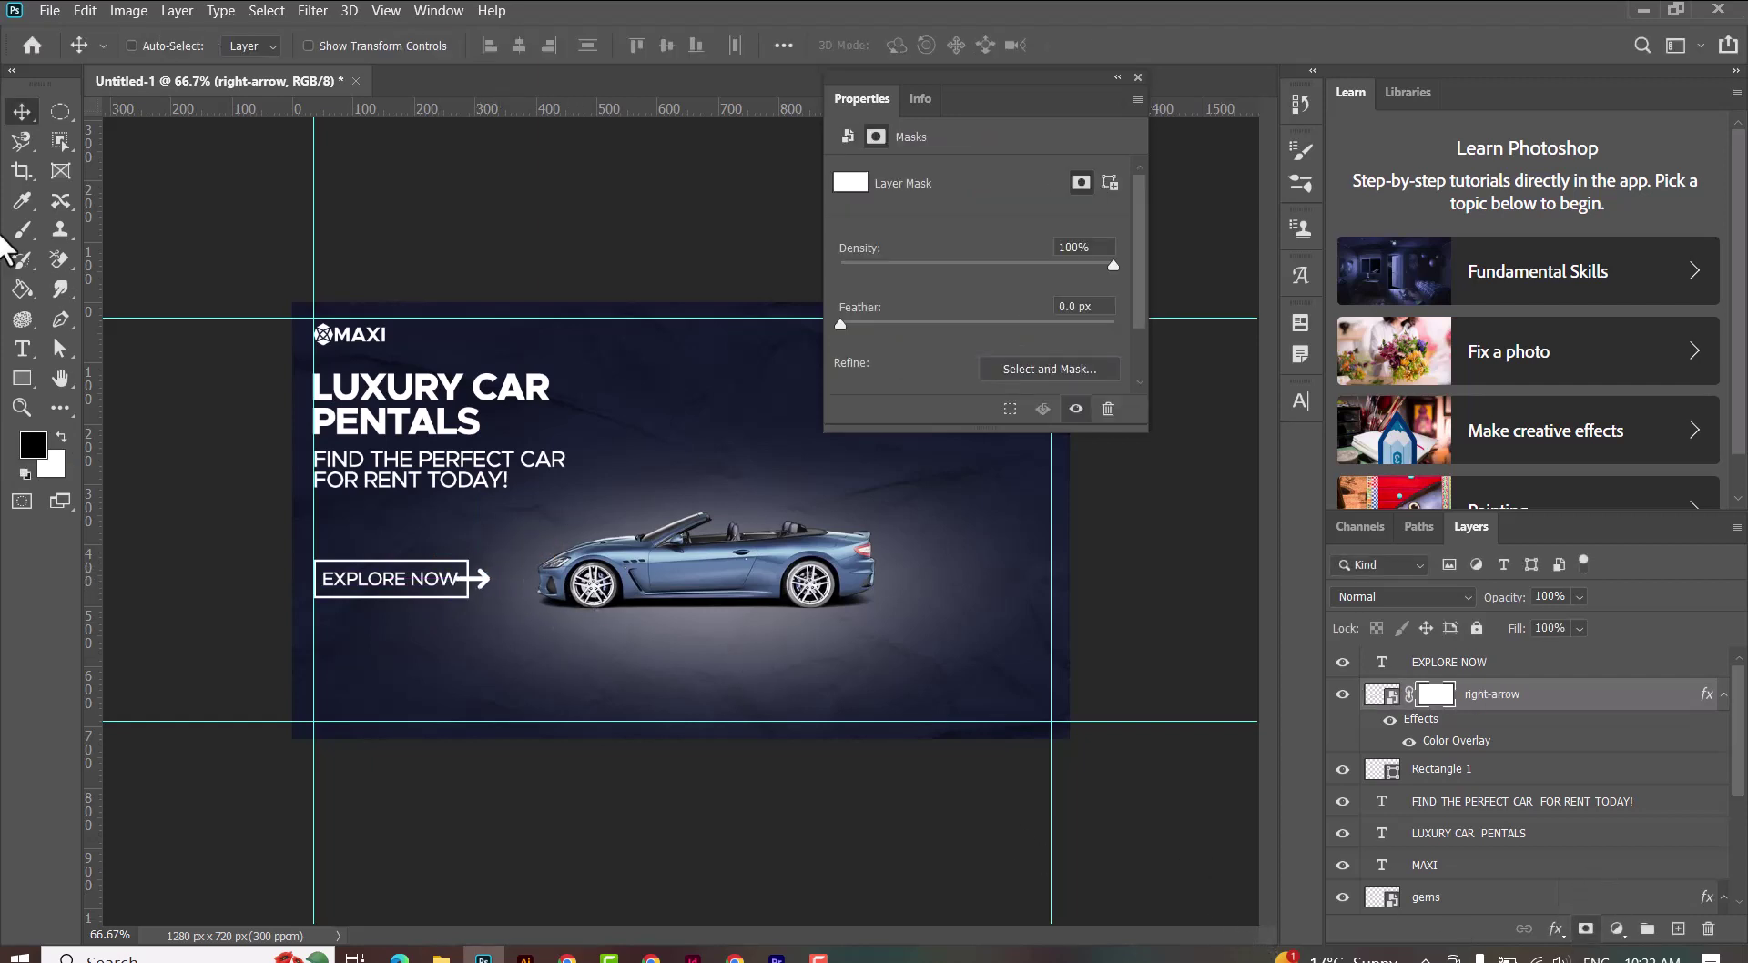
key("b")
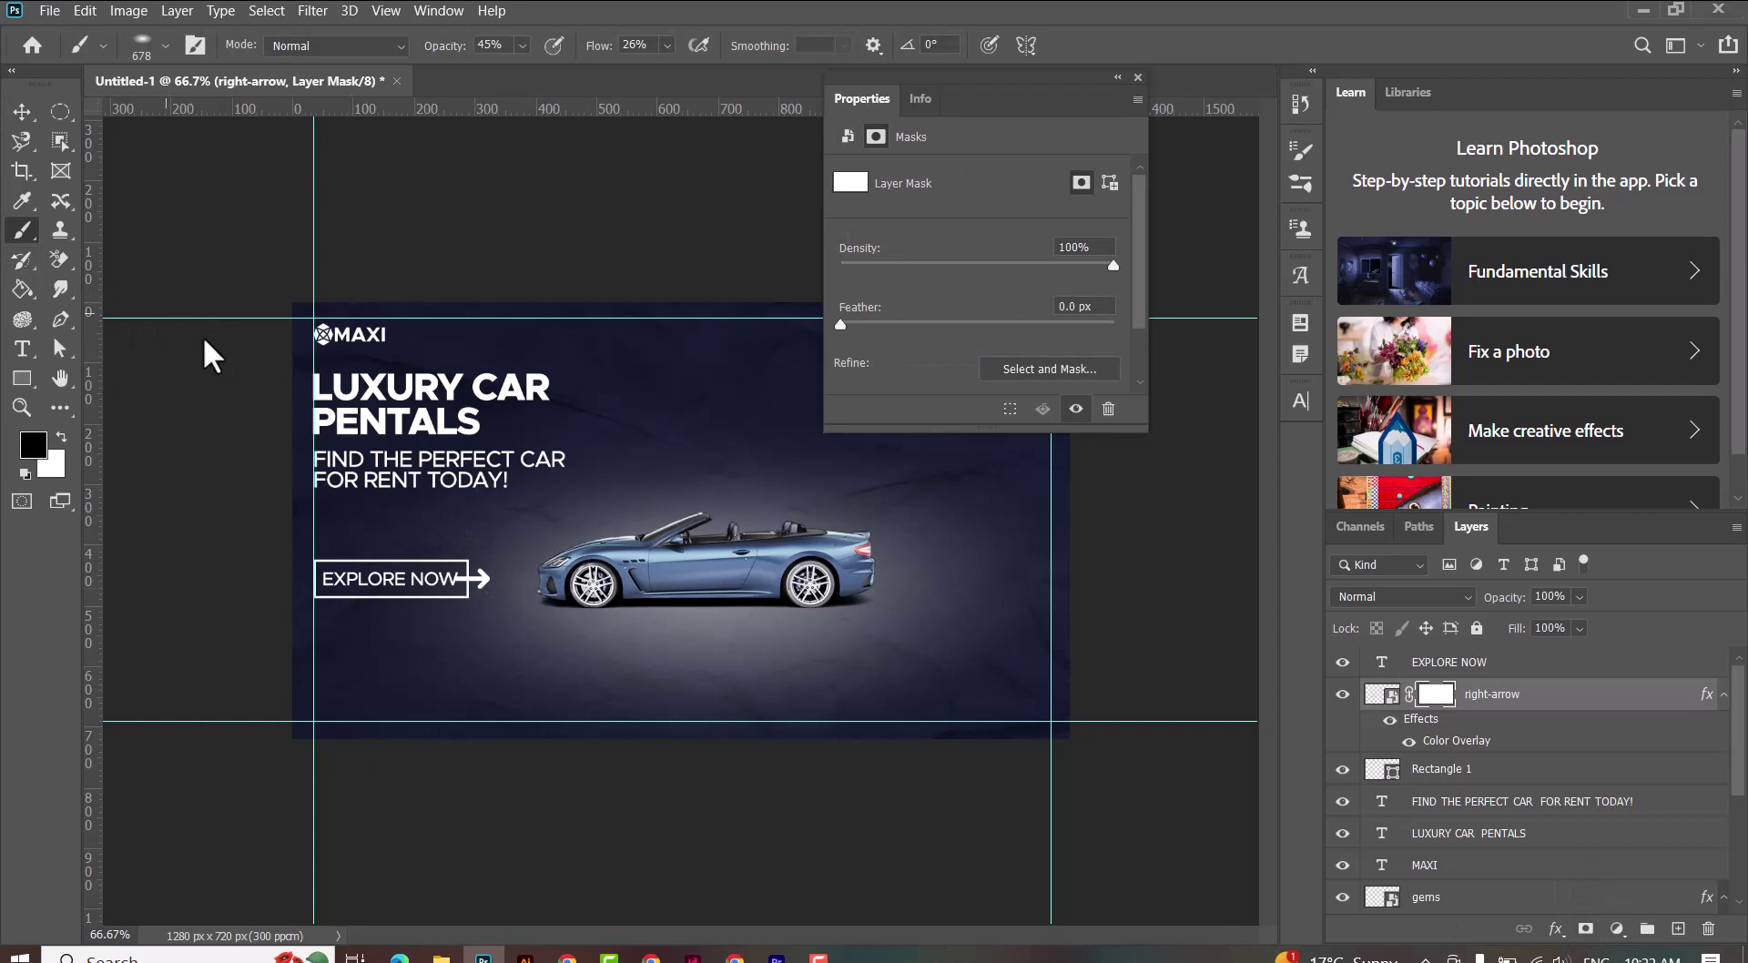
left_click_drag(378, 604, 266, 887)
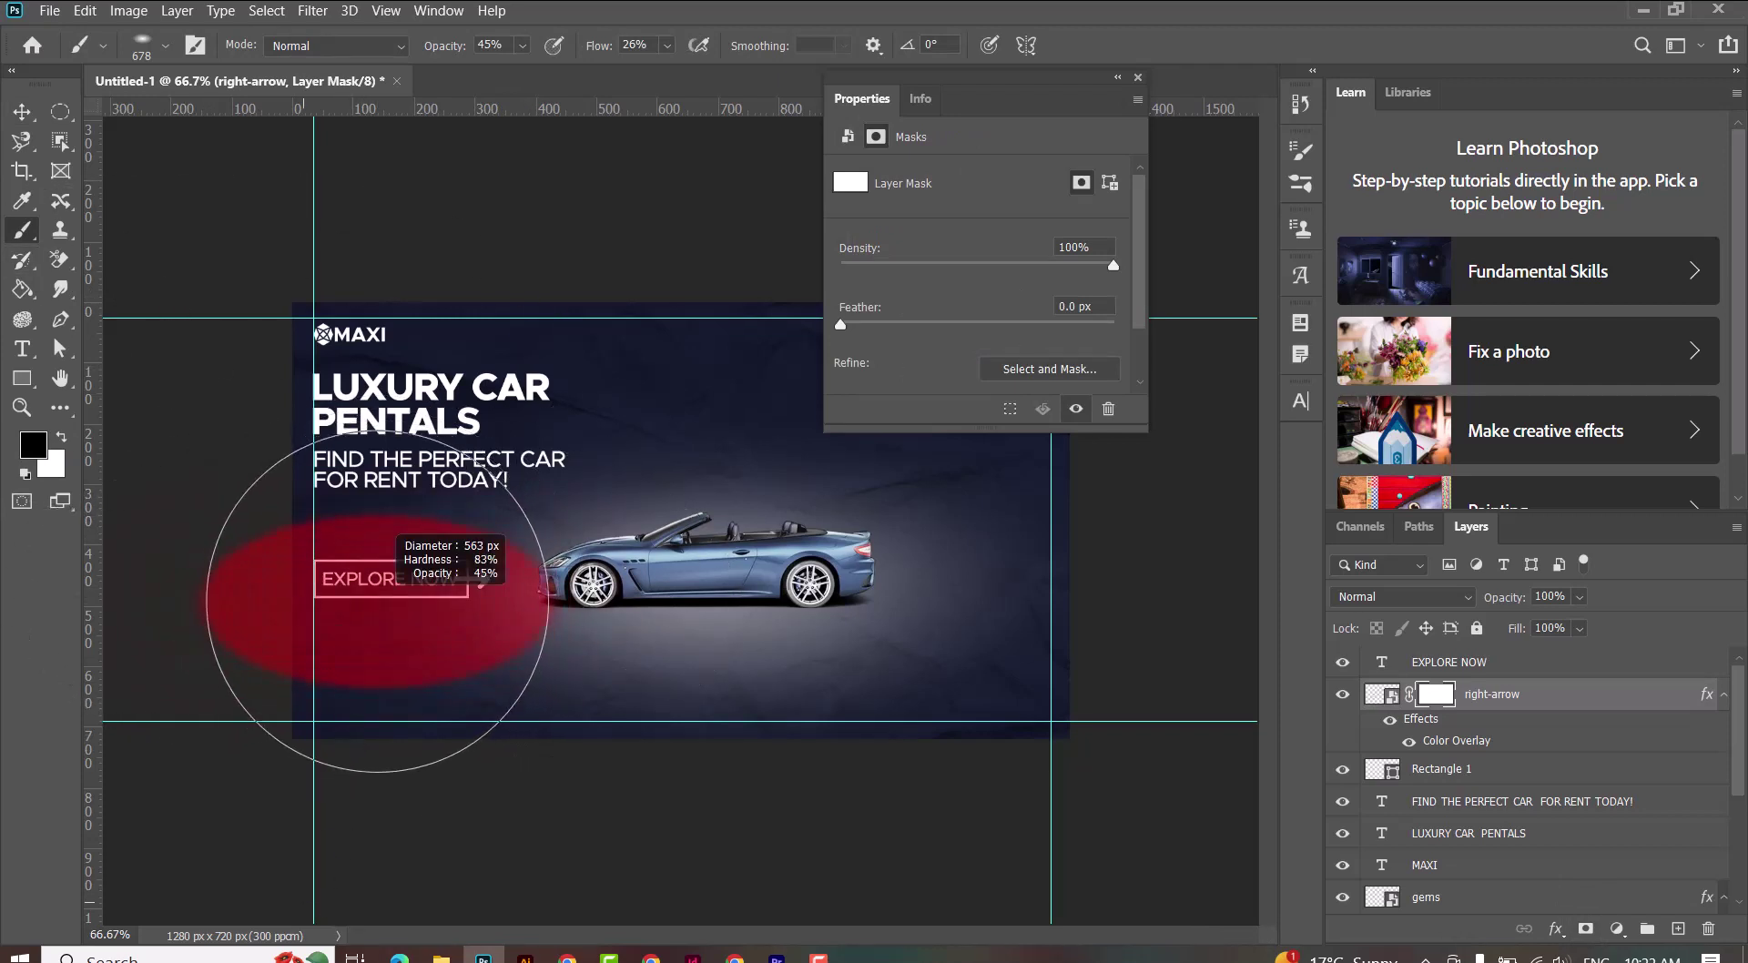
left_click(522, 45)
mouse_move(535, 71)
left_mouse_down()
mouse_move(658, 56)
mouse_move(1065, 132)
left_mouse_up()
left_click(669, 46)
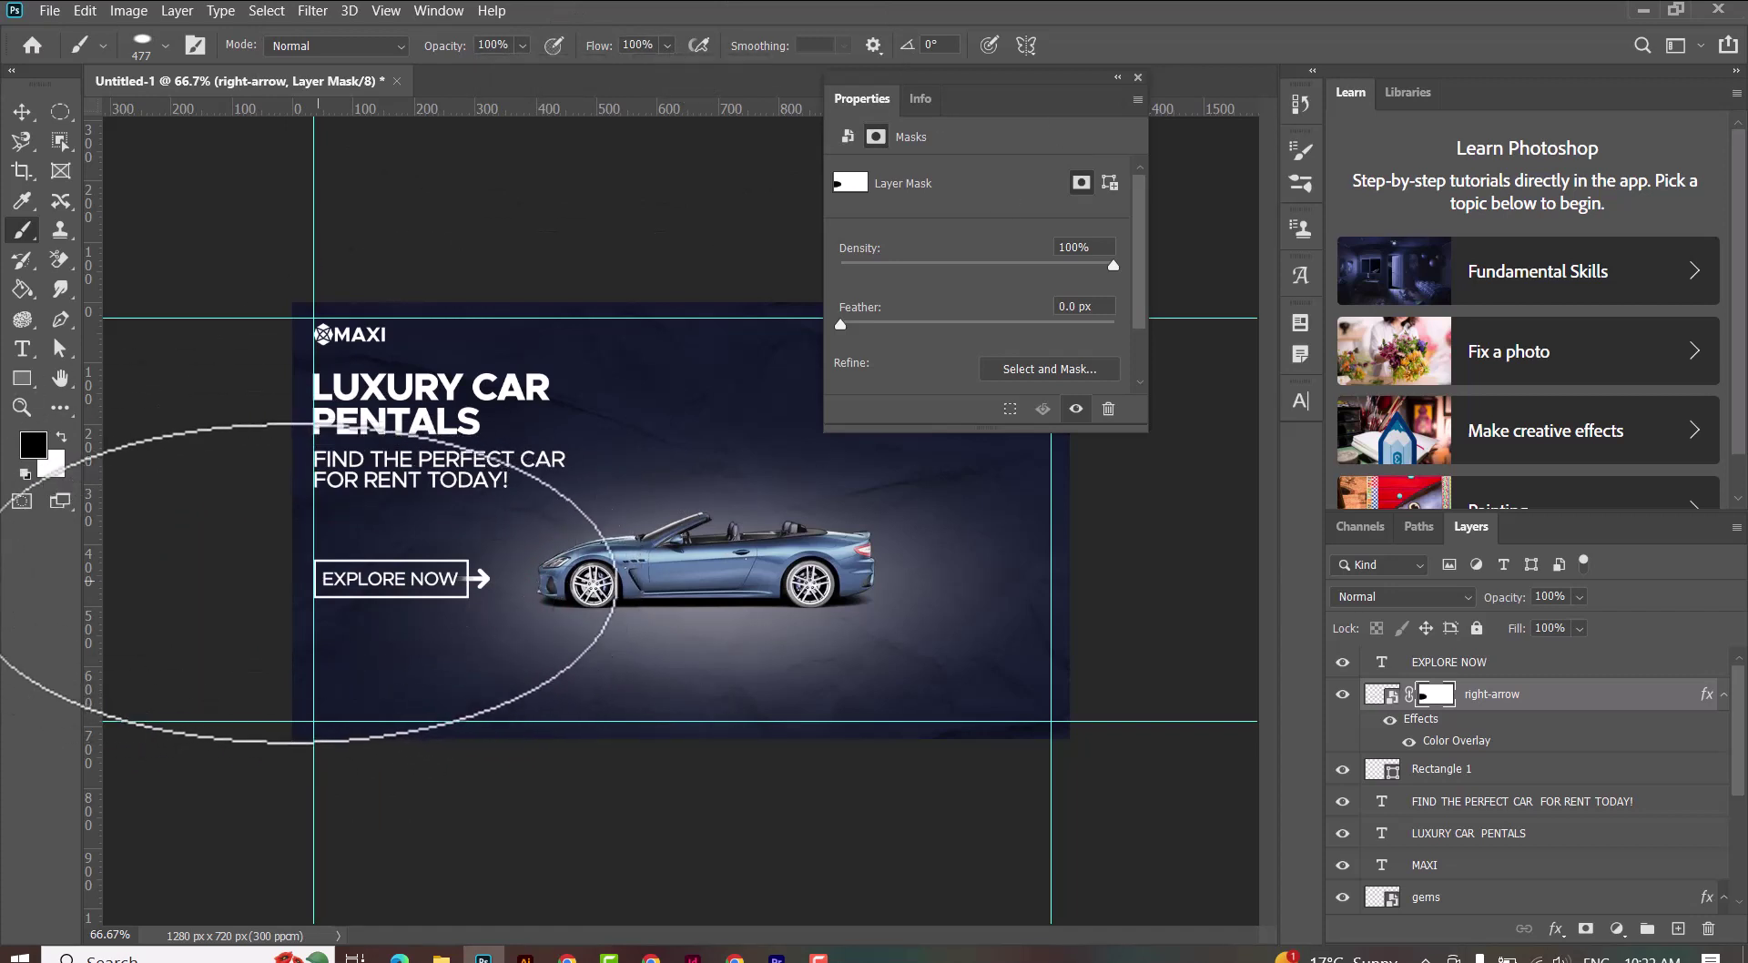
Step: Paint the arrow's mask to hide its left part, enlarging the brush to about 477 px
left_click_drag(287, 587, 281, 536)
key("ctrl+z")
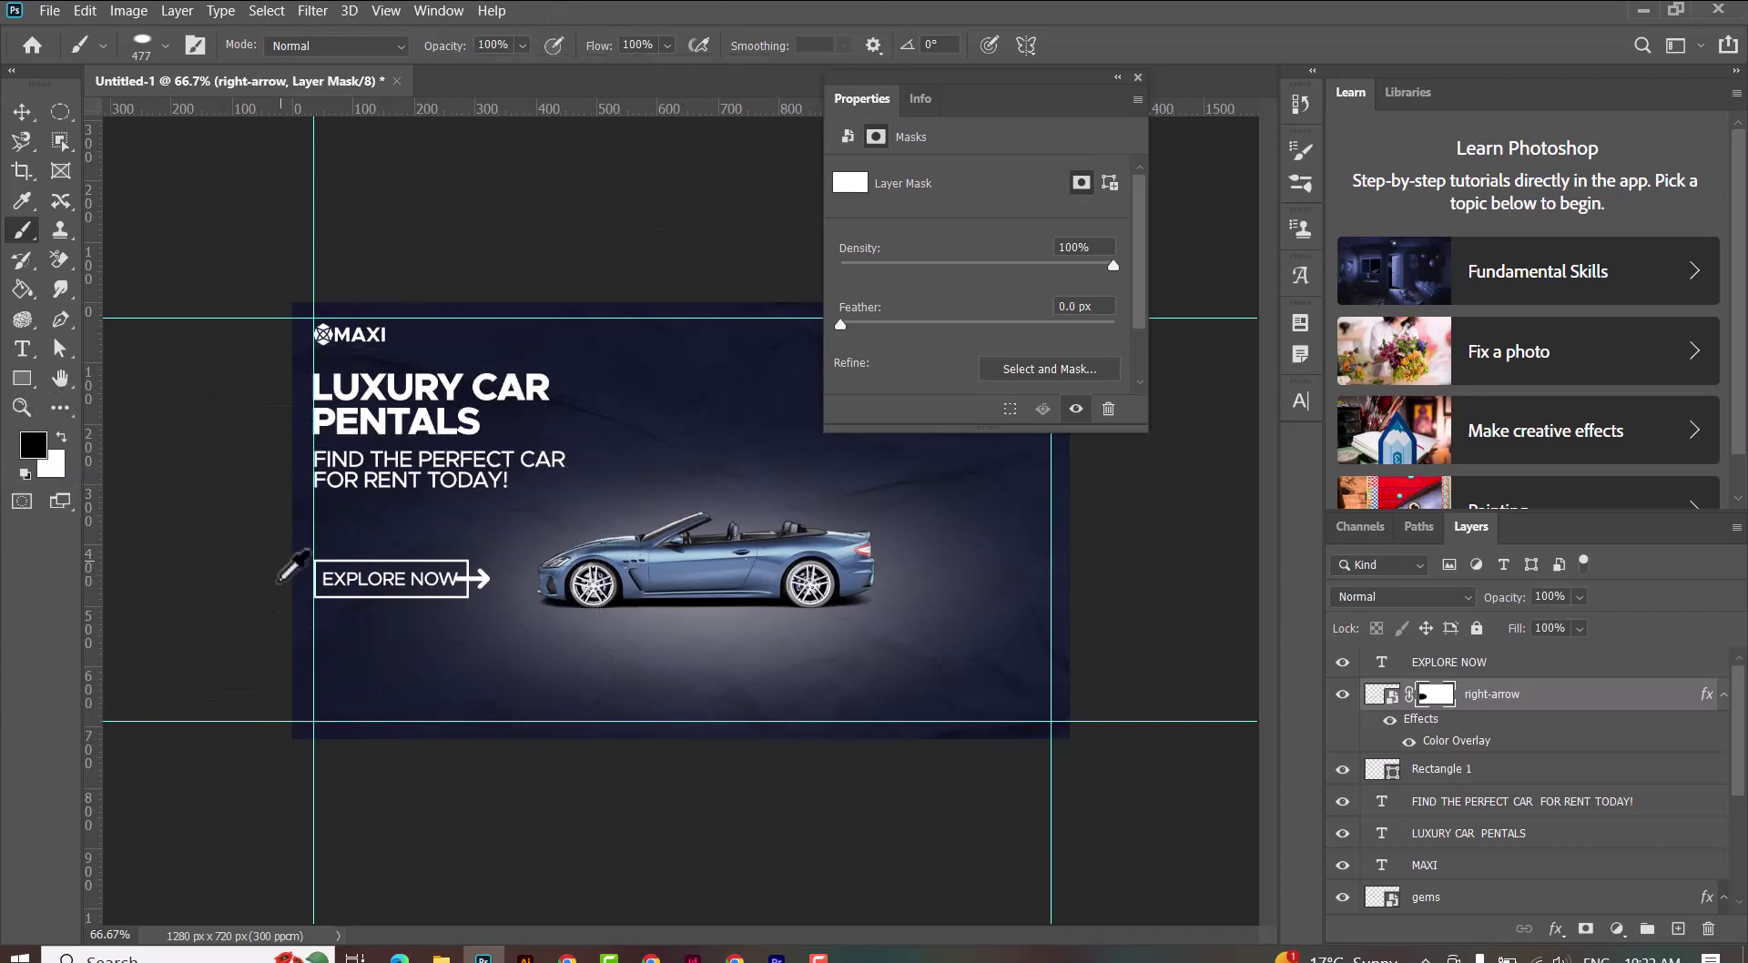
right_click(305, 547, "alt")
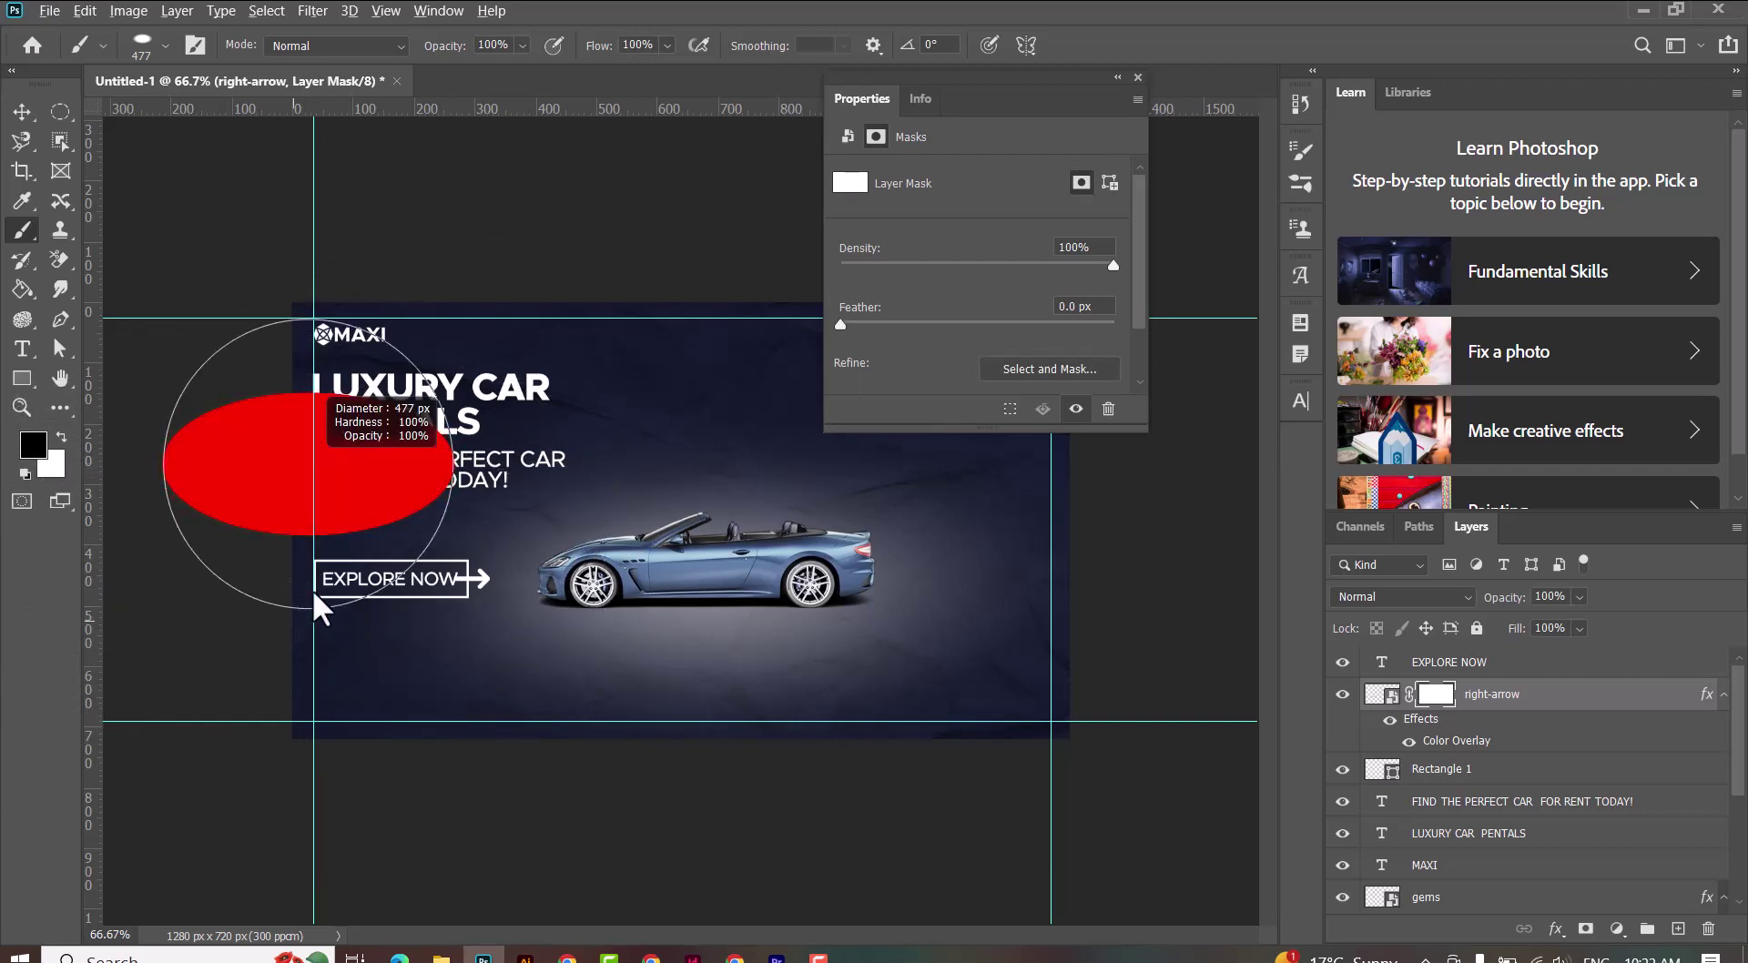
left_click_drag(314, 596, 323, 579)
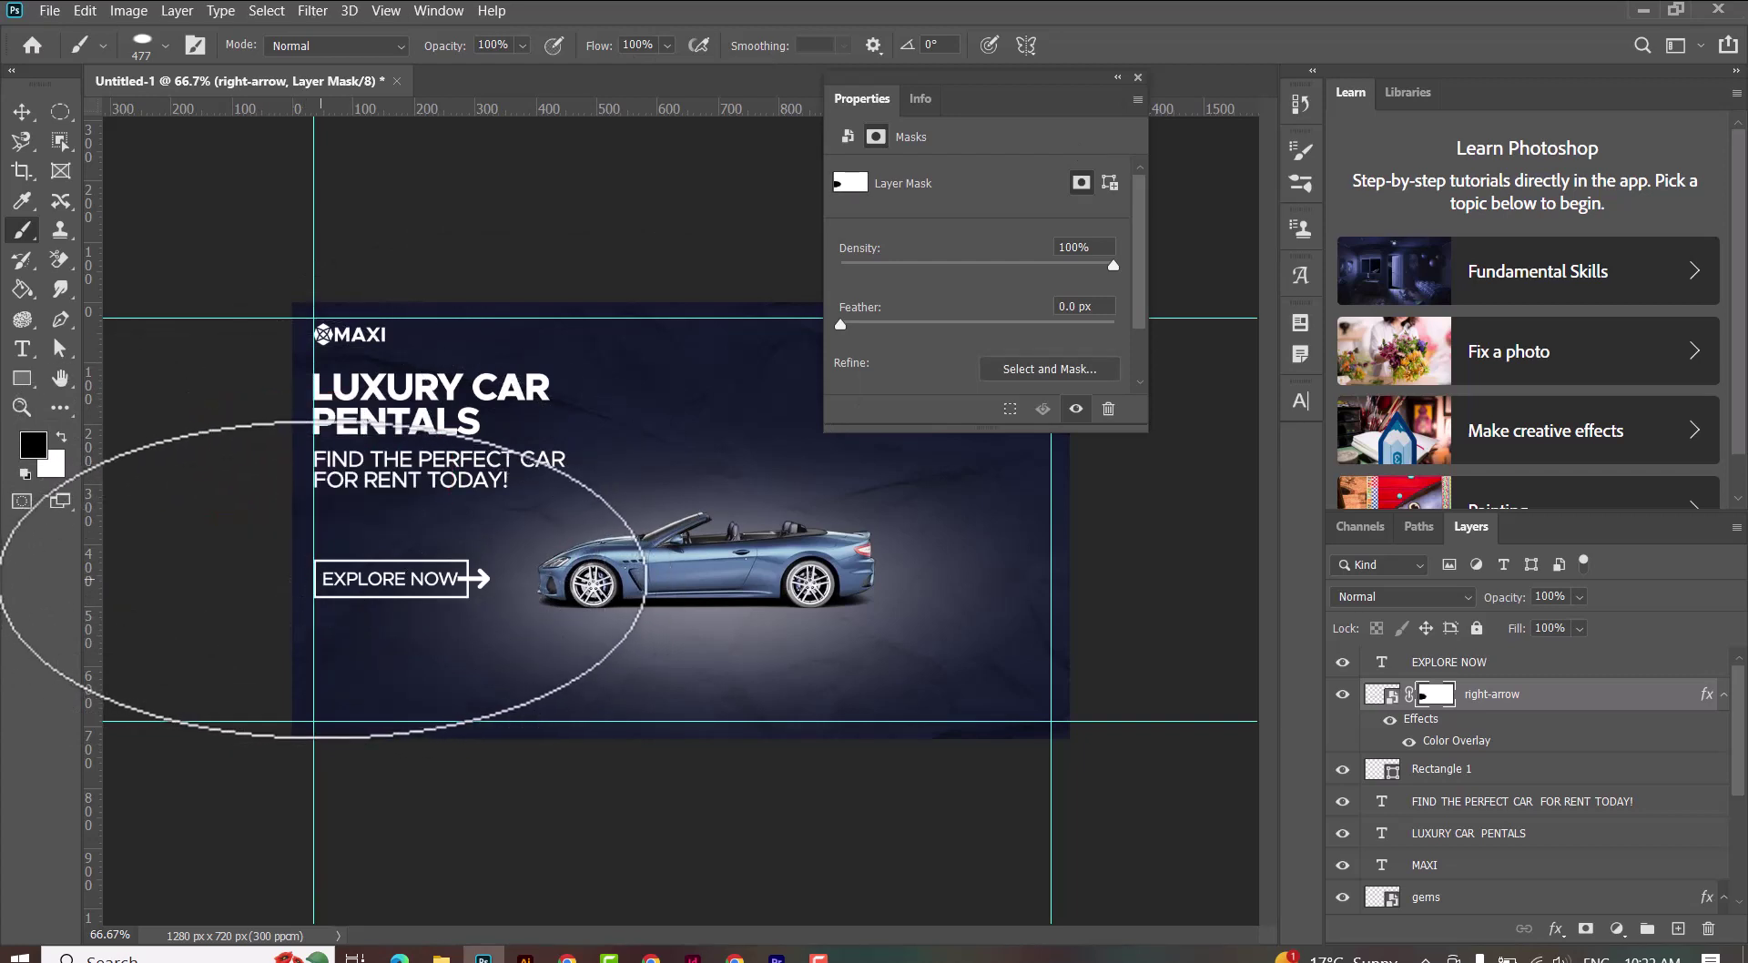
left_click(15, 111)
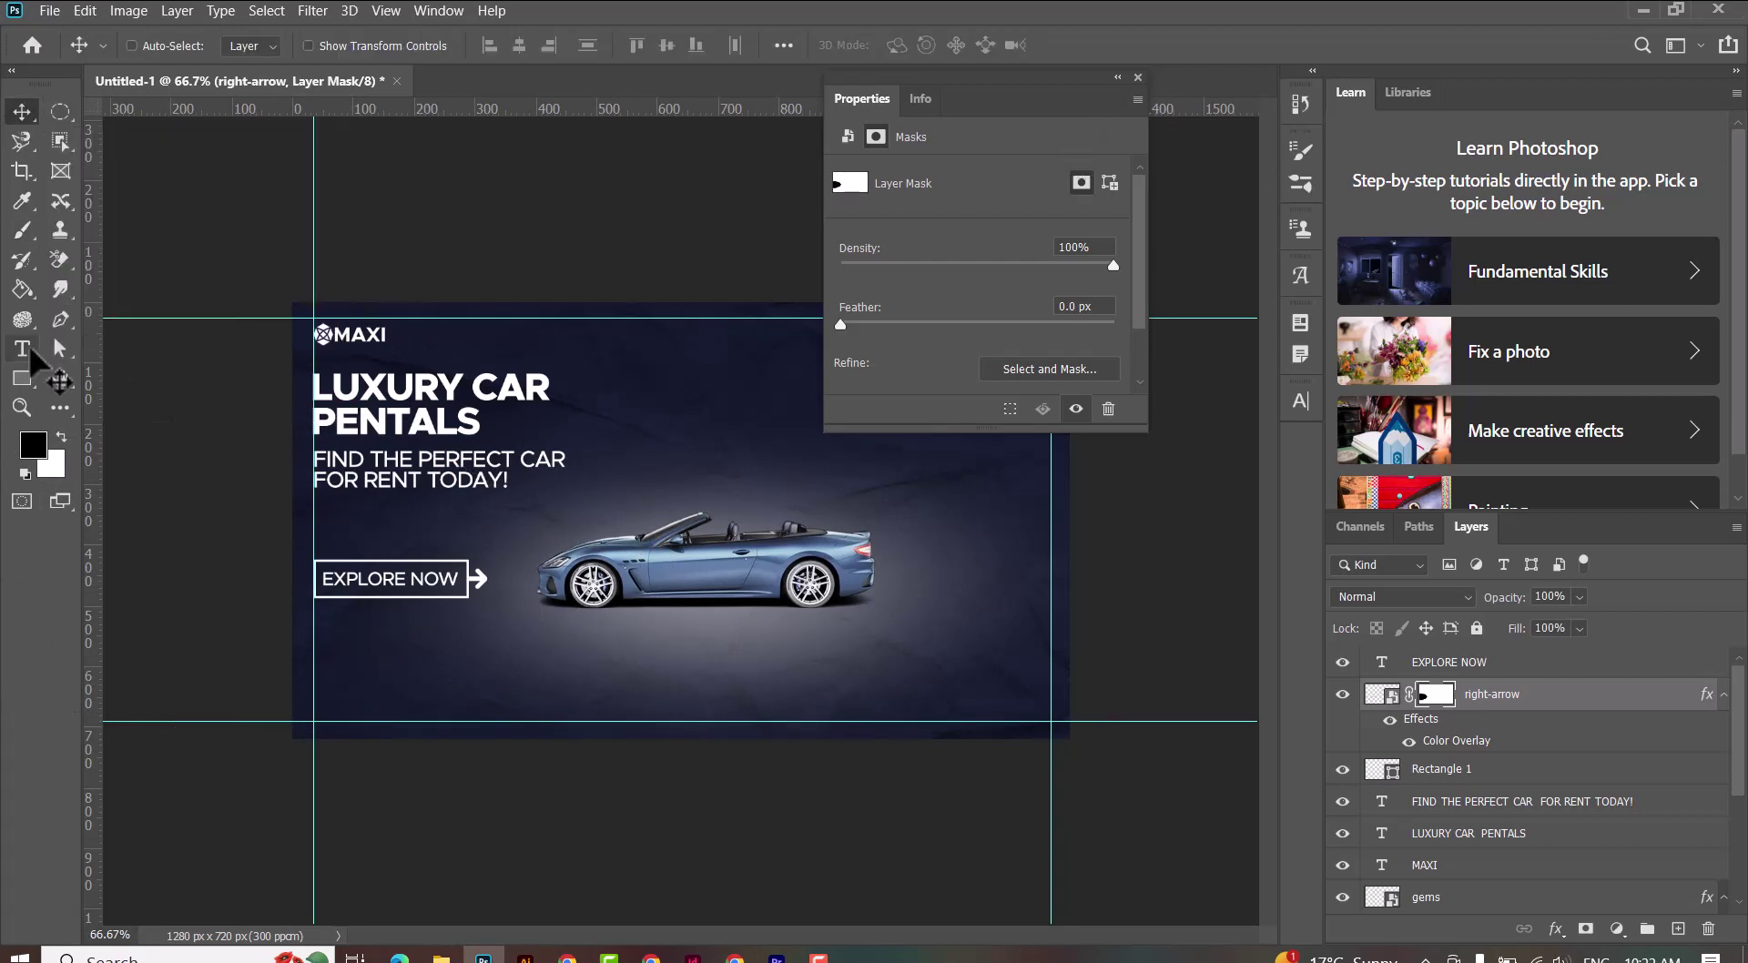
left_click(21, 349)
Step: Replace the placeholder text with the spaced links 'Twitter Facebook Youtube'
left_click(432, 693)
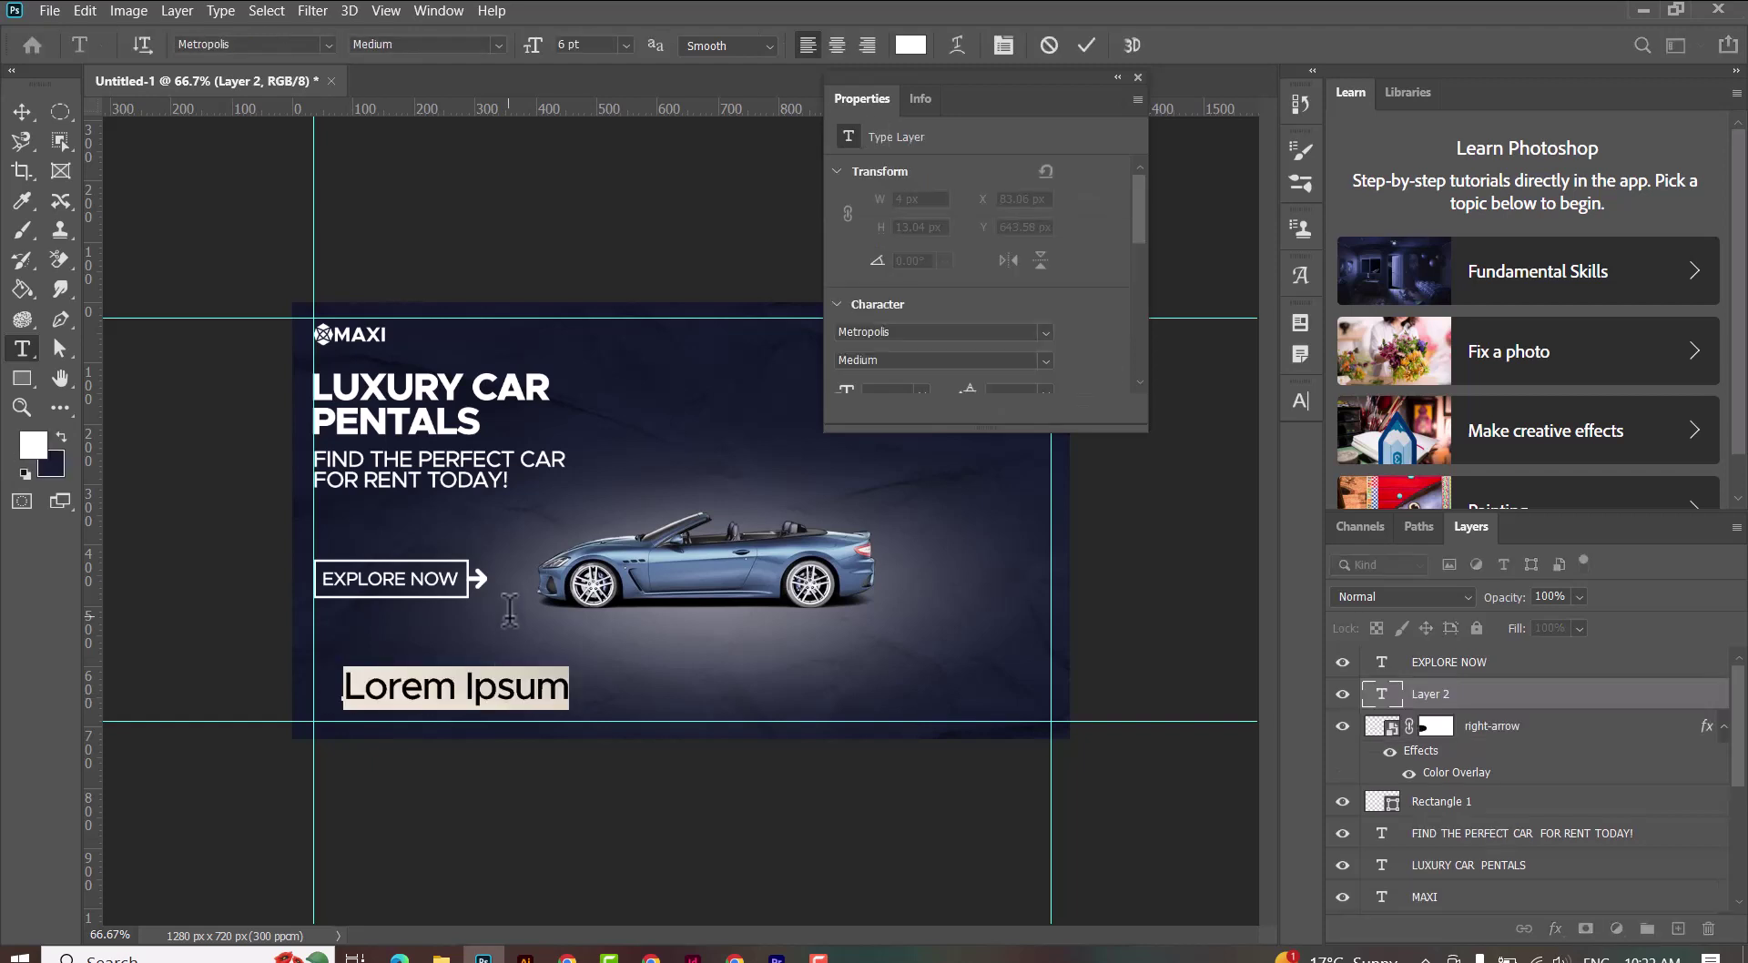
key("Right")
key("ctrl+a")
type("Twitter")
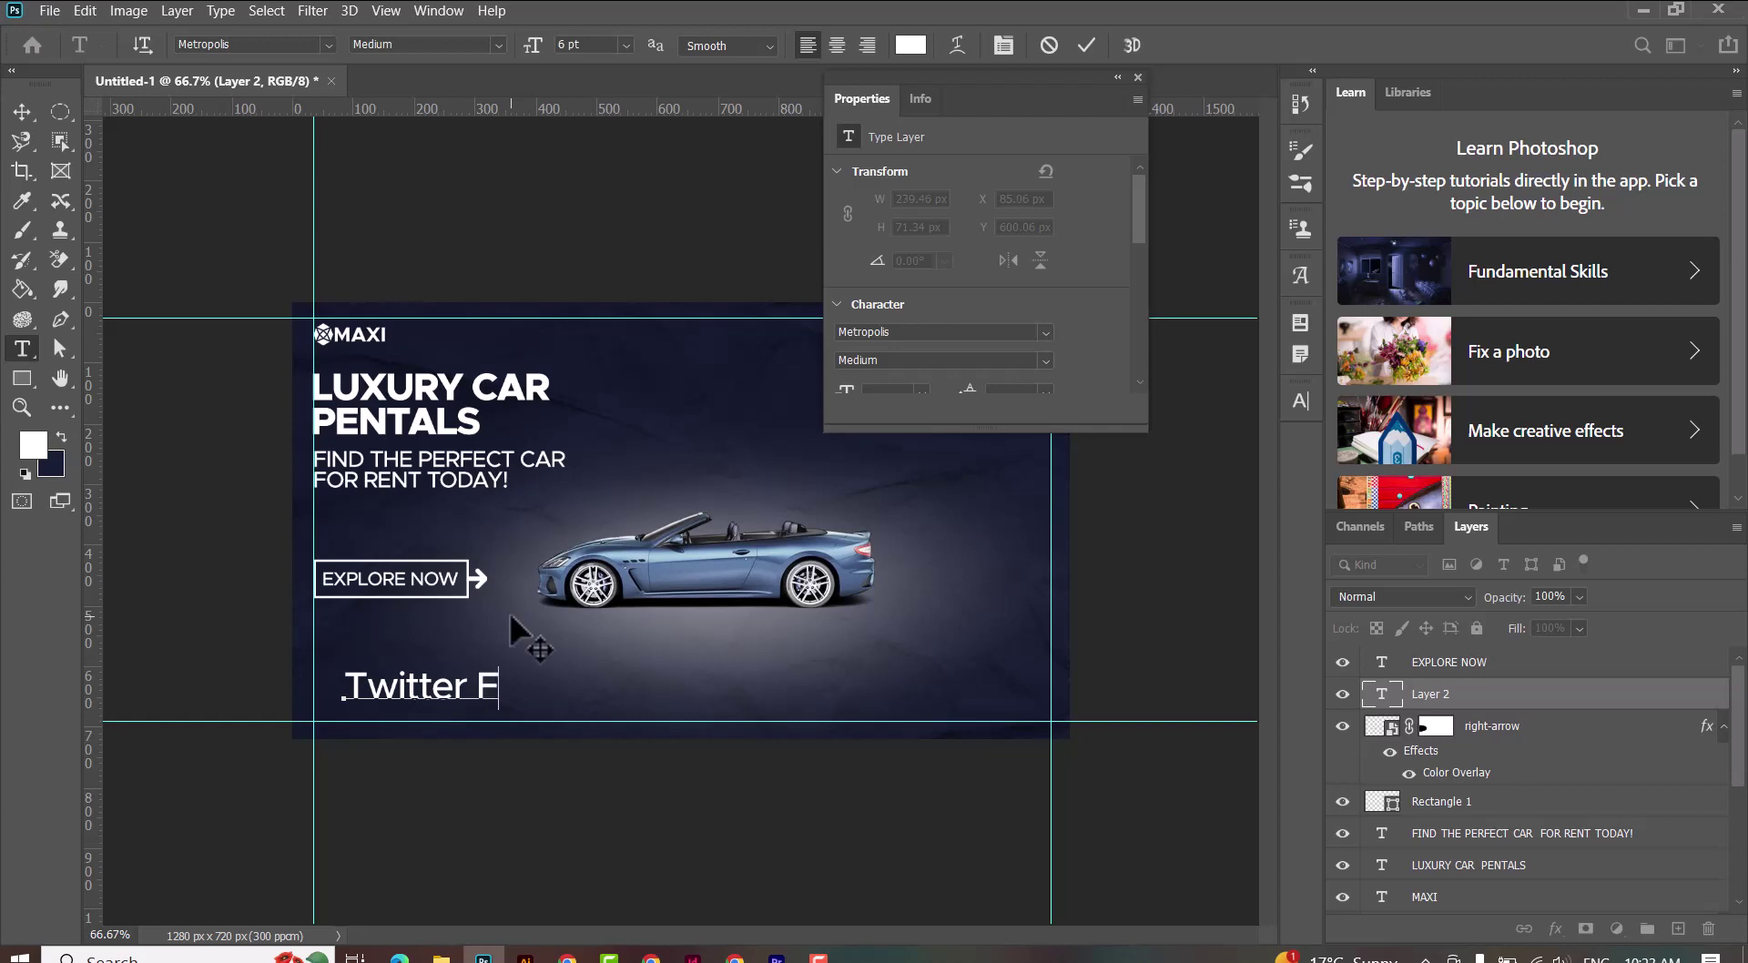
type("acebook Y")
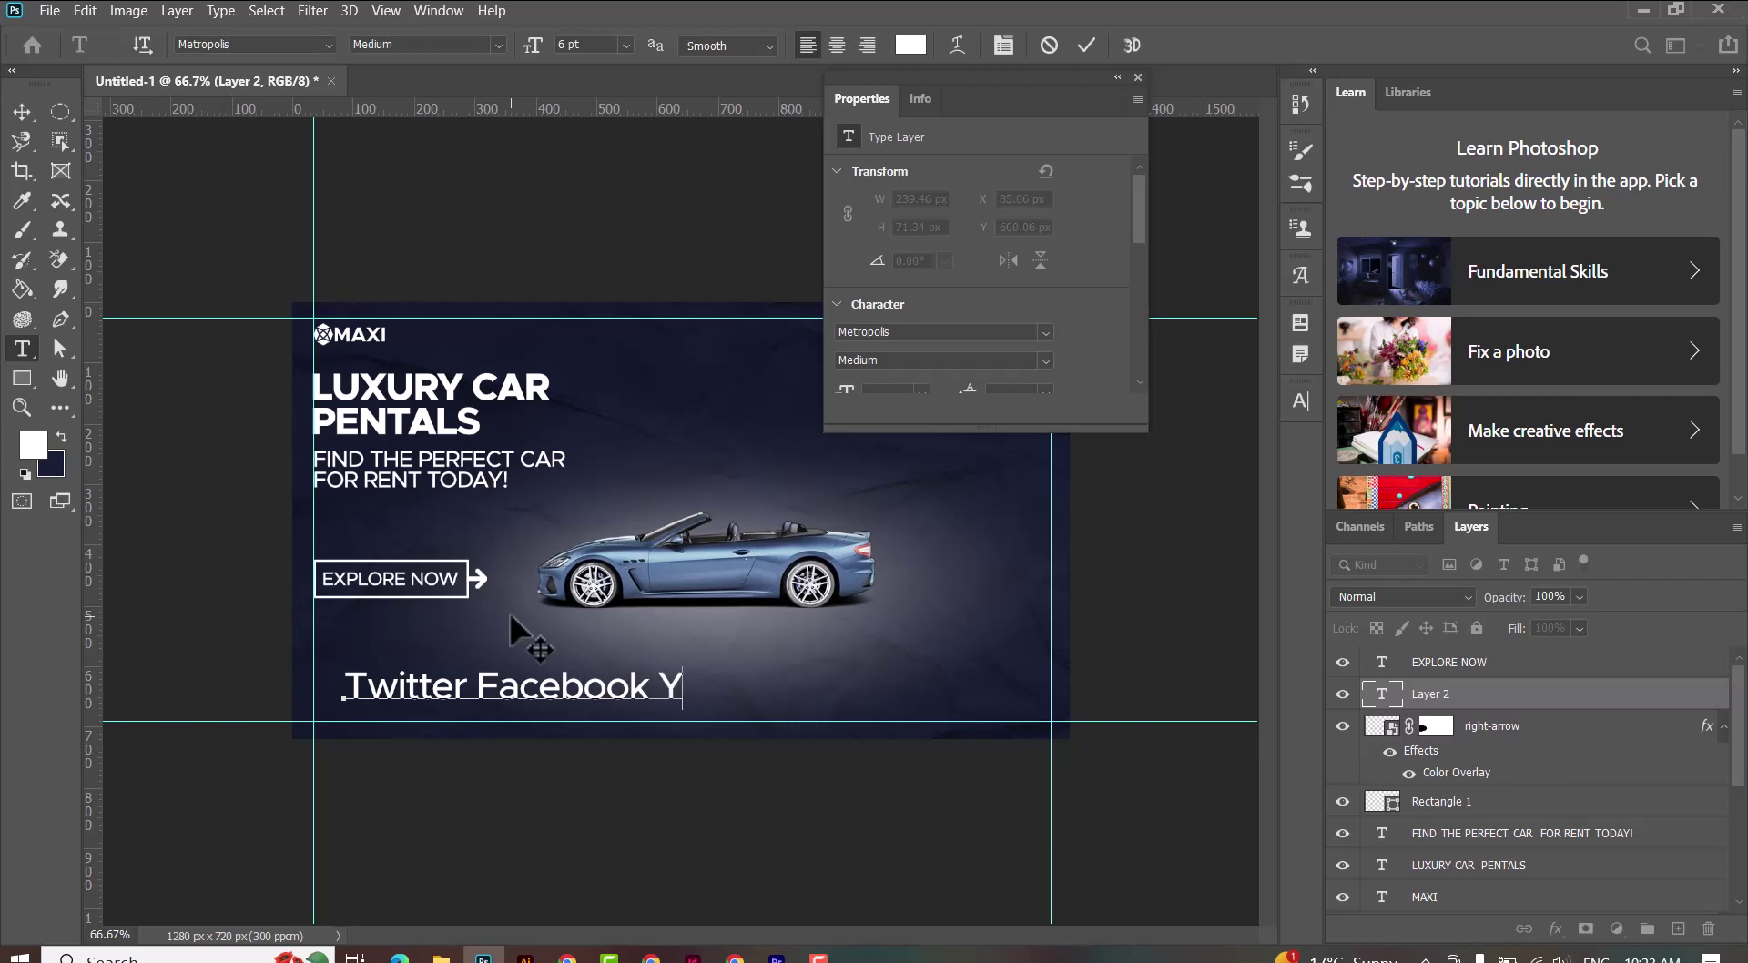
type("outube")
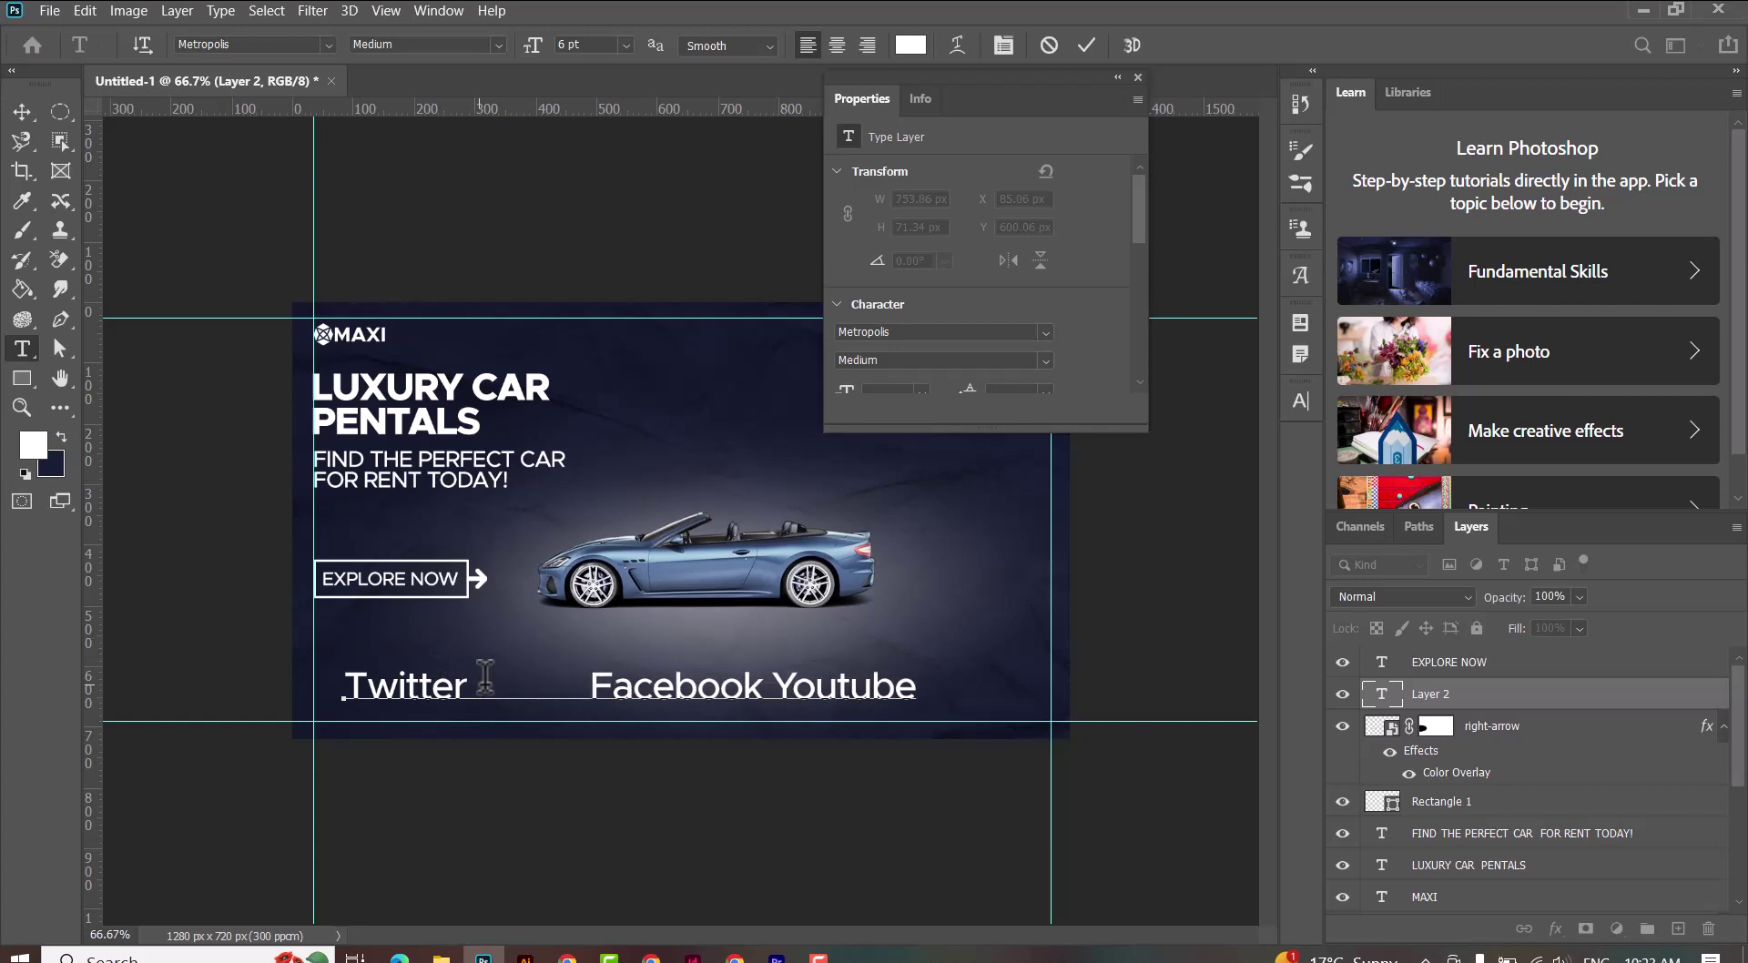
key("Delete")
key("Delete")
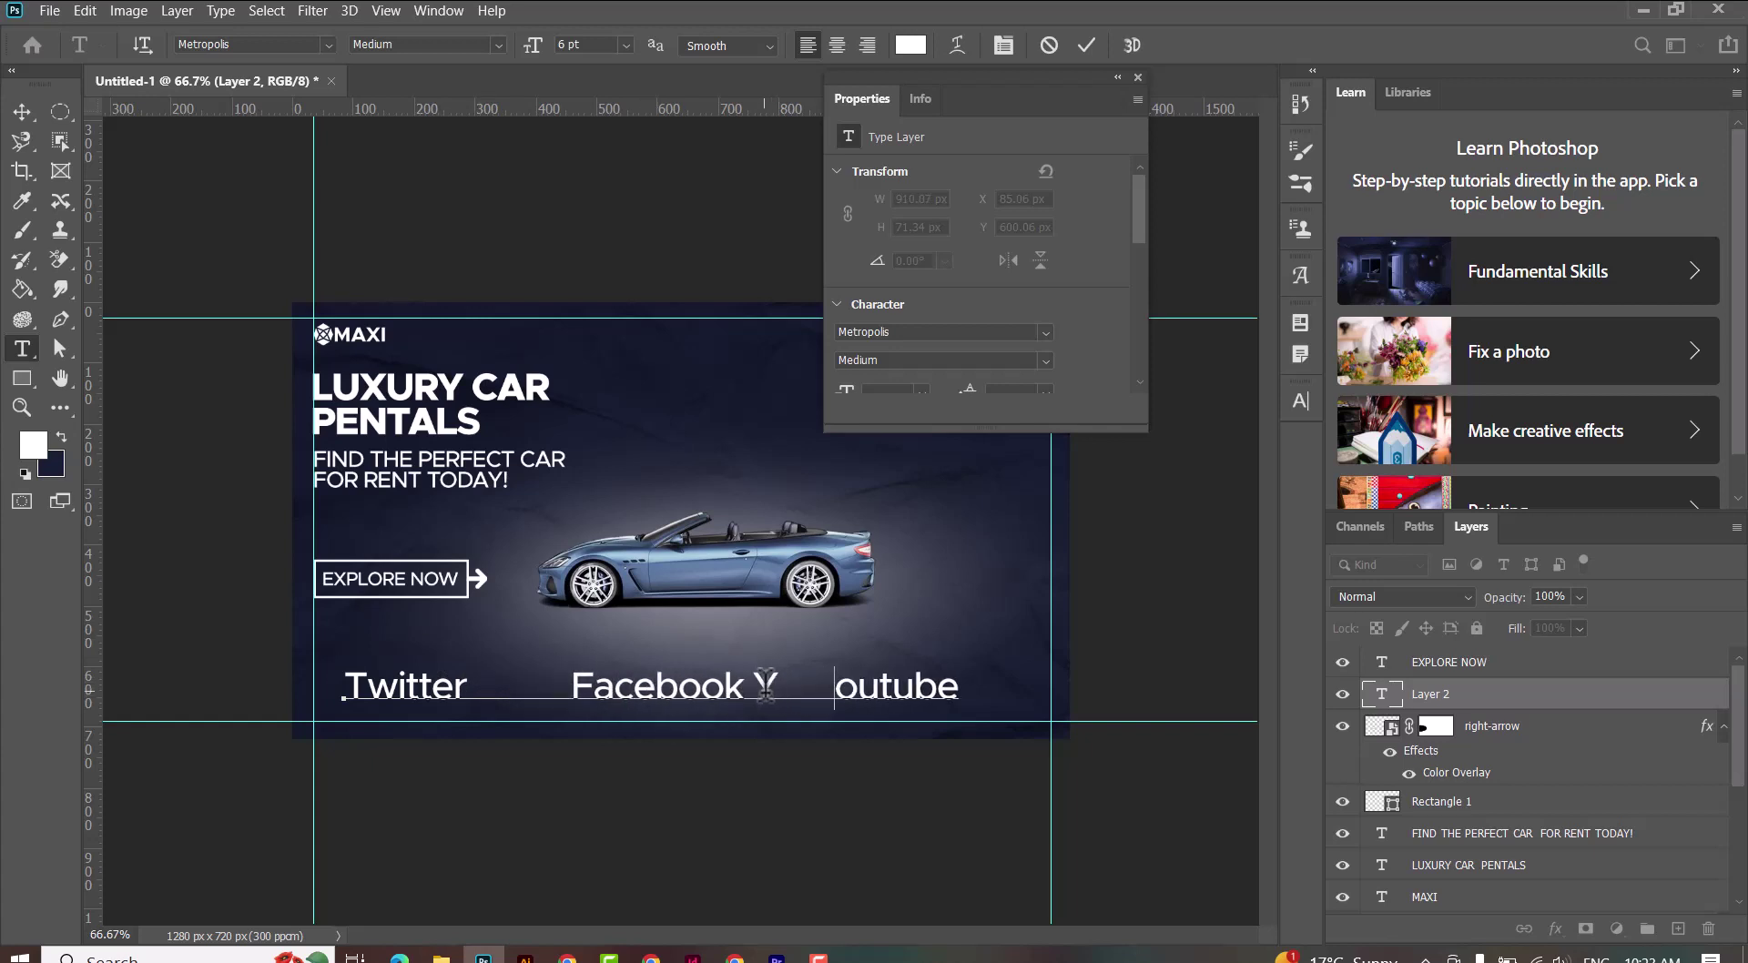
key("BackSpace")
key("BackSpace")
key("BackSpace")
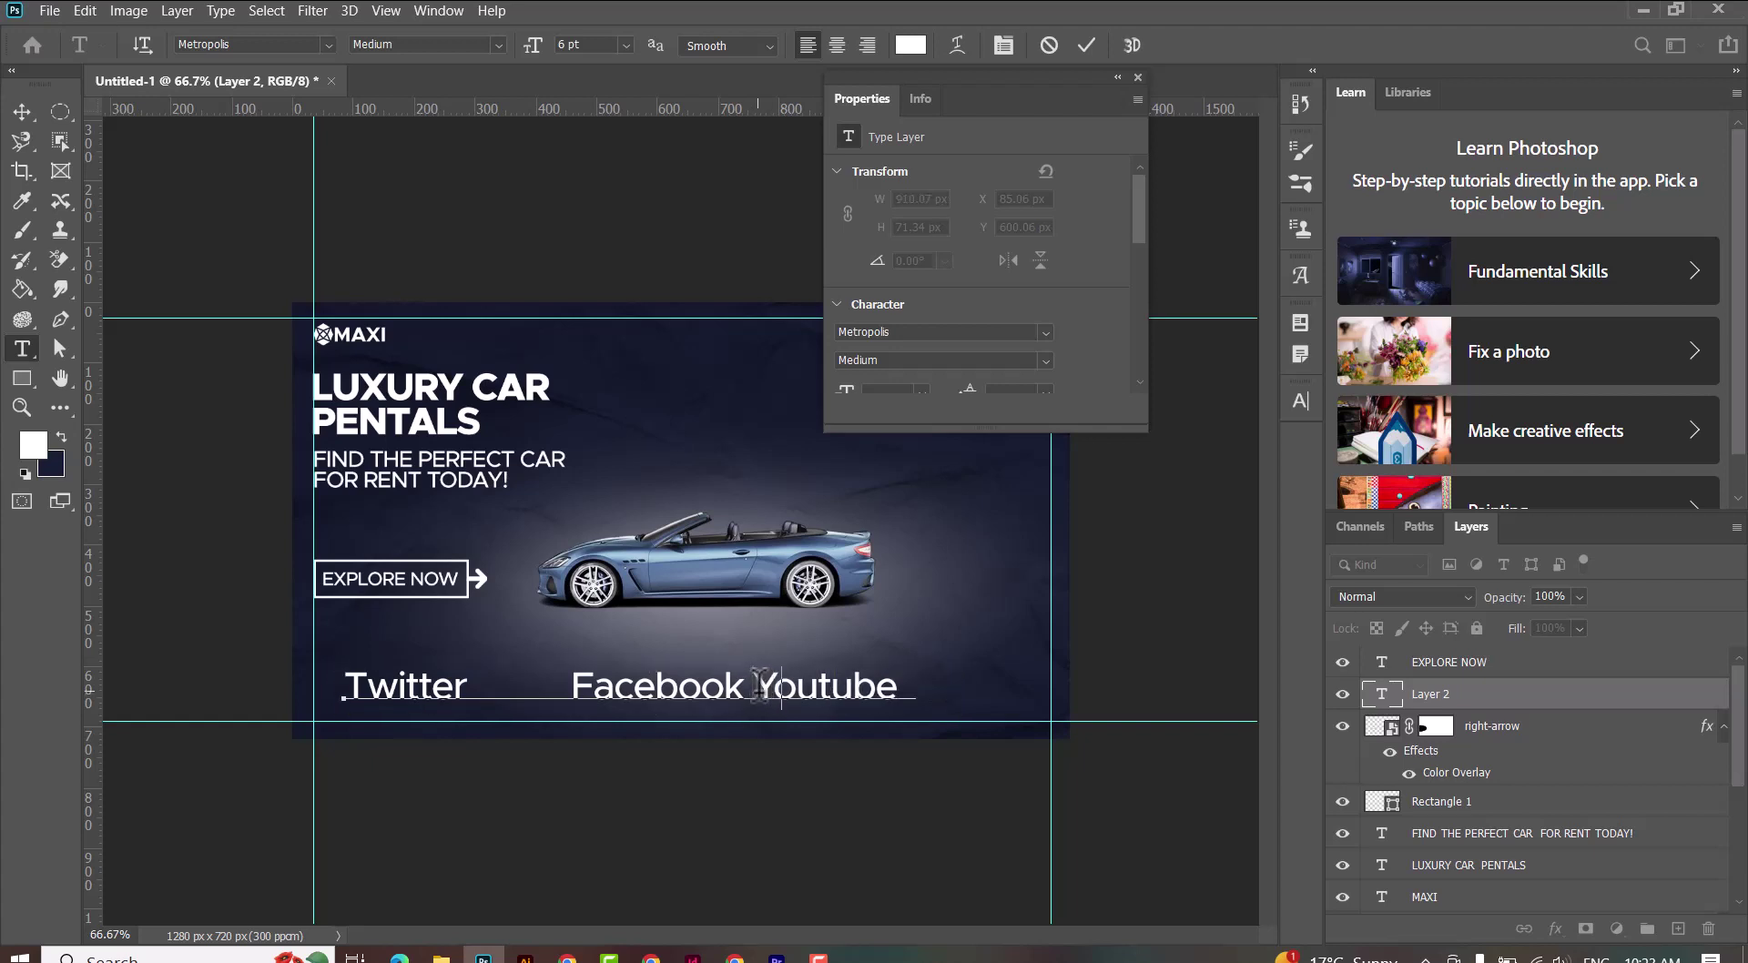
left_click(758, 685)
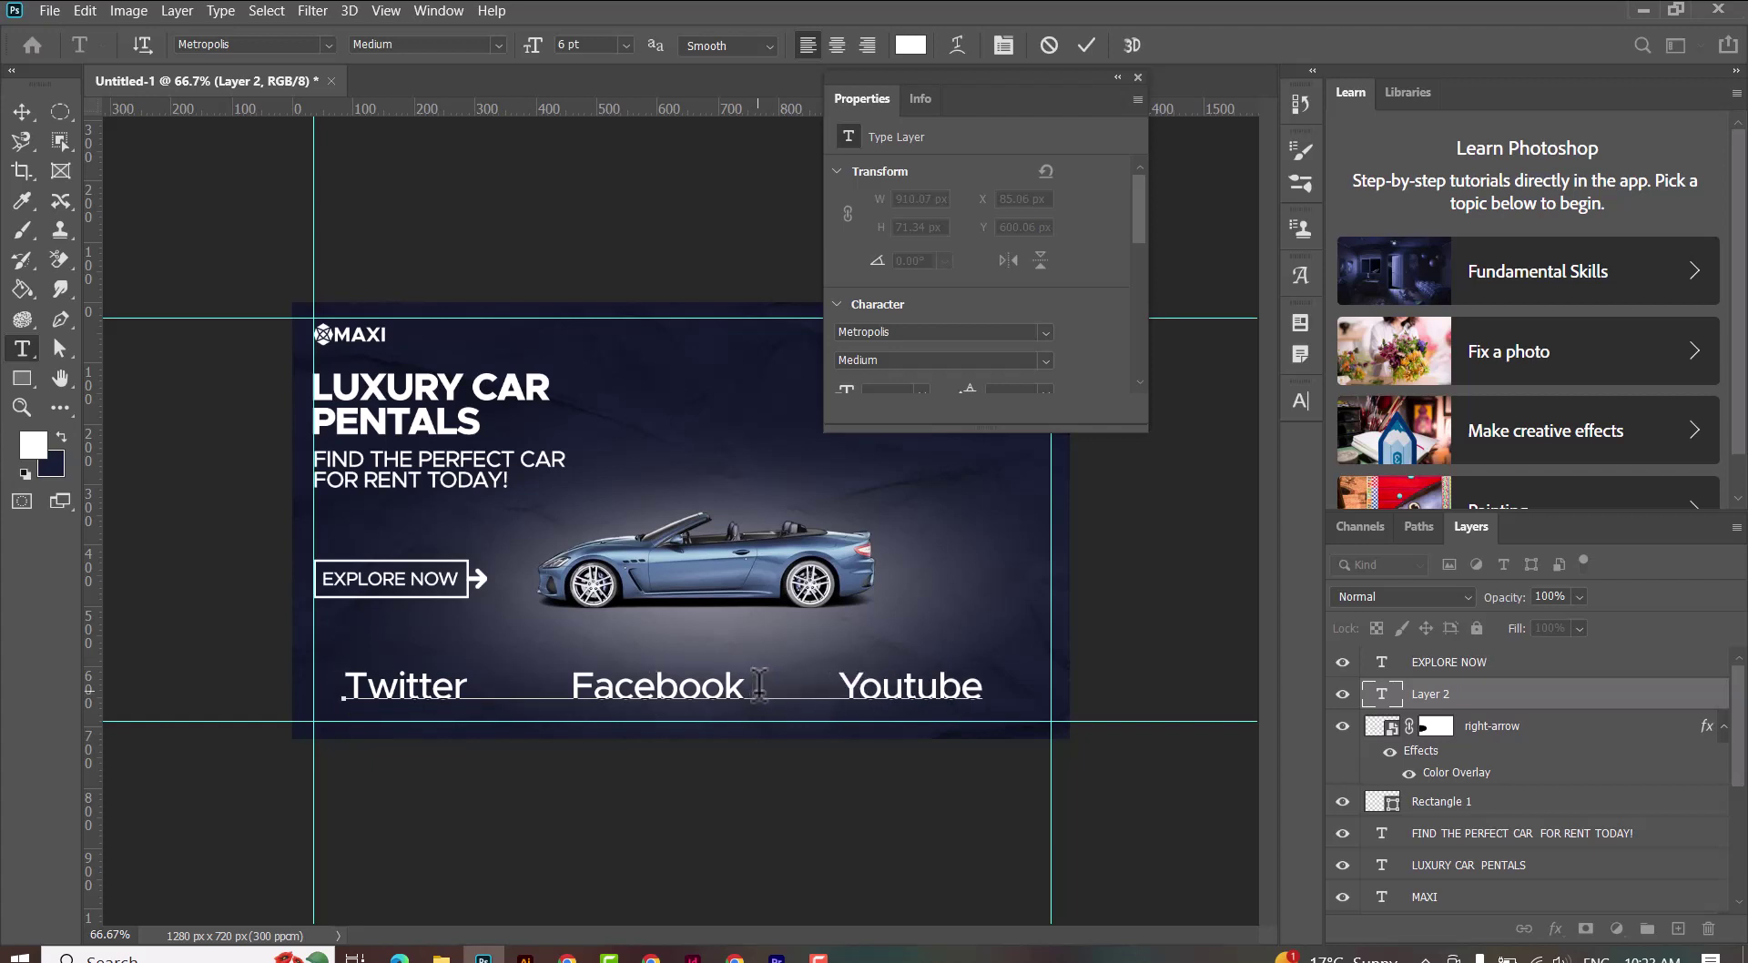
key("ctrl+a")
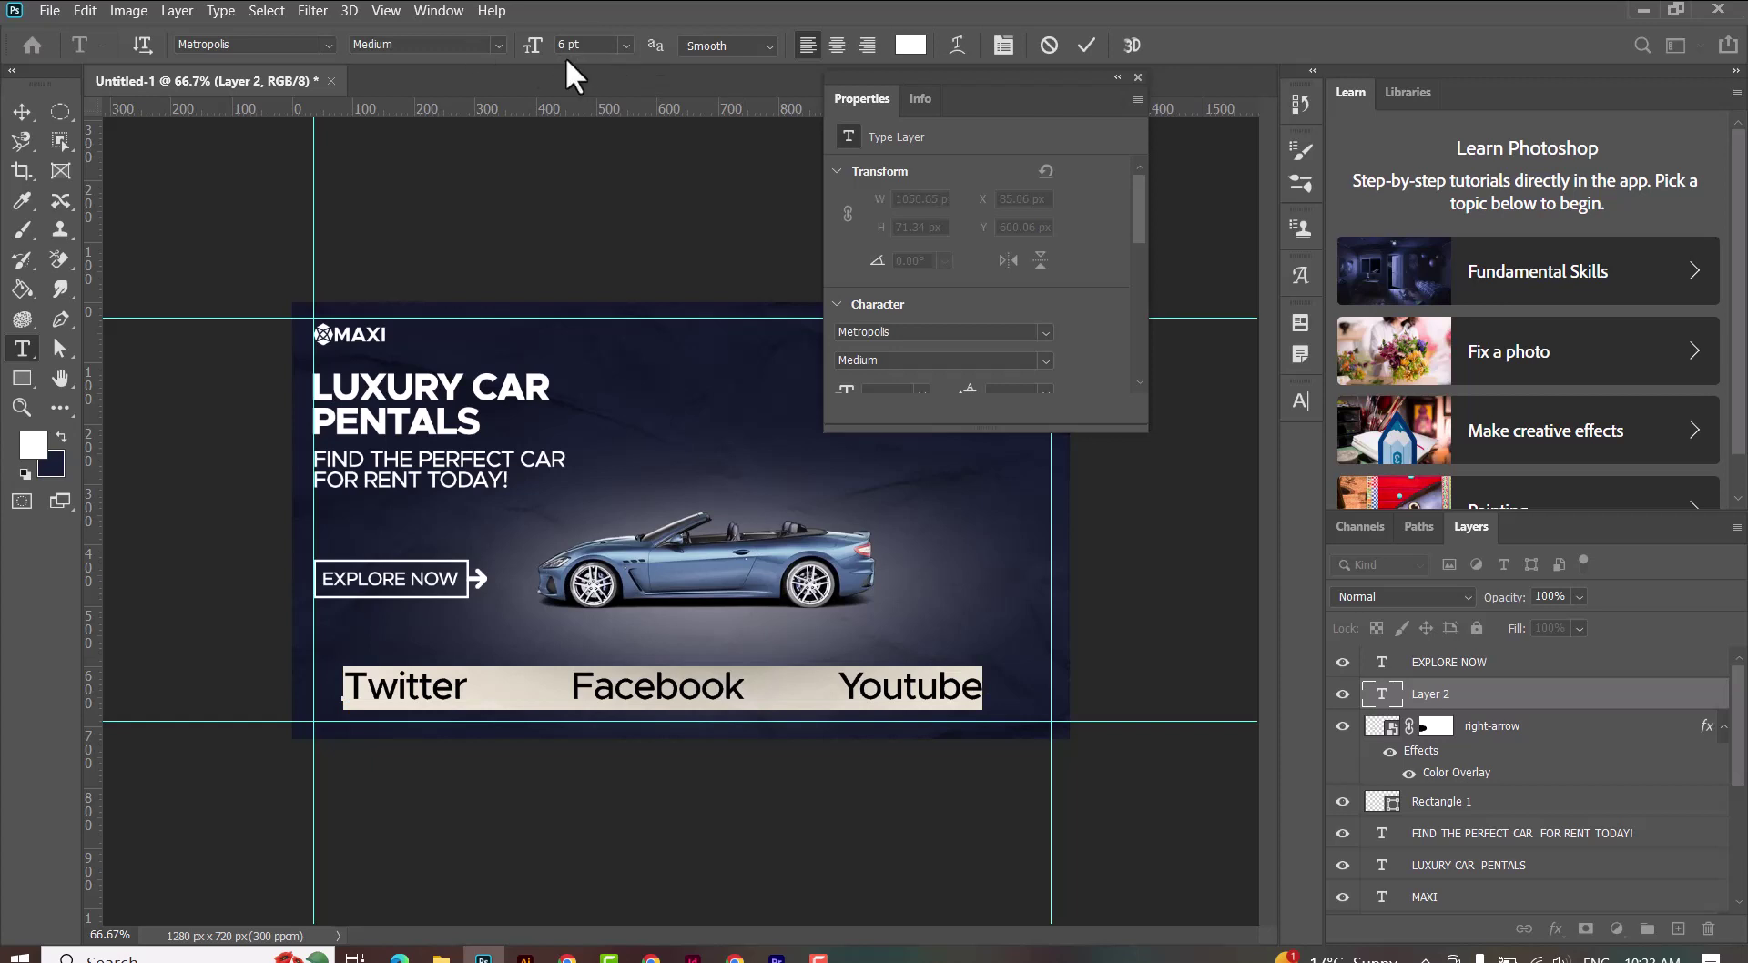
left_click(1085, 41)
Step: Scale the link text to about 47%, place it bottom-left on the guide, then enlarge slightly
key("ctrl+r")
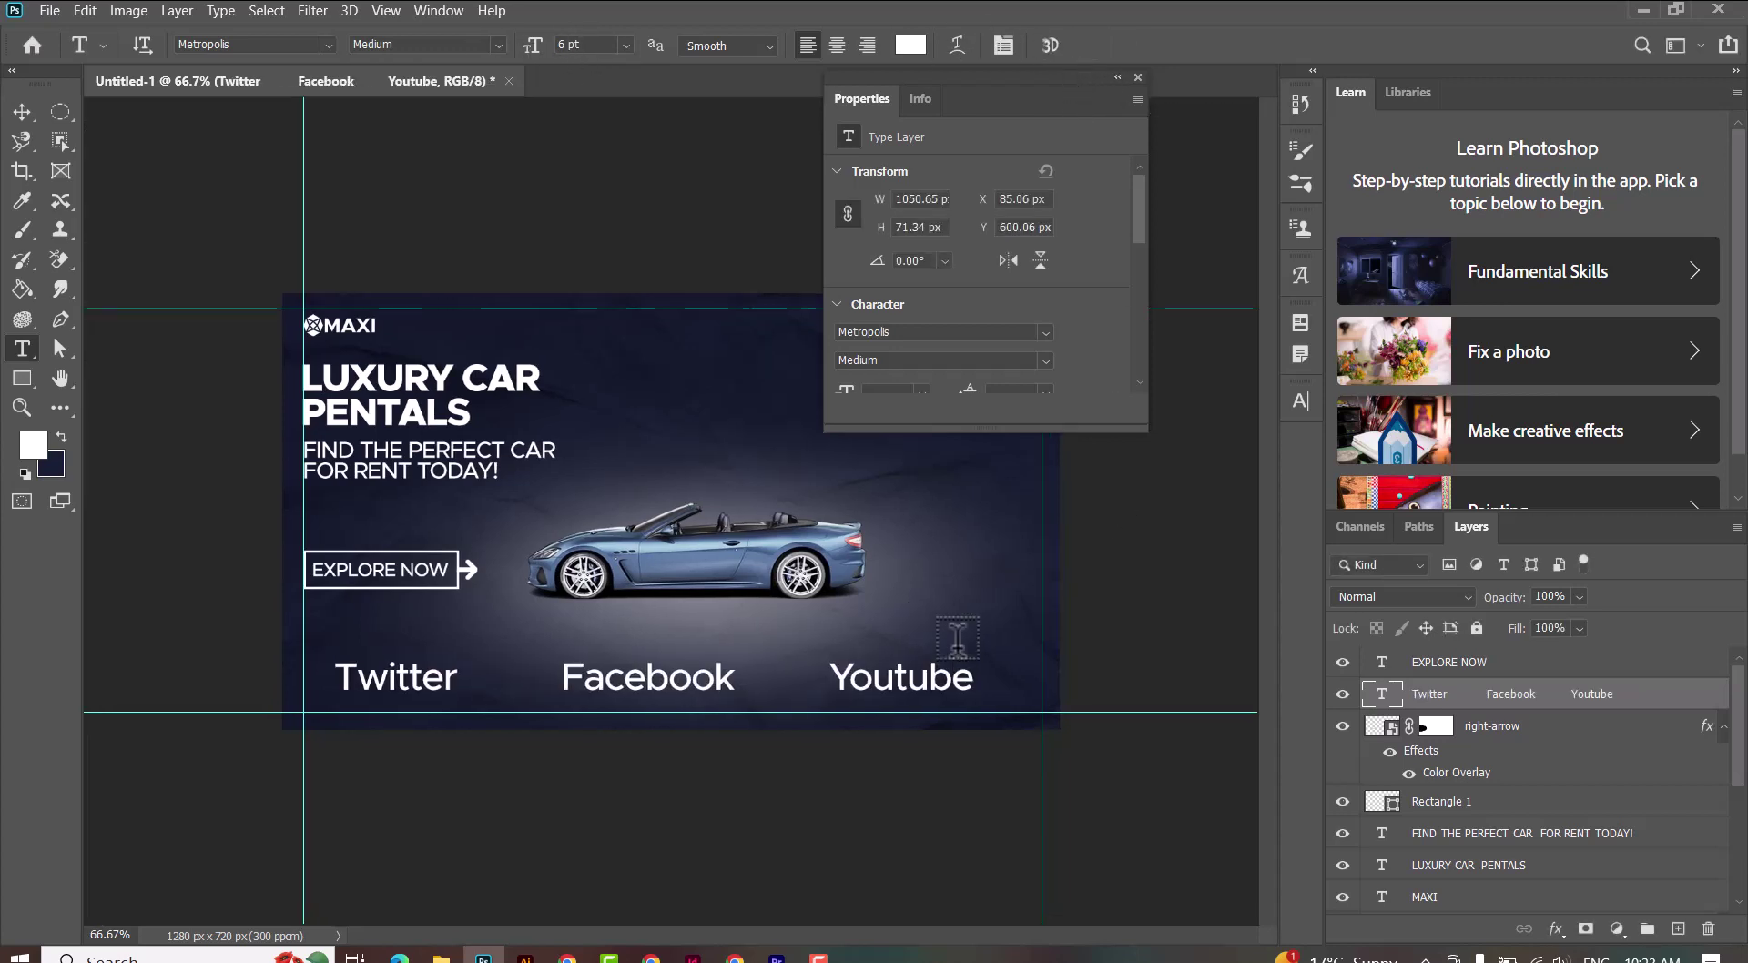
left_click(20, 109)
key("ctrl+r")
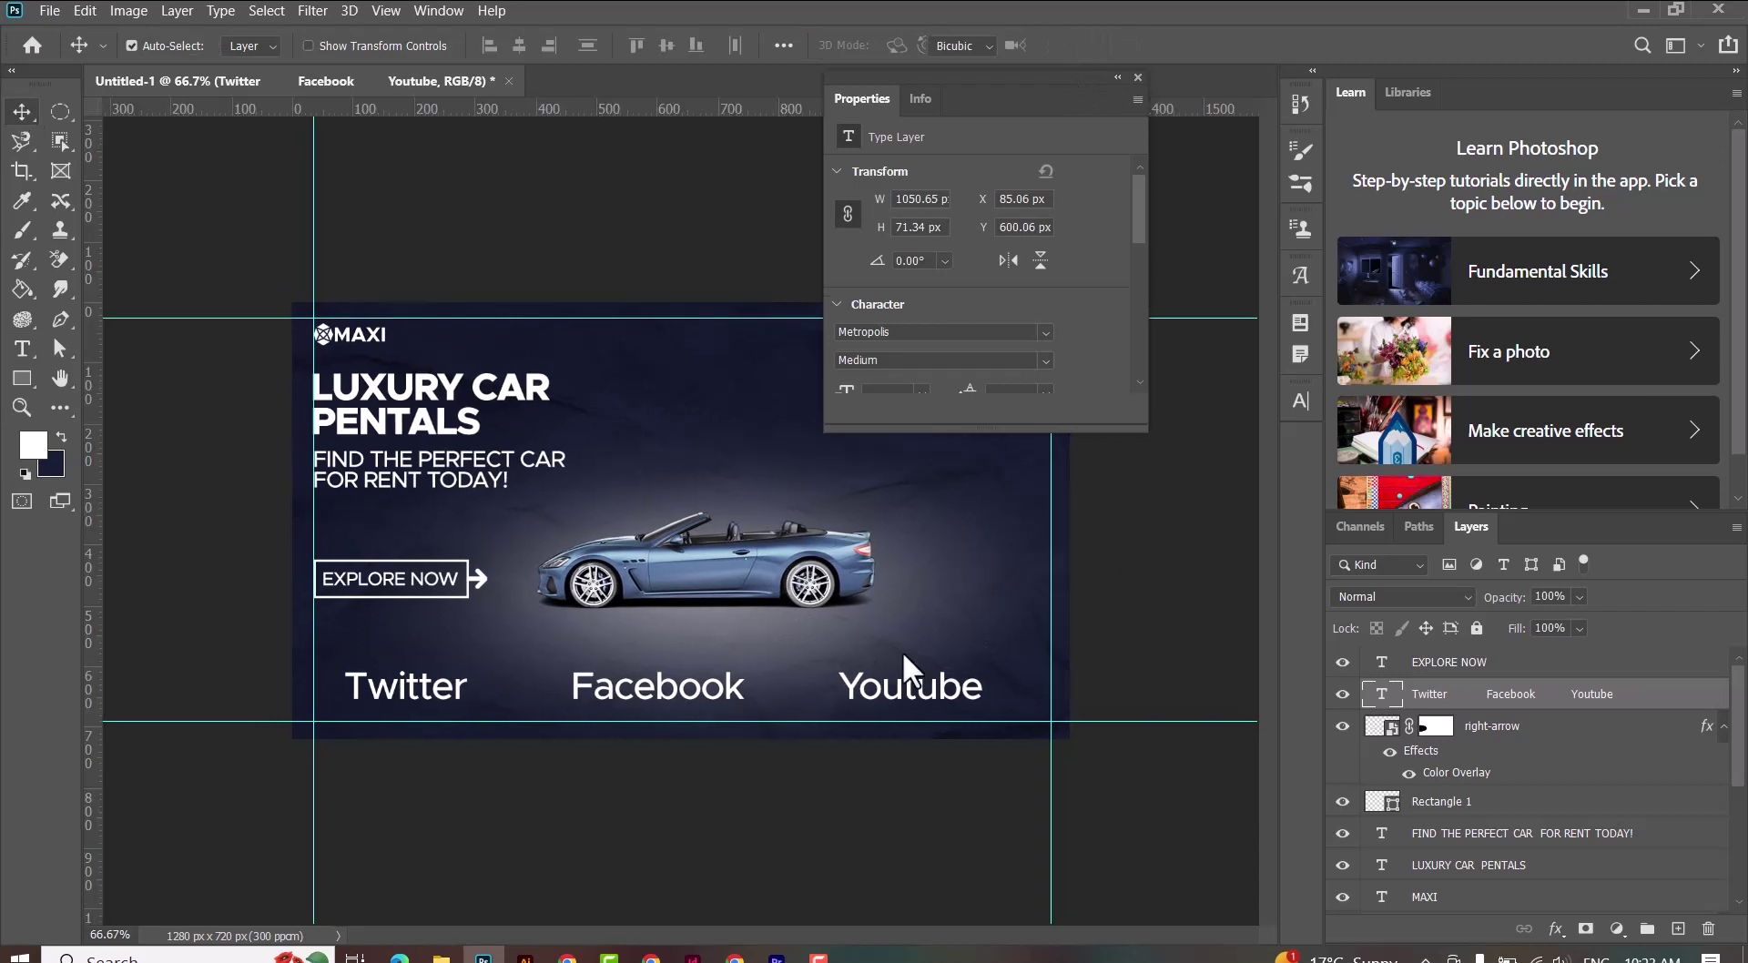
key("ctrl+t")
left_click_drag(970, 662, 654, 689)
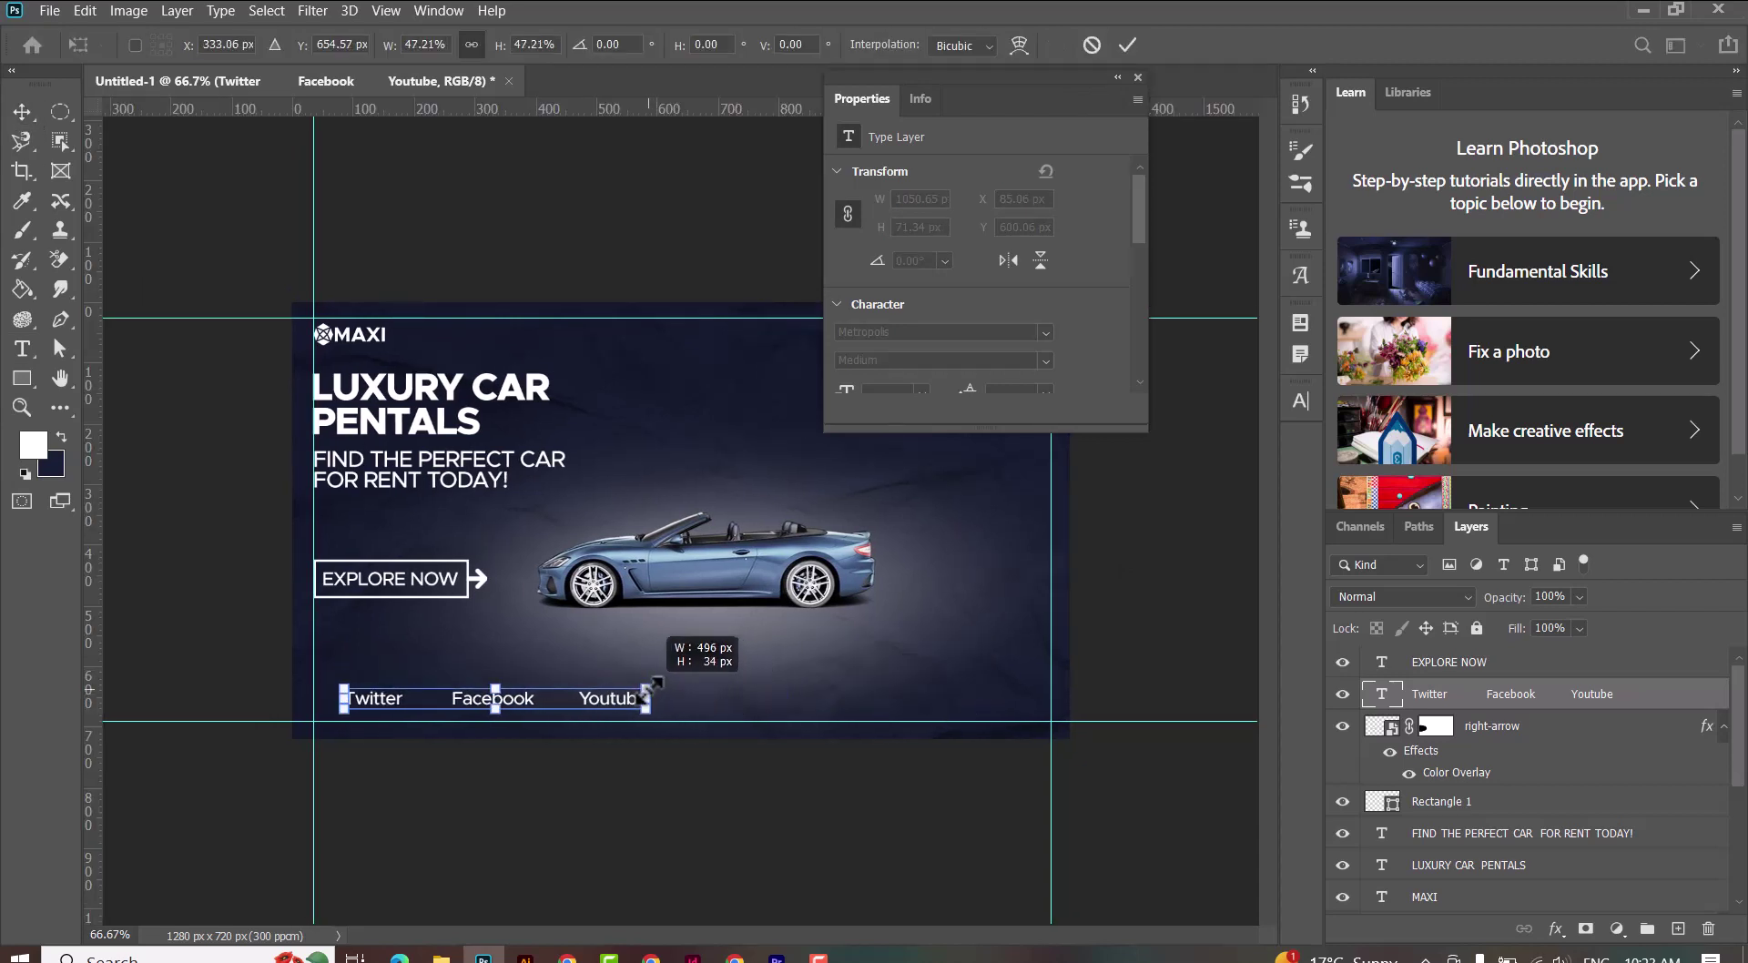
left_click_drag(655, 689, 650, 685)
key("Return")
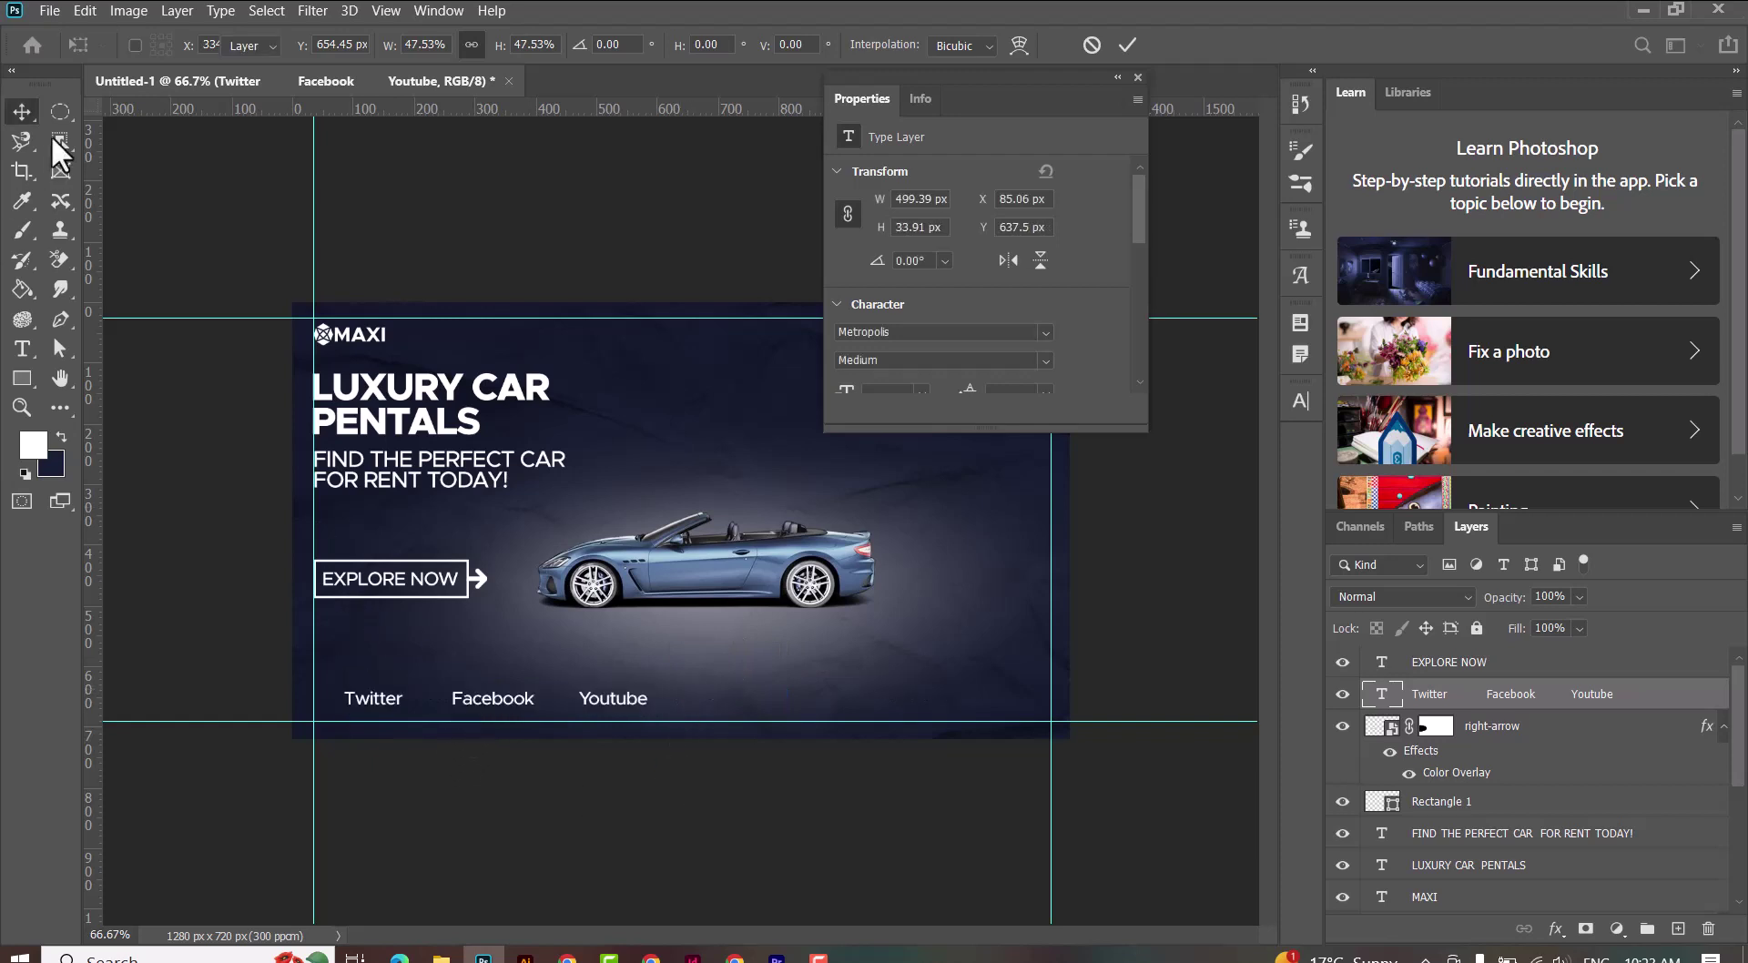
left_click_drag(497, 711, 466, 725)
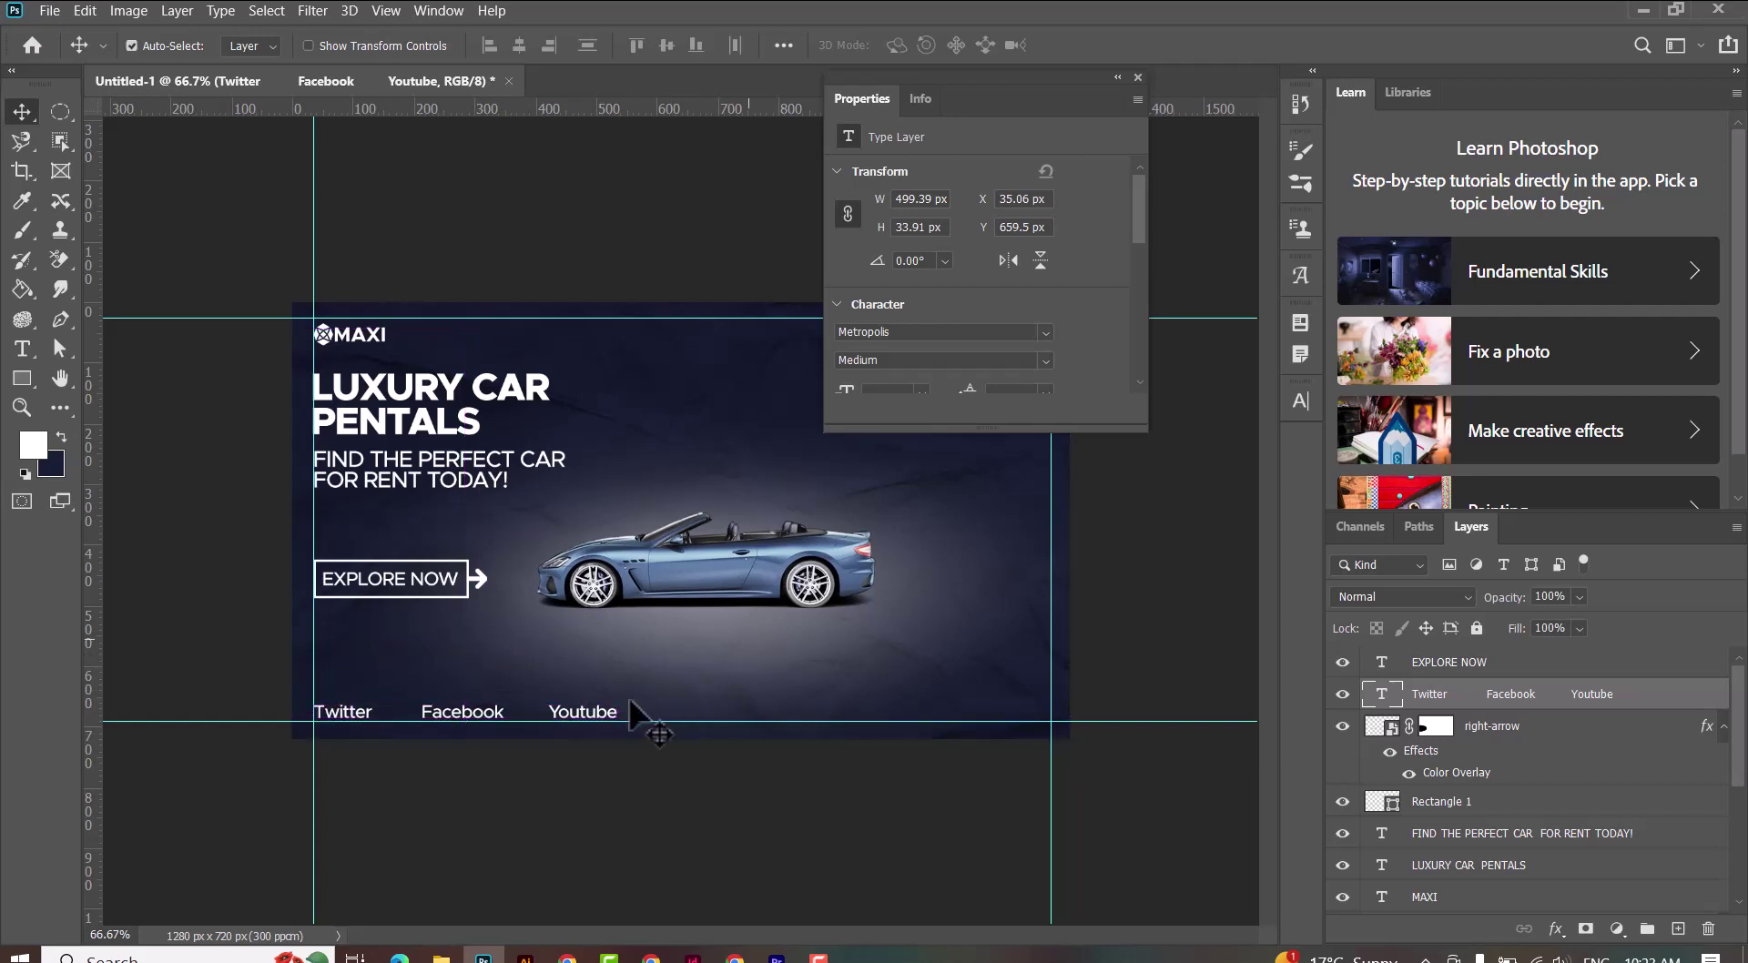
key("ctrl+t")
left_click_drag(626, 694, 638, 685)
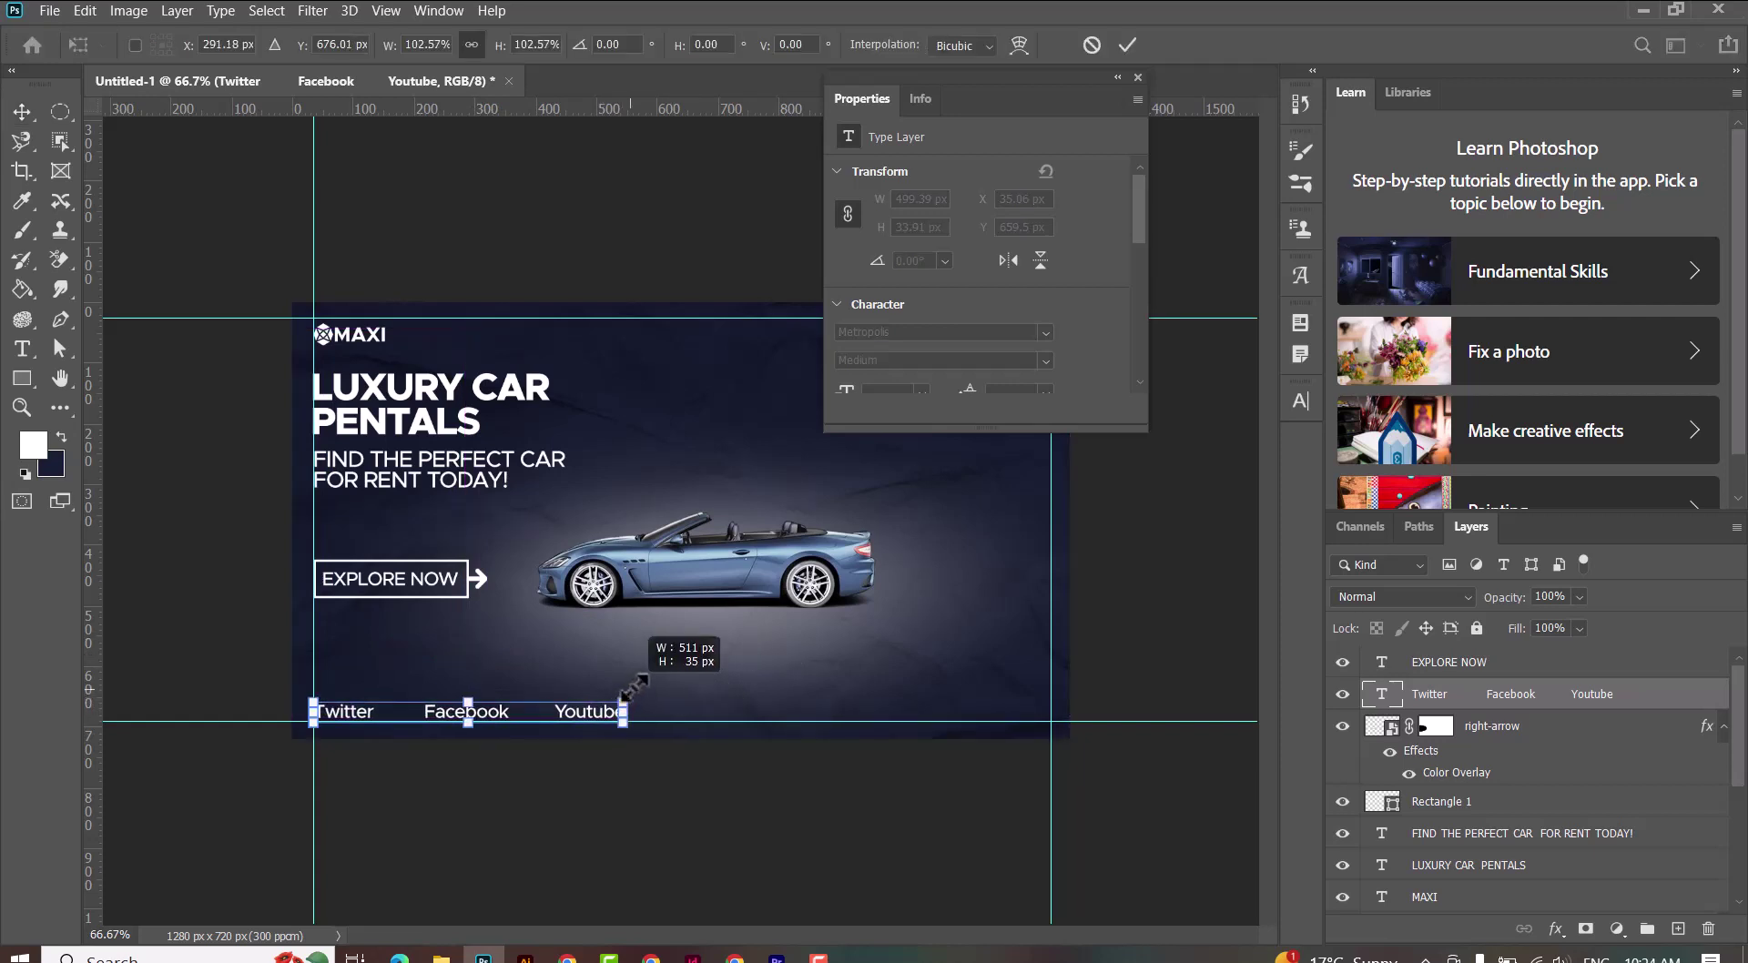
key("Return")
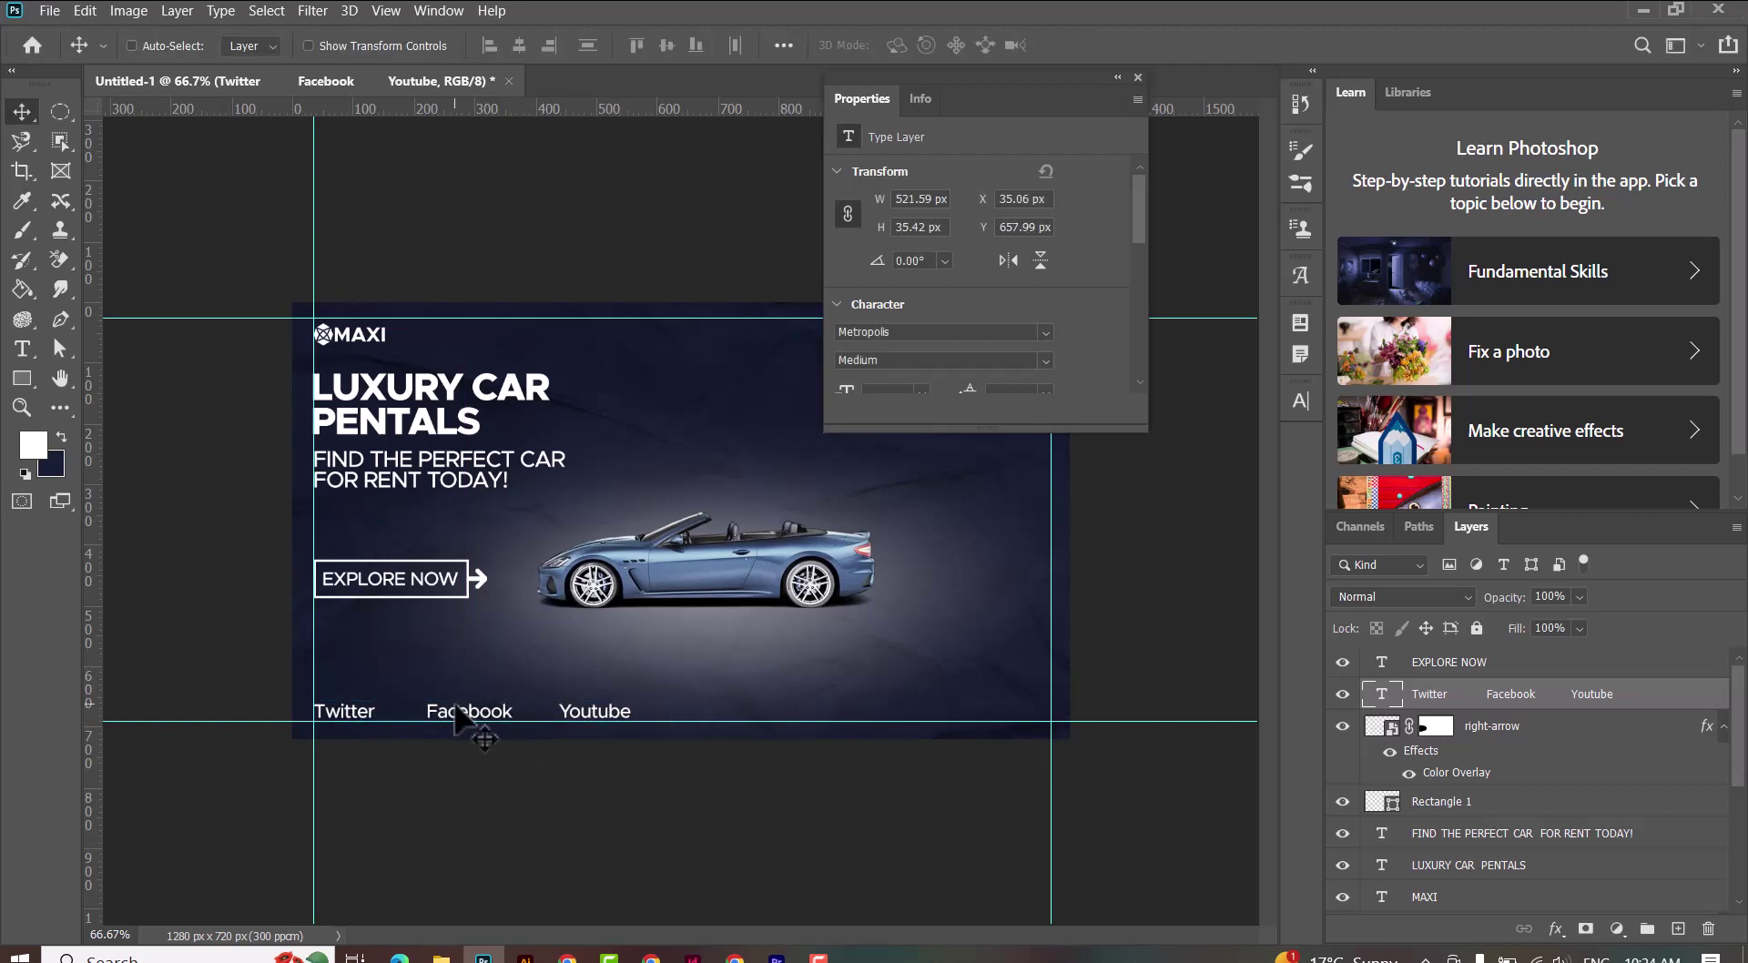
left_click(22, 378)
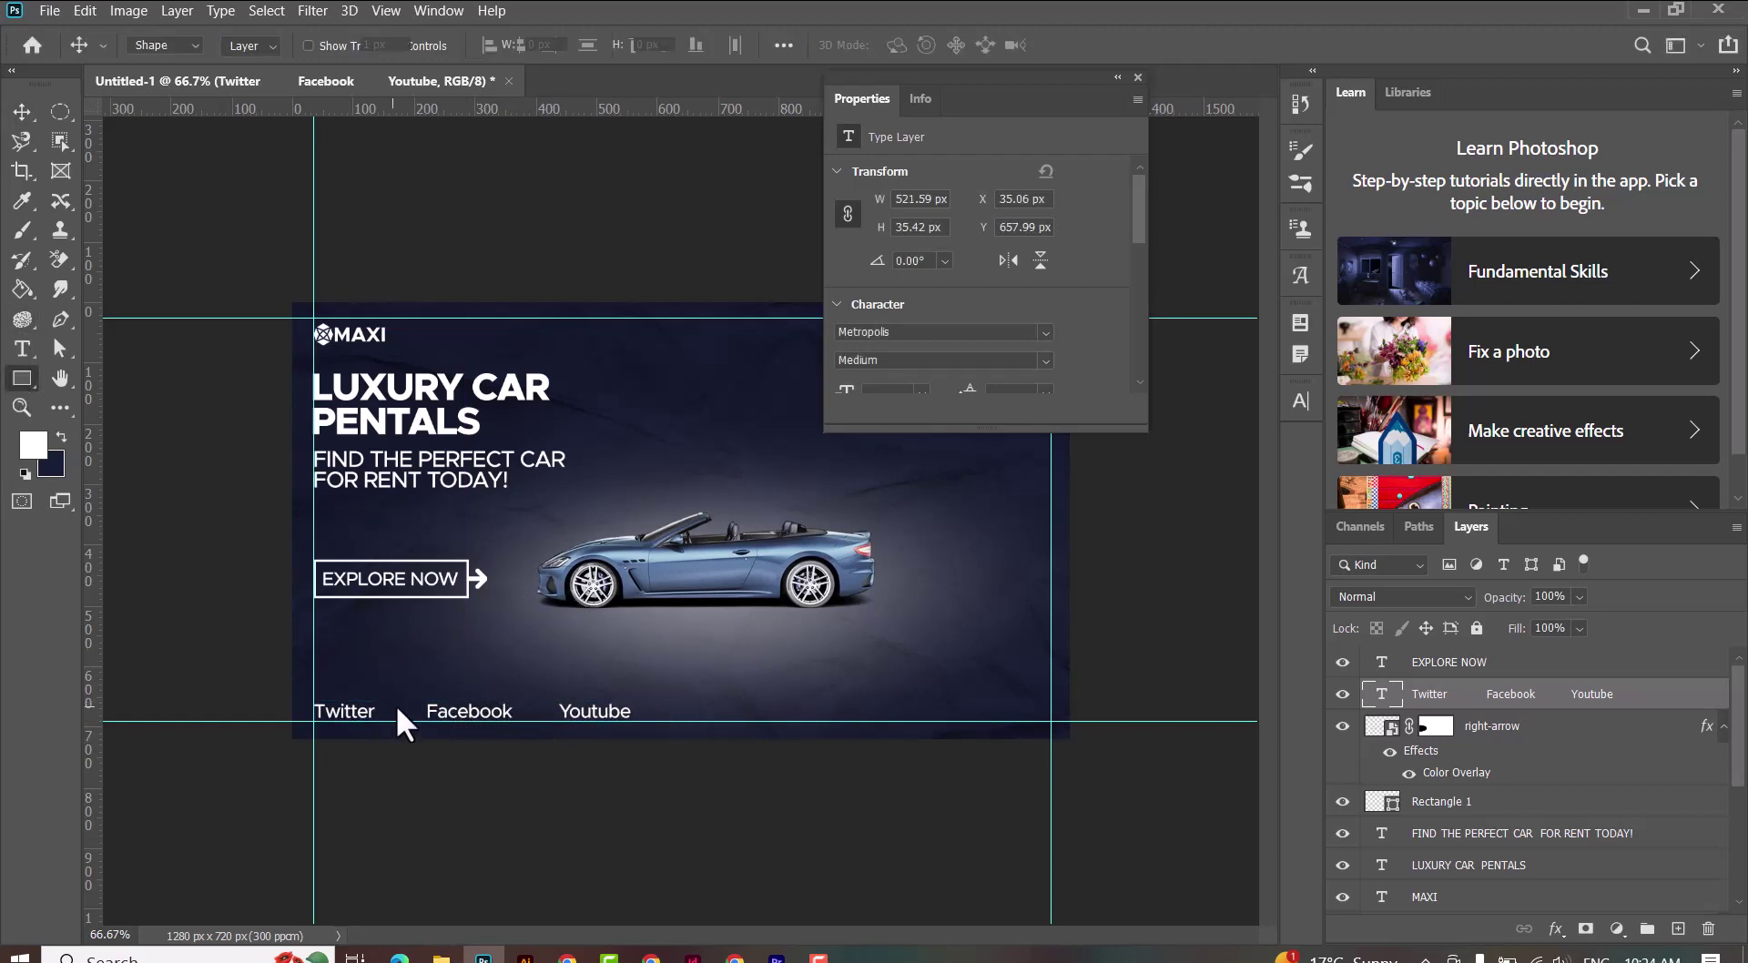
Step: Draw a thin white divider between Twitter and Facebook, and copy it between Facebook and Youtube
left_click_drag(395, 703, 395, 718)
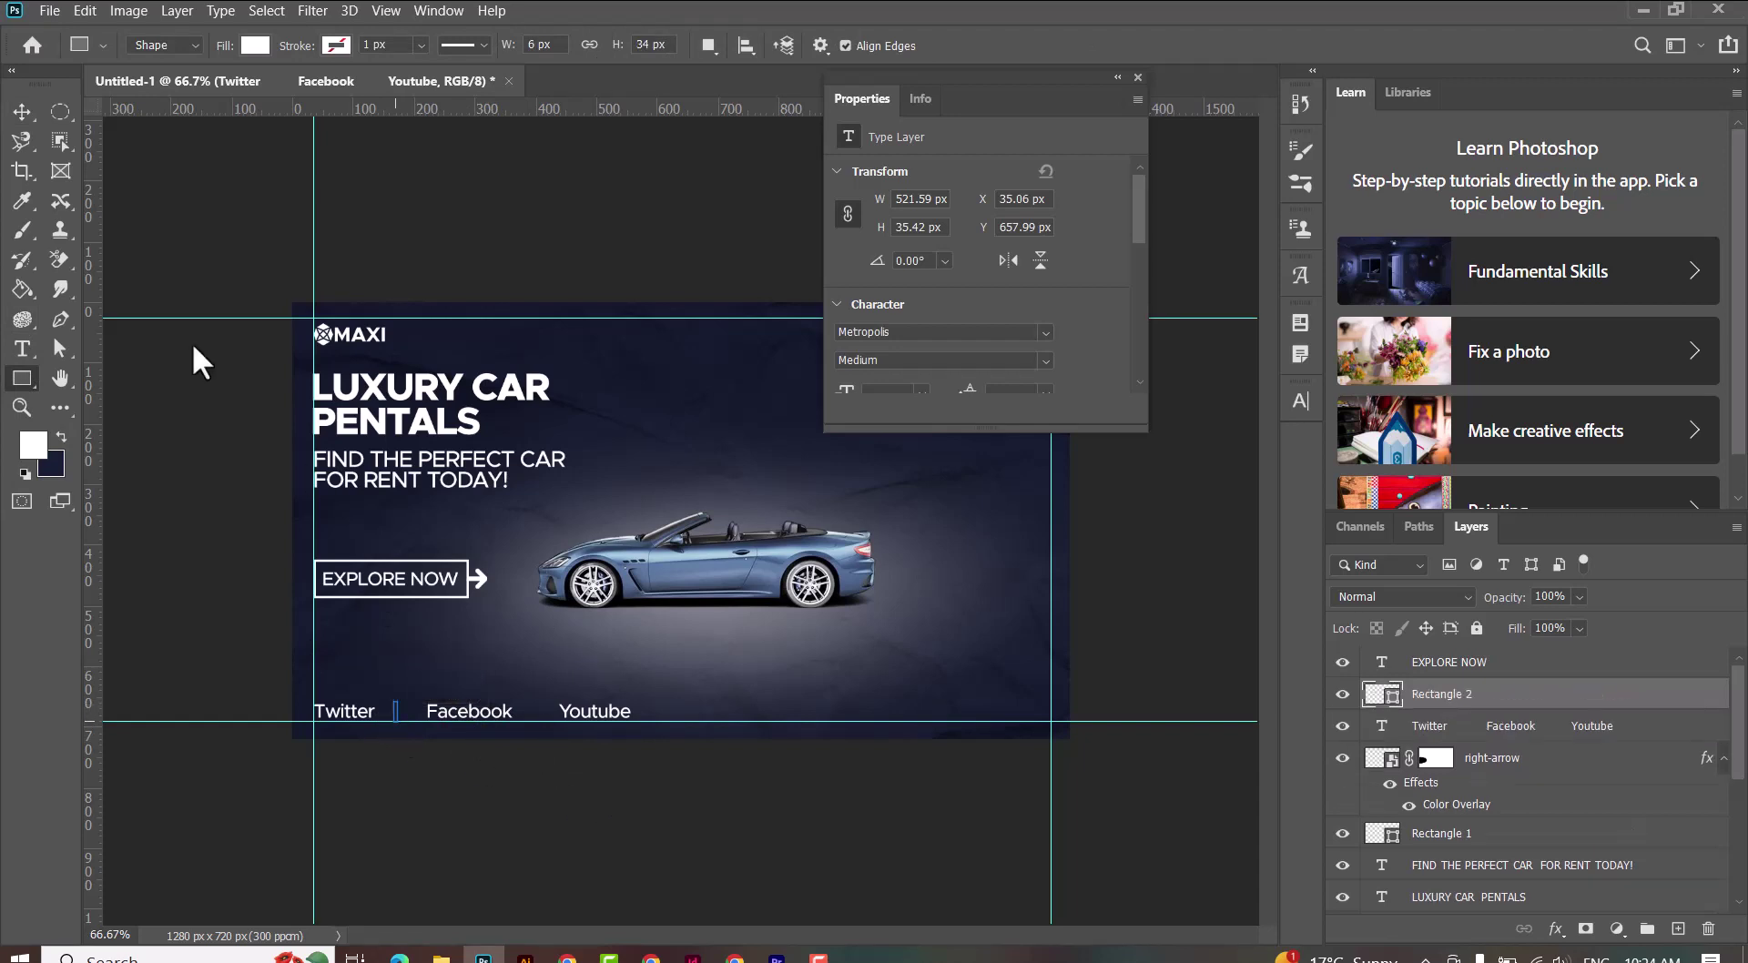
left_click(22, 111)
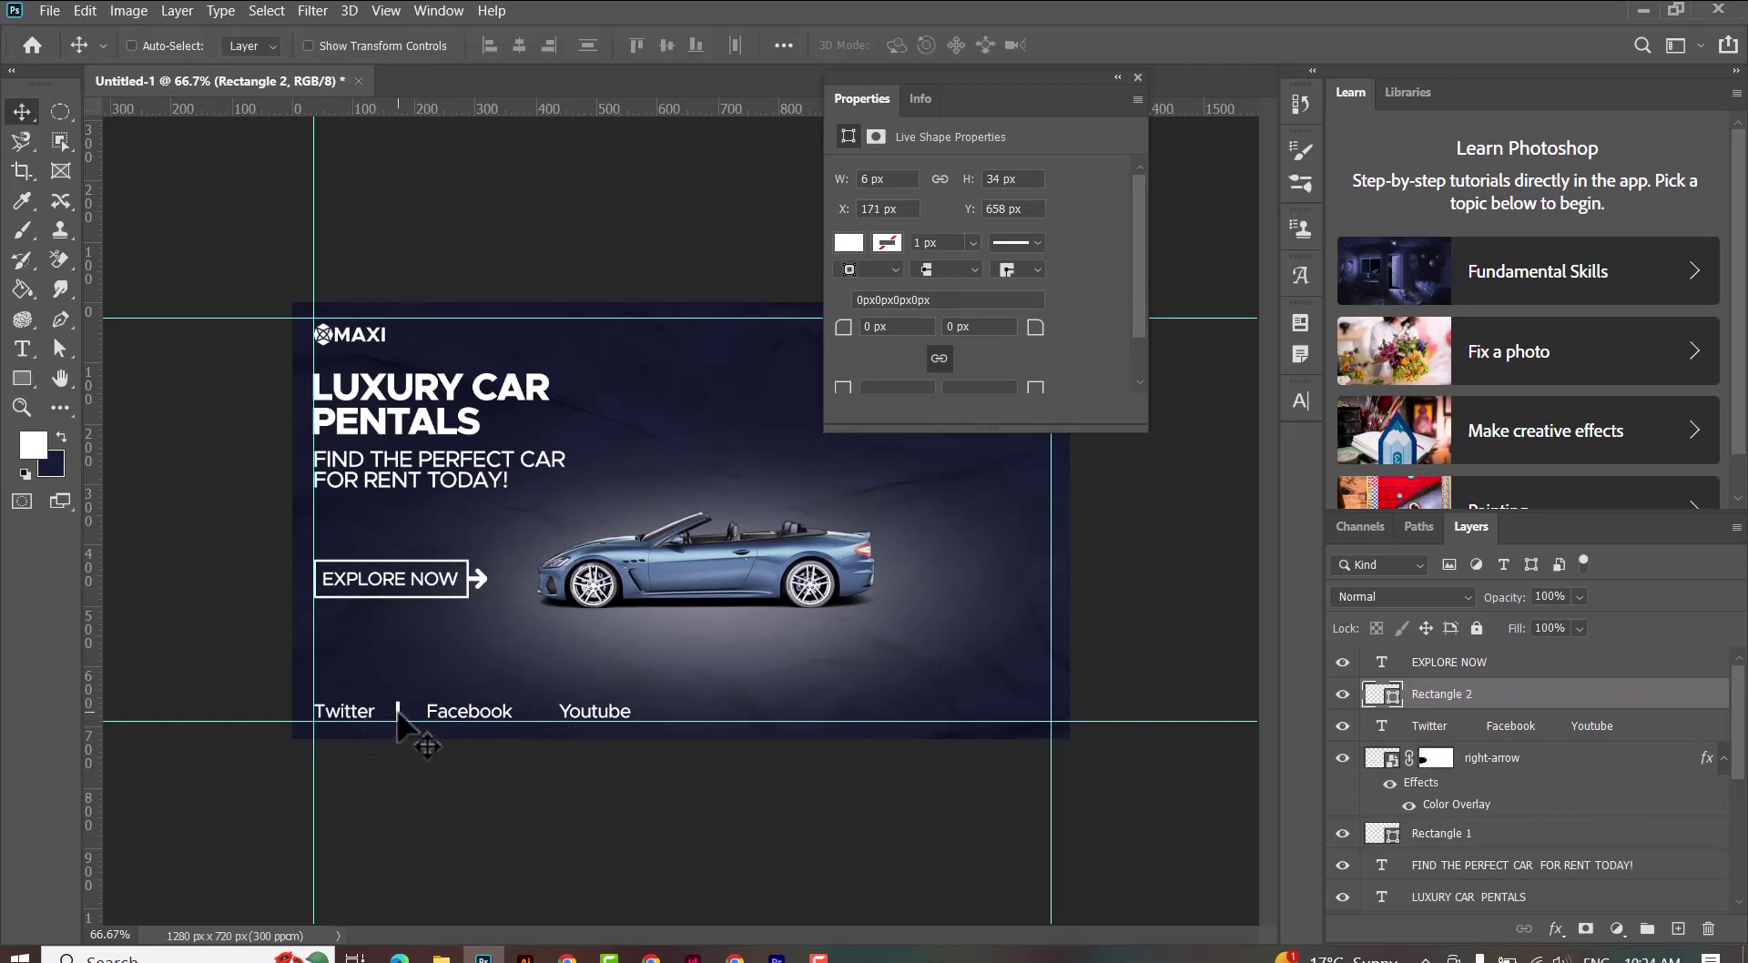
mouse_move(398, 715)
left_mouse_down()
mouse_move(483, 719)
mouse_move(405, 724)
left_mouse_up()
left_click_drag(401, 716, 541, 719)
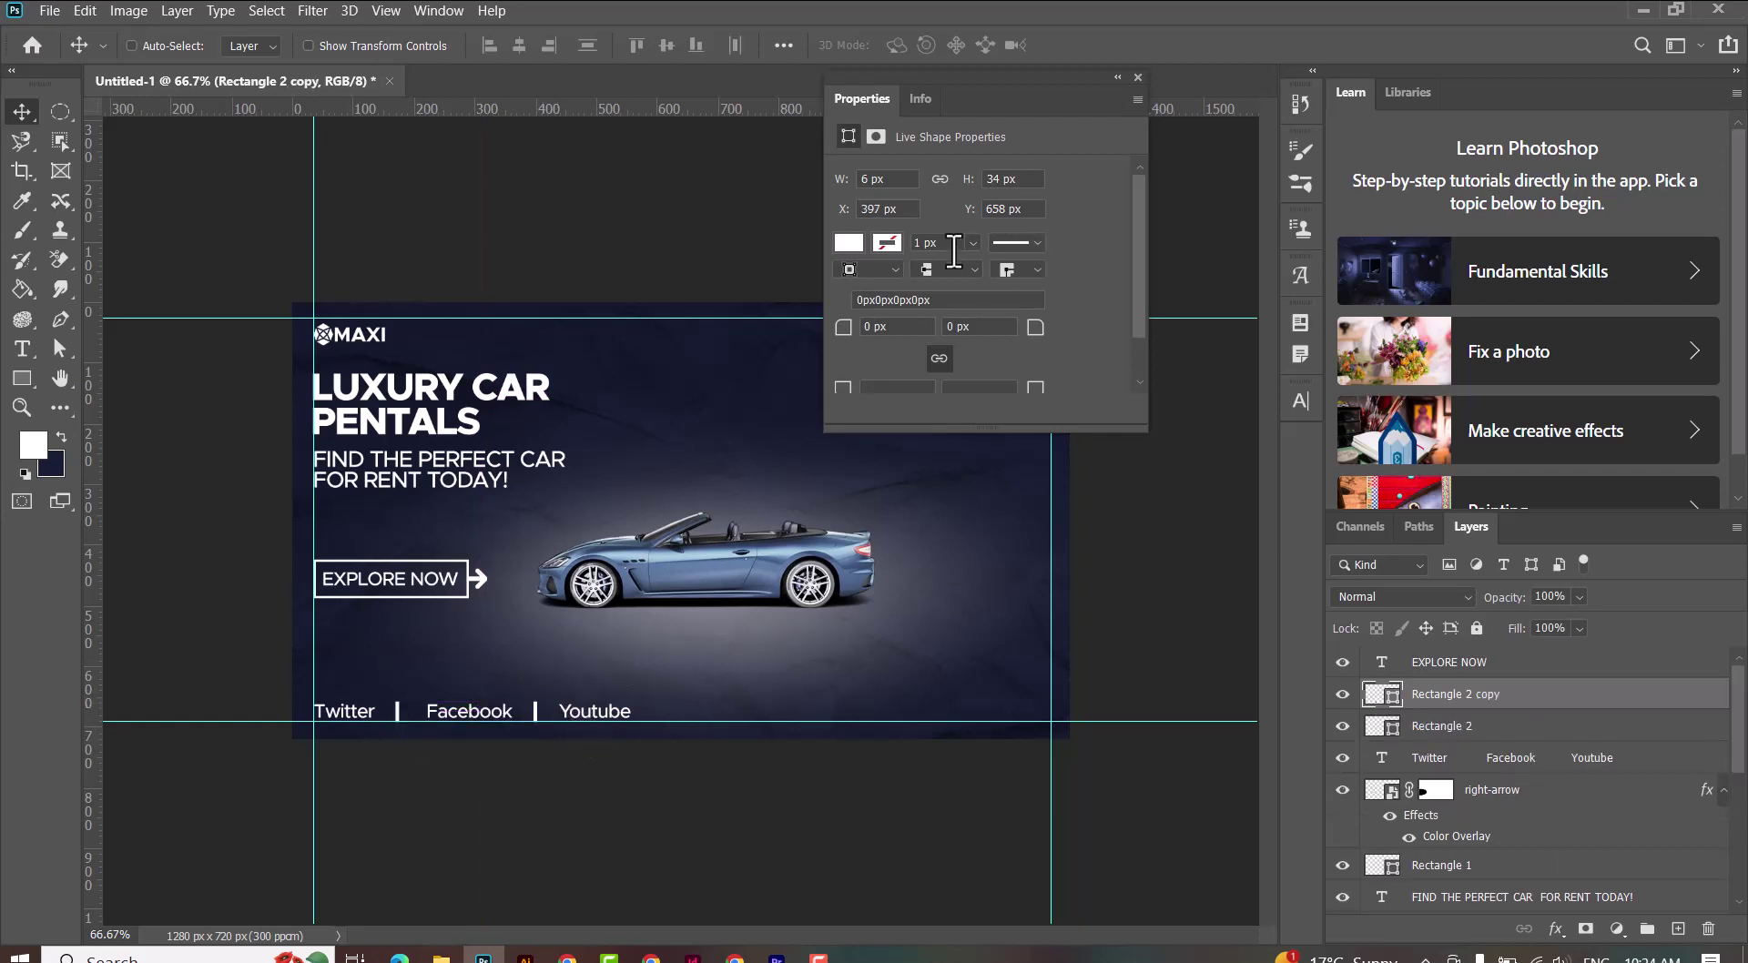
left_click_drag(1045, 91, 890, 138)
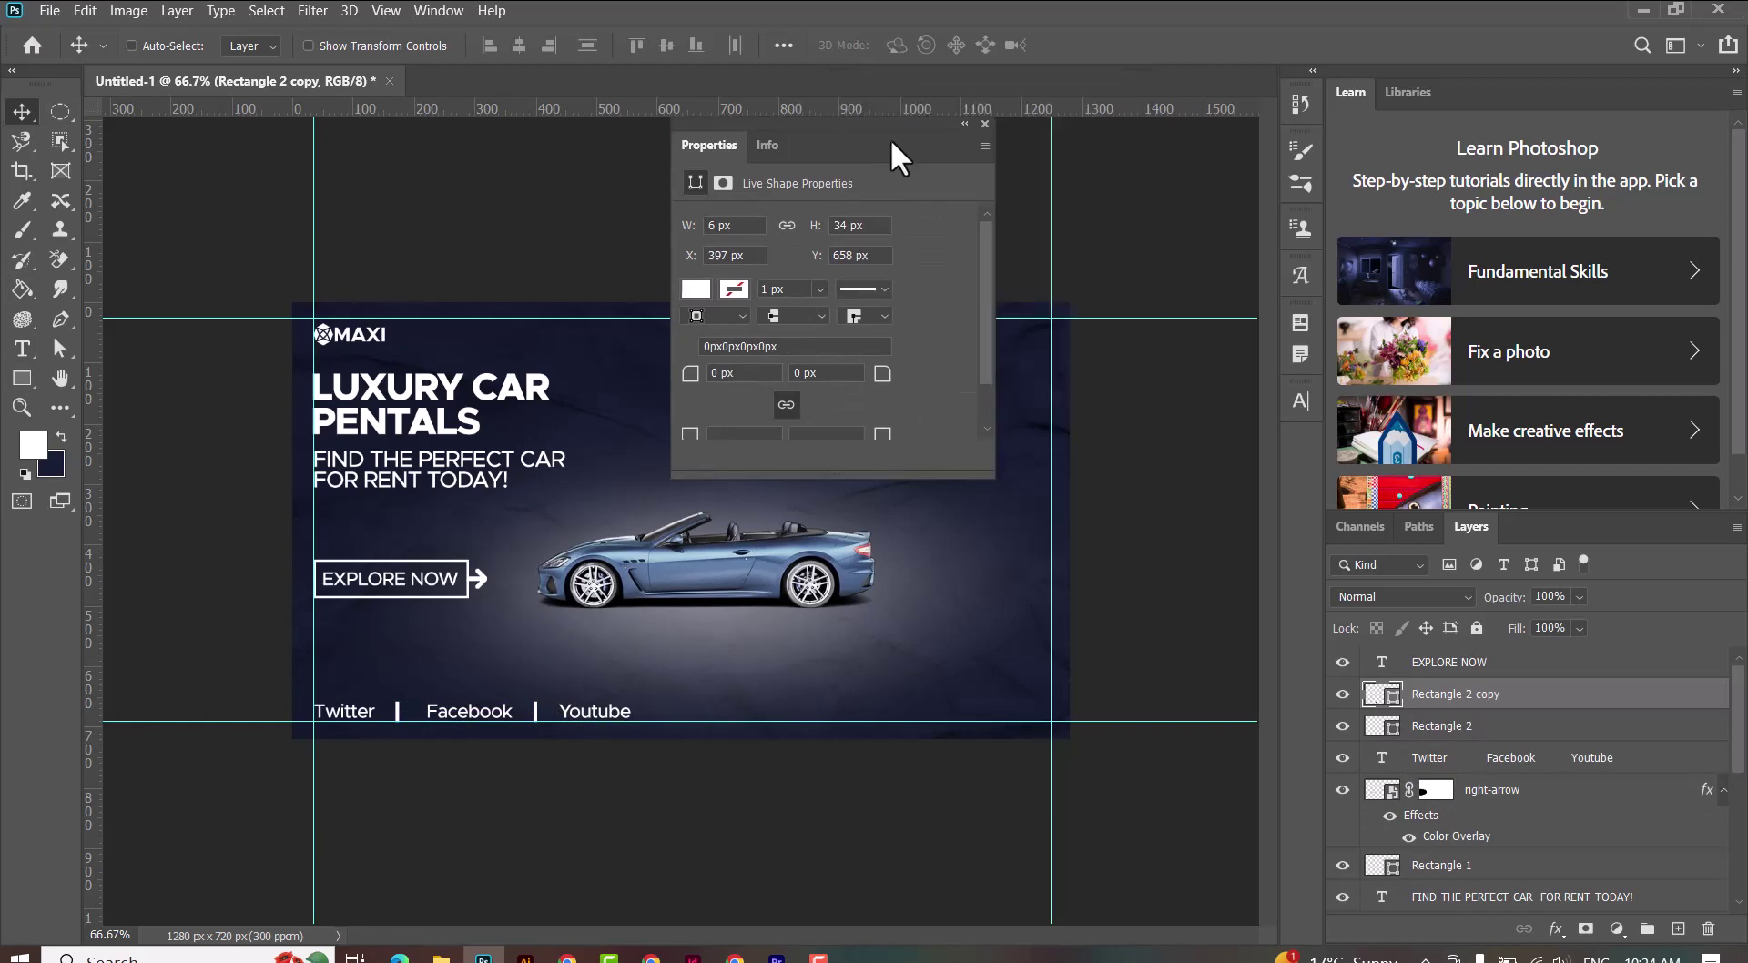
left_click(981, 124)
left_click(22, 349)
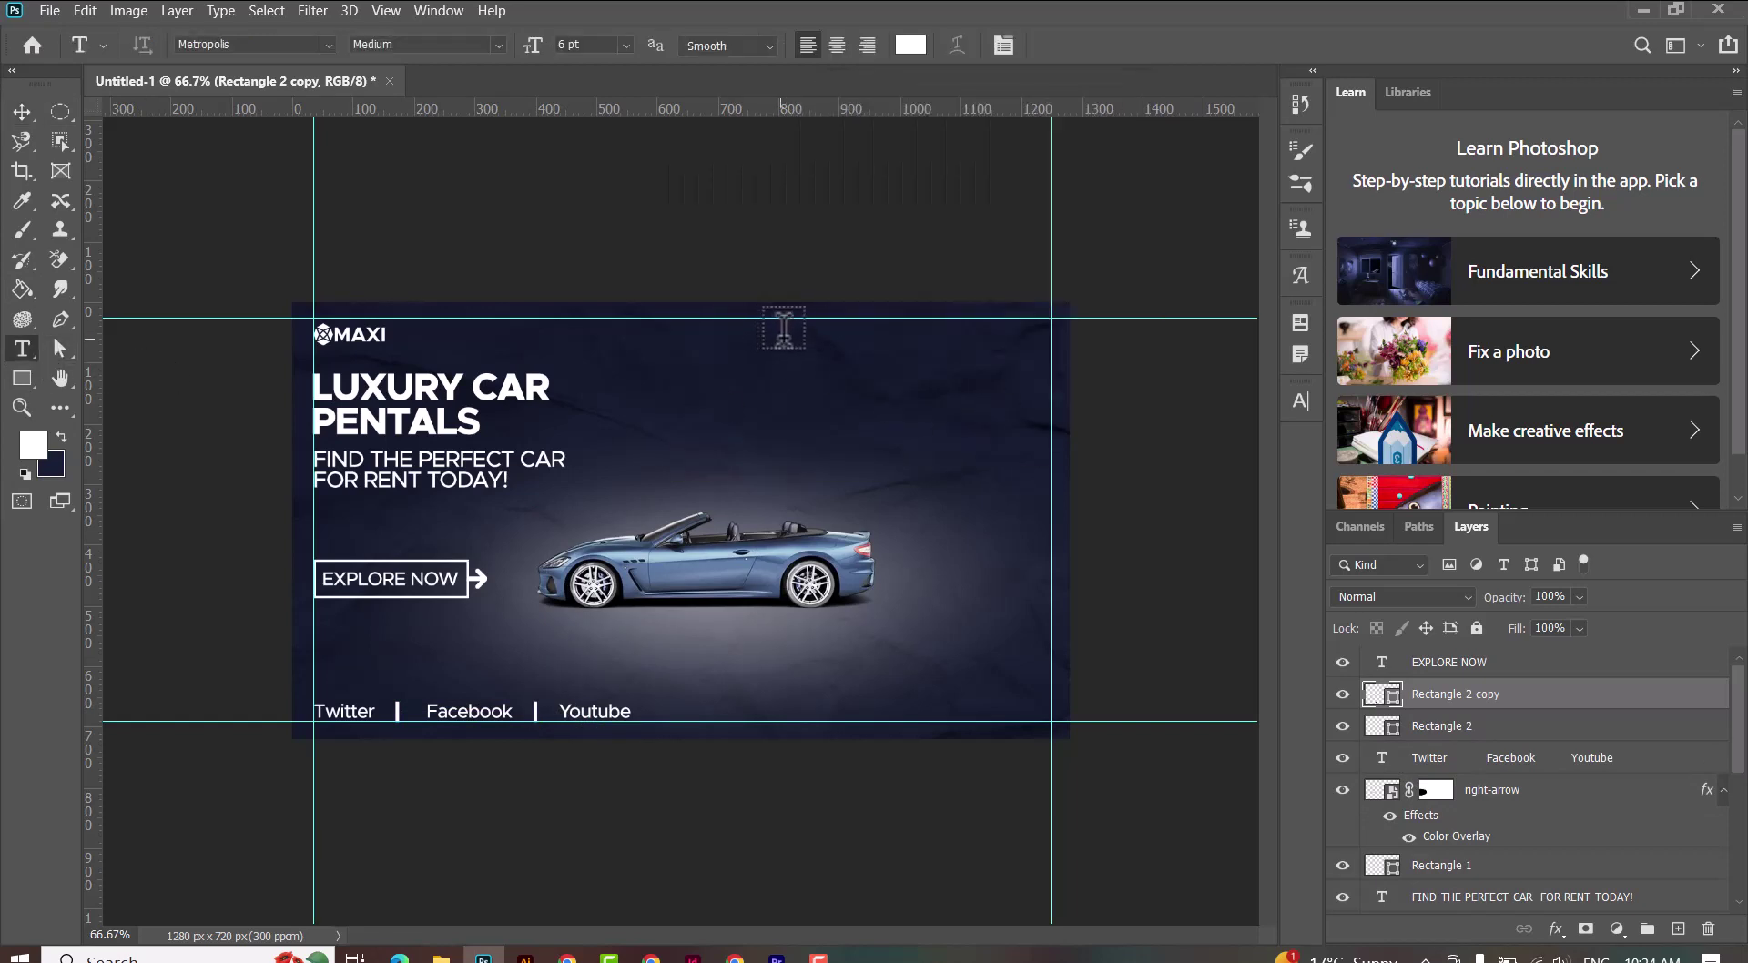
Step: Edit the navigation text so its first link reads a capitalised 'Home'
left_click(781, 339)
type("hon")
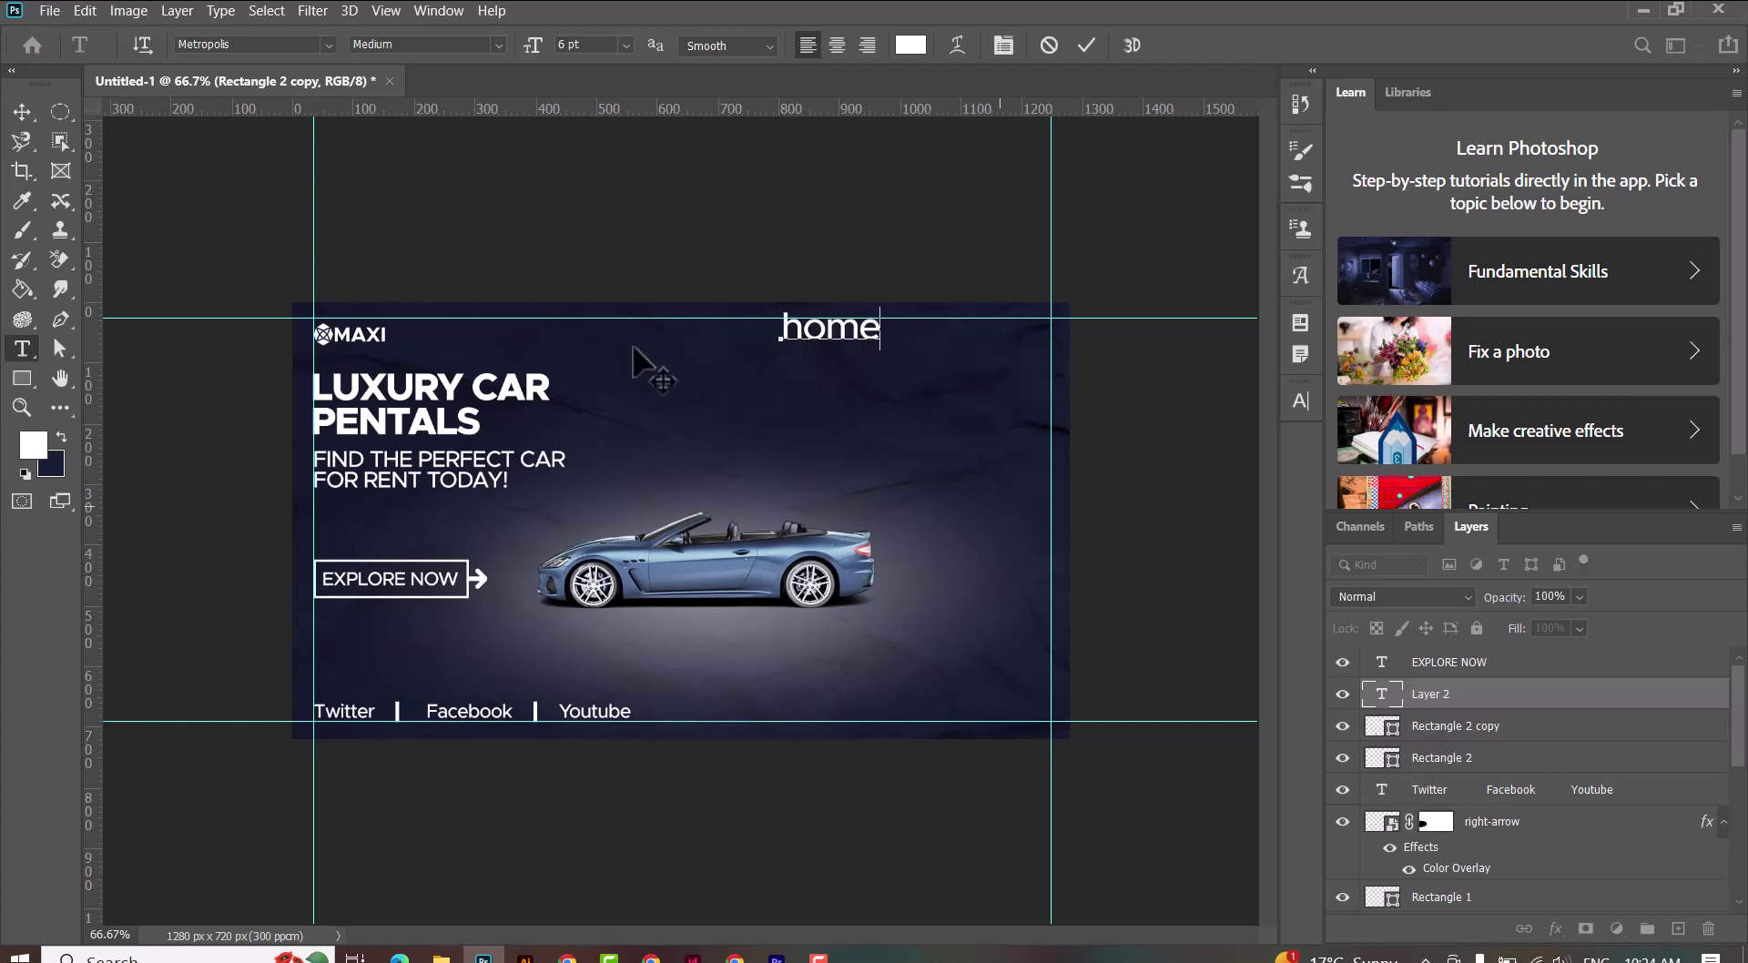
double_click(806, 326)
type("Home")
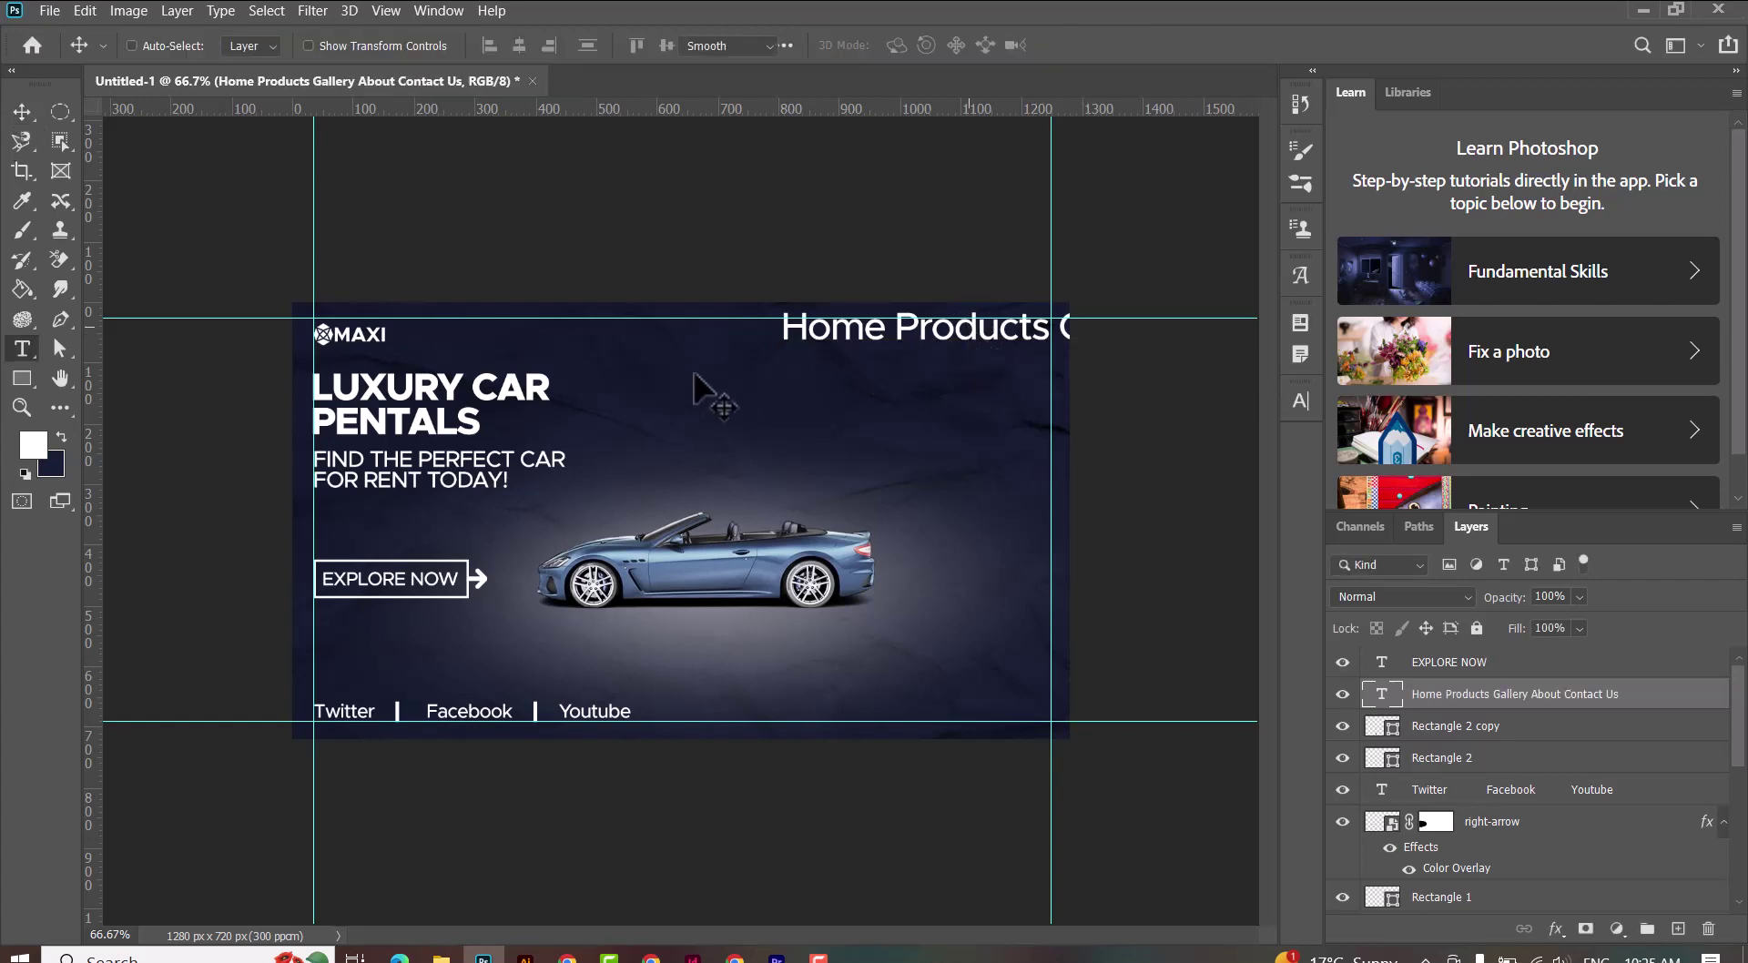
key("ctrl+a")
left_click(1086, 45)
Step: Move the navigation text into the banner, shrinking it to about three quarters at top-right
key("v")
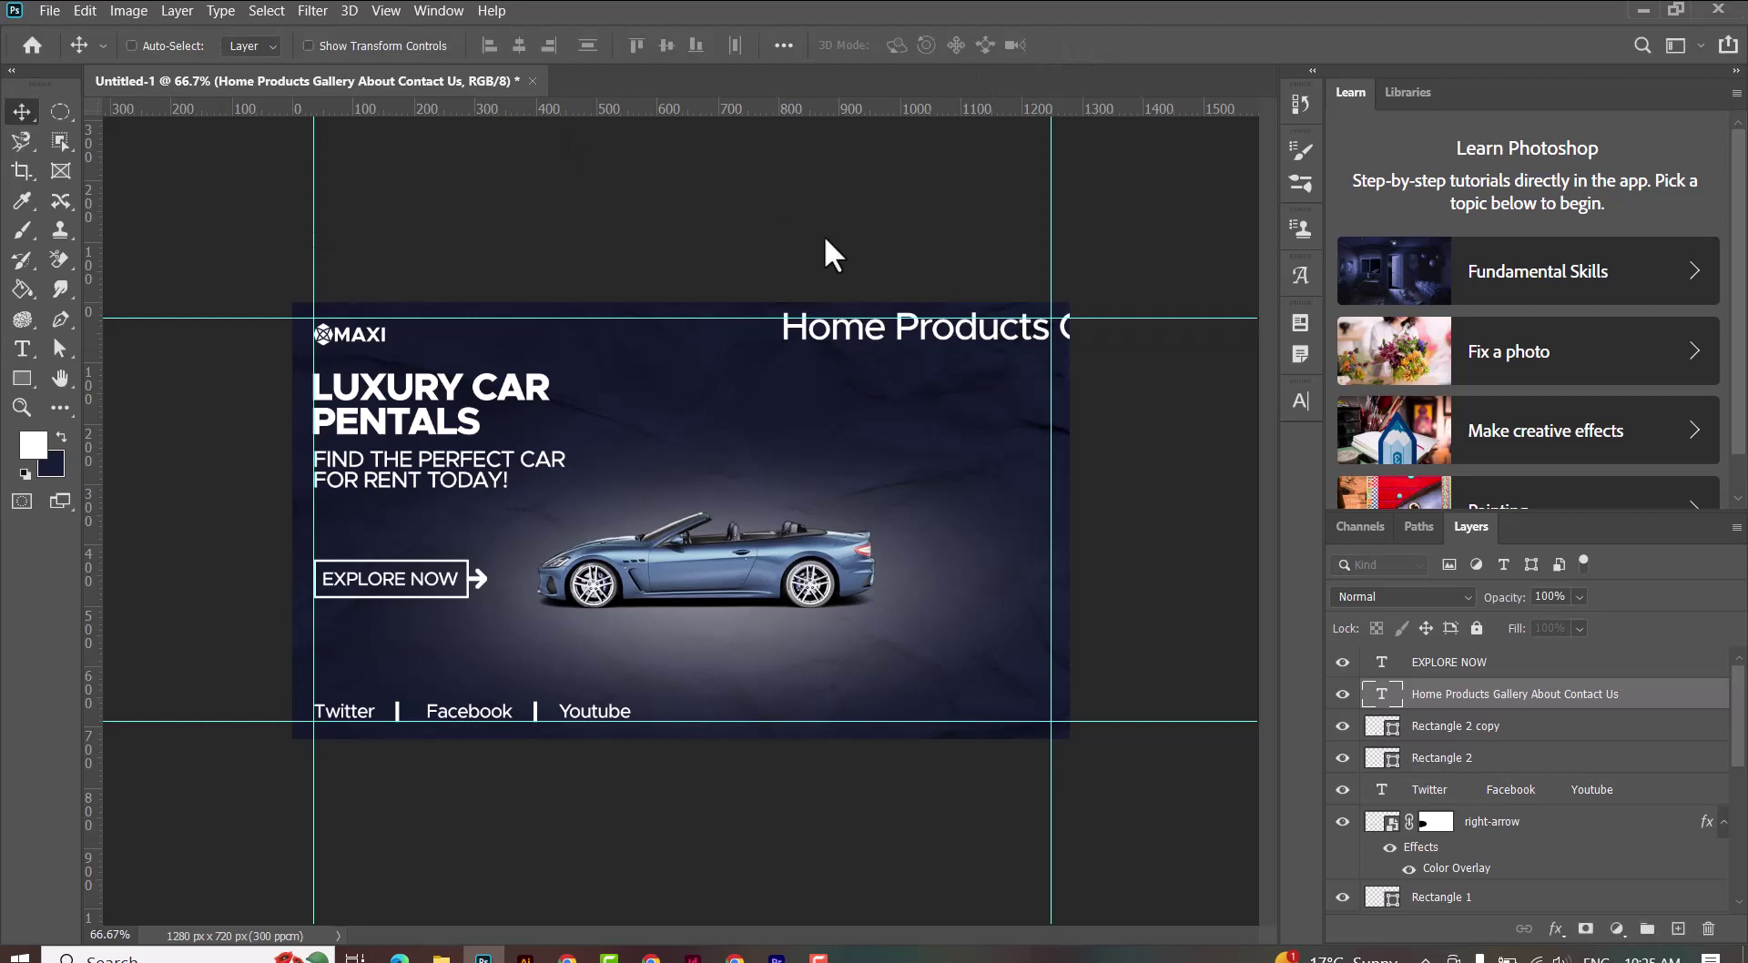
left_click_drag(837, 333, 534, 409)
key("ctrl")
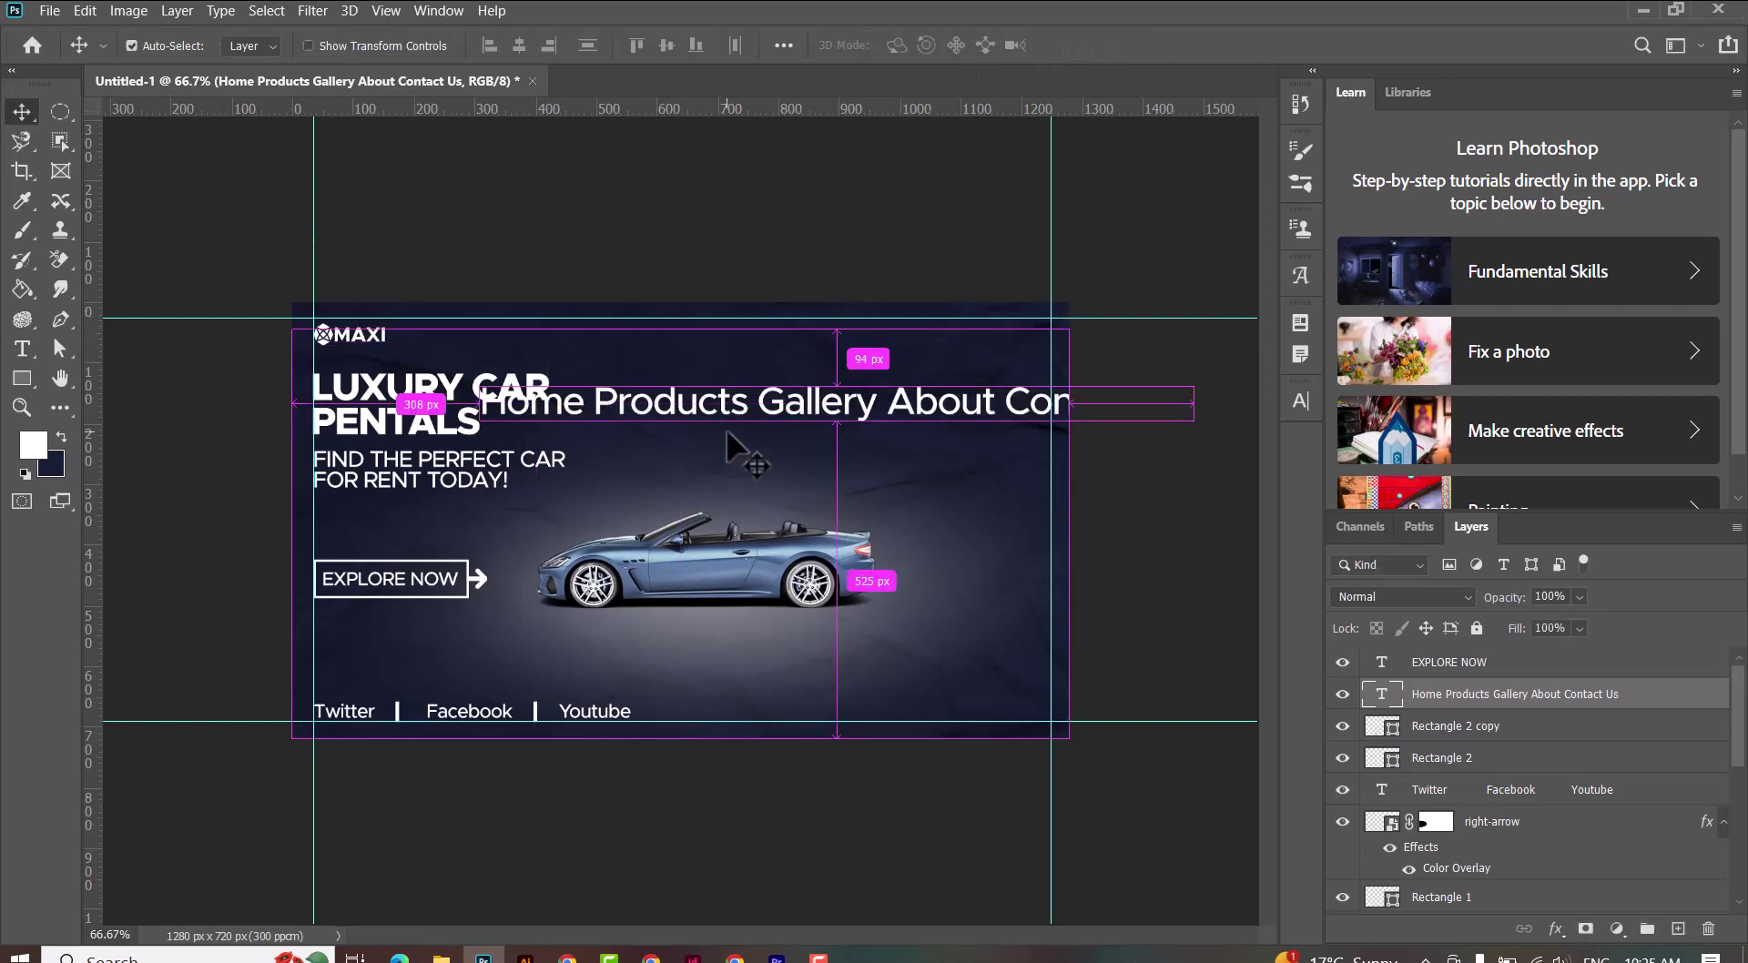
key("ctrl+t")
left_click_drag(1190, 389, 901, 401)
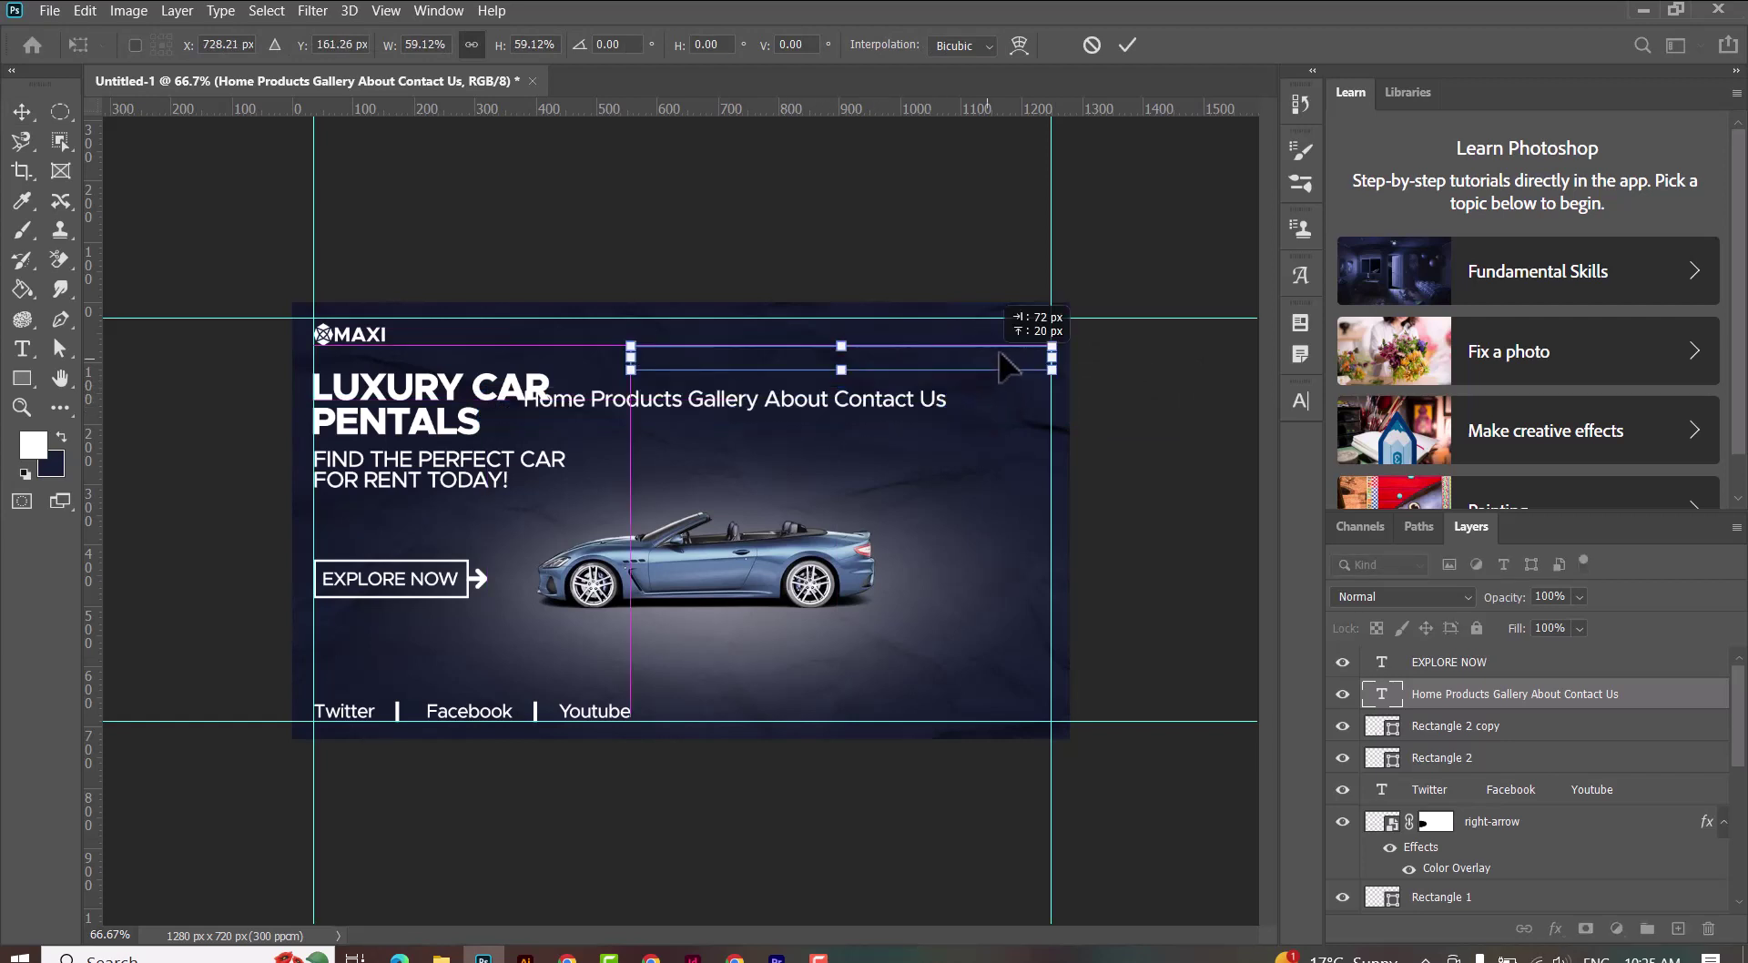
left_click_drag(865, 421, 1035, 356)
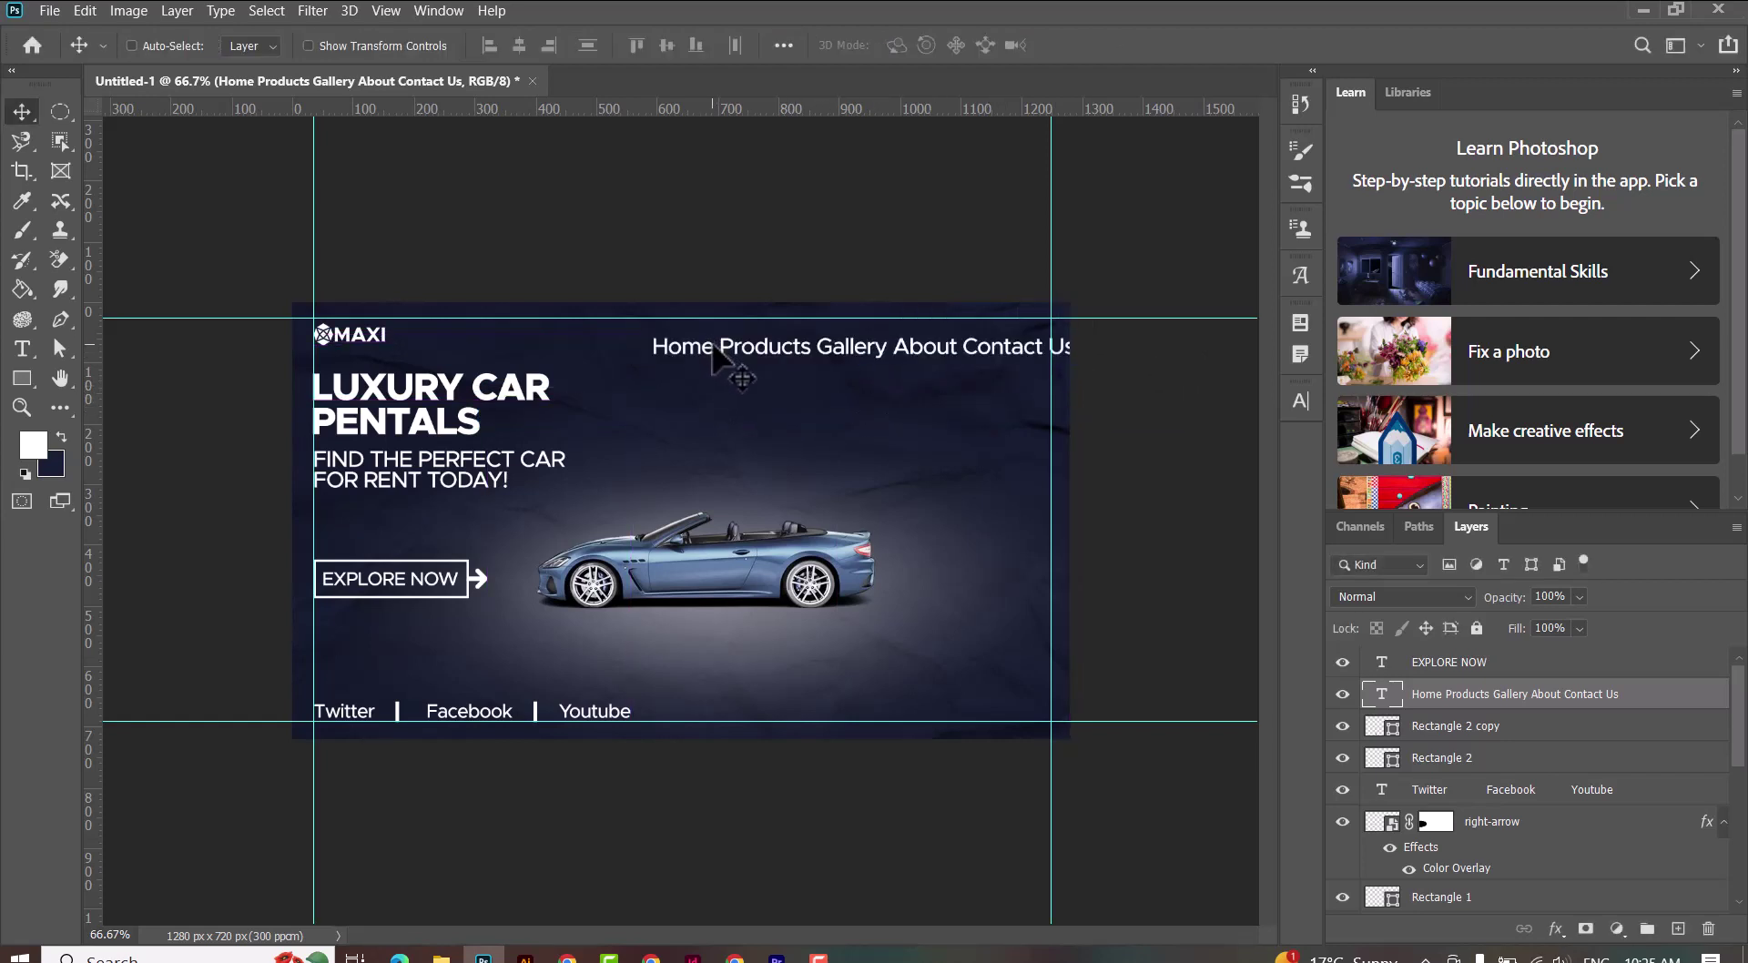
key("t")
Step: Adjust spacing around Home and About, then shrink the navigation line to about 86%
left_click(720, 347)
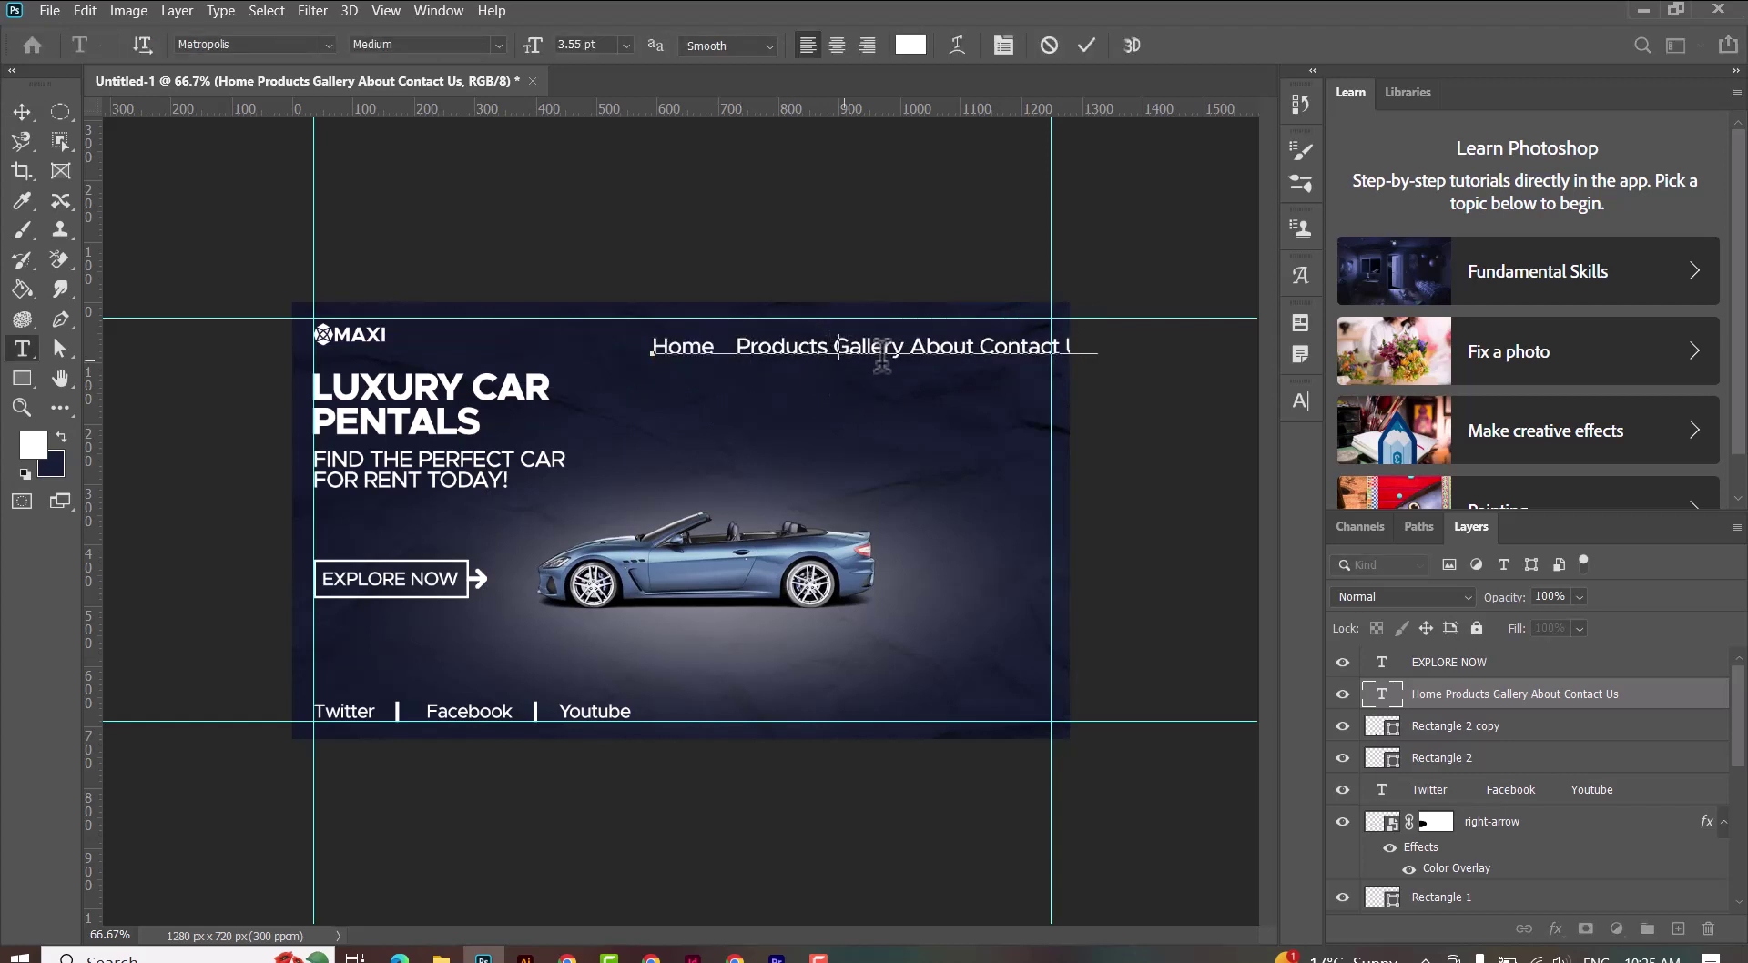
left_click(930, 349)
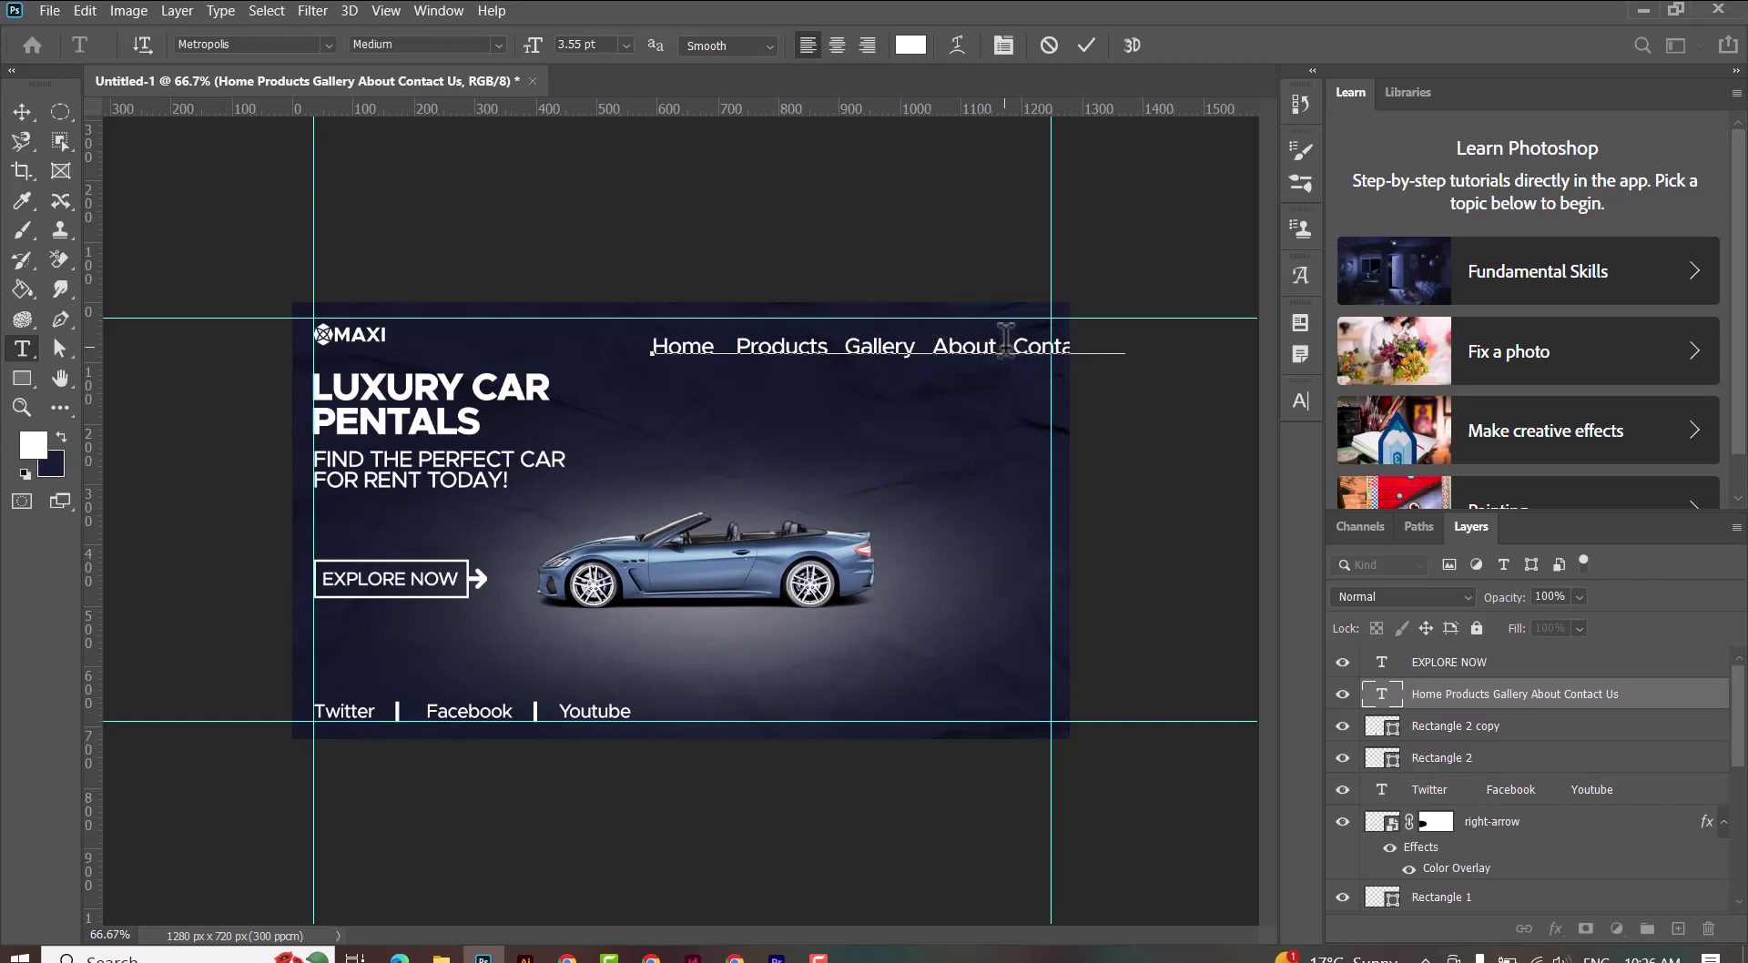
left_click(1086, 46)
key("v")
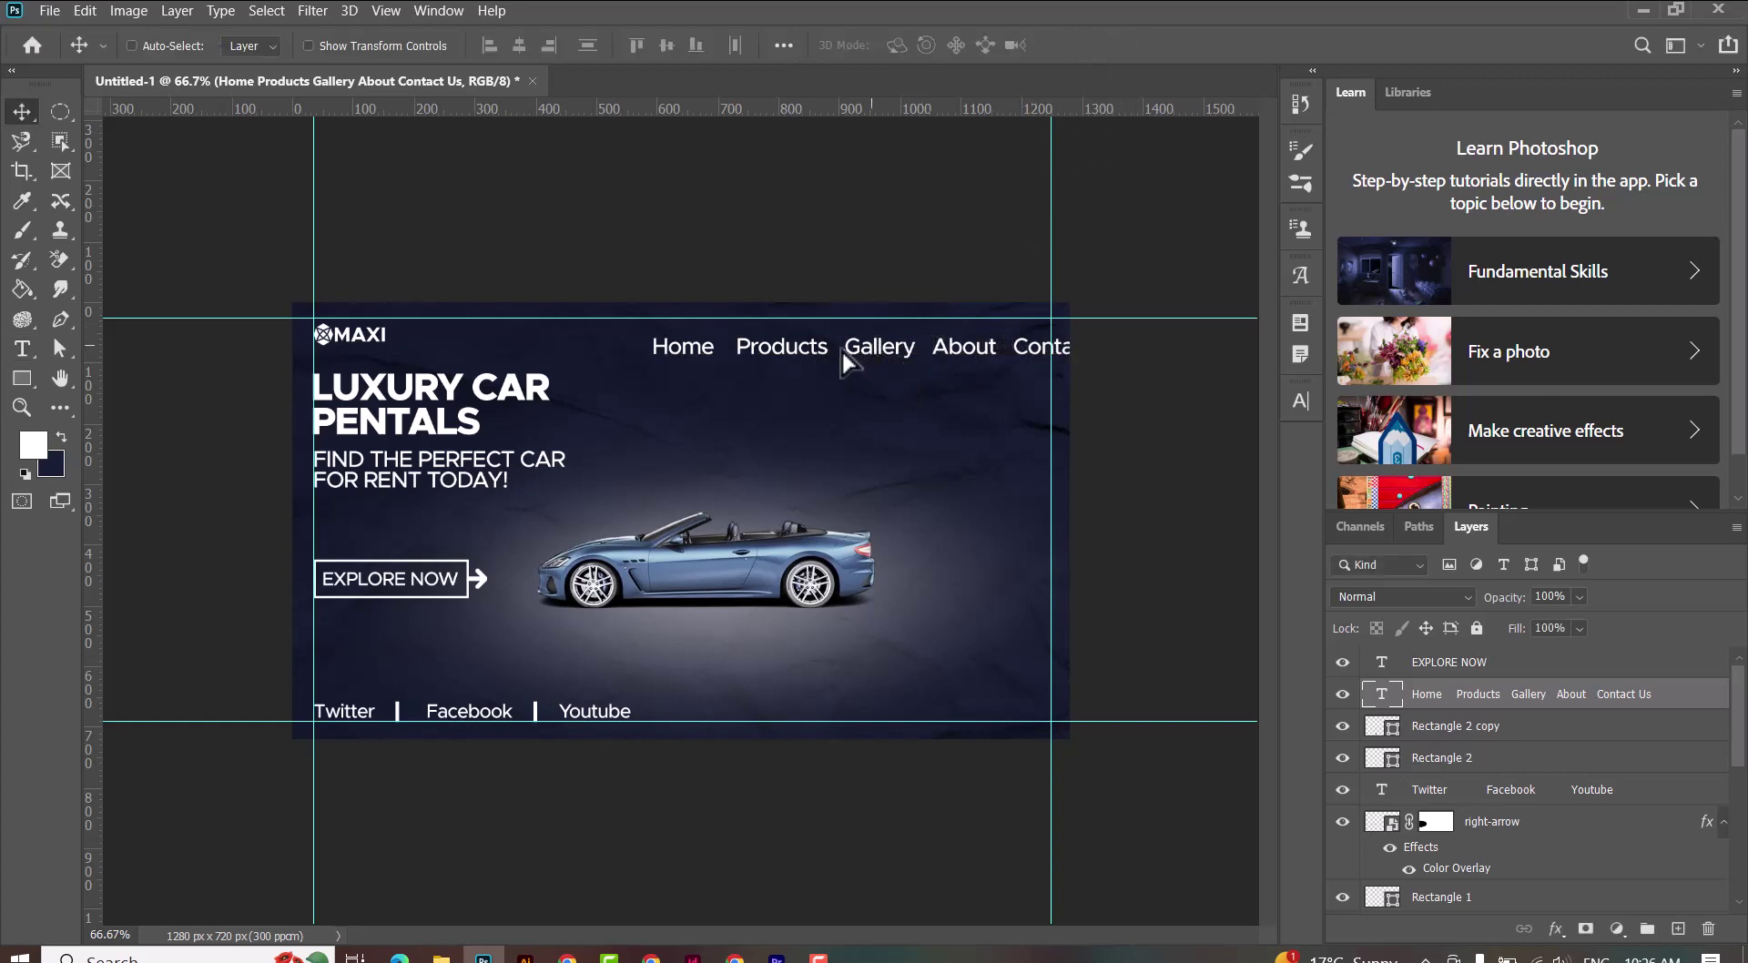
left_click_drag(872, 351, 785, 341)
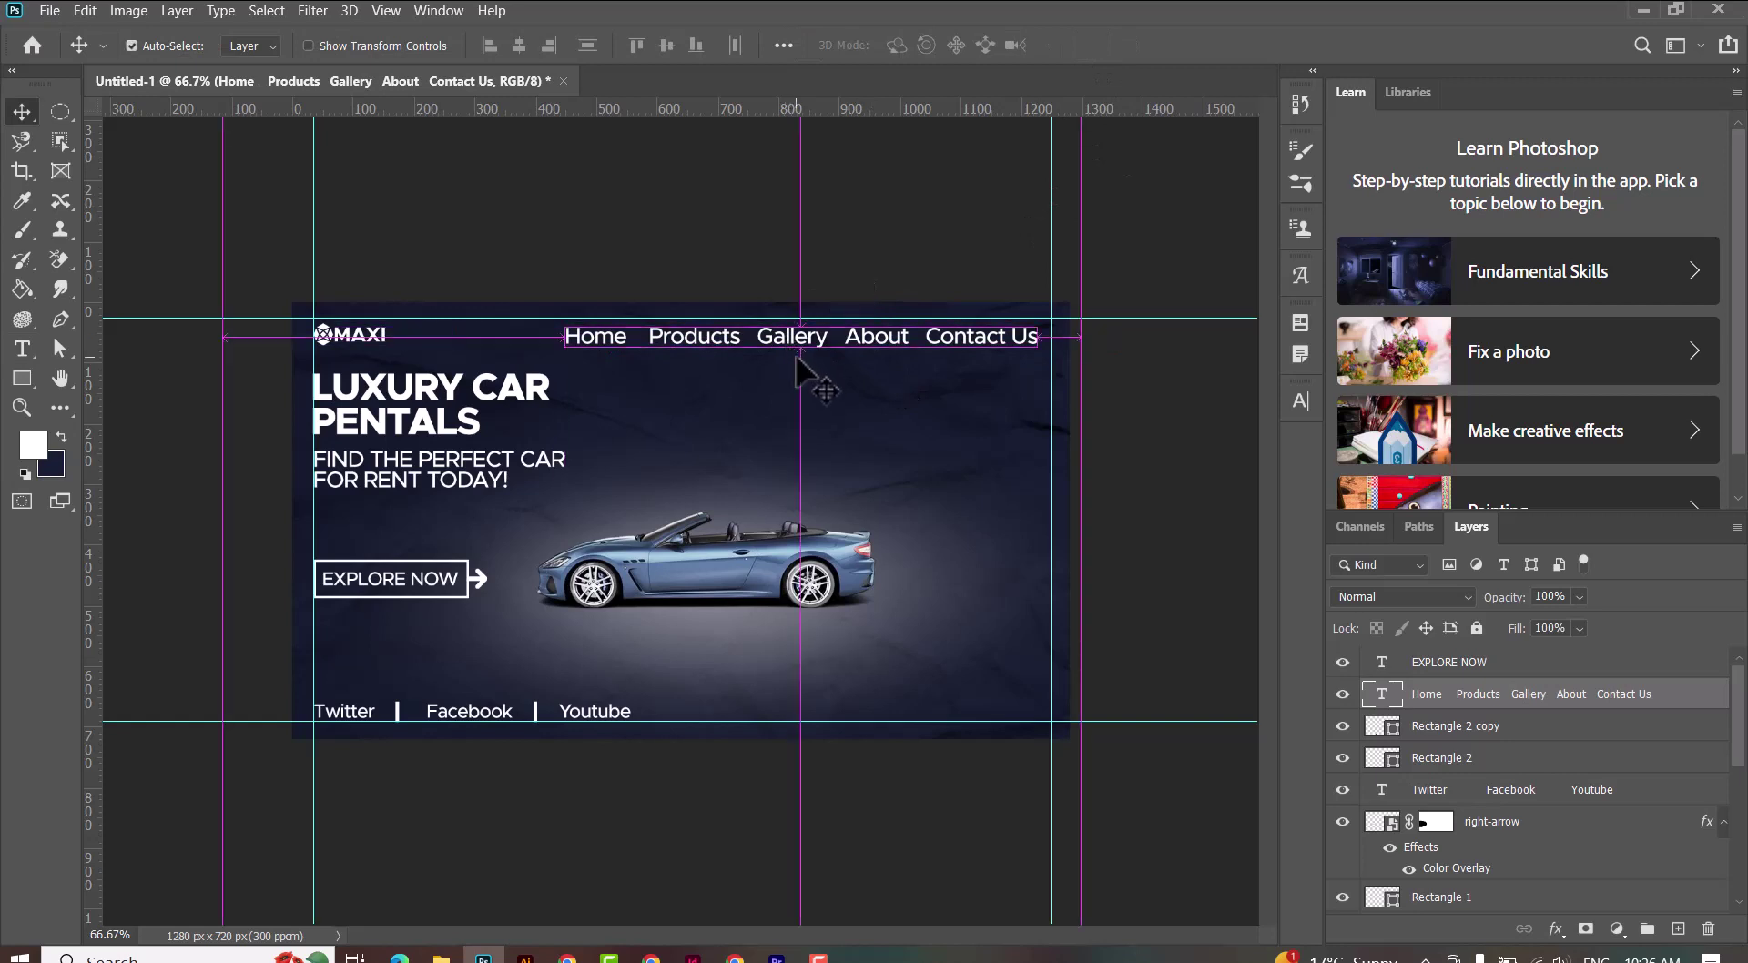
key("ctrl+t")
left_click_drag(559, 323, 649, 331)
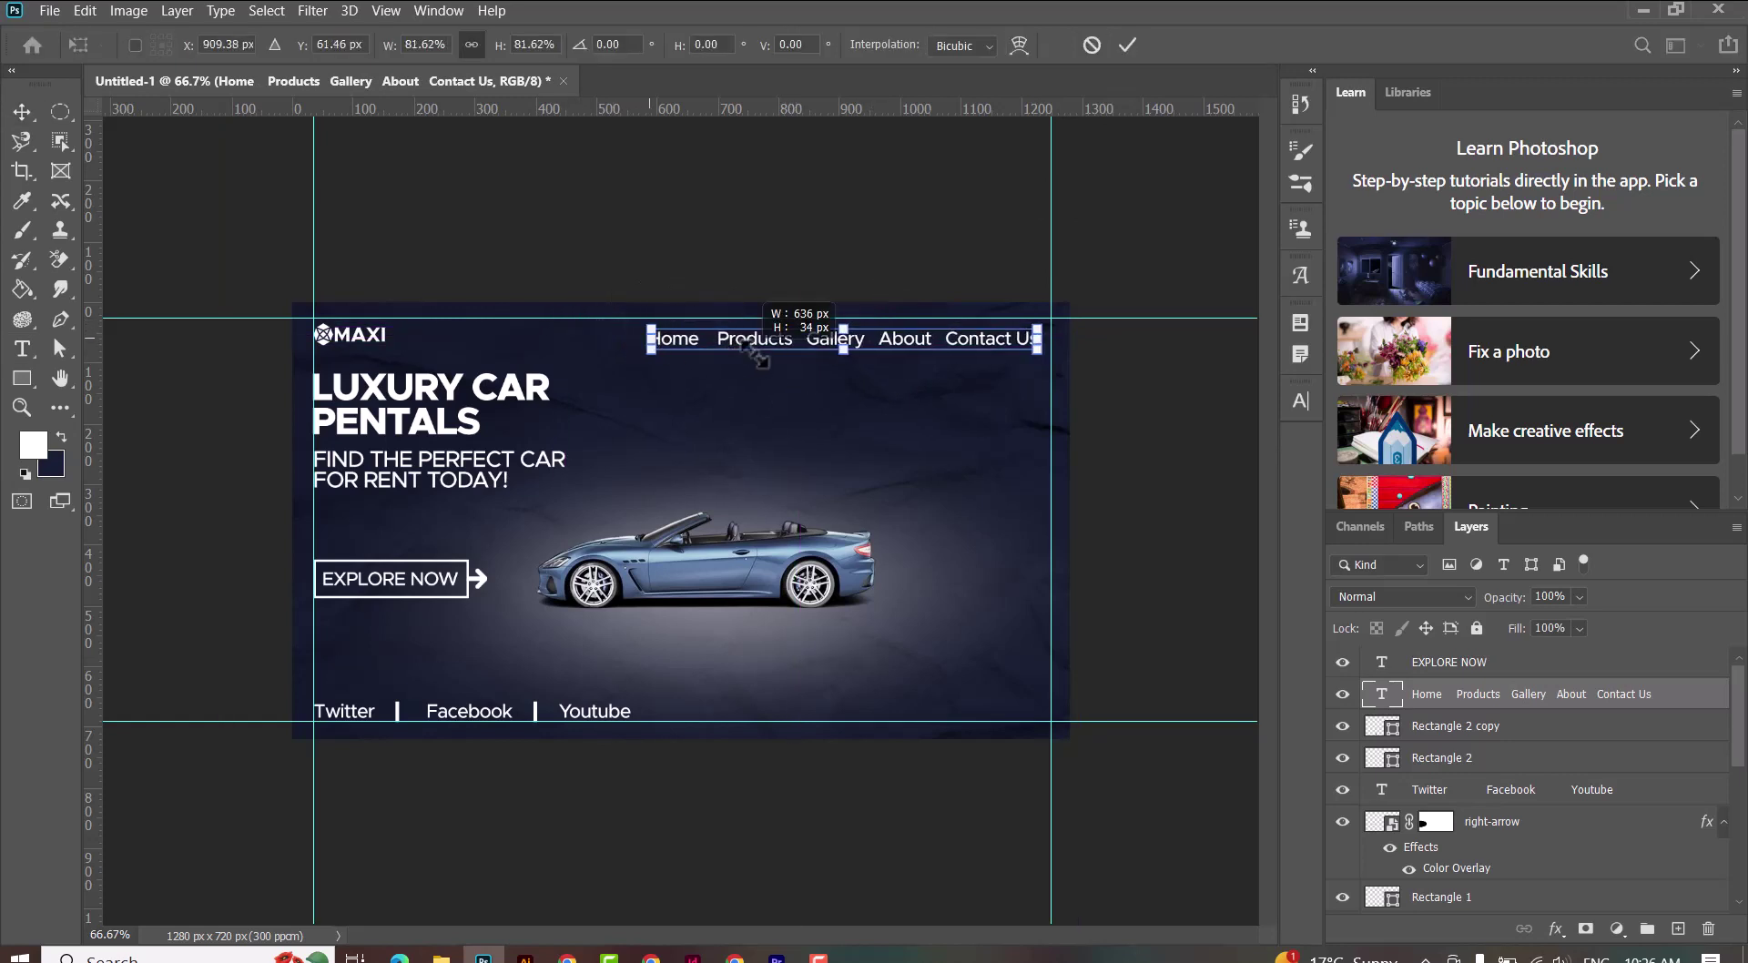
key("Return")
Step: Nudge and slightly narrow the navigation line so it sits level with the MAXI logo
left_click_drag(857, 354, 819, 345)
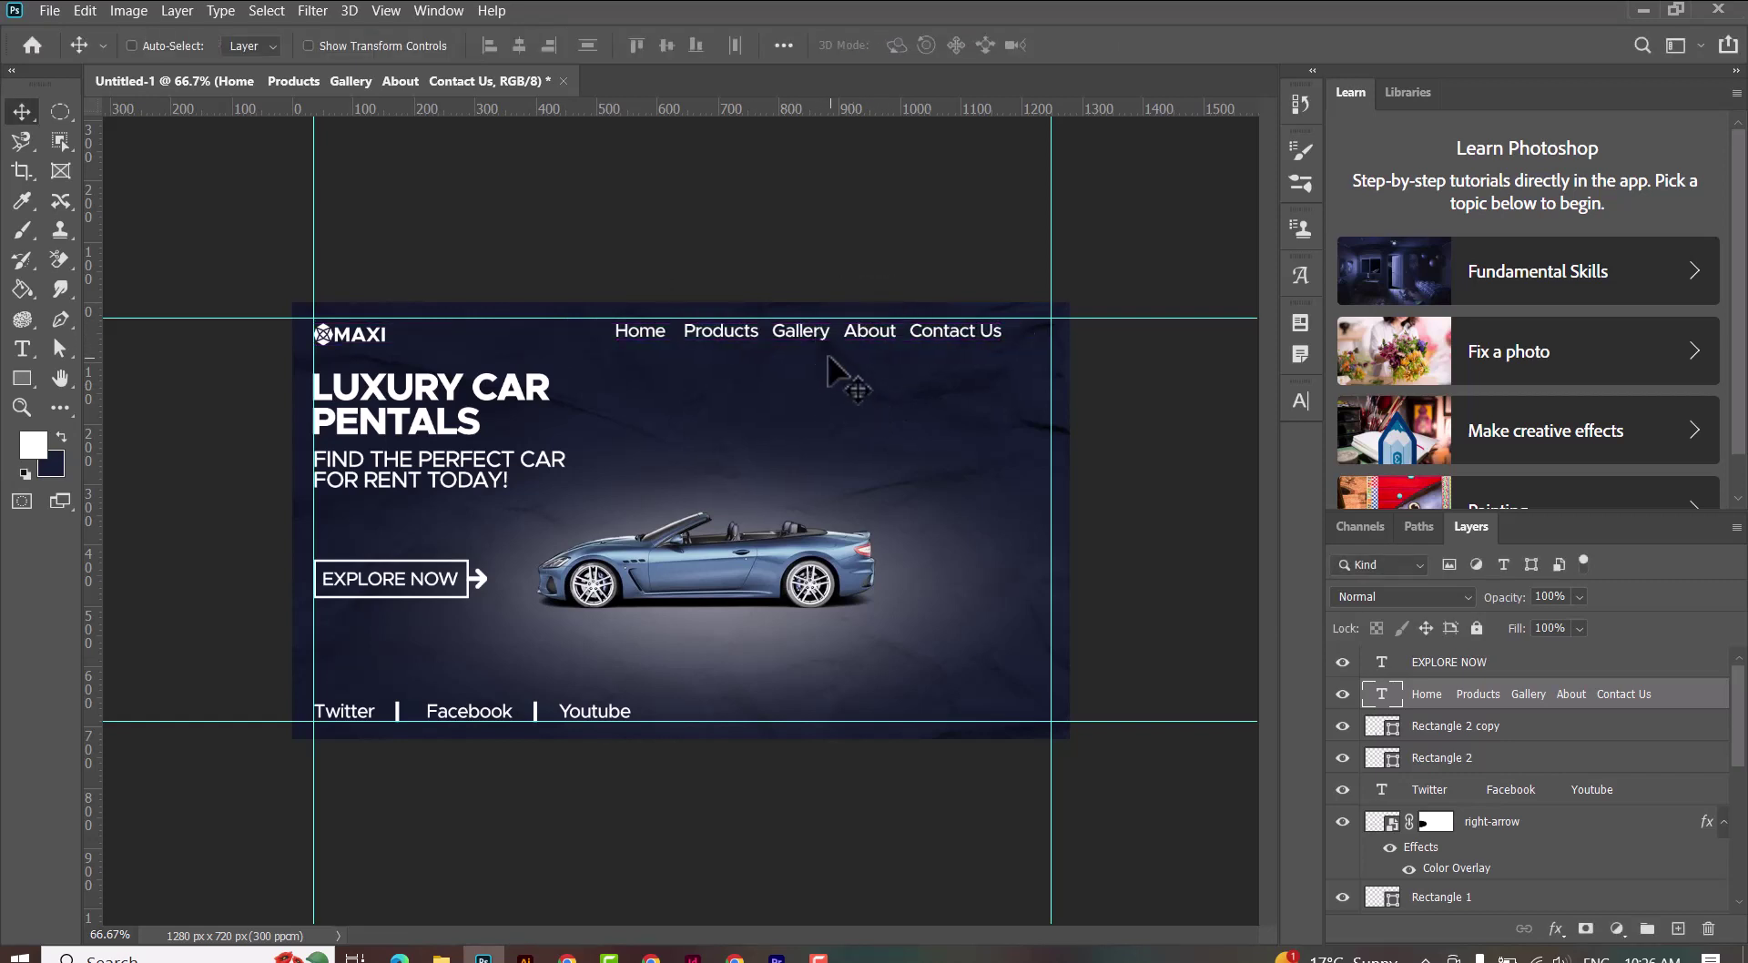
key("Left")
key("Left")
key("Left")
key("Left")
key("Up")
key("Up")
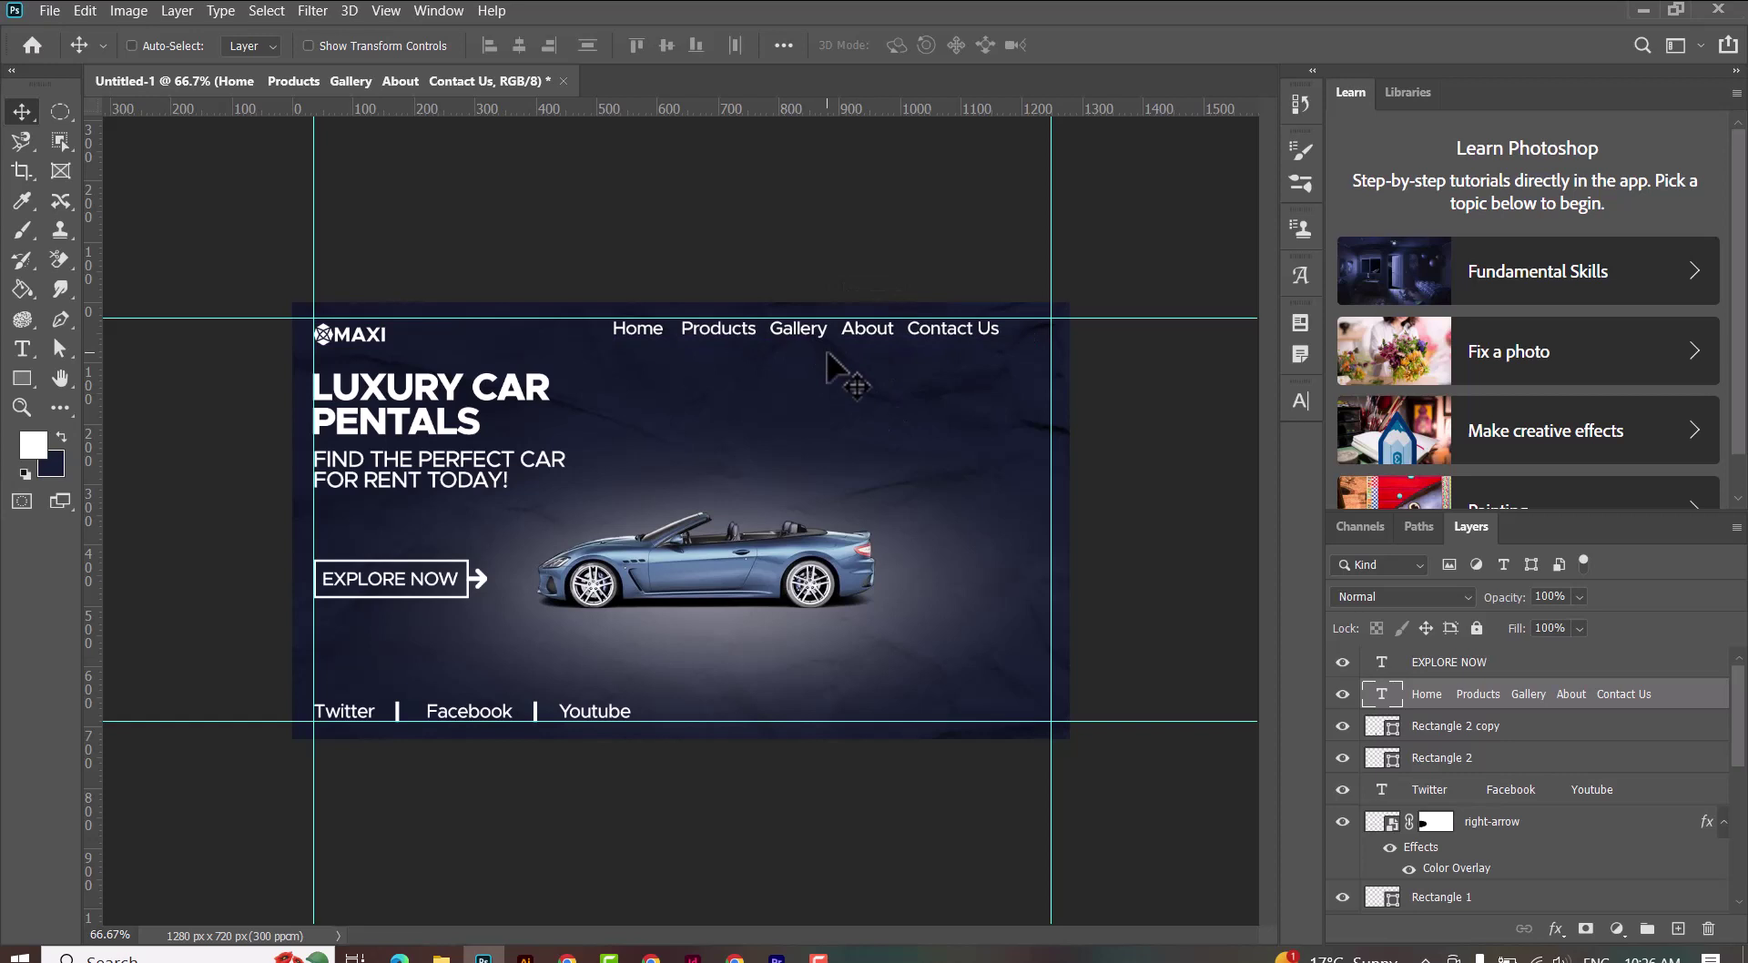
key("Up")
key("Up")
key("ctrl+t")
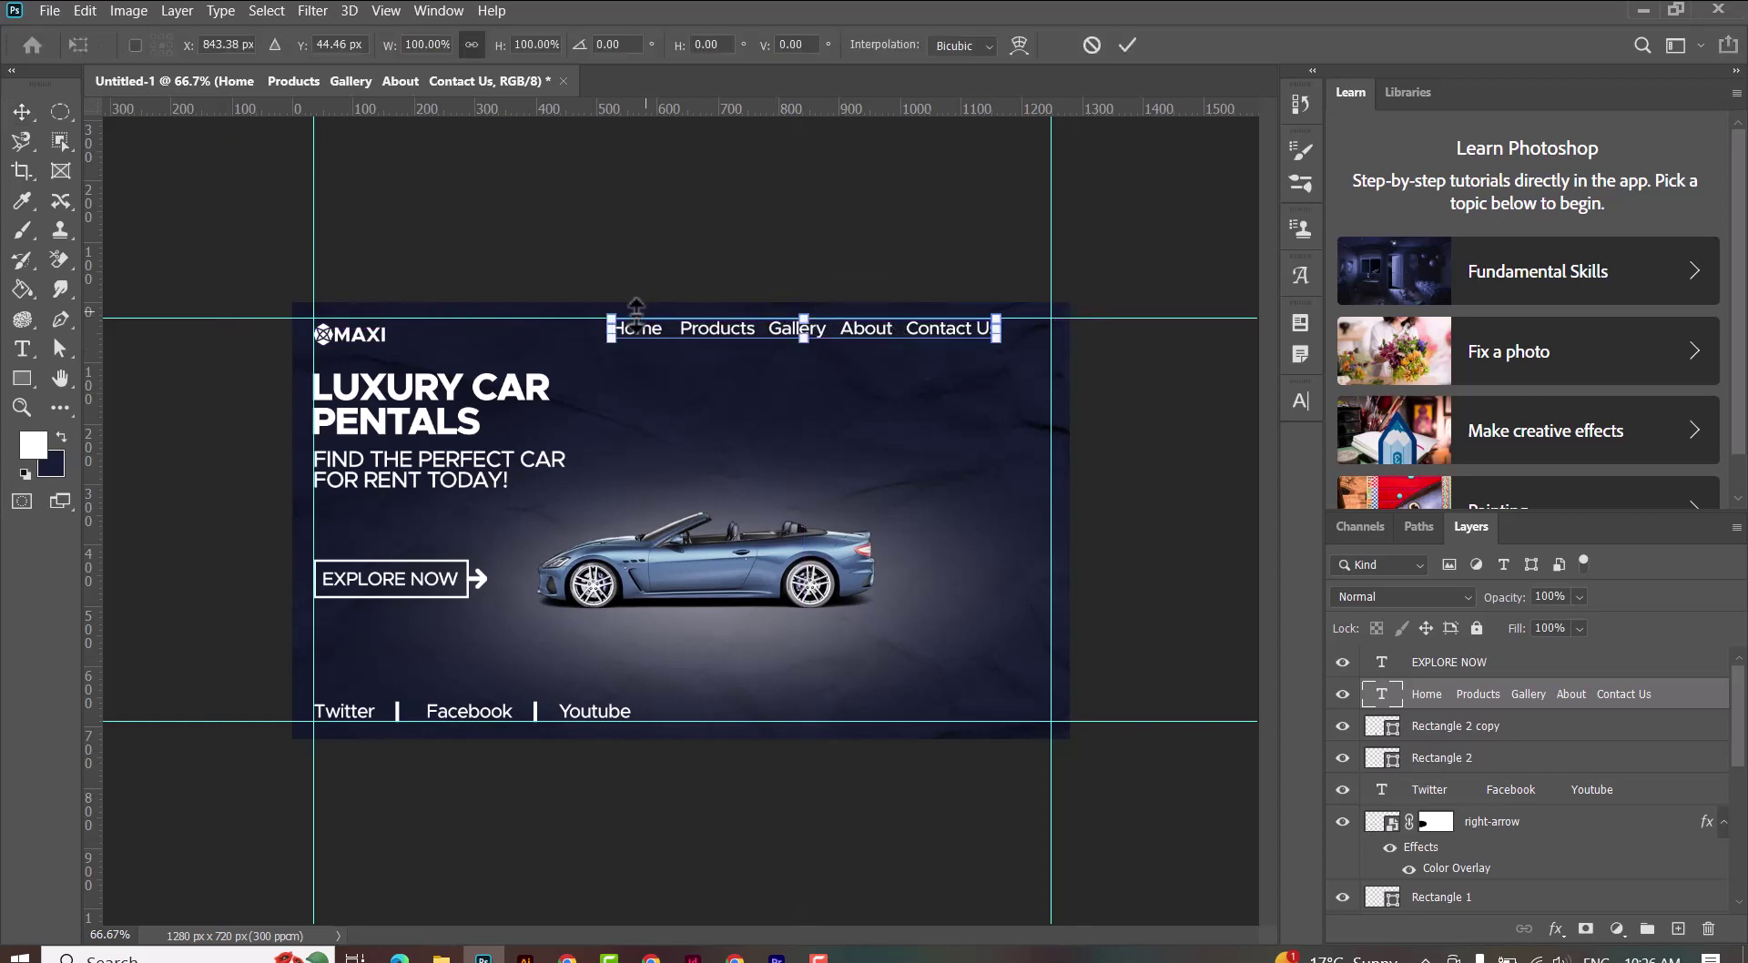
left_click_drag(611, 327, 623, 328)
key("Return")
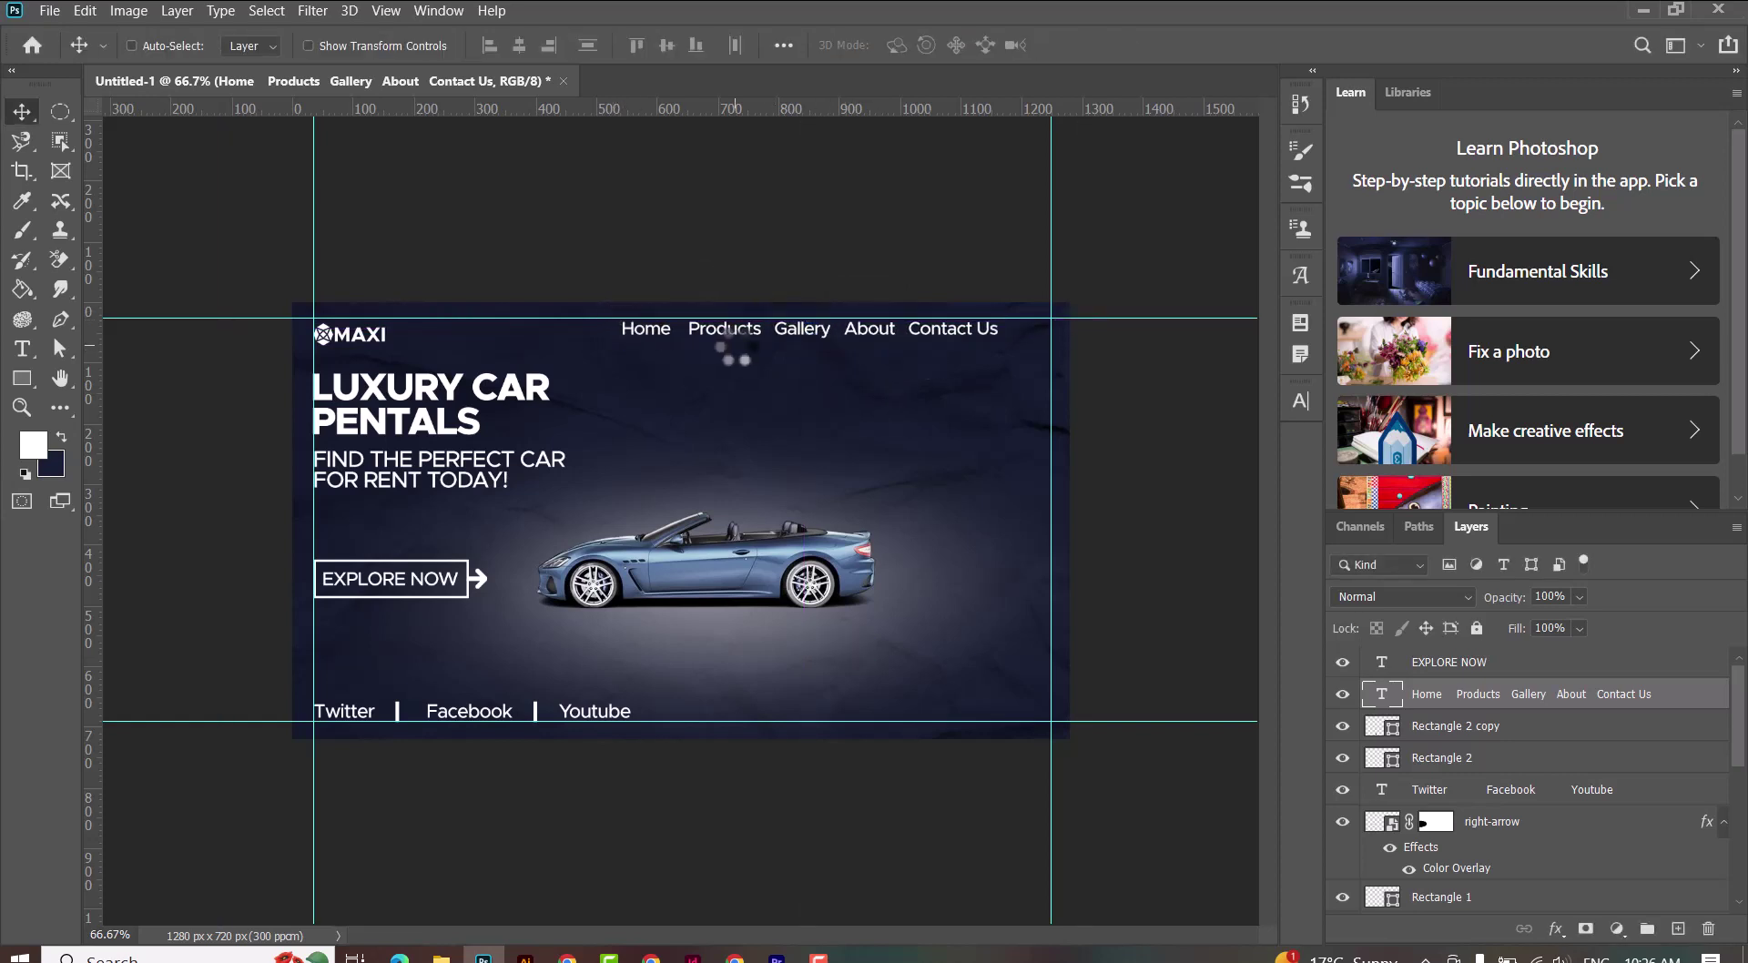
key("Up")
key("Up")
key("Up")
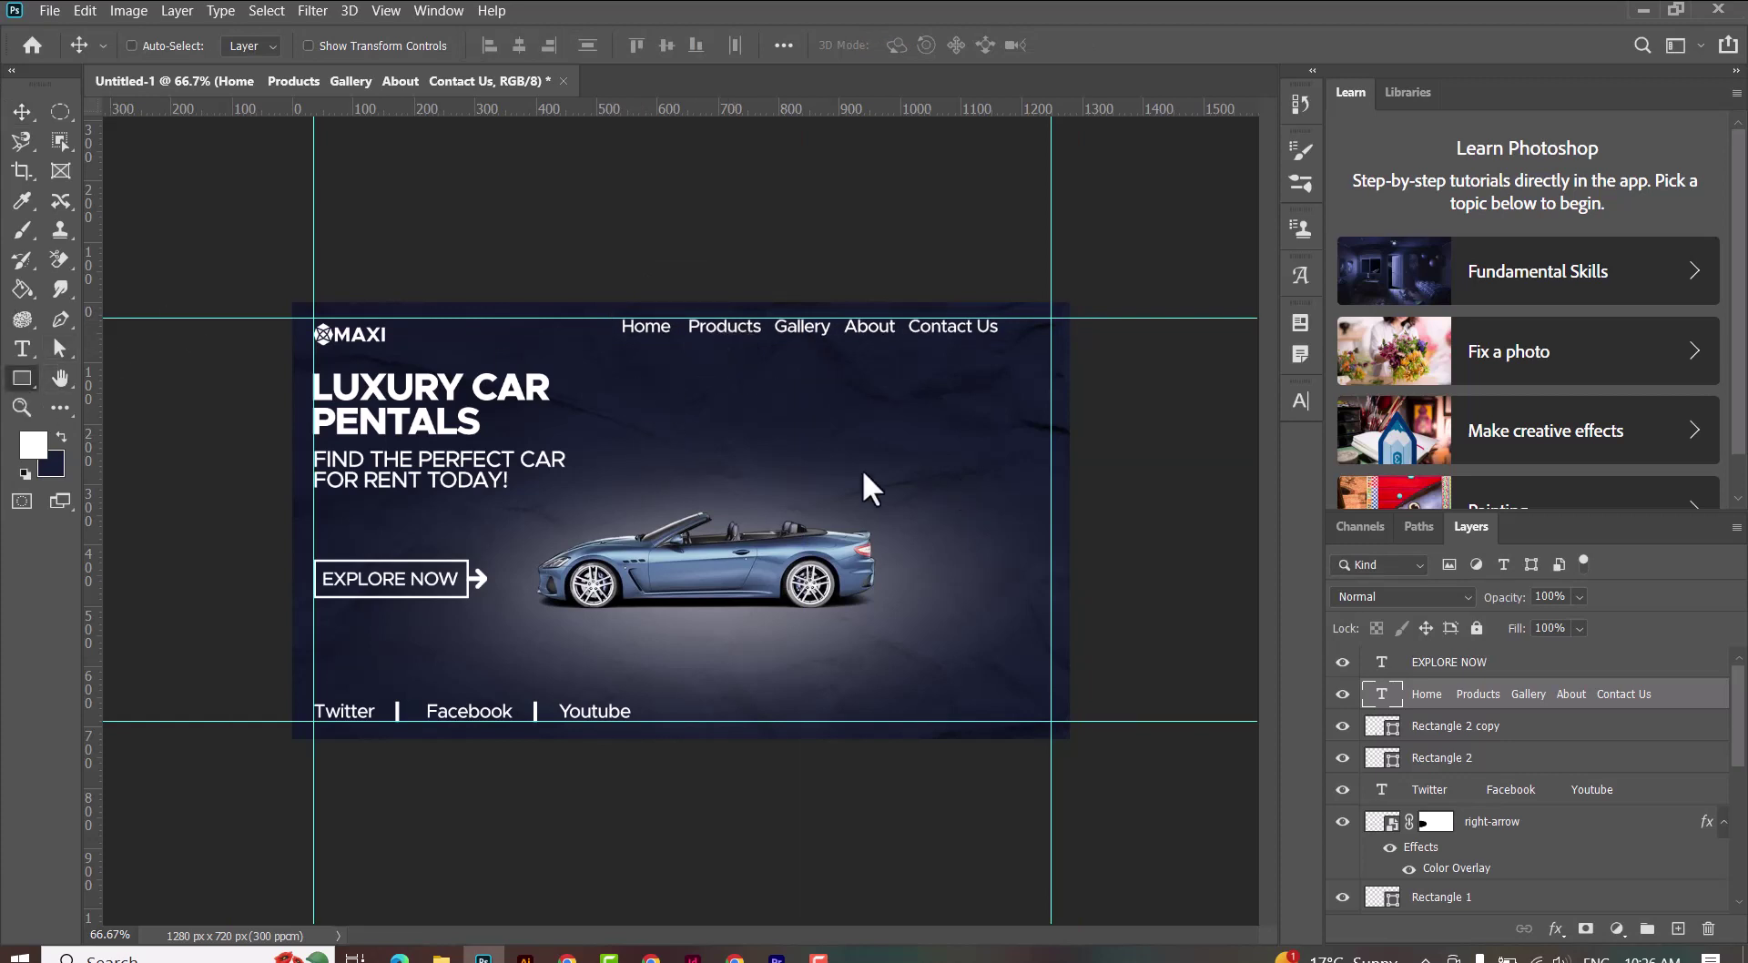
left_click(20, 378)
right_click(14, 369)
Step: Draw a small white rounded-rectangle bar and place it beside Contact Us
left_click(100, 400)
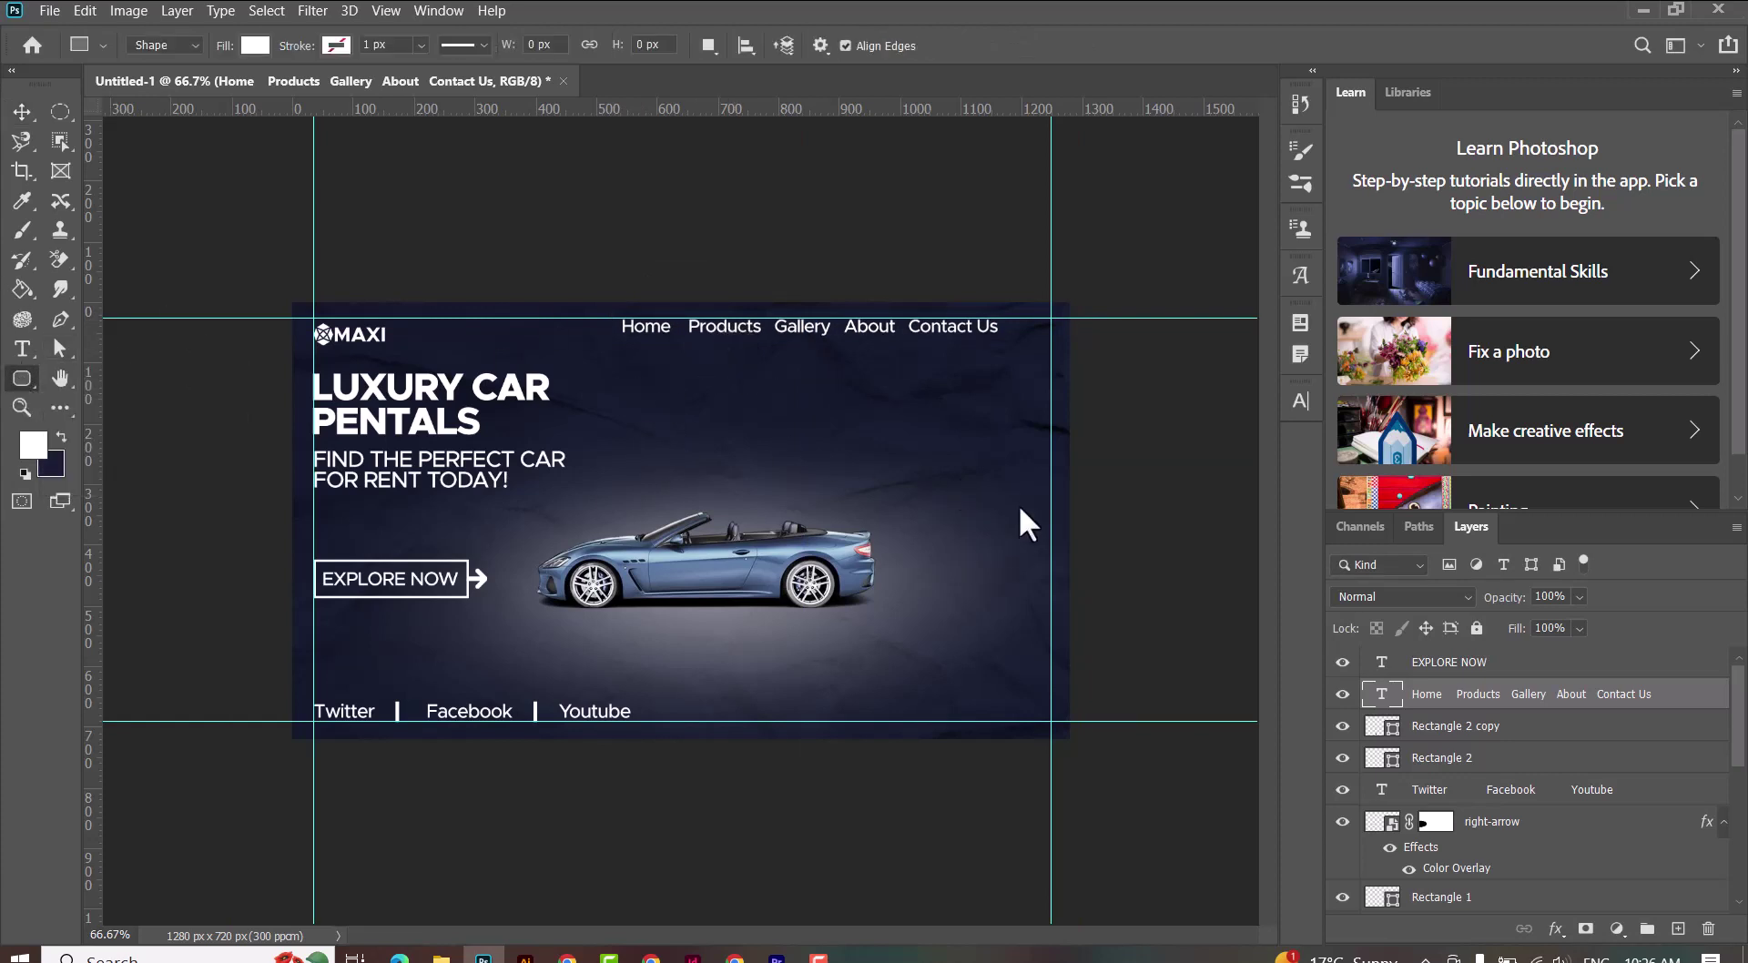
mouse_move(857, 406)
left_mouse_down()
mouse_move(937, 422)
mouse_move(906, 412)
left_mouse_up()
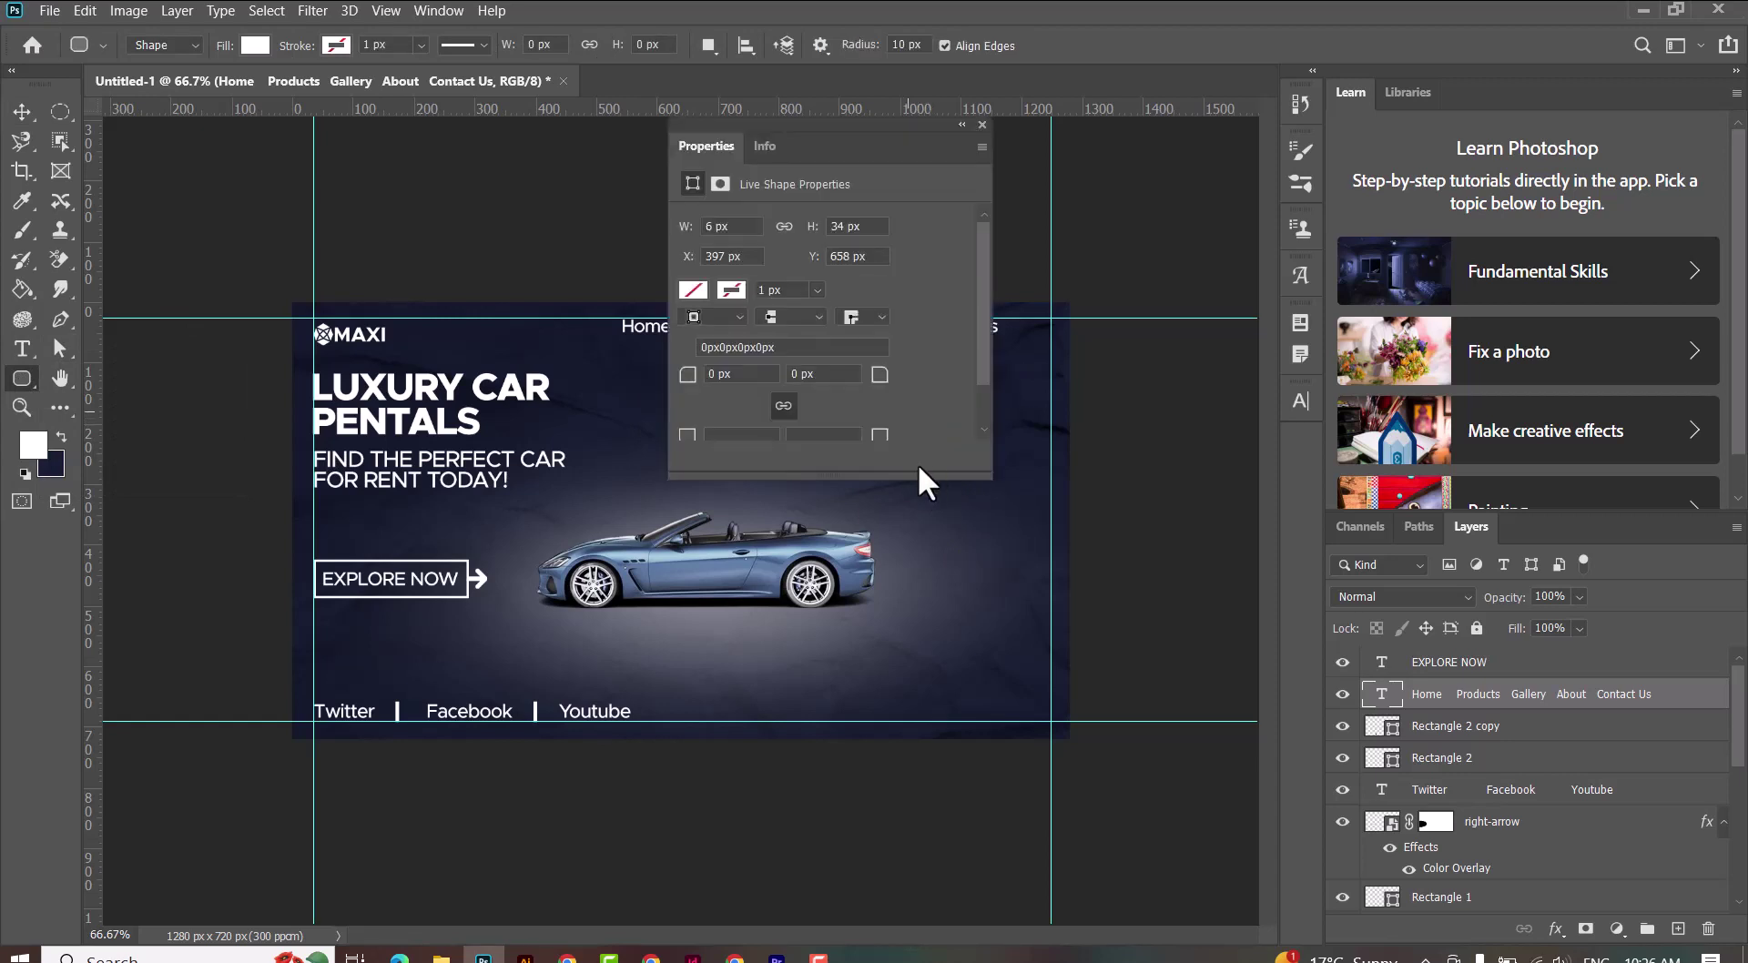
left_click(20, 112)
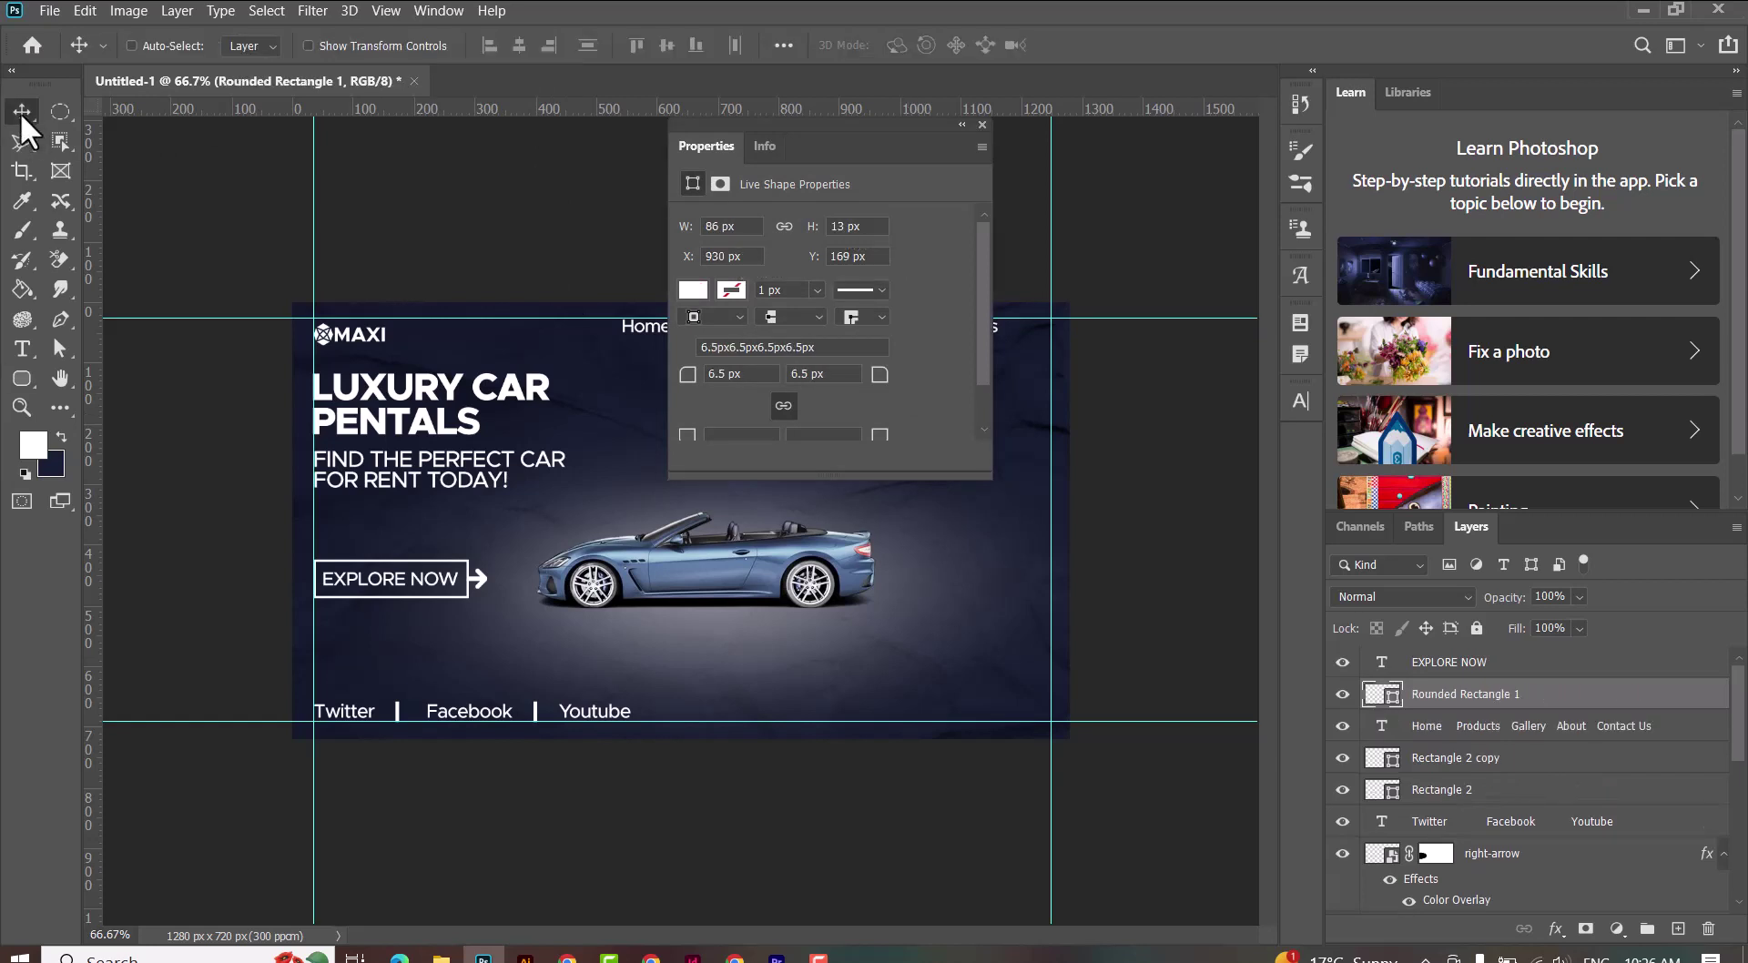
left_click(982, 124)
key("ctrl+t")
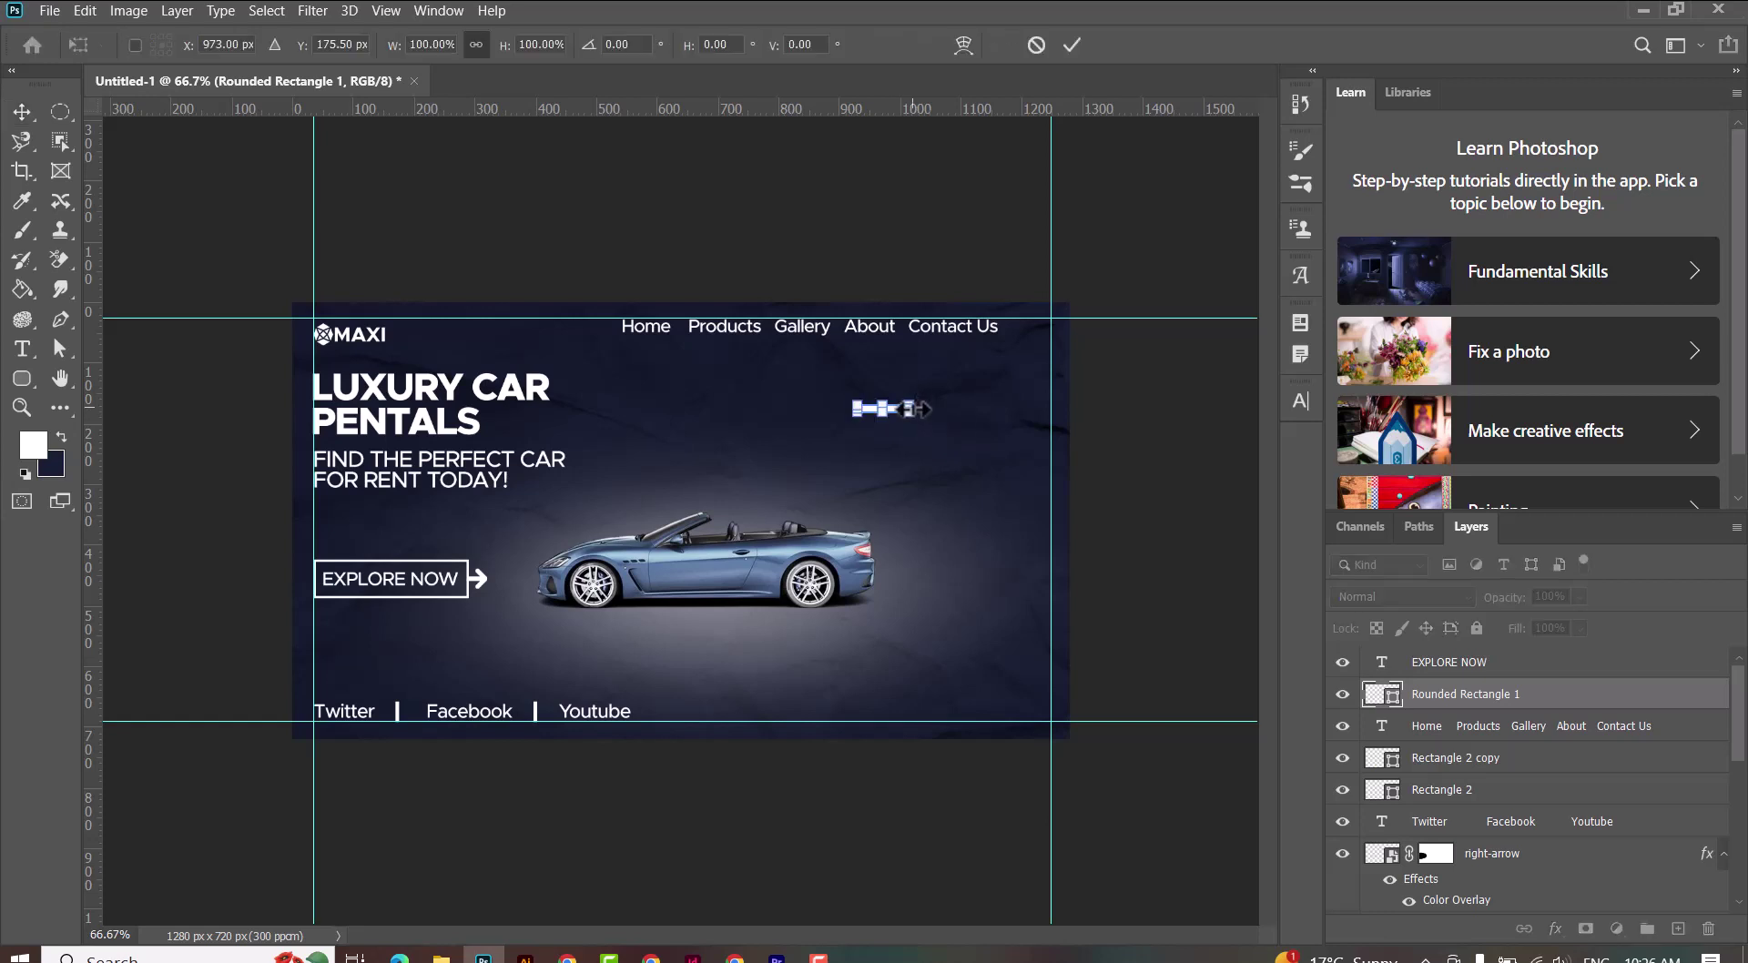
left_click_drag(908, 410, 911, 409)
key("Return")
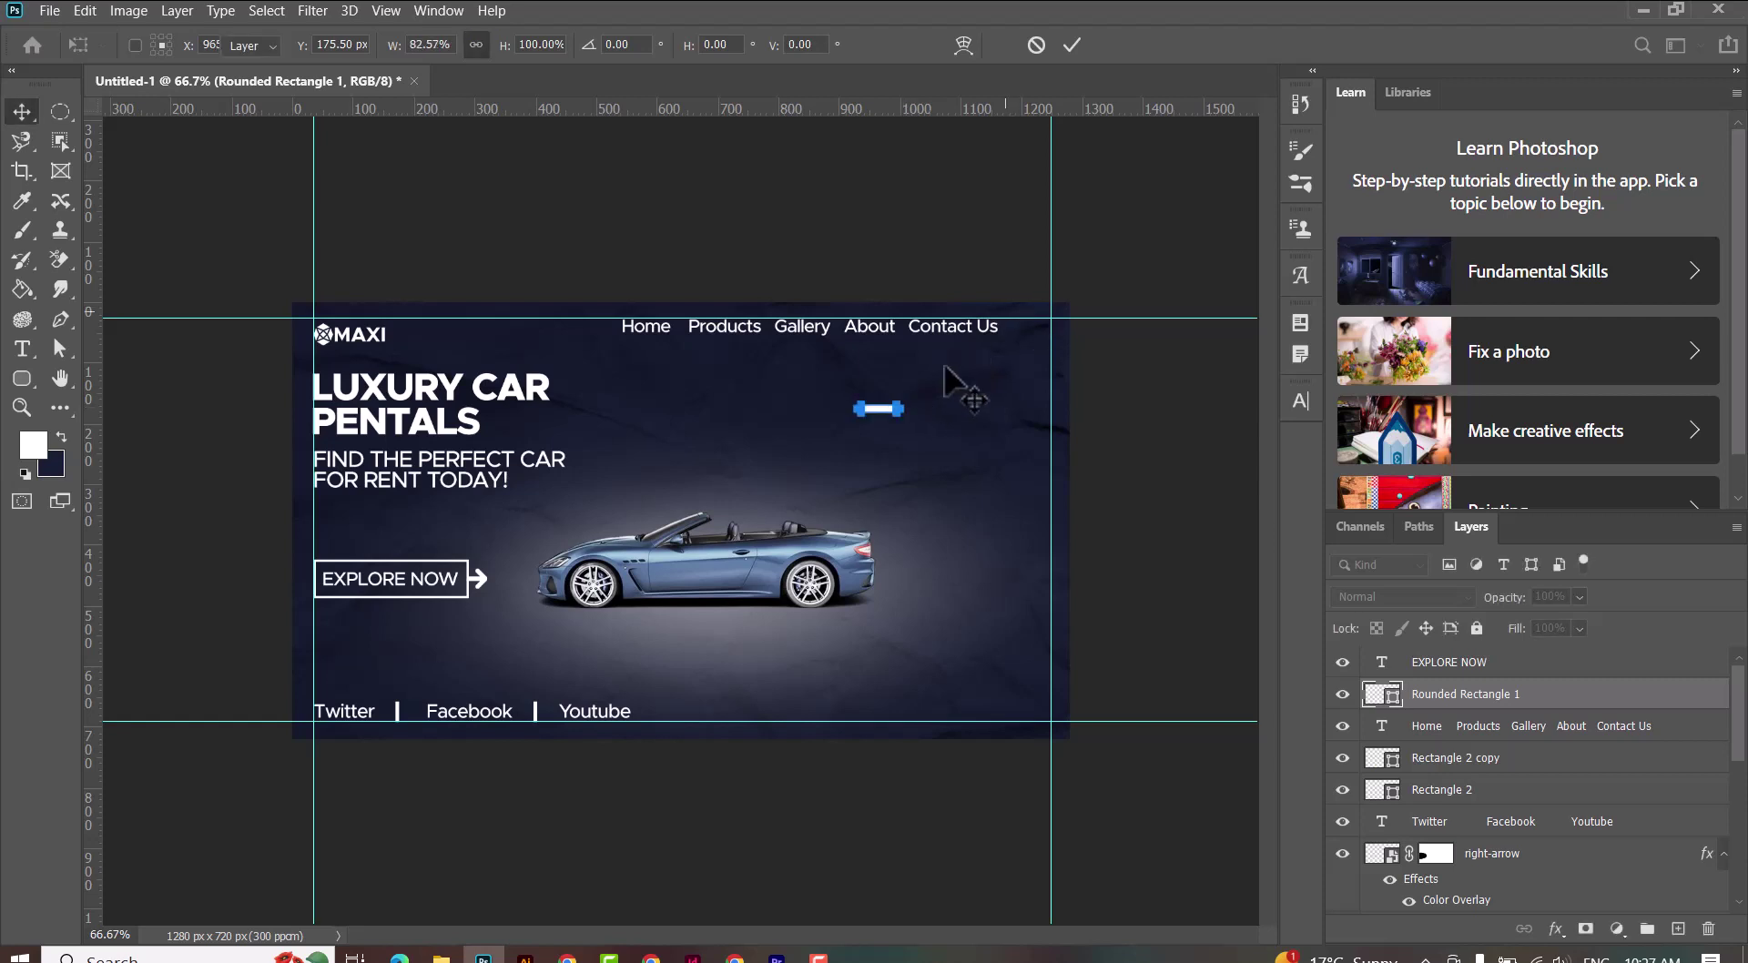
left_click_drag(881, 410, 1021, 339)
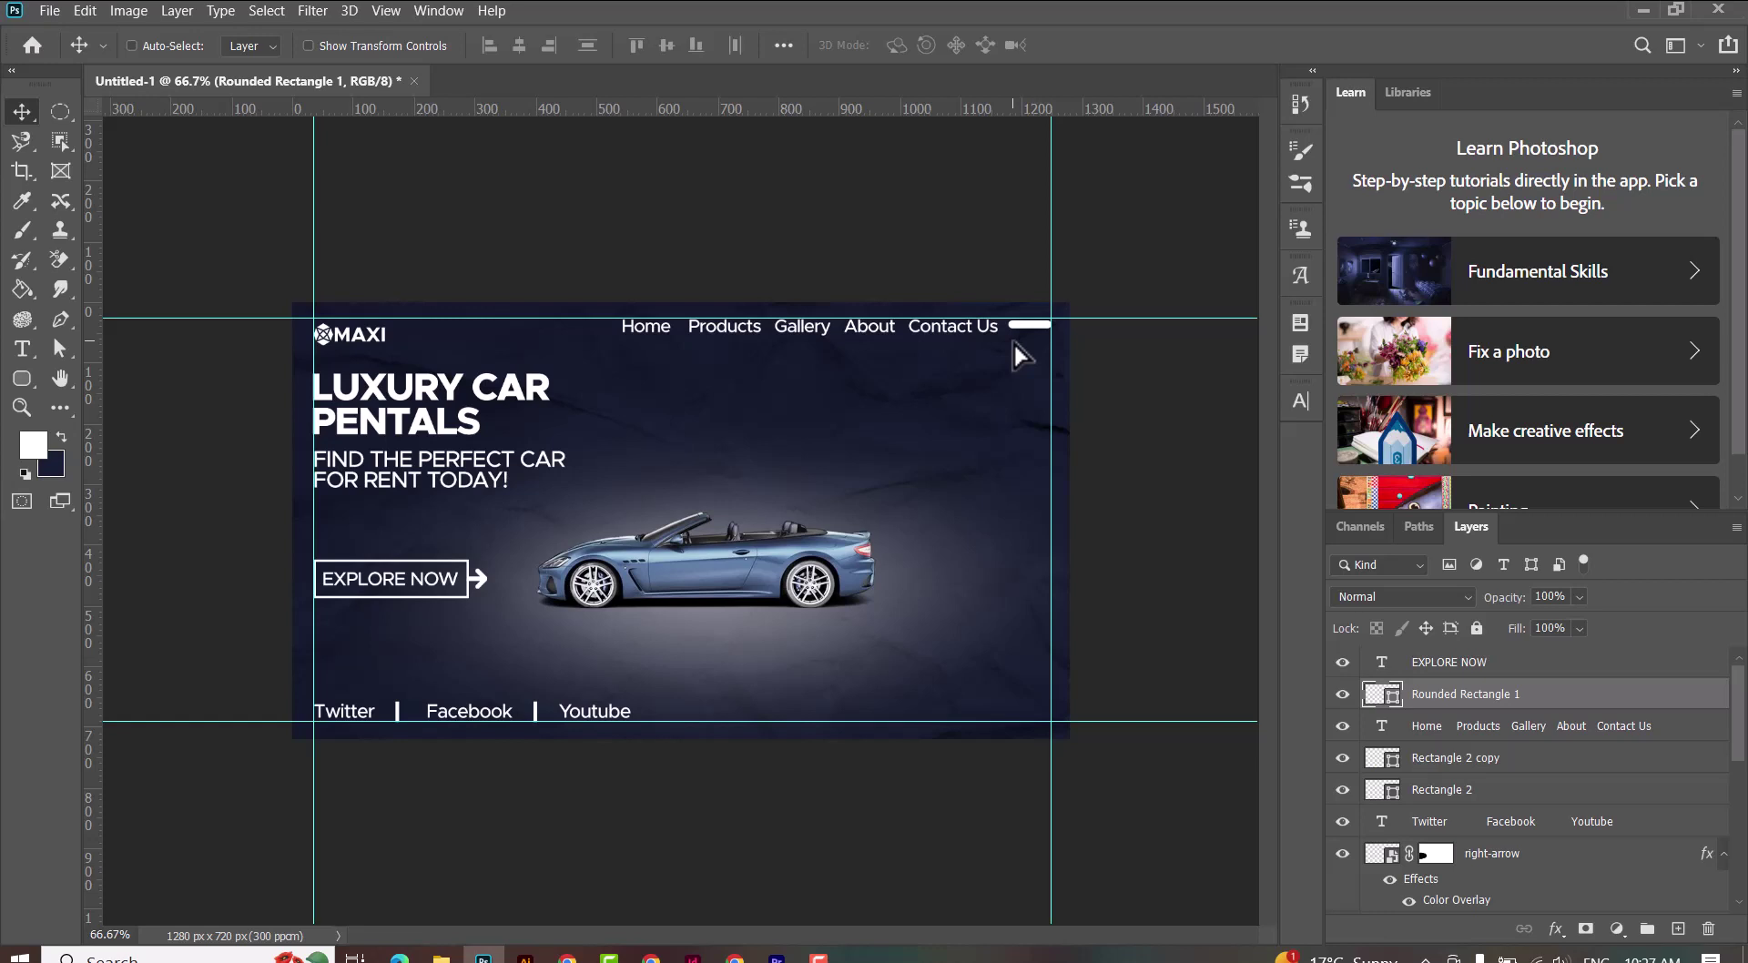
left_click_drag(1014, 341, 1013, 324)
Step: Nudge the navigation text two steps left to make room for the bar
key("ctrl+t")
key("Return")
right_click(874, 325)
left_click(894, 339)
key("Left")
key("Left")
key("Left")
key("Left")
key("Left")
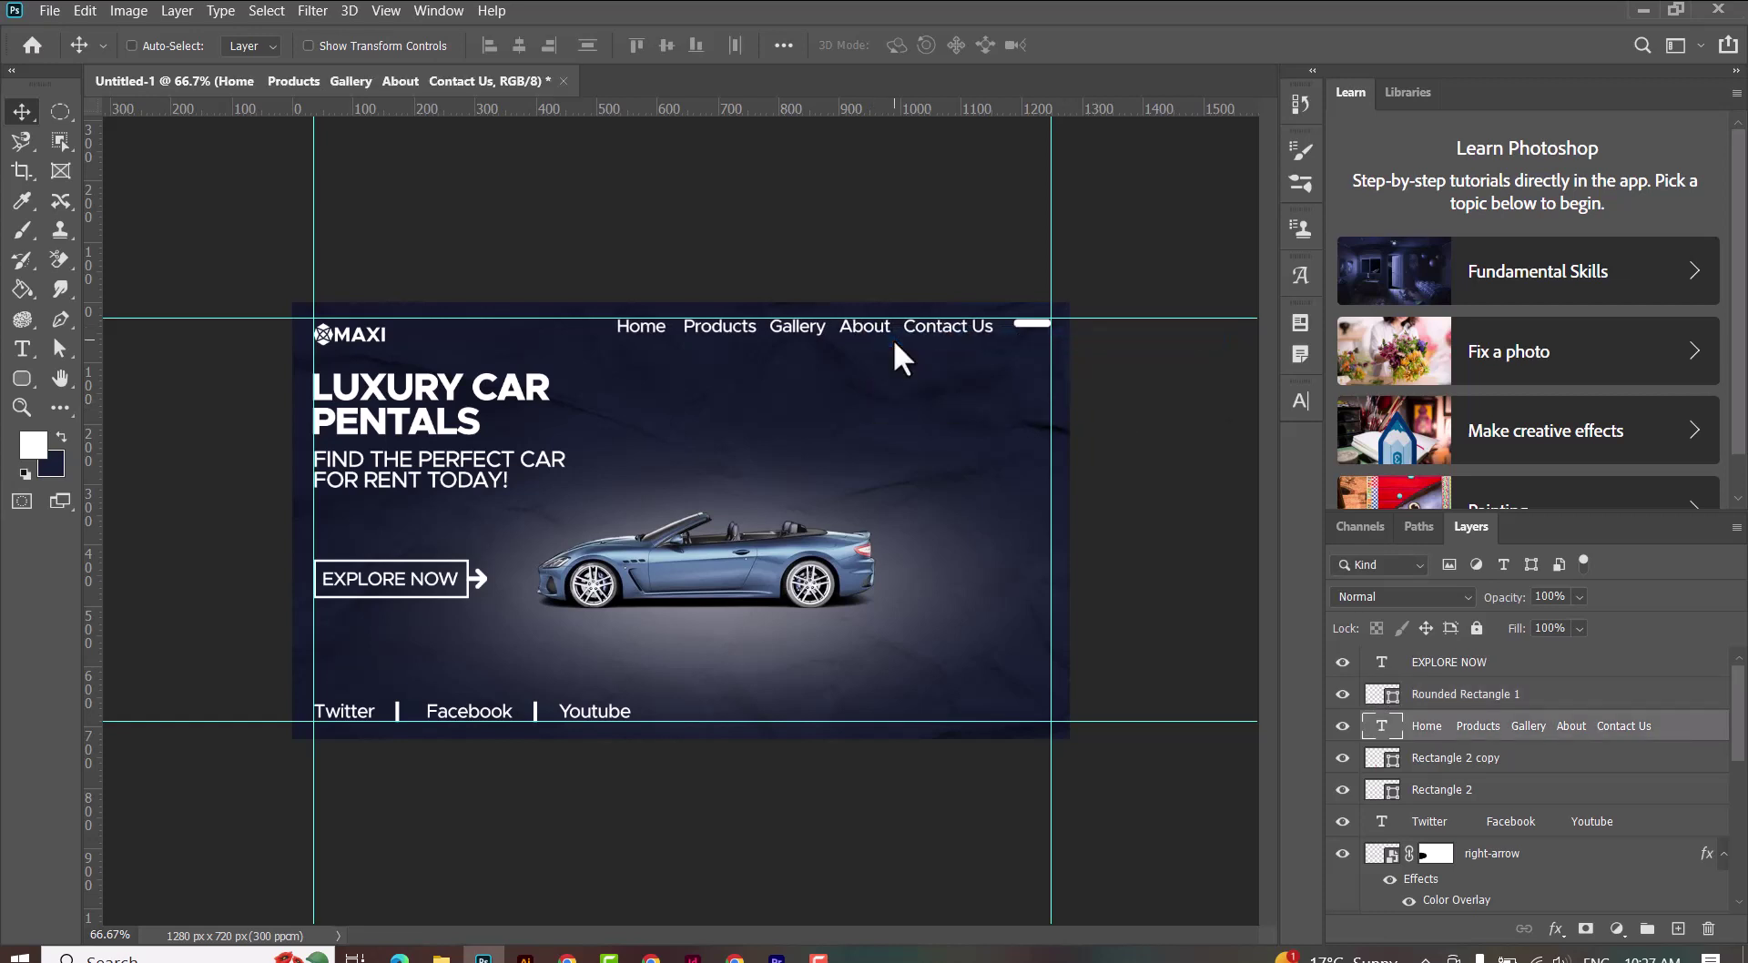
key("Left")
key("Left")
key("Left")
key("Left")
key("Left")
key("Left")
right_click(1045, 331)
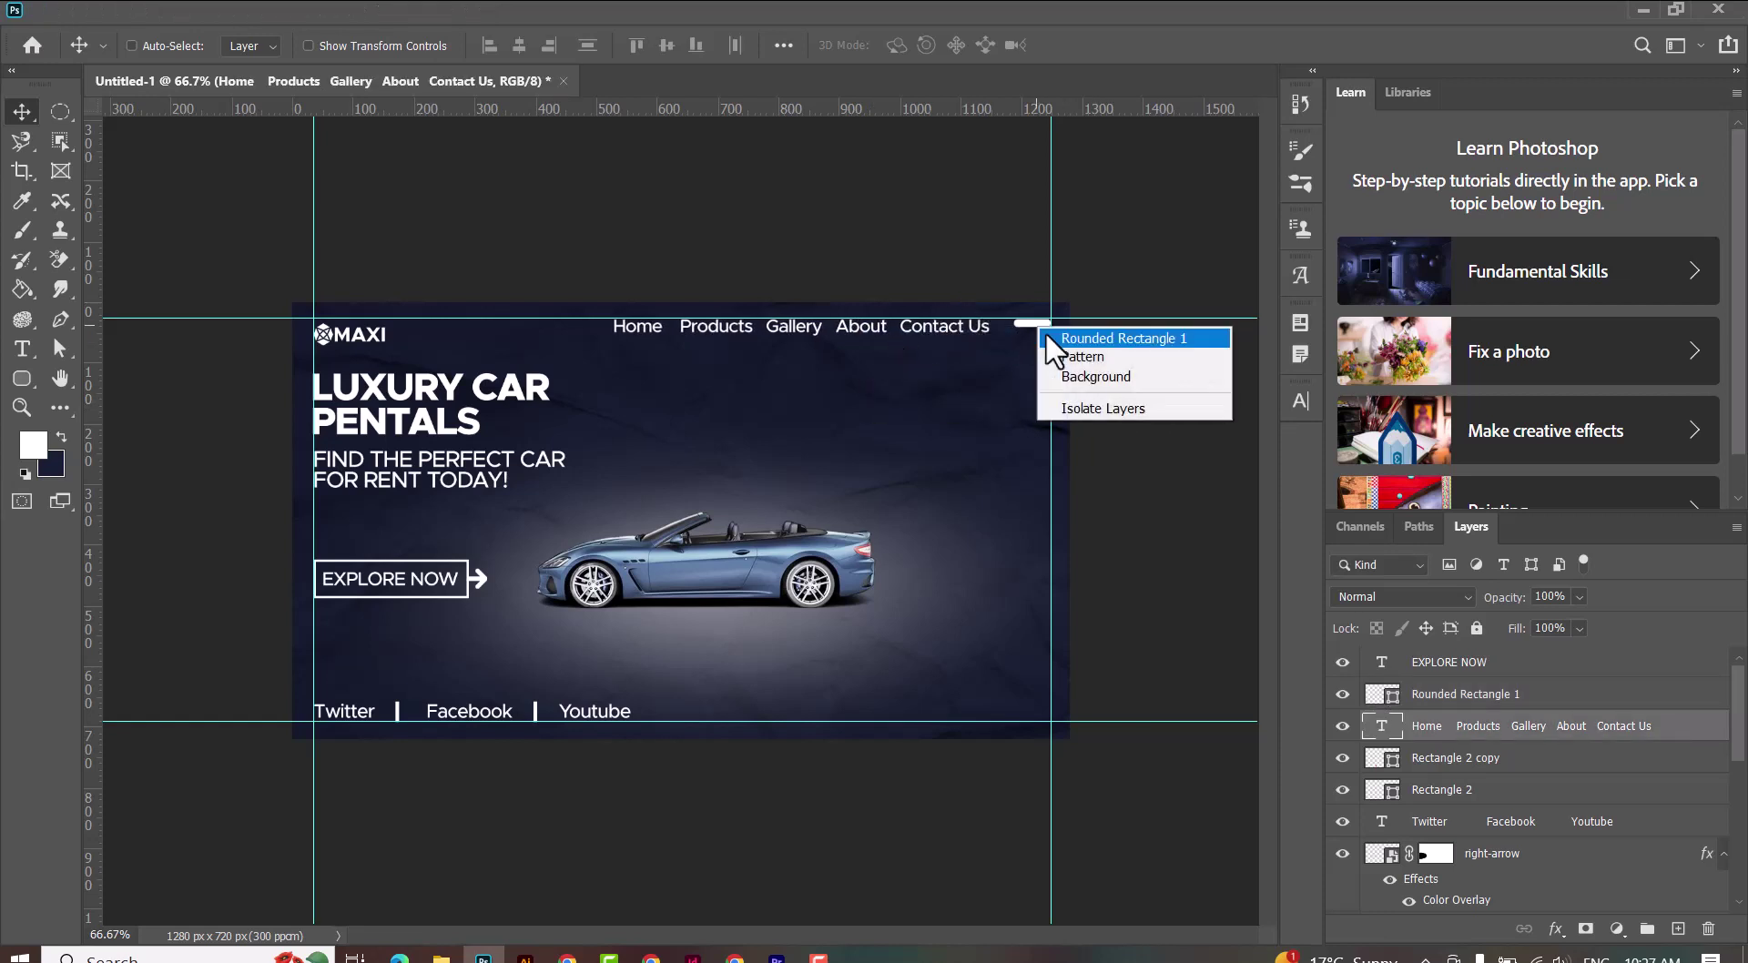
left_click(1049, 338)
Step: Duplicate the bar twice, shortening the copy to half width, for a three-bar icon
mouse_move(1021, 325)
left_mouse_down()
mouse_move(1025, 366)
mouse_move(1047, 360)
mouse_move(1031, 334)
left_mouse_up()
key("ctrl+t")
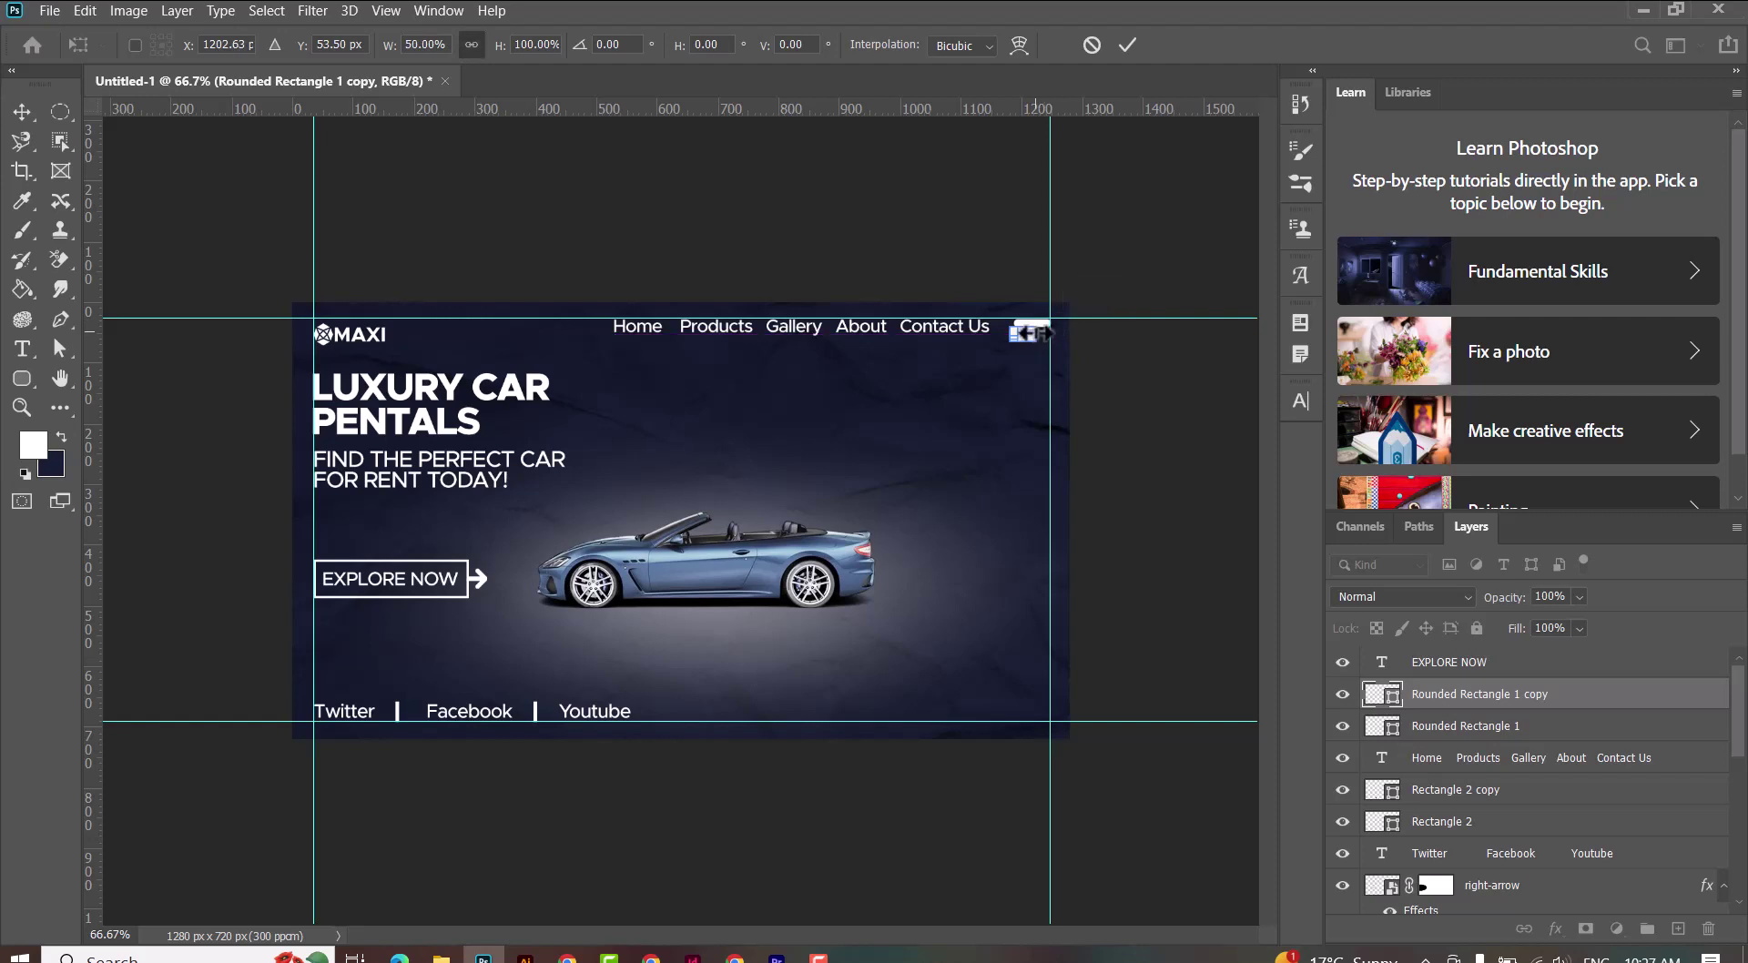
left_click_drag(1044, 339, 1043, 336)
key("Return")
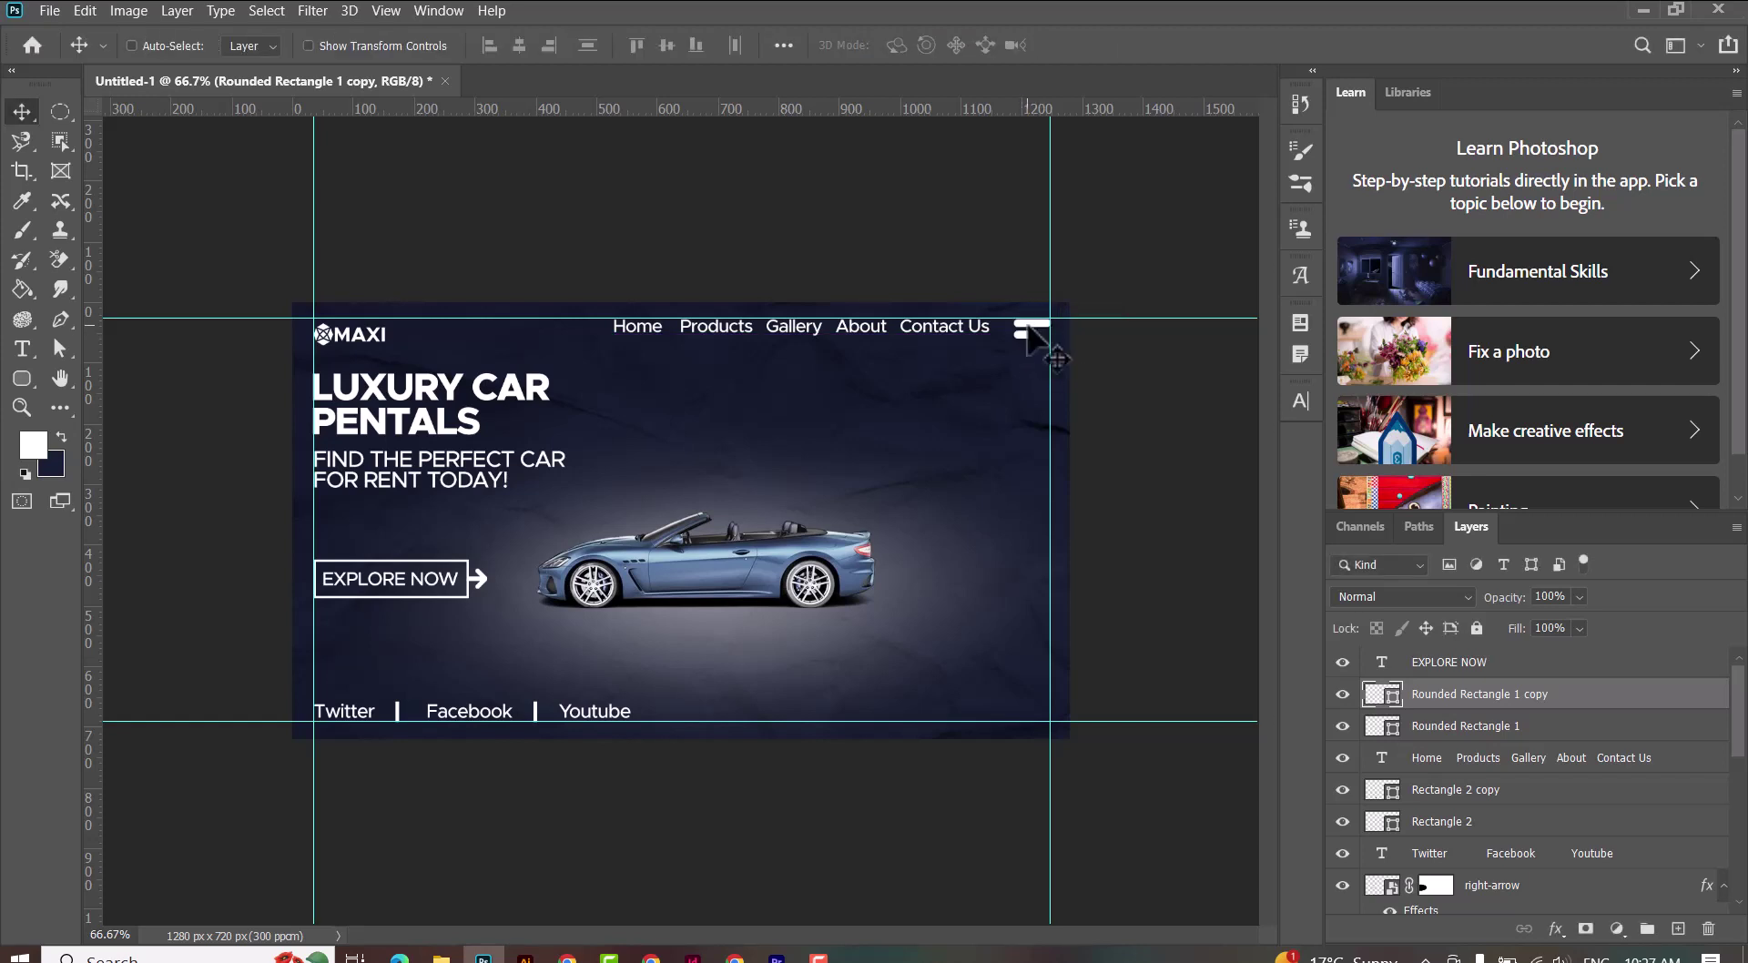
right_click(1030, 330)
left_click(1047, 339)
left_click_drag(1005, 392, 965, 465)
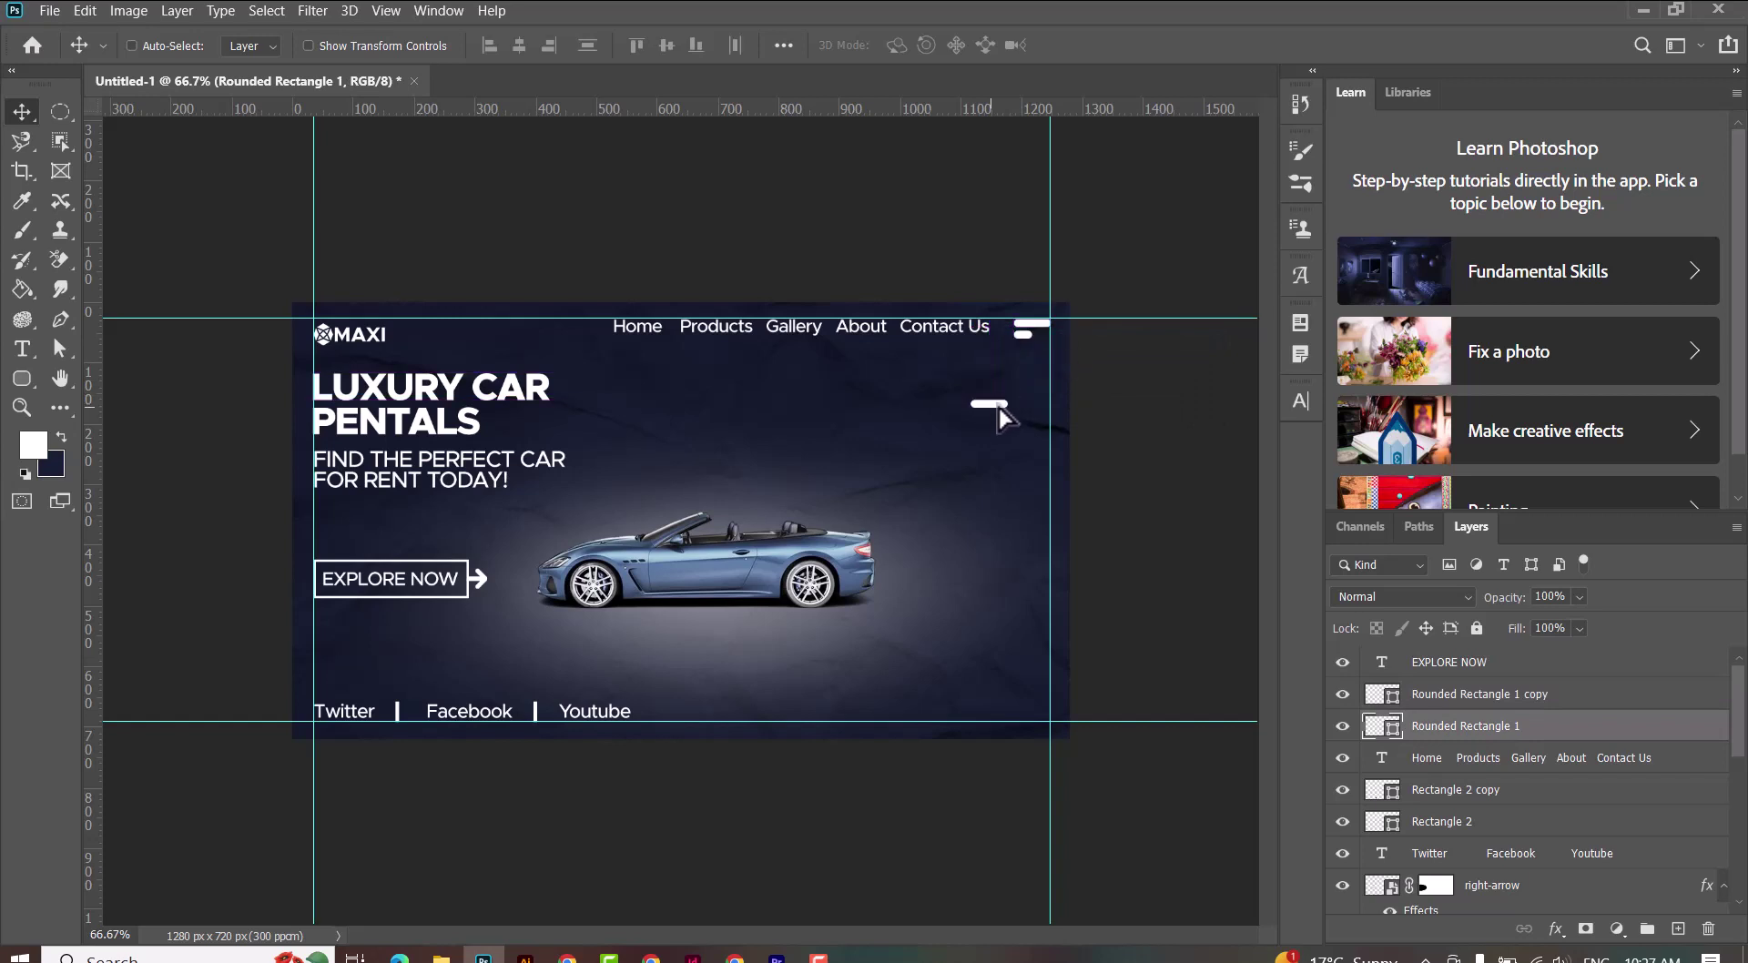
key("ctrl+t")
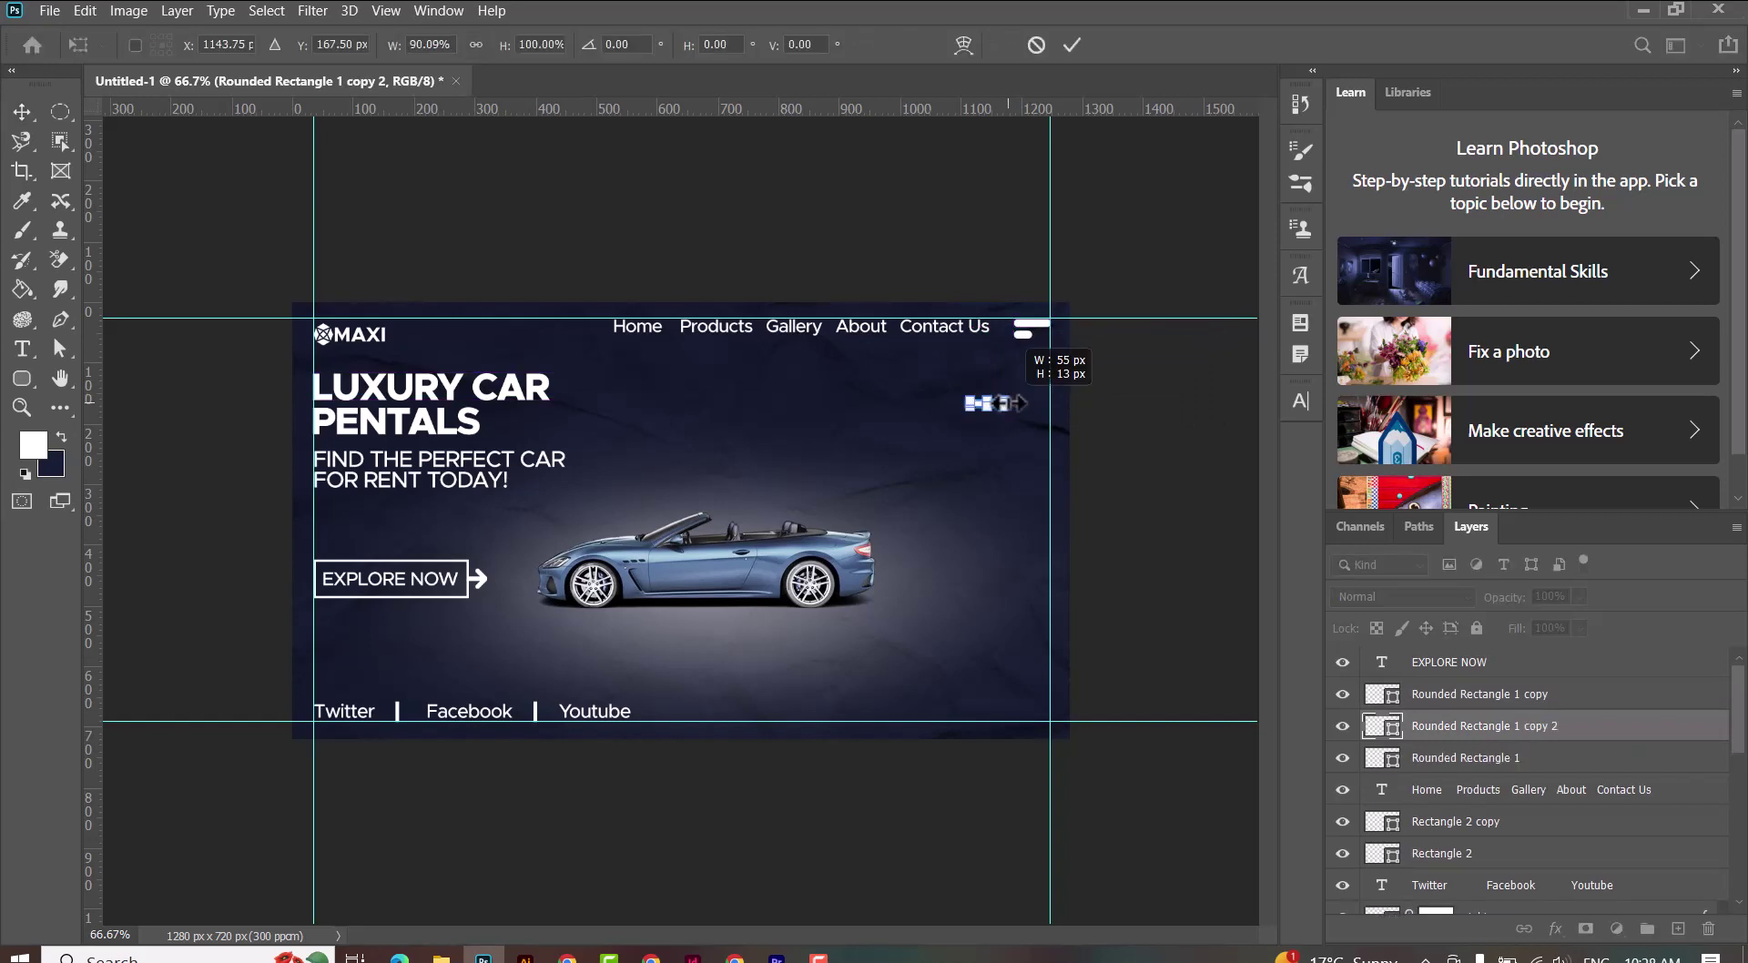
key("Return")
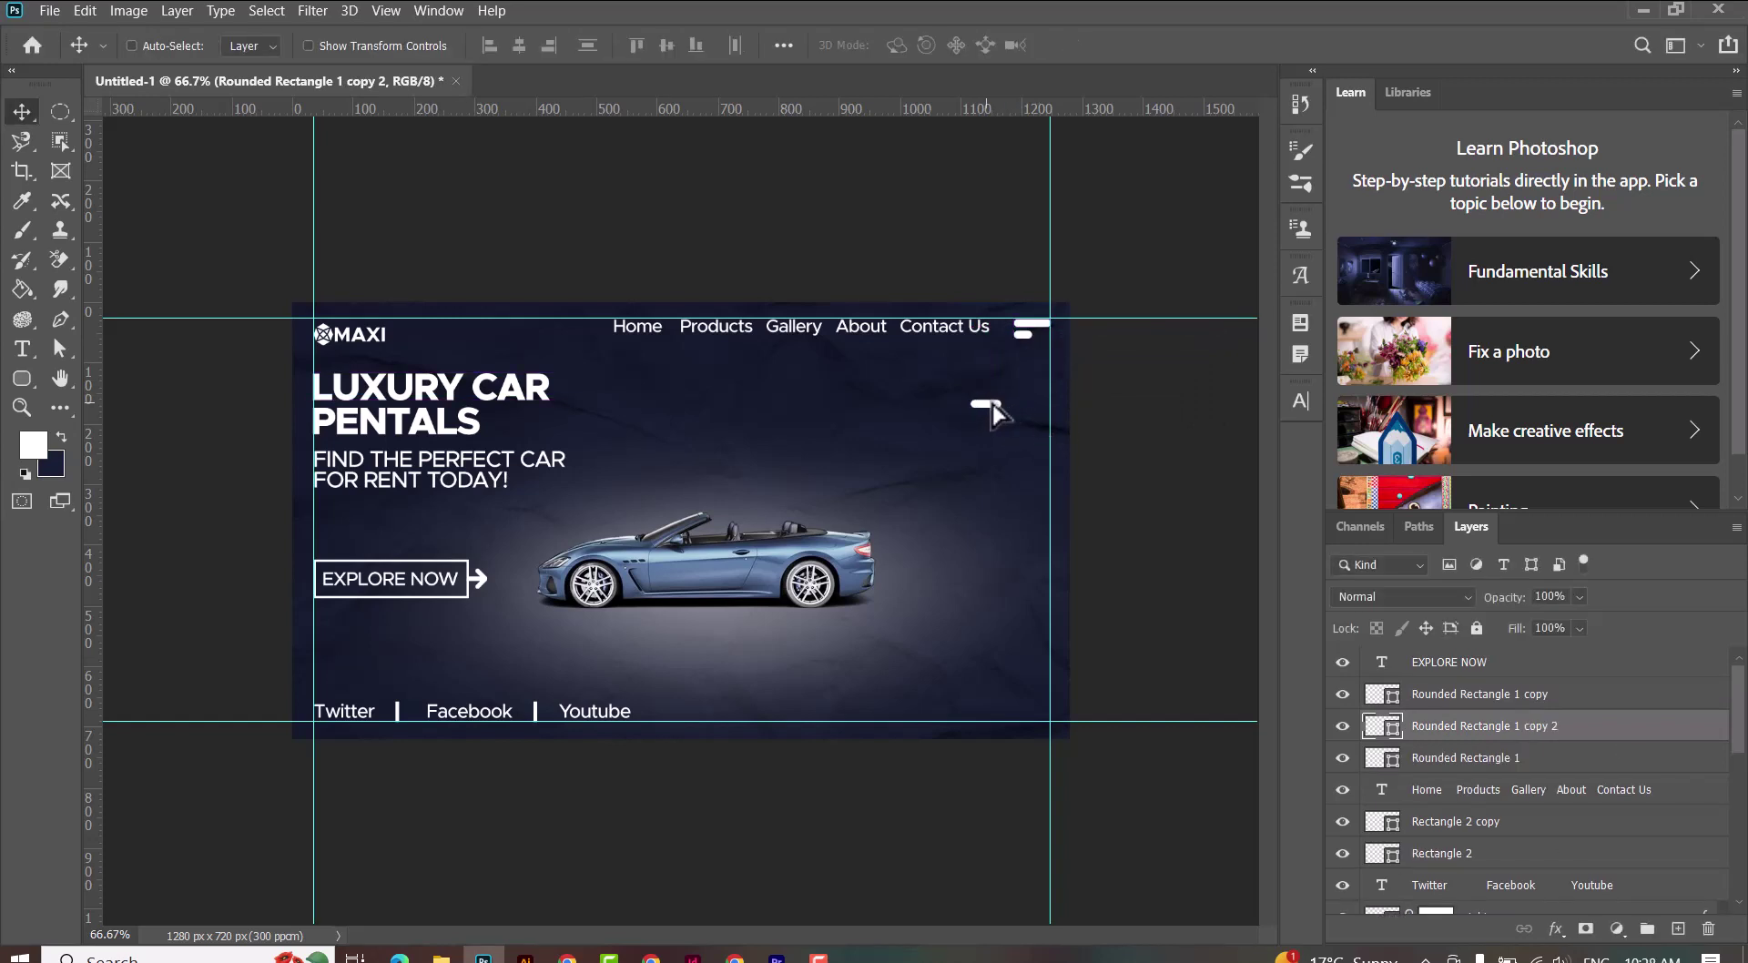
mouse_move(1010, 407)
left_mouse_down()
mouse_move(1051, 372)
mouse_move(1000, 364)
mouse_move(1023, 344)
left_mouse_up()
Step: Align the two copied bars in a neat stack under the top bar
right_click(1033, 336)
left_click(1034, 345)
right_click(1027, 370)
left_click(1029, 382)
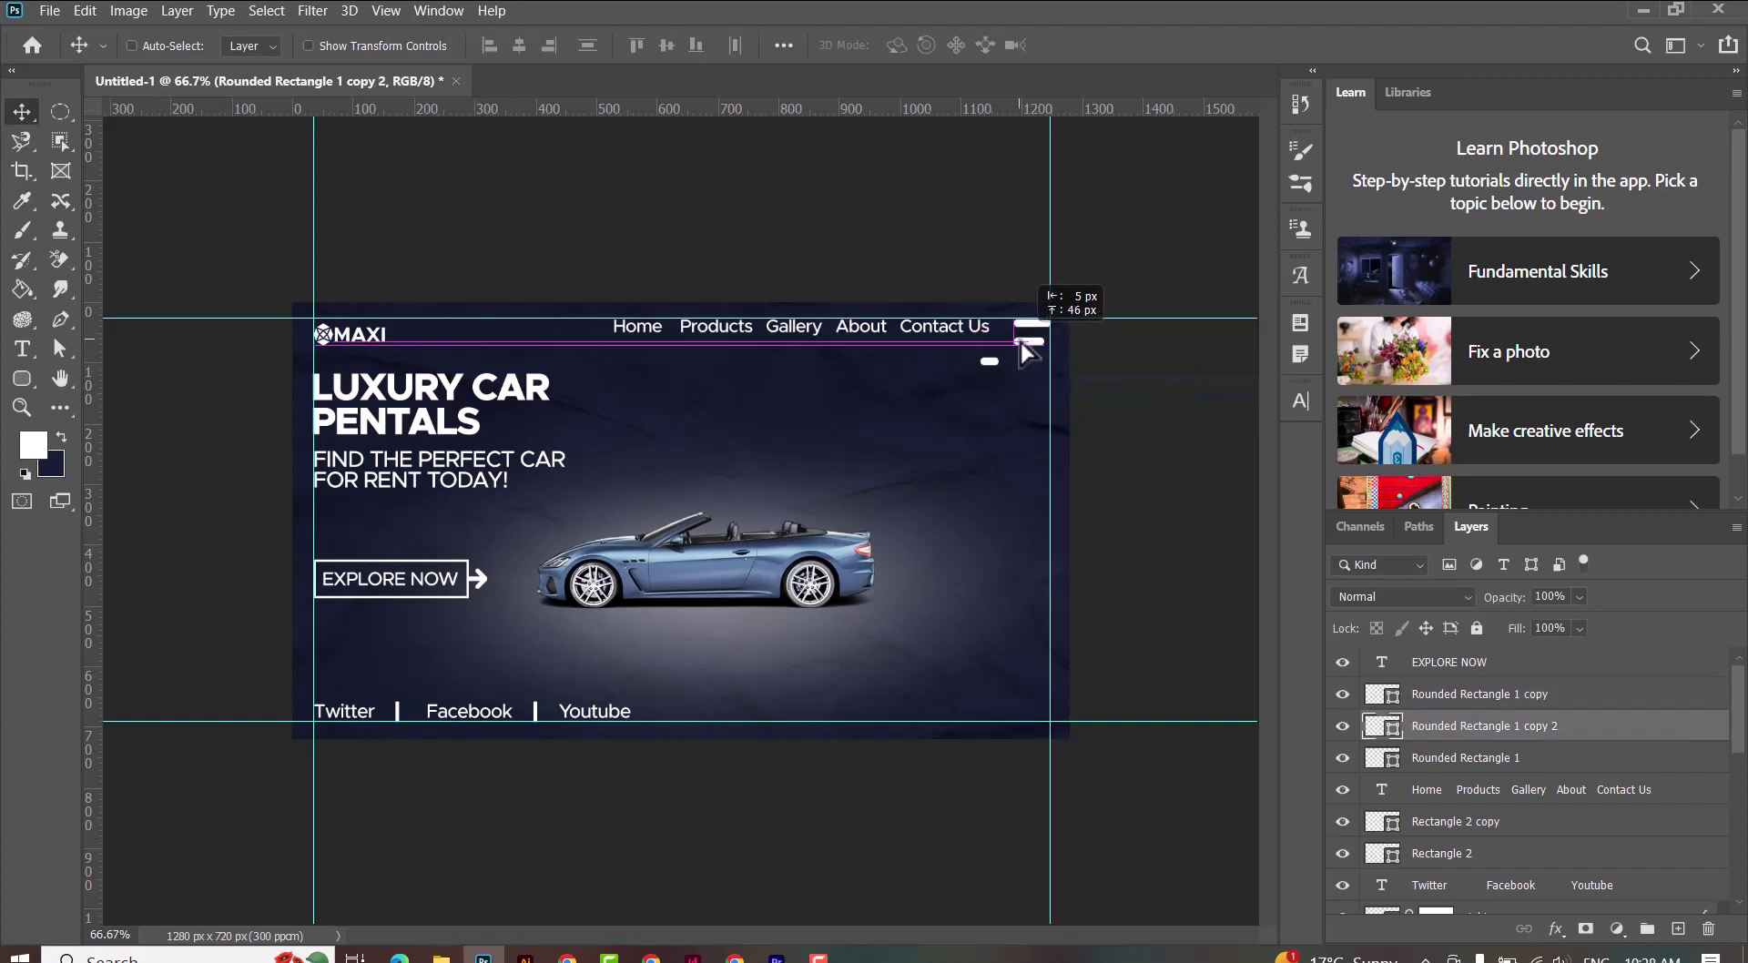
left_click_drag(1022, 343, 1018, 336)
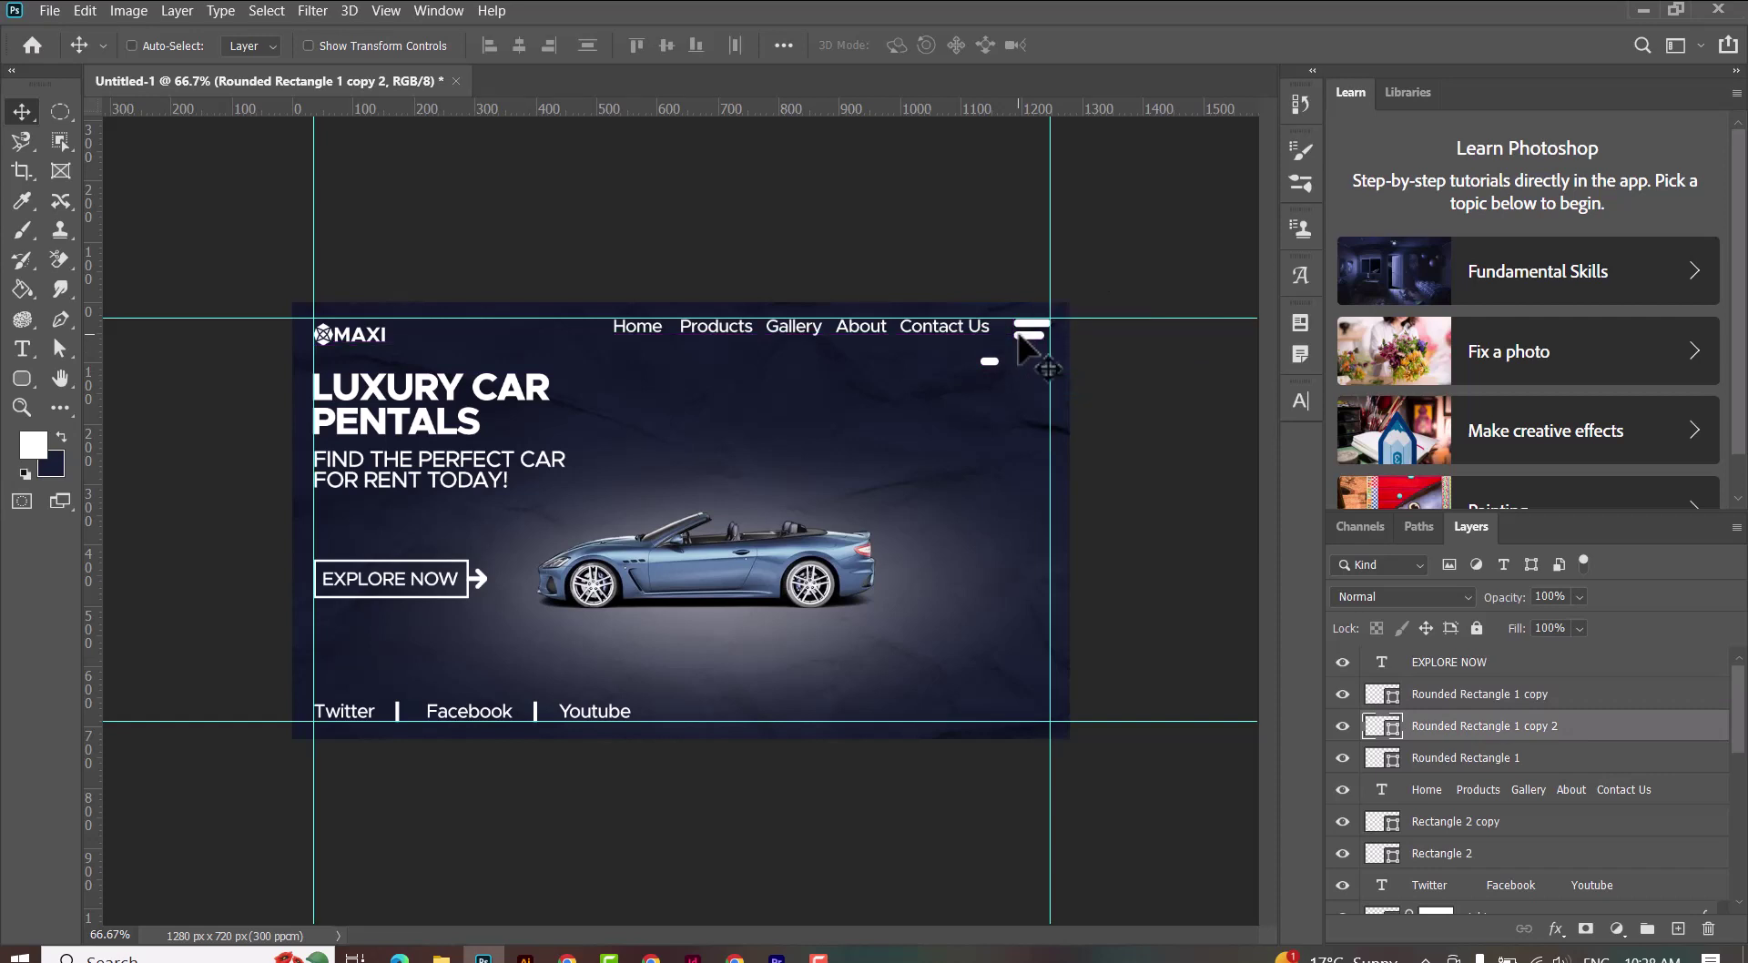
right_click(989, 362)
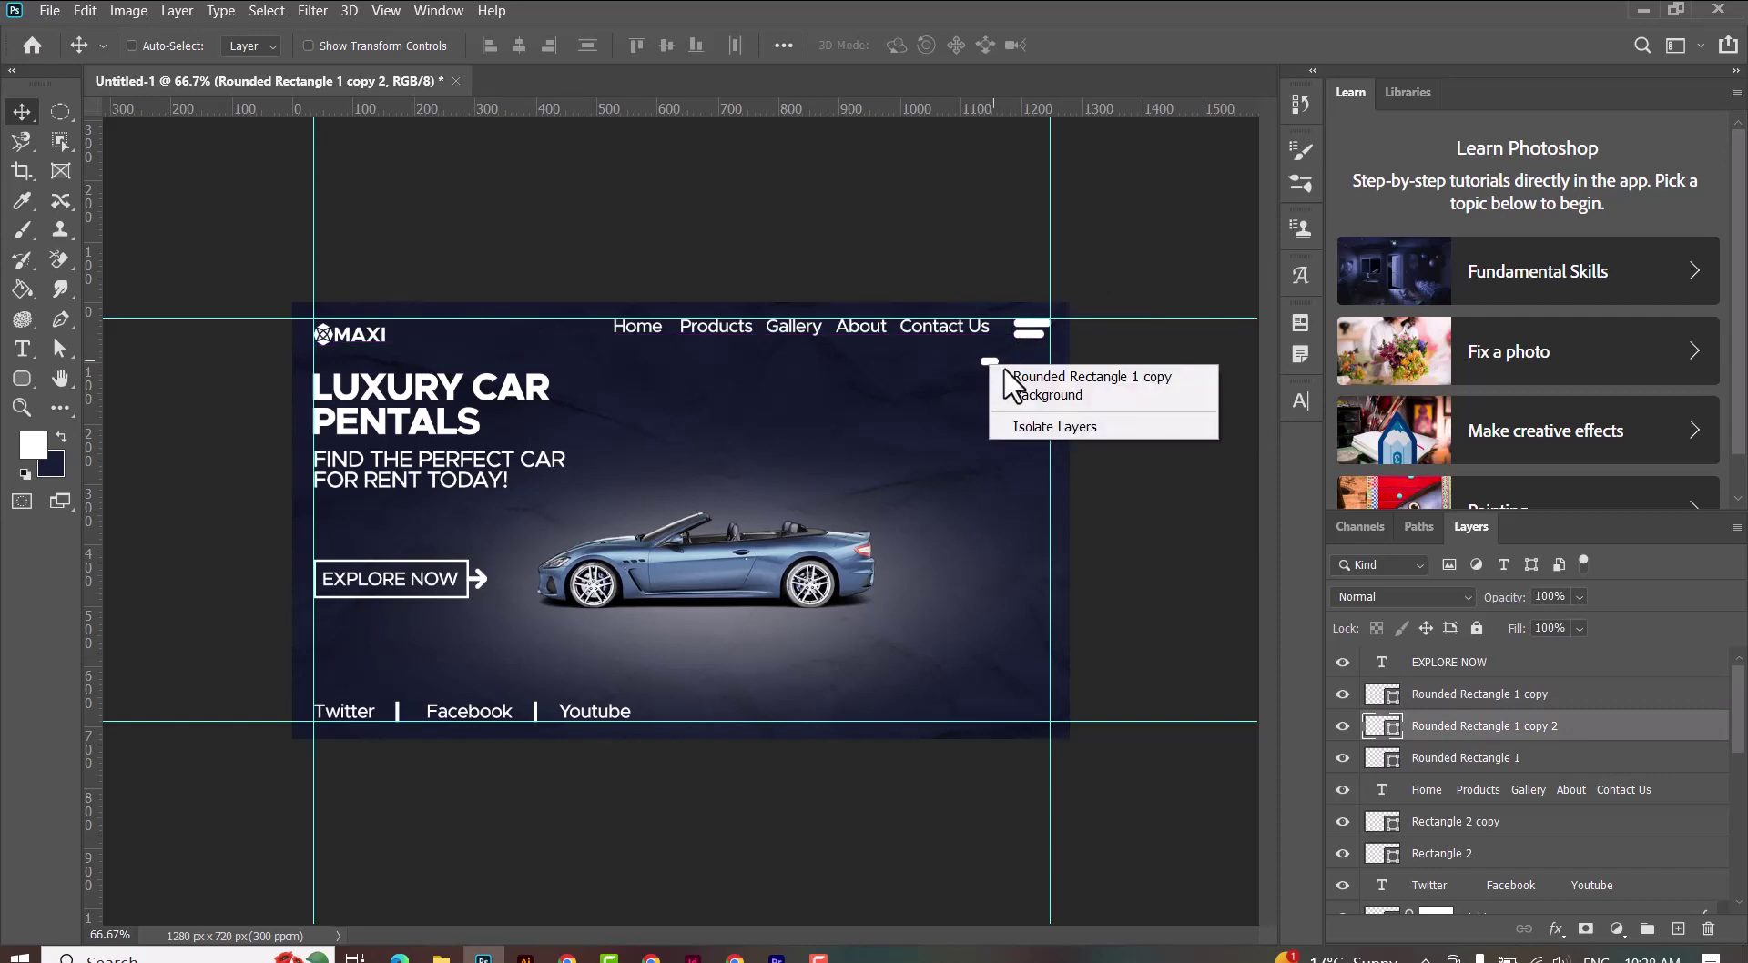
left_click(1004, 372)
left_click_drag(997, 364, 1027, 350)
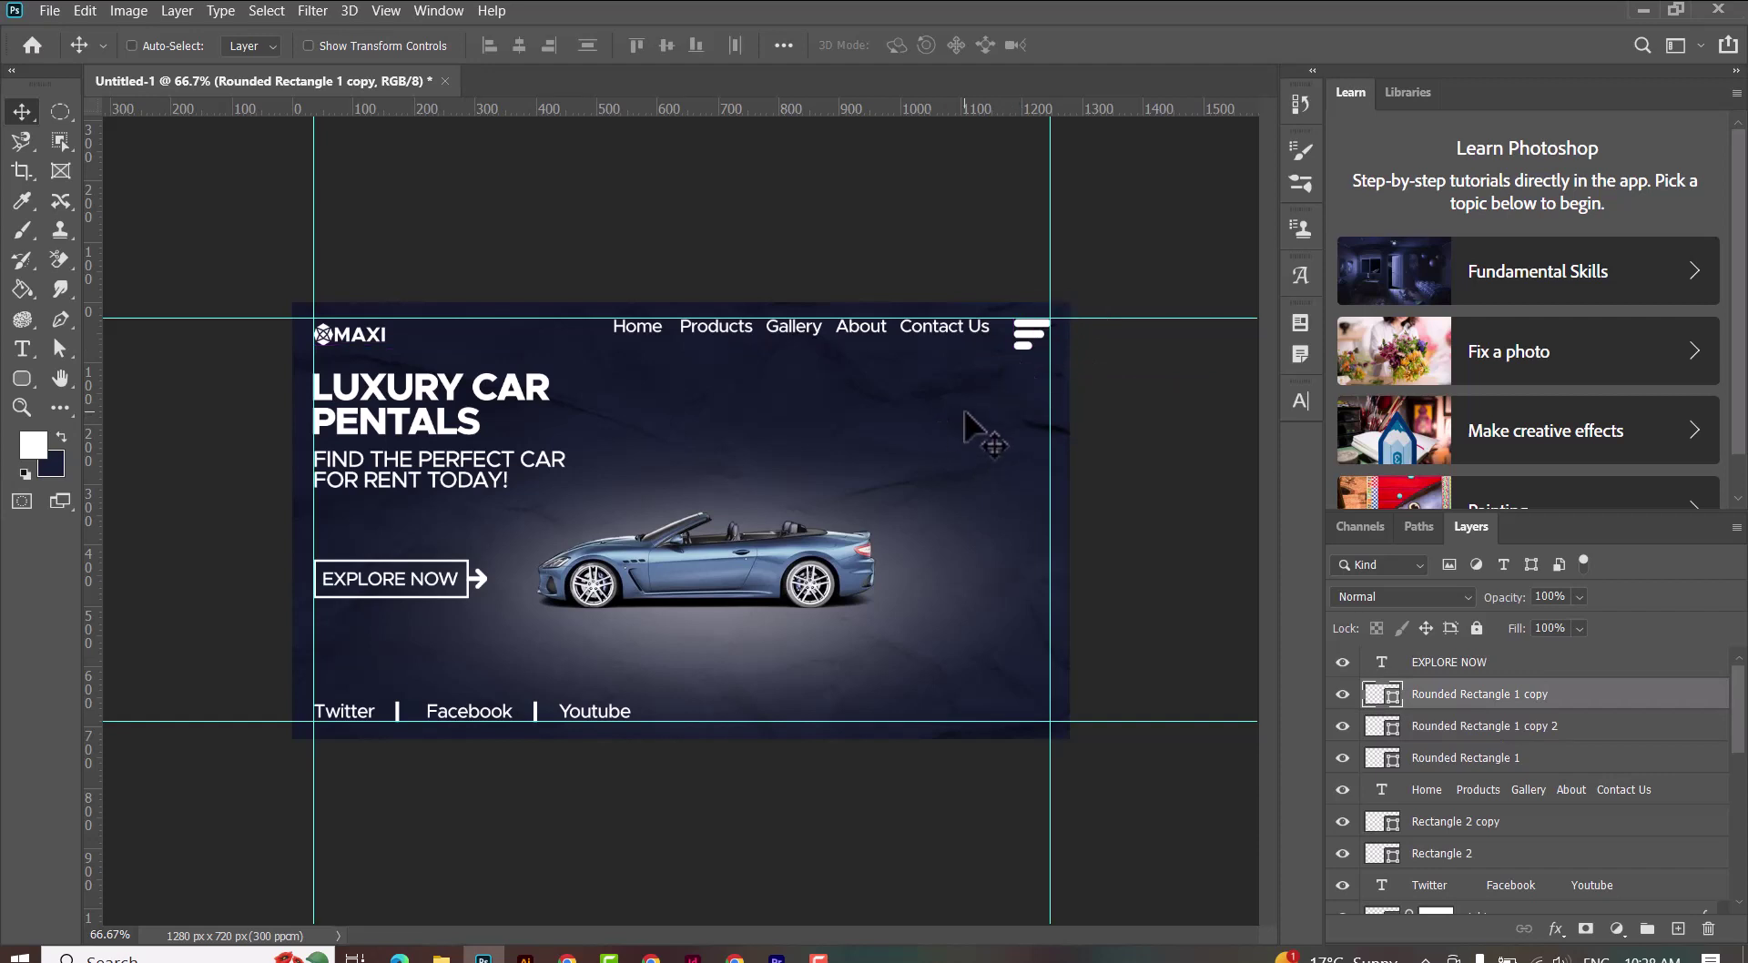
Step: Add a bold white 'SPECS' text layer to the right of the car
left_click(22, 348)
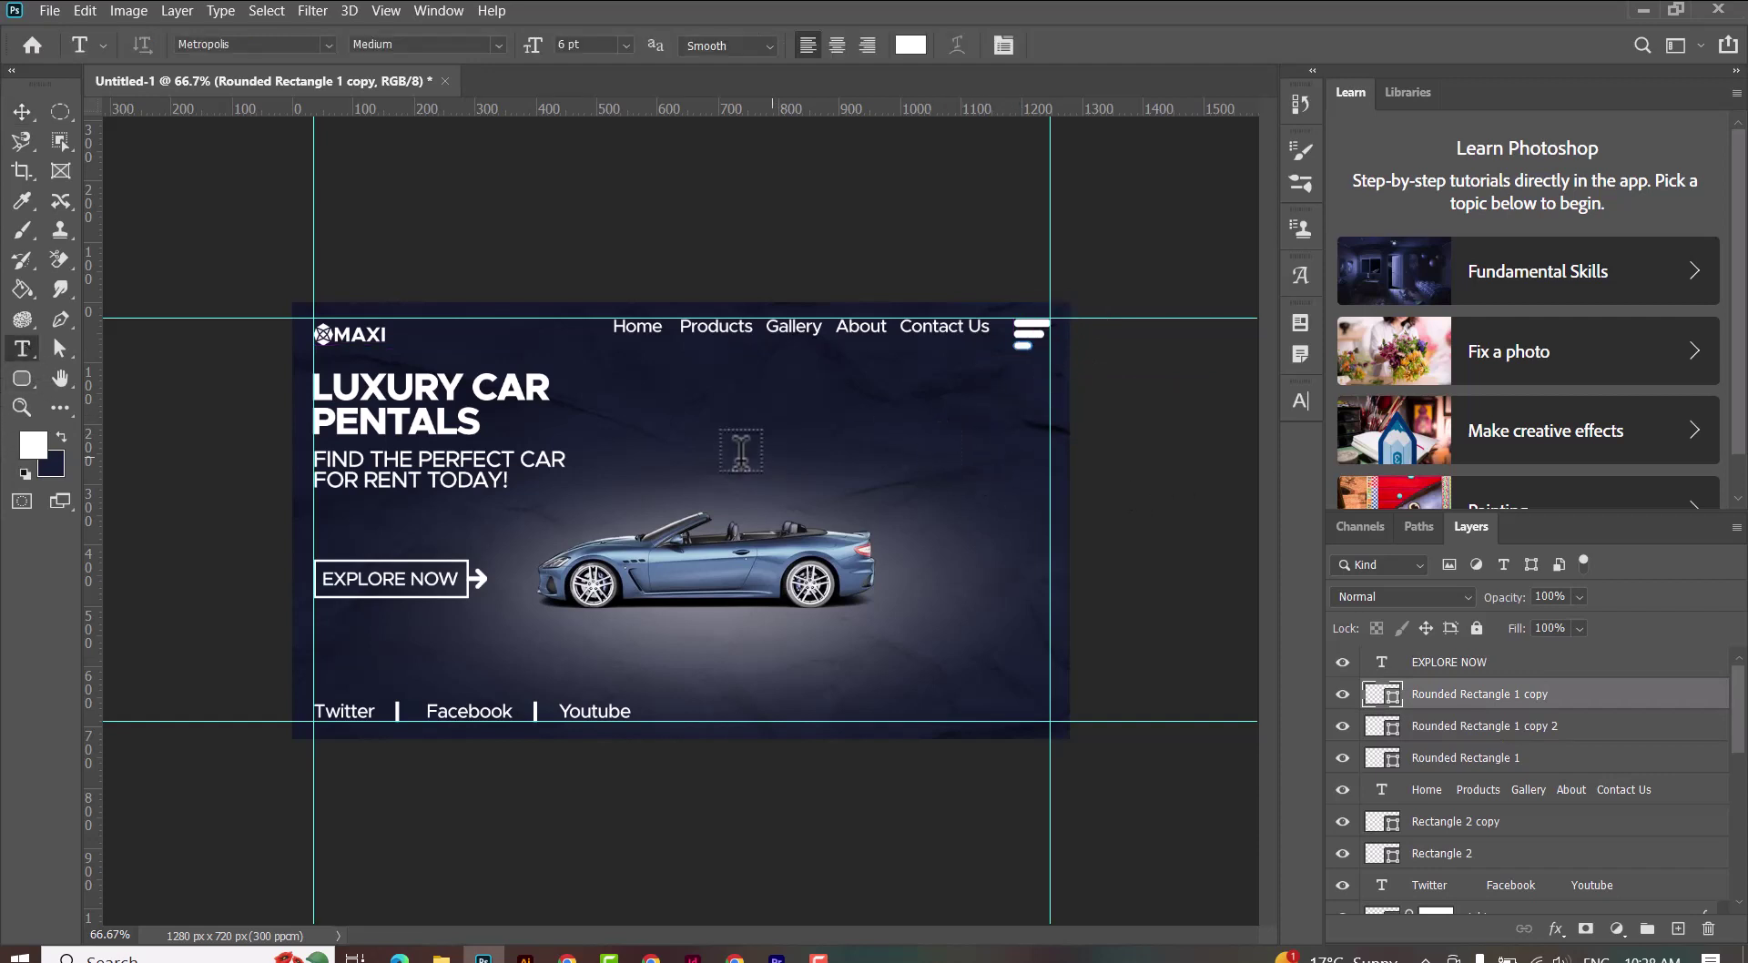
left_click(899, 465)
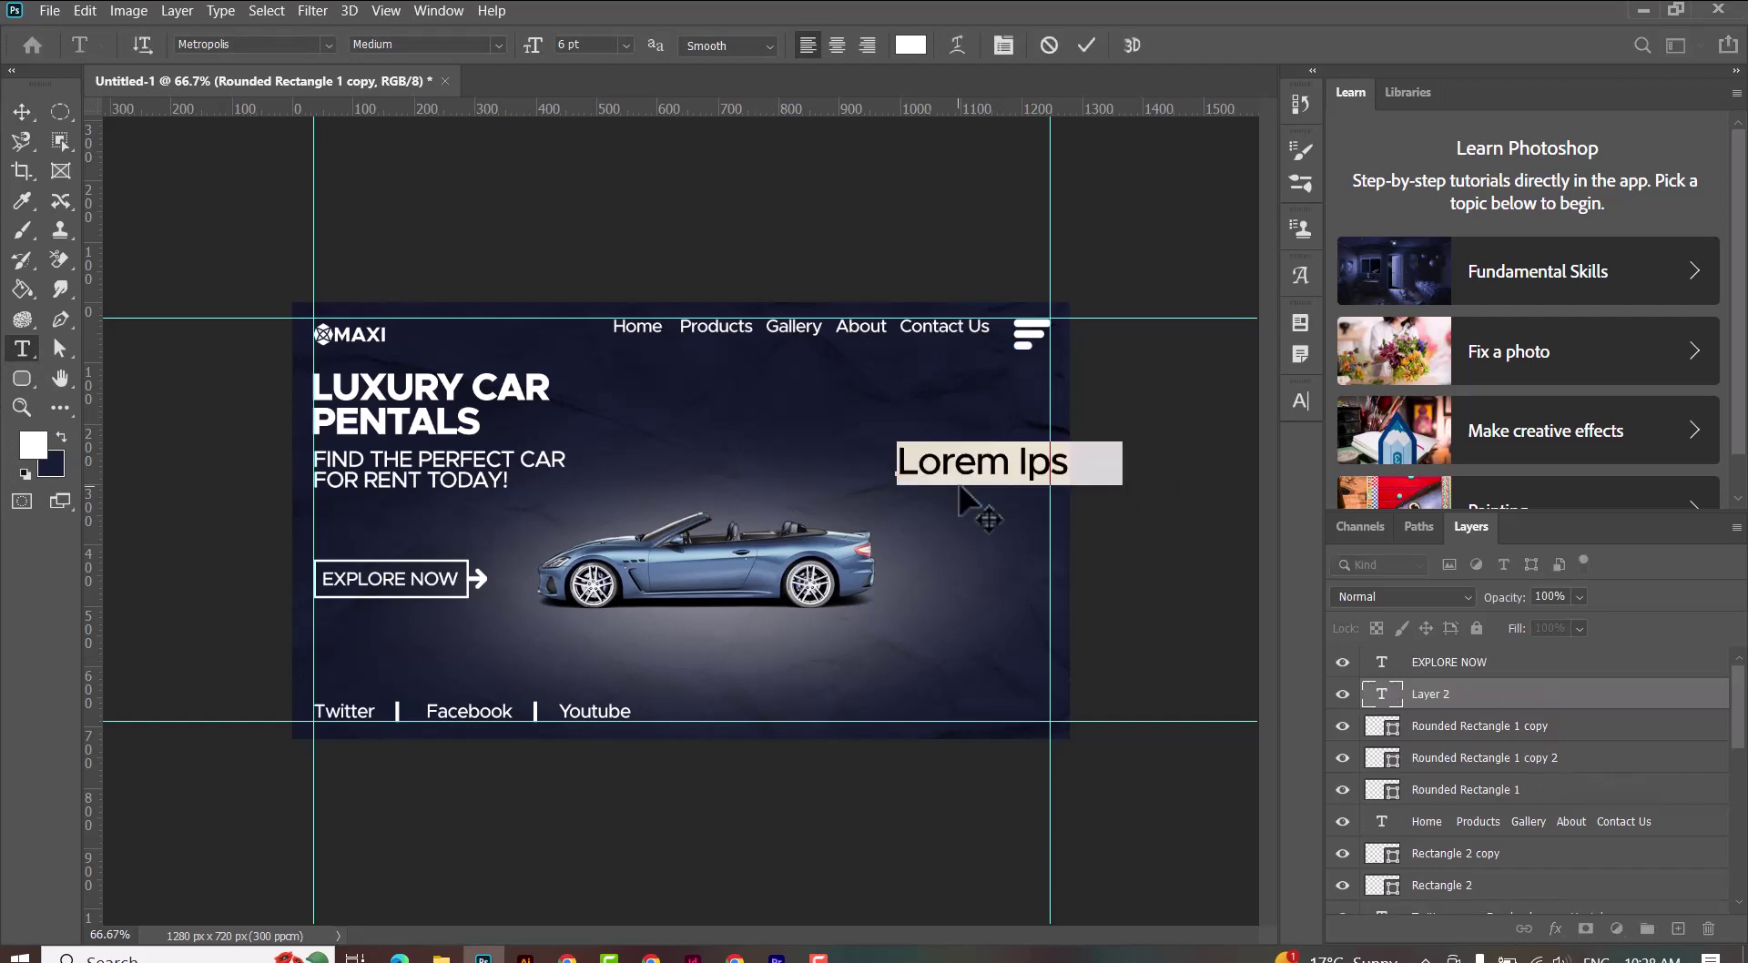
type("SPE")
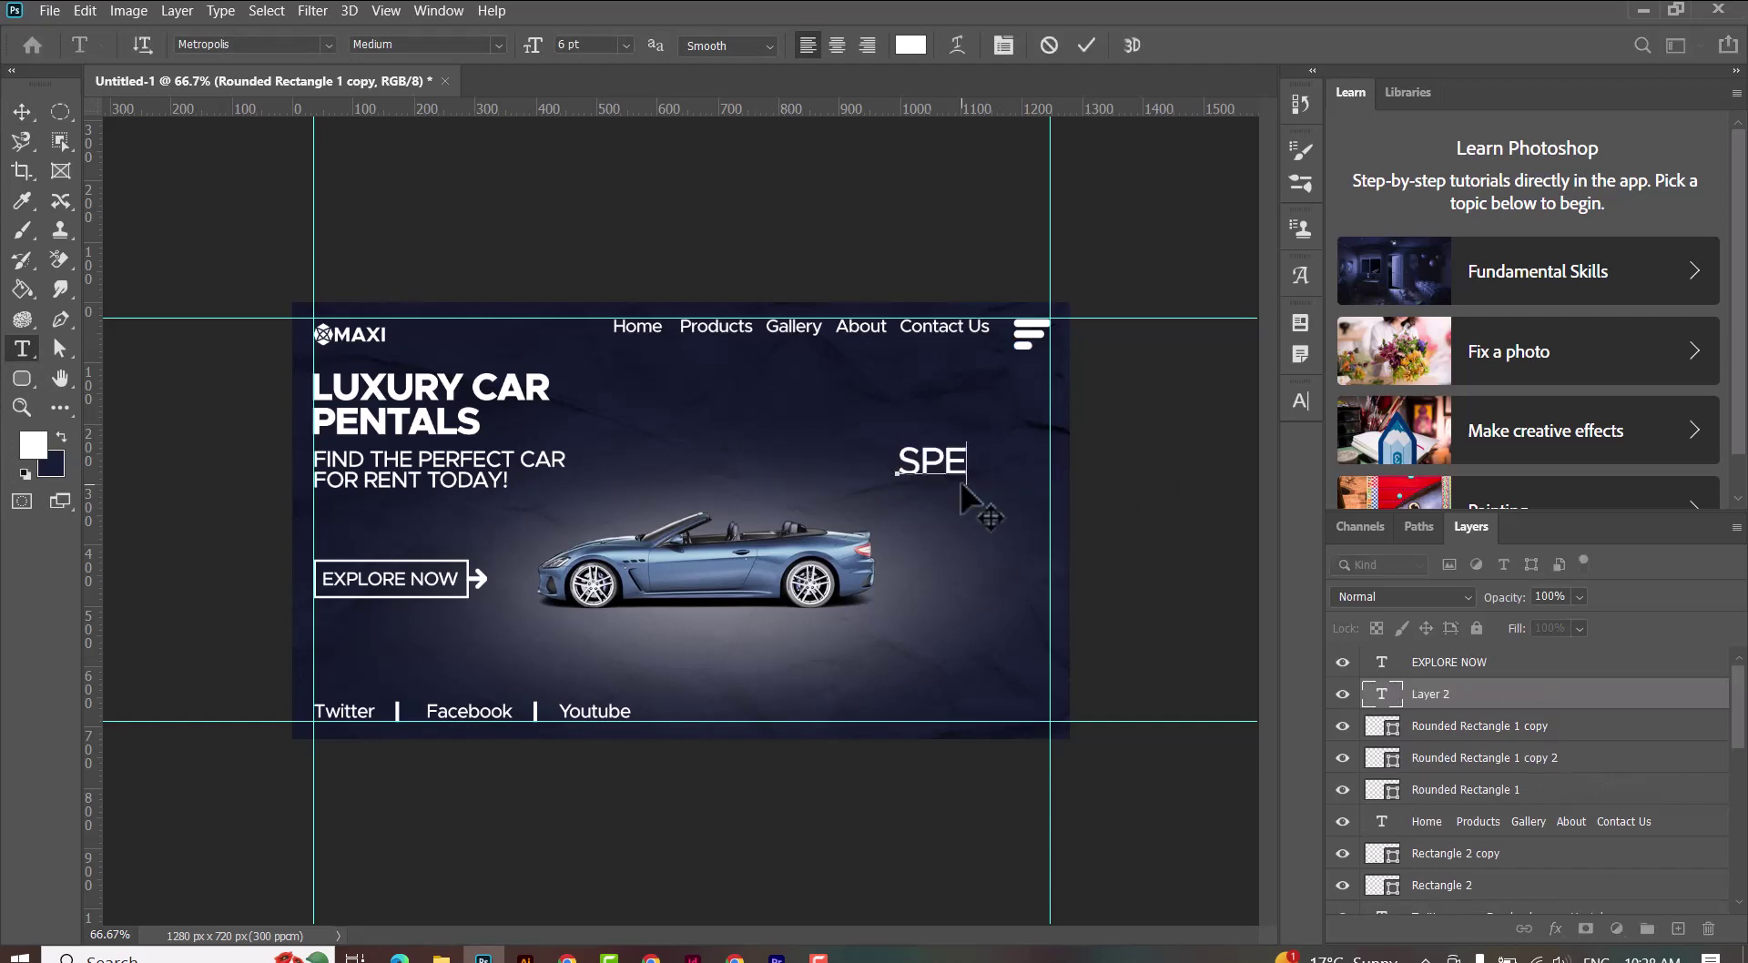
type("CS")
key("ctrl+a")
left_click(498, 45)
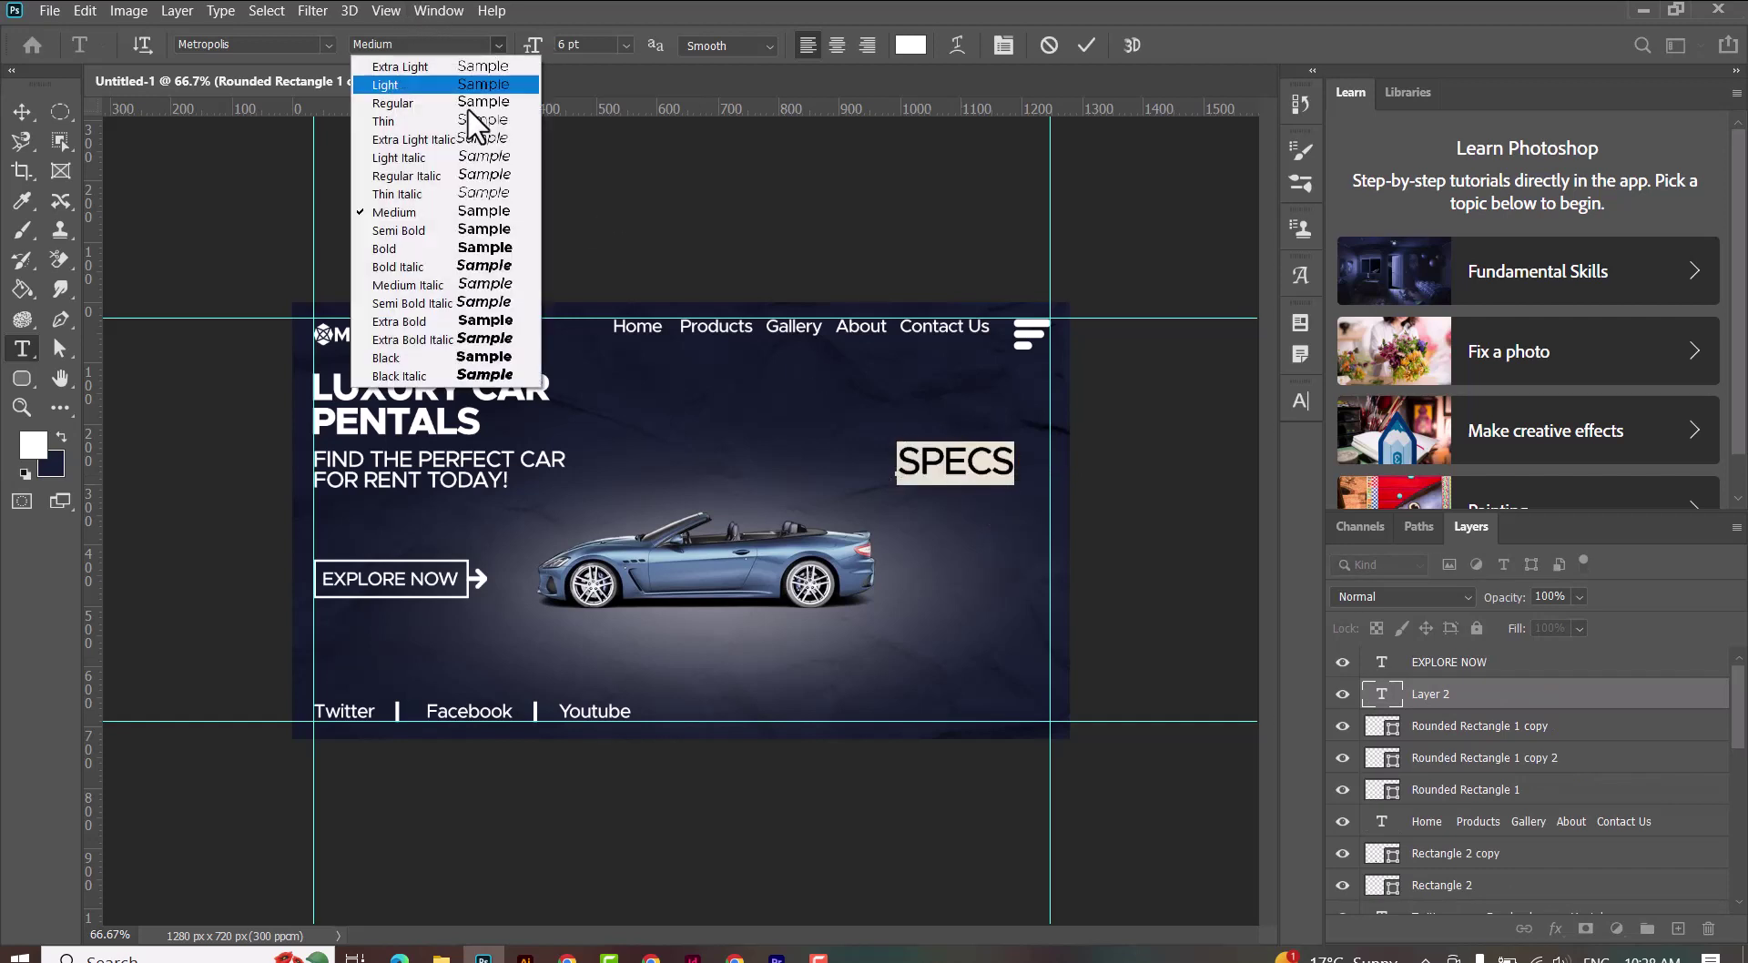
left_click(409, 250)
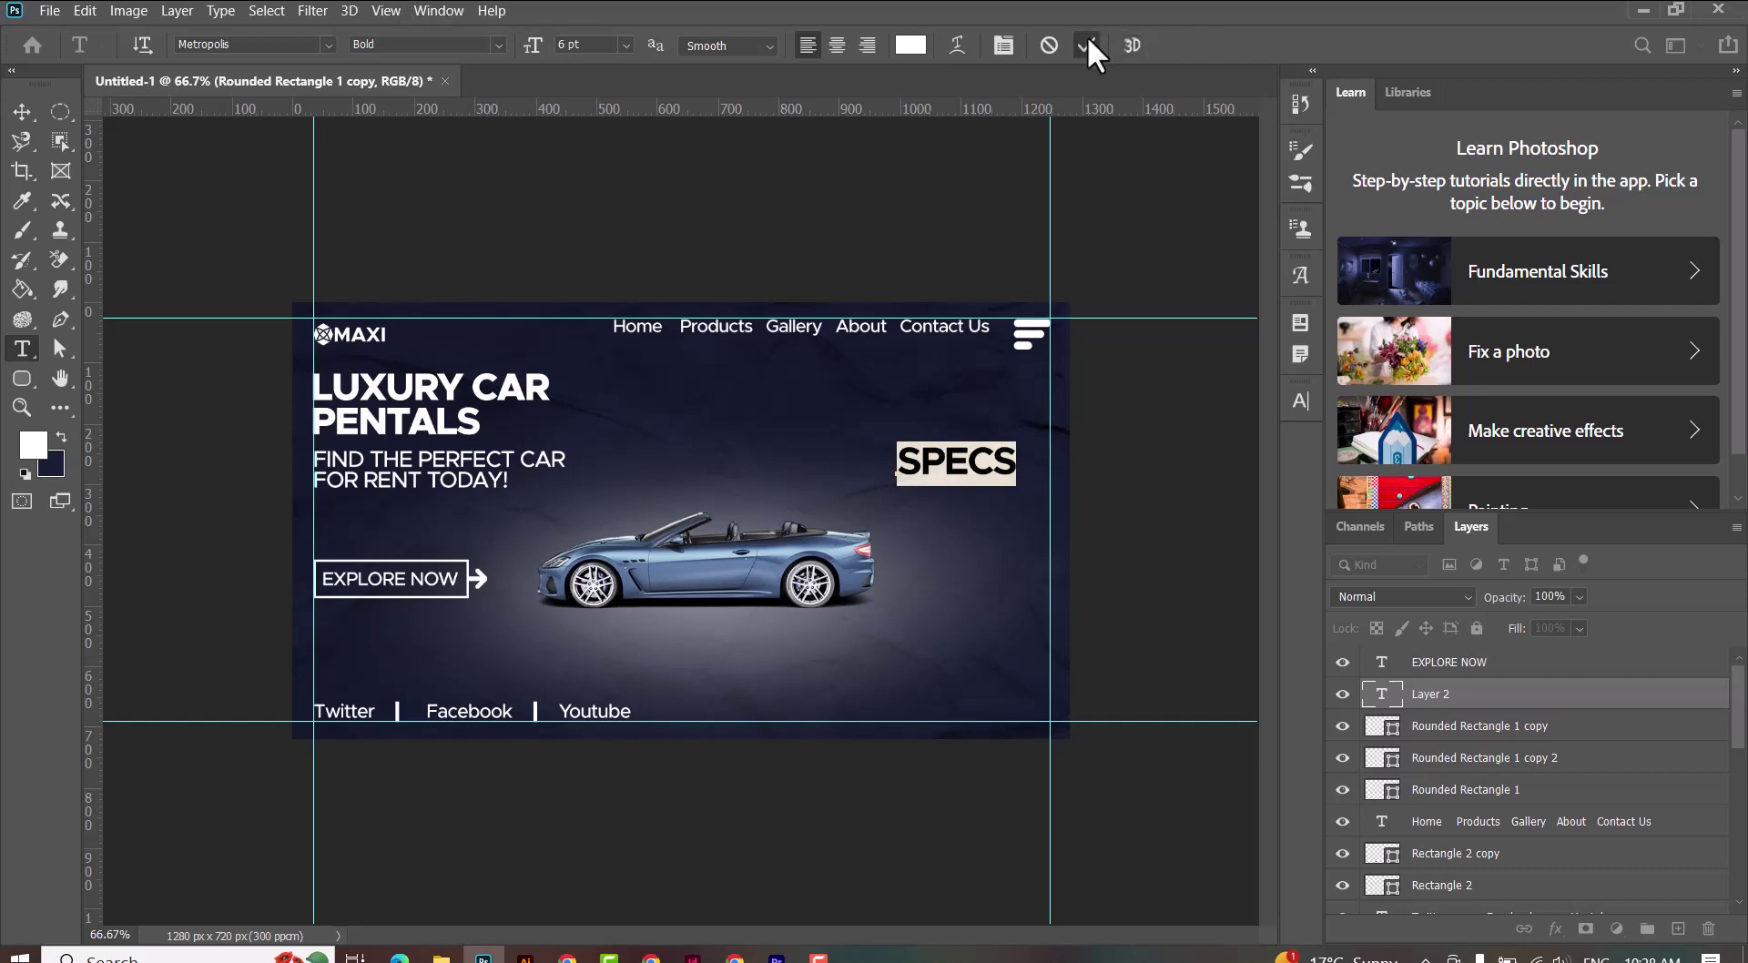
left_click(1087, 45)
Step: Shrink SPECS to about 64% and change its font weight to Extra Bold
left_click(21, 111)
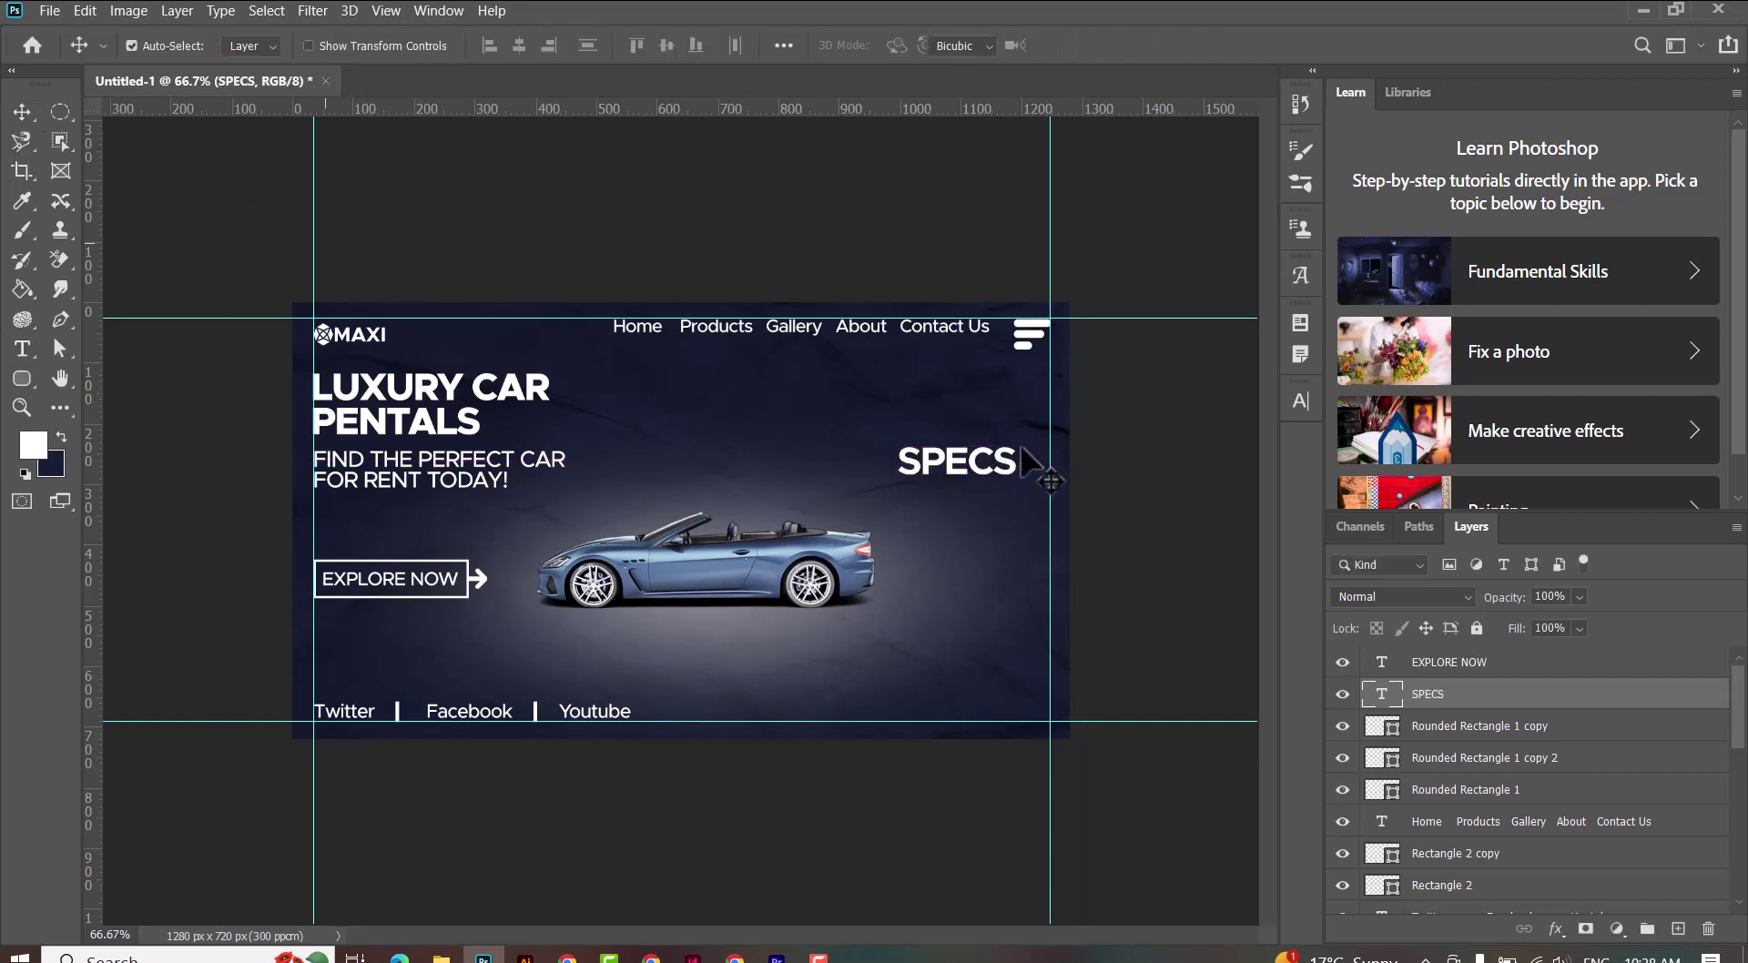
key("ctrl+t")
left_click_drag(1017, 443, 960, 466)
key("Return")
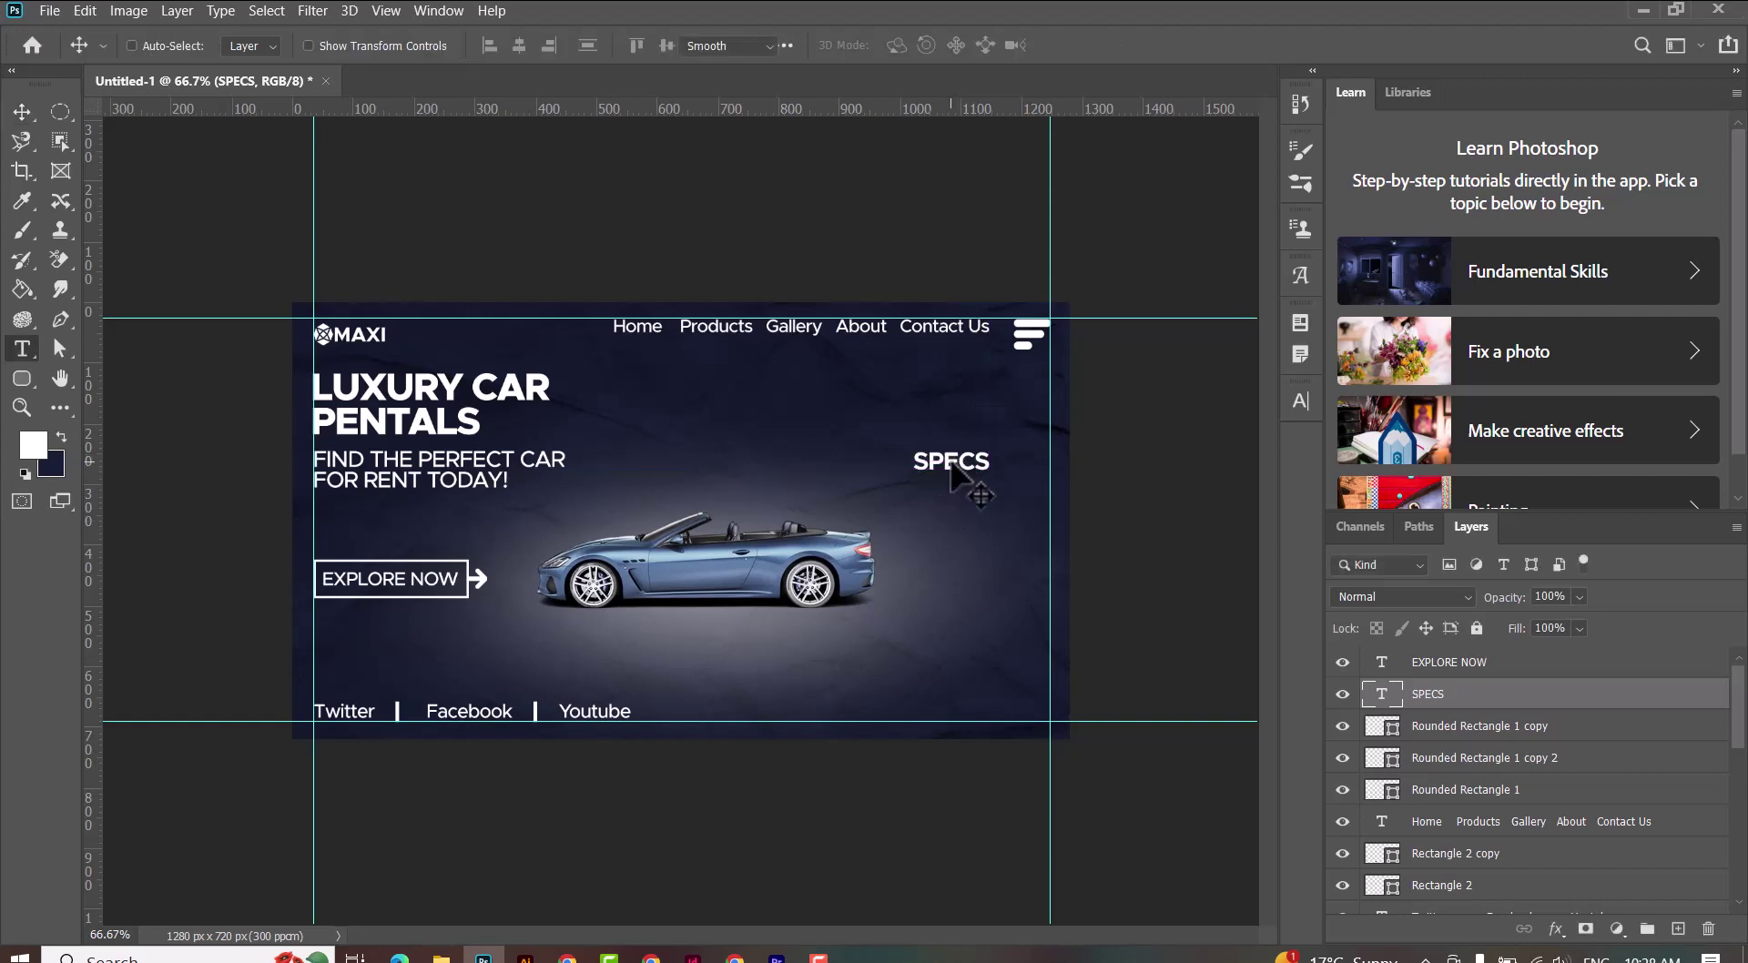
double_click(951, 461)
left_click(493, 44)
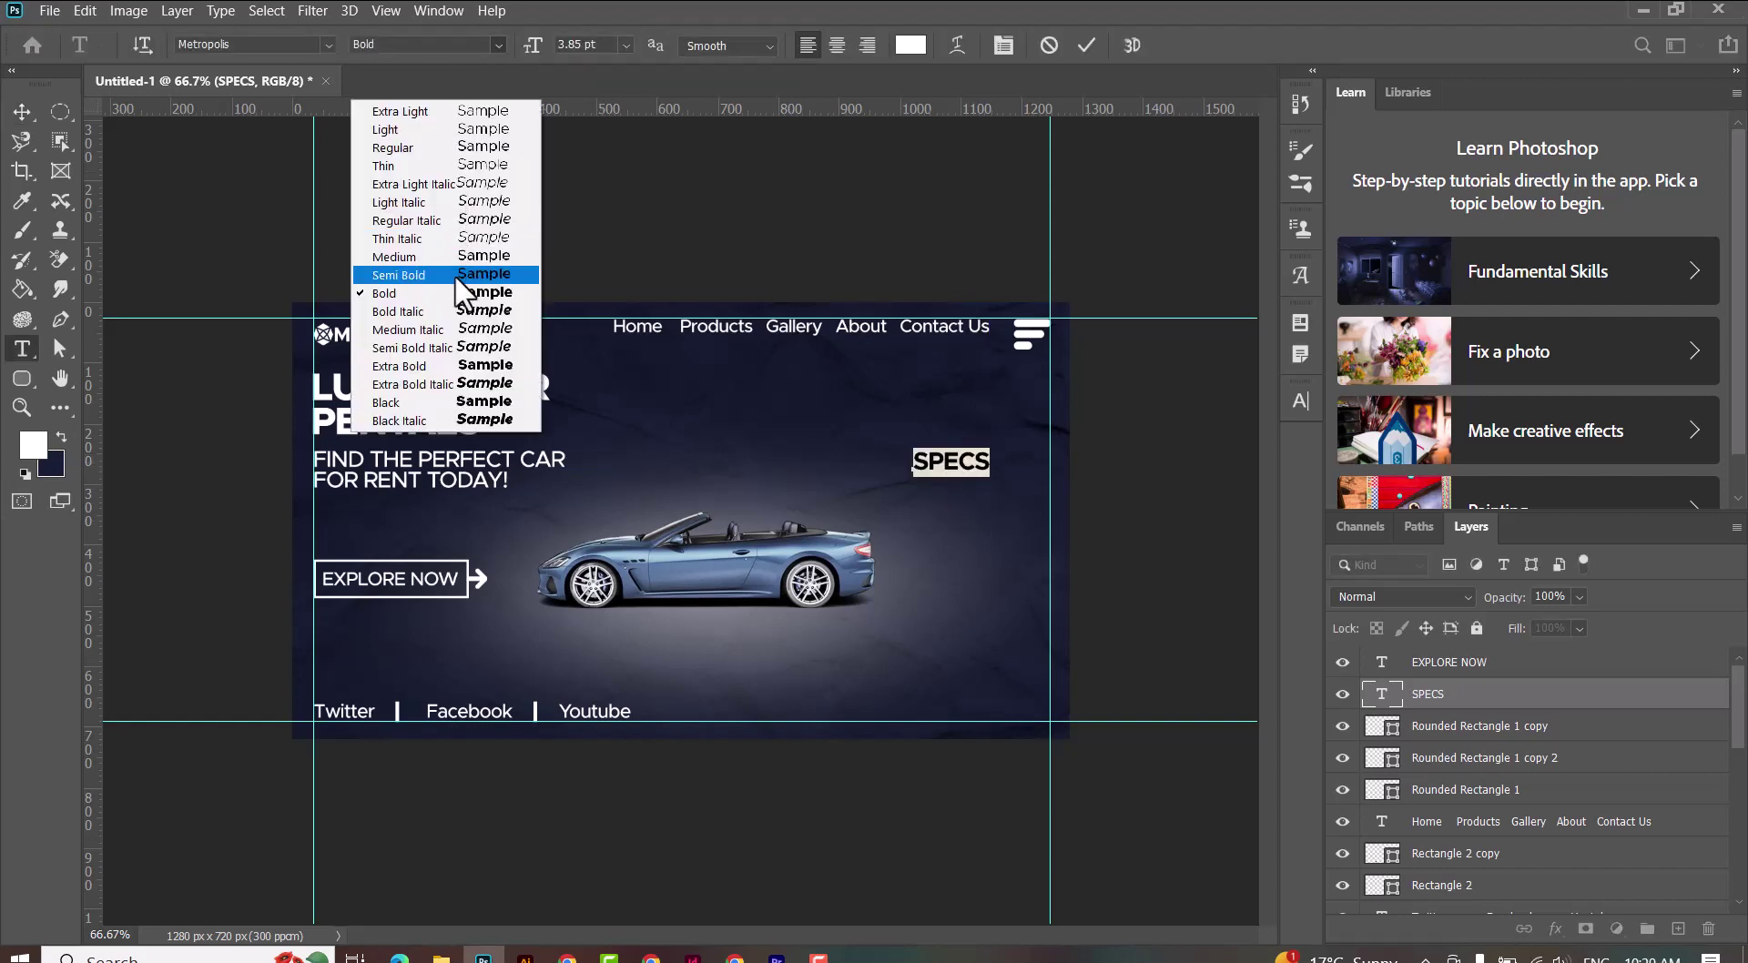
left_click(441, 364)
left_click(1084, 45)
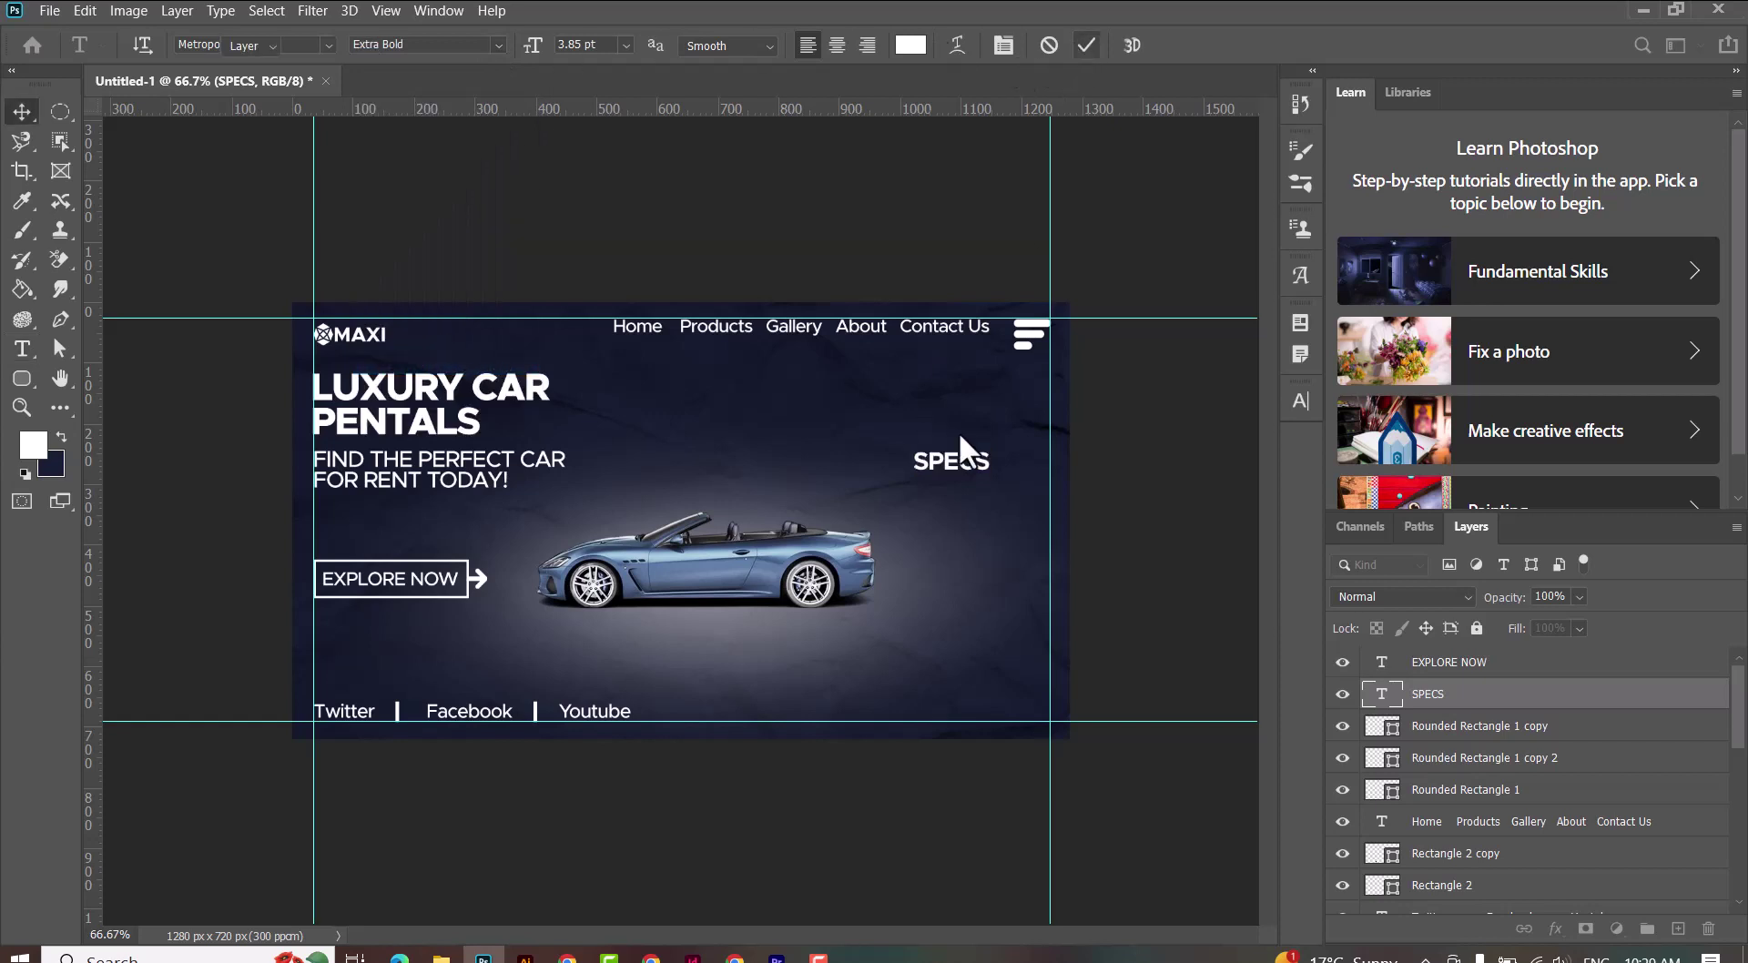
Step: Scale SPECS to about 77%, add a vertical guide near 989 px, and align SPECS to it
key("ctrl+t")
left_click_drag(995, 445, 974, 449)
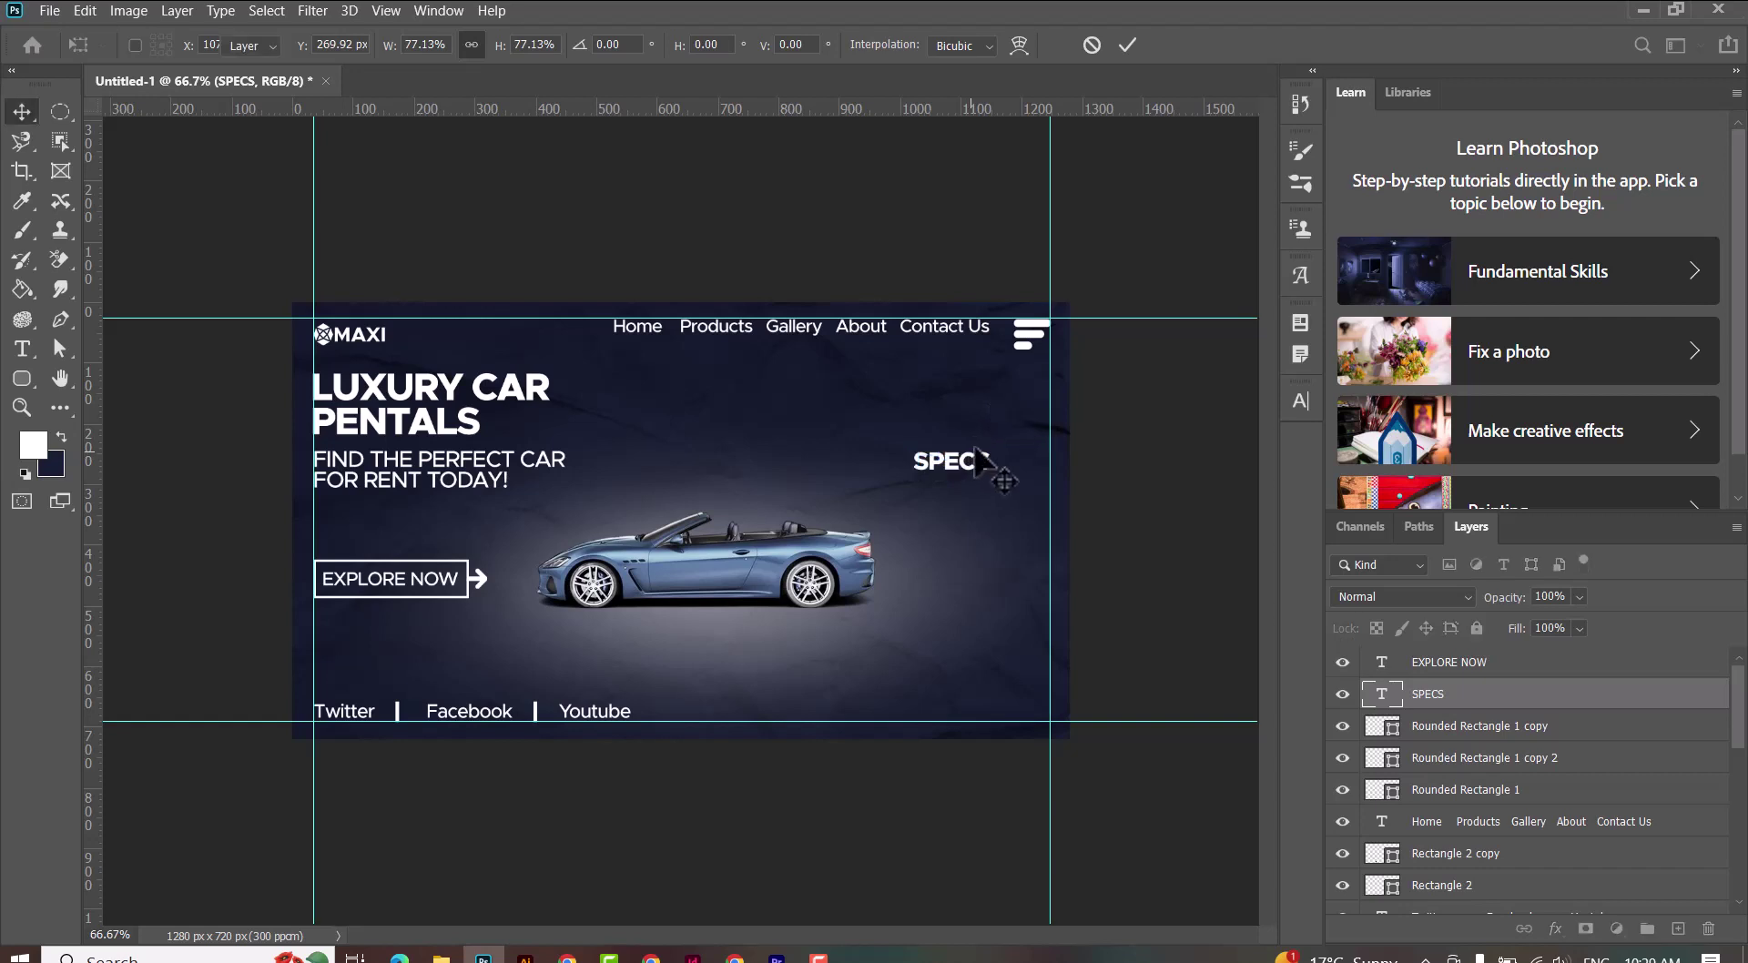
key("Return")
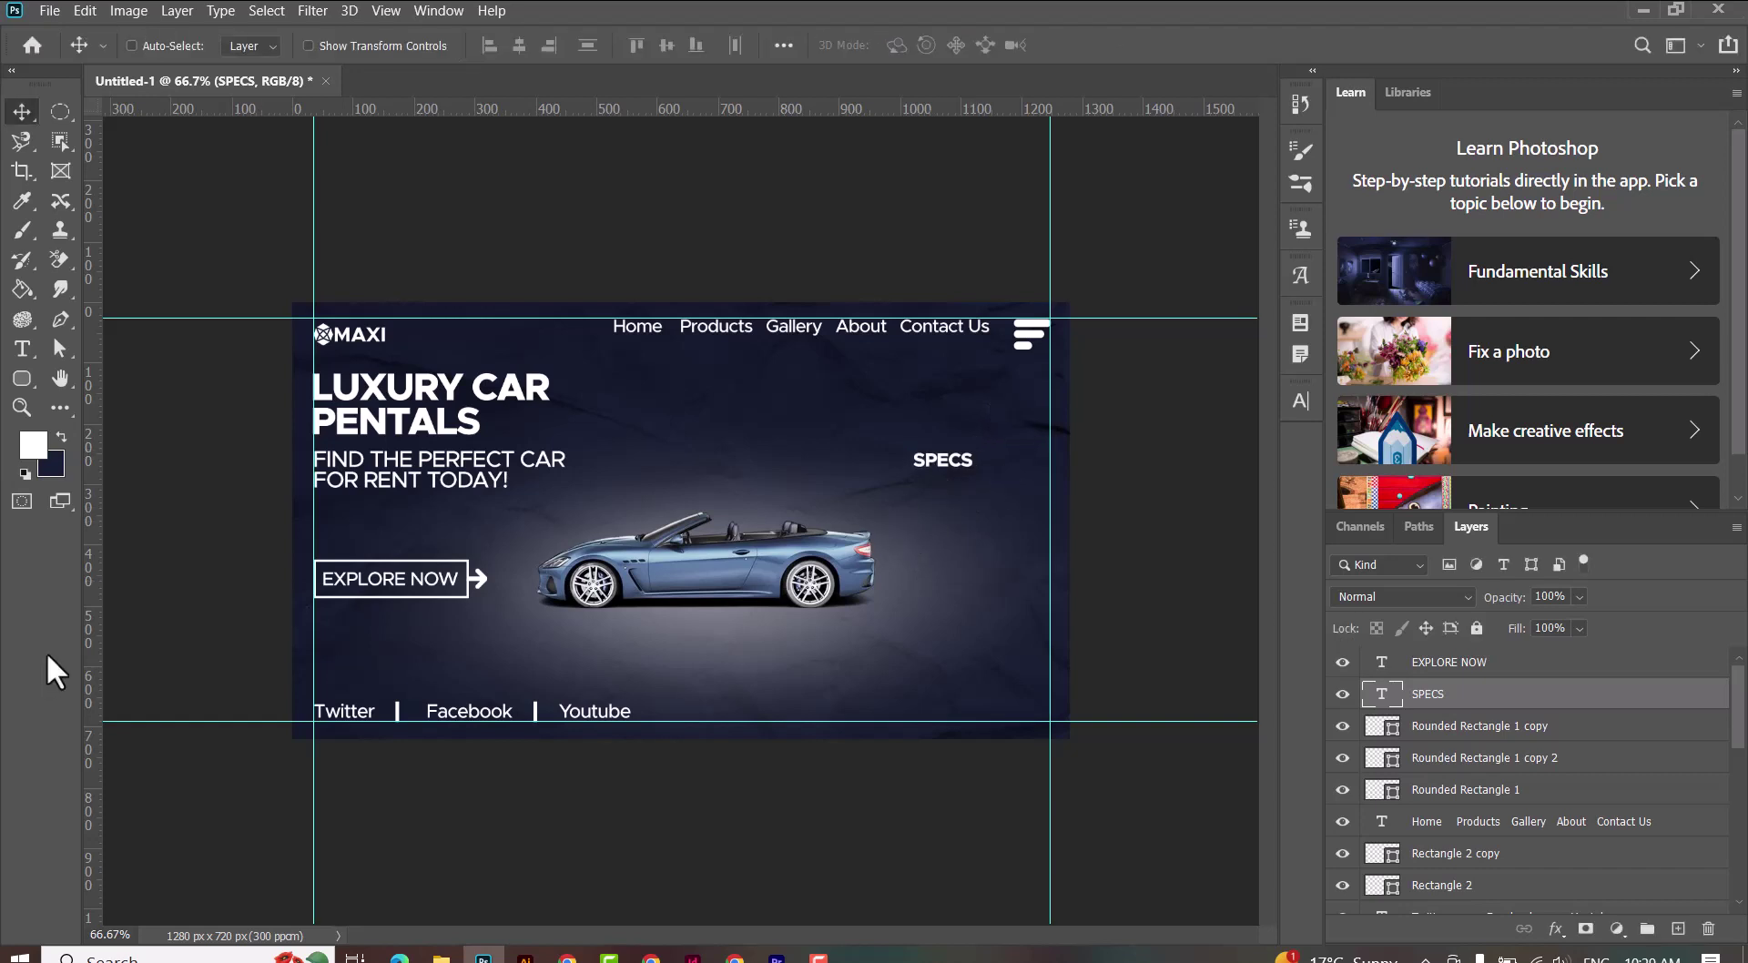
left_click_drag(92, 653, 902, 656)
right_click(952, 477)
left_click(965, 465)
left_click_drag(951, 470, 939, 433)
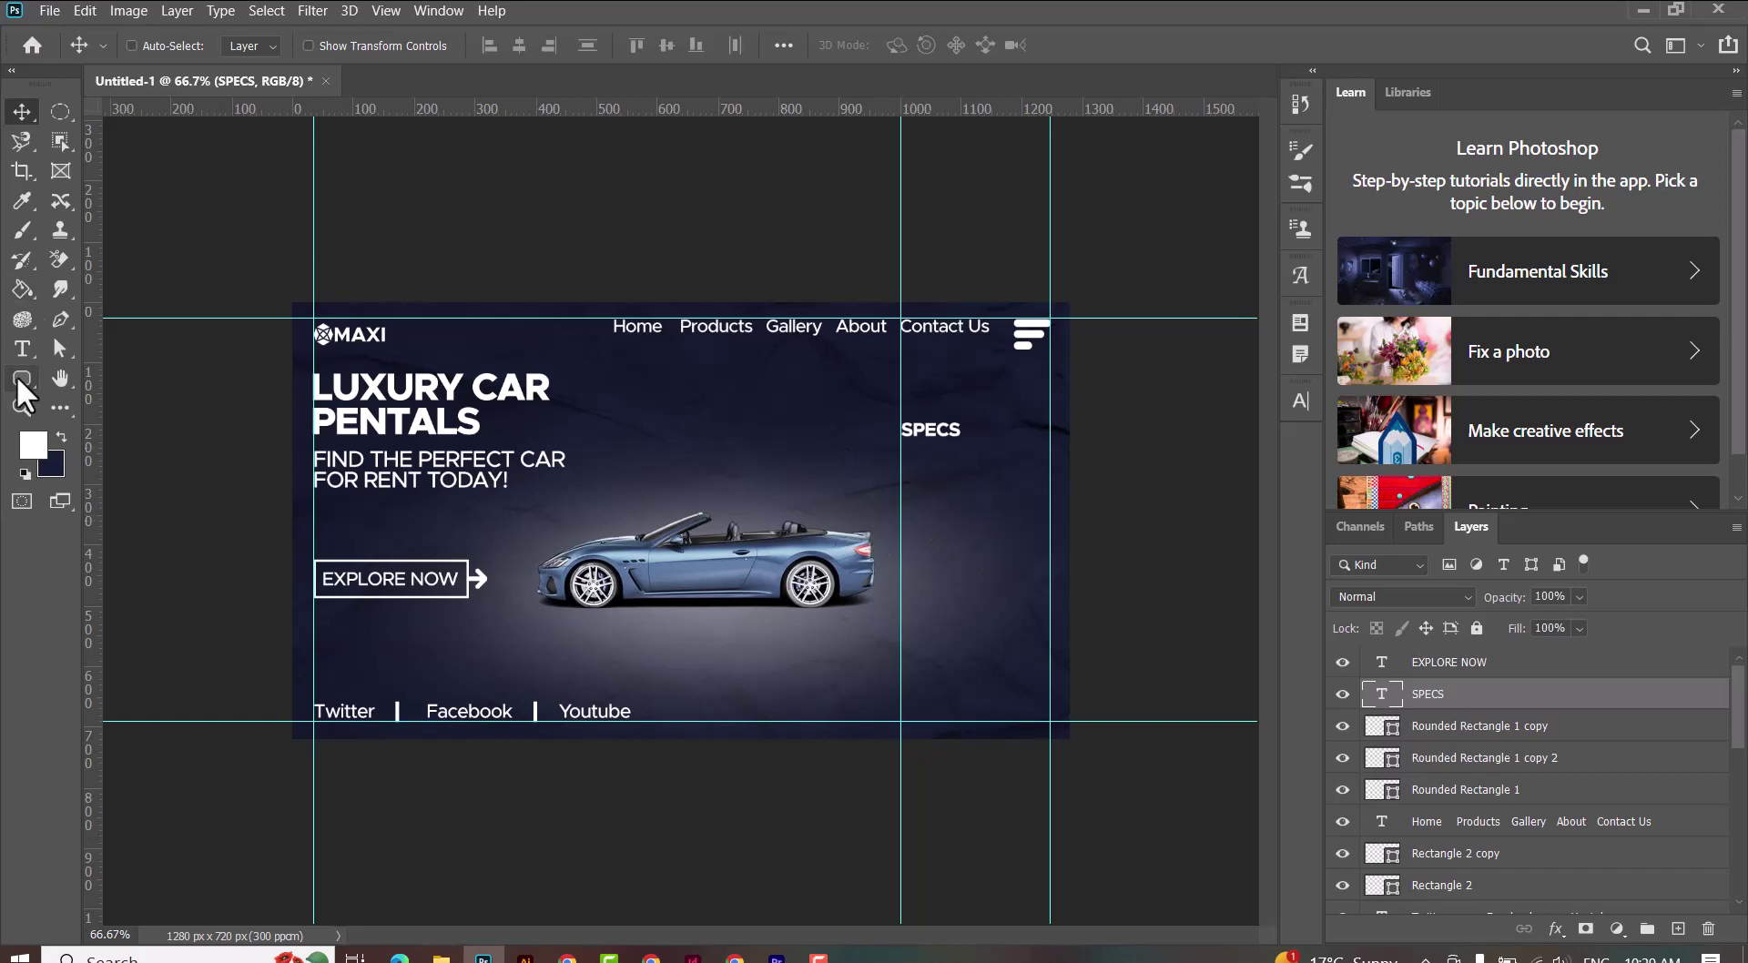
Step: Draw a small white Ellipse 1 dot on the vertical guide just left of SPECS
left_click(22, 379)
left_click(118, 422)
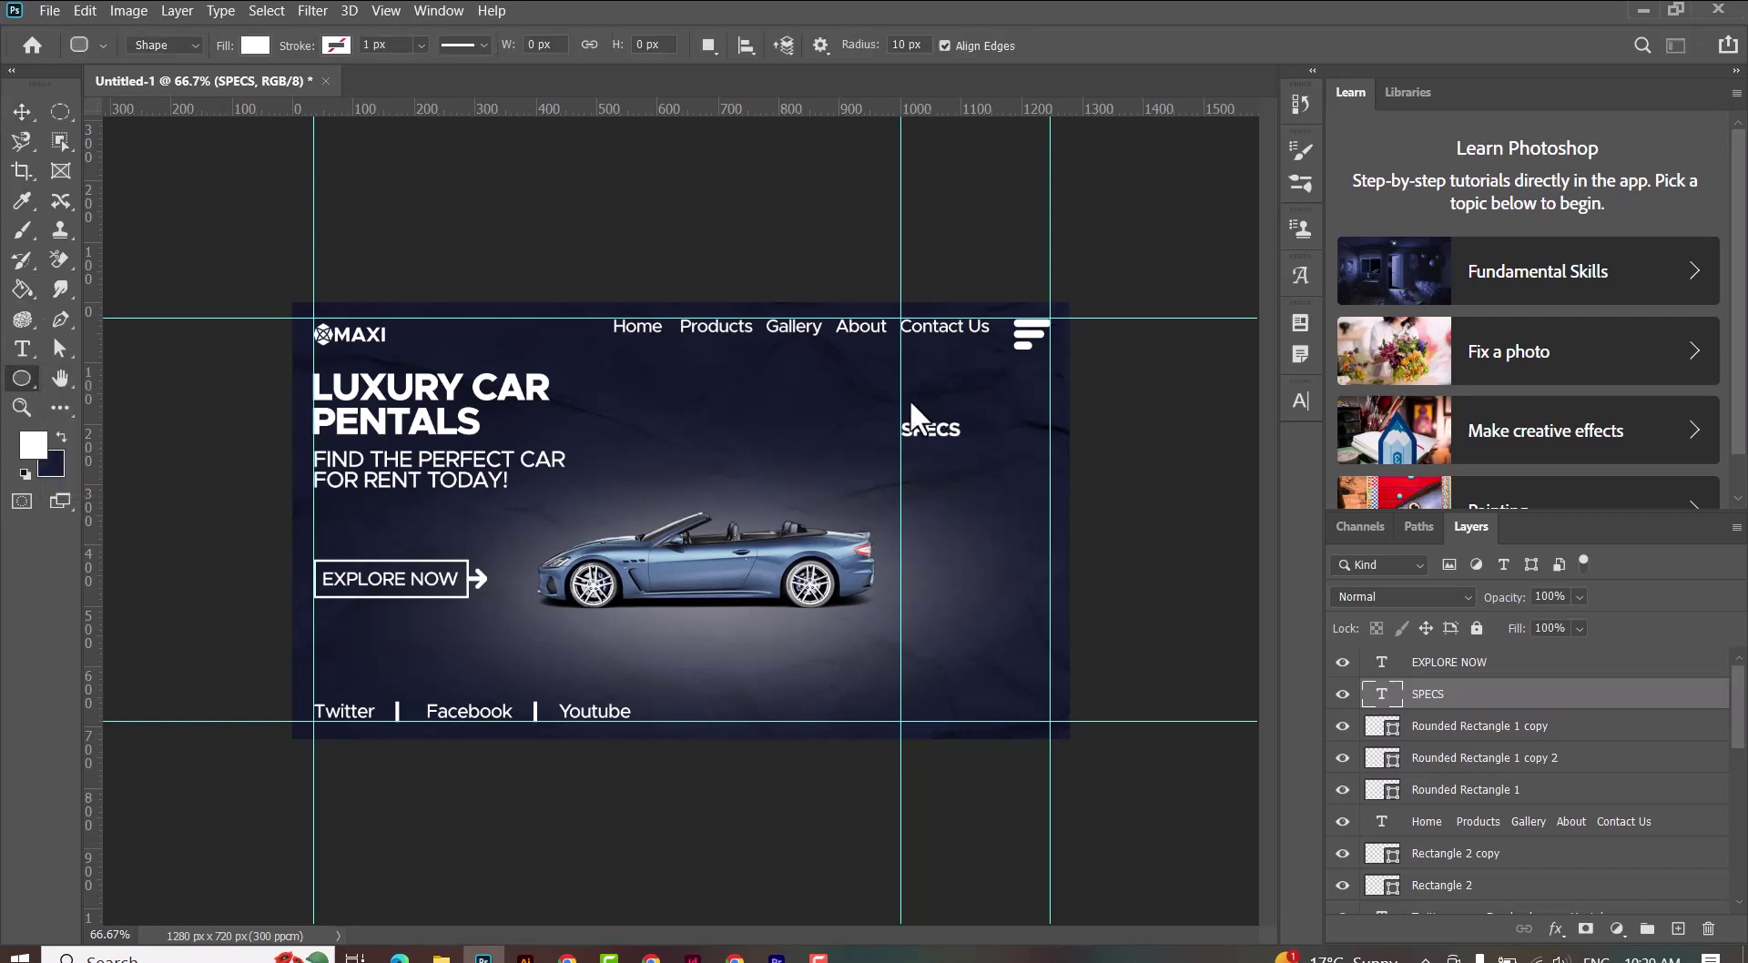
left_click_drag(922, 408, 914, 414)
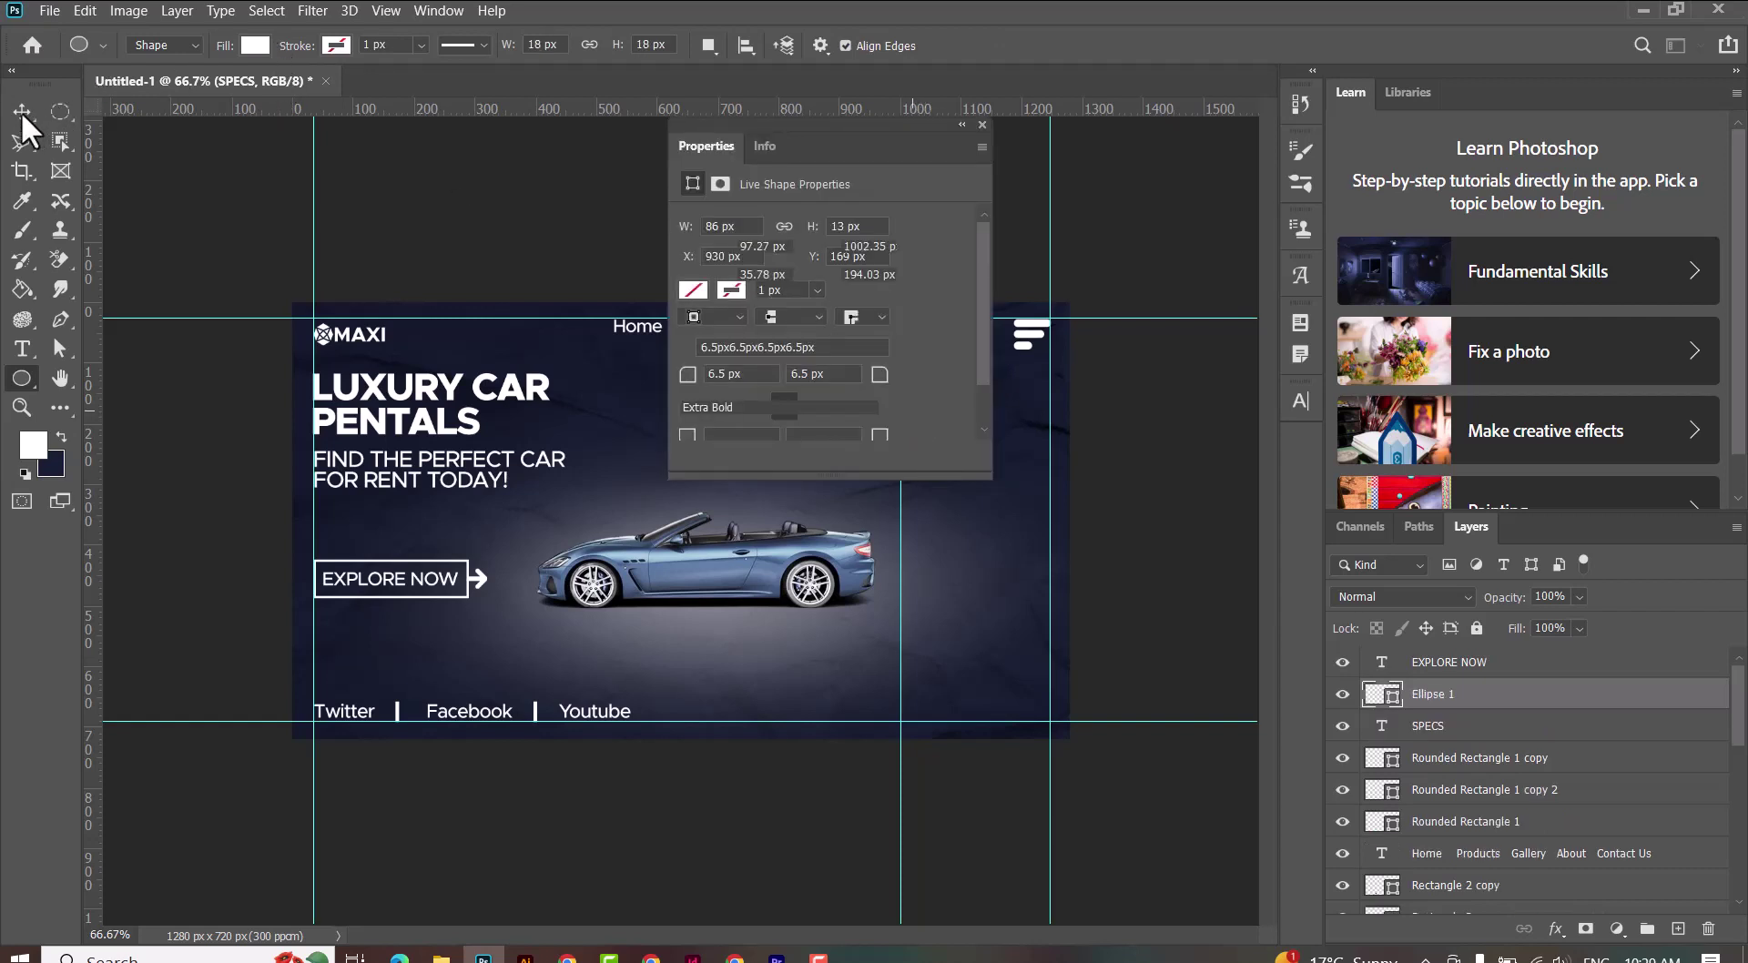
key("v")
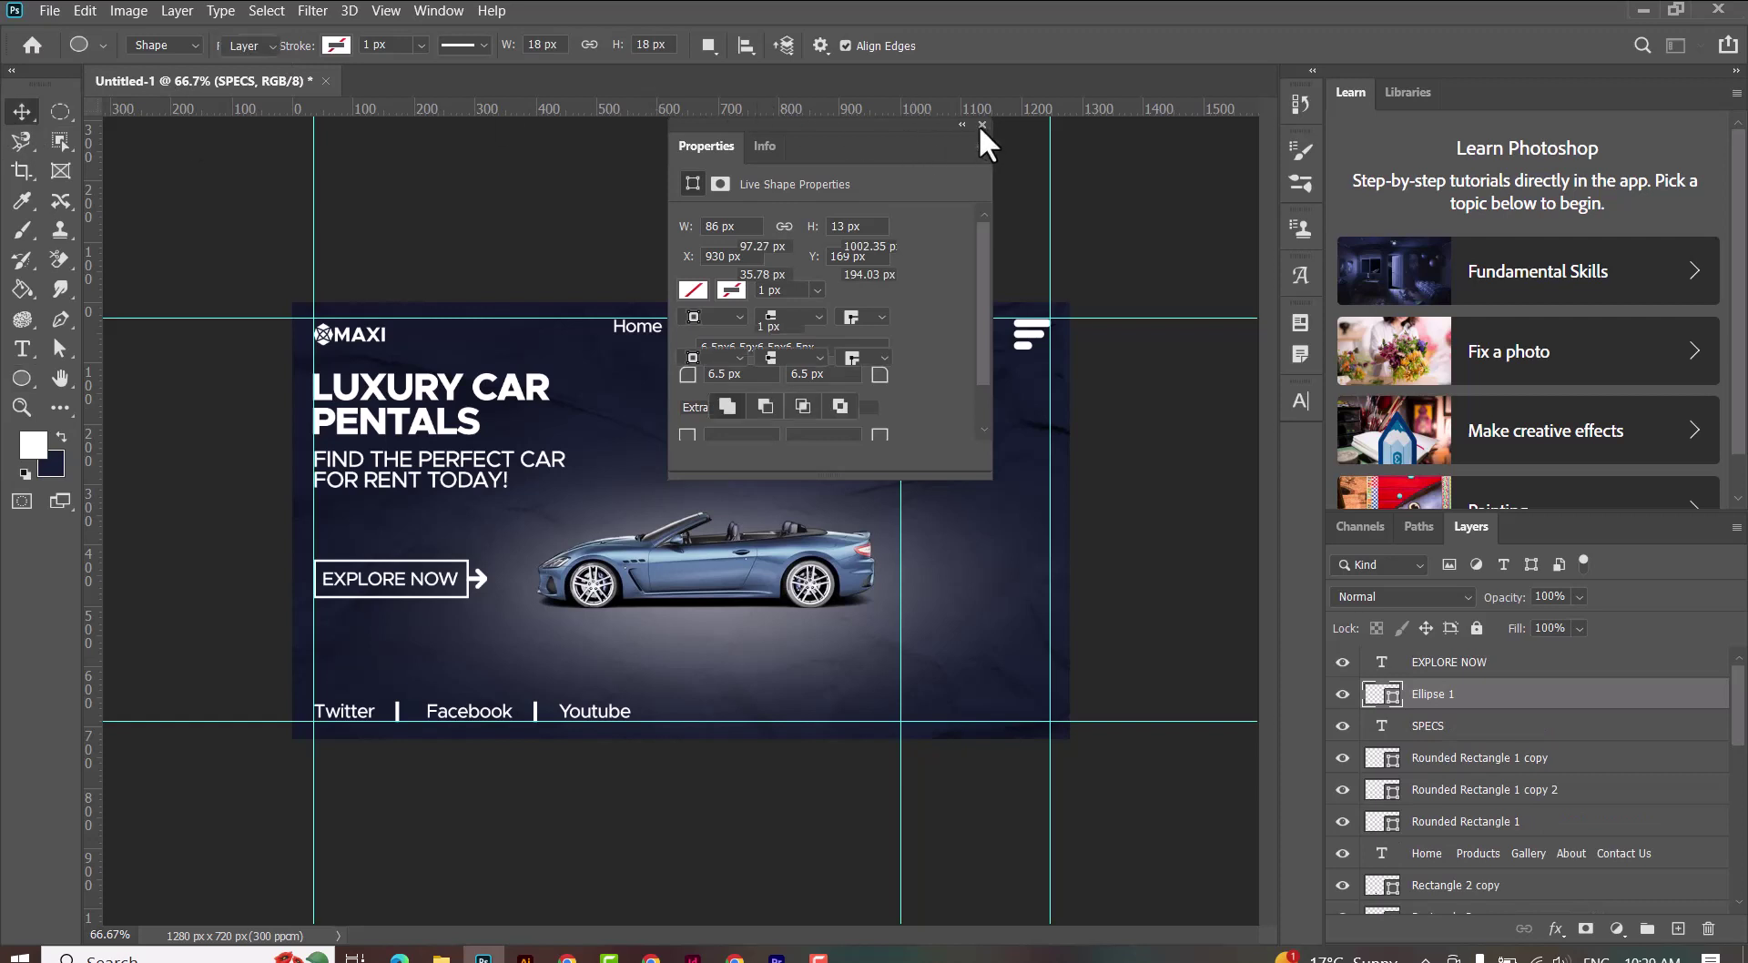
left_click(981, 125)
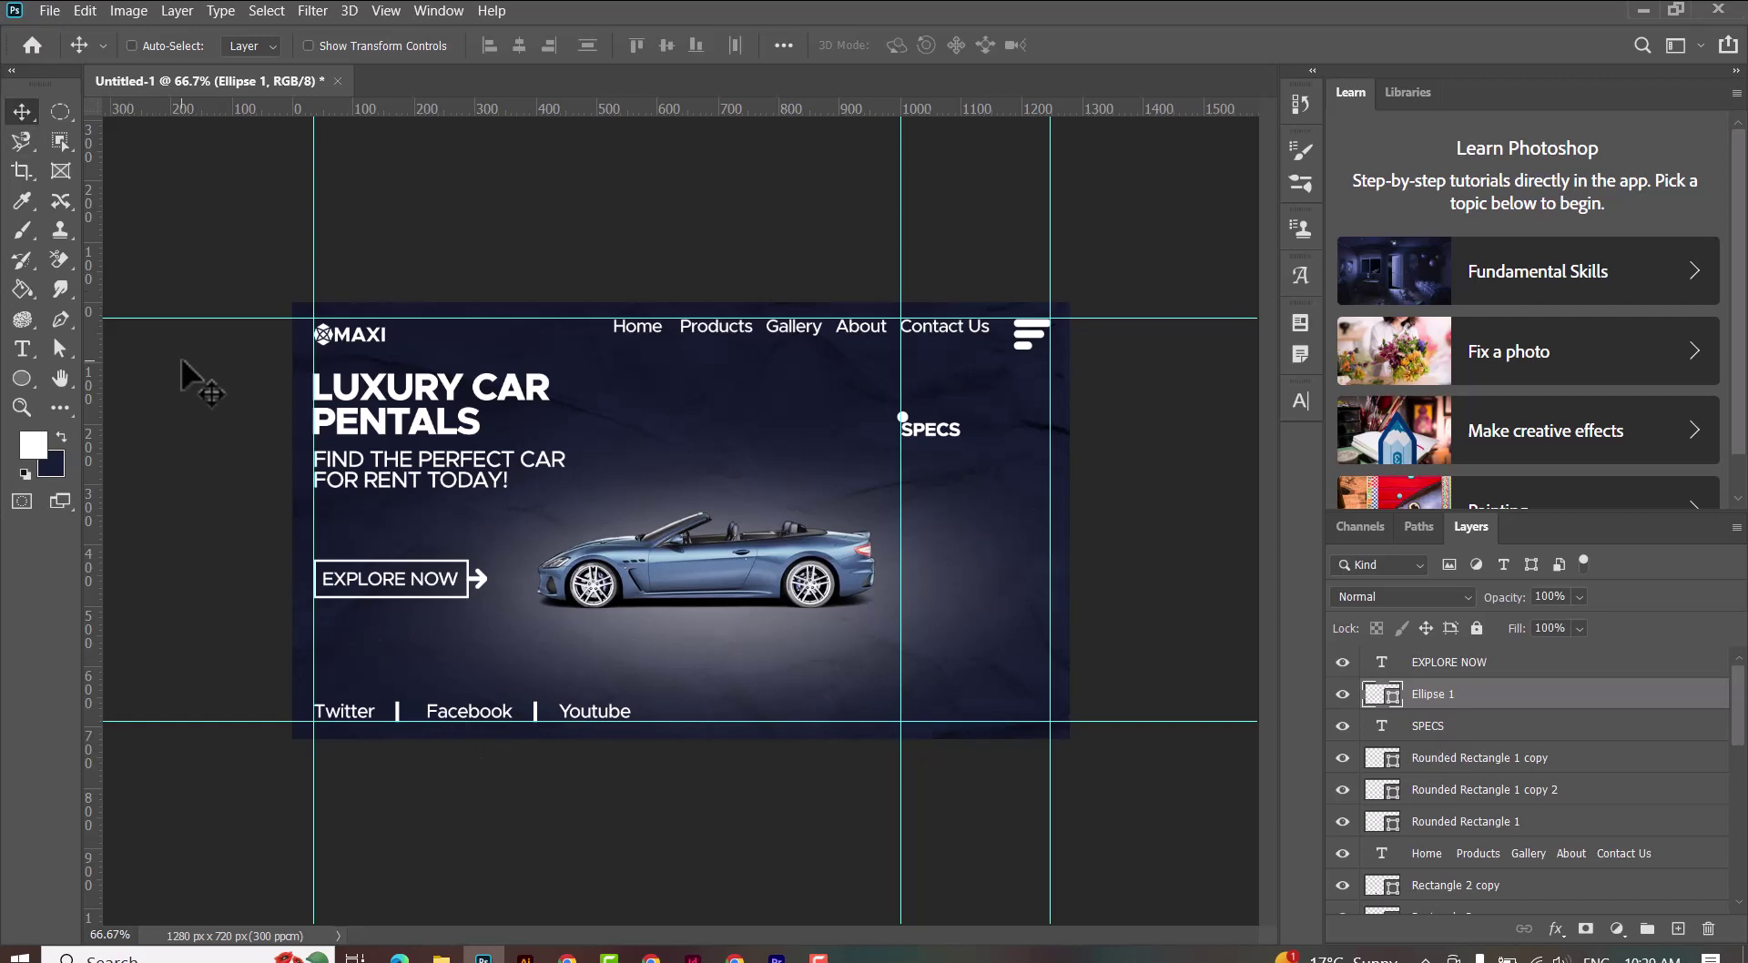
Step: Add a 'Production 2023 - present' text line under SPECS in Medium weight
left_click(21, 349)
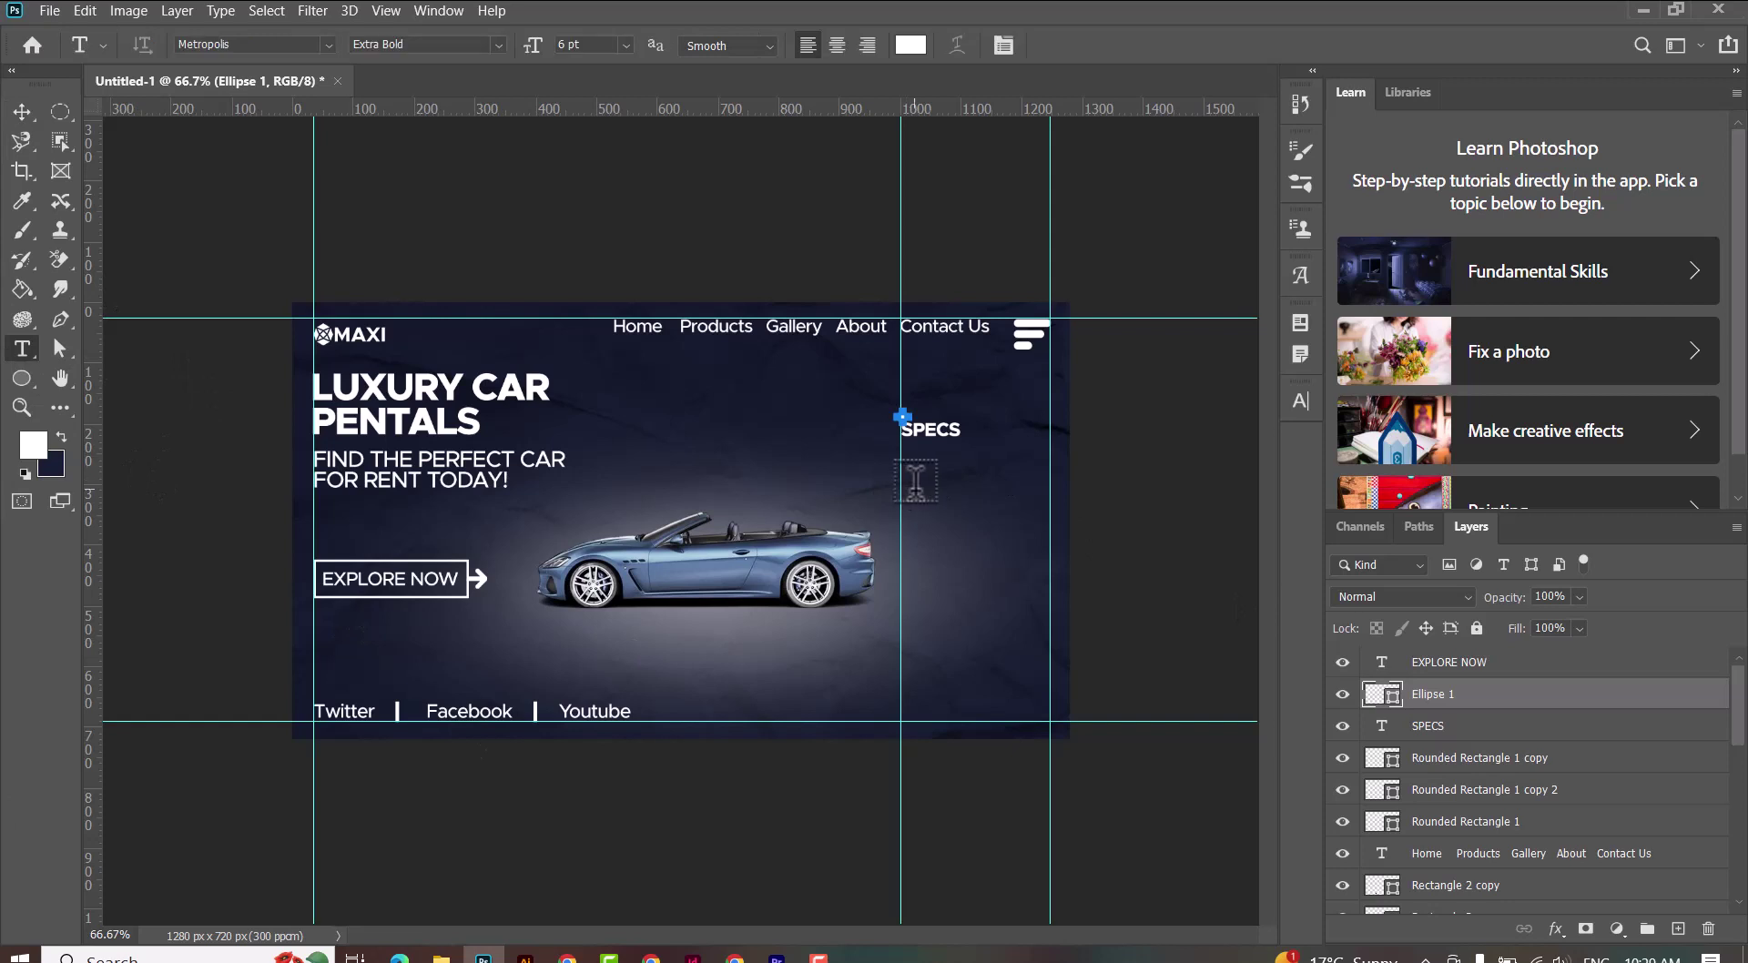
left_click(915, 481)
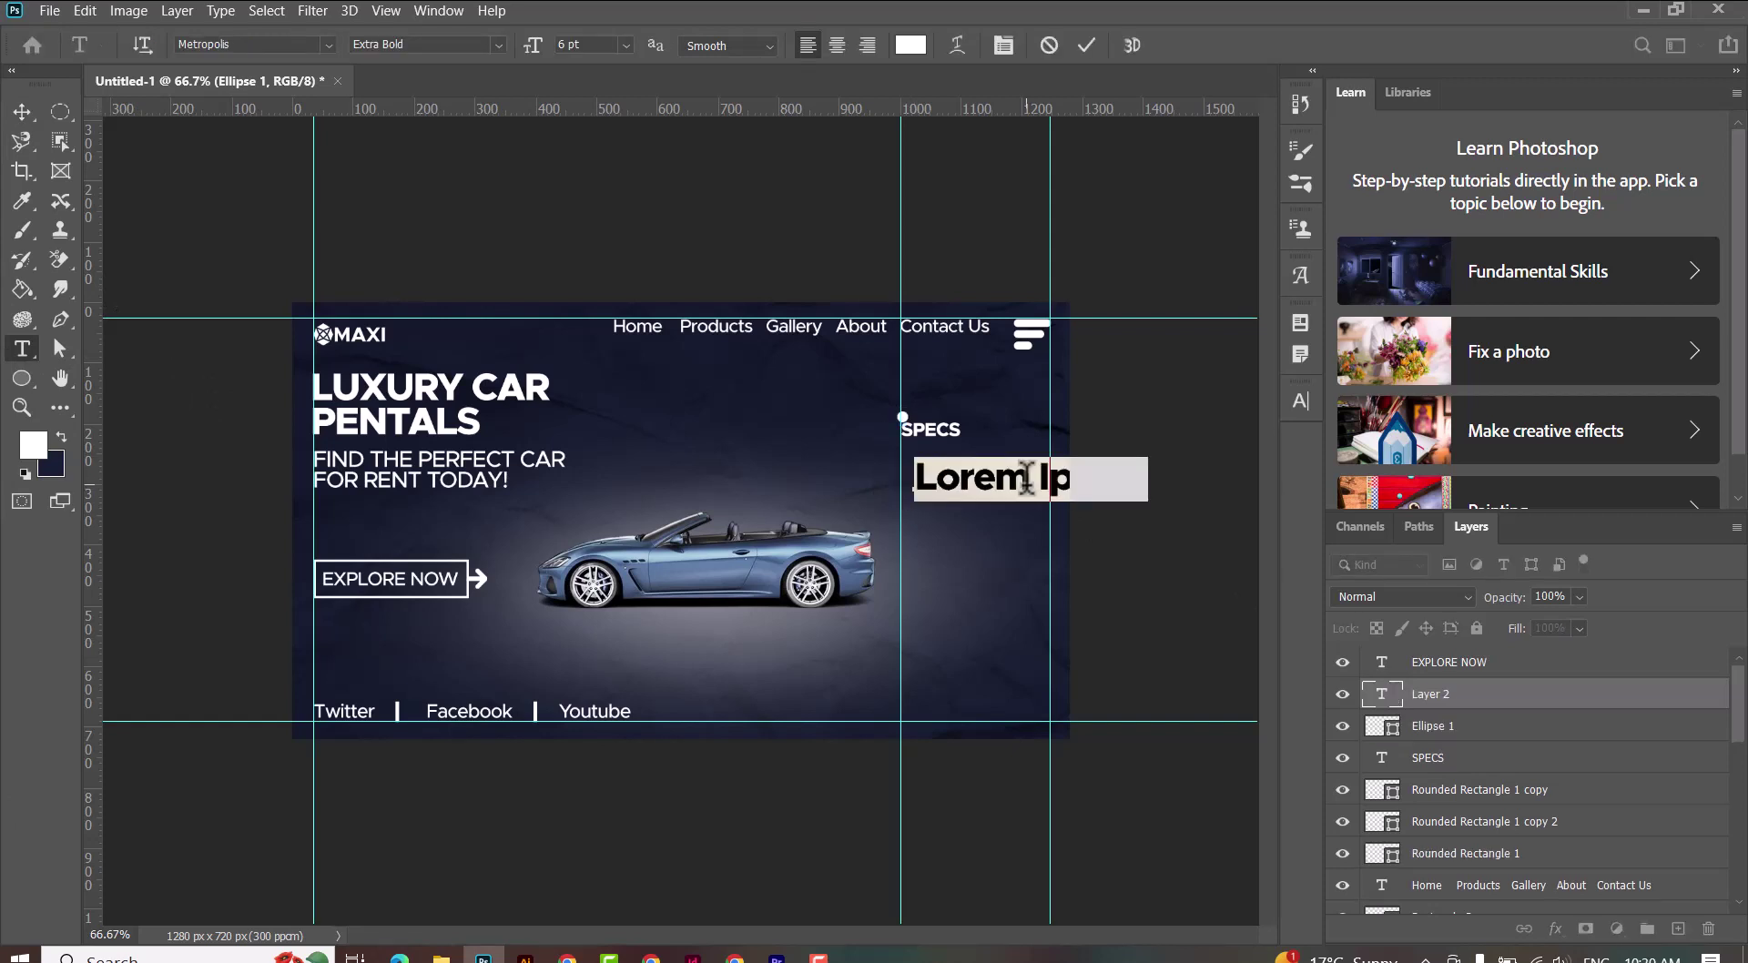
type("Producti")
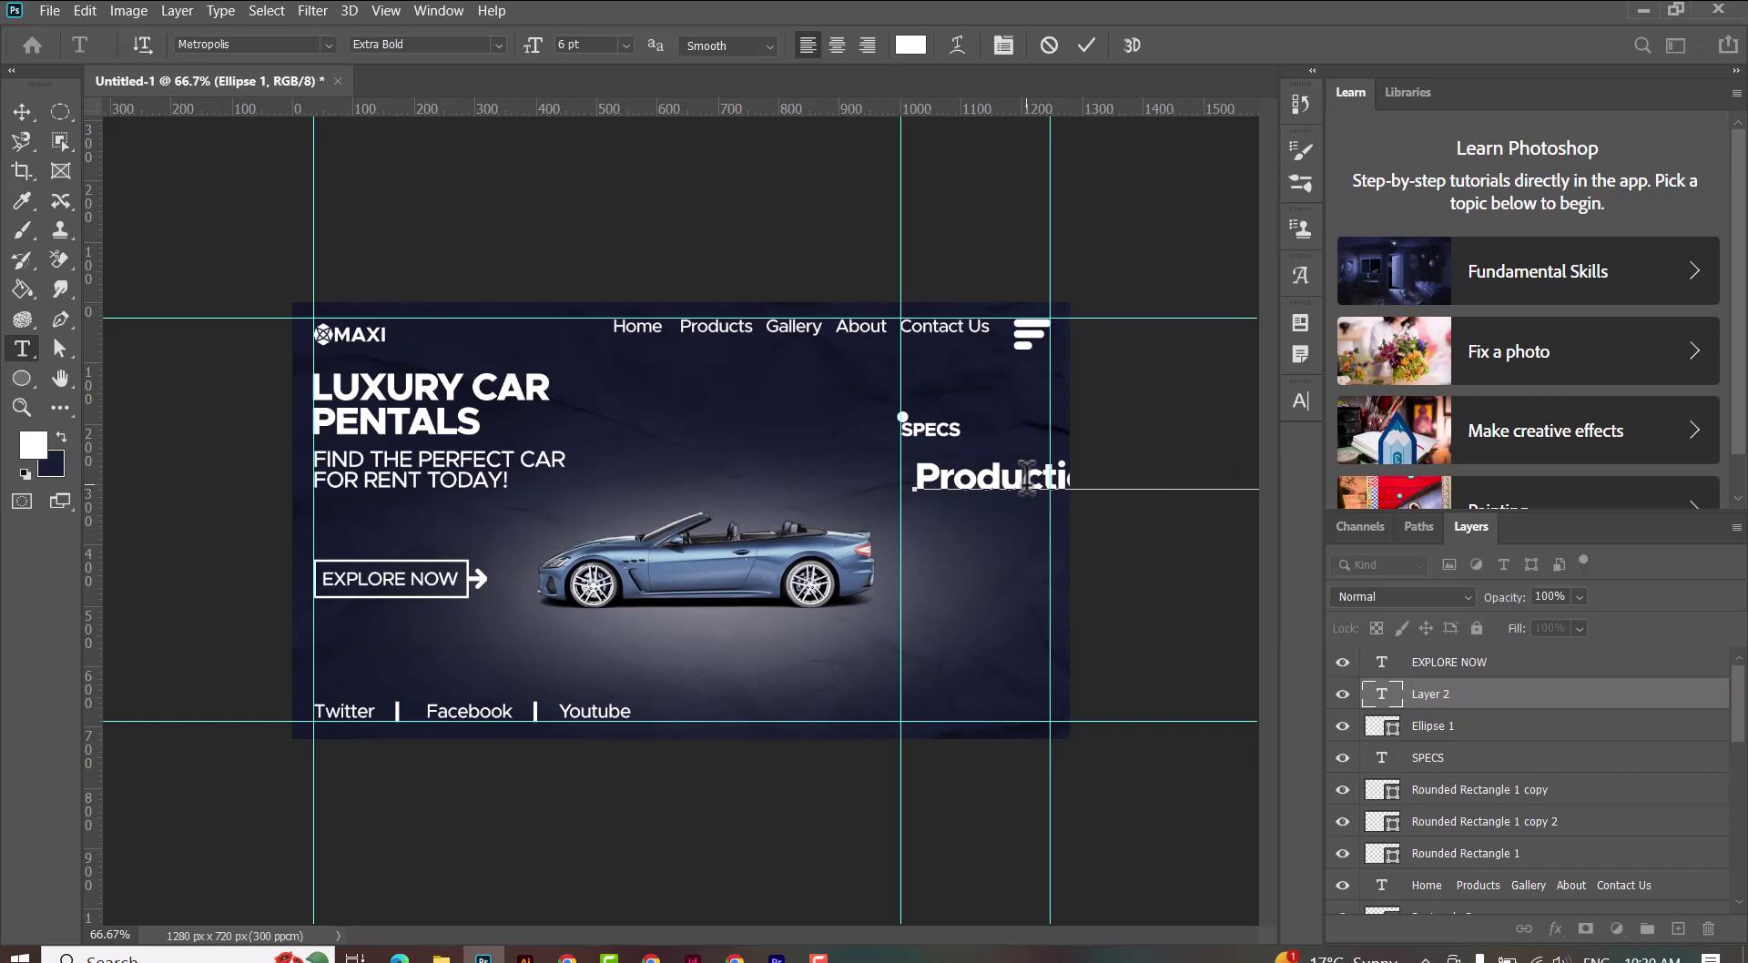
double_click(1026, 476)
left_click(498, 45)
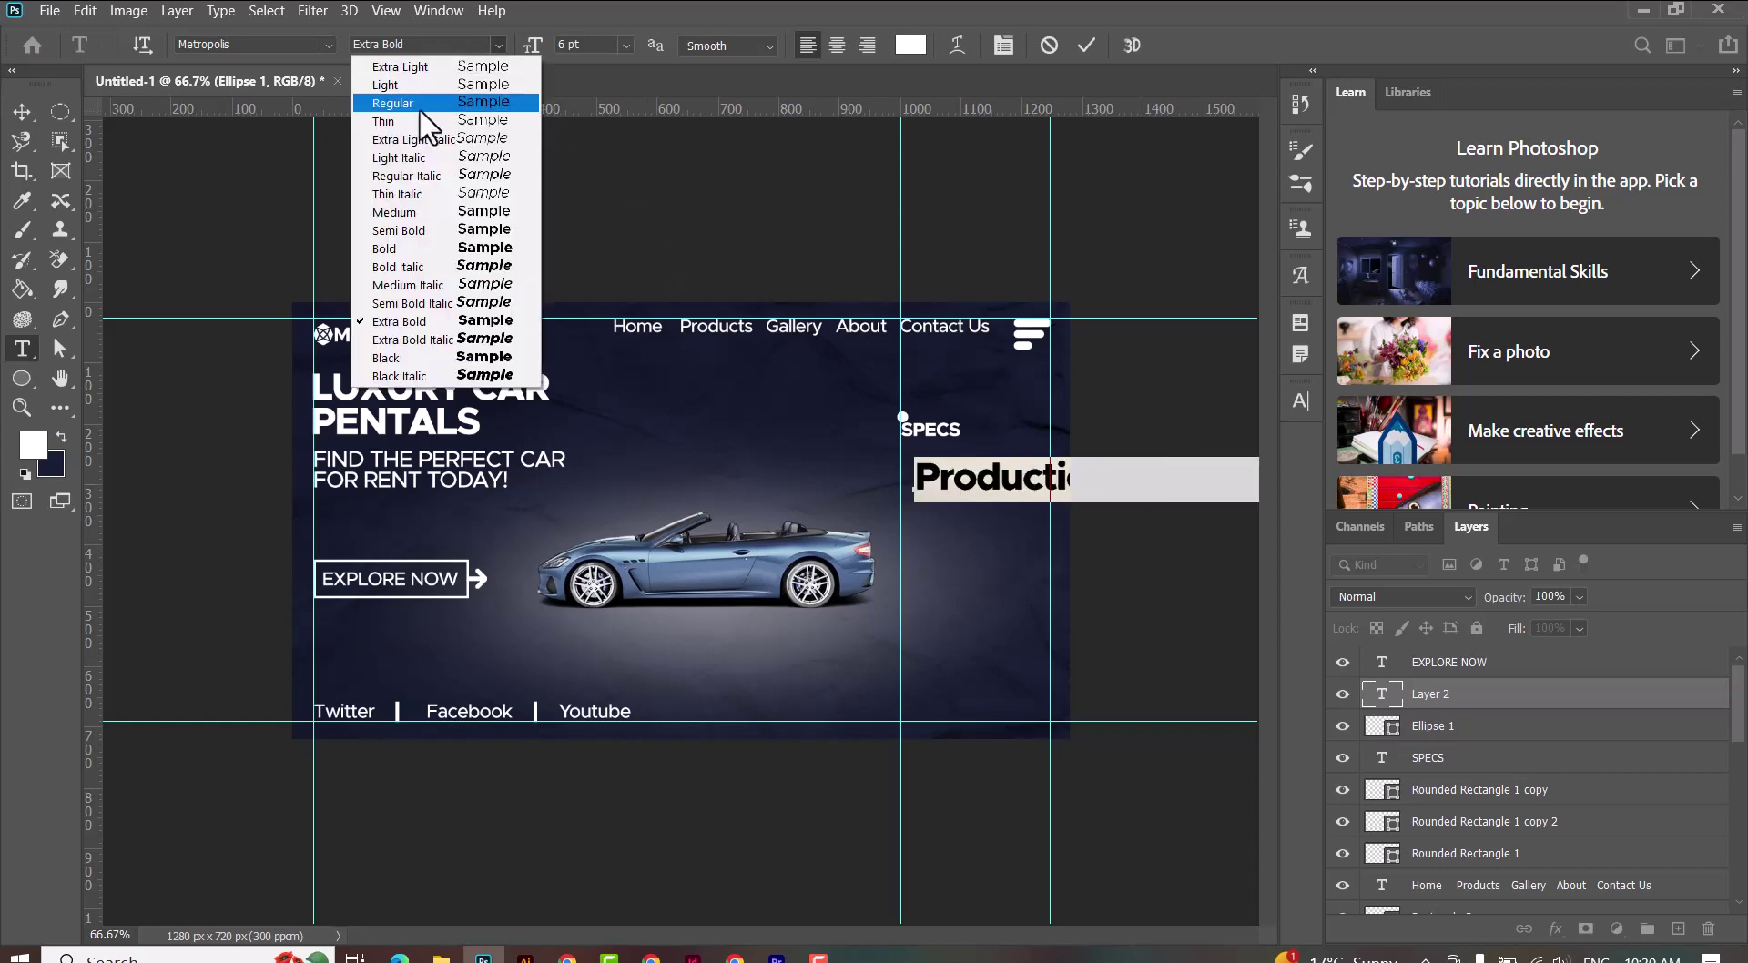
left_click(396, 212)
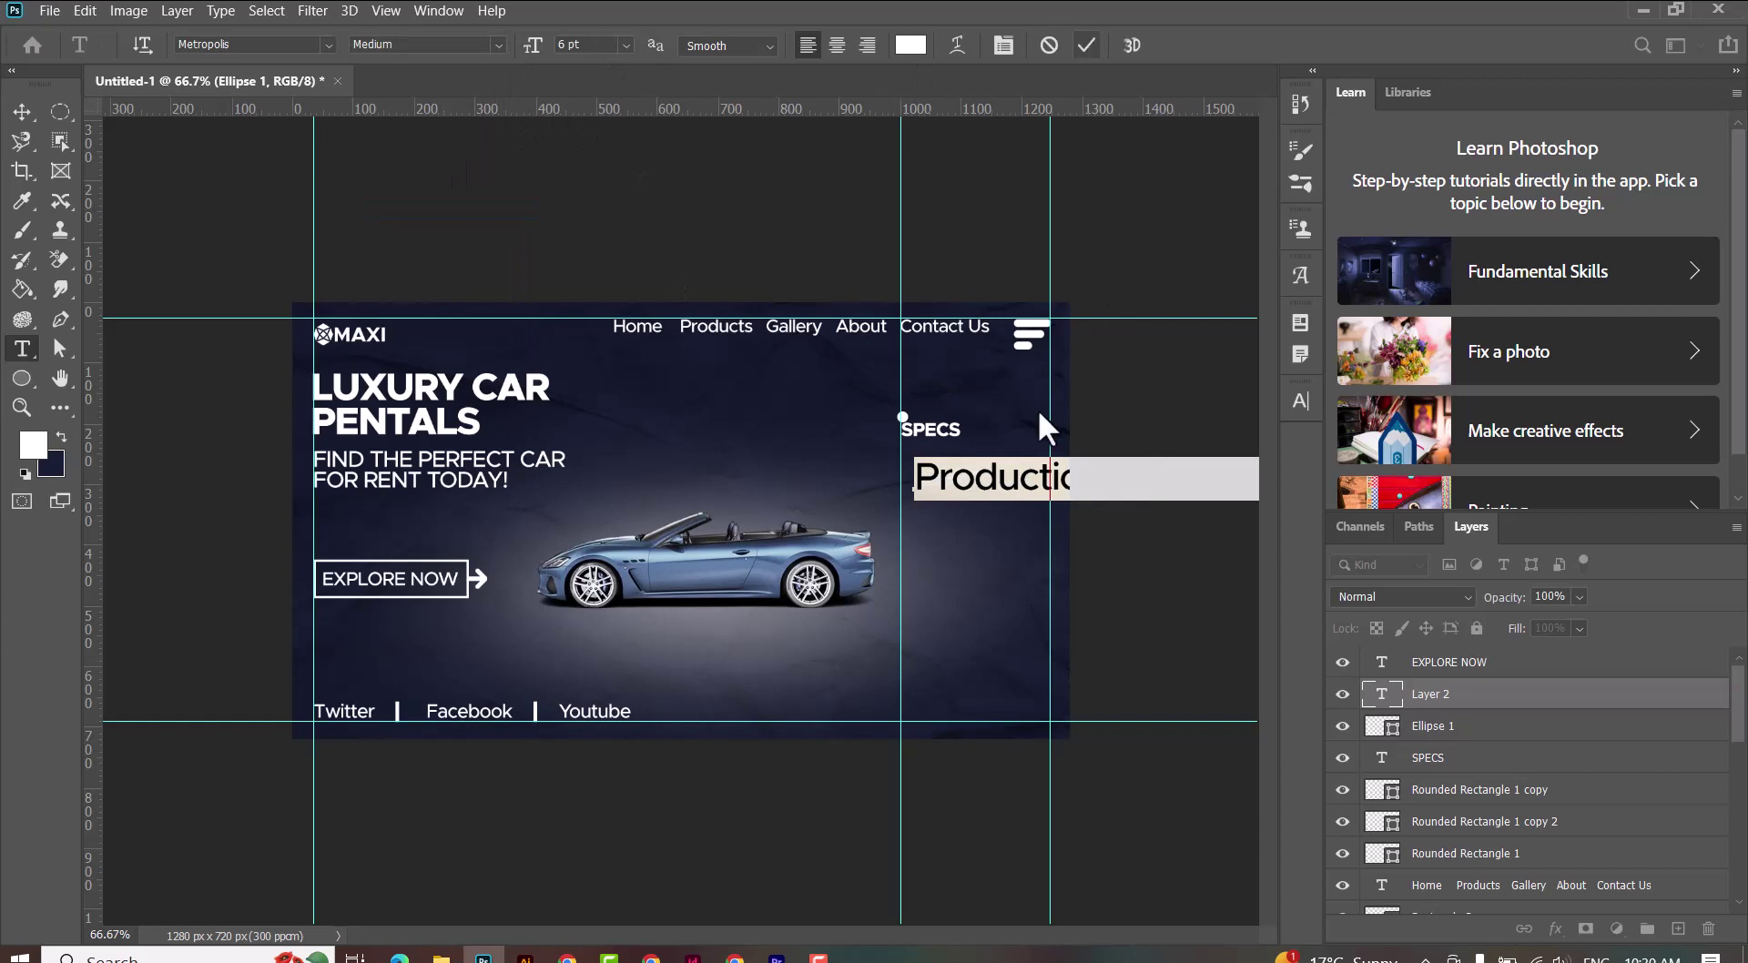
key("ctrl+Return")
Step: Scale the Production text down to fit under SPECS and nudge it into position
key("ctrl+t")
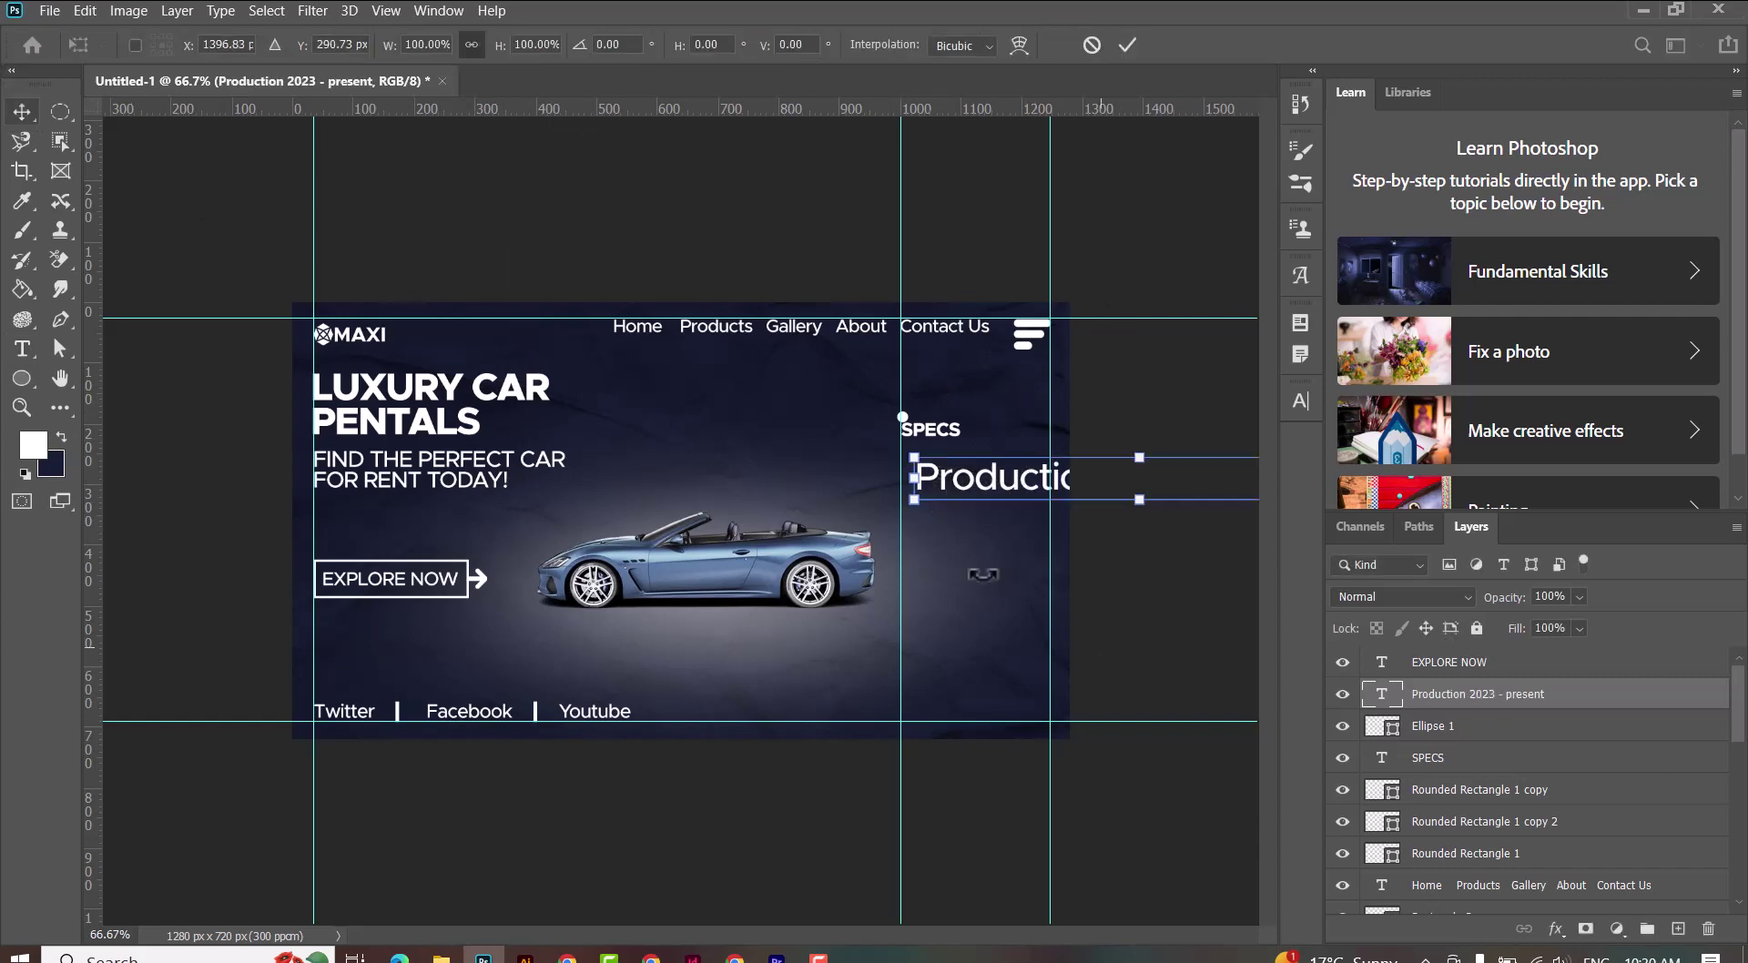
mouse_move(914, 478)
left_mouse_down()
mouse_move(1070, 487)
mouse_move(860, 442)
mouse_move(1012, 468)
left_mouse_up()
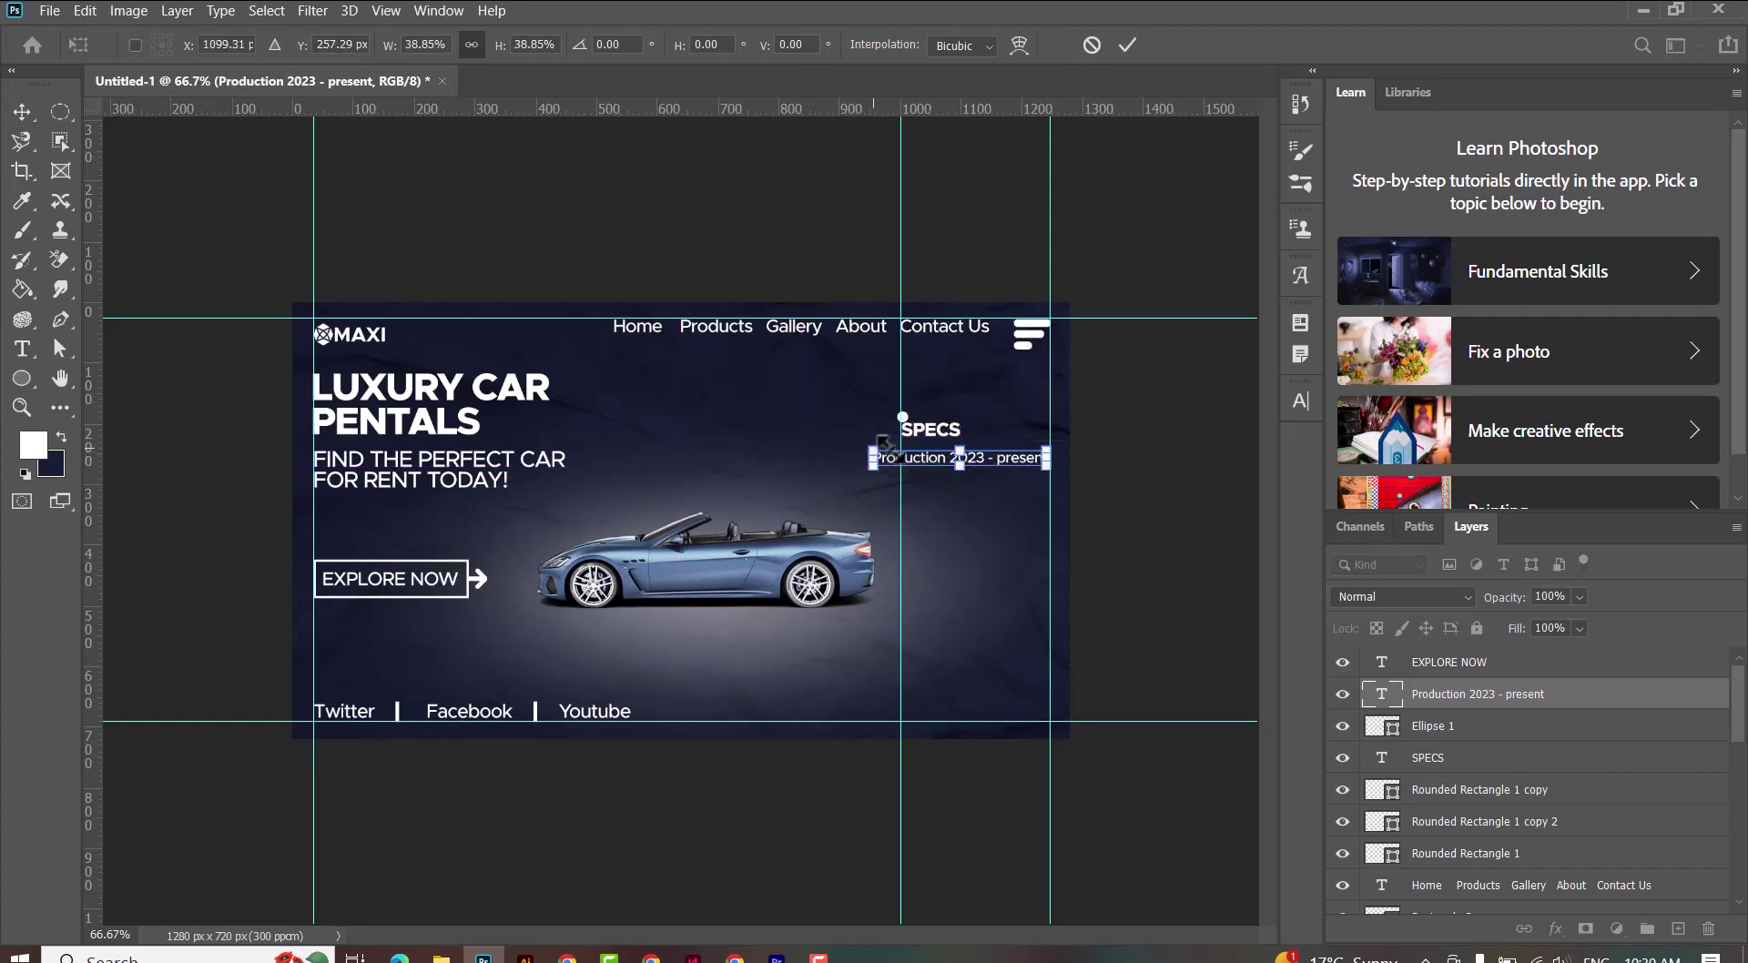
left_click_drag(883, 446, 906, 444)
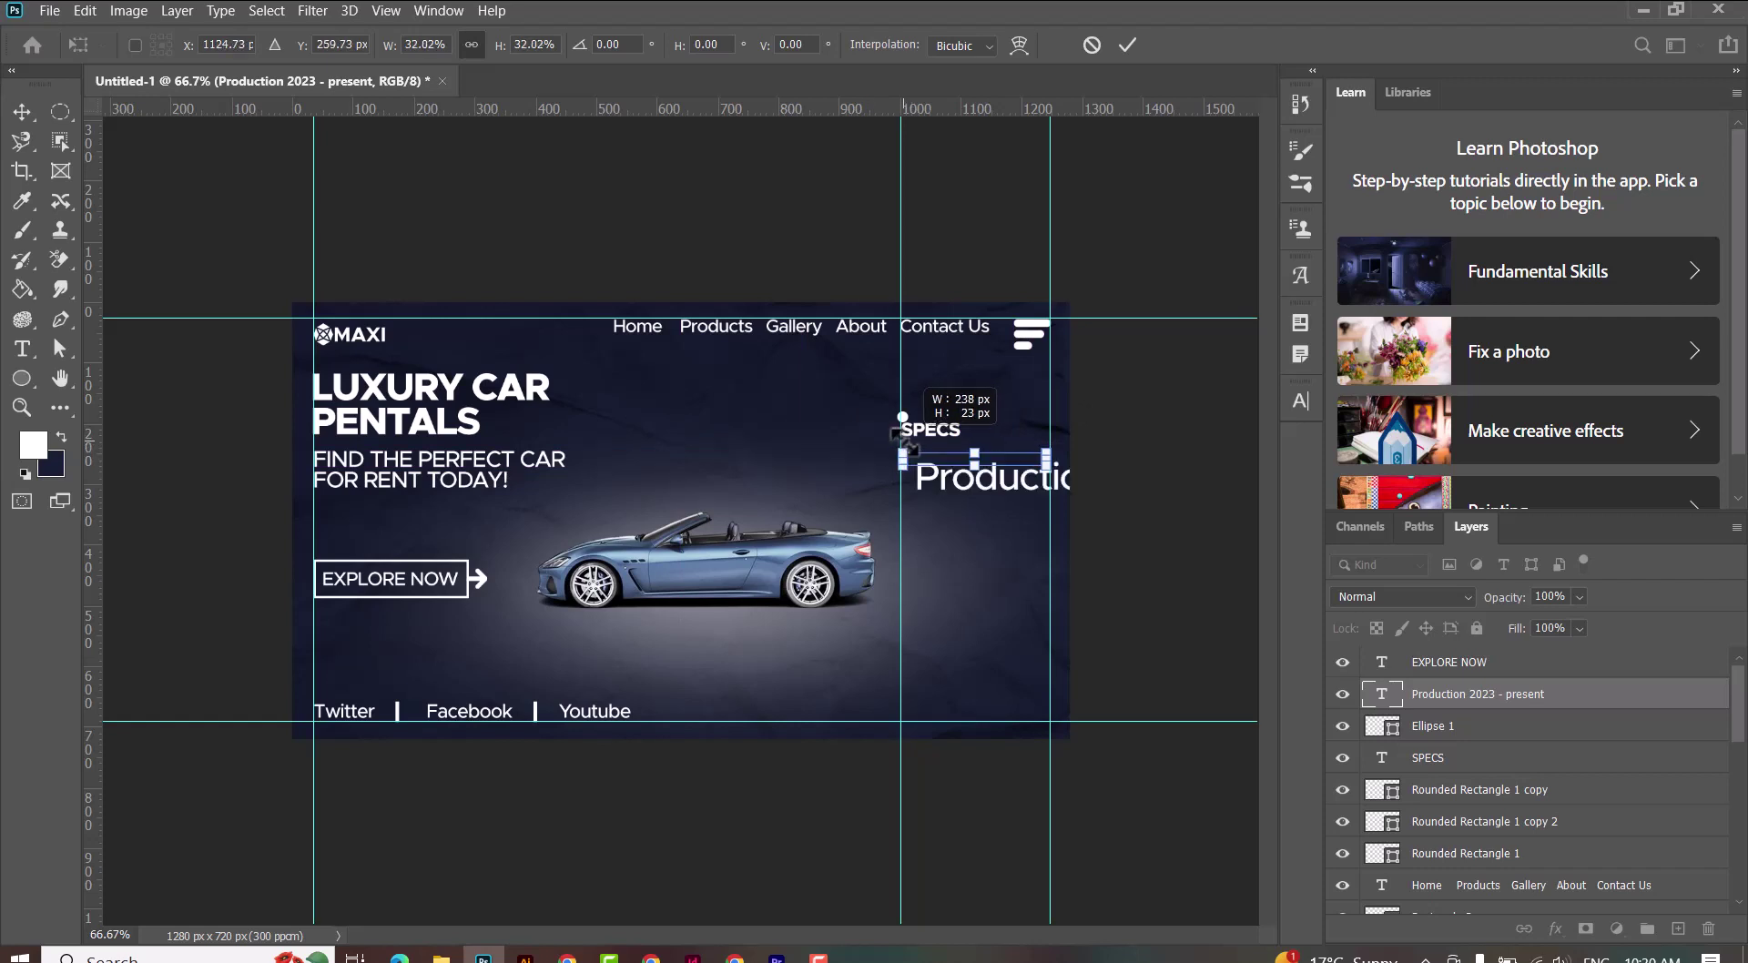
key("t")
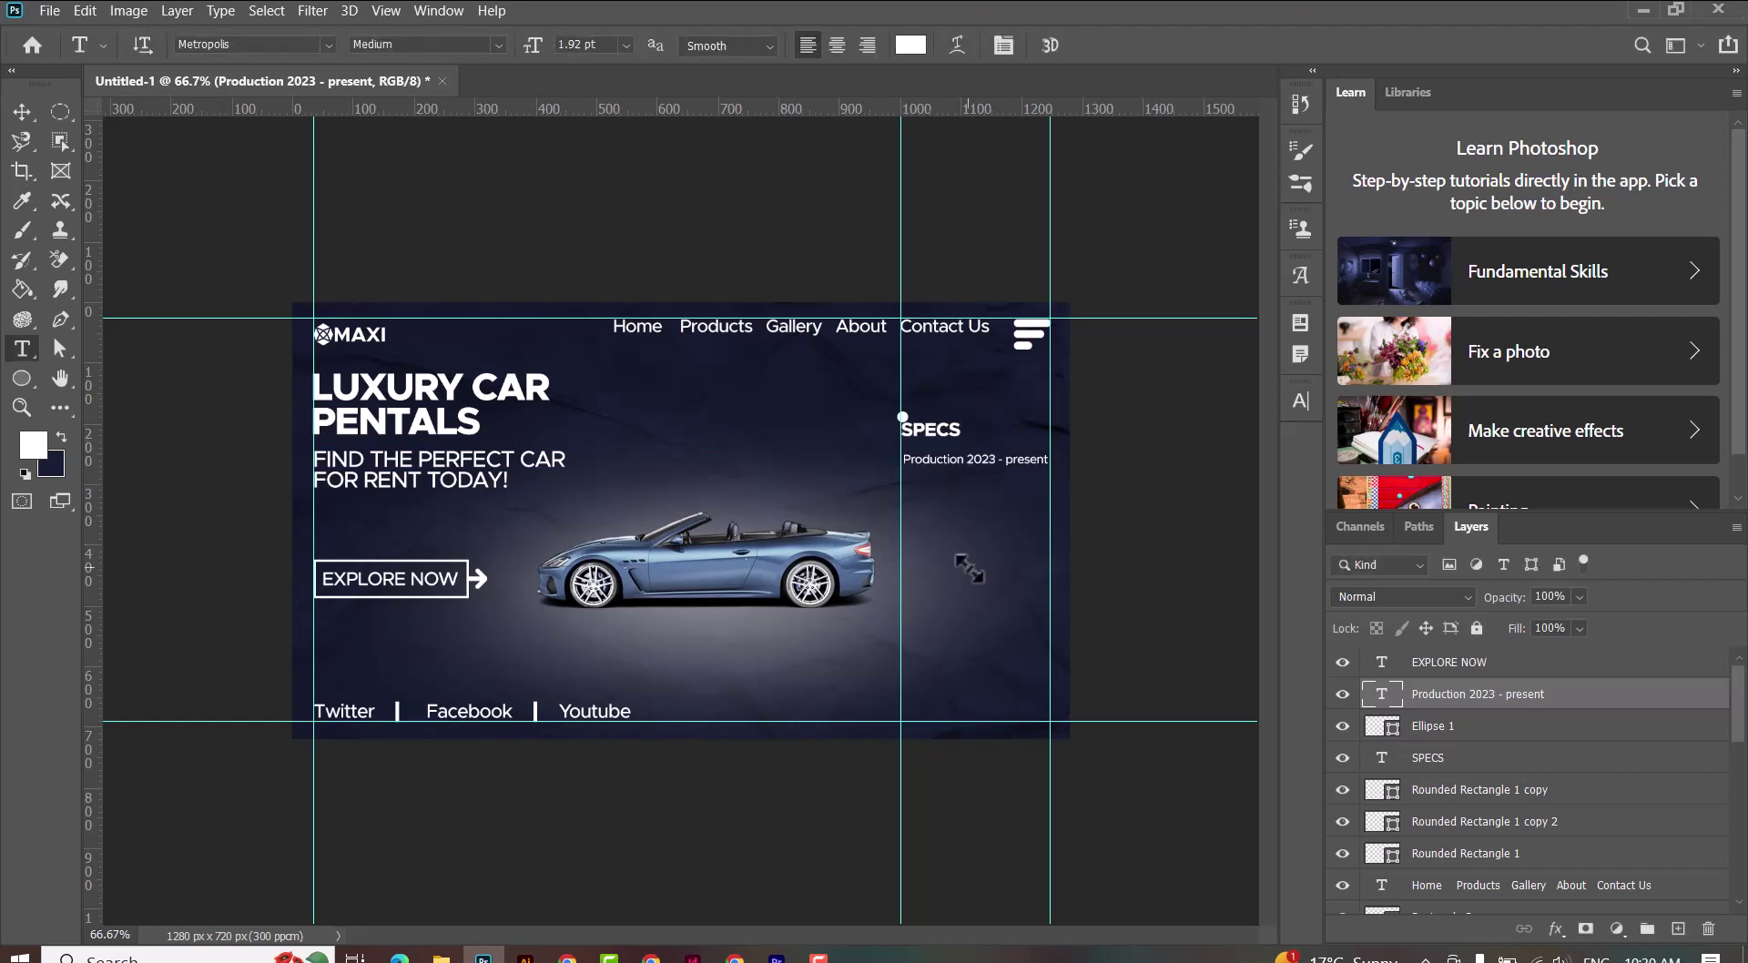
left_click(19, 107)
key("Up")
key("Up")
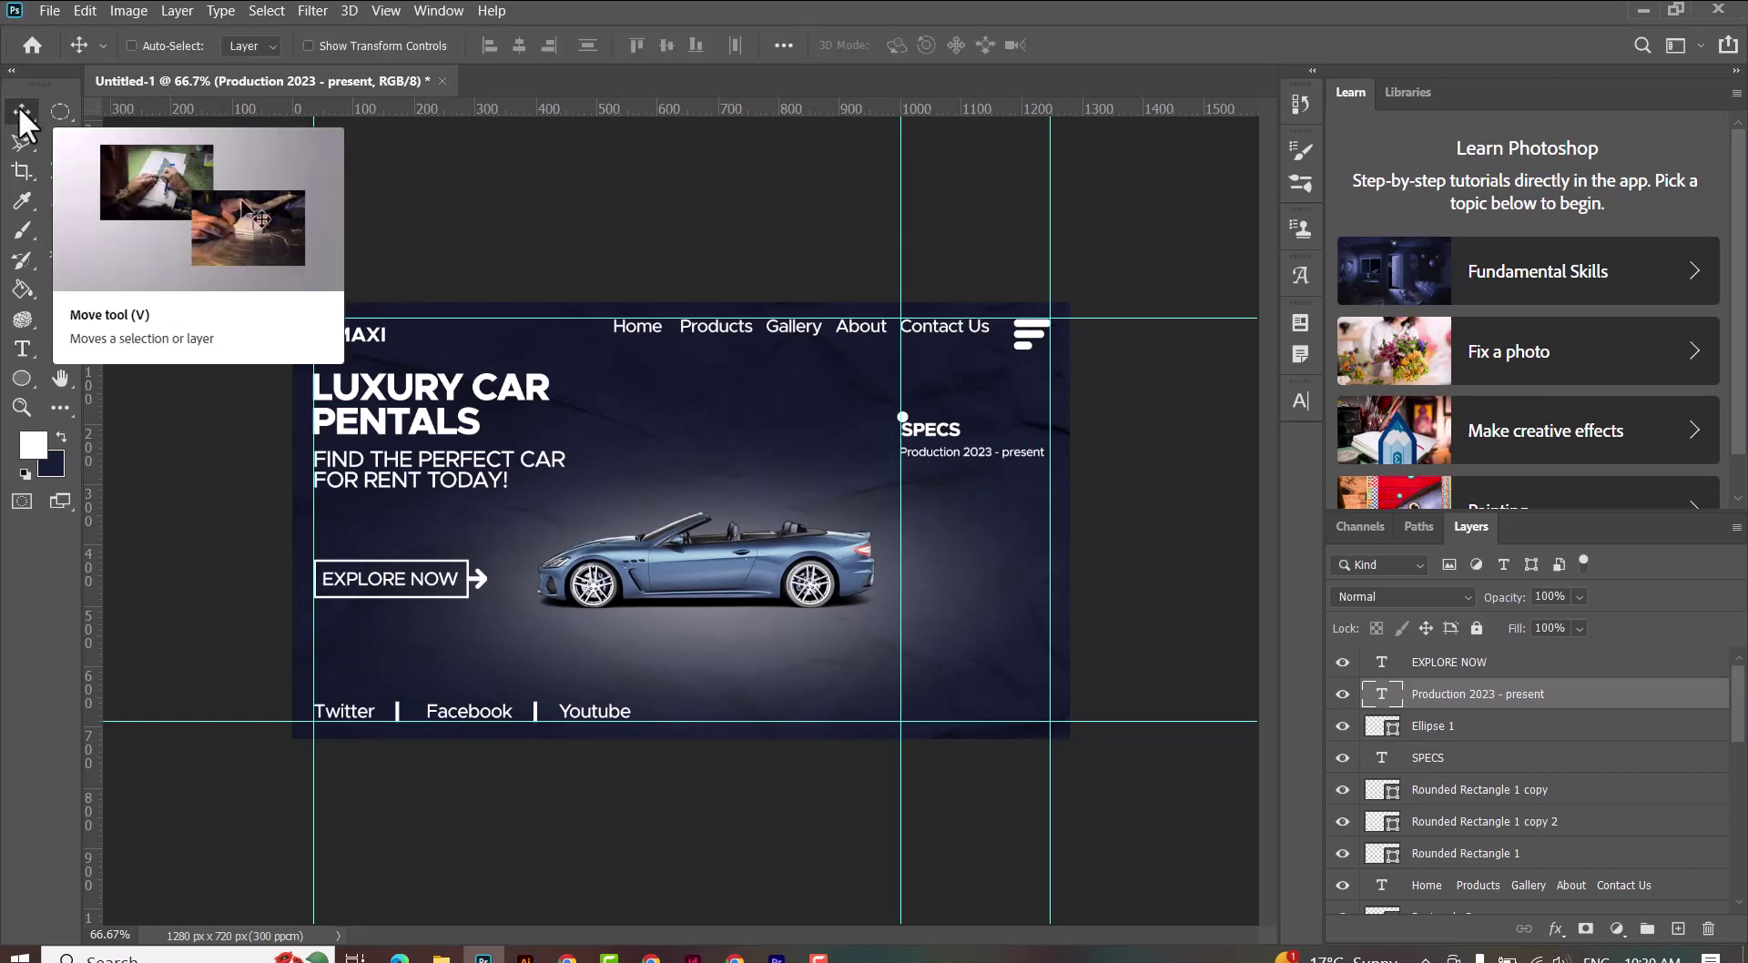
key("Up")
key("Up")
key("Up")
key("Up")
key("Down")
key("Down")
key("Down")
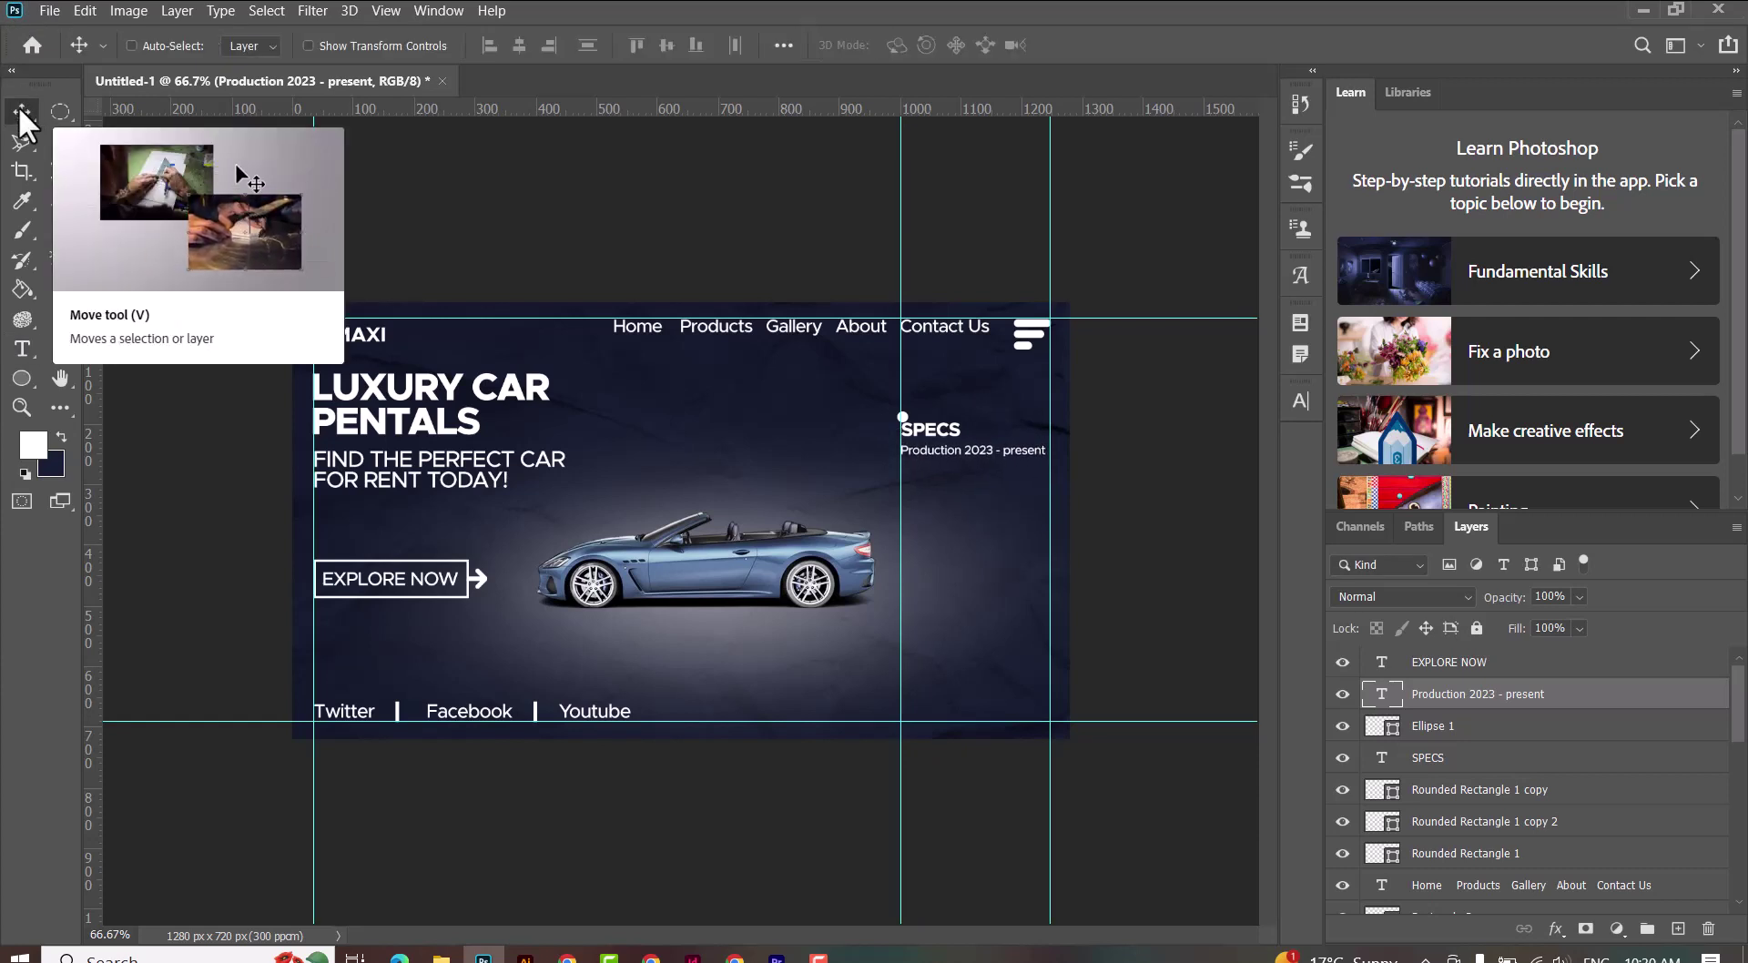
key("Down")
key("Down")
key("Down")
key("Down")
key("Down")
key("Down")
key("Down")
key("Down")
key("Down")
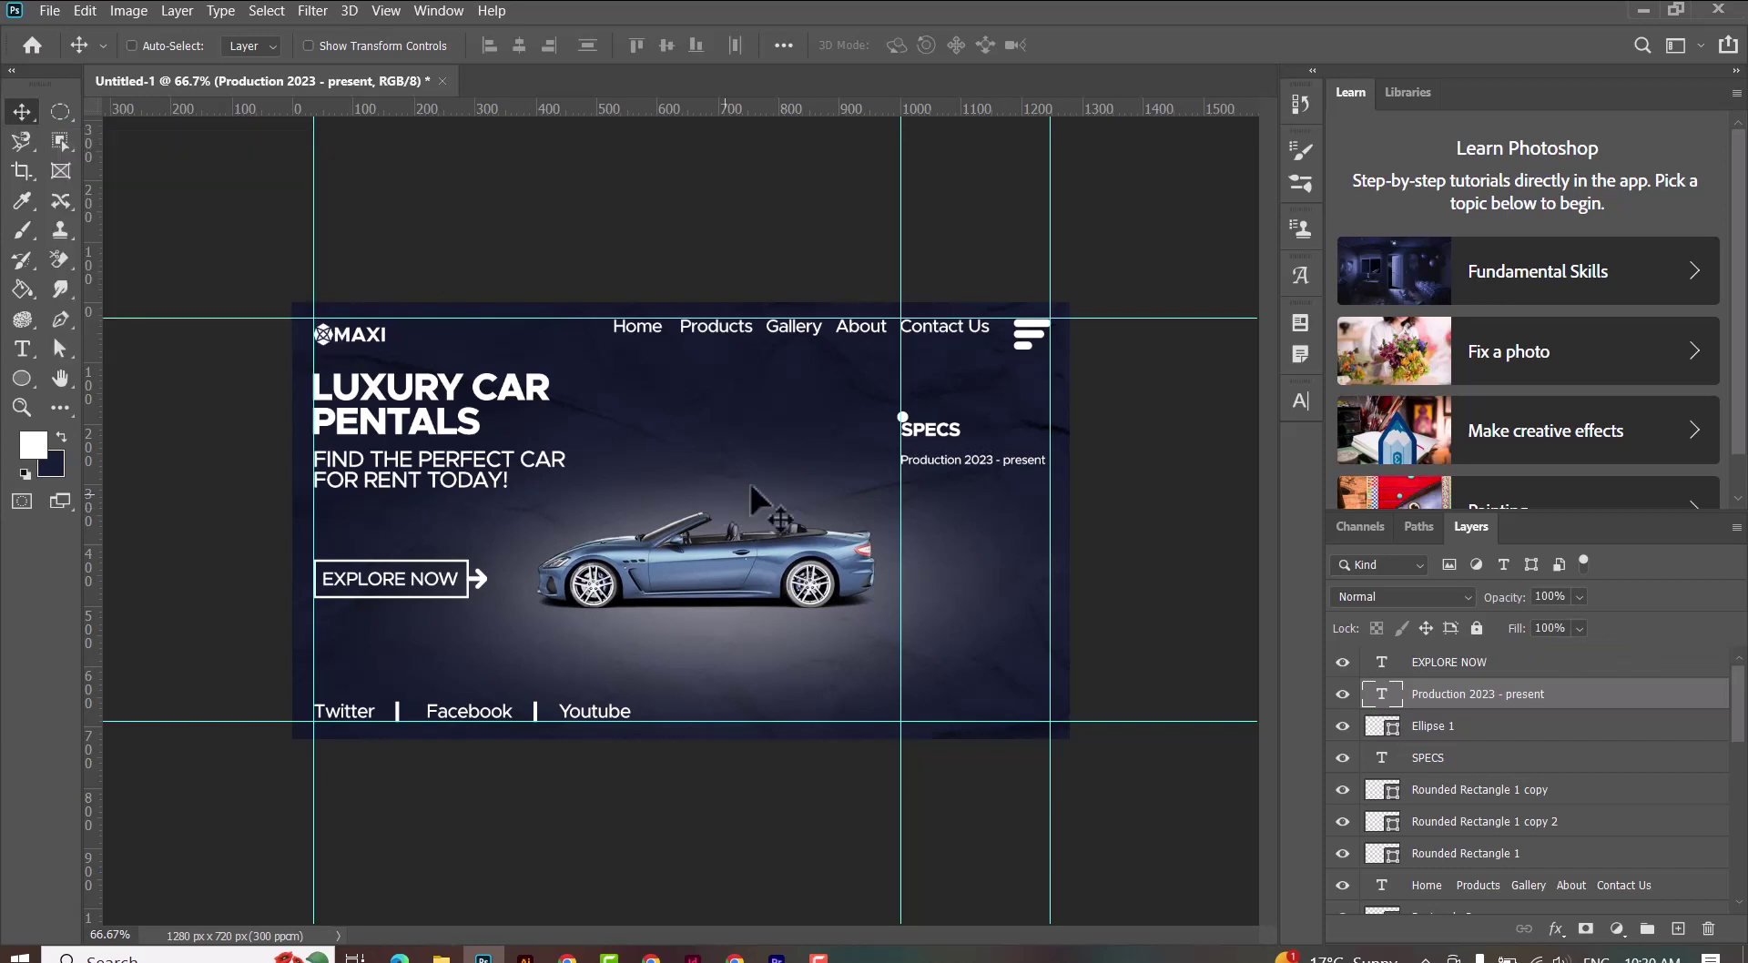
Step: Set the type font to Metropolis in Bold weight
double_click(956, 462)
key("ctrl+Return")
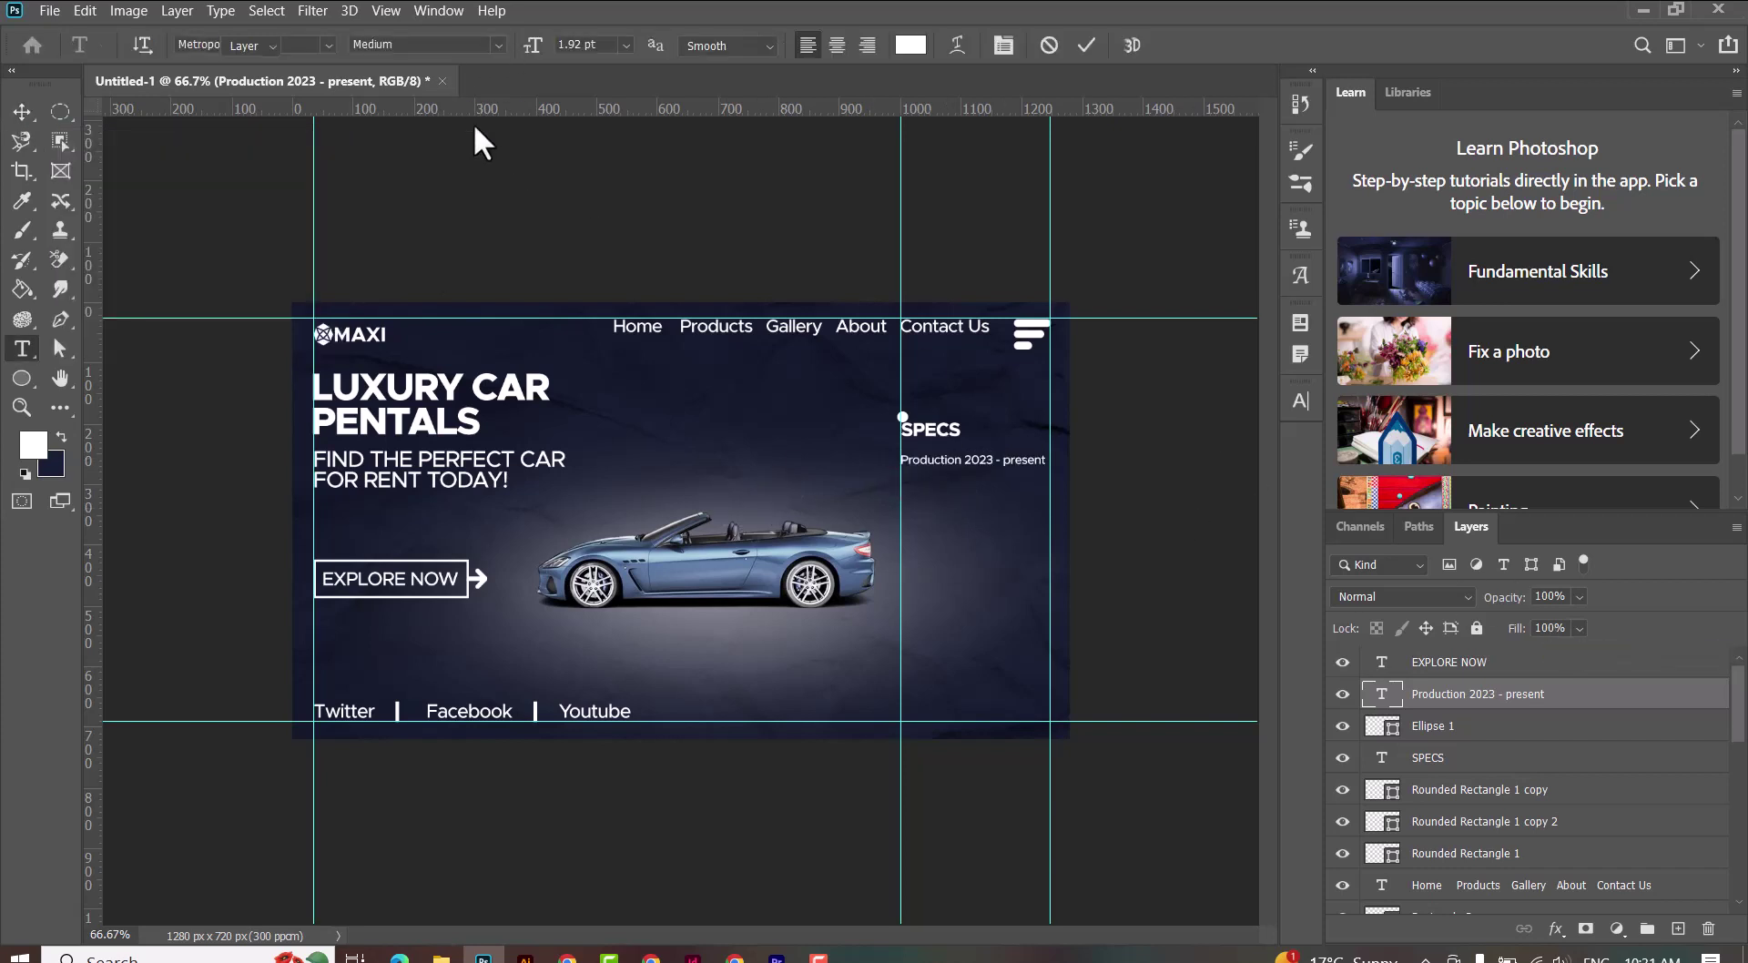
left_click(499, 45)
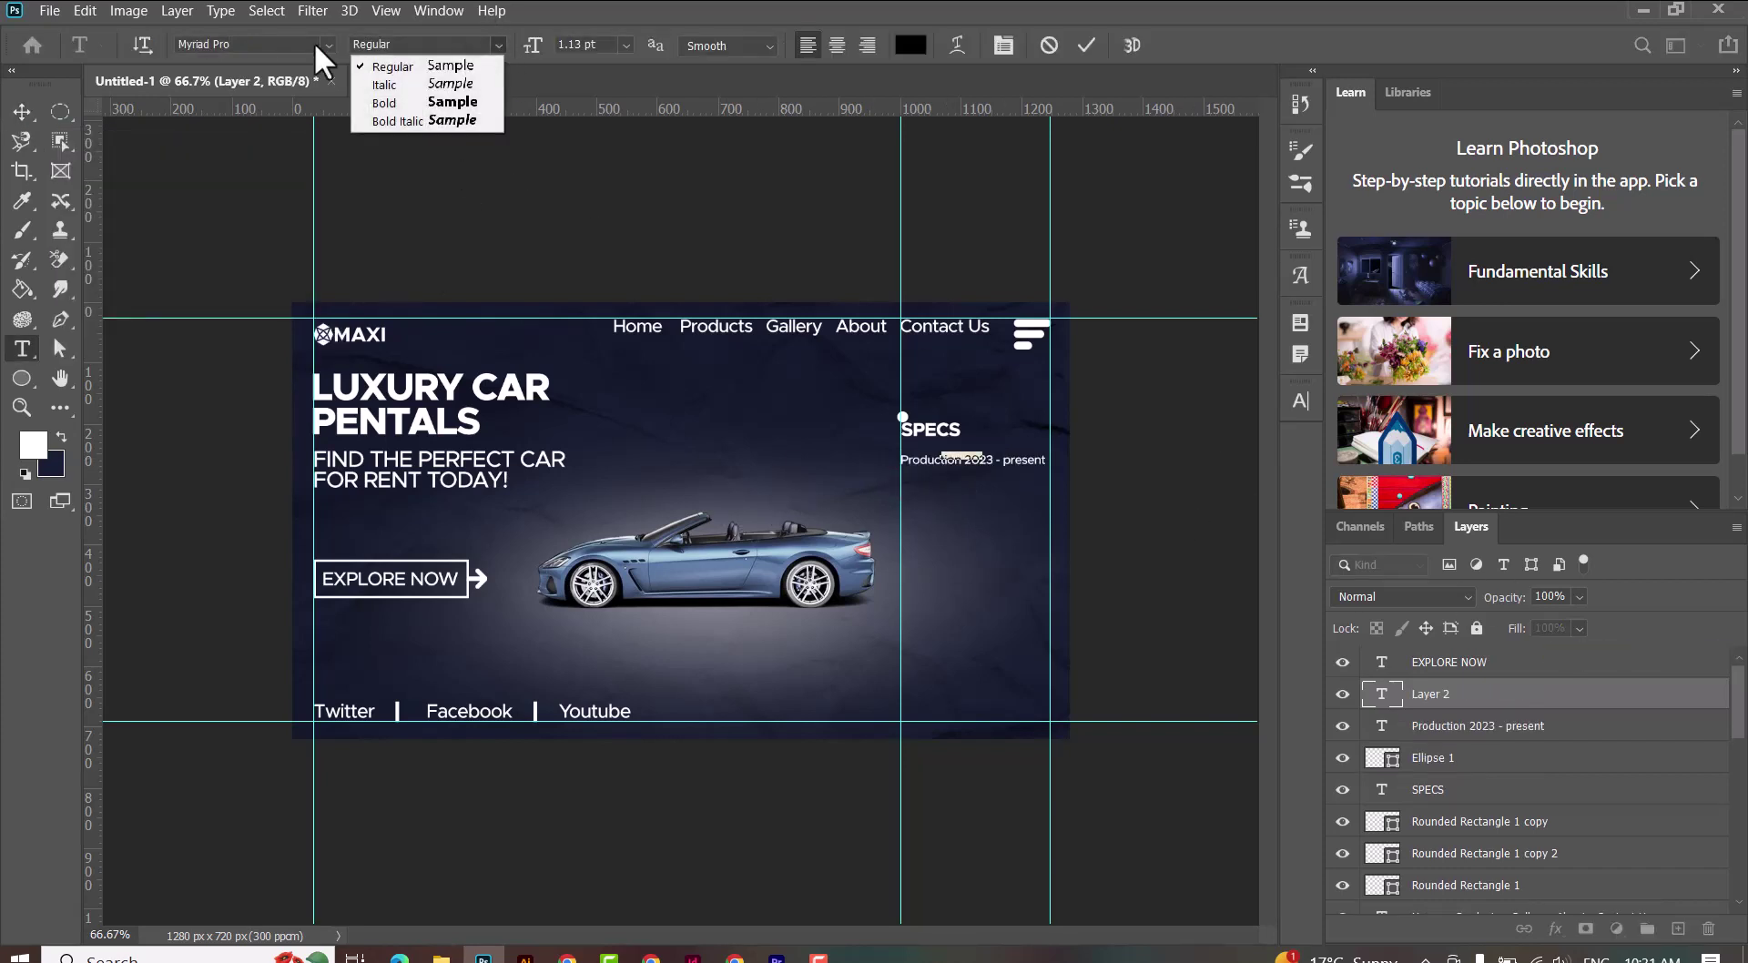
left_click(285, 45)
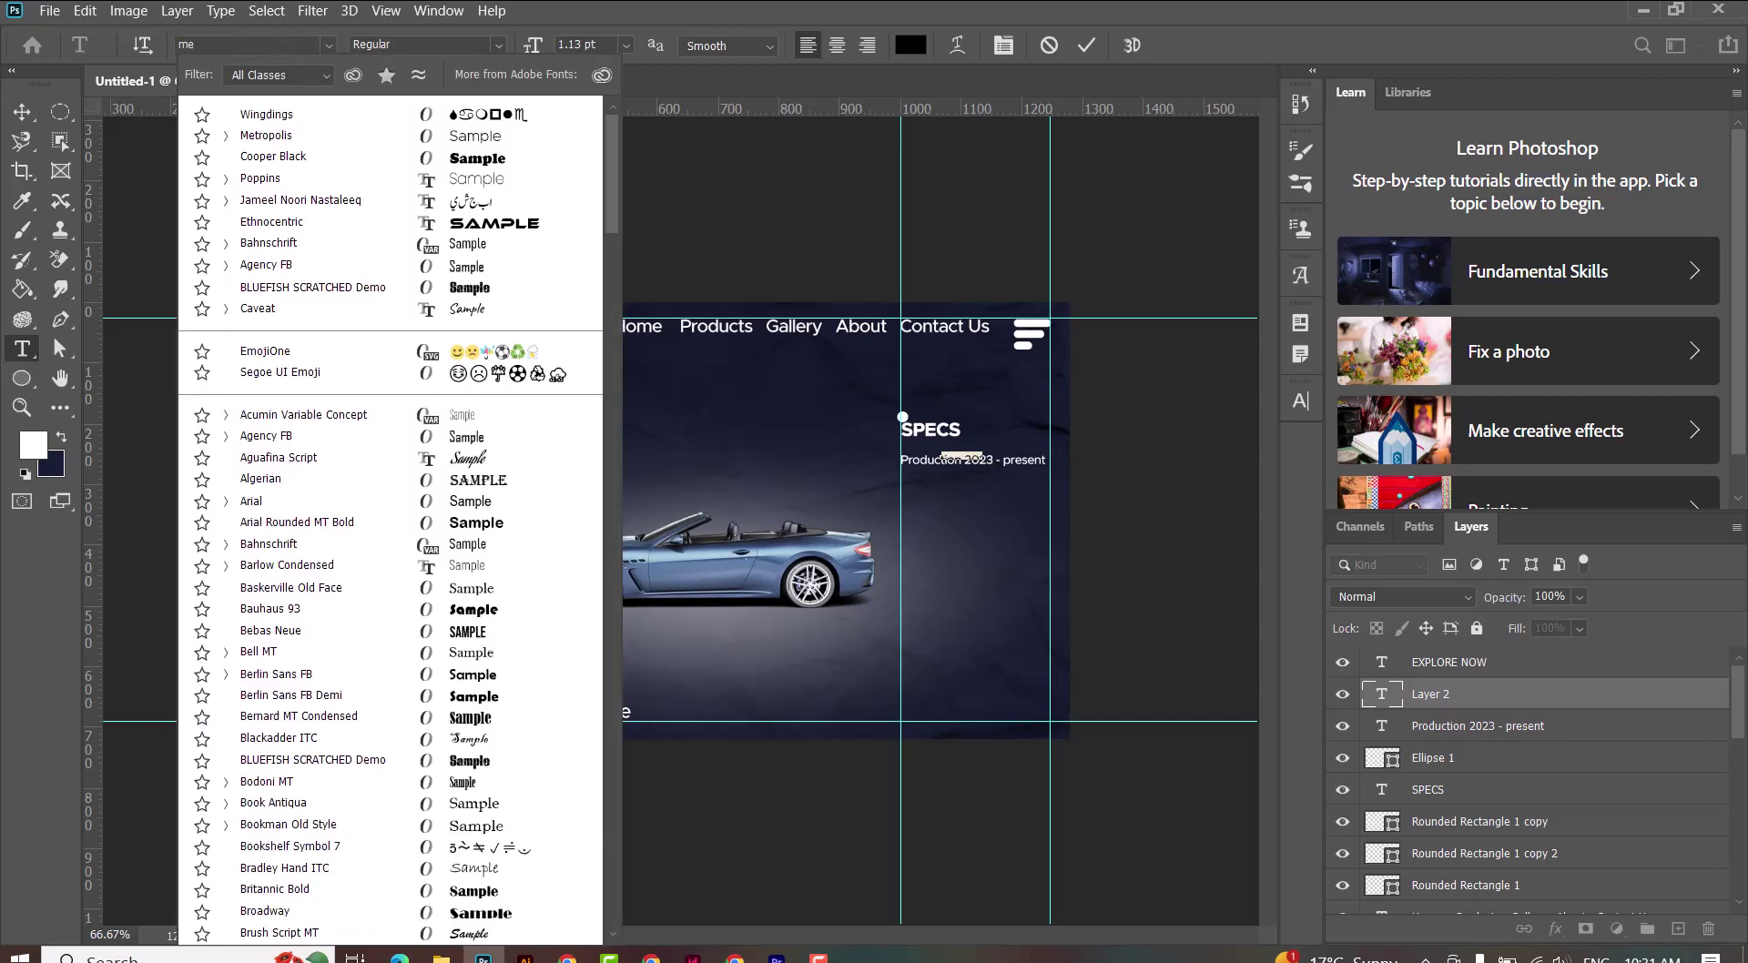
type("Metropolis")
left_click(297, 117)
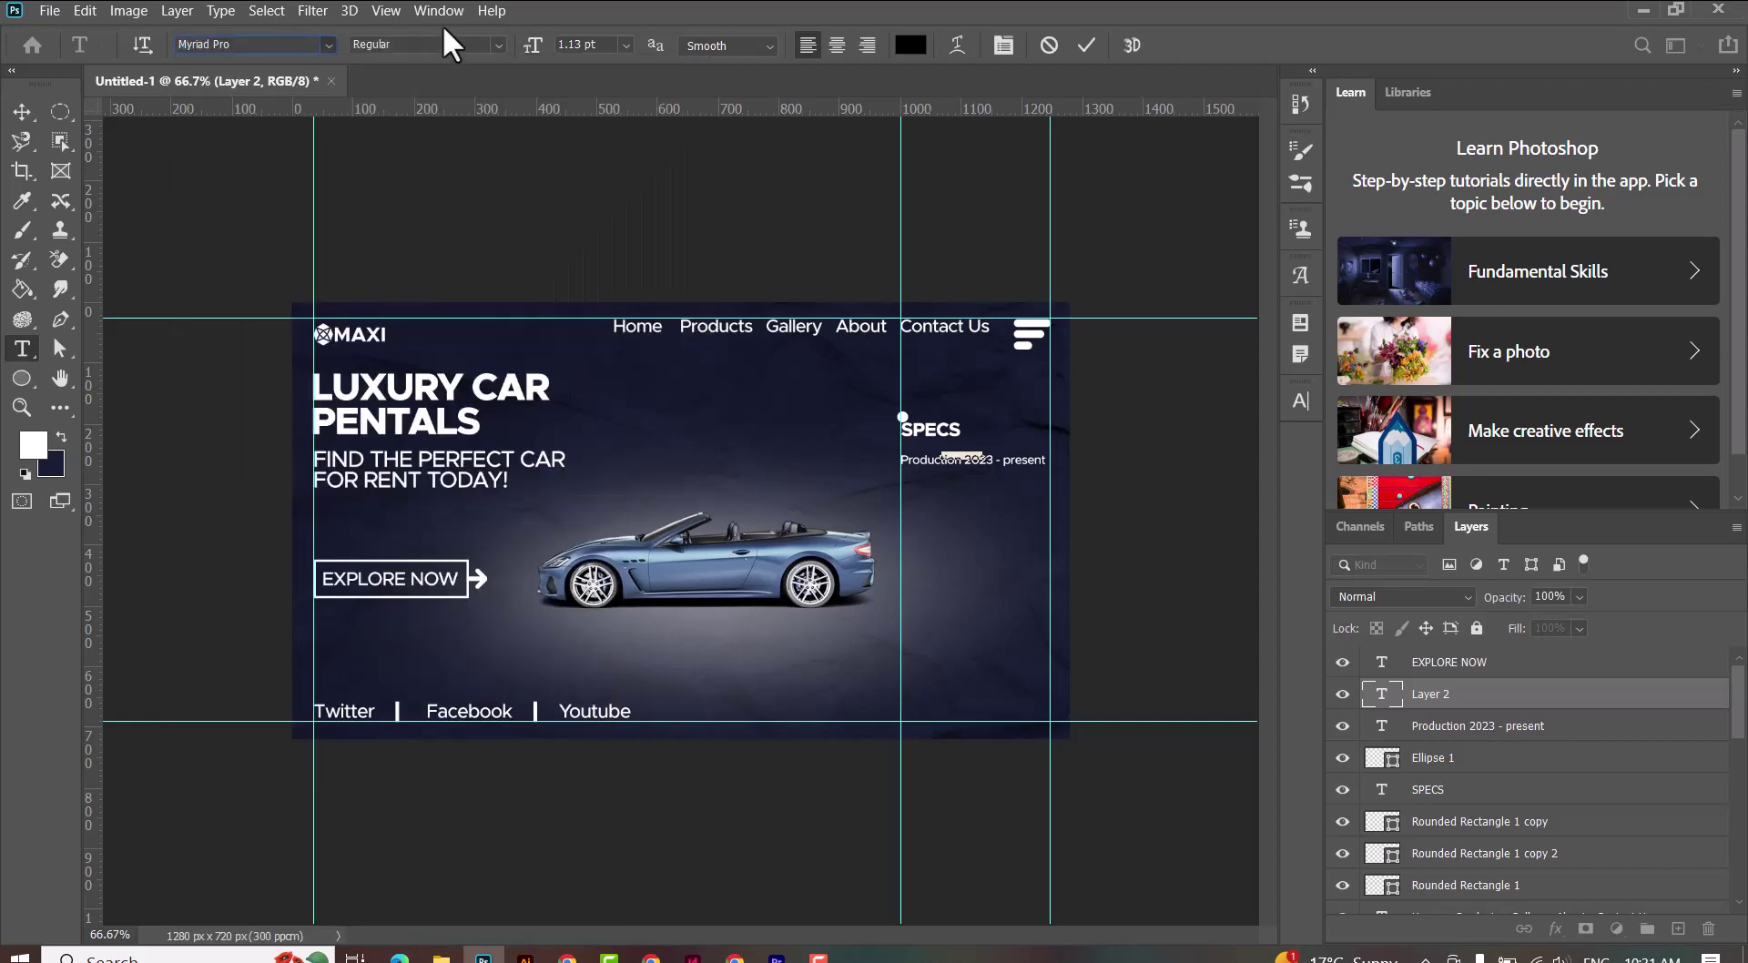
left_click(498, 44)
left_click(423, 247)
left_click(1086, 45)
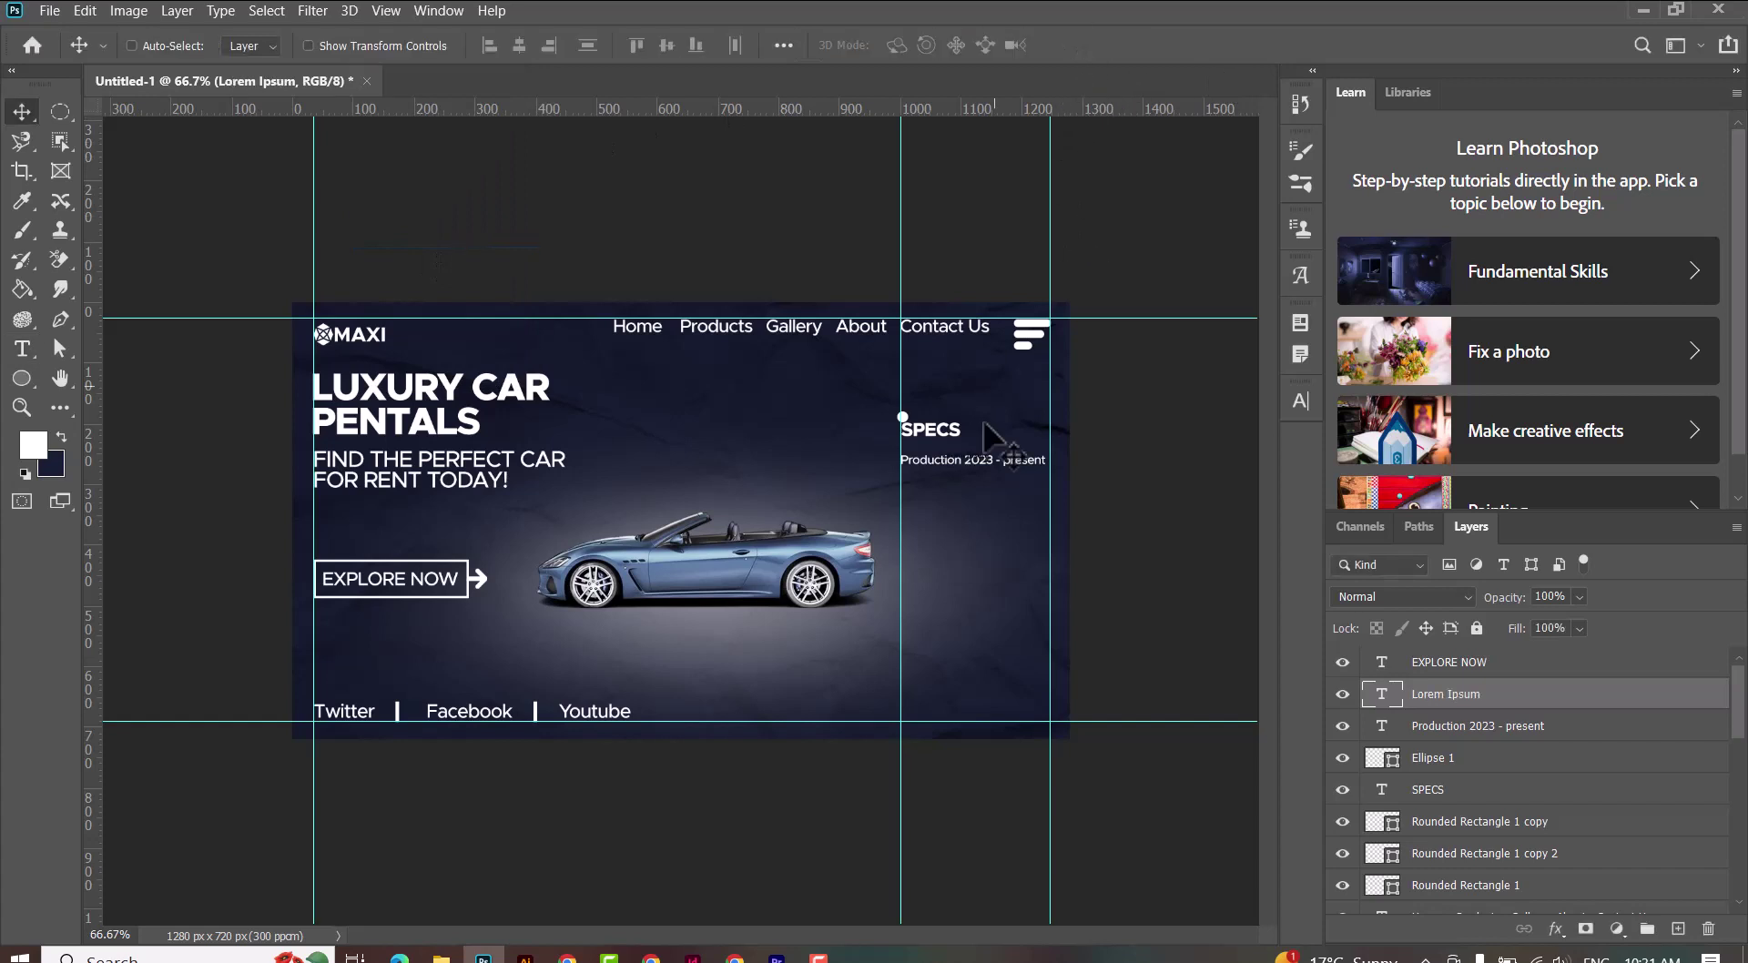
Step: Make the 'Production 2023 - present' line Bold
left_click(948, 464, "ctrl")
double_click(947, 464)
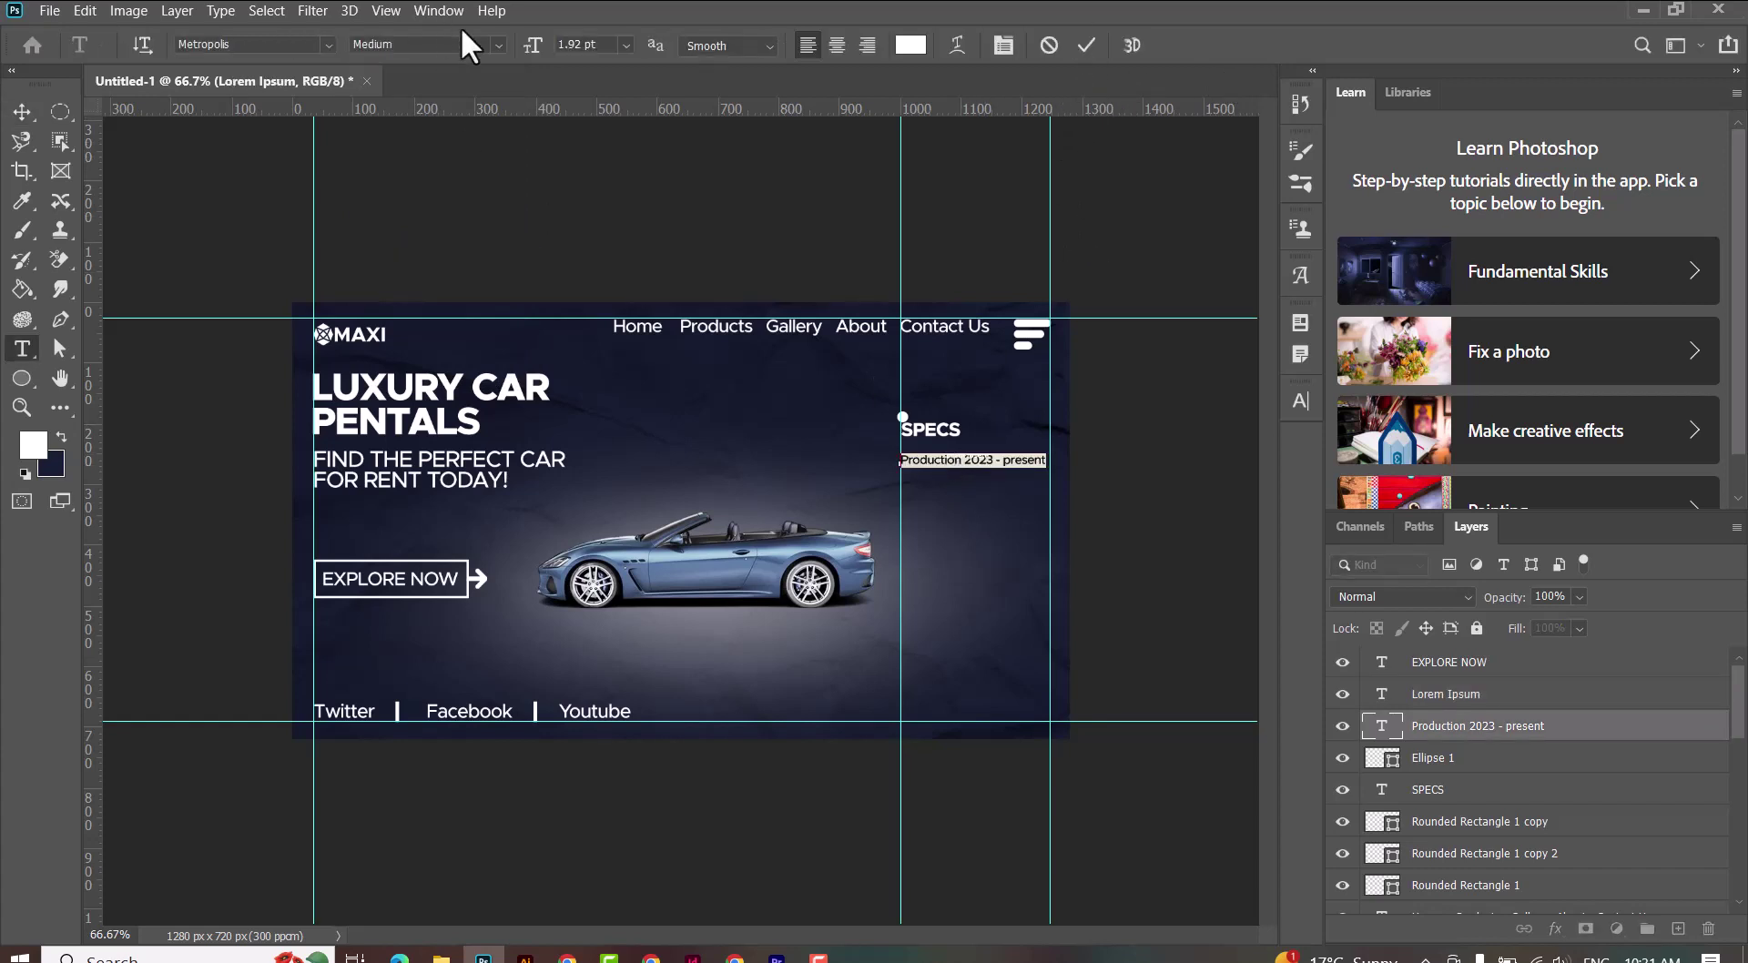
left_click(495, 44)
left_click(428, 247)
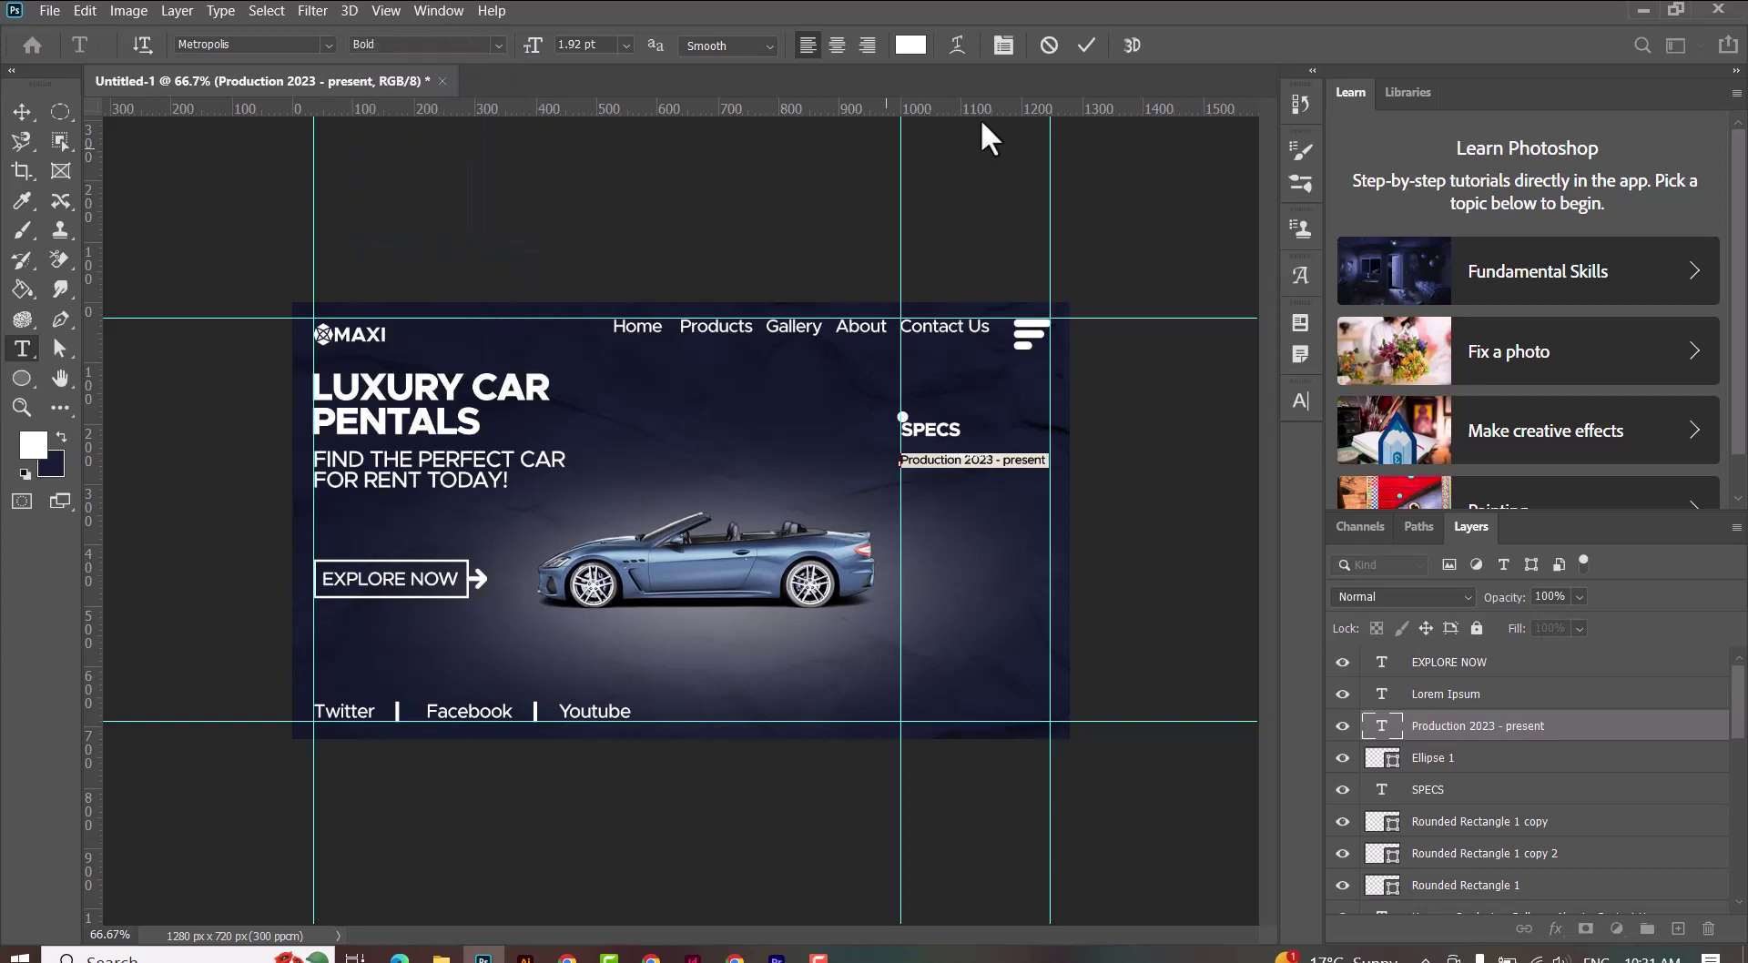
left_click(1086, 45)
key("v")
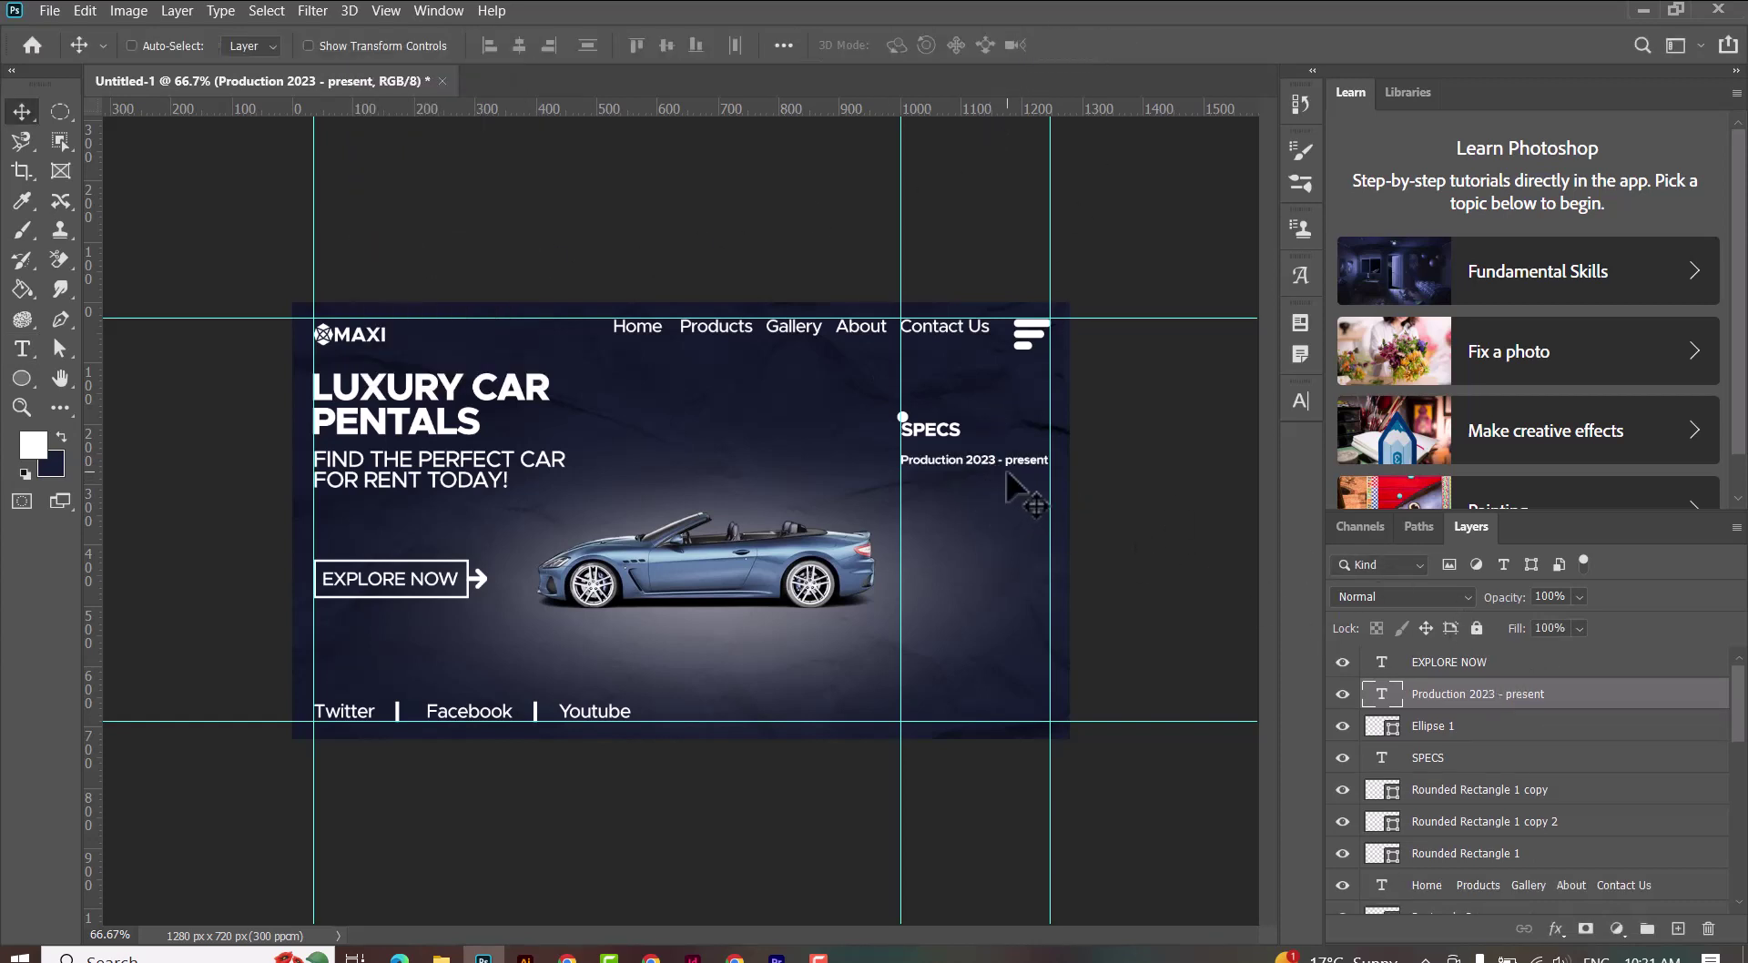
Step: Duplicate the Production line below it and retype the copy as 'Max Speed 371km/hr'
key("Up")
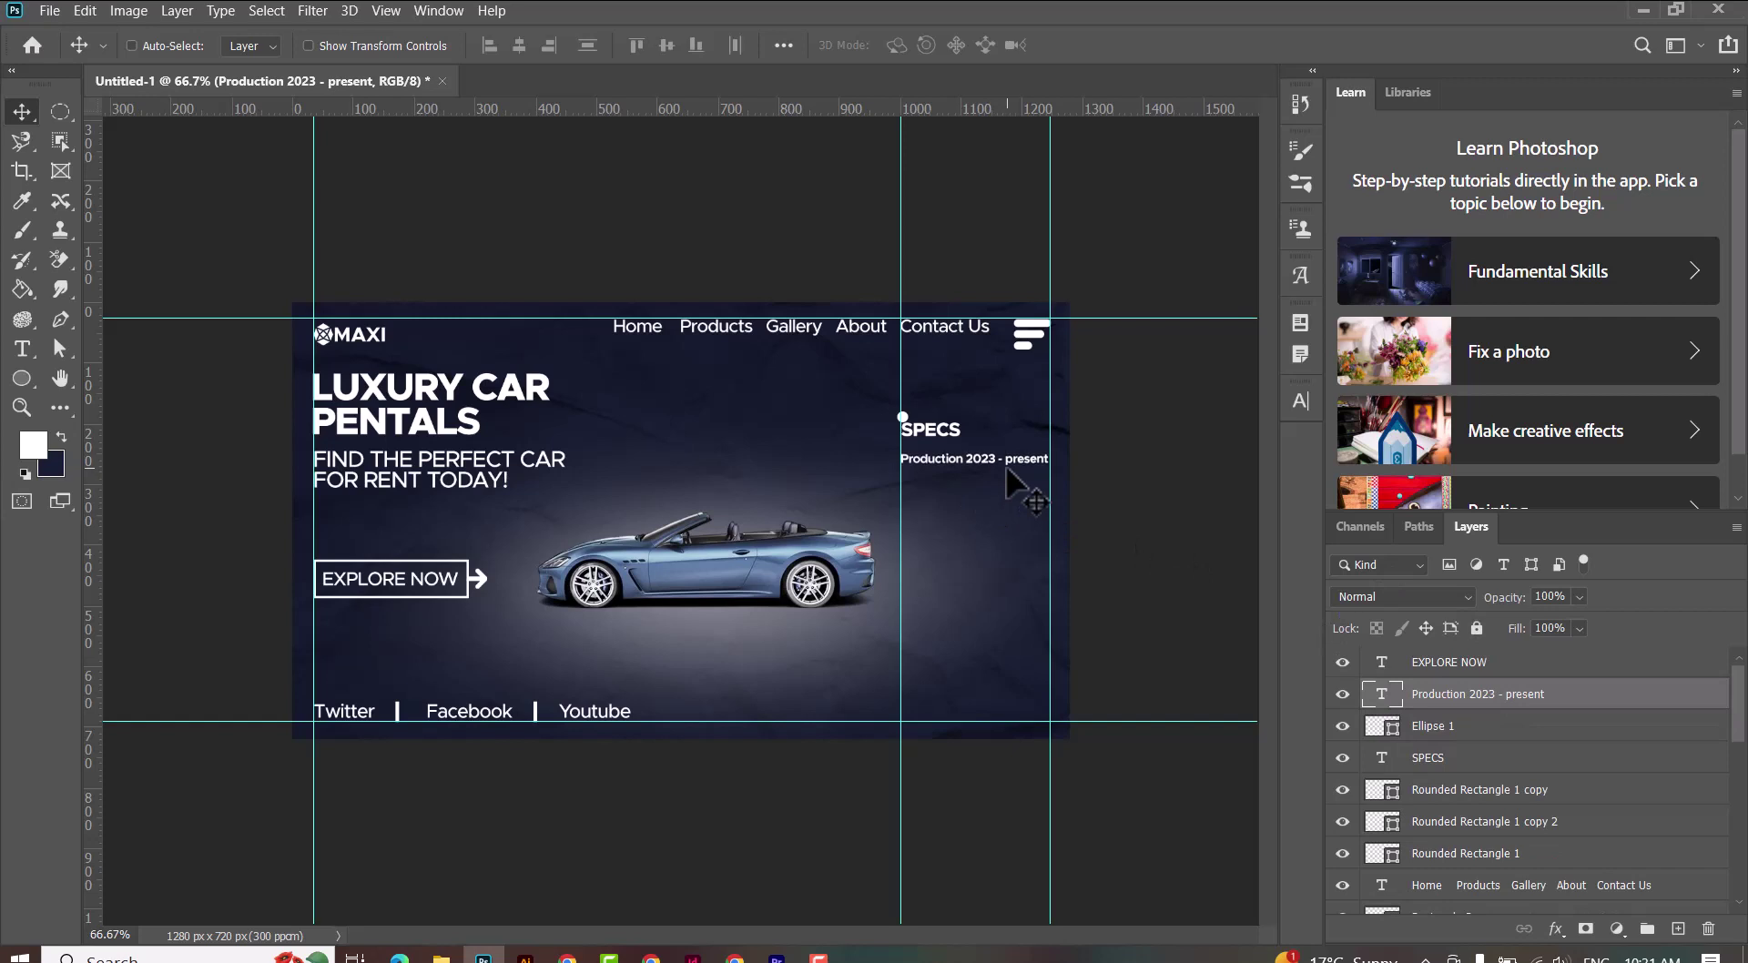
left_click_drag(956, 458, 956, 480, "alt")
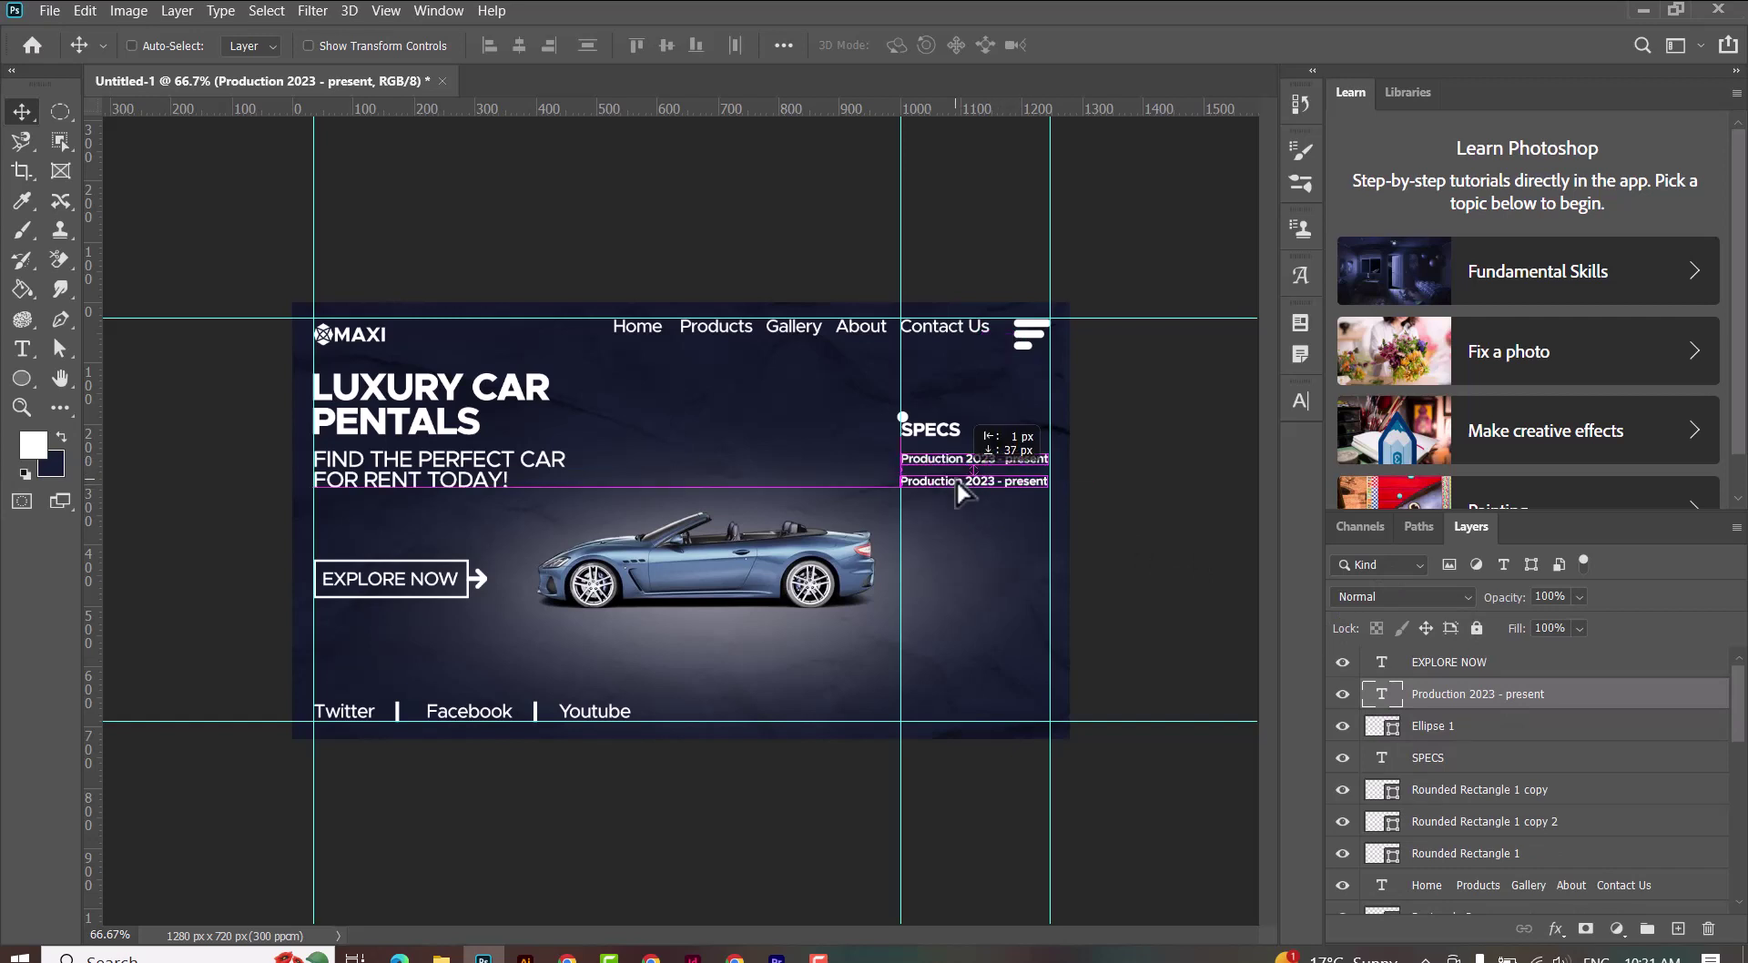
double_click(956, 481)
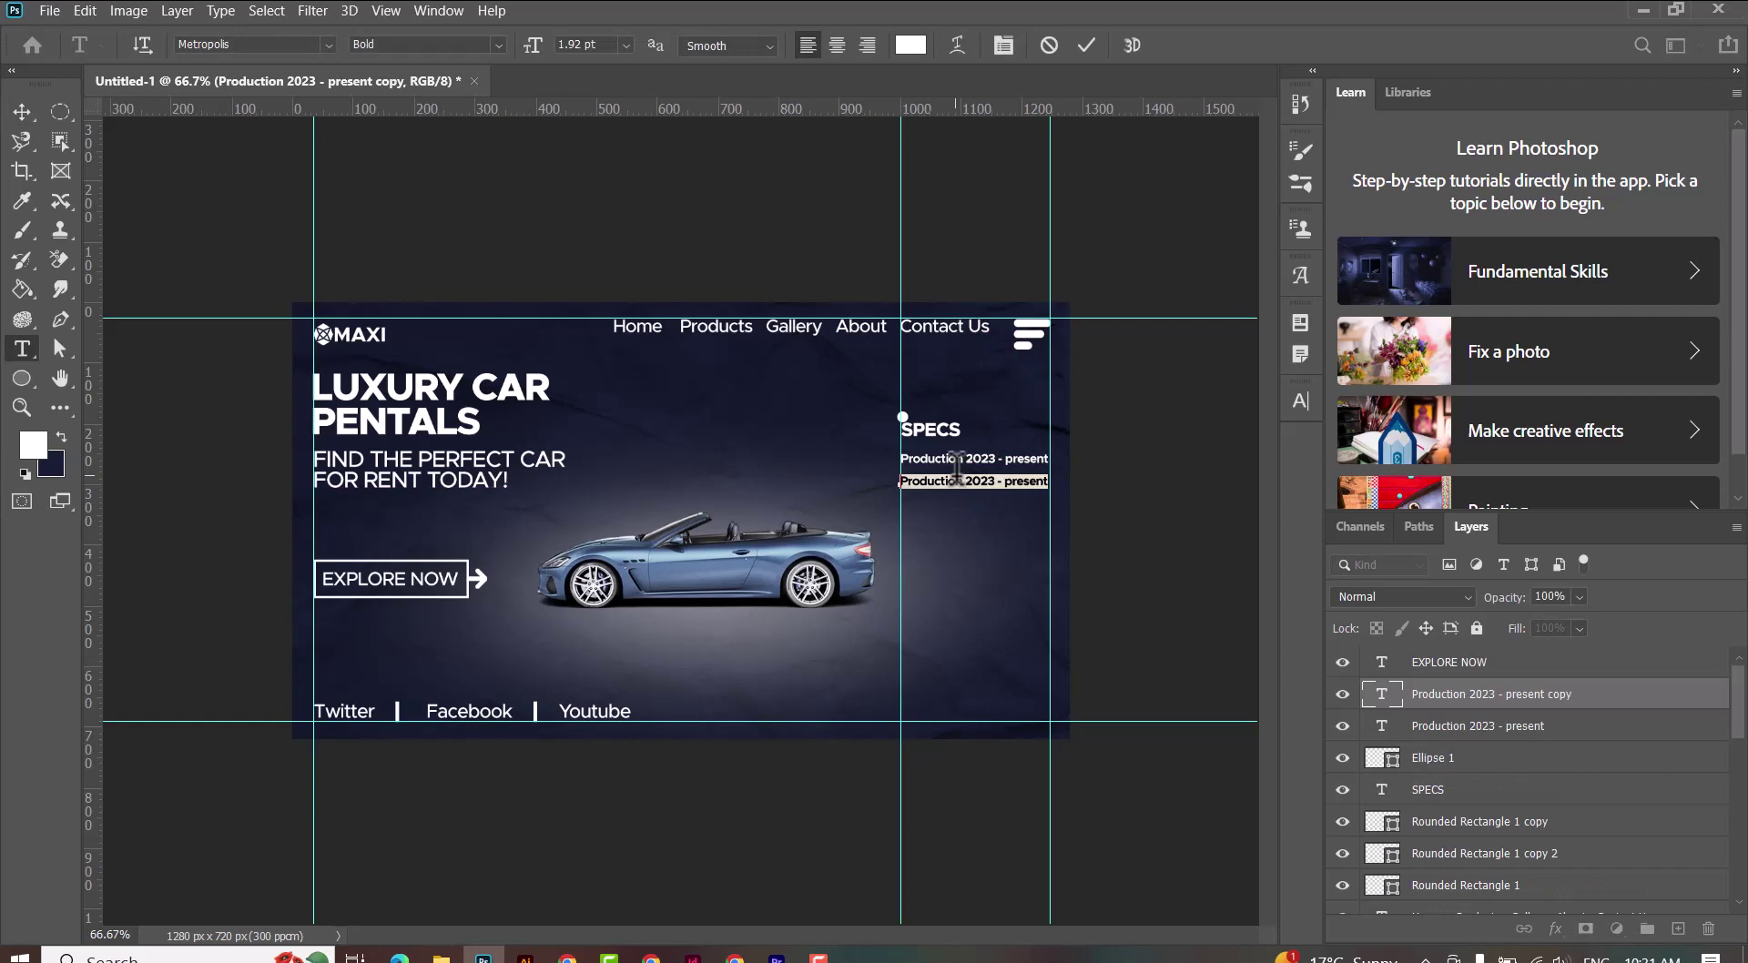
type("Max Speed 371km/hr")
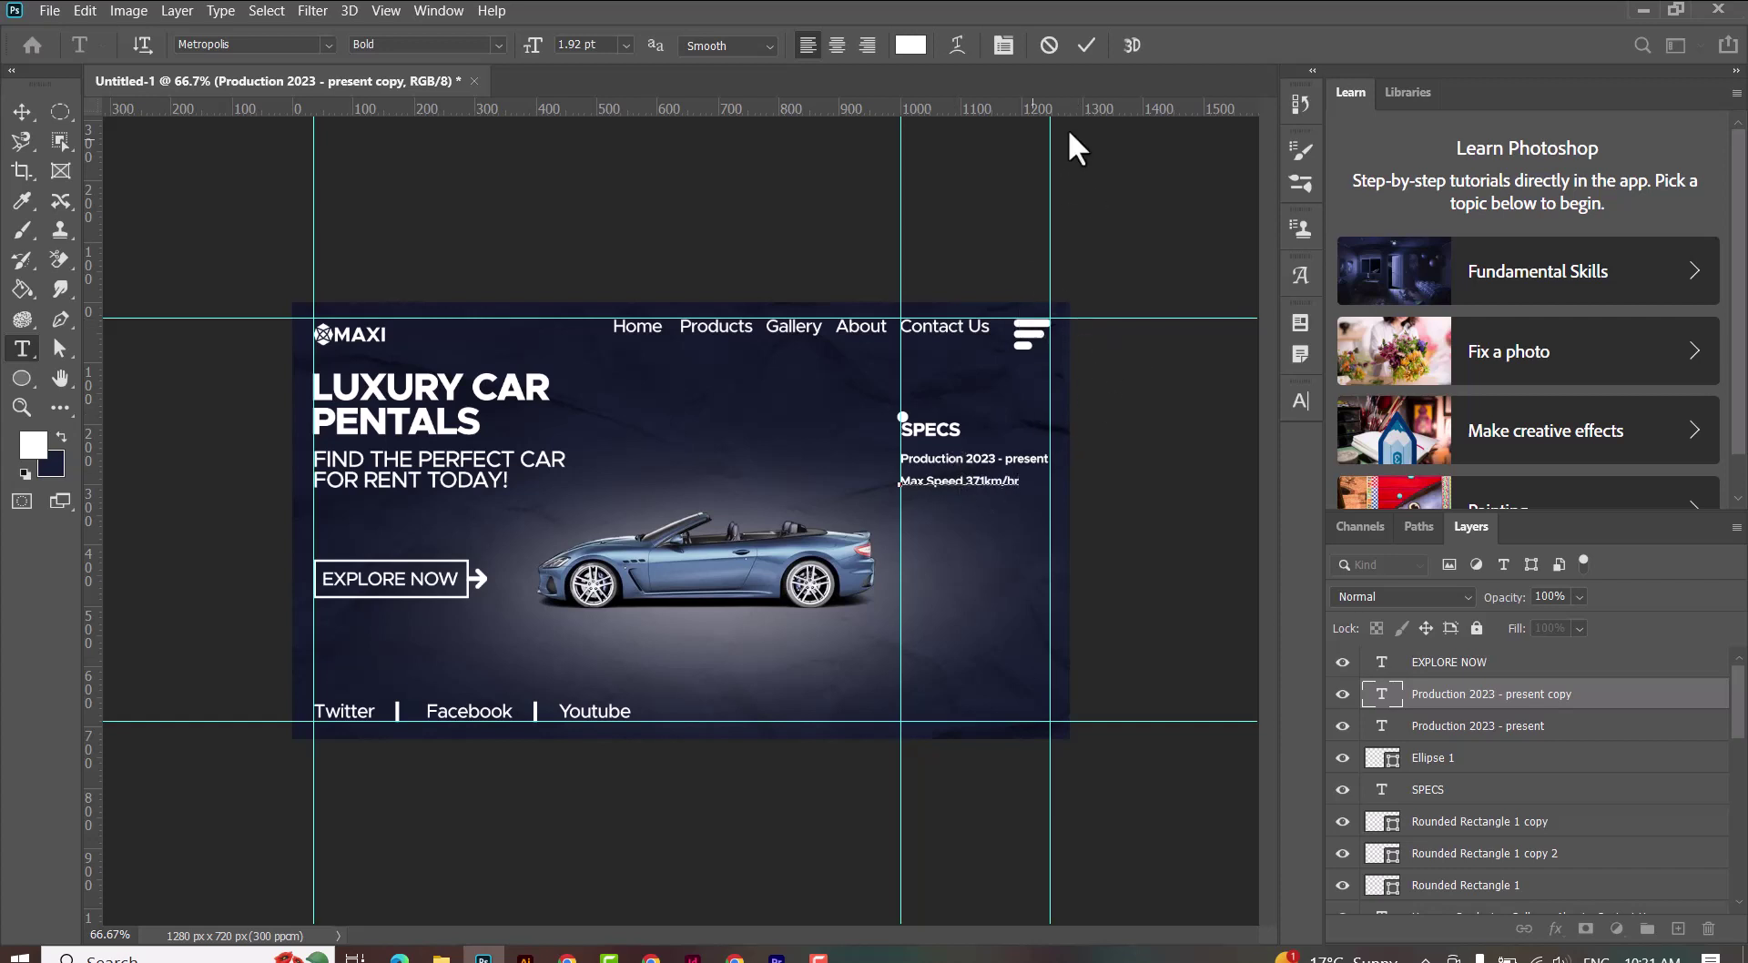
left_click(20, 107)
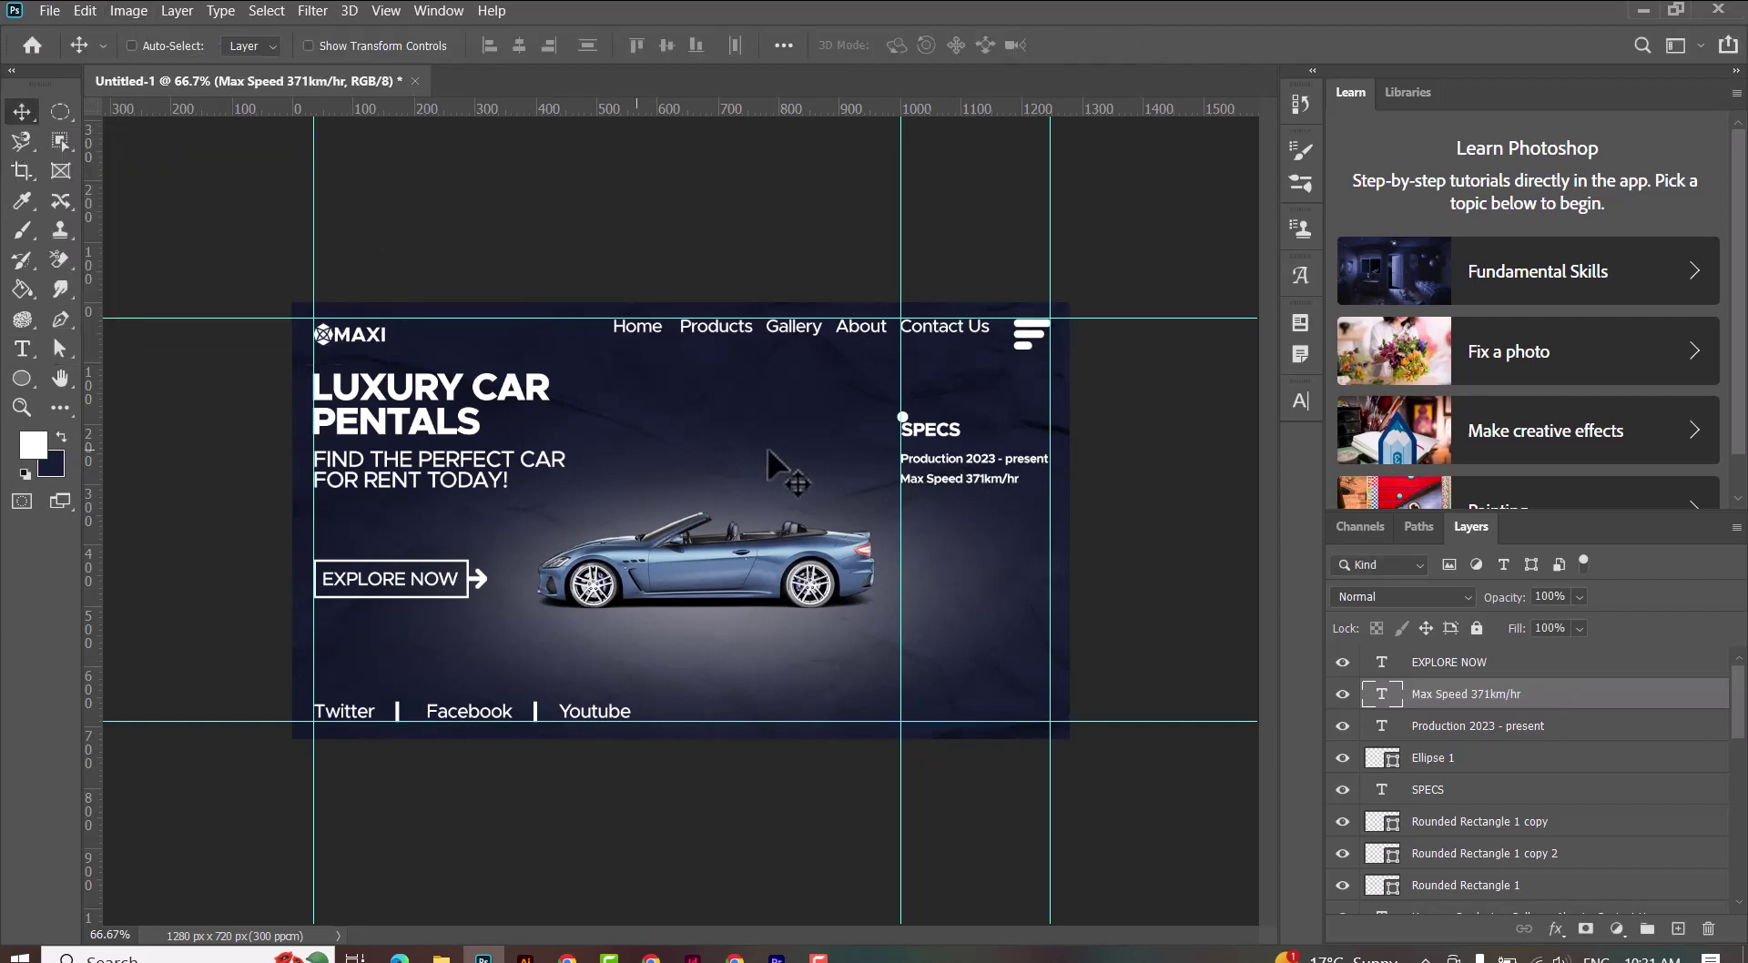
Step: Widen the gap before 371km/hr and duplicate the Max Speed line beneath
key("t")
left_click(971, 478)
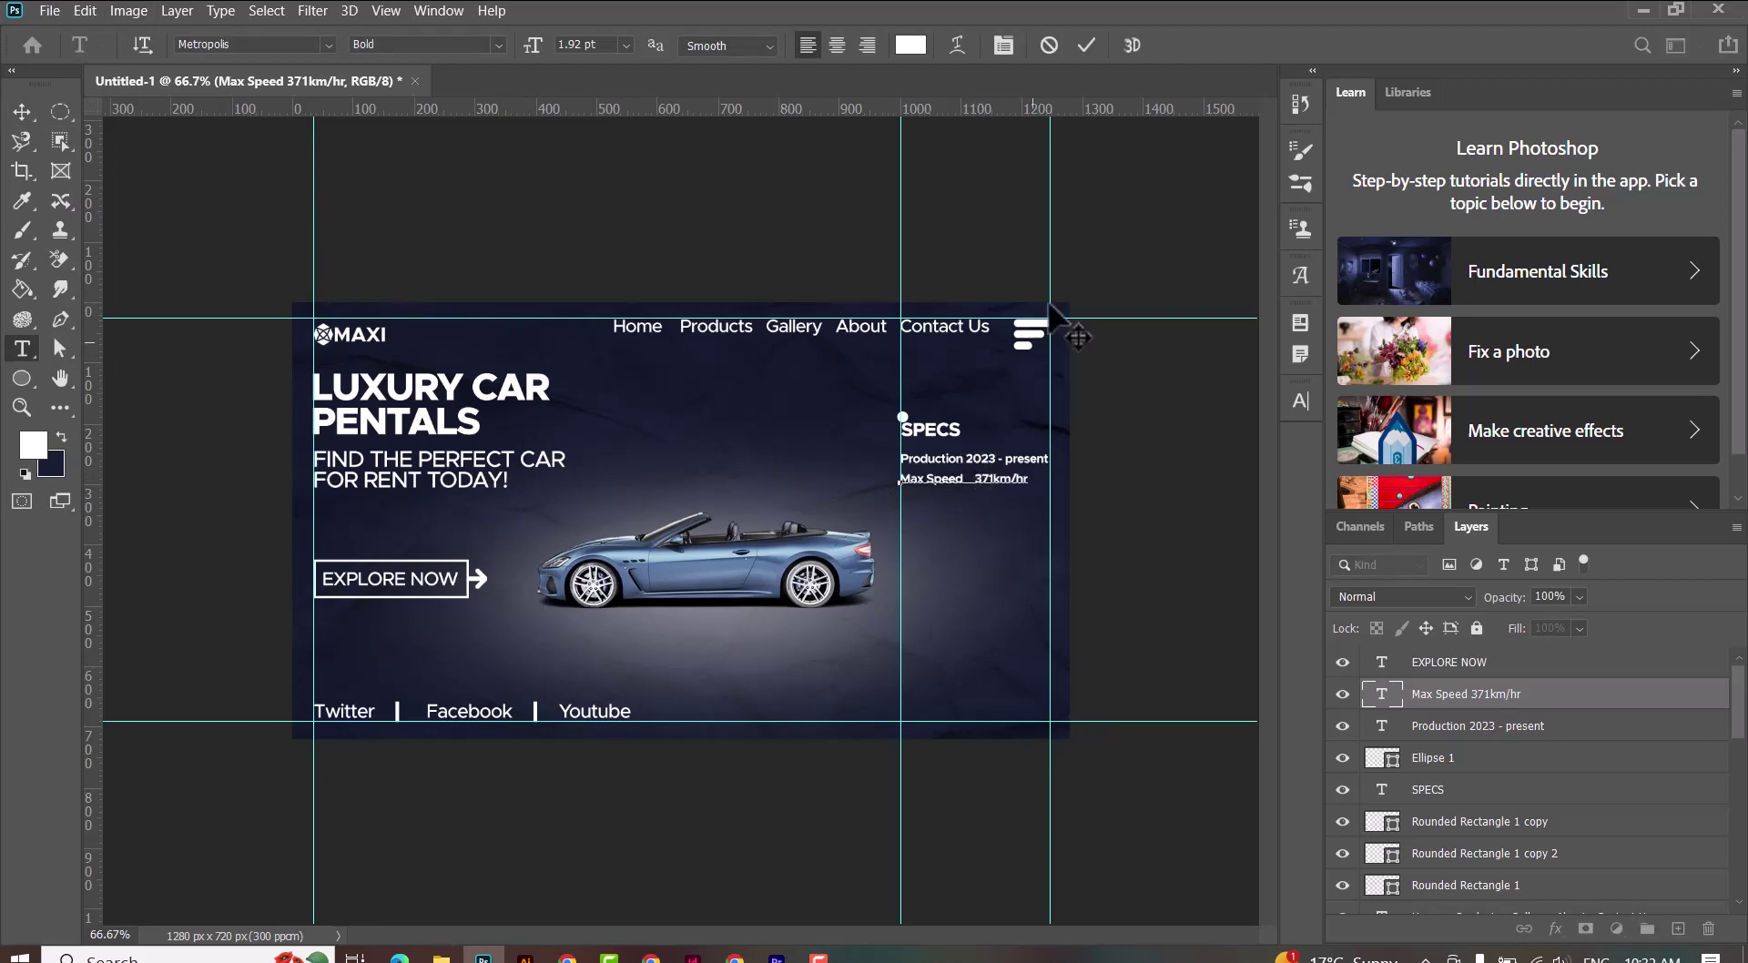
key("ctrl+Return")
key("v")
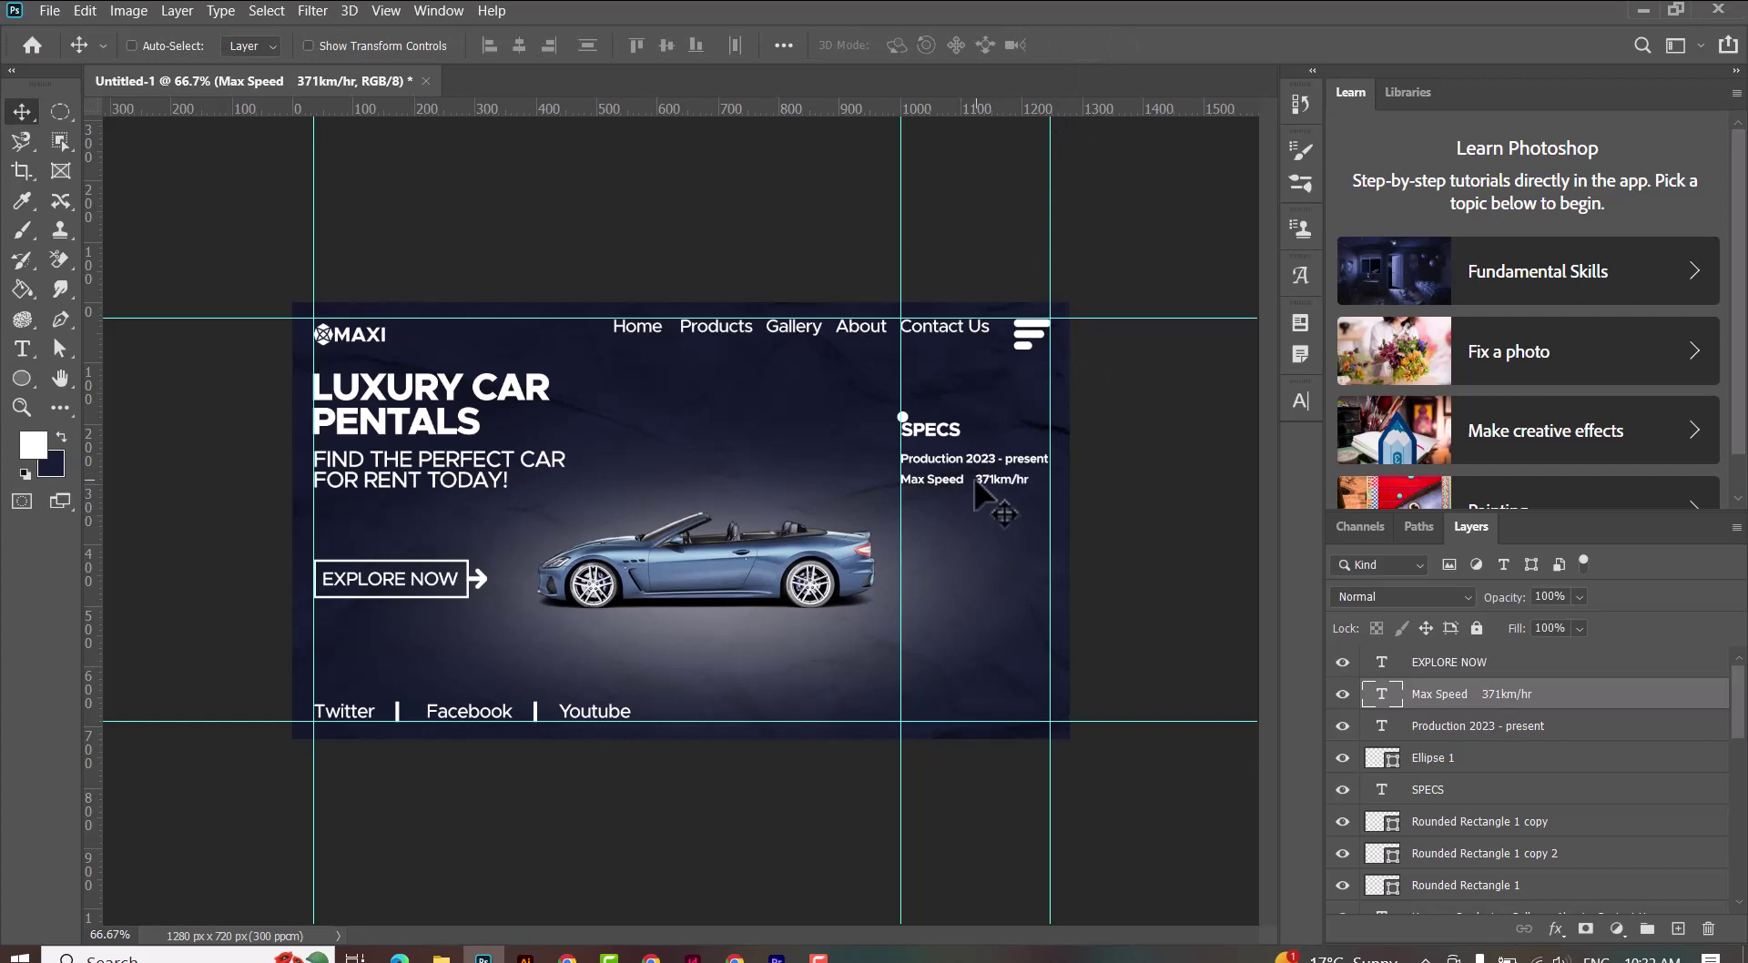
left_click_drag(975, 490, 975, 504, "alt")
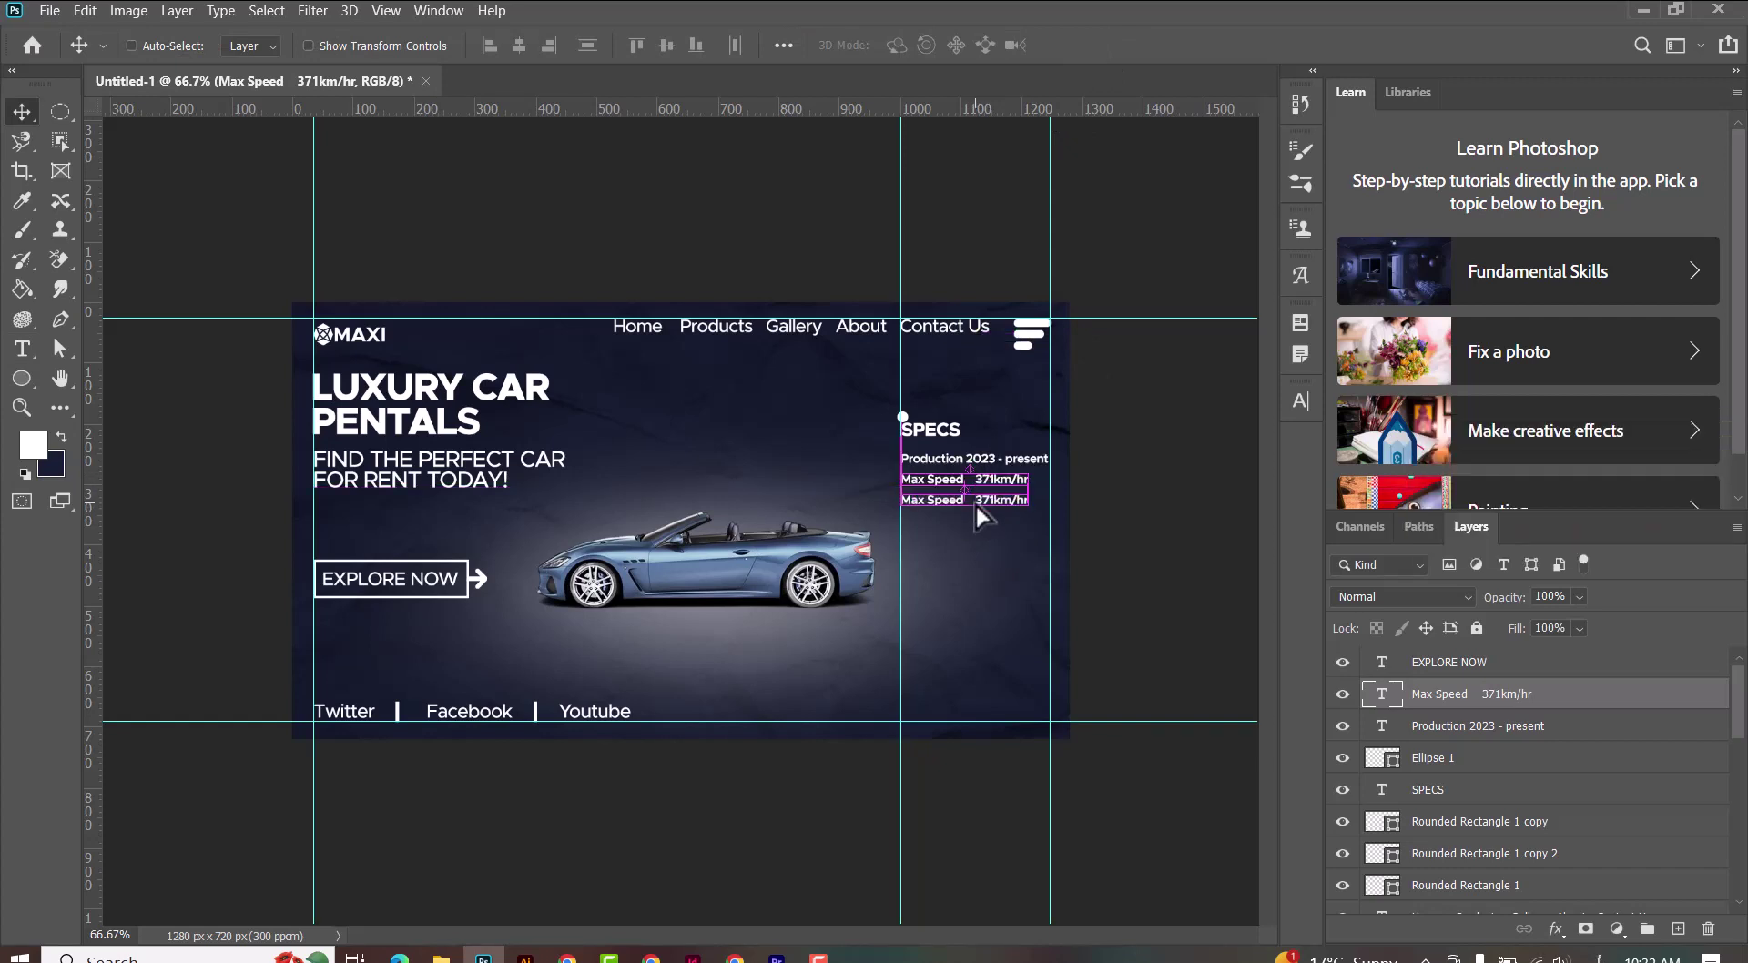
Step: Retype the copied spec line as 'Engine 4.0.1 Mooot' with a wide gap
key("super+space")
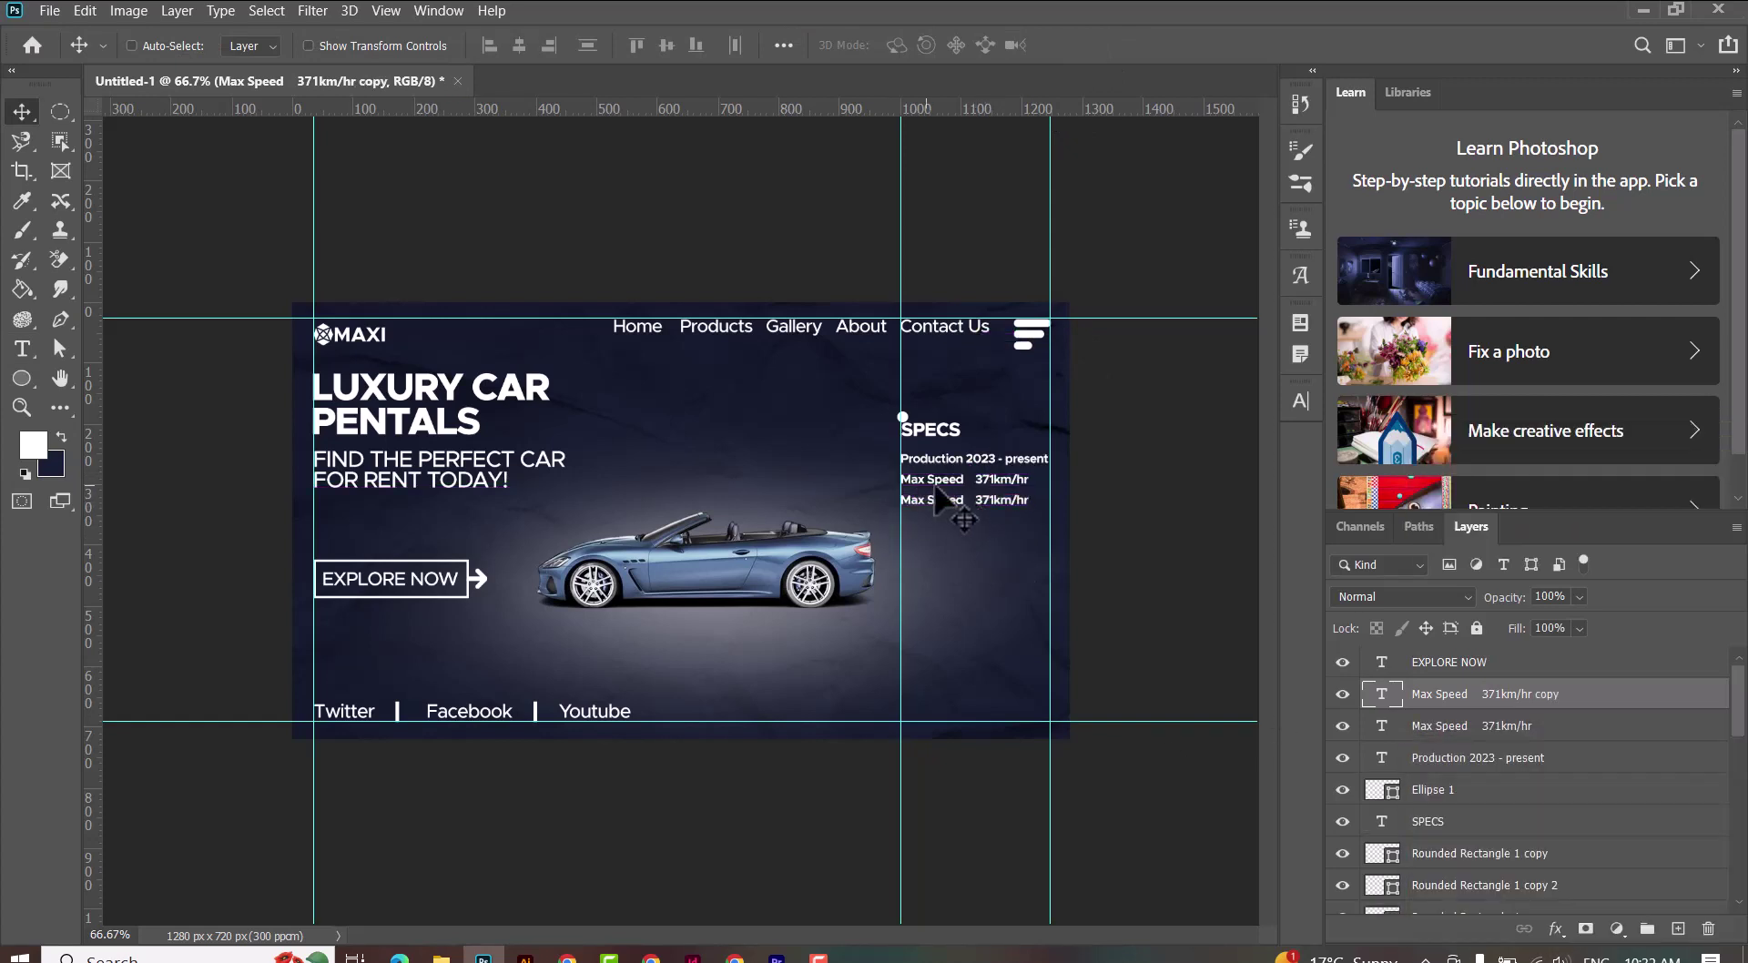
key("t")
triple_click(943, 499)
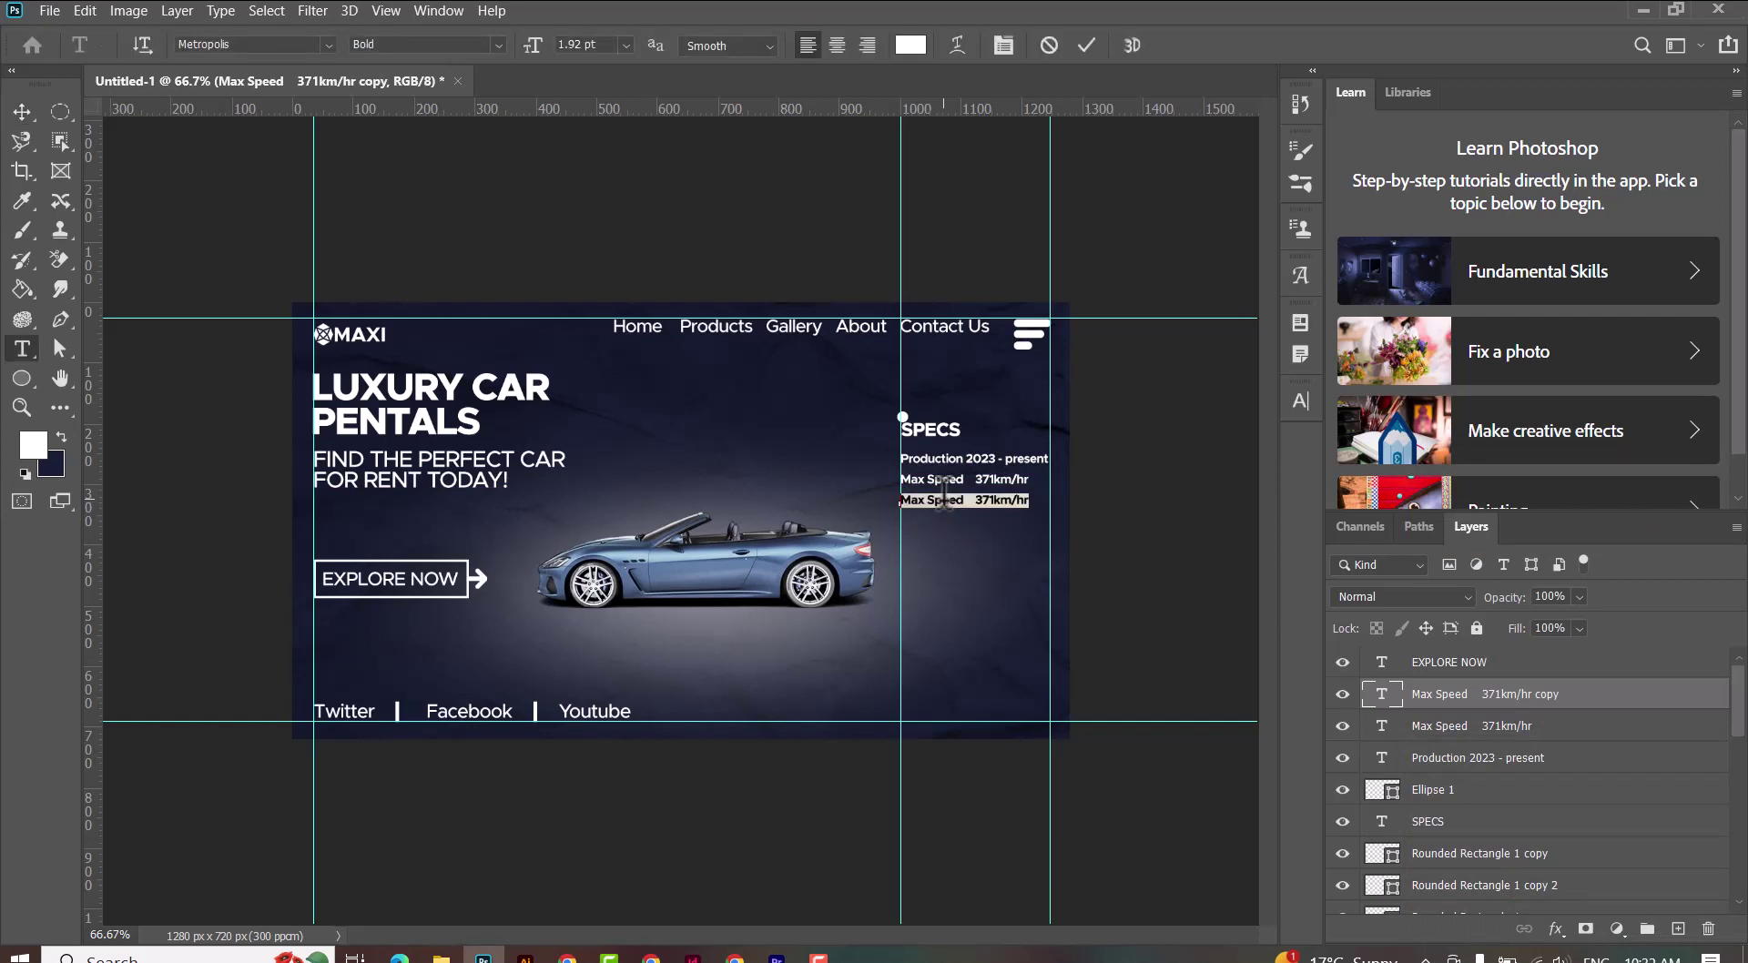
key("Left")
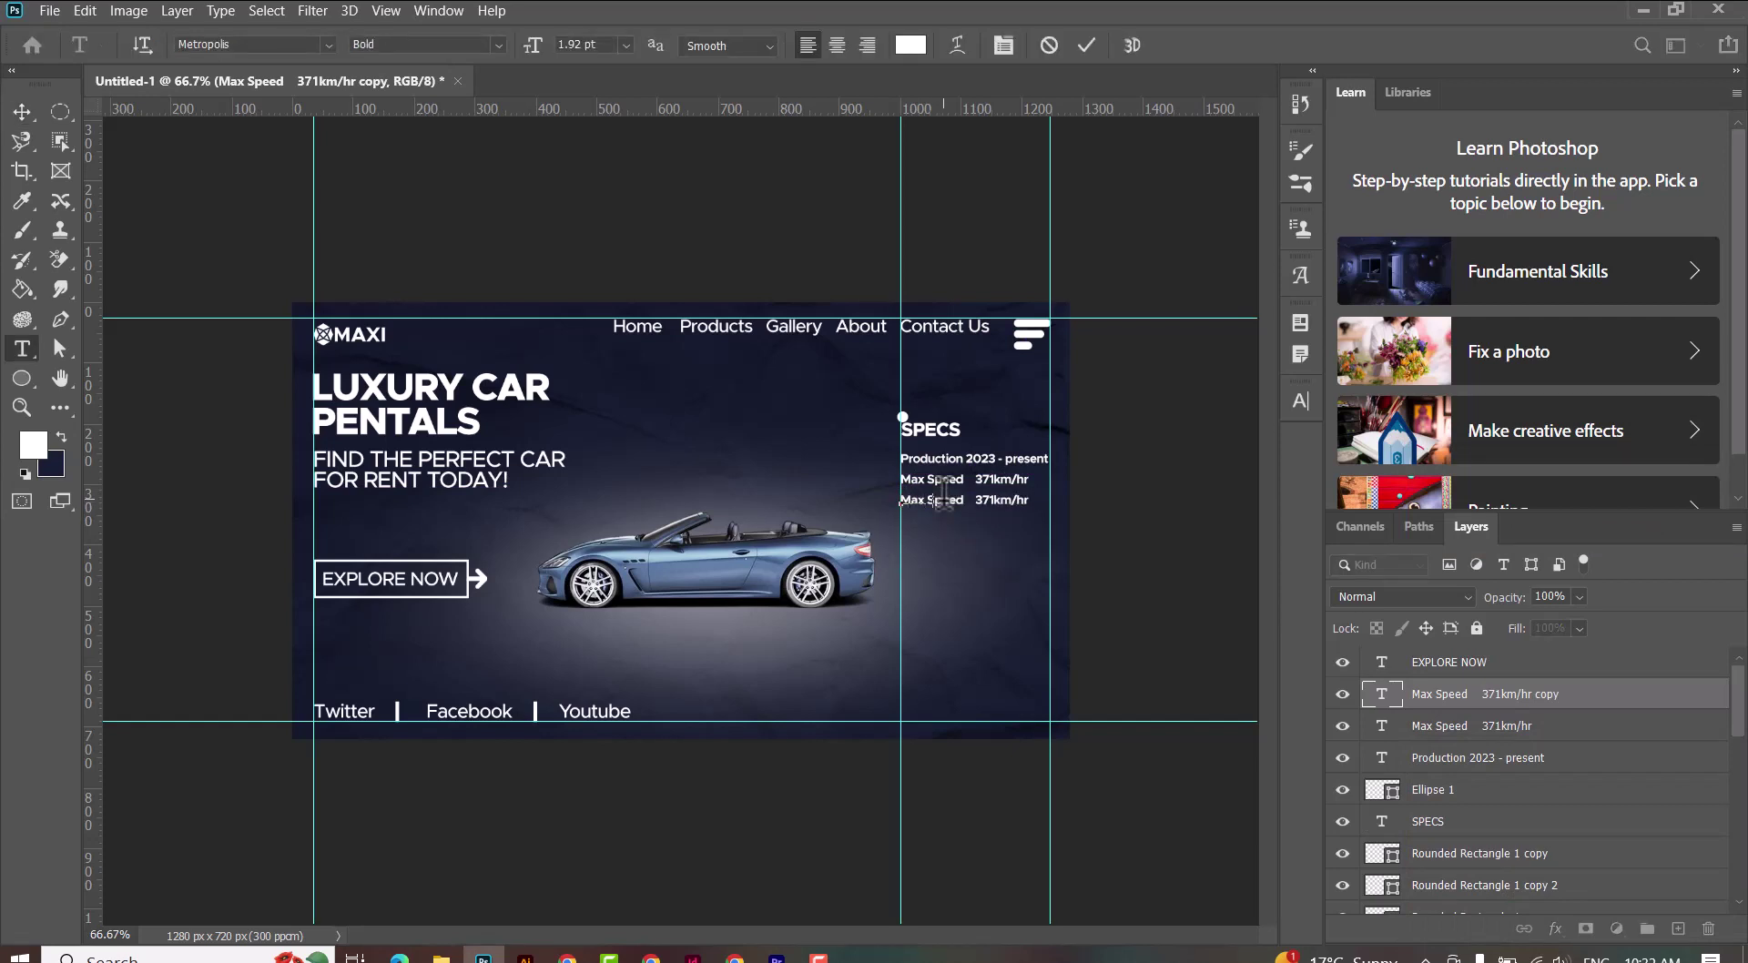
type("Engine 0.1 Mooot")
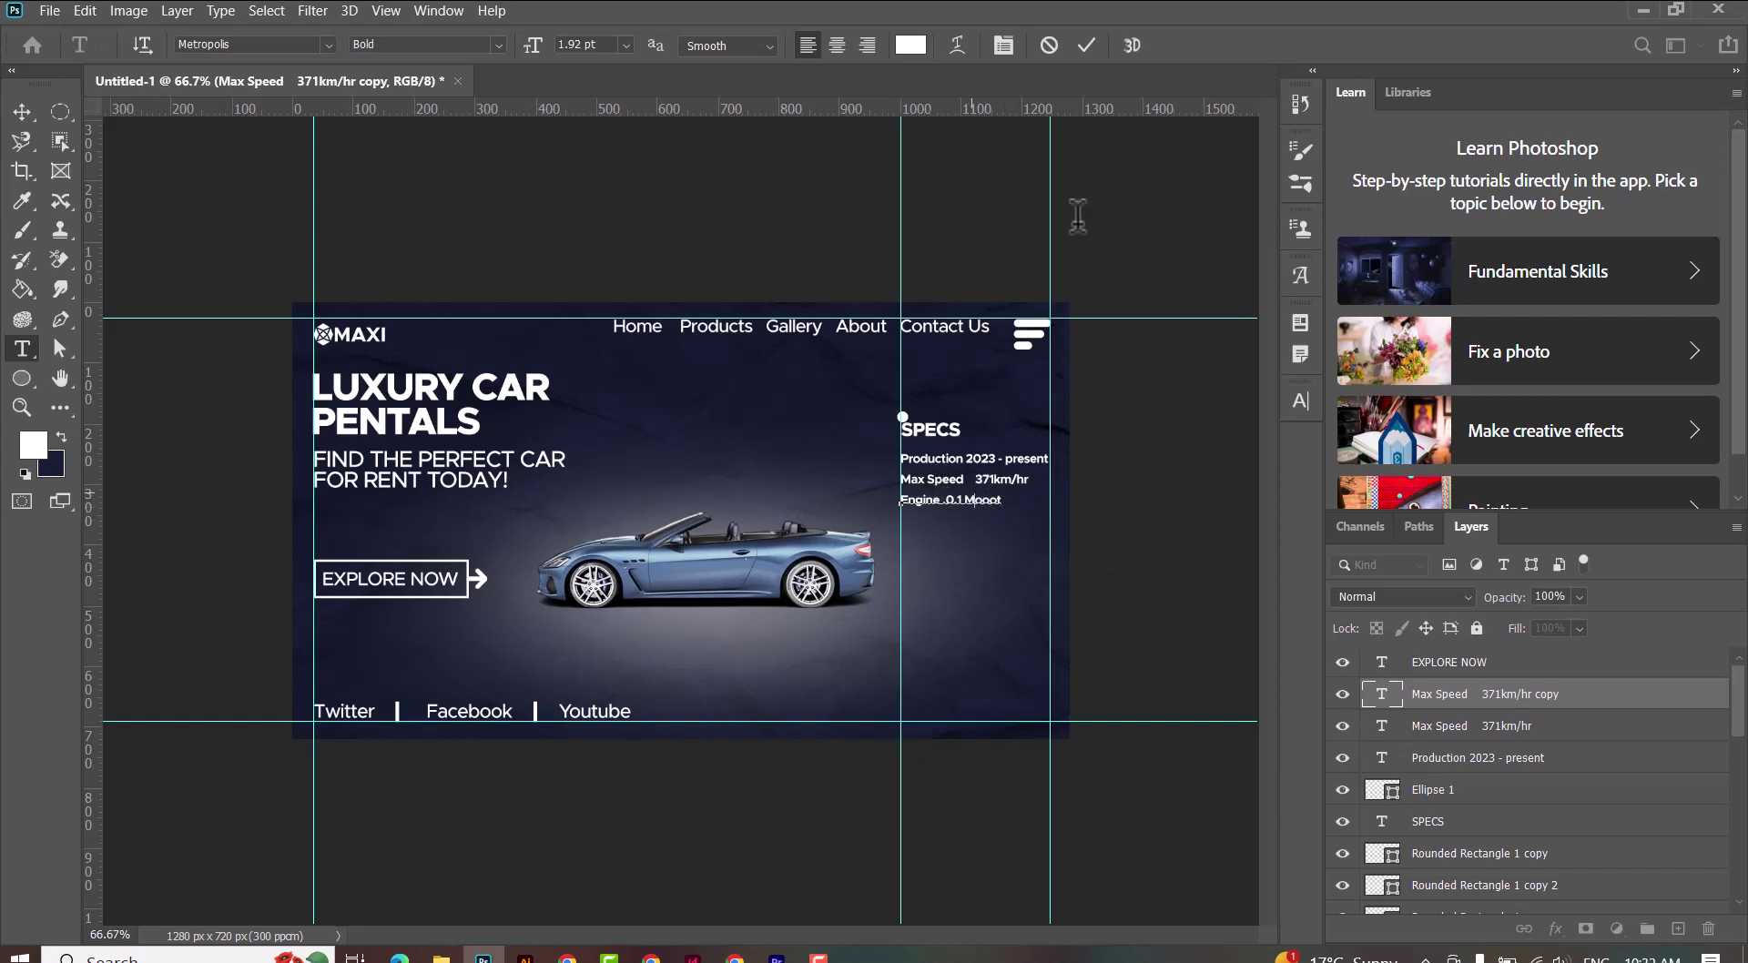
left_click(943, 498)
type("4.")
key("Left")
key("Left")
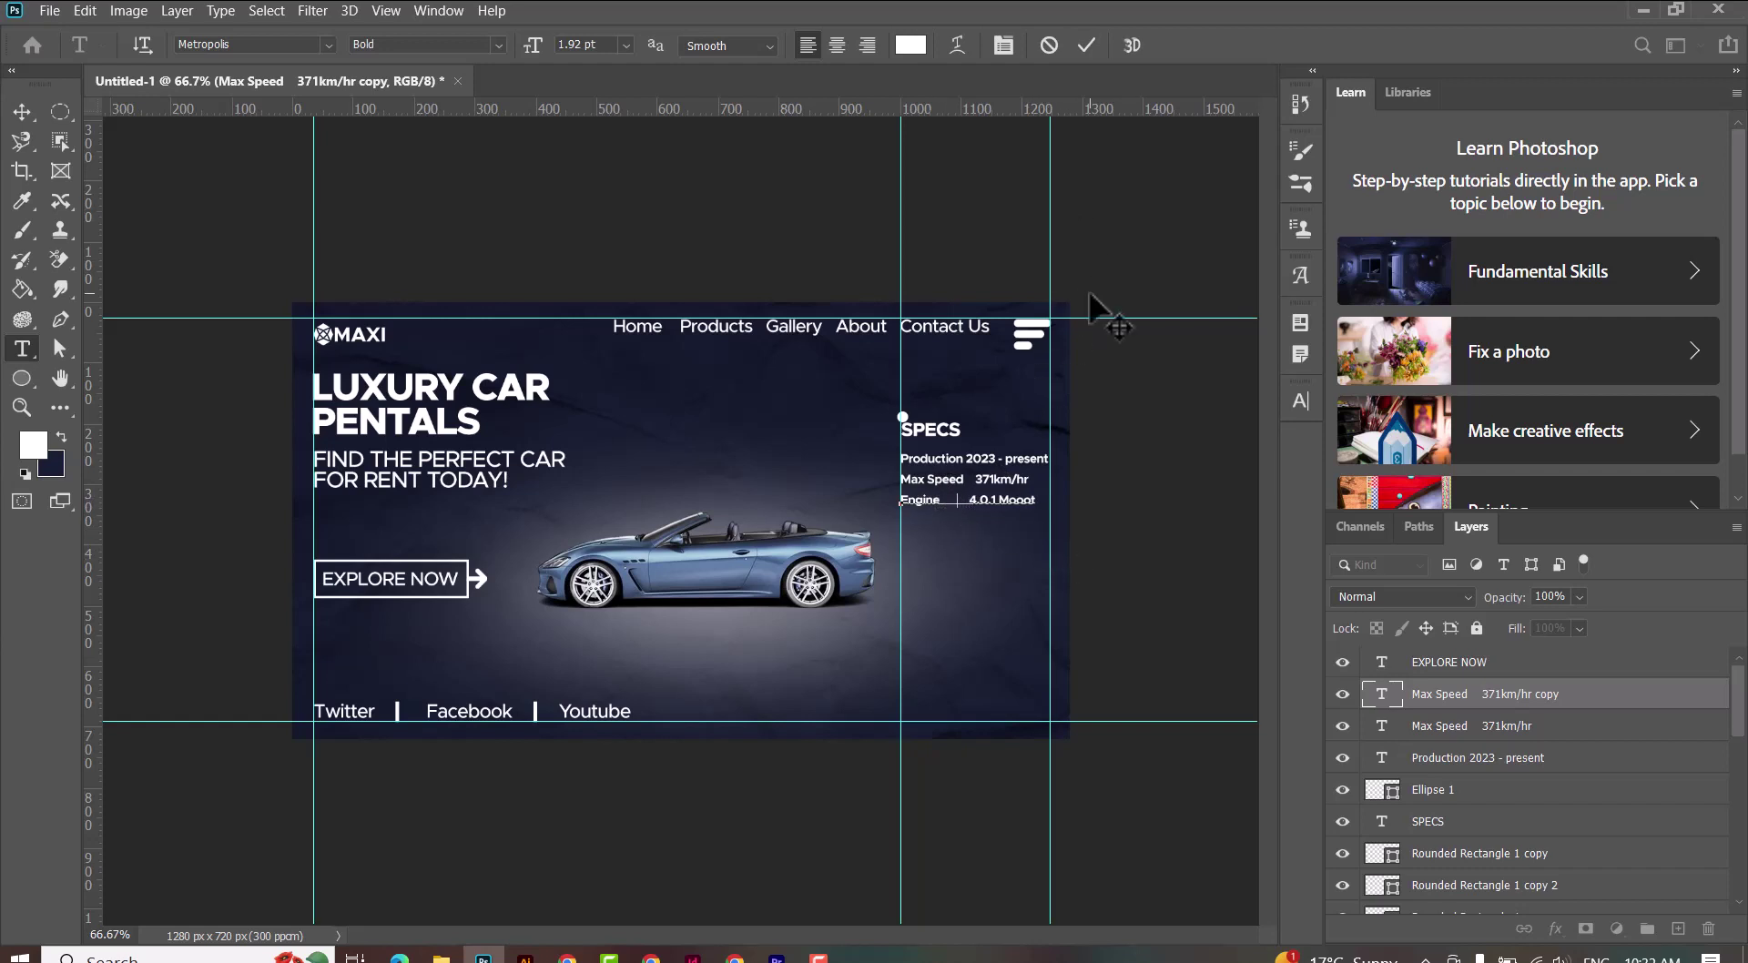
left_click(1086, 44)
key("v")
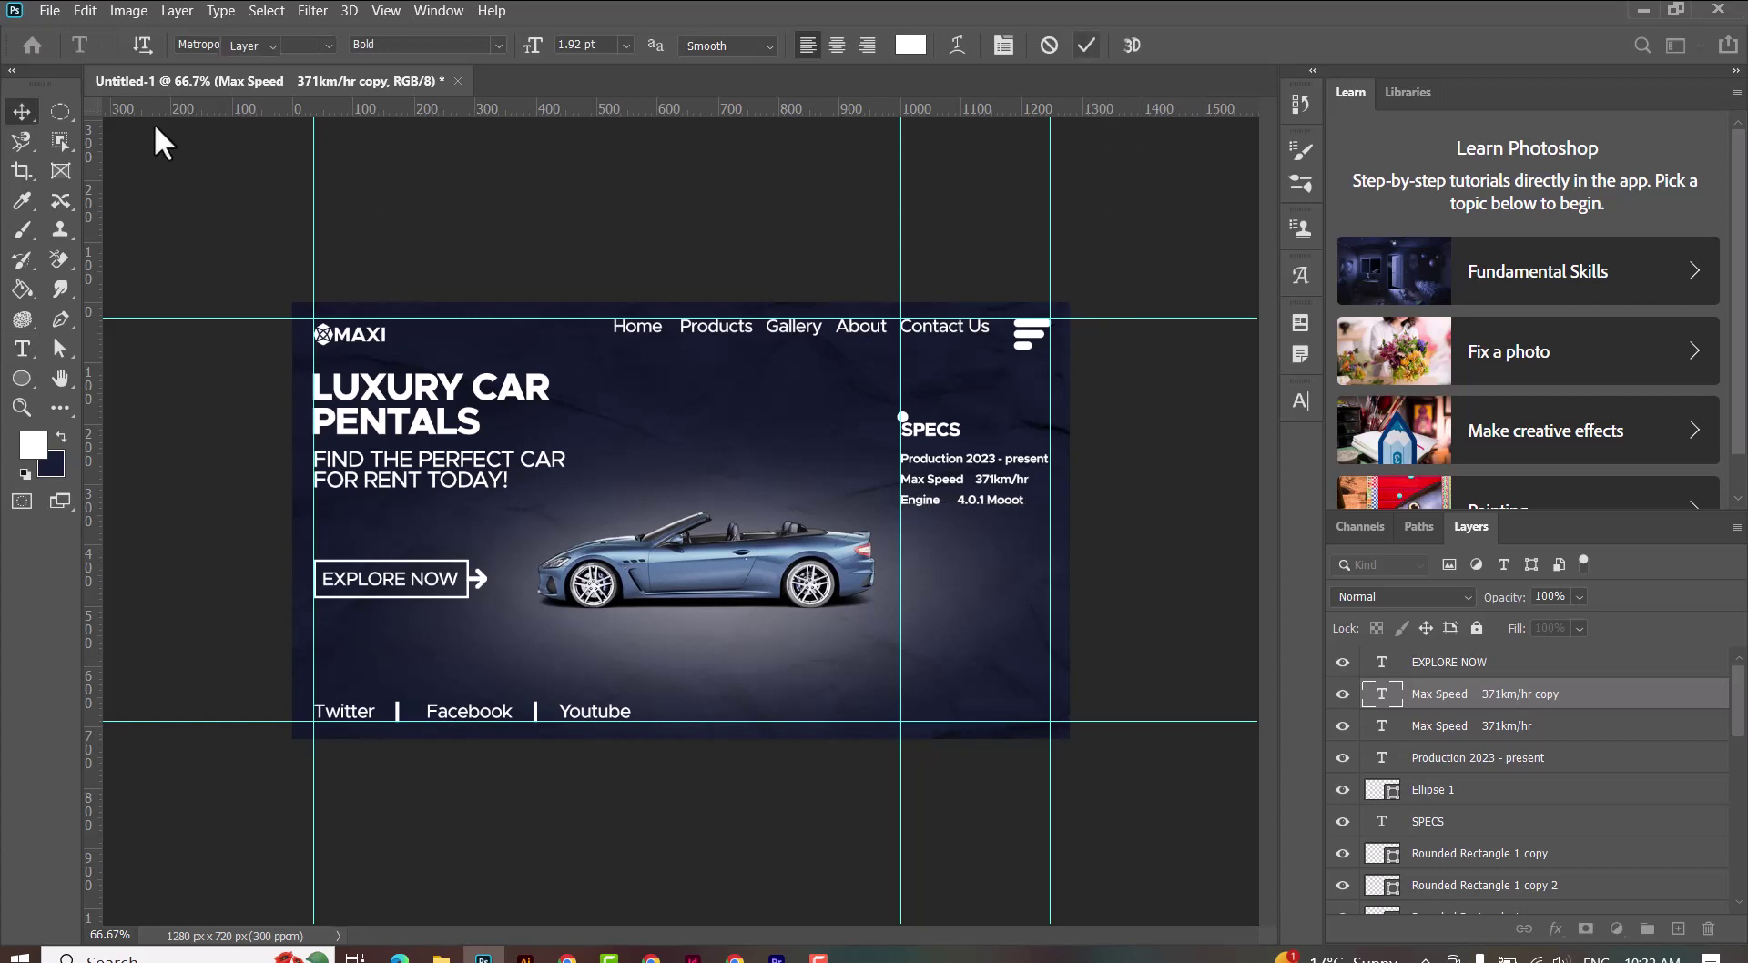
Step: Drag the arrow-right image from File Explorer onto the banner
left_click(13, 111)
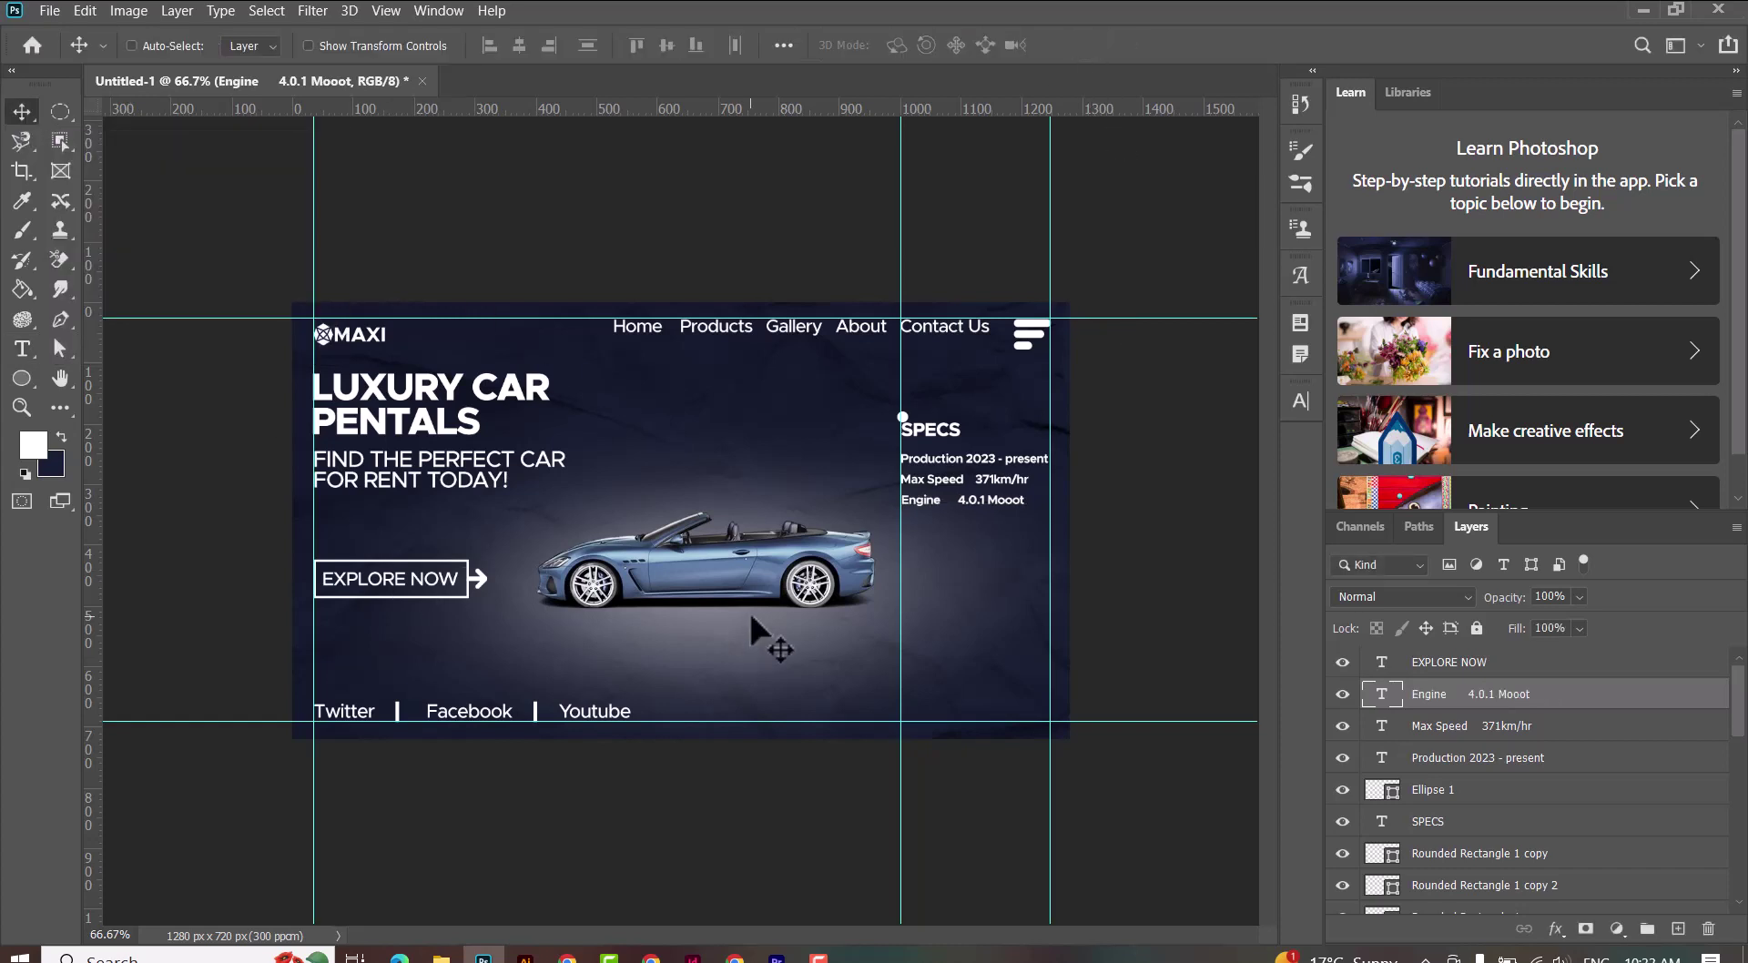
left_click(441, 956)
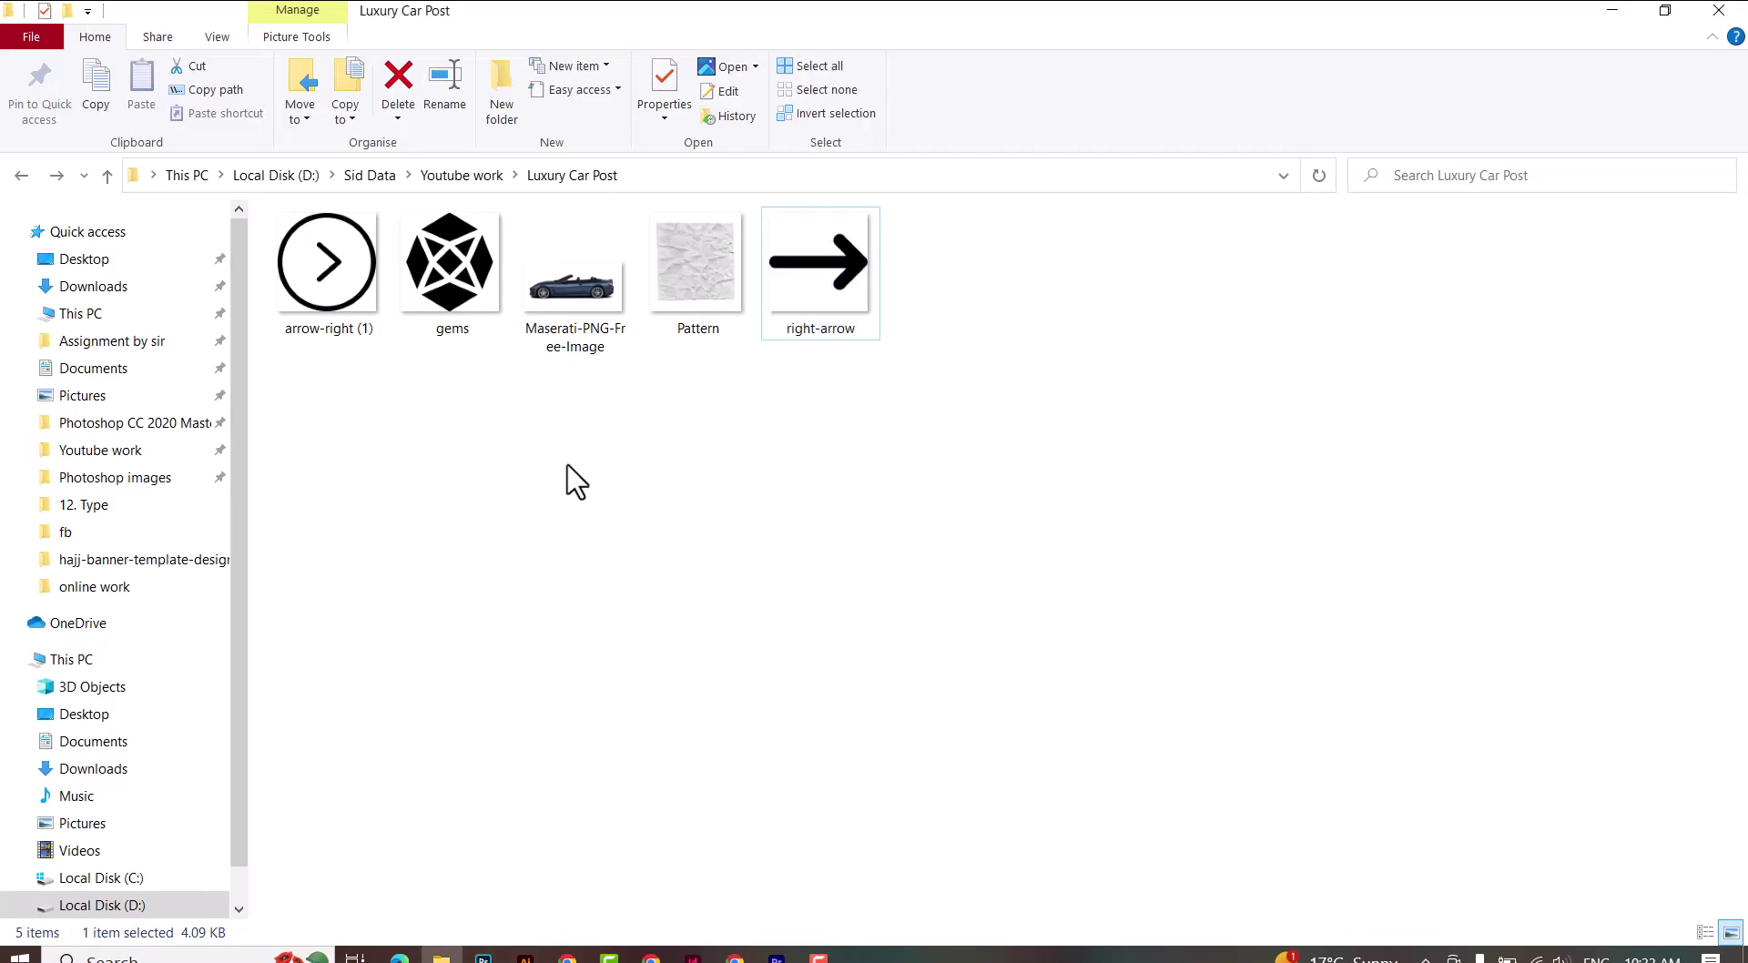
left_click_drag(328, 264, 947, 697)
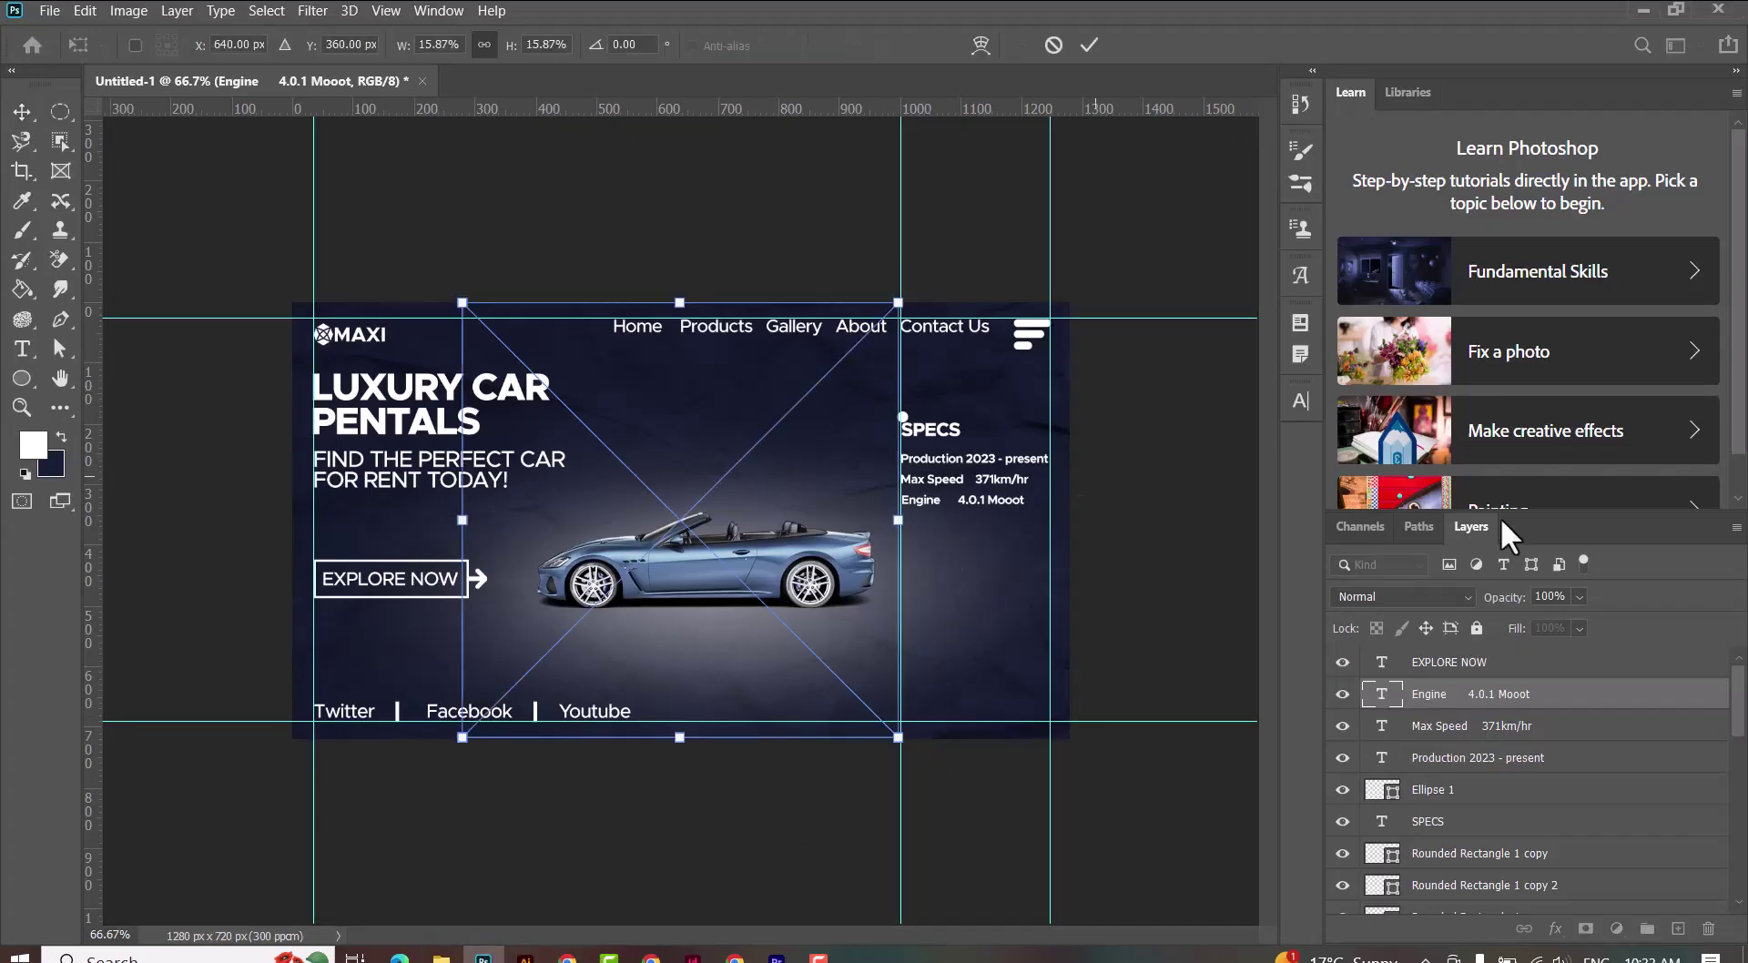
Step: Paste the white layer style onto the arrow, shrink it and move it bottom right
key("Return")
right_click(1623, 714)
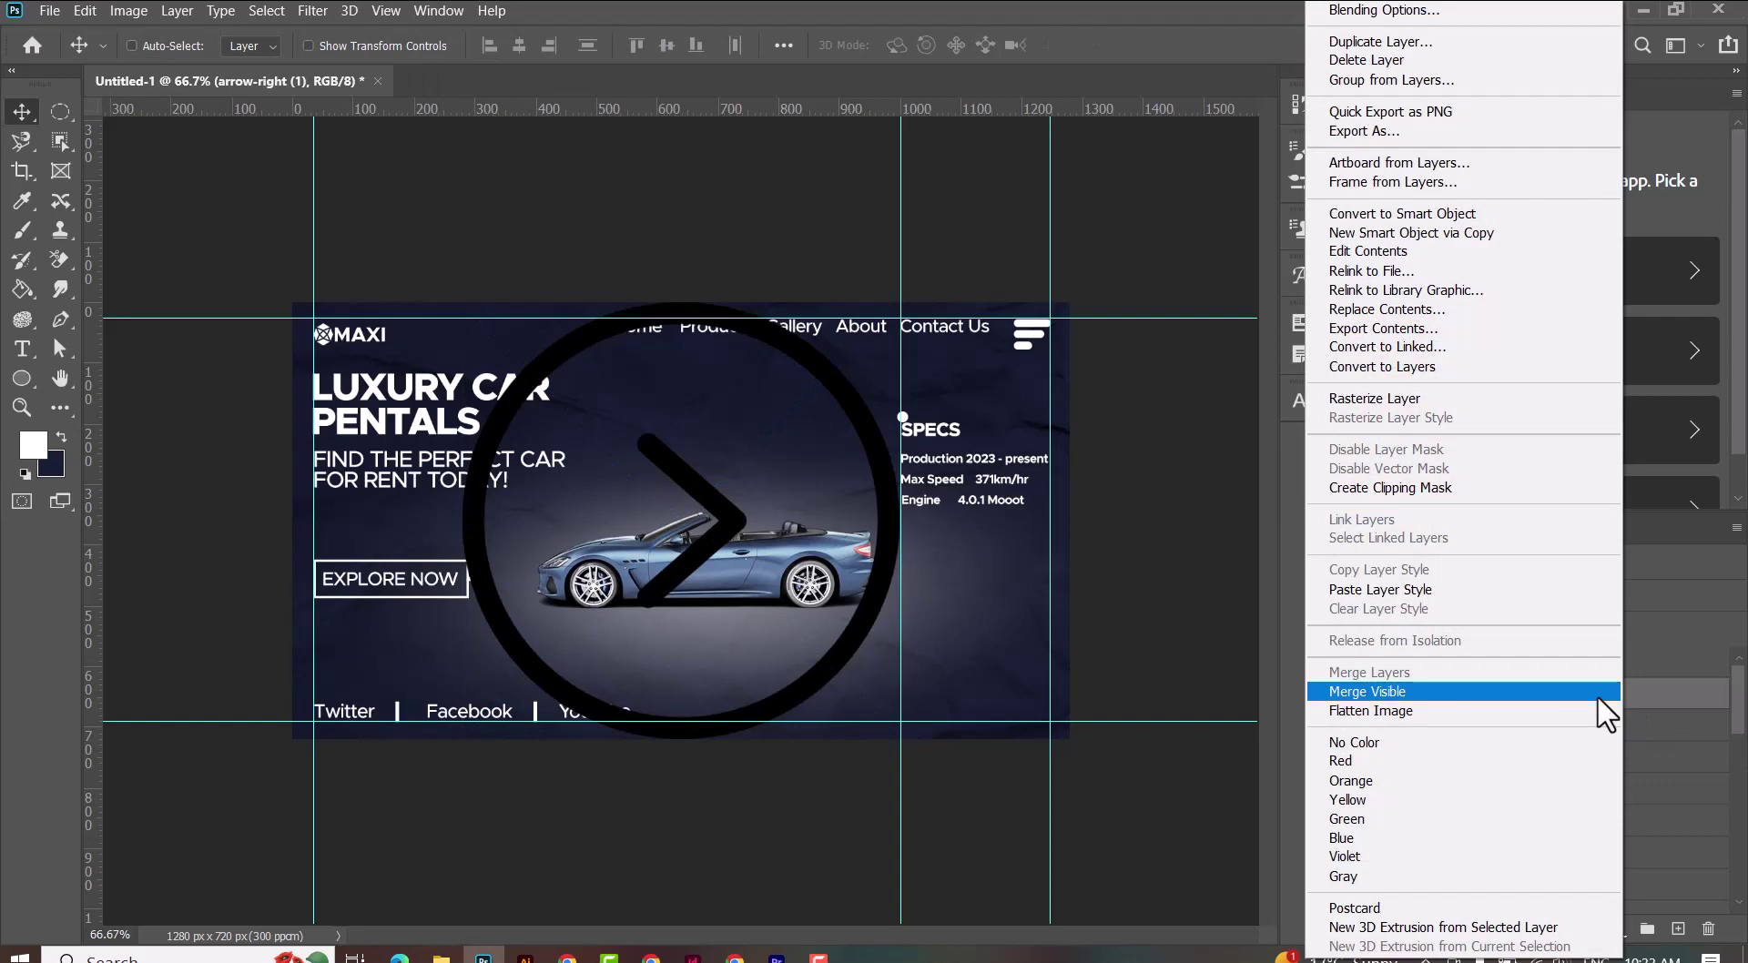
left_click(1375, 590)
key("ctrl+t")
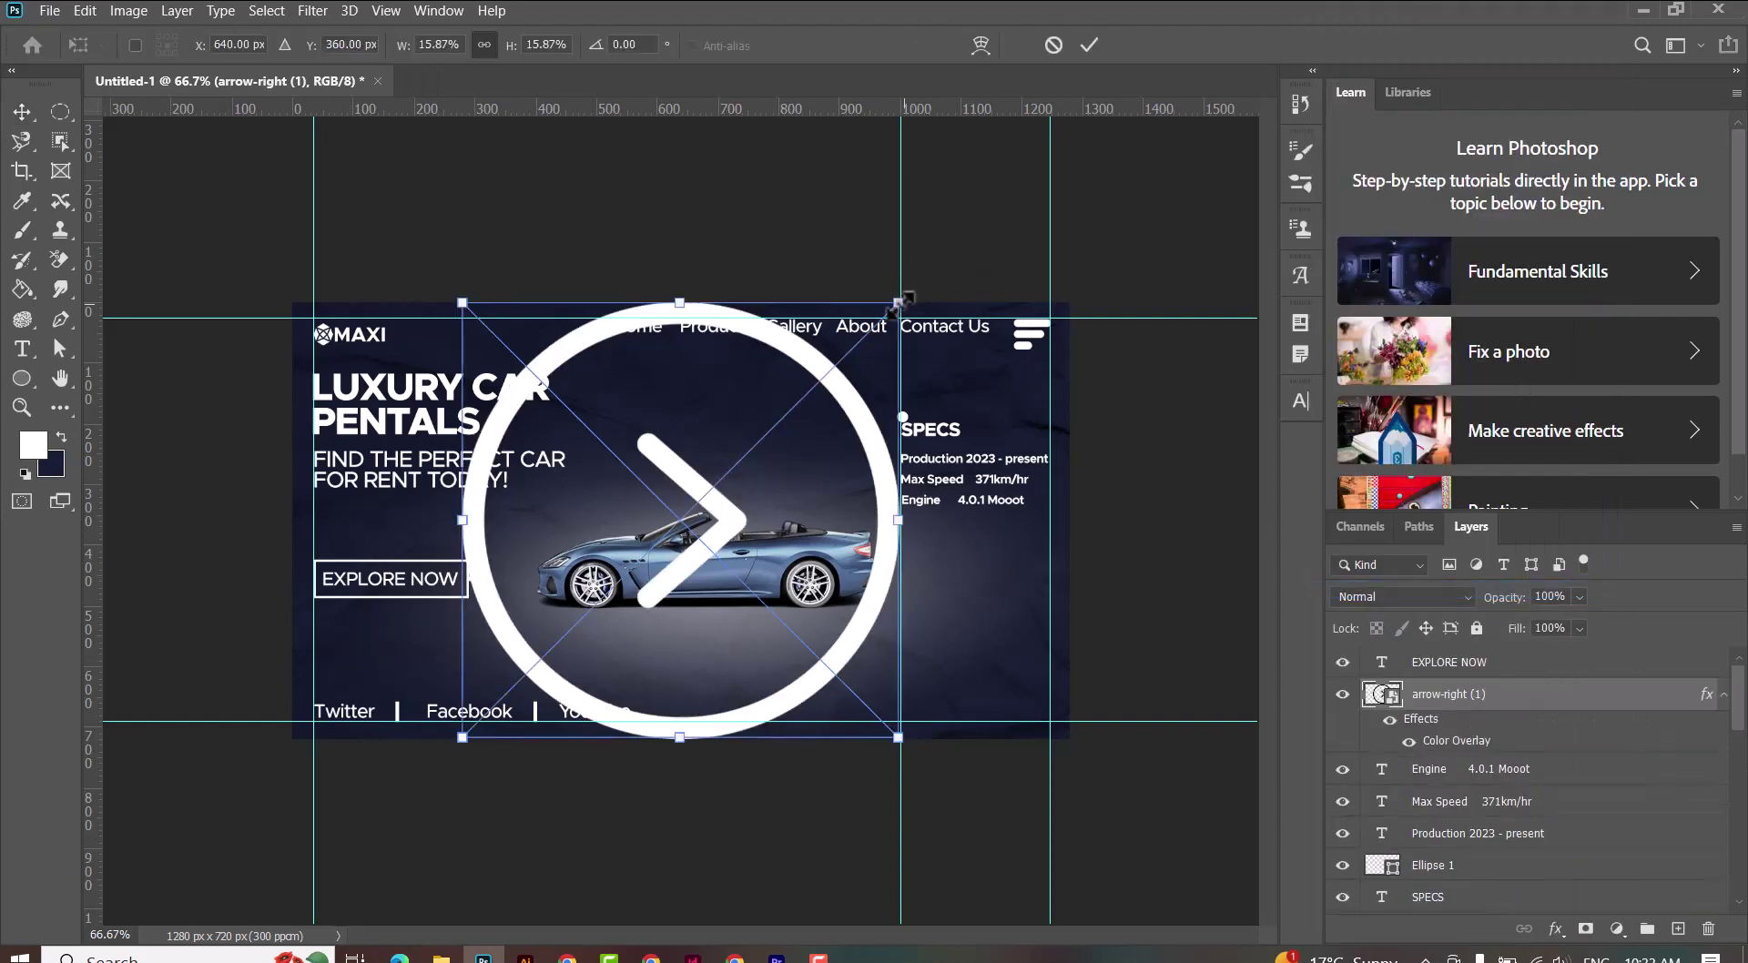
mouse_move(898, 303)
left_mouse_down()
mouse_move(481, 708)
mouse_move(579, 721)
left_mouse_up()
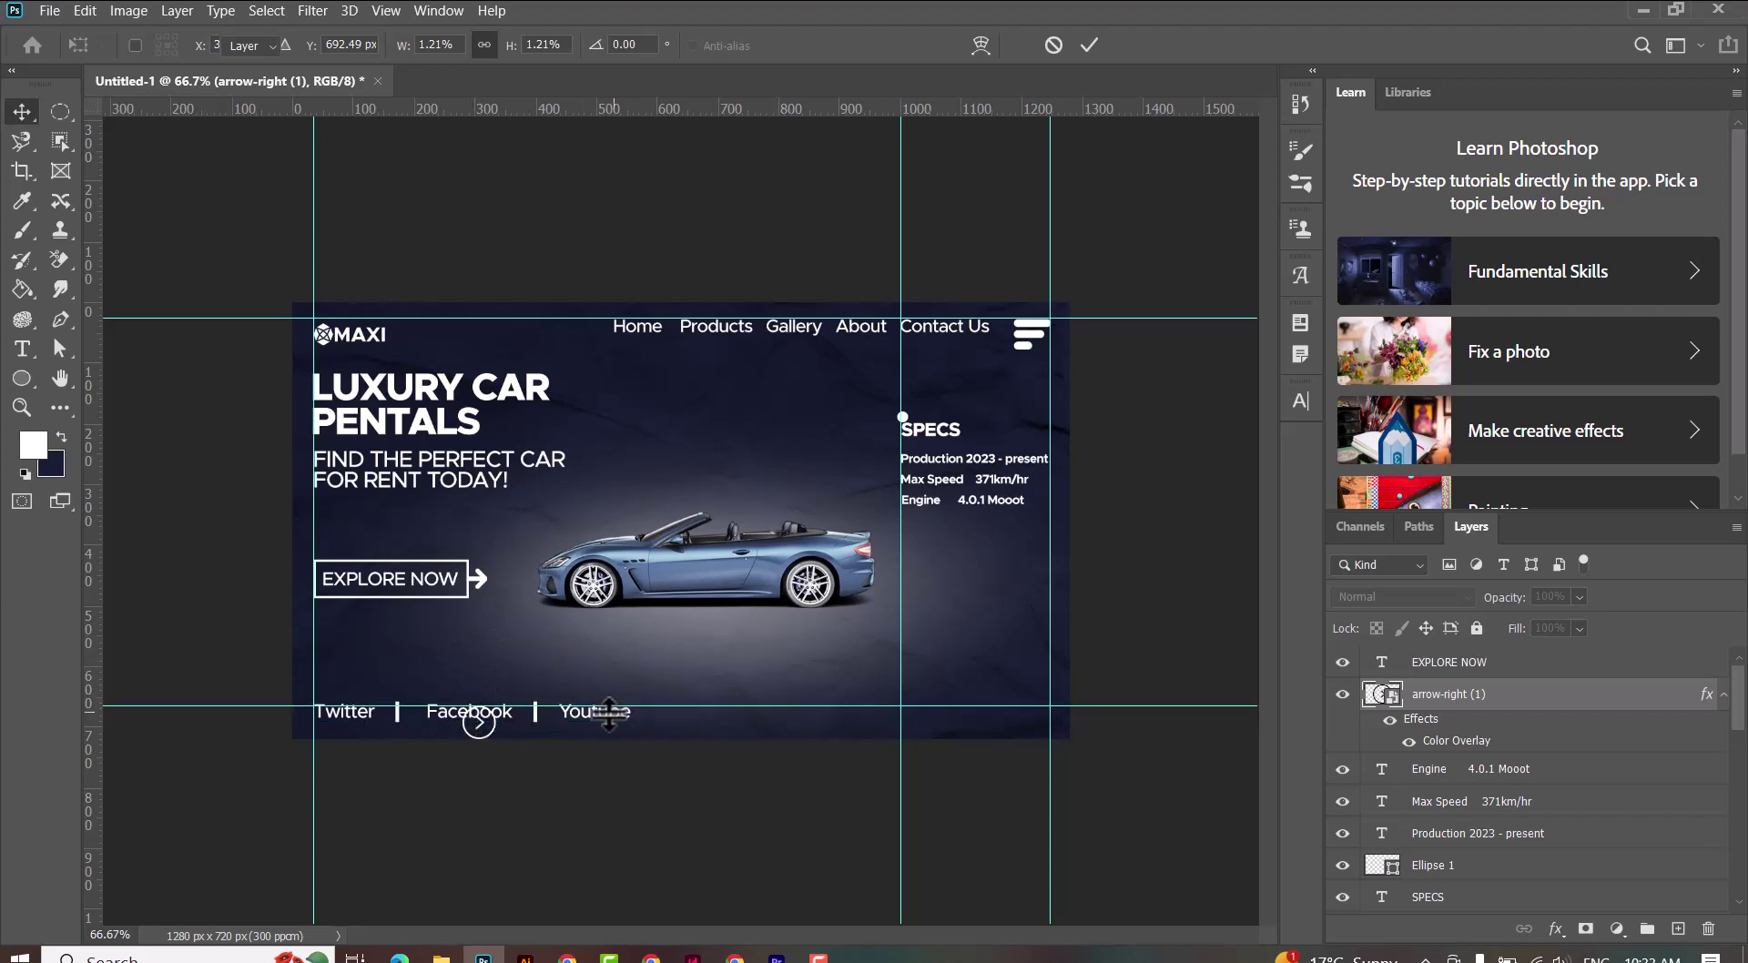
key("Return")
mouse_move(495, 760)
left_mouse_down()
mouse_move(879, 706)
mouse_move(901, 724)
mouse_move(909, 678)
left_mouse_up()
key("ctrl+t")
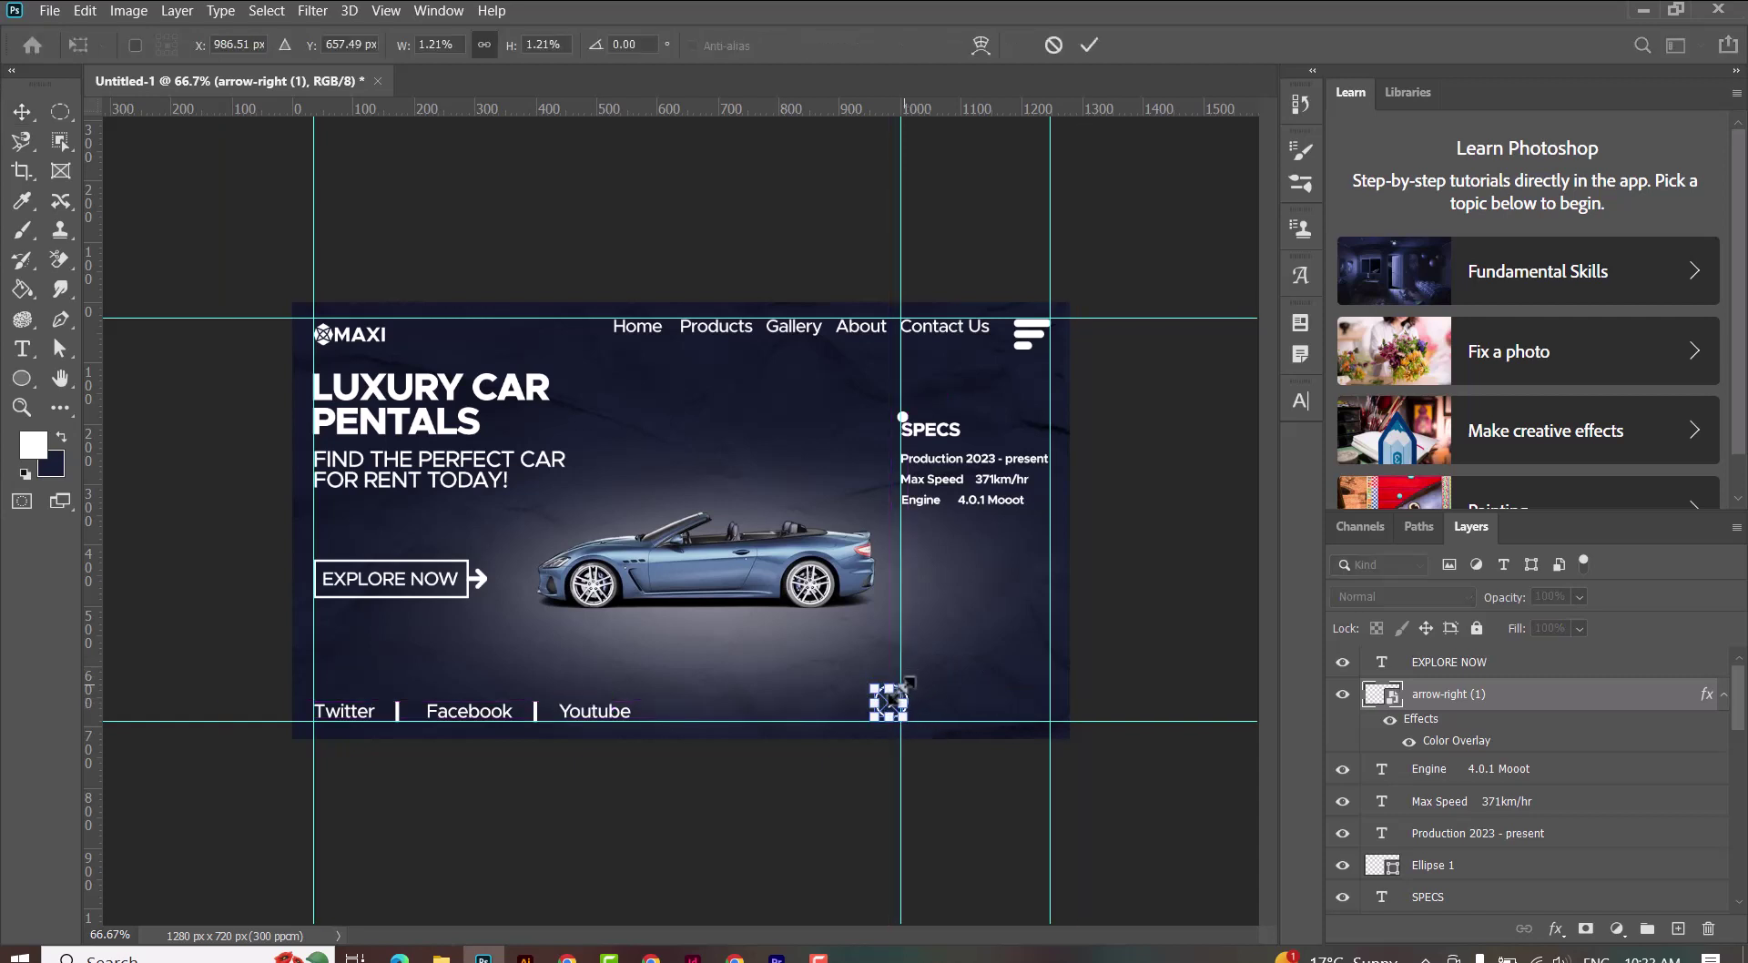
key("Return")
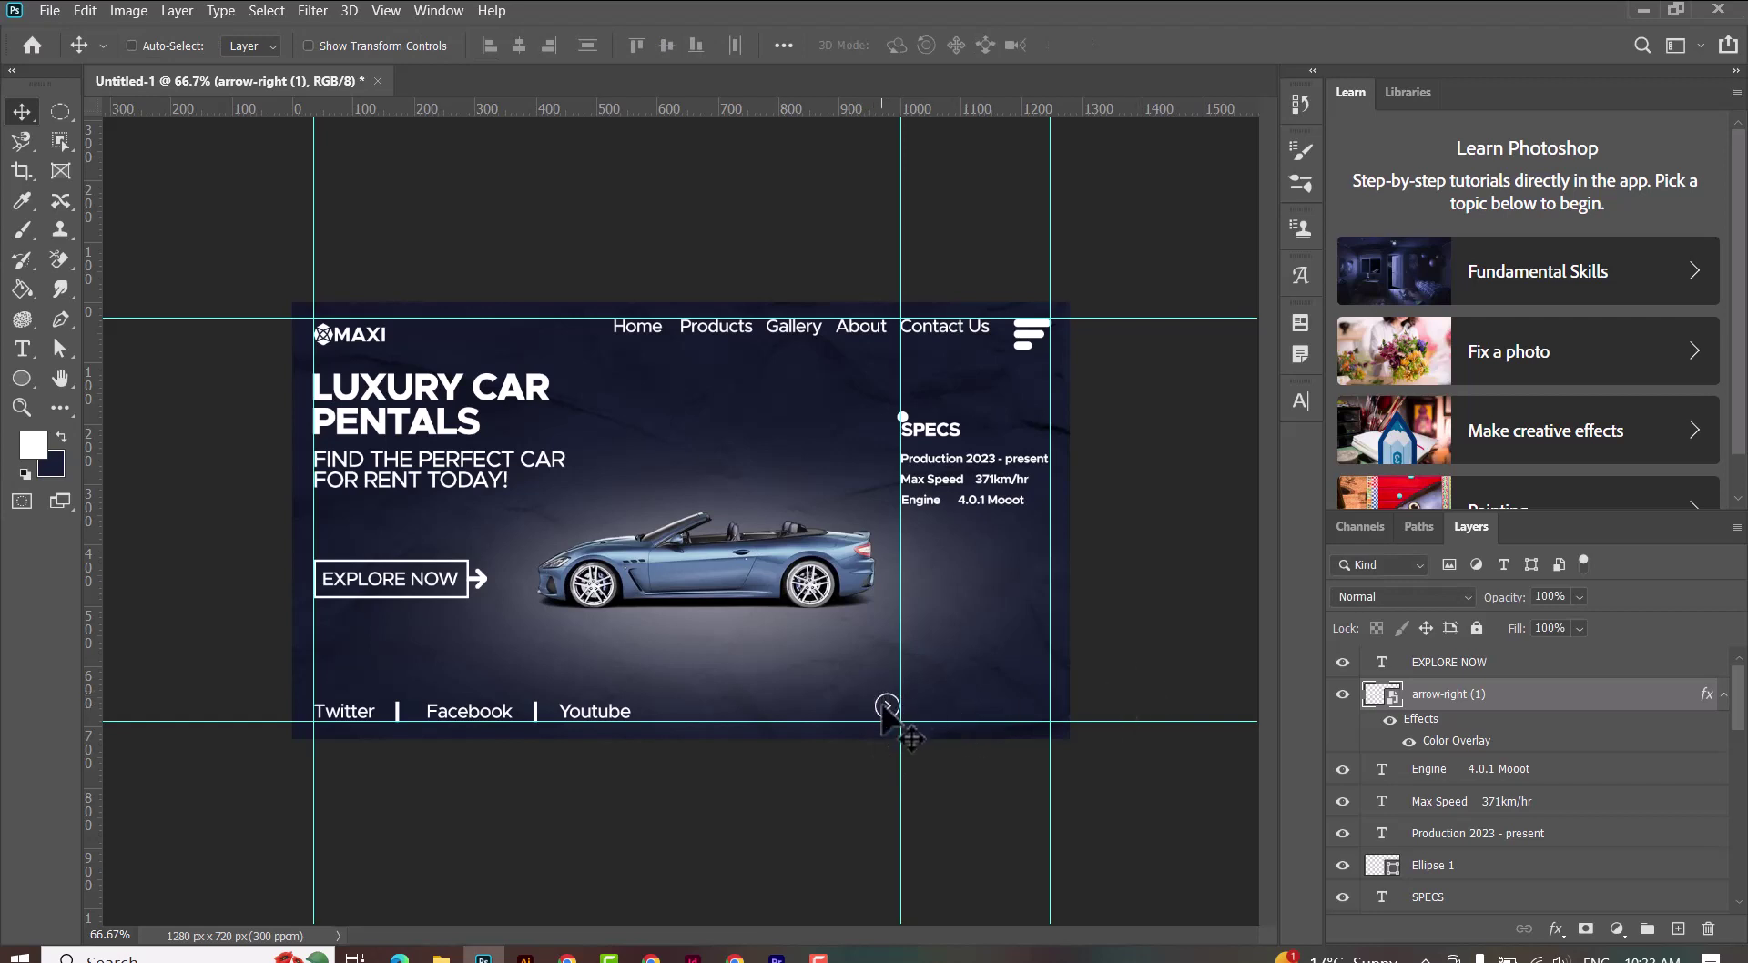
Step: Duplicate the arrow beside the original, flip it horizontally to point left, and align it
key("ctrl+alt+t")
left_click_drag(881, 708, 928, 709)
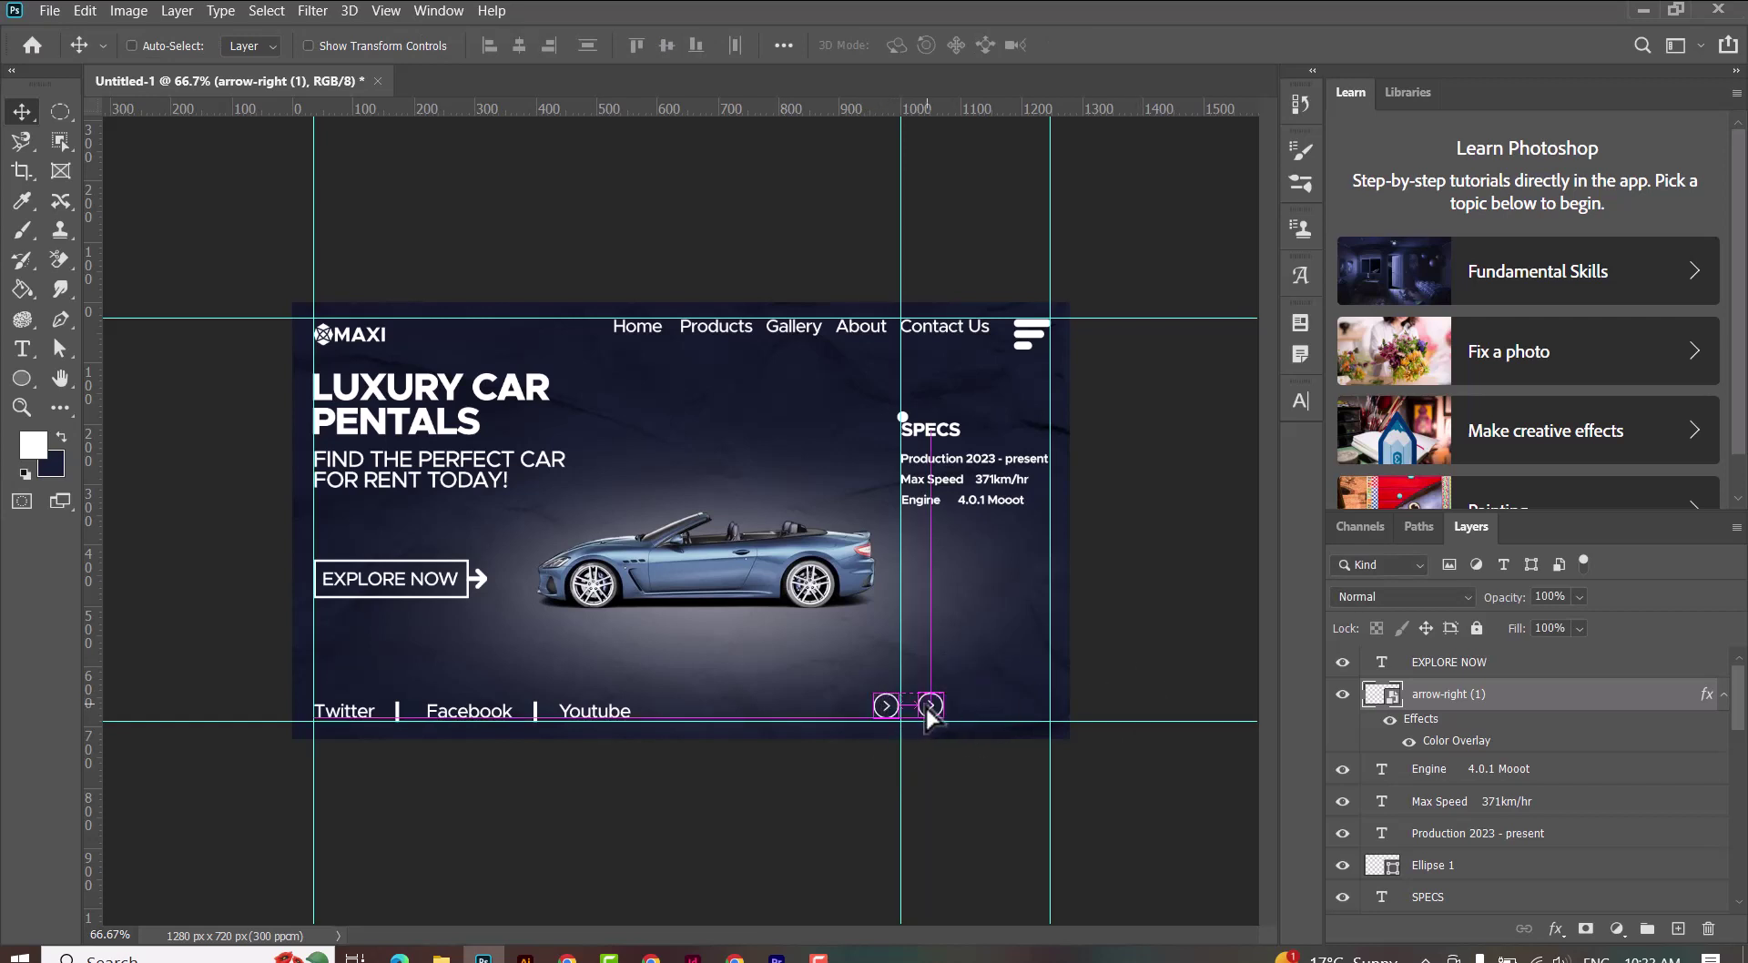
right_click(932, 699)
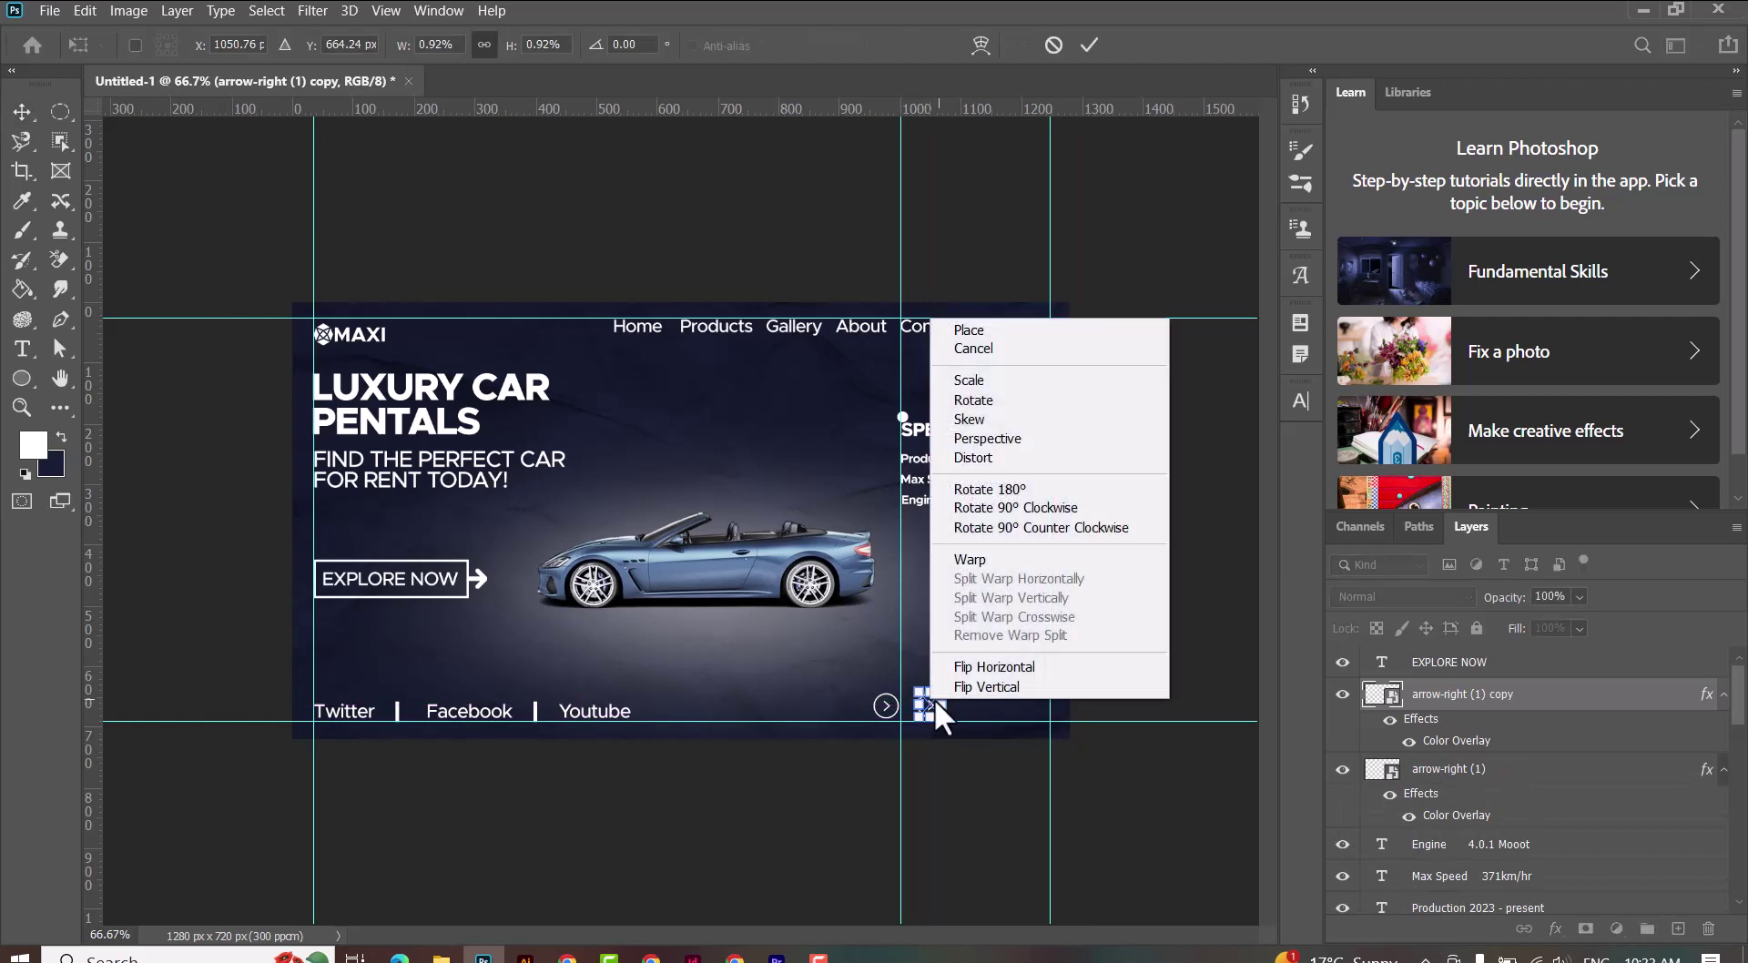
left_click(986, 664)
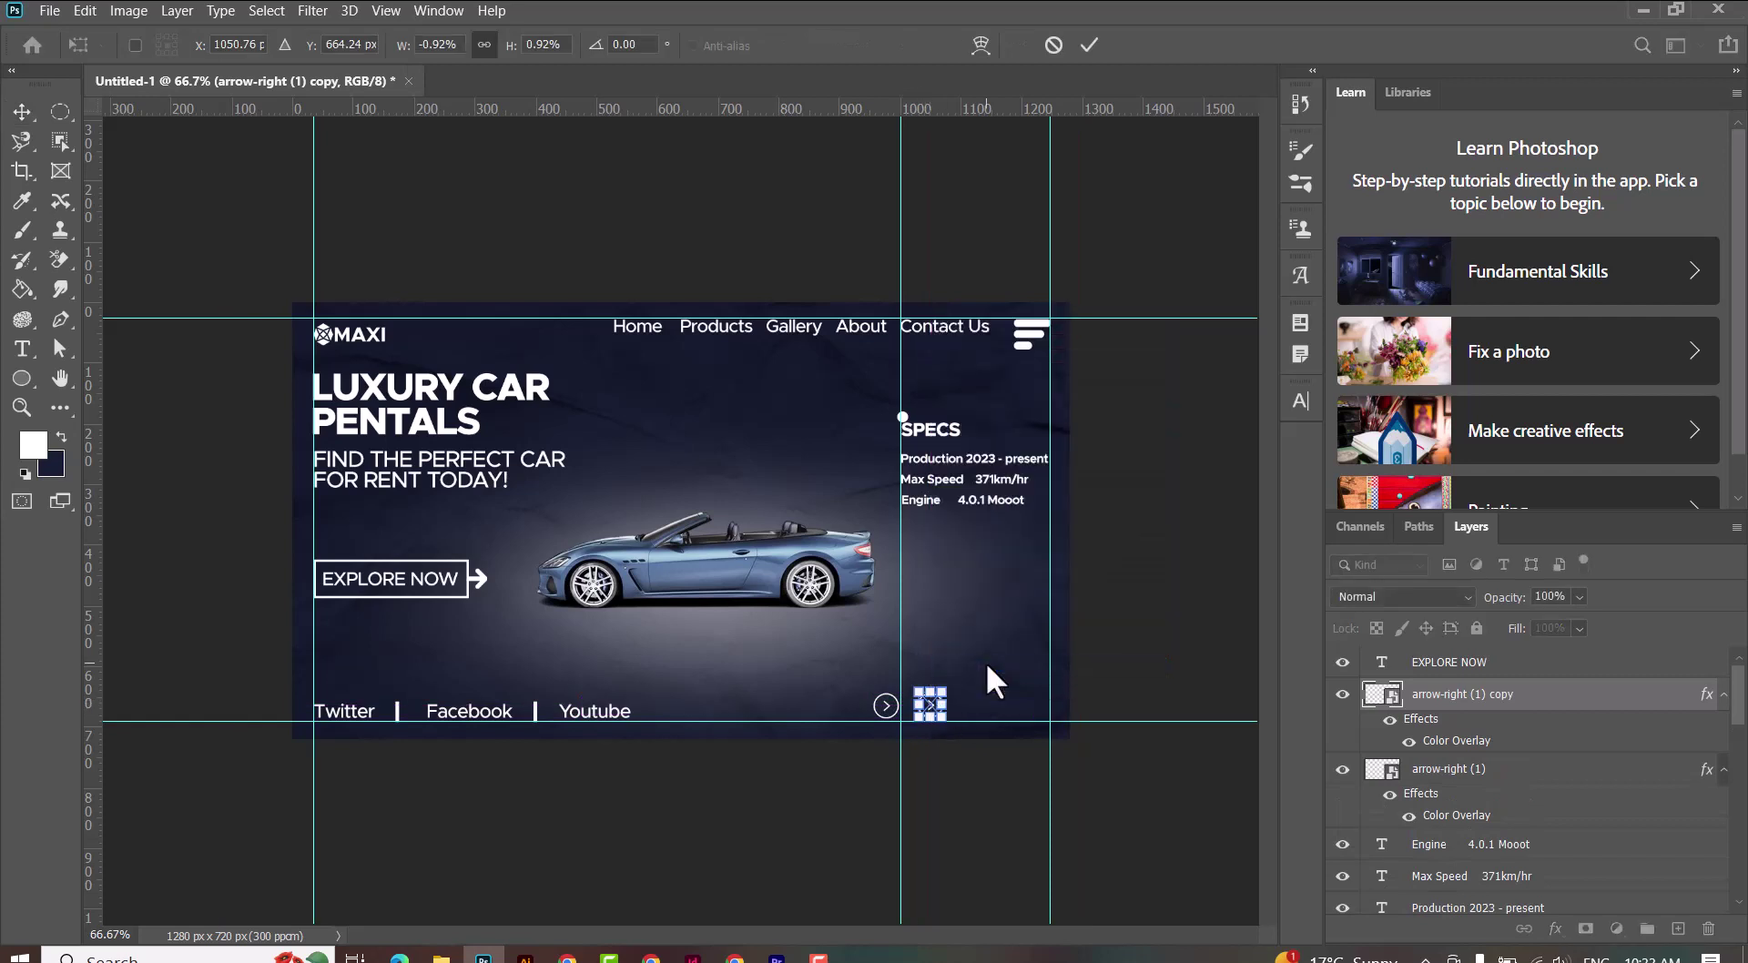
left_click(1089, 45)
key("Left")
key("Left")
key("Left")
key("Left")
key("Left")
key("Left")
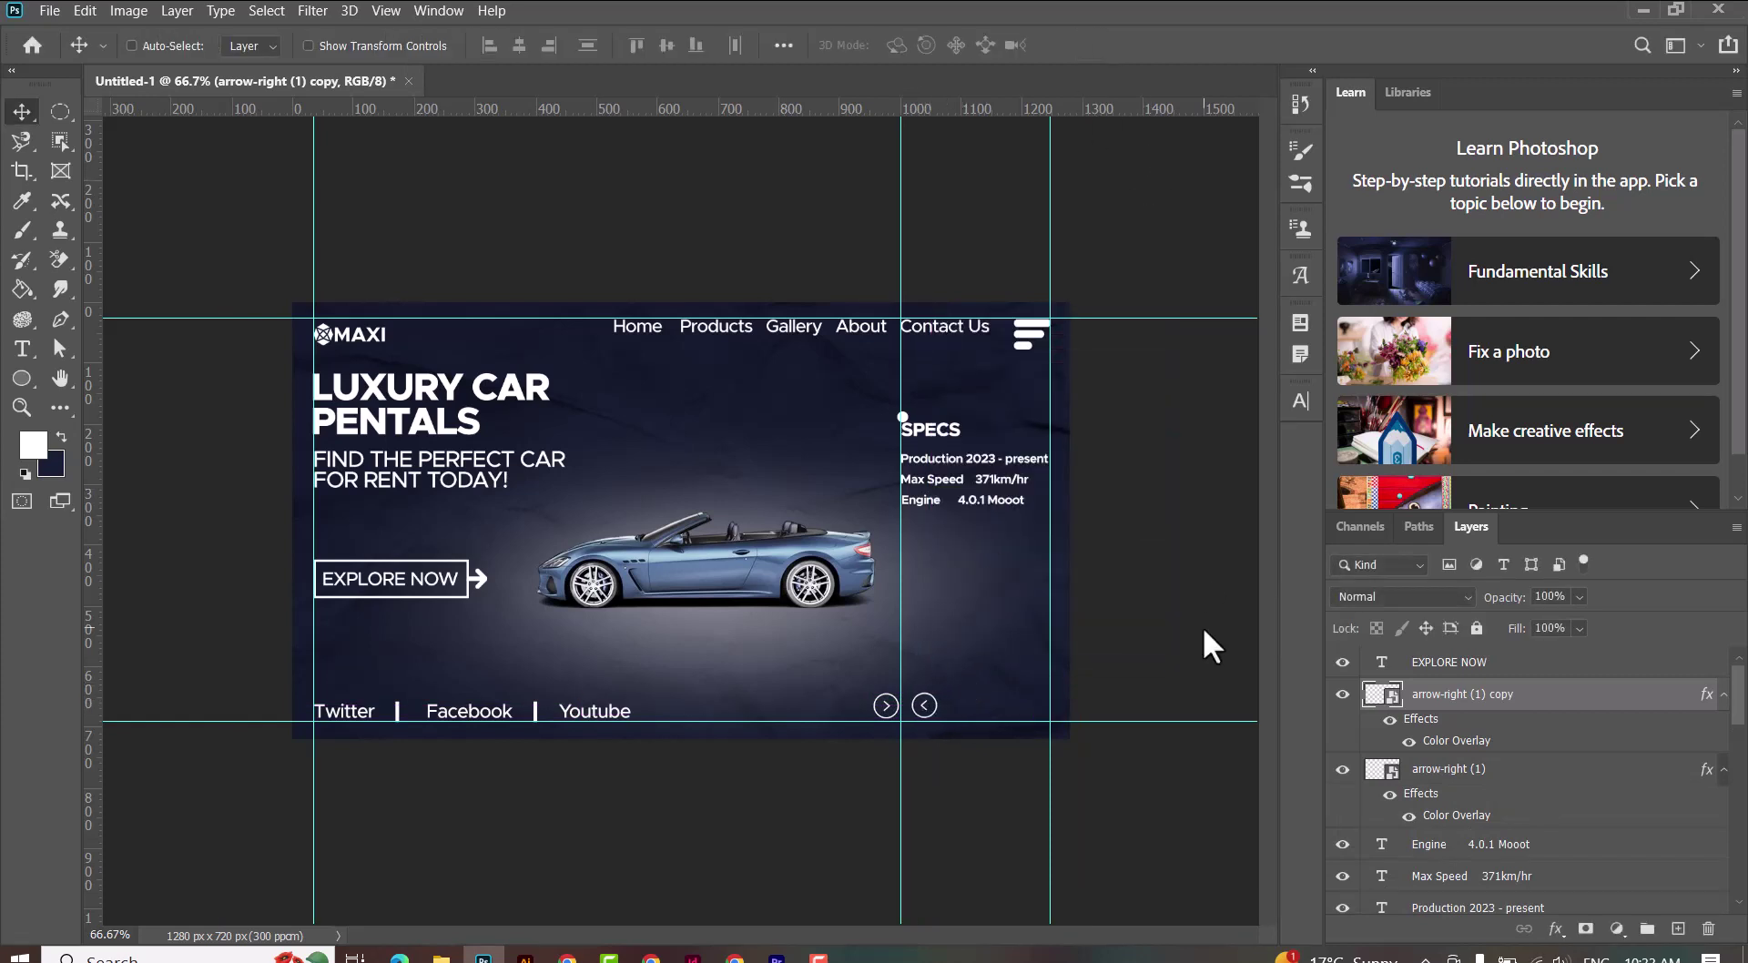
key("Left")
key("Left")
key("Left")
key("Left")
key("Left")
key("Left")
key("Right")
key("Down")
left_click(22, 350)
Step: Add a 'MORE' label right of the arrows and scale it down to fit
left_click(956, 711)
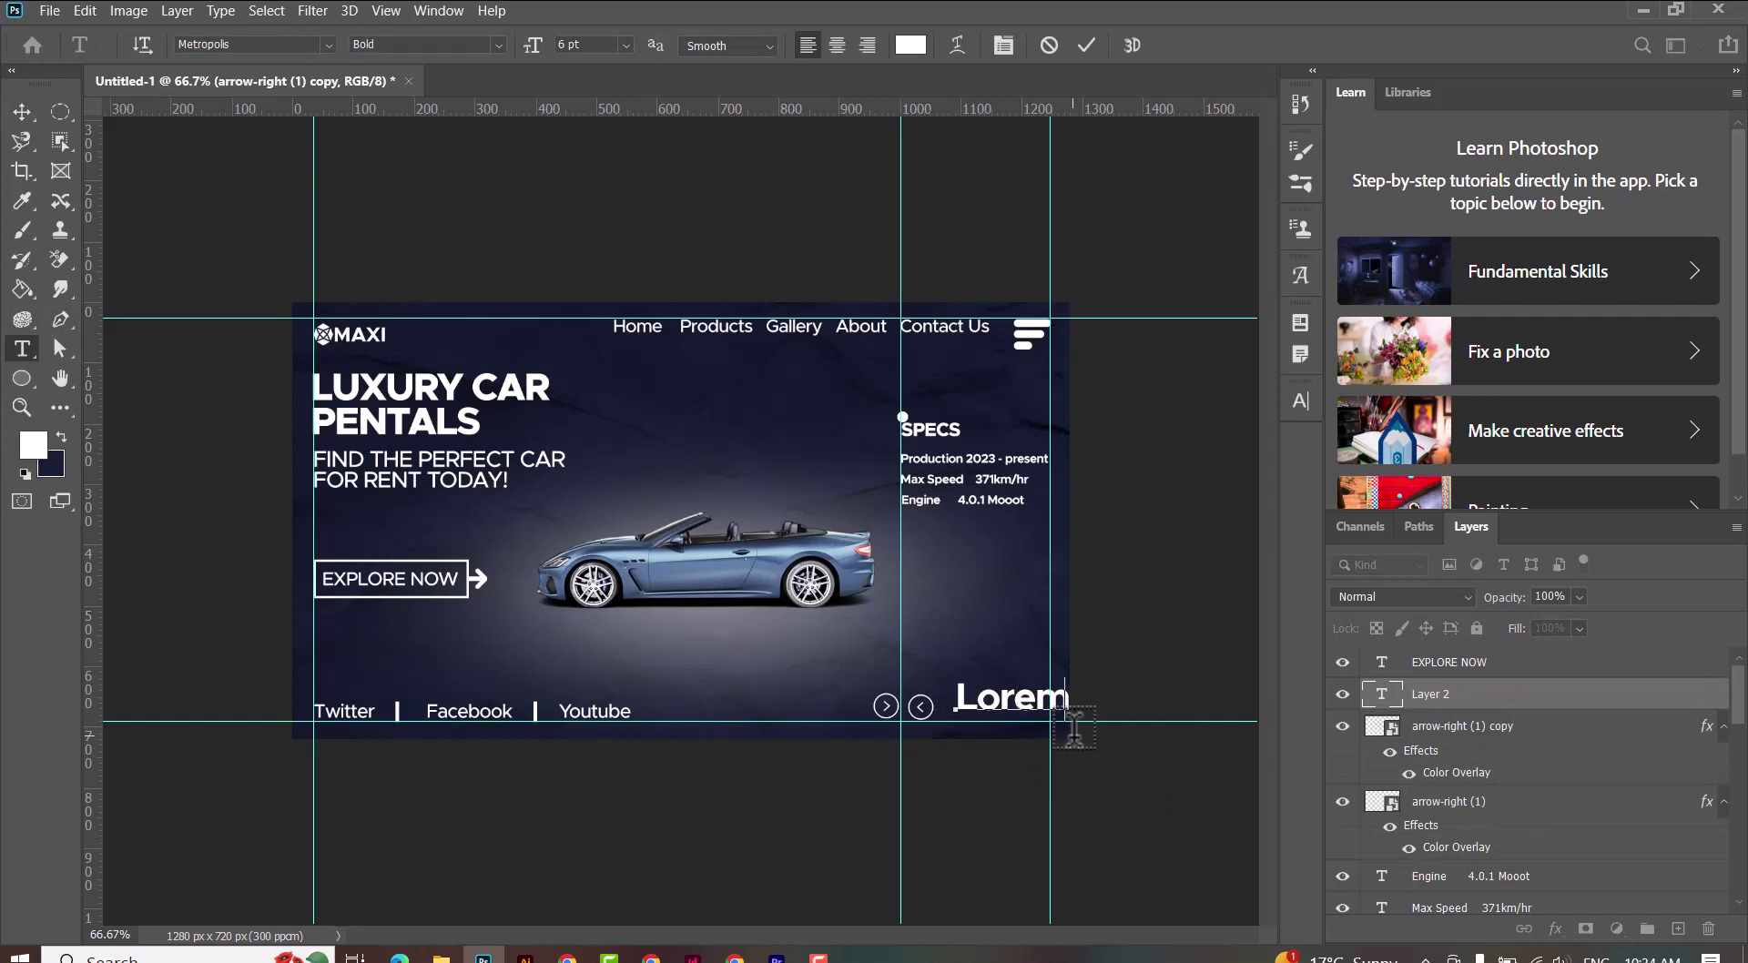
type("MORE")
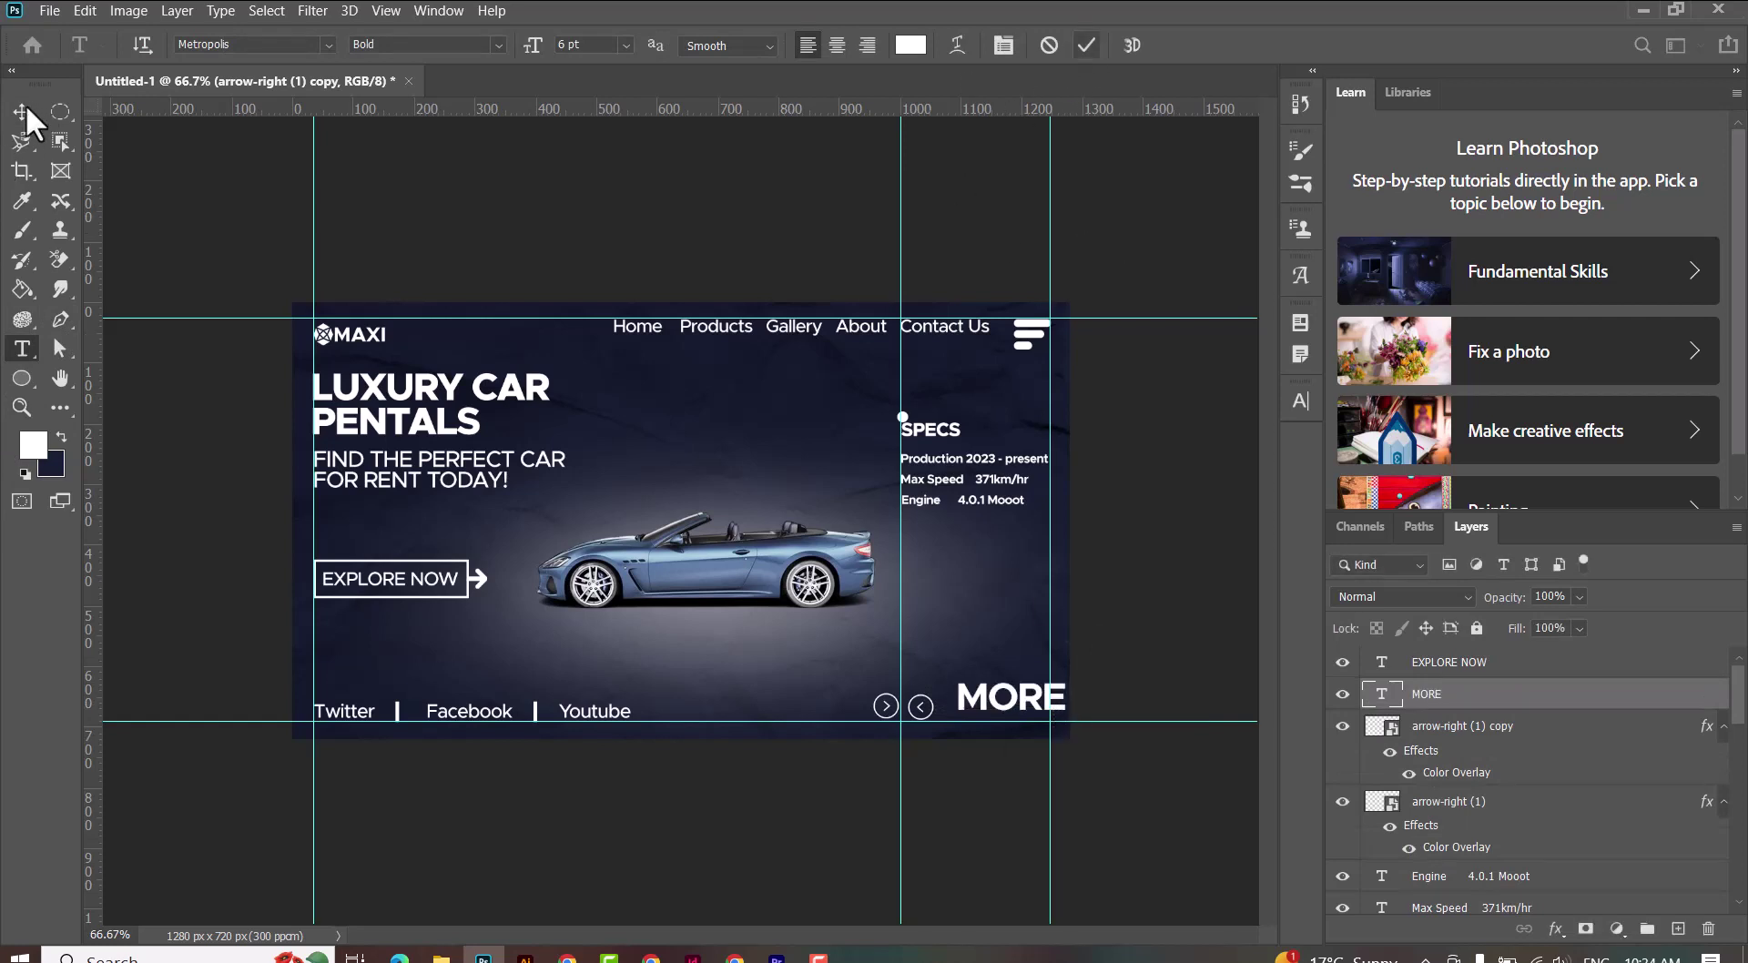
left_click(21, 109)
key("ctrl+t")
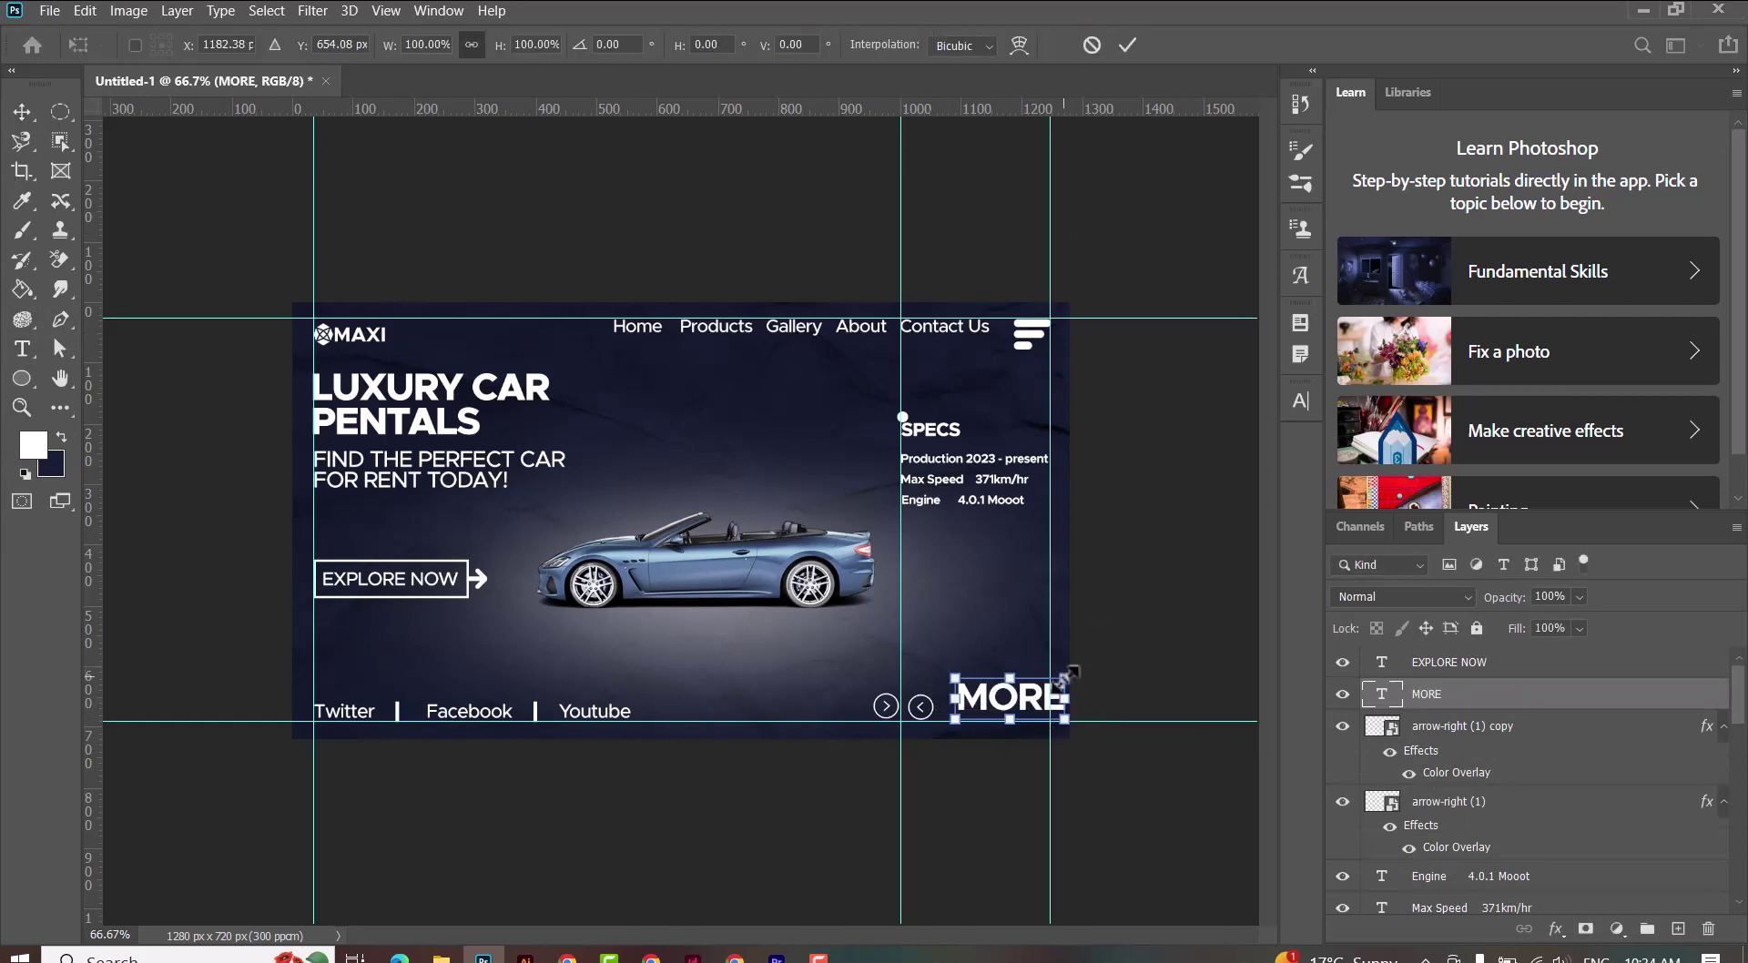
left_click_drag(1065, 682, 974, 711)
key("Return")
key("ctrl+h")
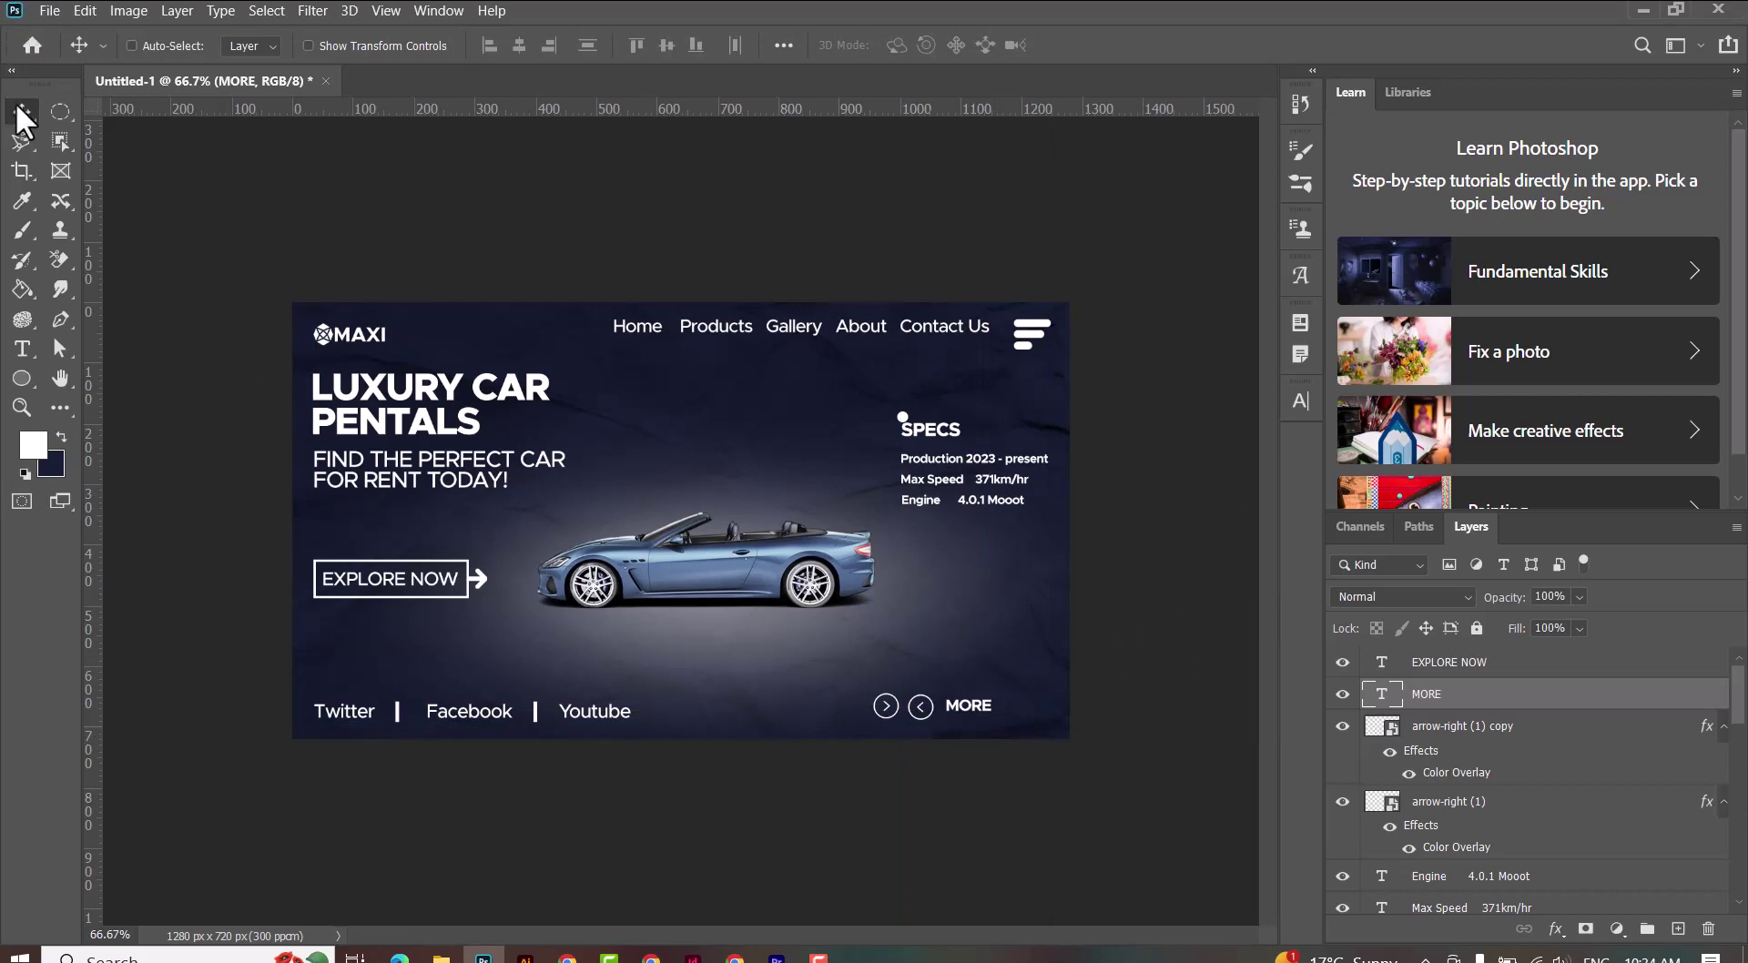
key("ctrl+1")
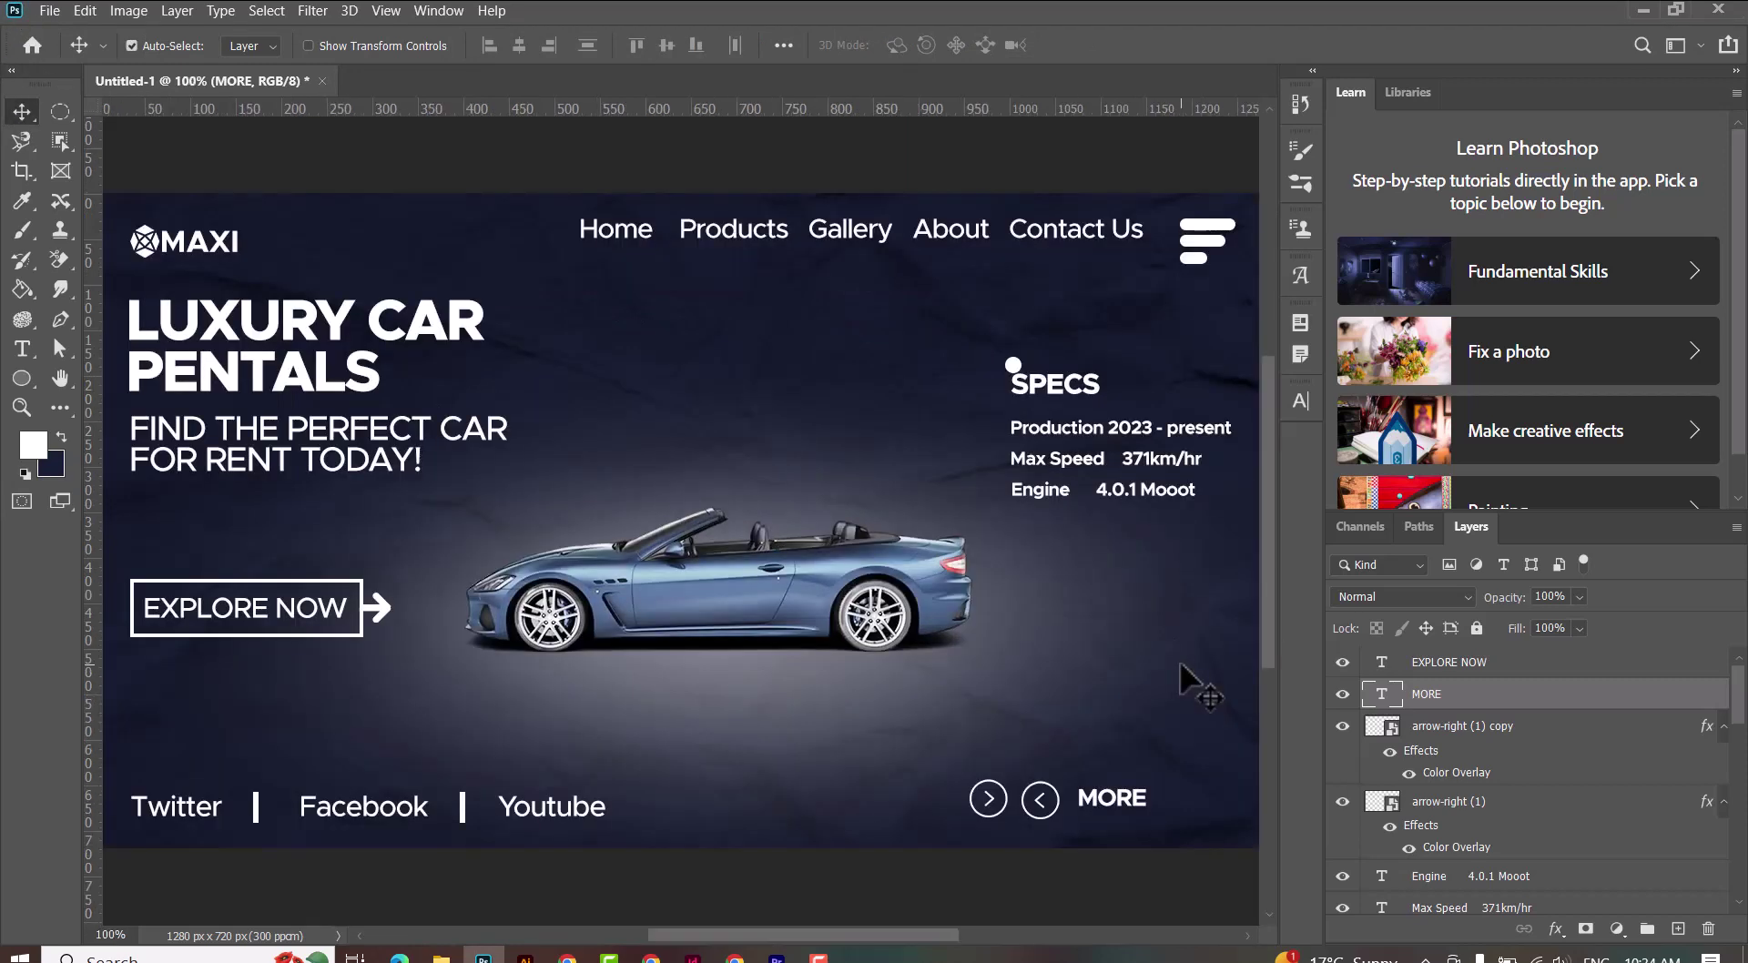
key("ctrl+minus")
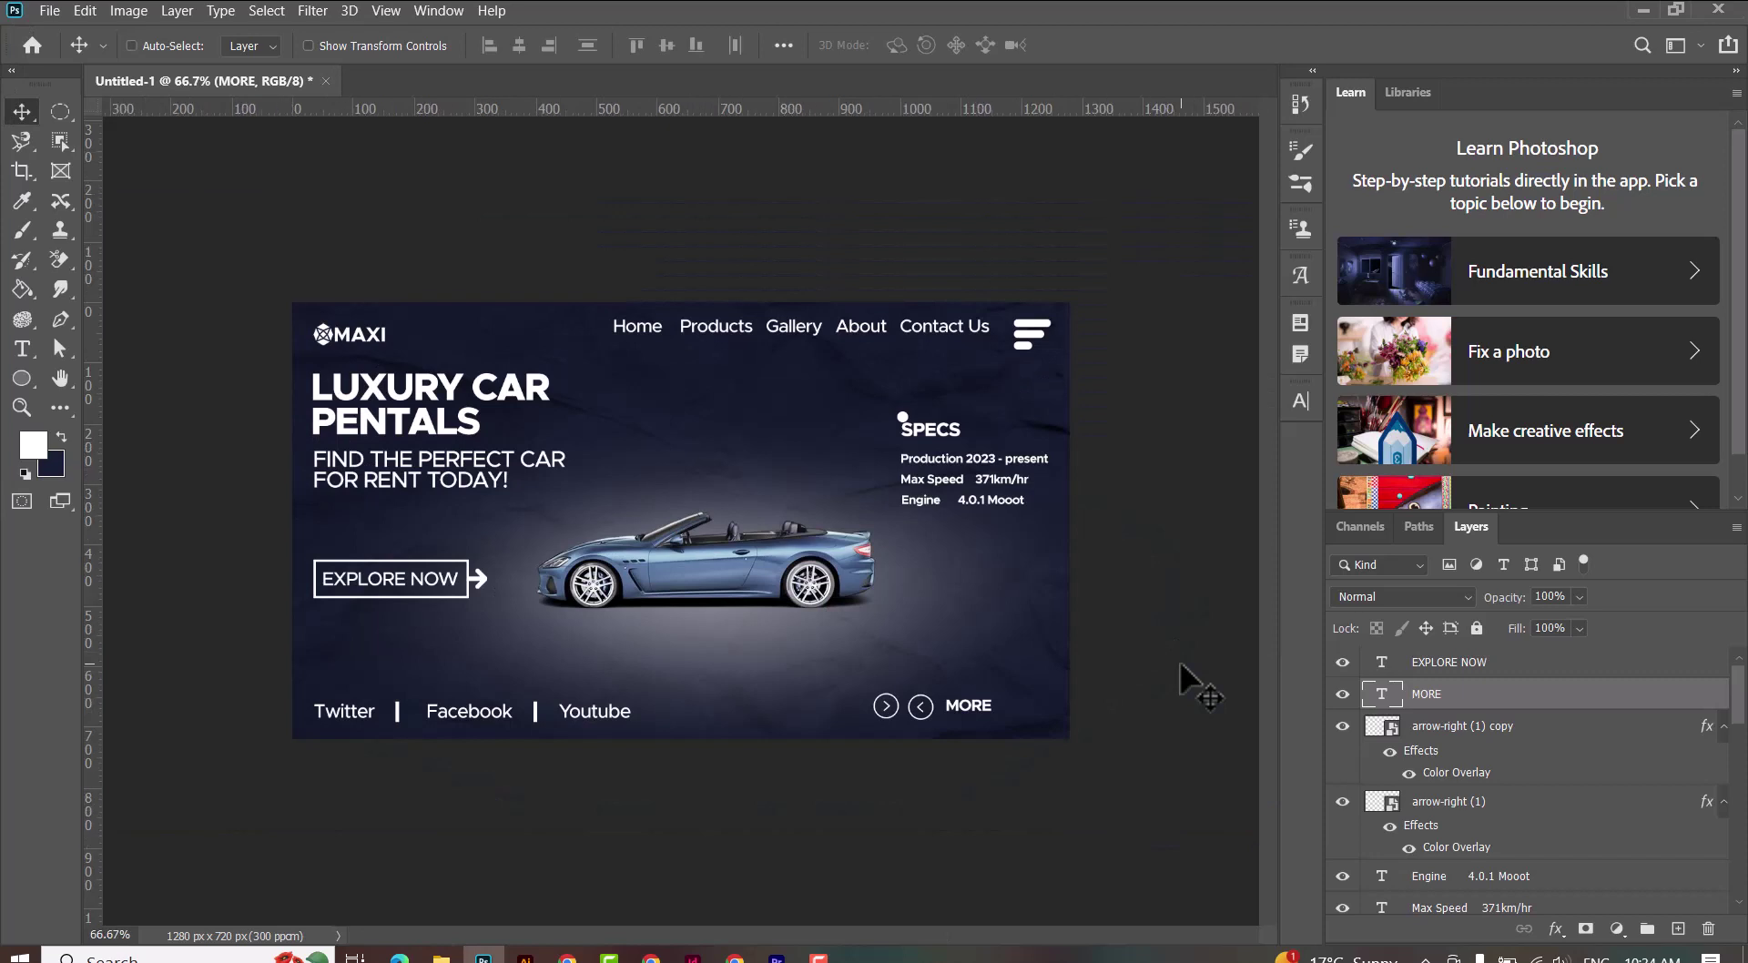